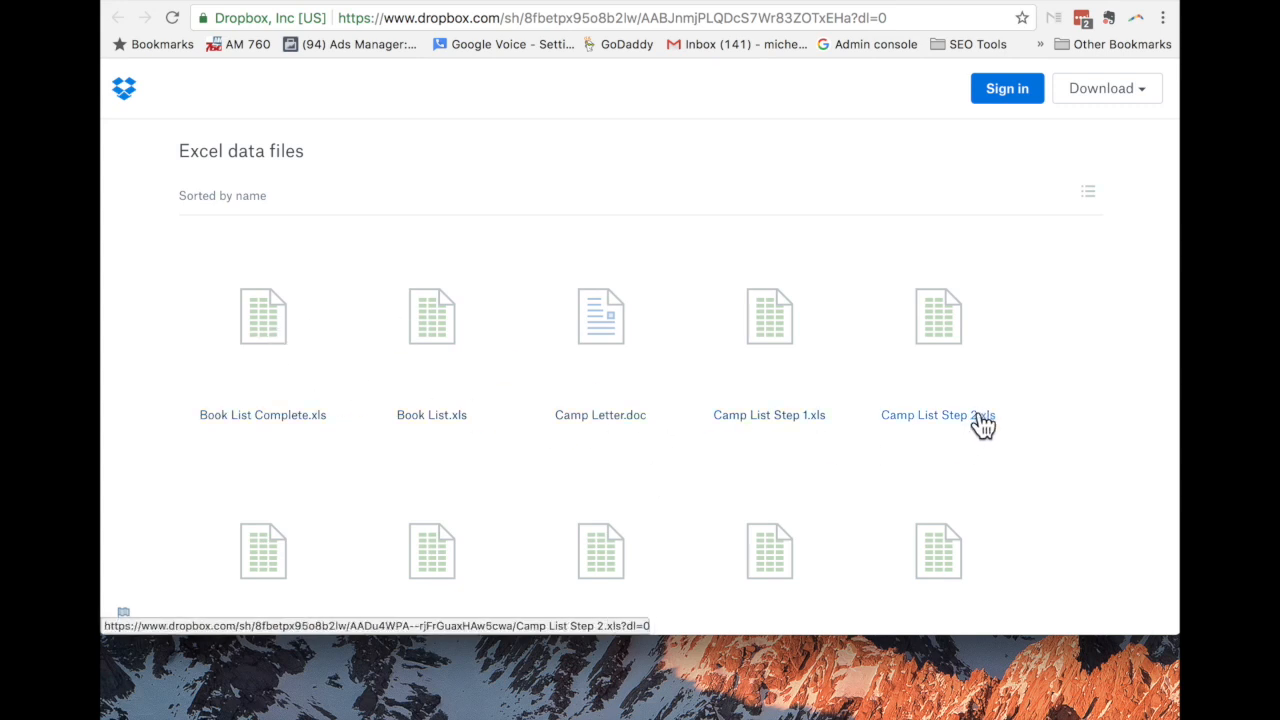
Download the whole folder as a zip and show the downloaded zip in Finder.
click(1150, 98)
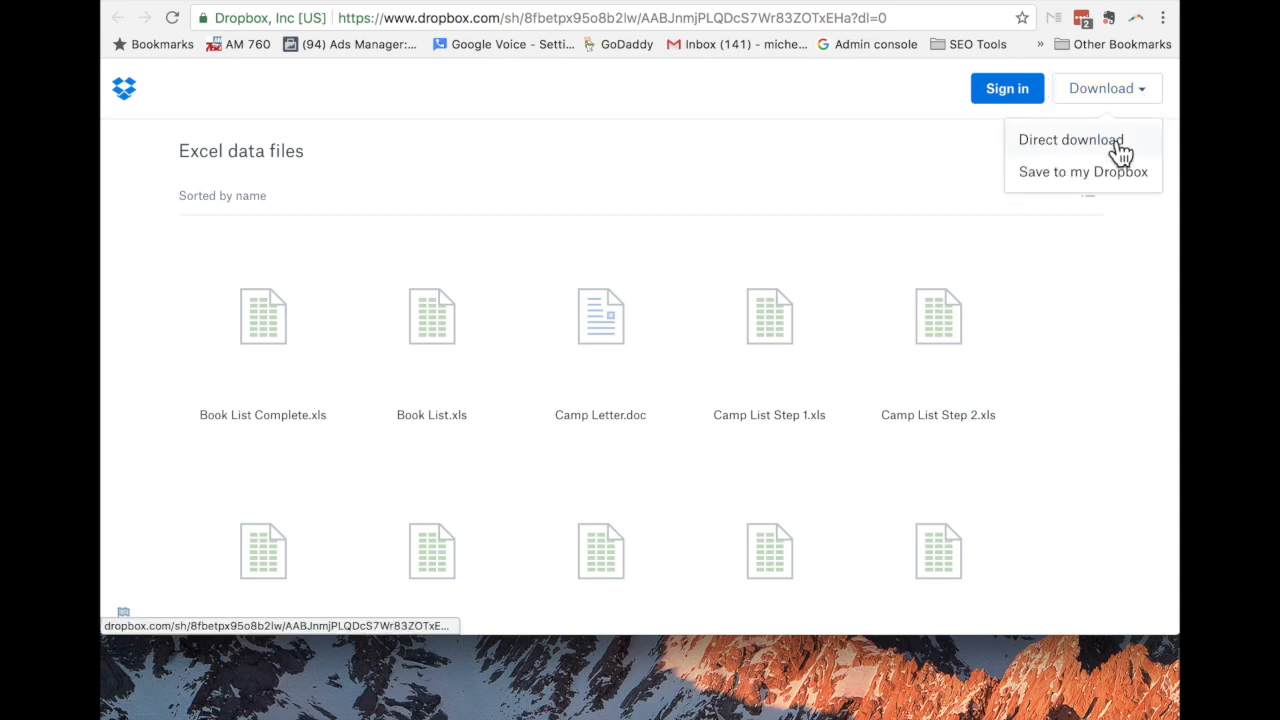
click(1071, 140)
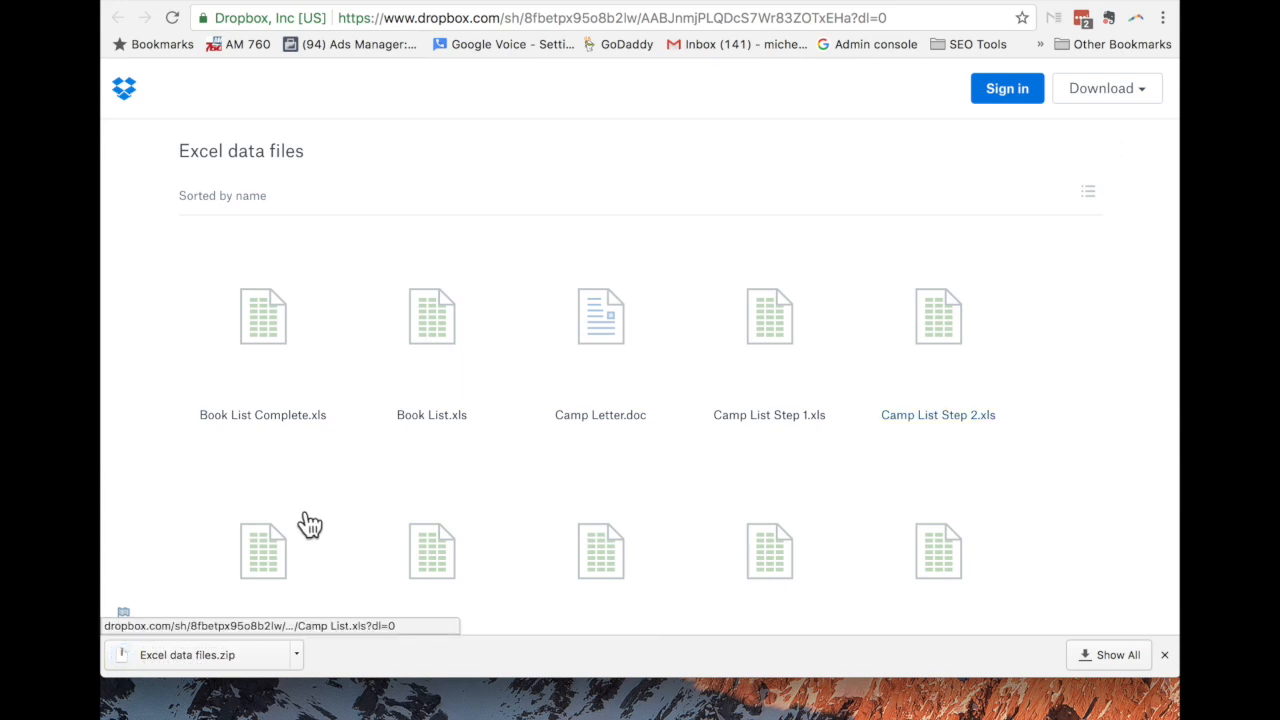
click(297, 656)
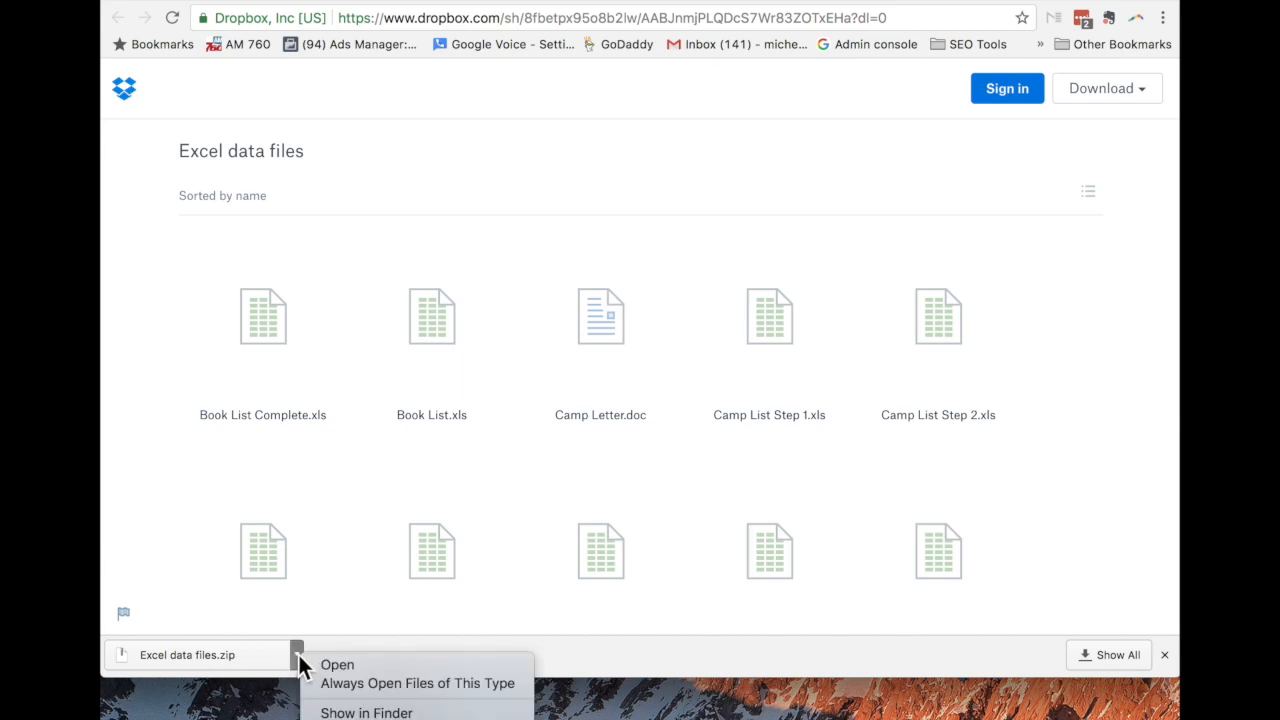
click(365, 712)
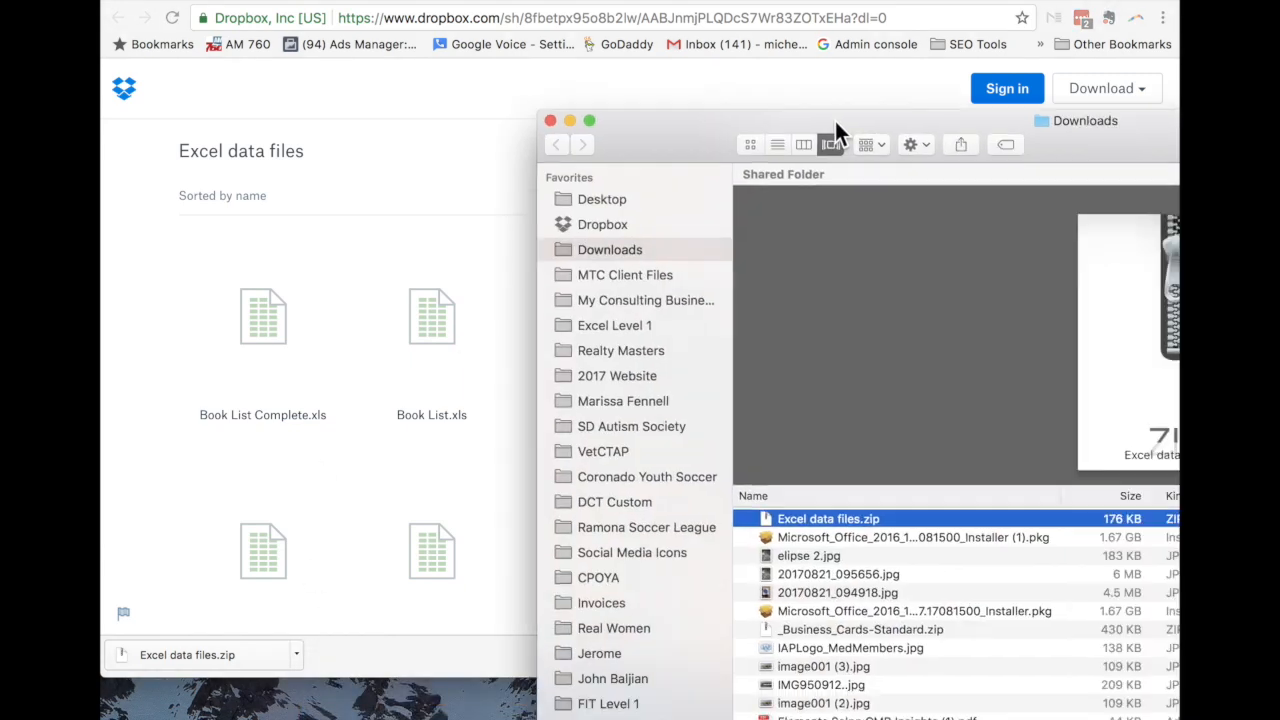
drag(837, 127, 400, 0)
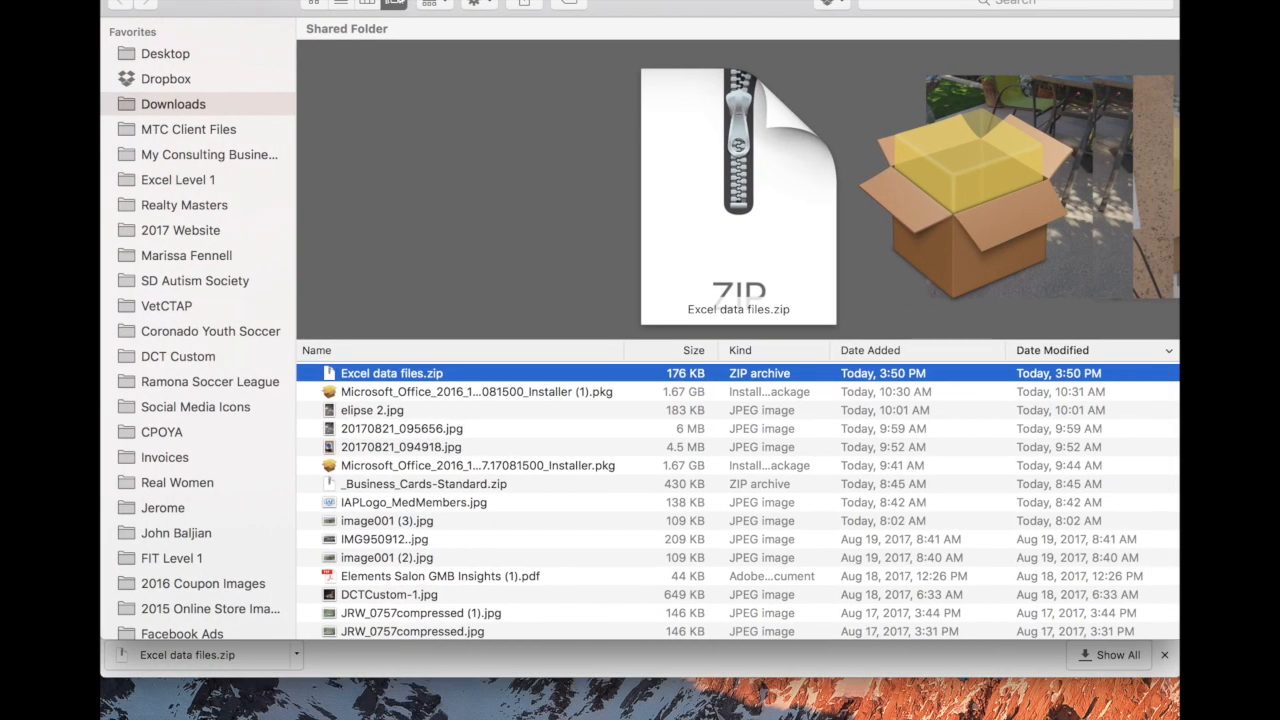
Extract Excel data files.zip and add the new Excel data files folder to the Finder sidebar.
double_click(360, 373)
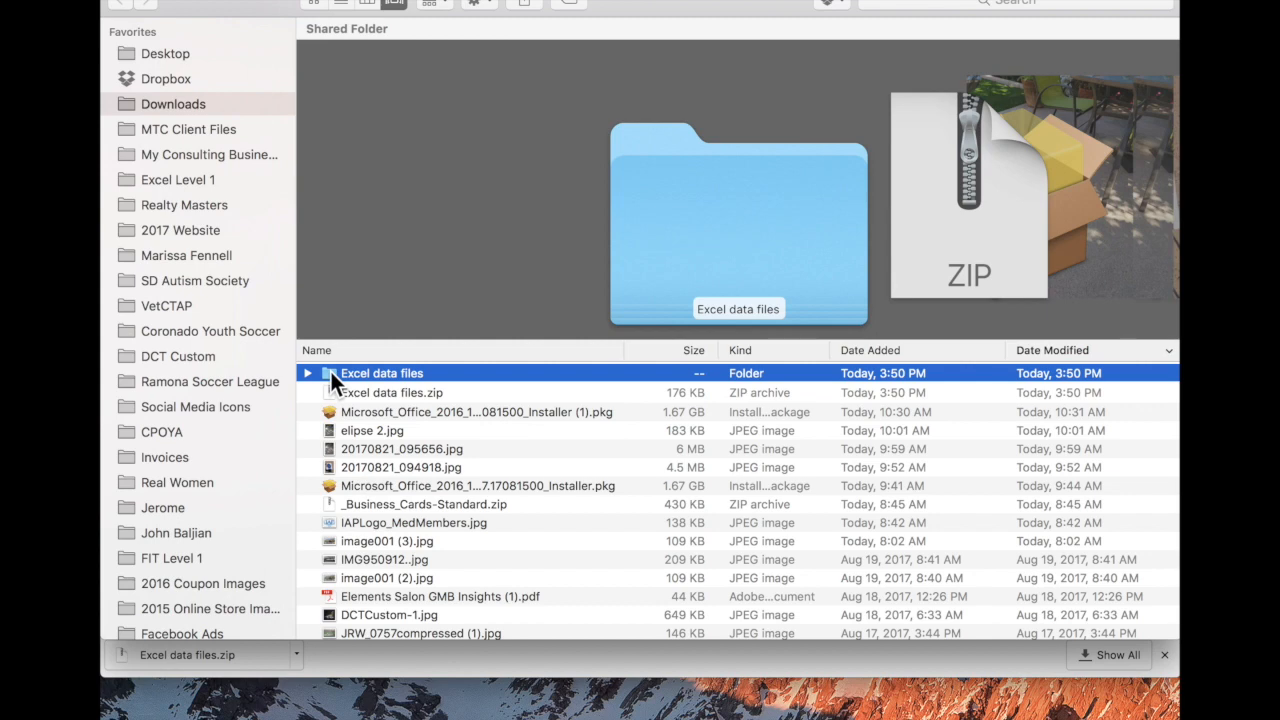
drag(622, 7, 634, 45)
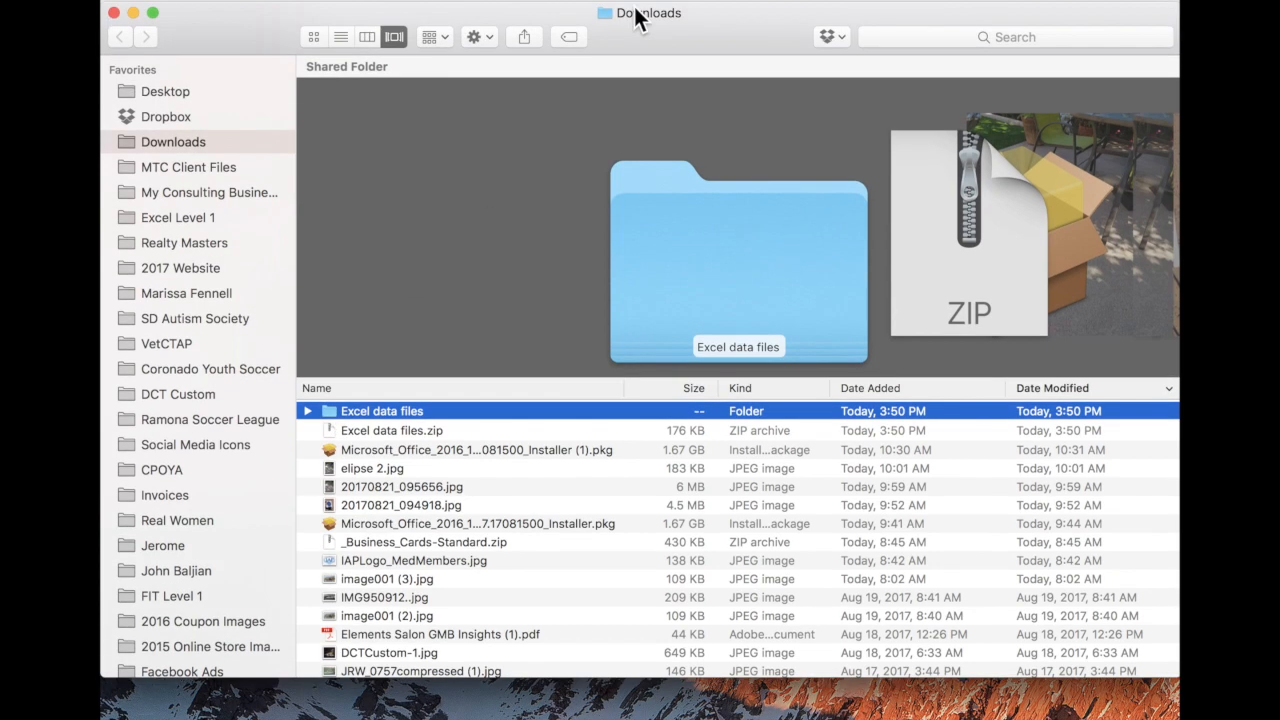
drag(328, 408, 174, 87)
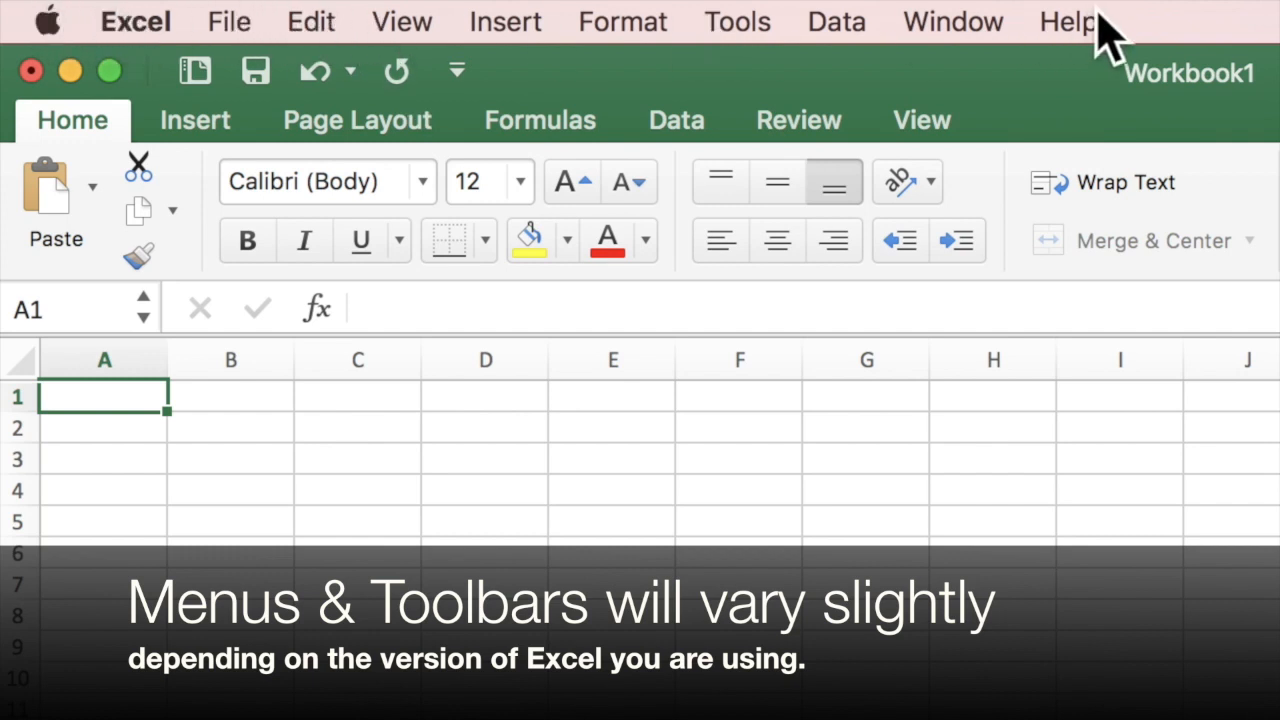
Look through the Excel, File, Edit and View menus of blank Workbook1, then close them.
click(125, 20)
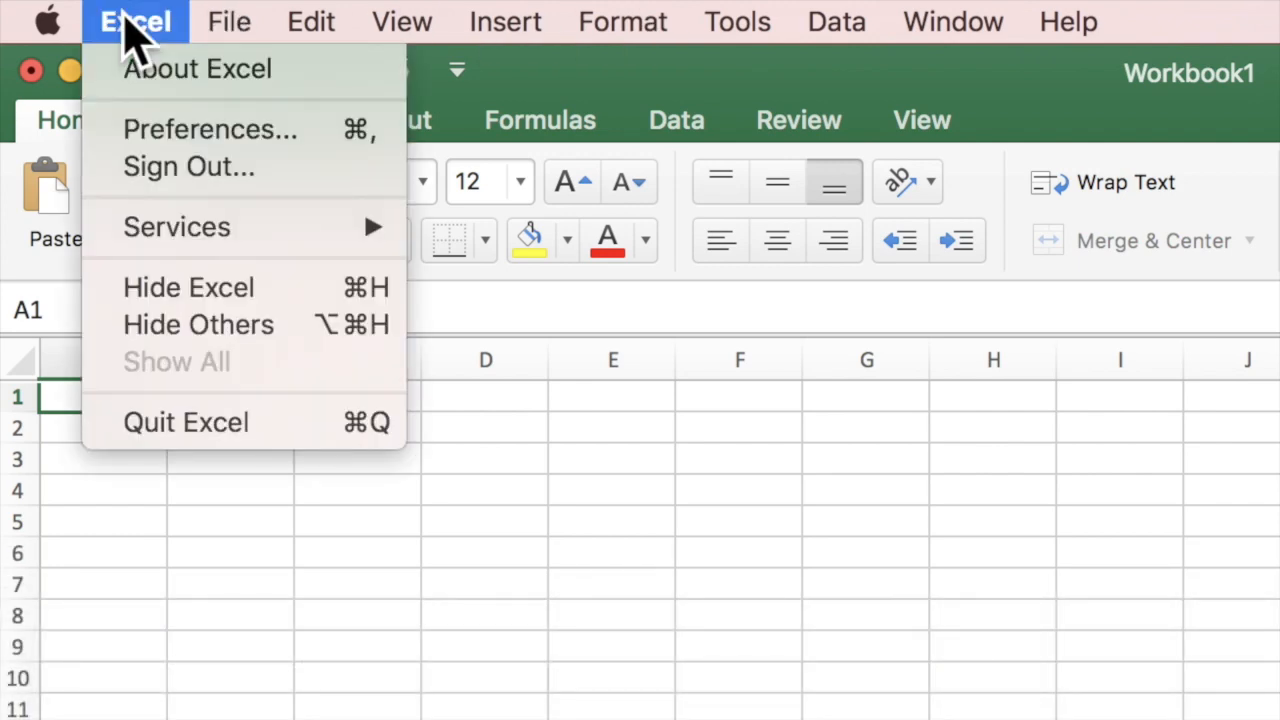
click(126, 22)
click(240, 22)
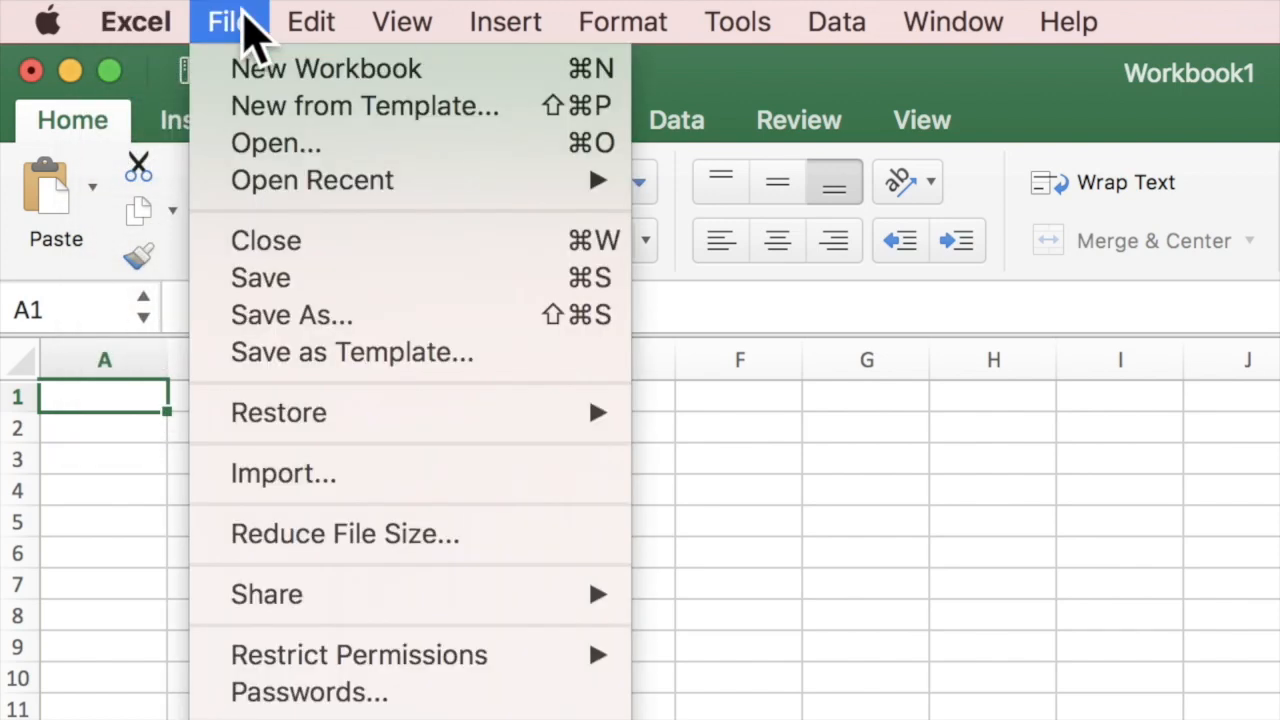
click(245, 25)
click(305, 25)
click(305, 25)
click(405, 22)
click(400, 8)
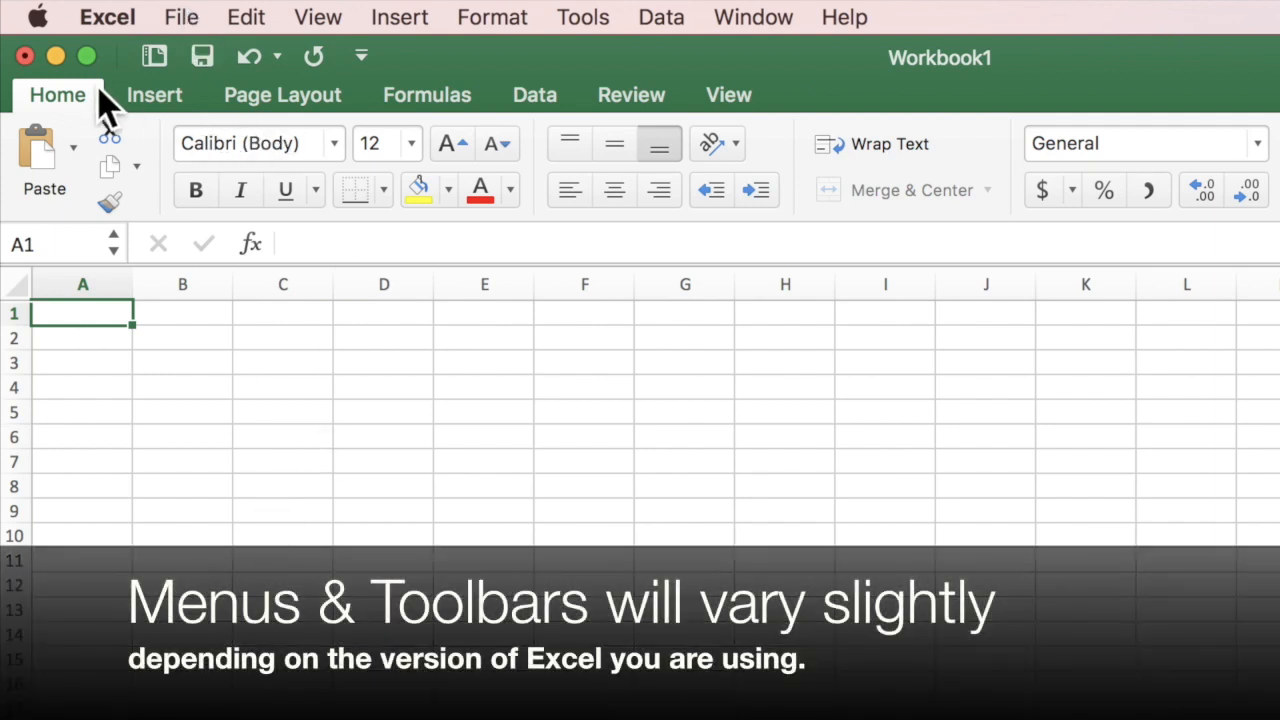
Look through the Insert and Page Layout ribbon tabs, ending on the Formulas tab.
click(149, 92)
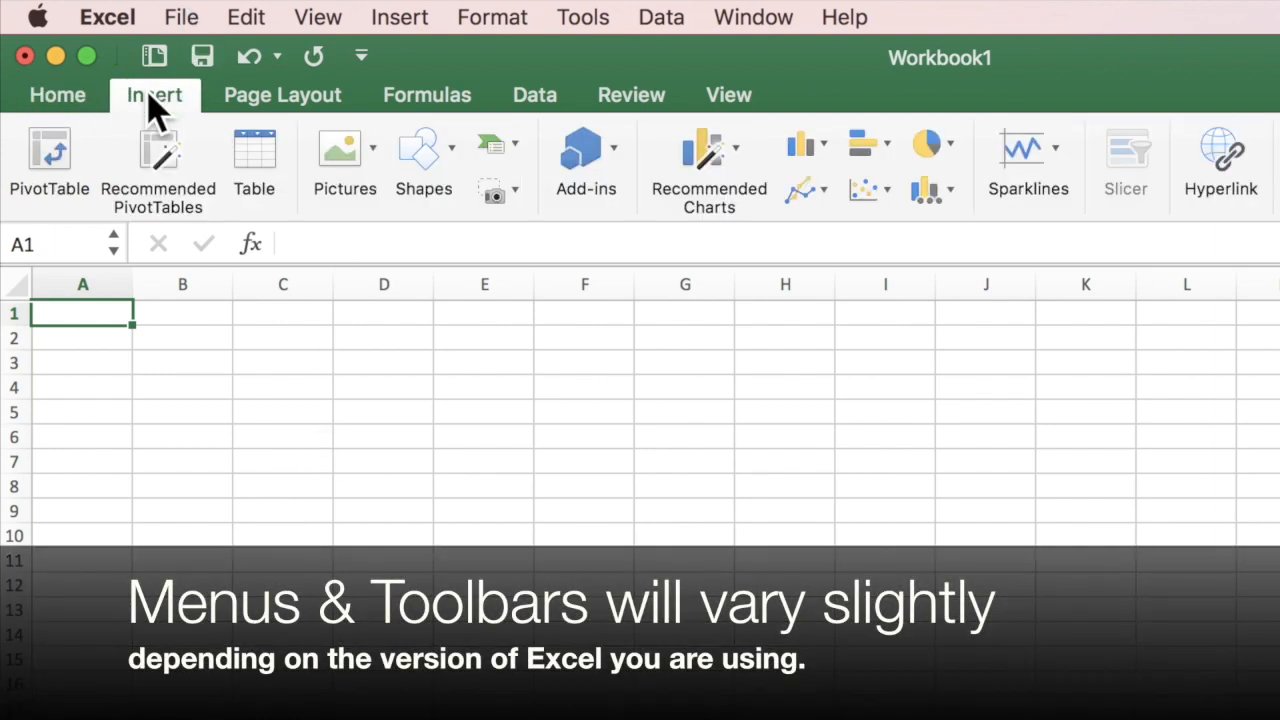
click(252, 93)
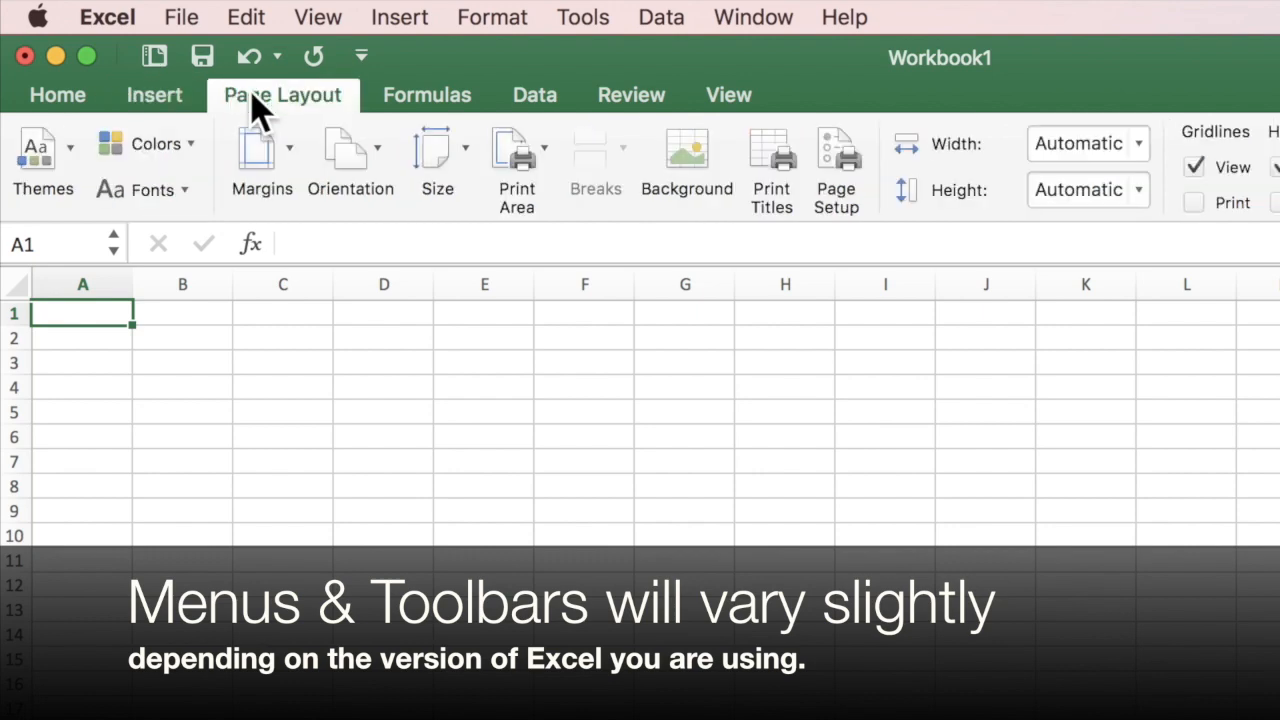
click(418, 95)
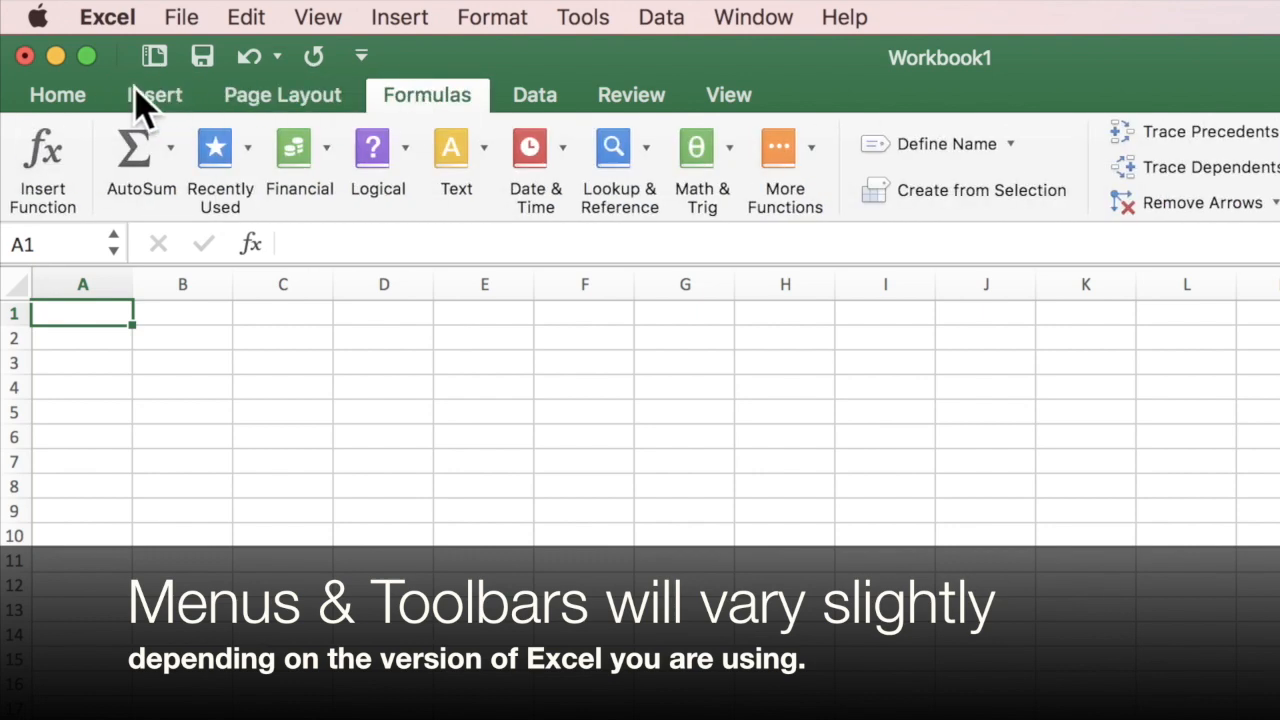
click(245, 100)
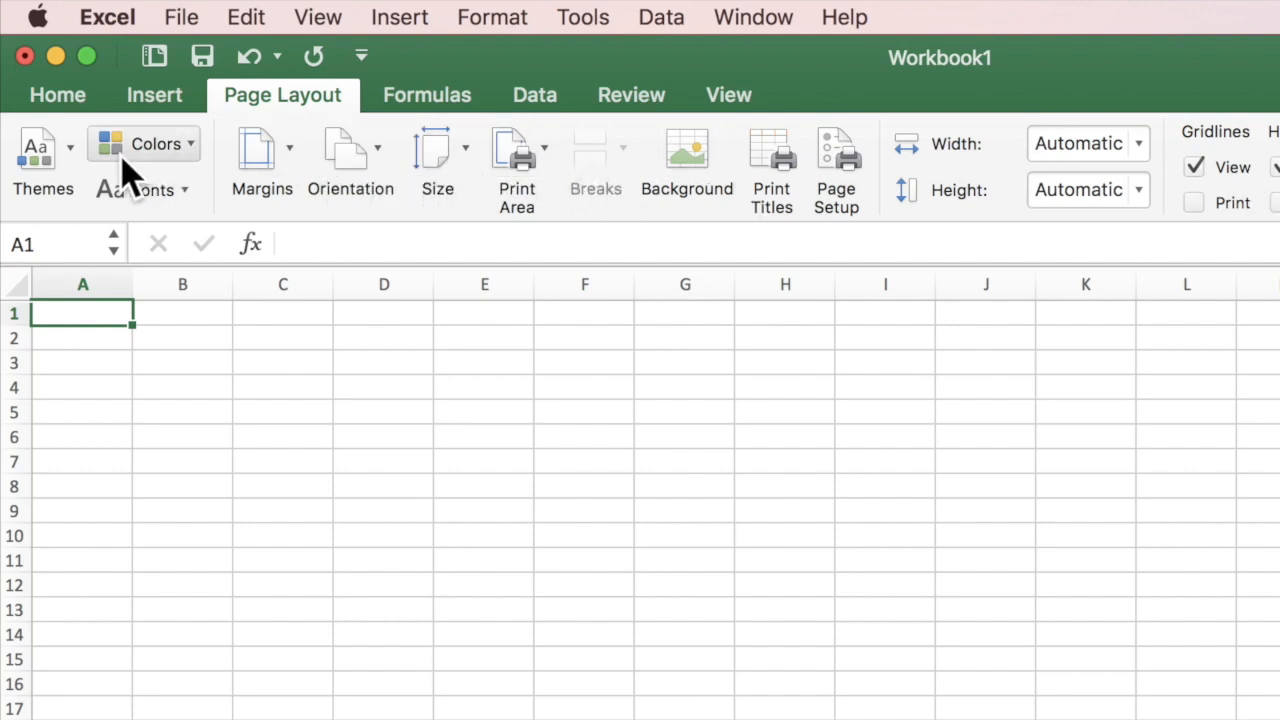
click(472, 104)
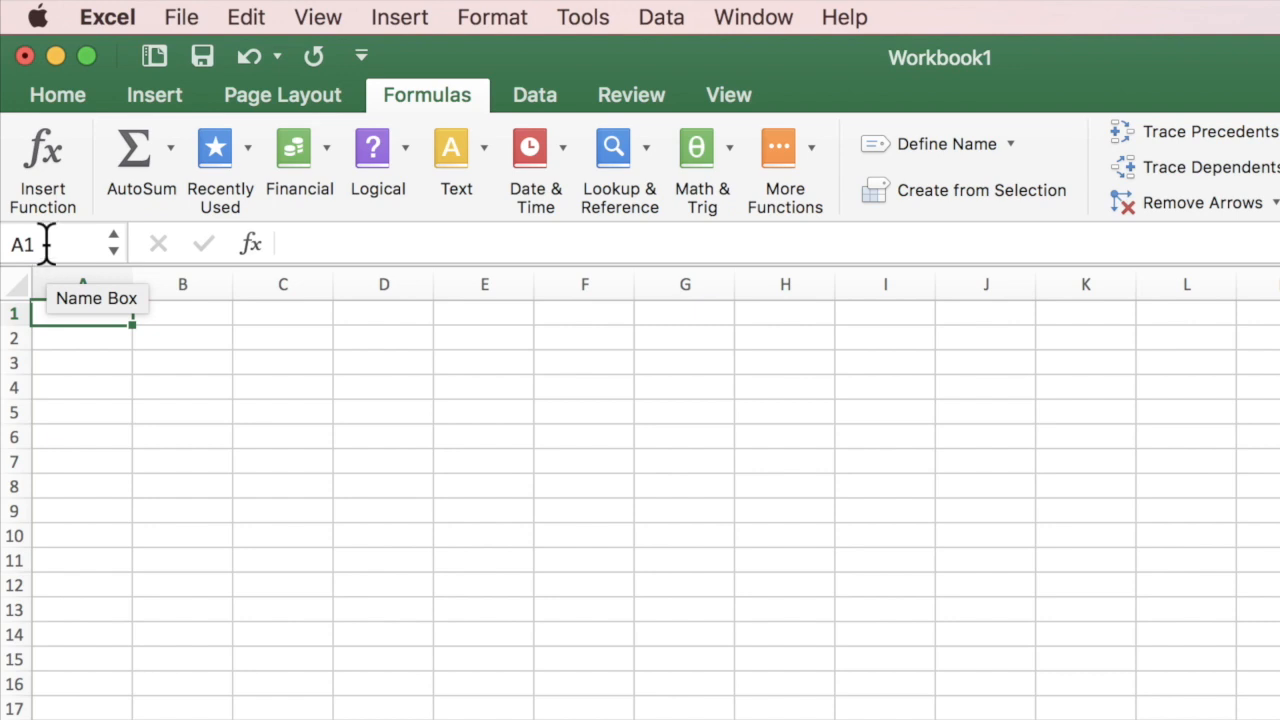
Select cells C6, F5 and A1 in turn, then return to the Home tab.
click(314, 440)
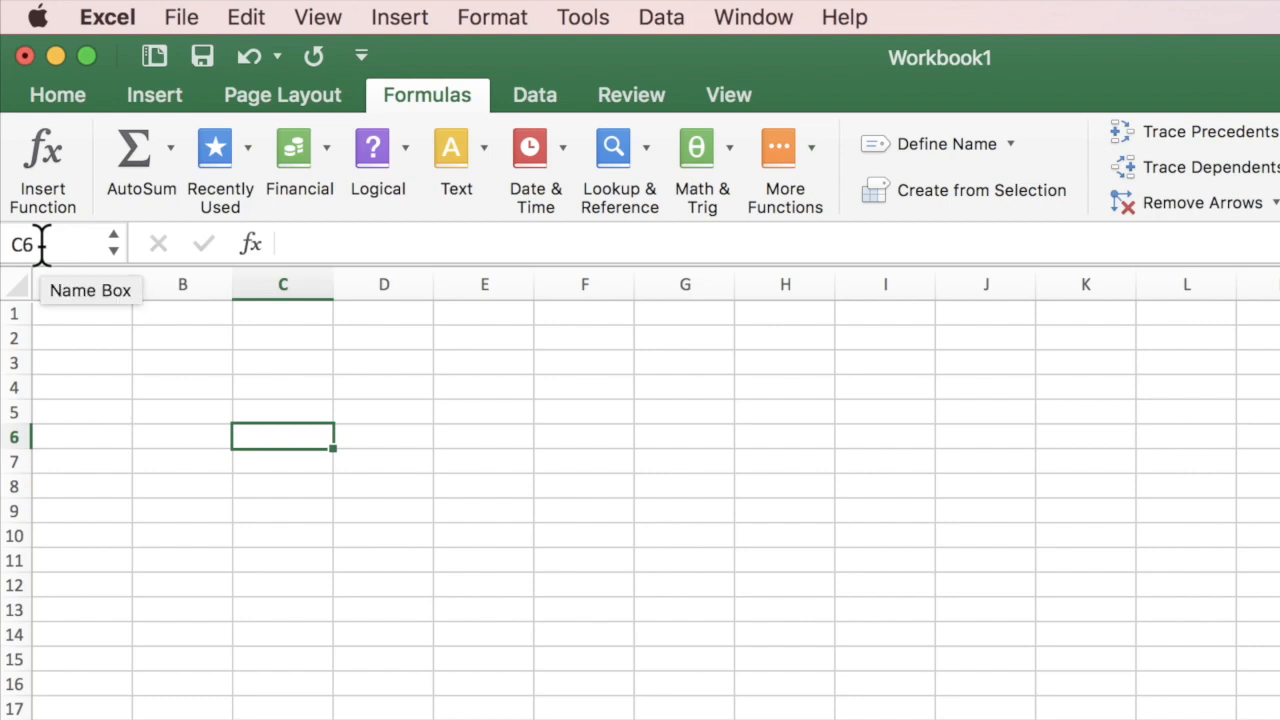
click(574, 407)
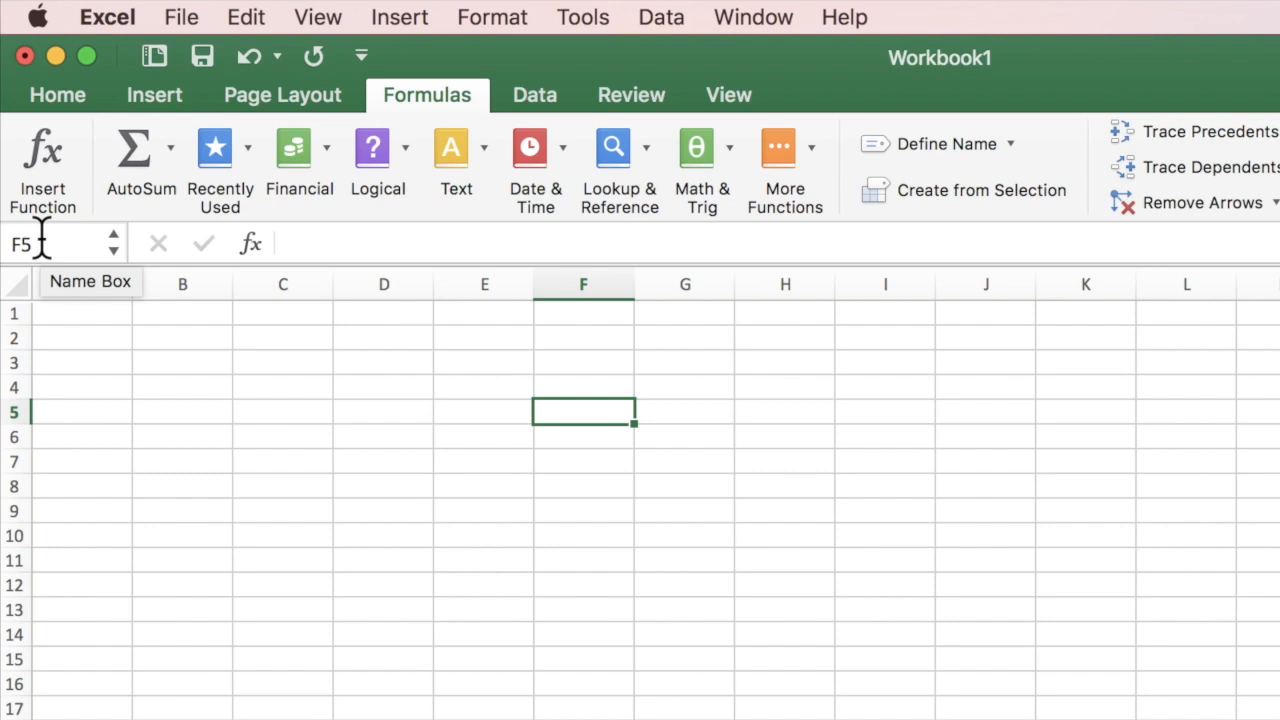
click(70, 310)
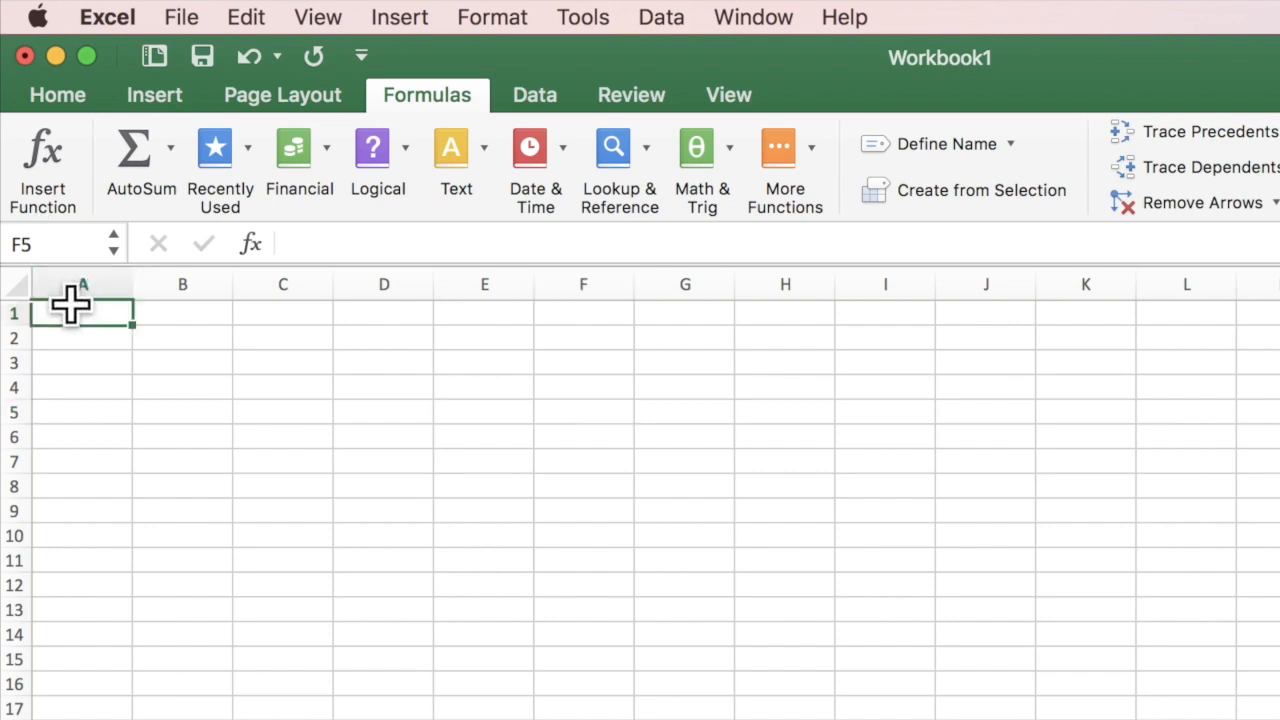
click(58, 97)
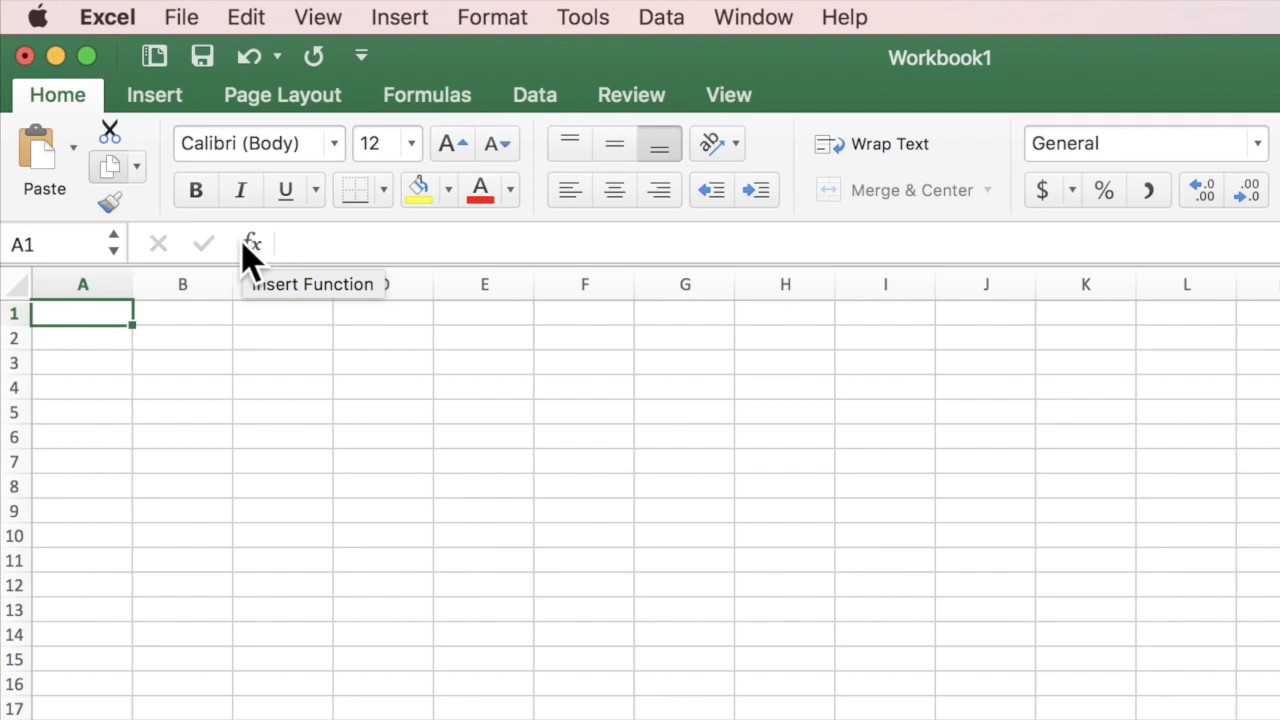
click(60, 95)
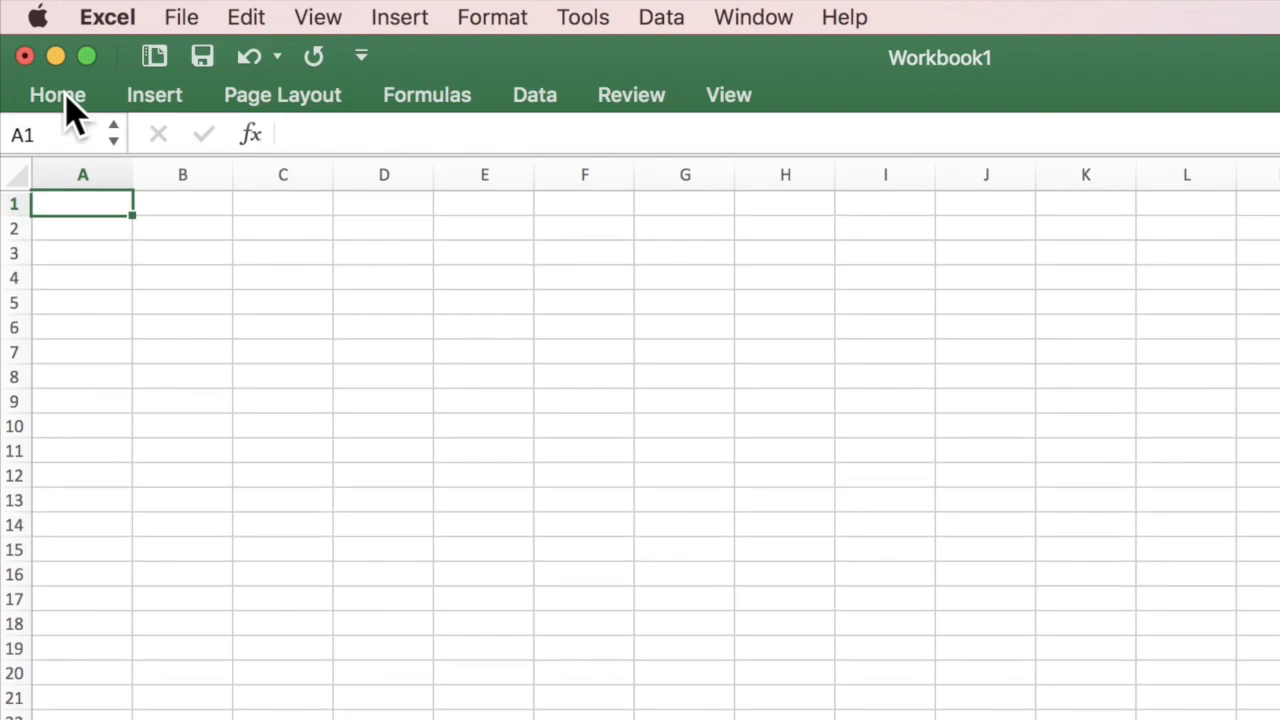
click(70, 112)
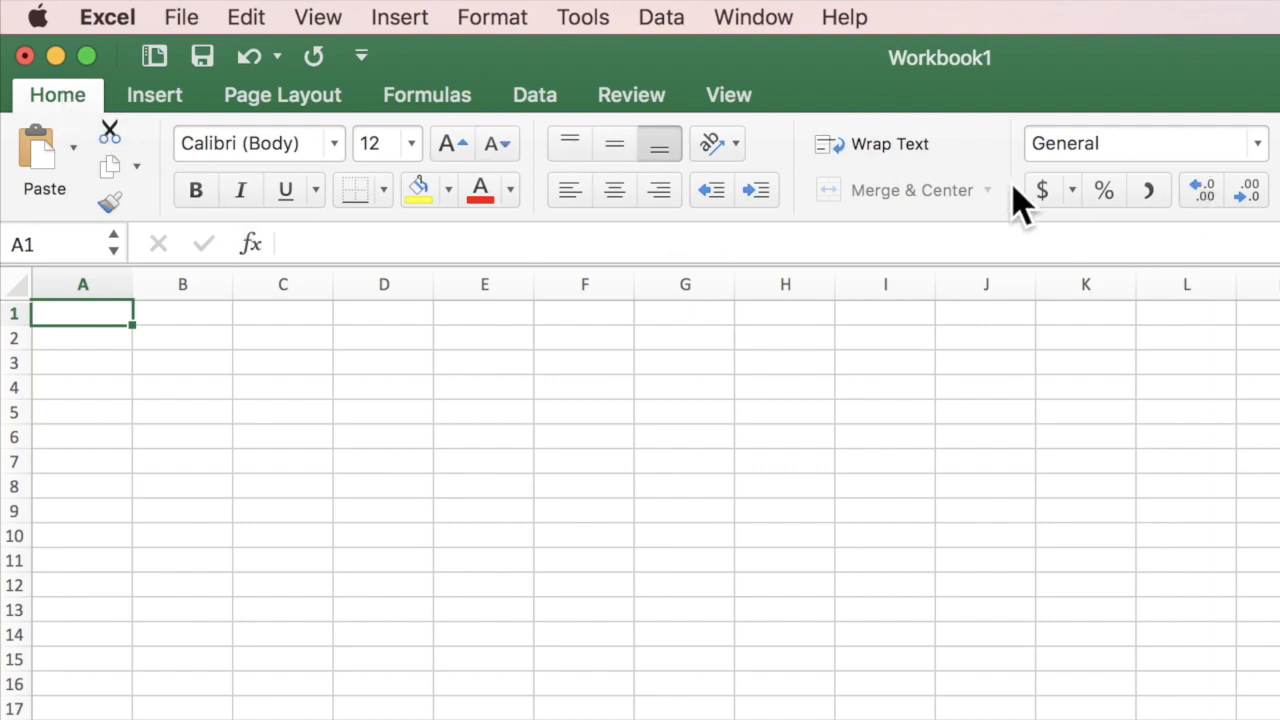
click(60, 96)
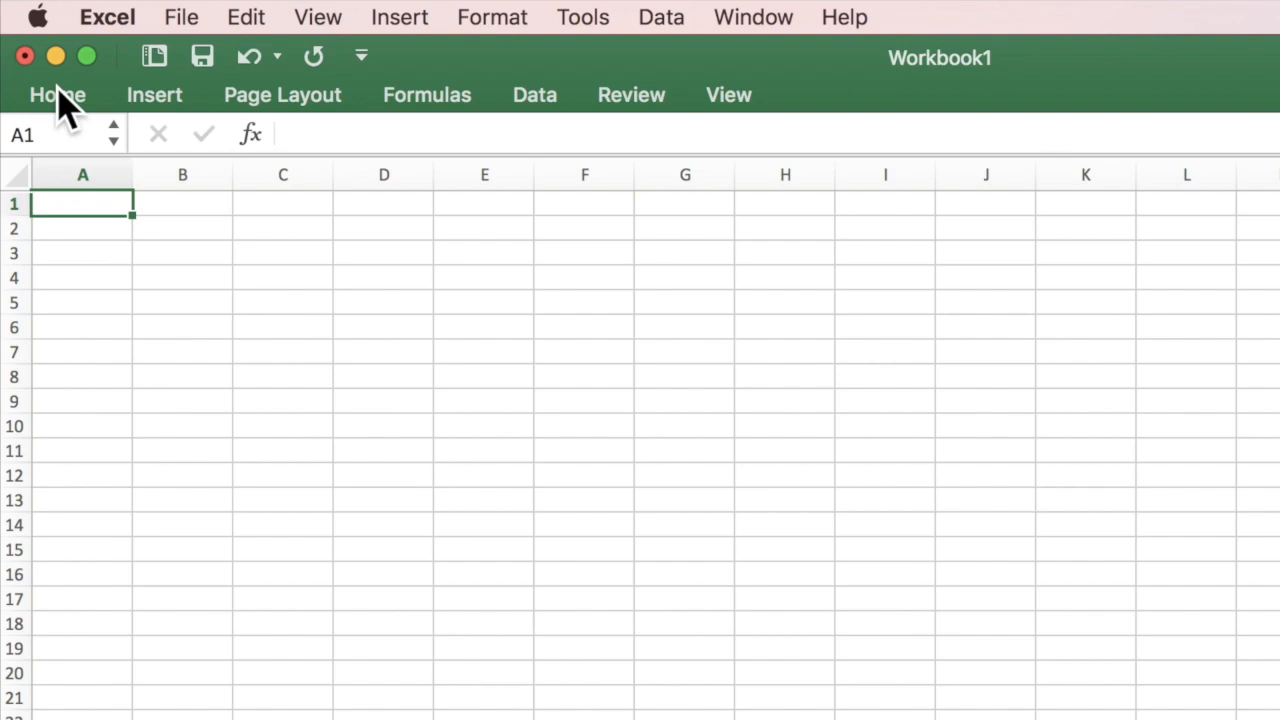
click(58, 93)
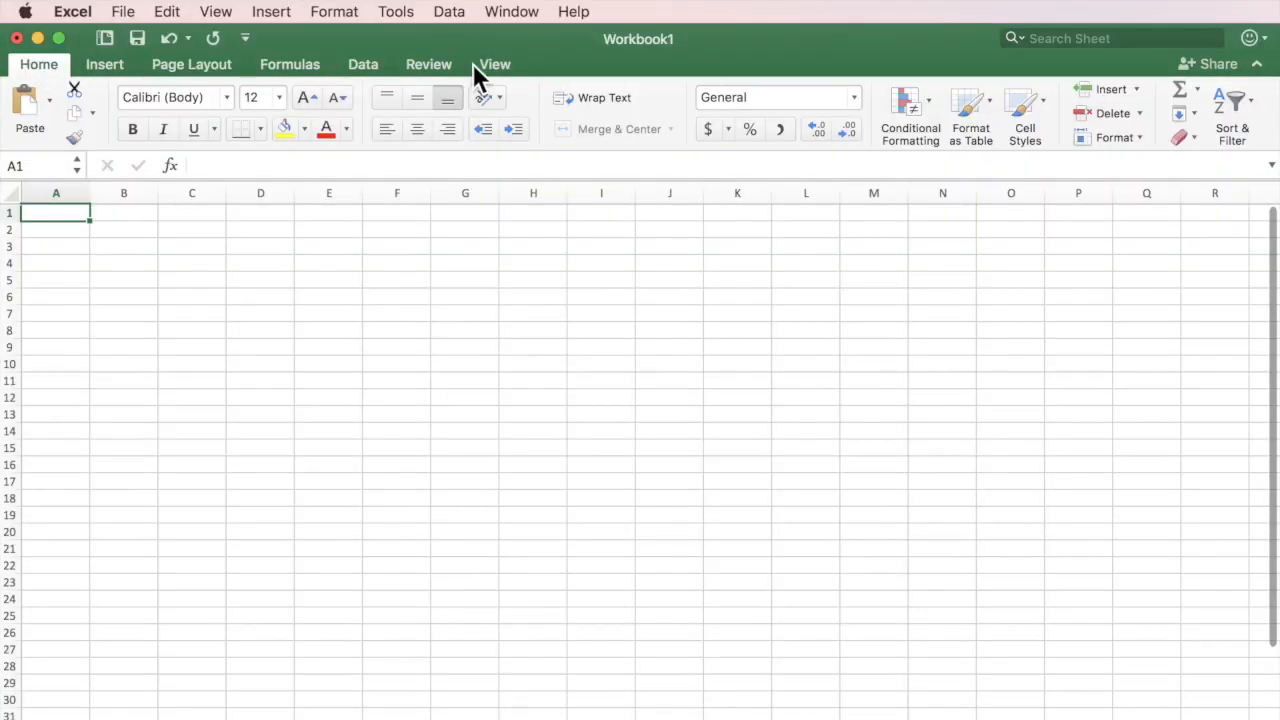
click(210, 11)
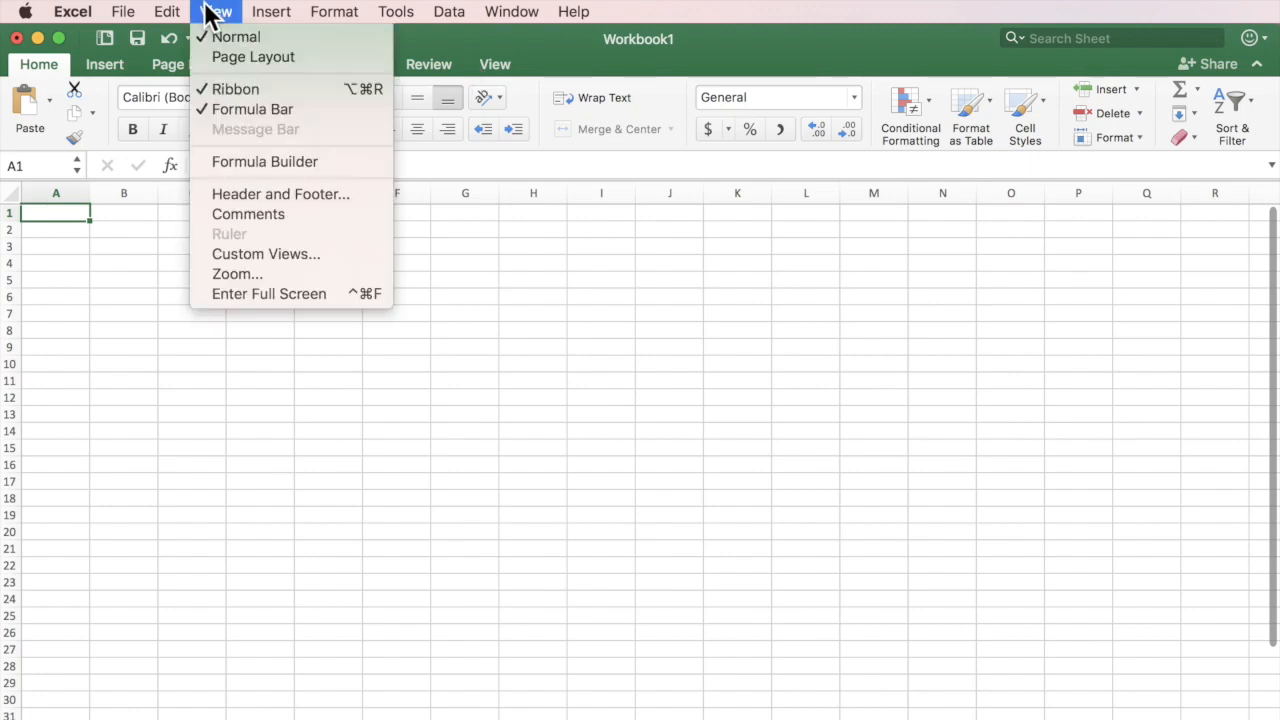
click(230, 275)
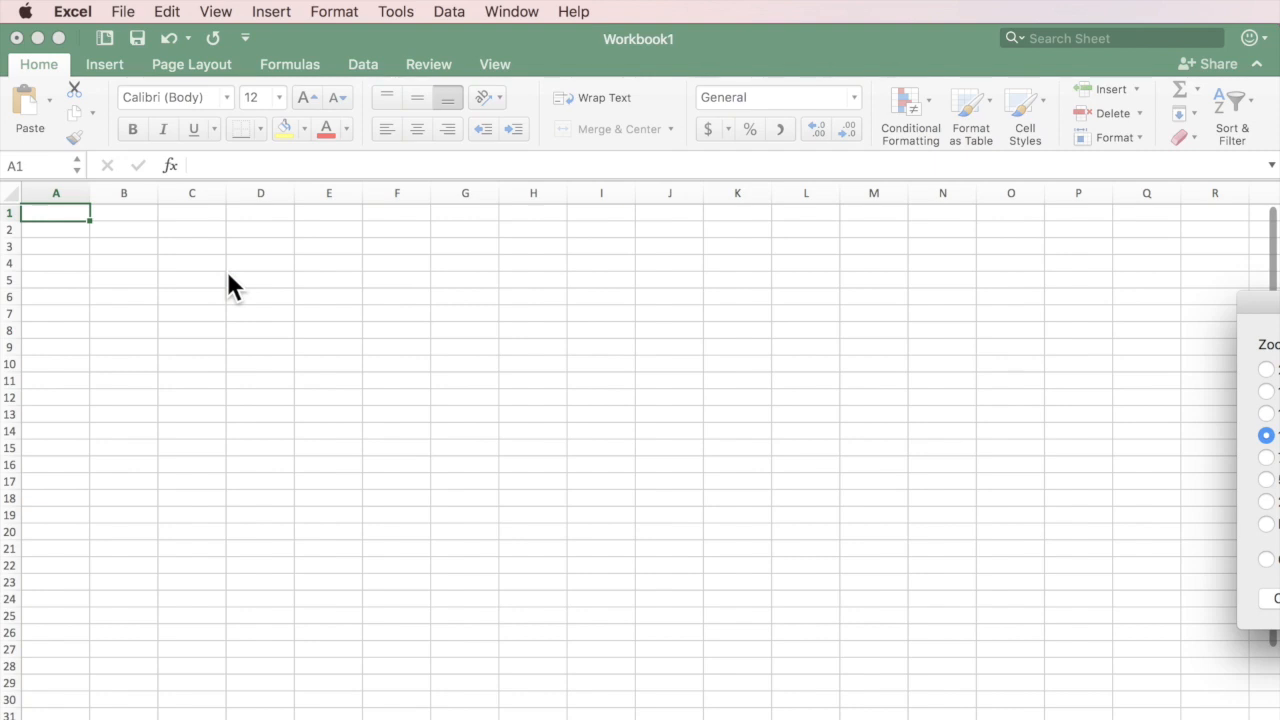
drag(1268, 310, 925, 270)
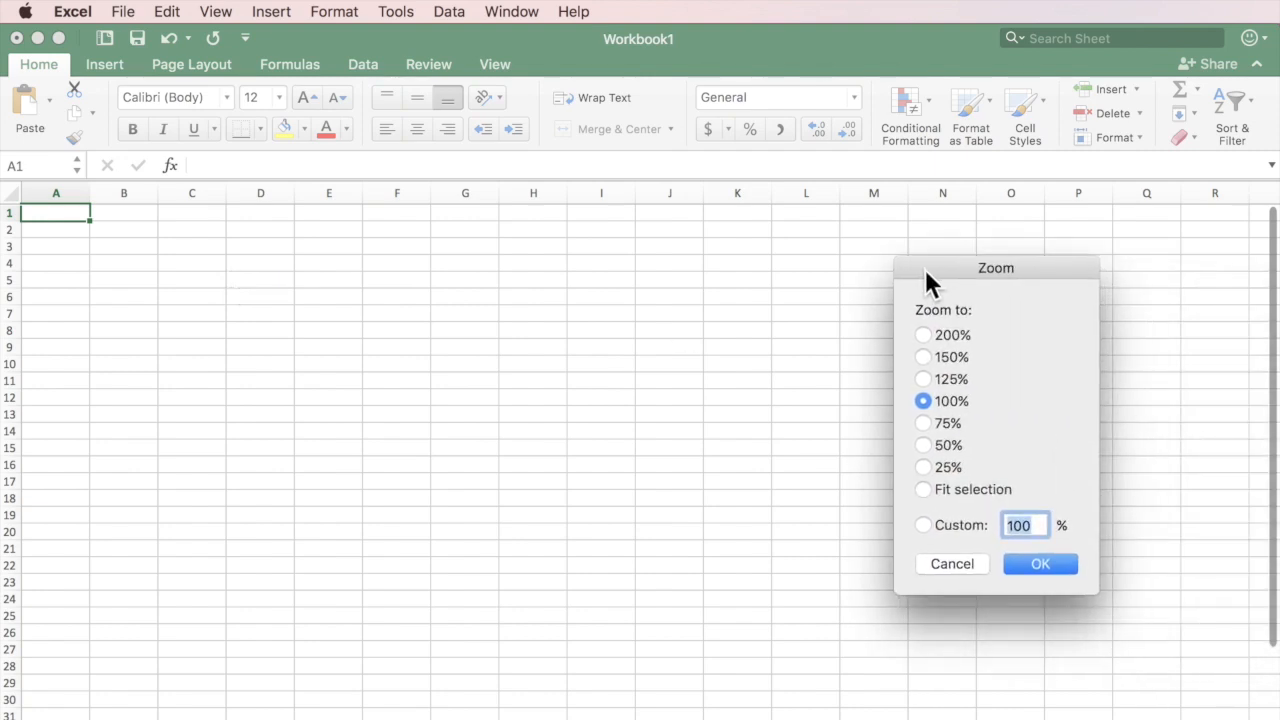
click(920, 332)
click(1038, 566)
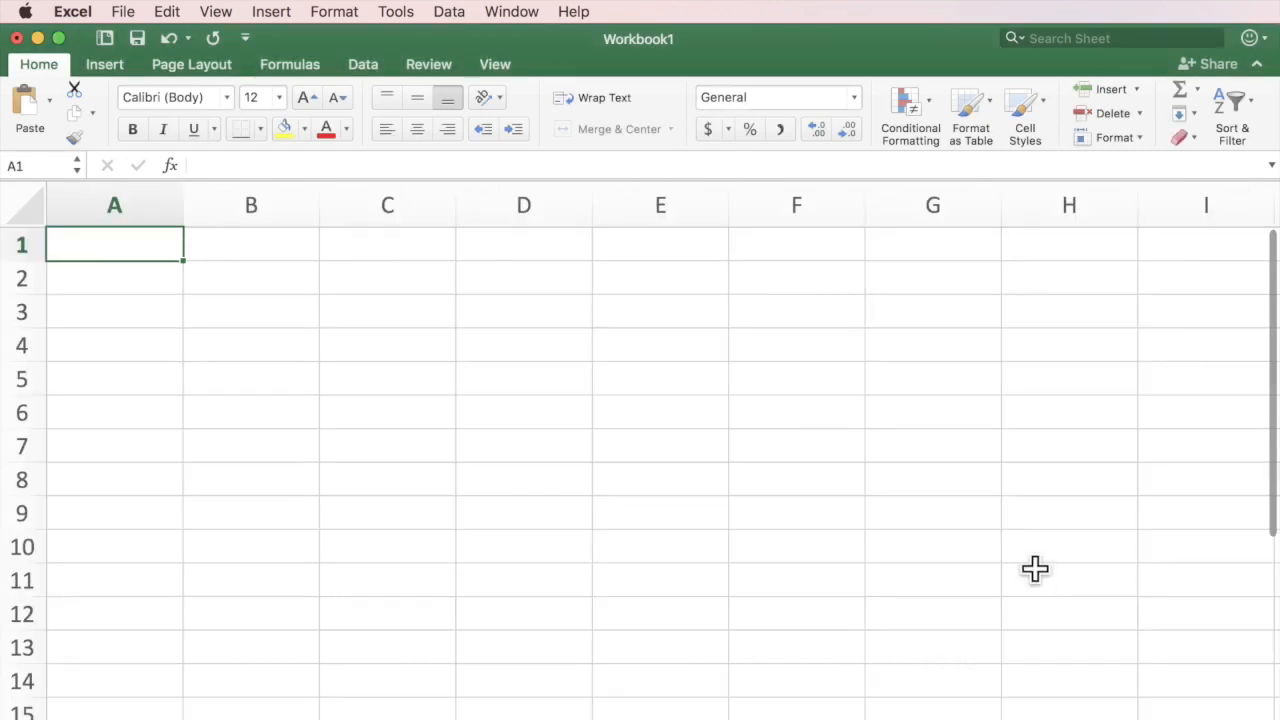
click(216, 11)
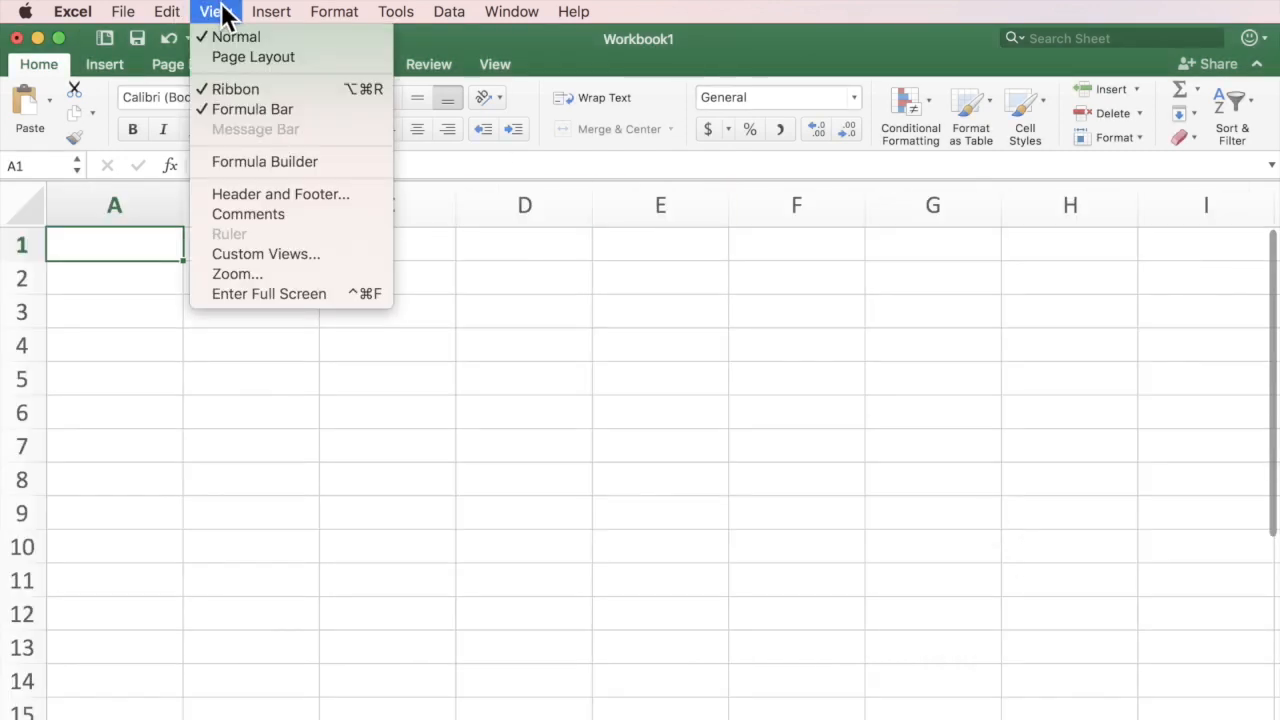
click(236, 274)
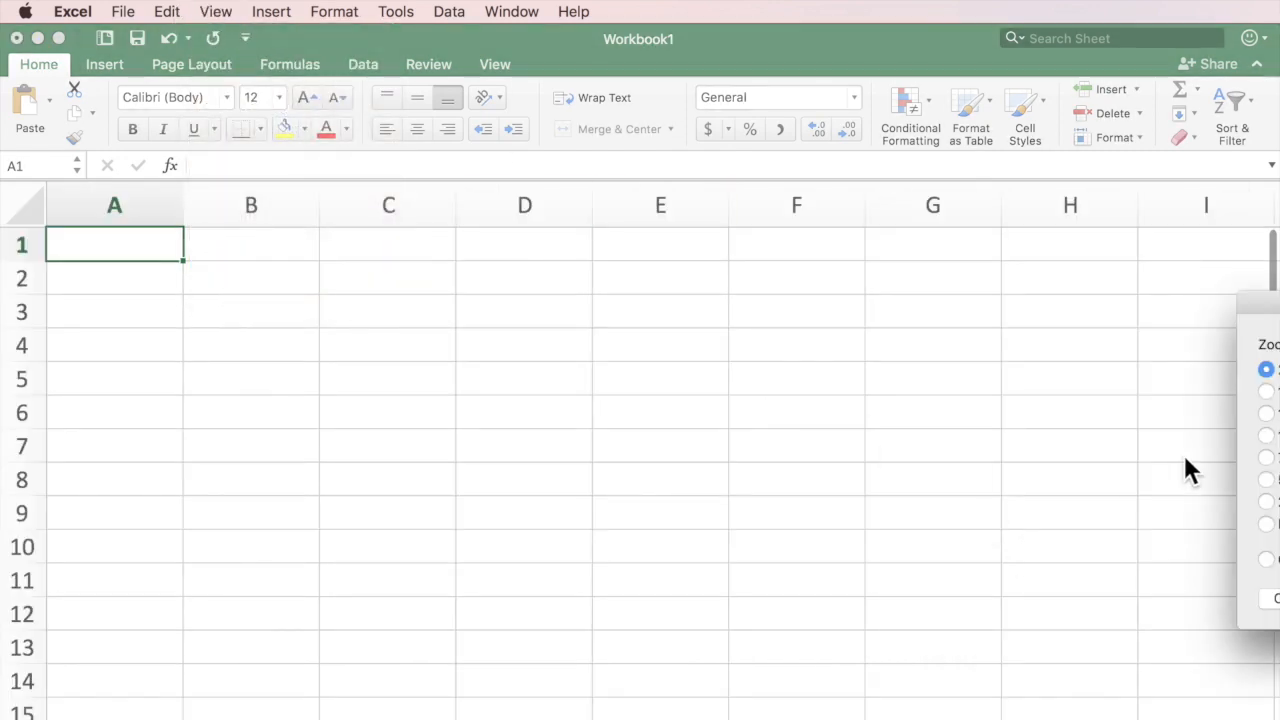
drag(1274, 309, 905, 322)
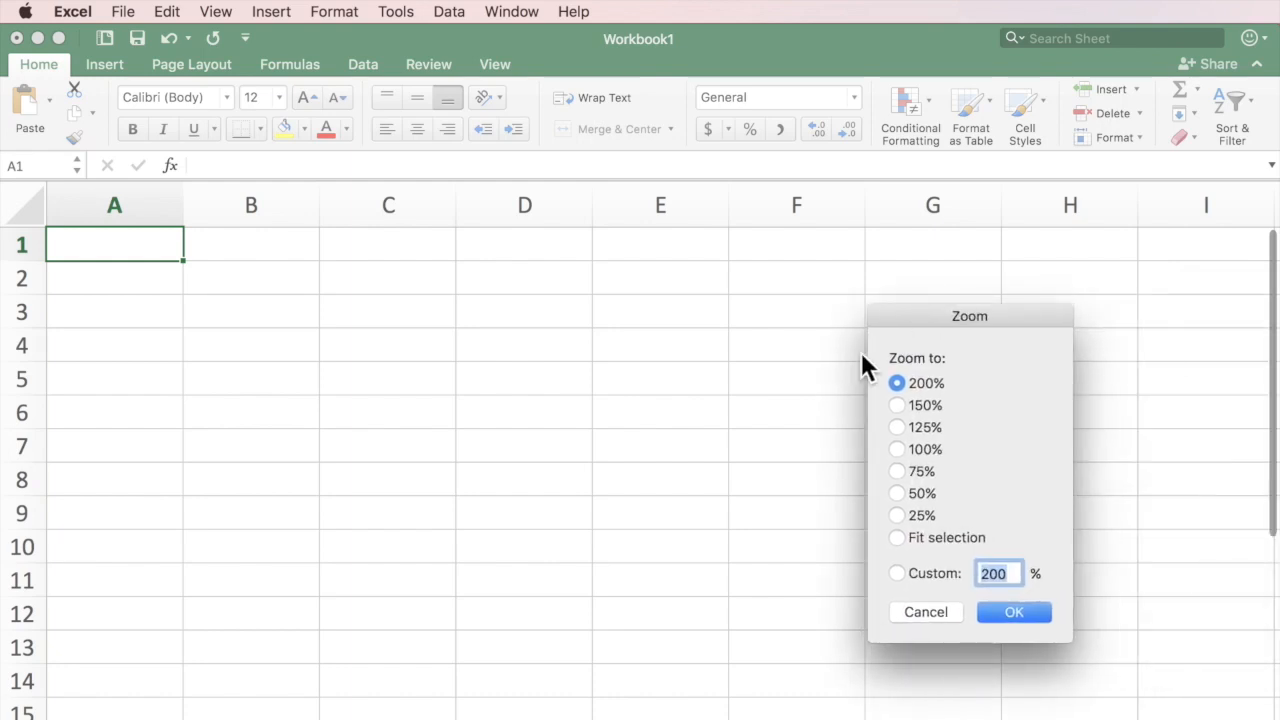
click(897, 515)
click(1007, 610)
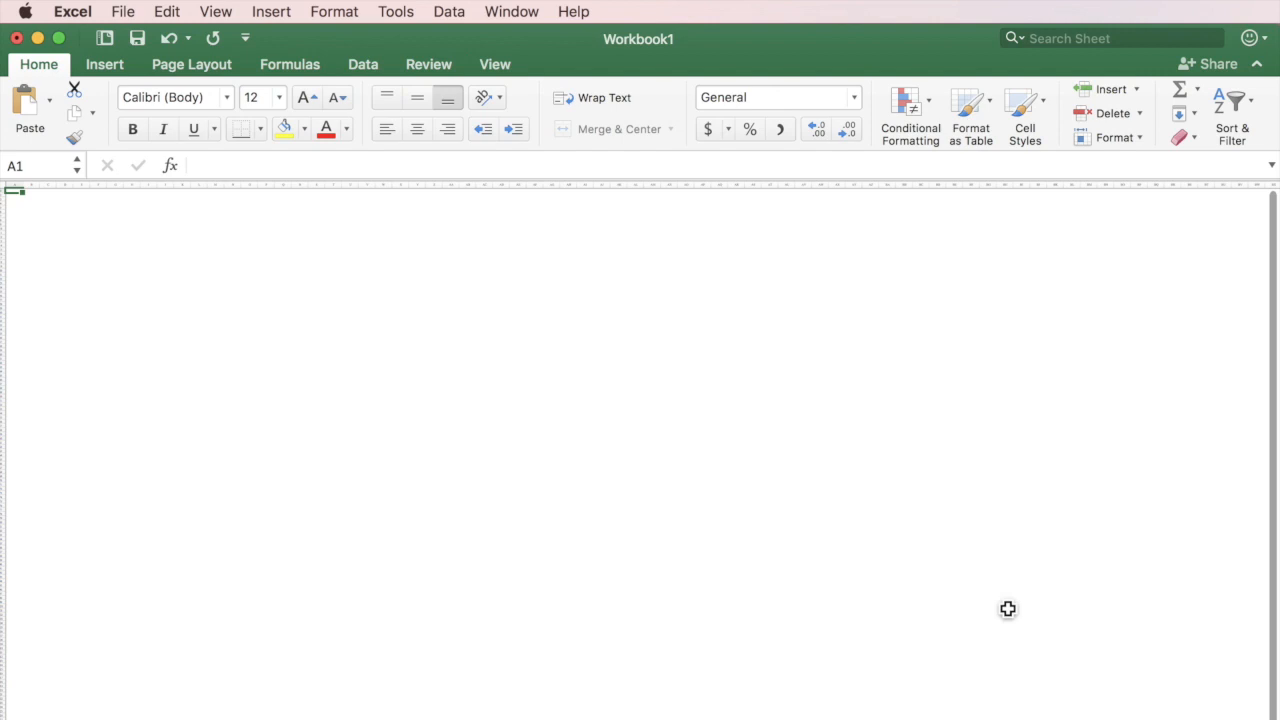
click(216, 12)
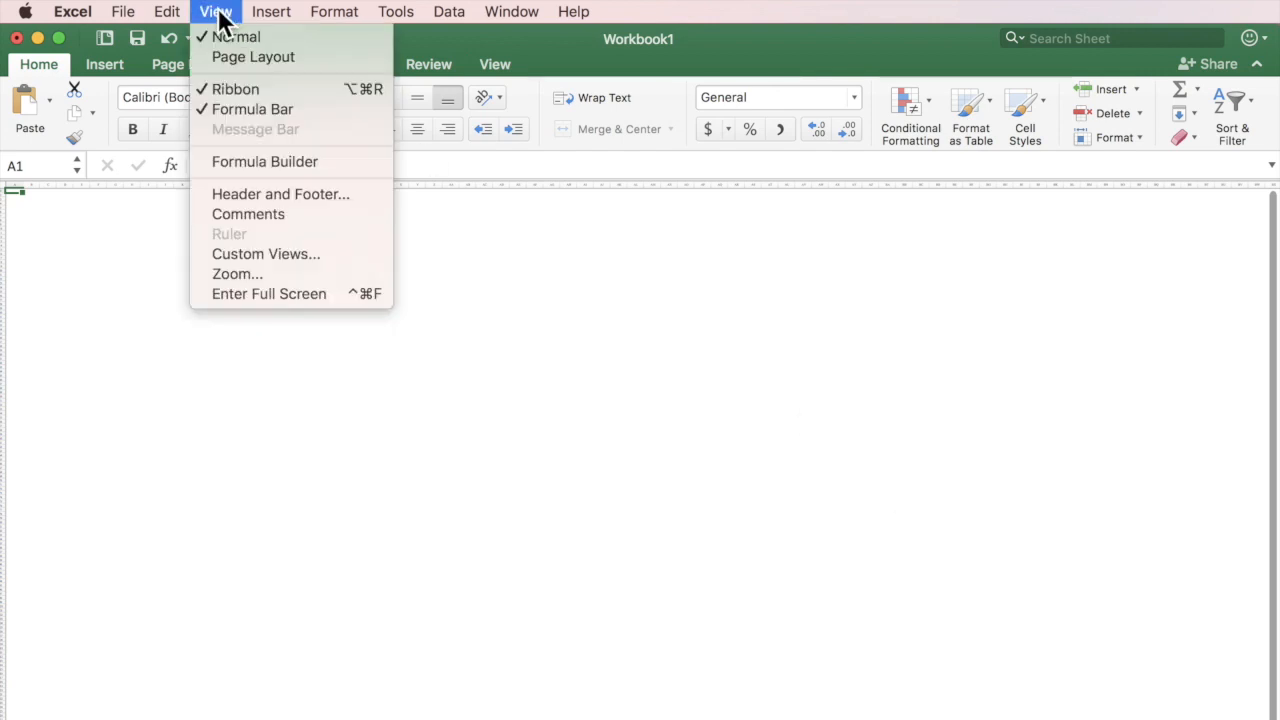
click(237, 274)
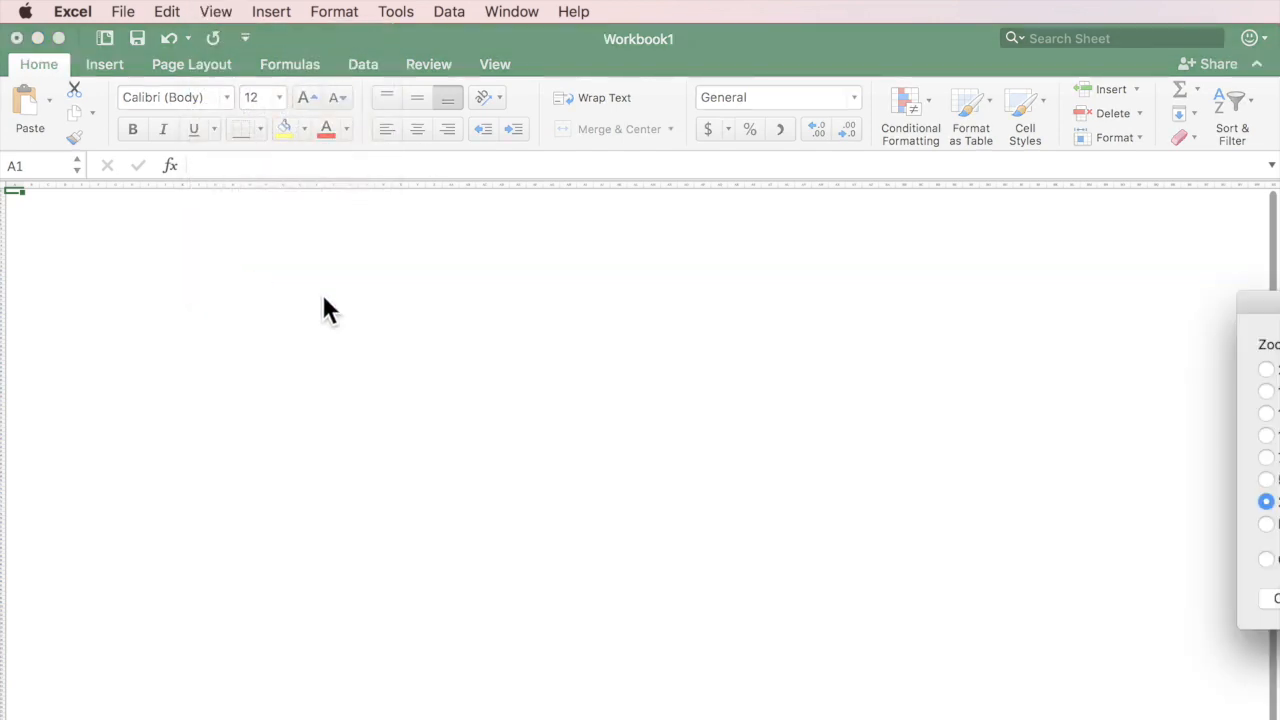
drag(1266, 312, 1004, 300)
click(1017, 420)
click(1134, 584)
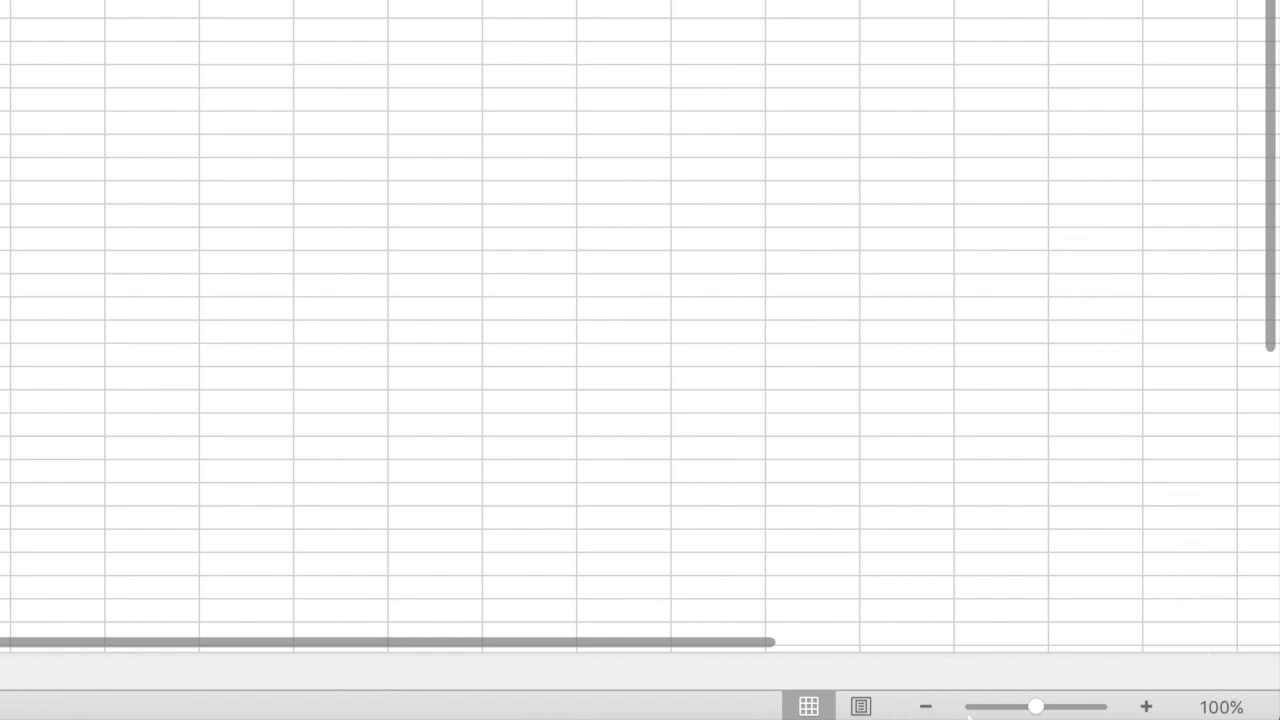
click(1222, 707)
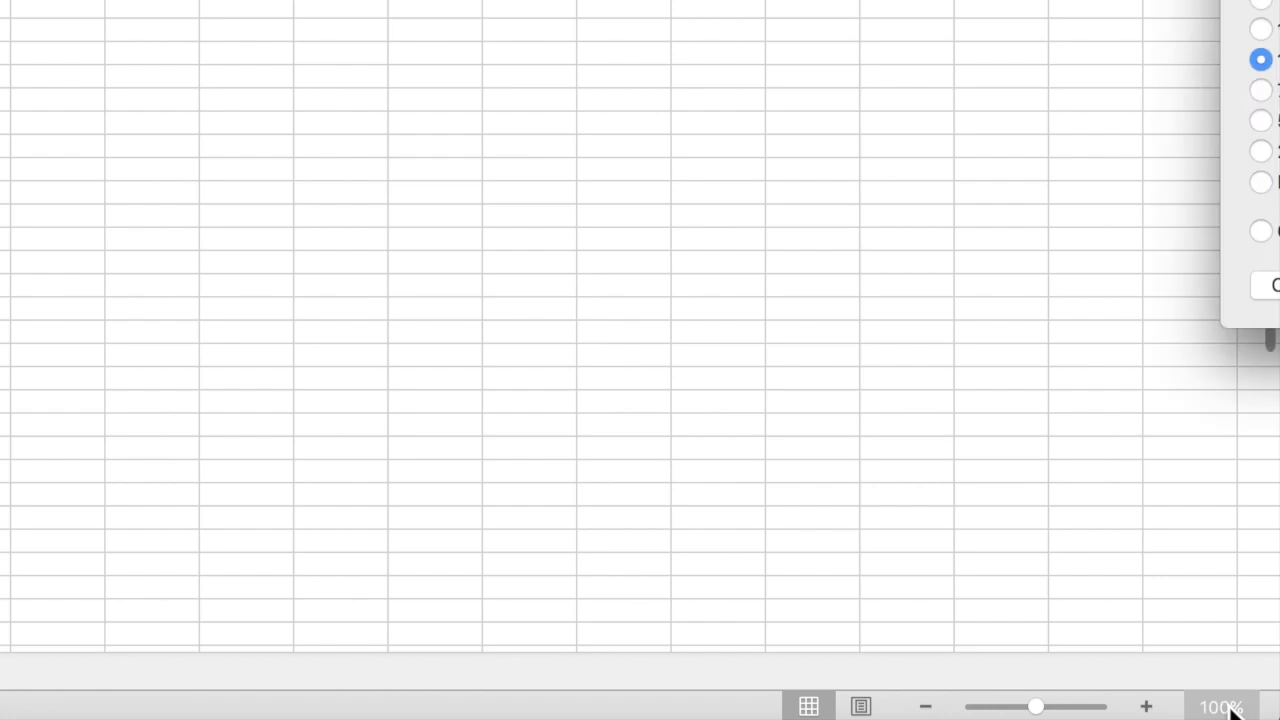
drag(1279, 0, 981, 0)
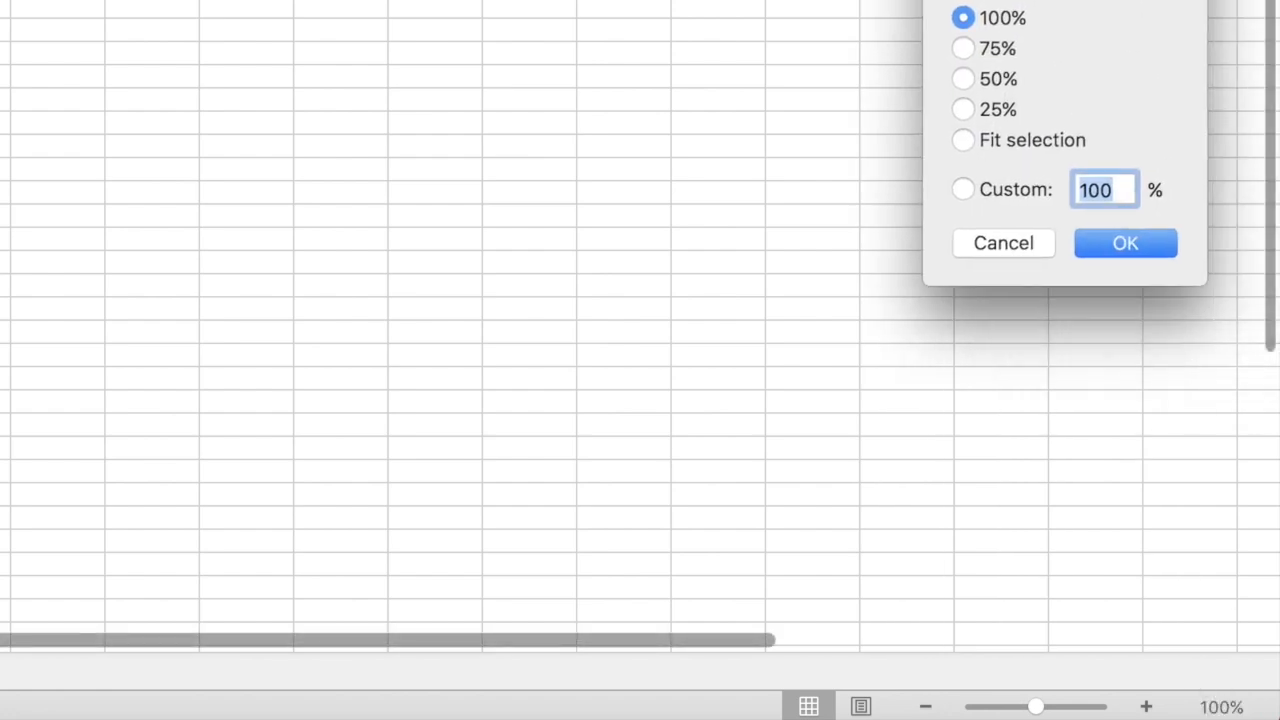
click(1004, 243)
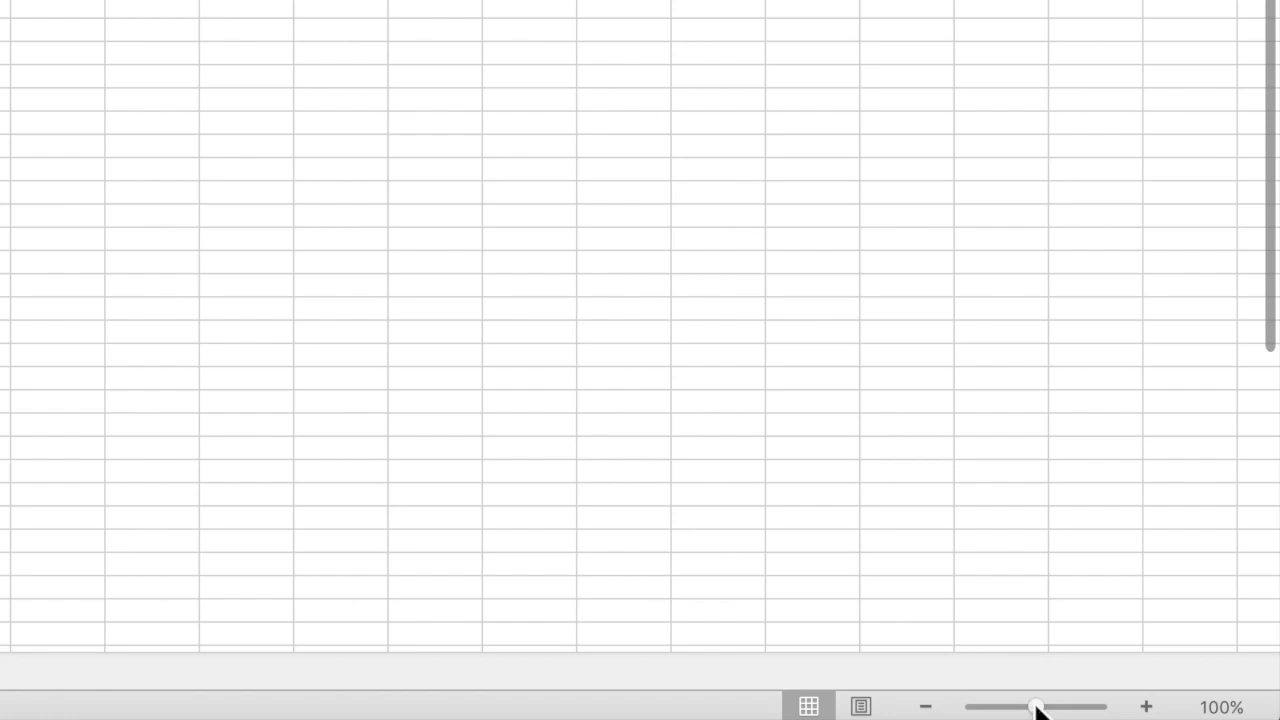
drag(1028, 708, 1056, 708)
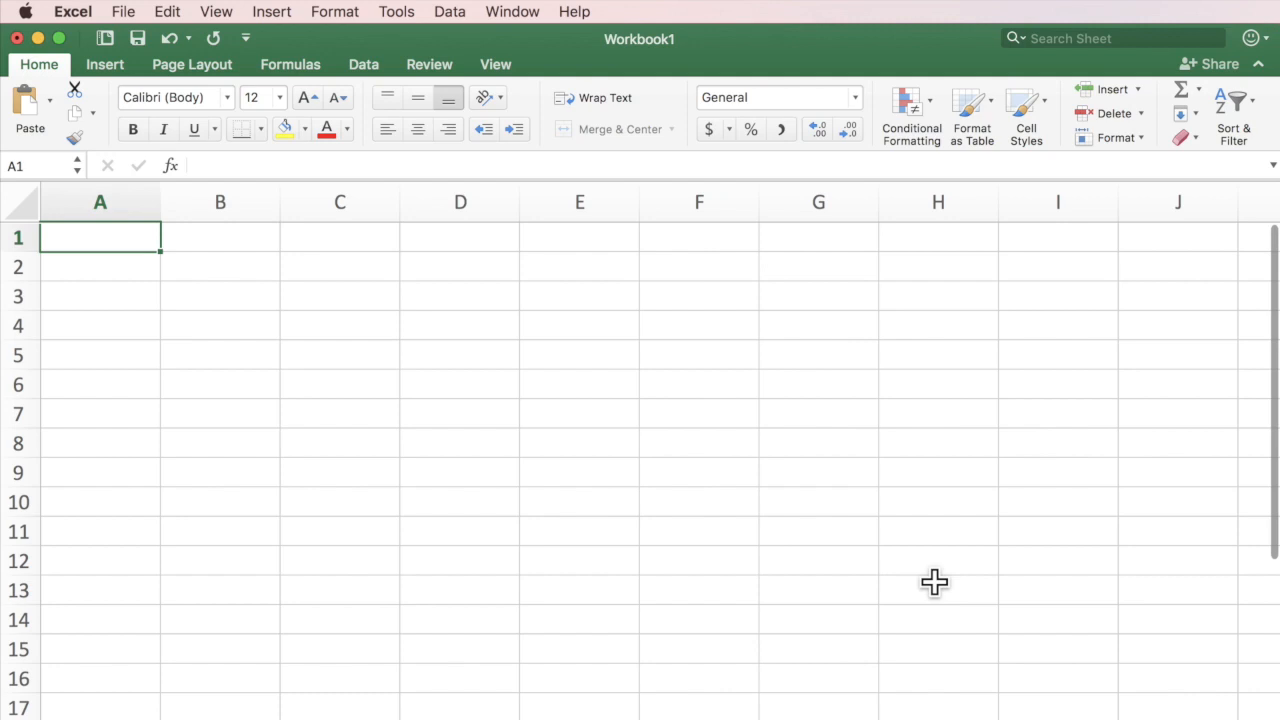
Enter the title 'Shopping List' in A1 and the header 'Produce' in A3.
text(Sh\)
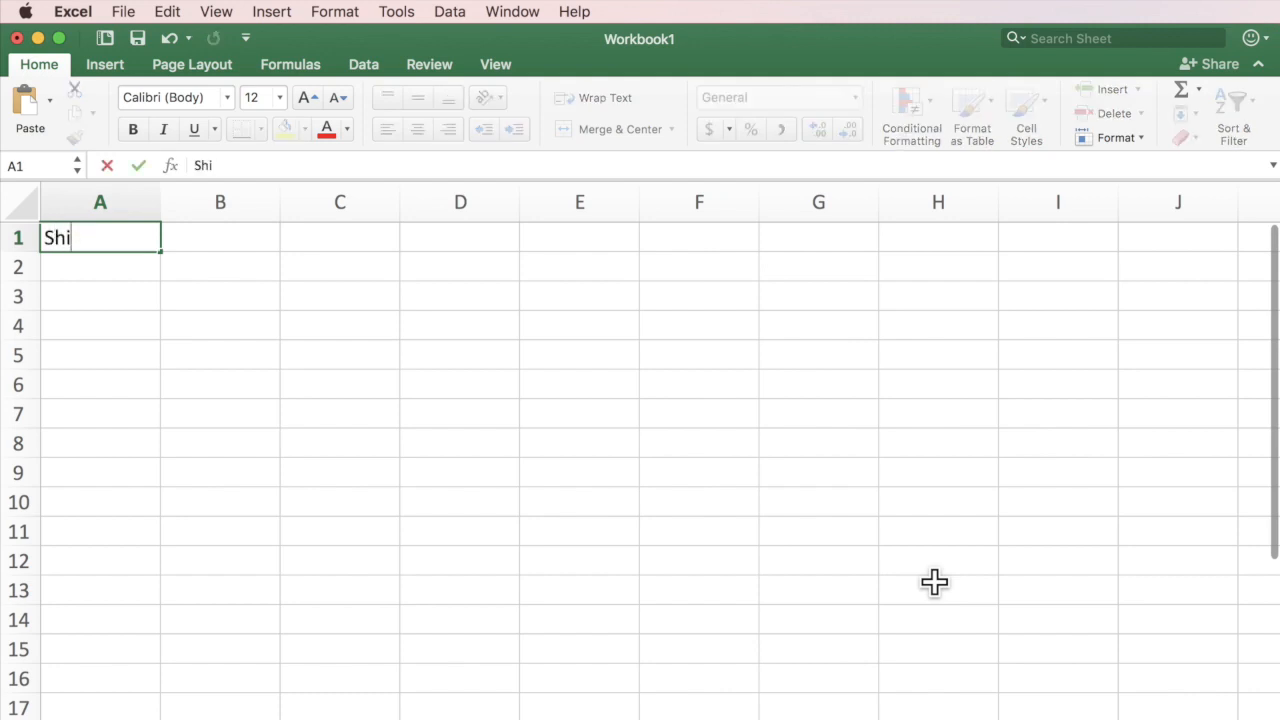
key(BackSpace)
text(opping List)
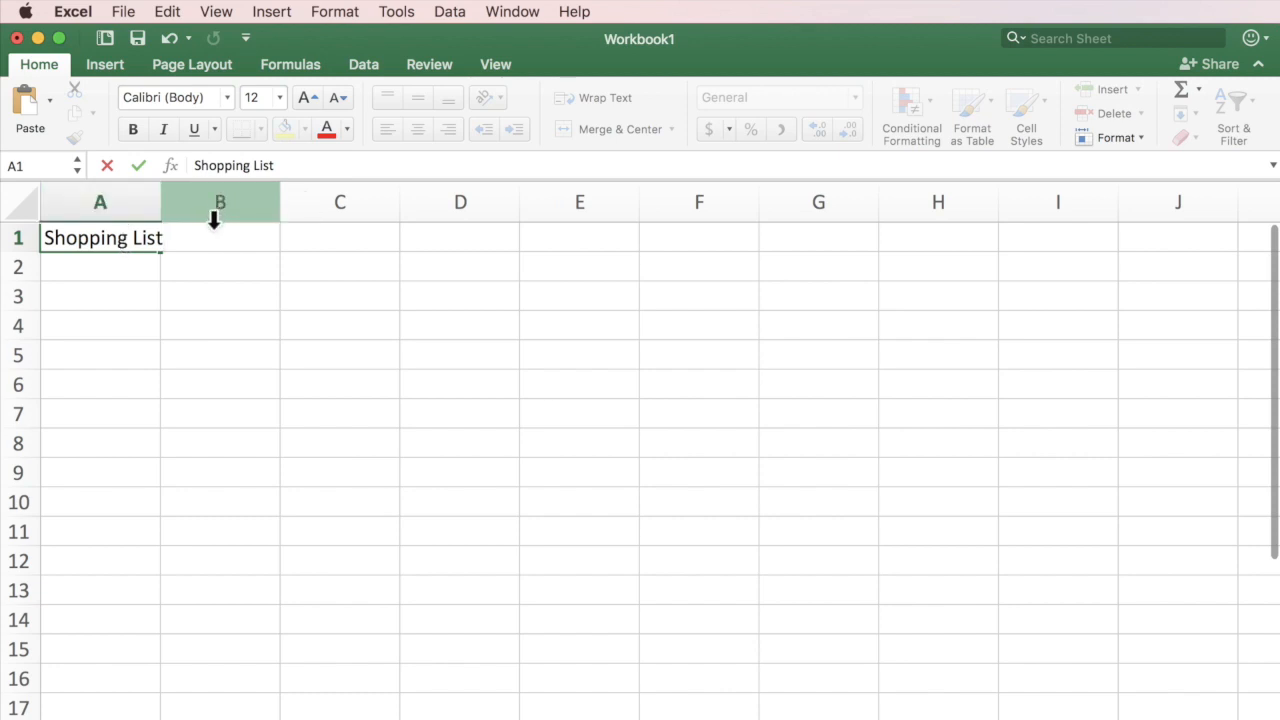
key(Return)
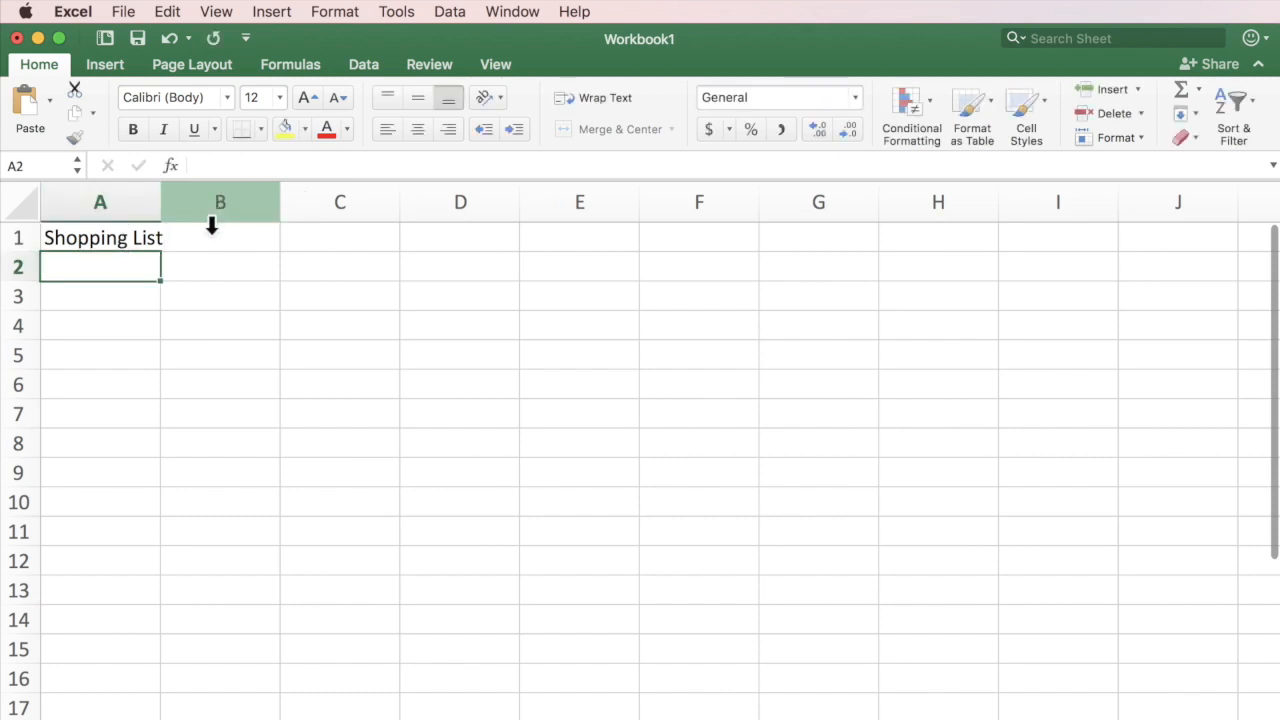
click(113, 238)
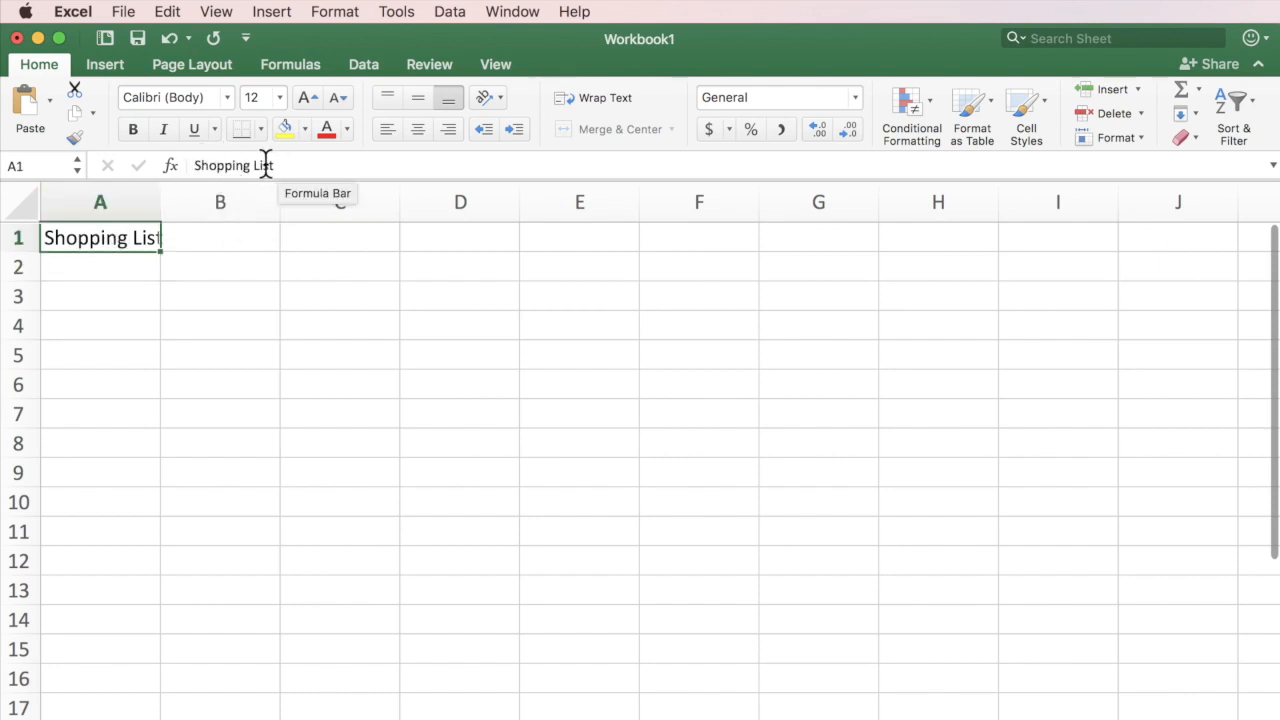
click(124, 292)
text(Produce)
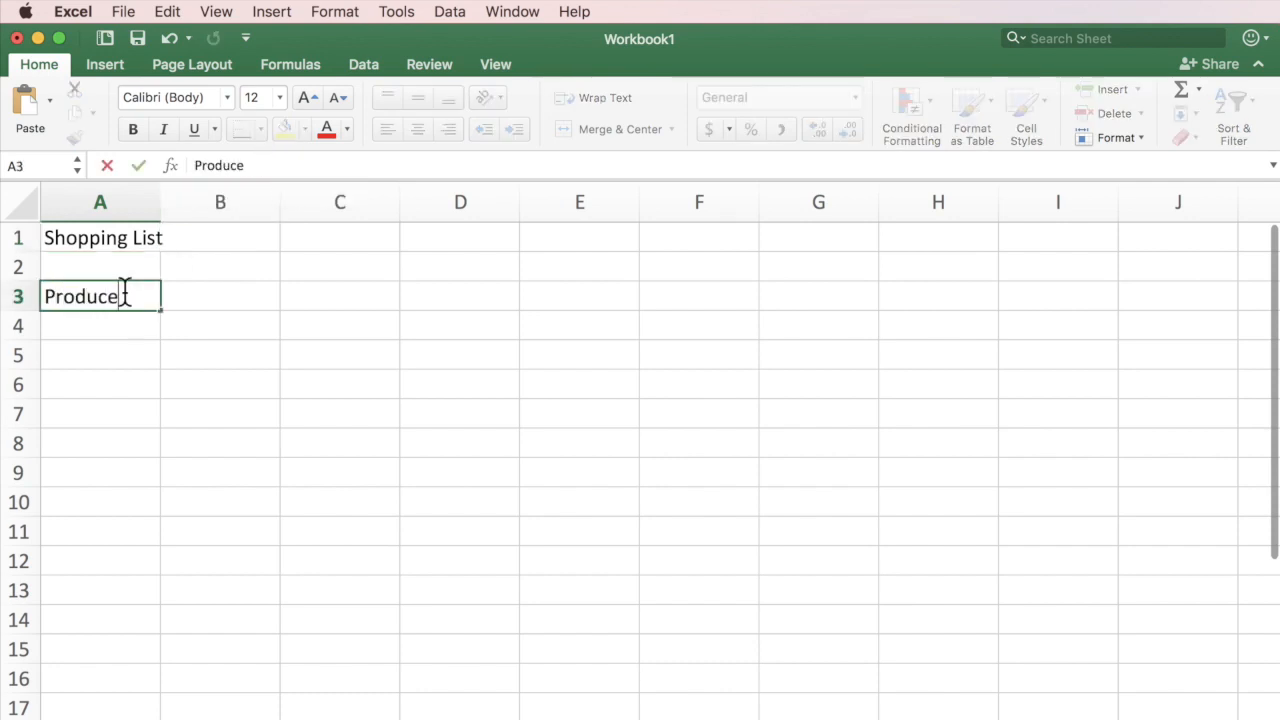
key(Return)
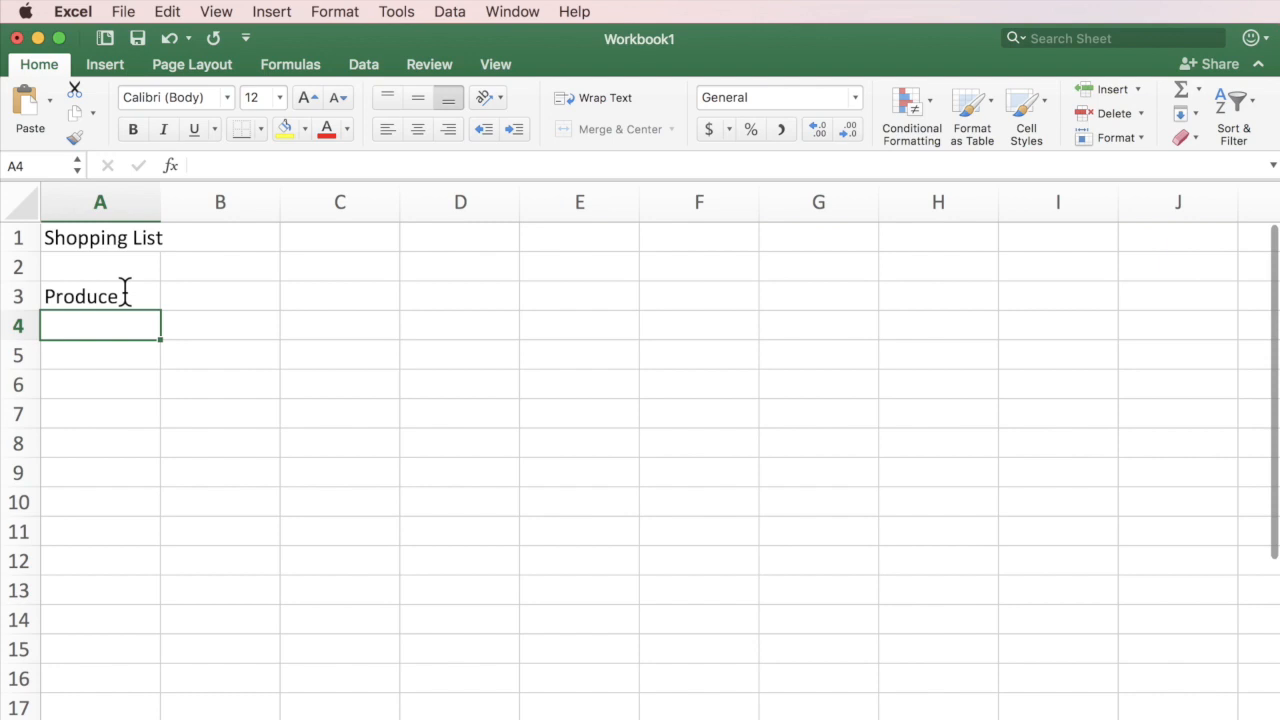
List bananas, strawberries, oranges, pears and pineapple in A4:A8, with Total in A9.
text(bana)
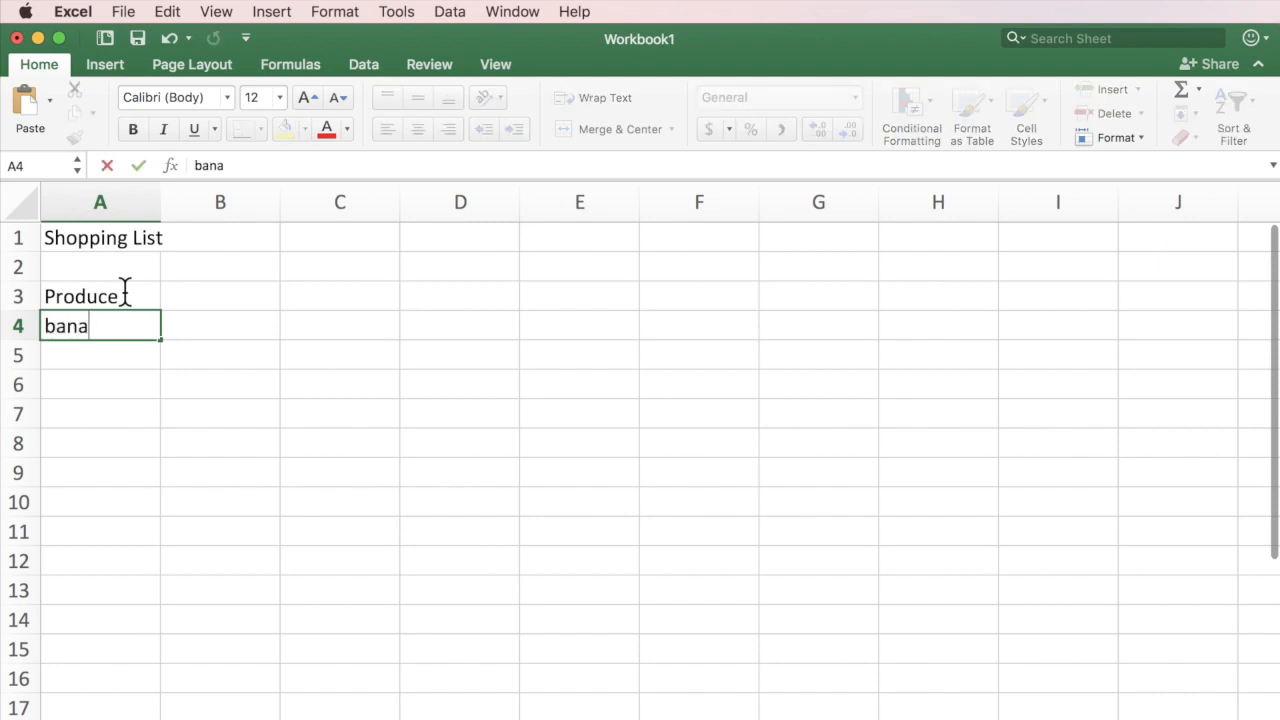
text(nas)
key(Return)
text(straw)
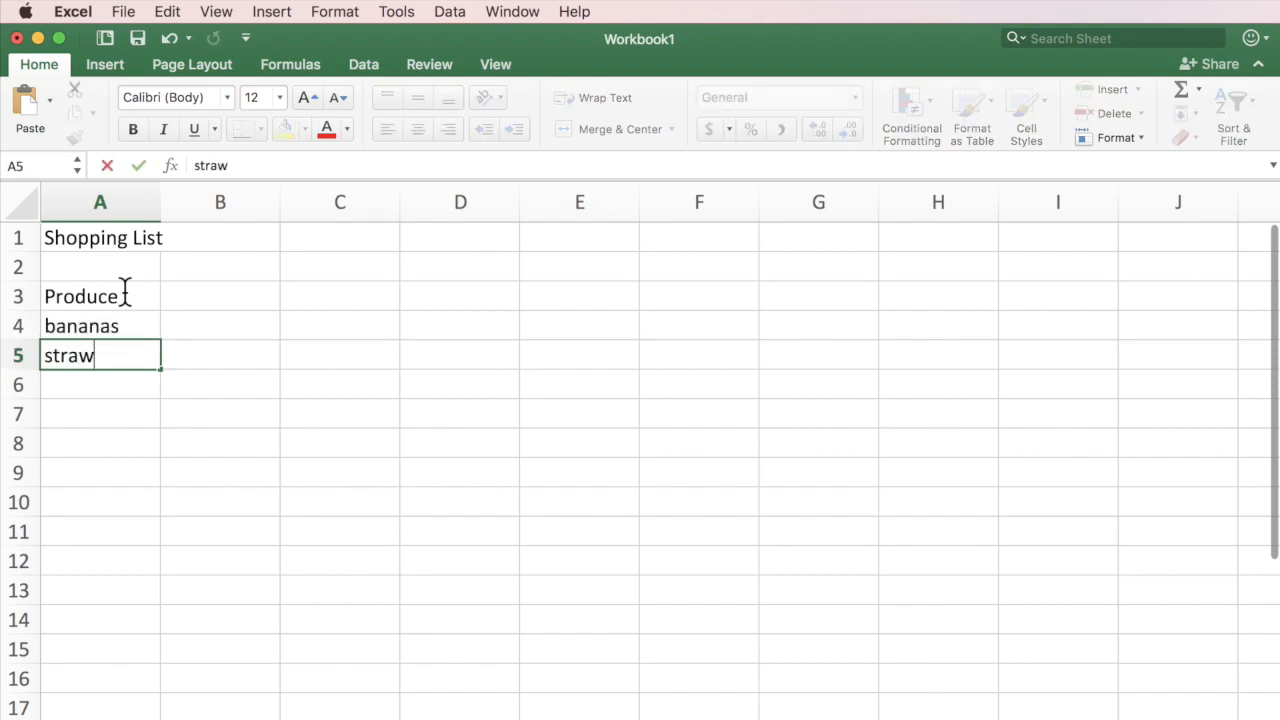
text(berries)
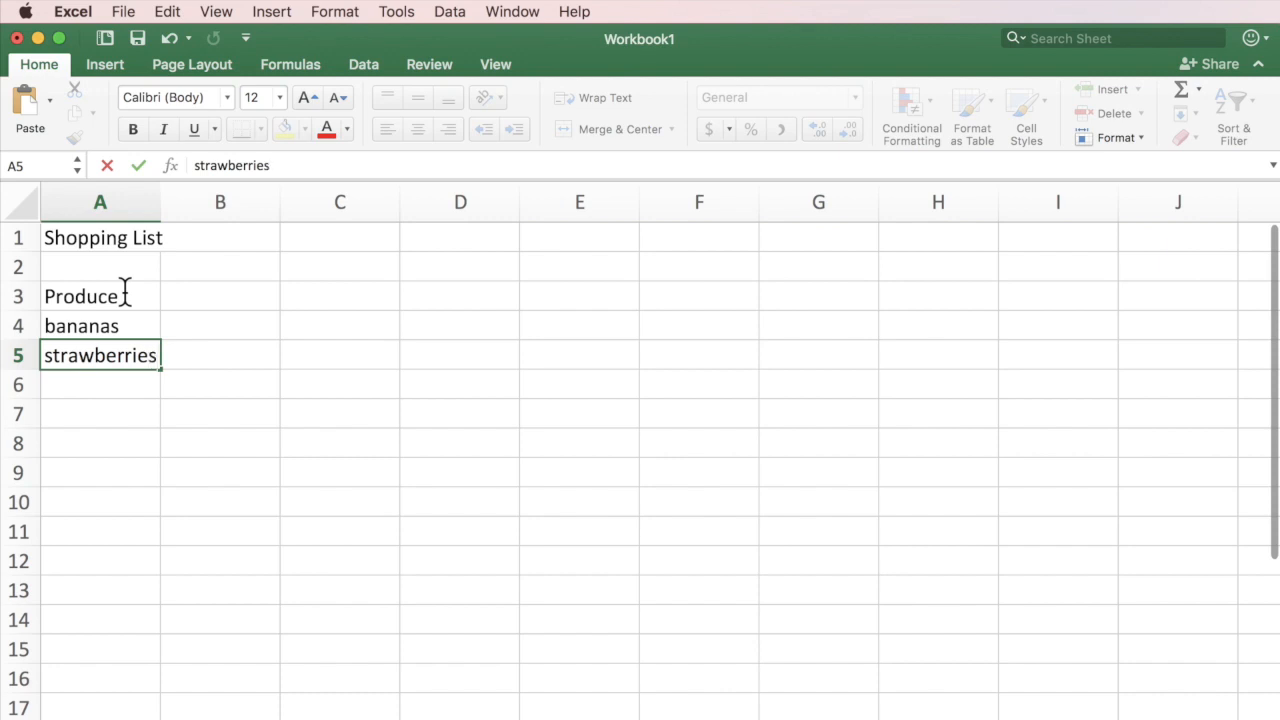
key(Return)
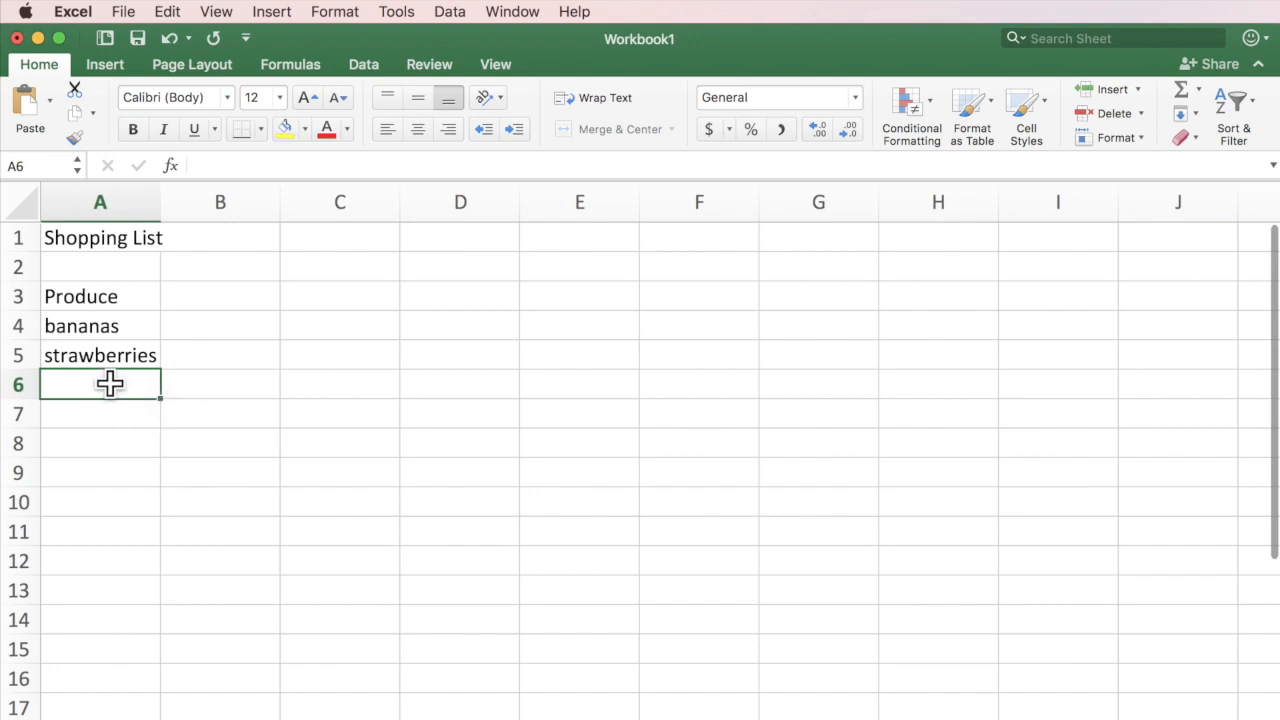
text(oranges)
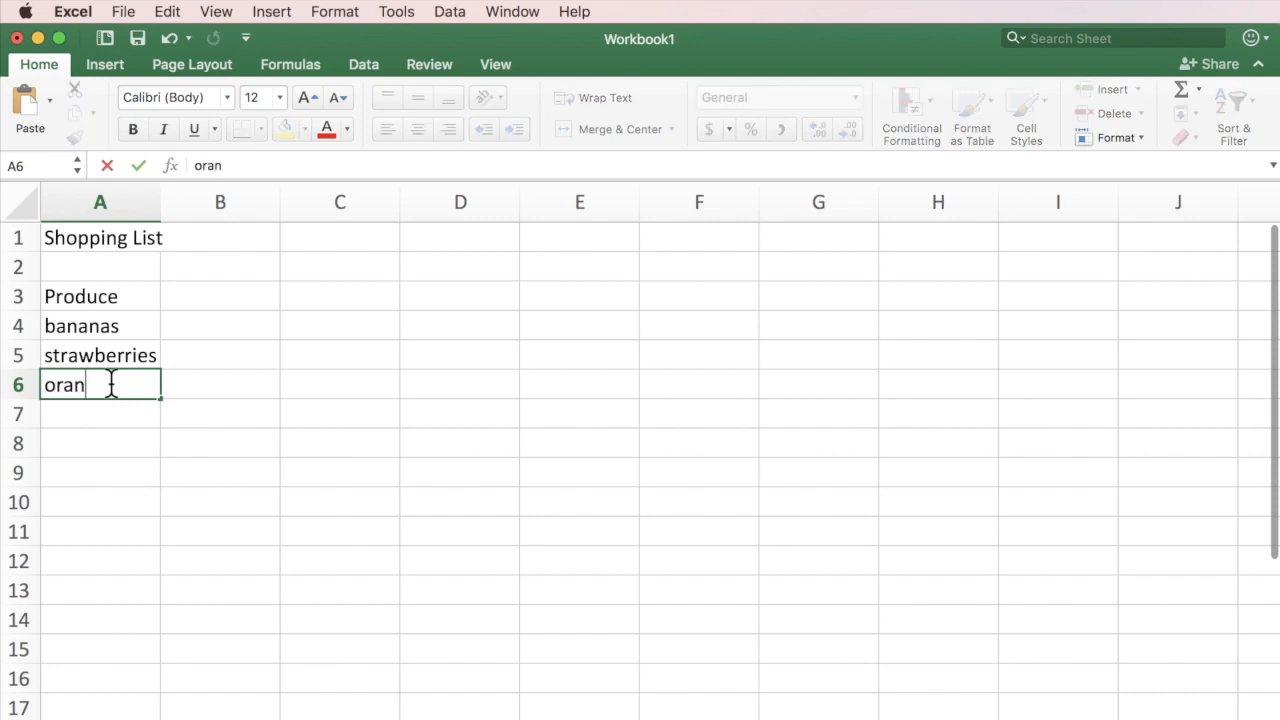
key(Return)
text(pears)
key(Return)
text(pineapple)
key(Return)
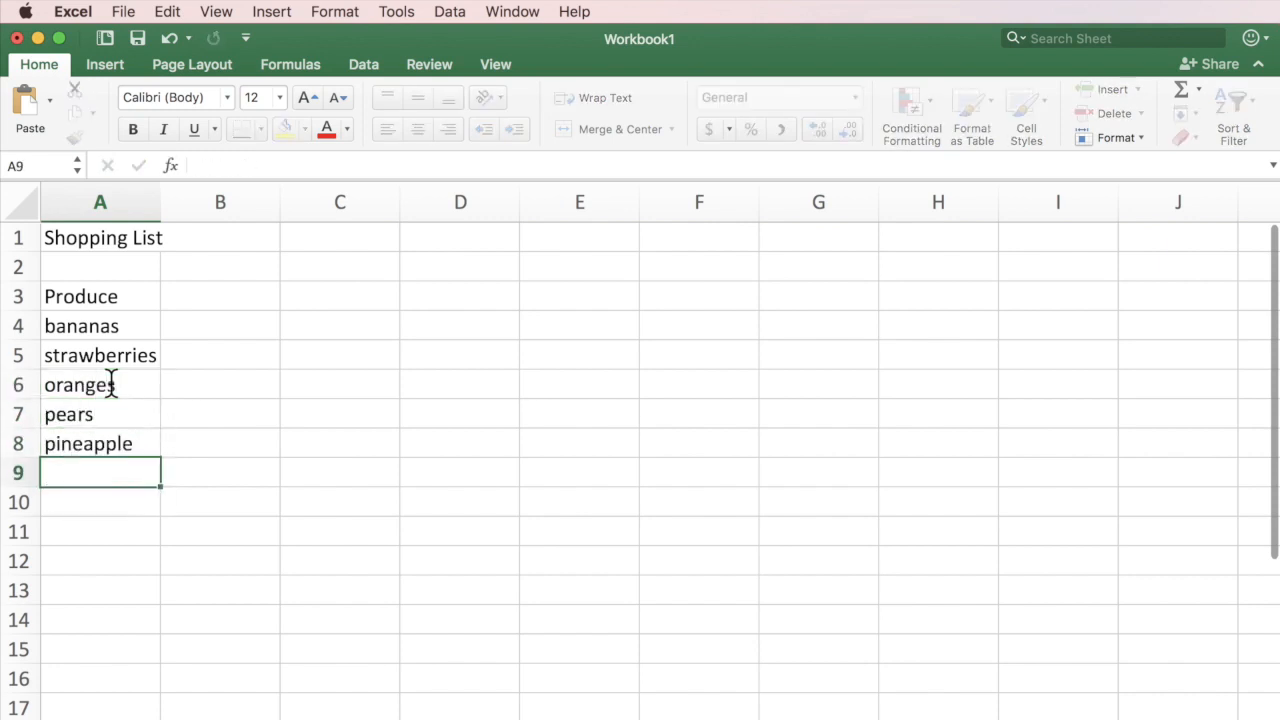
text(Total)
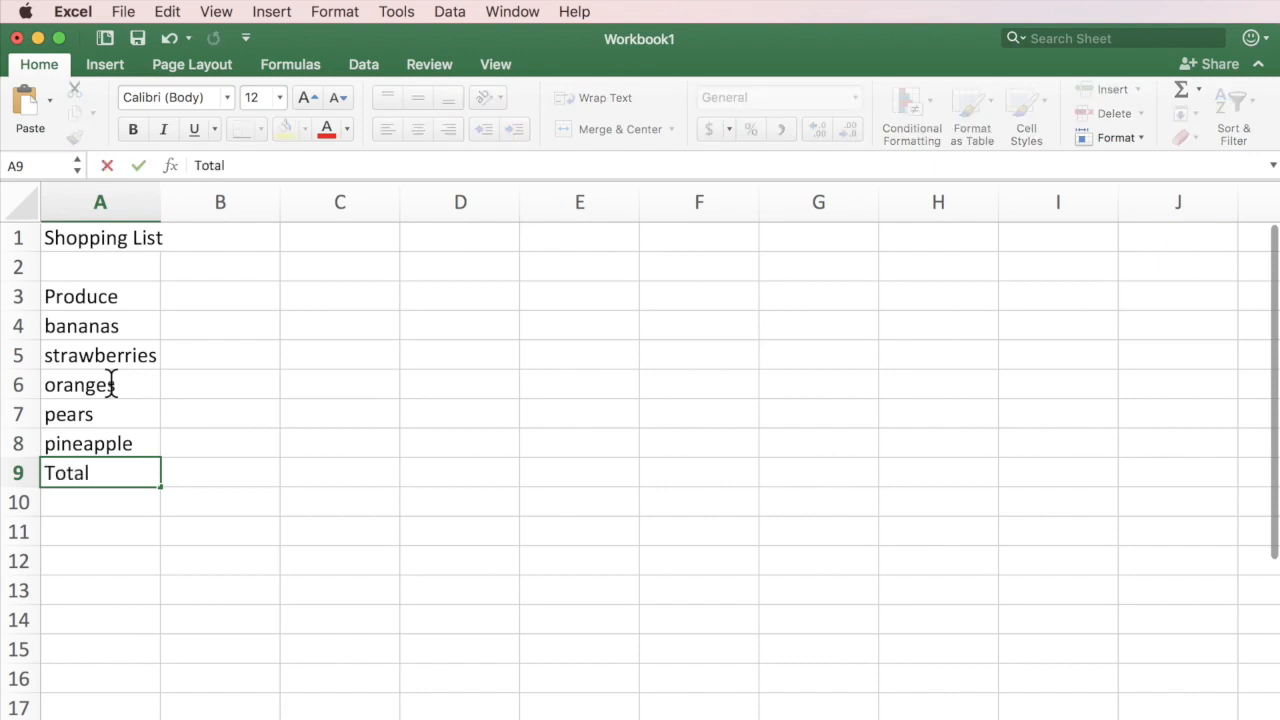
click(218, 296)
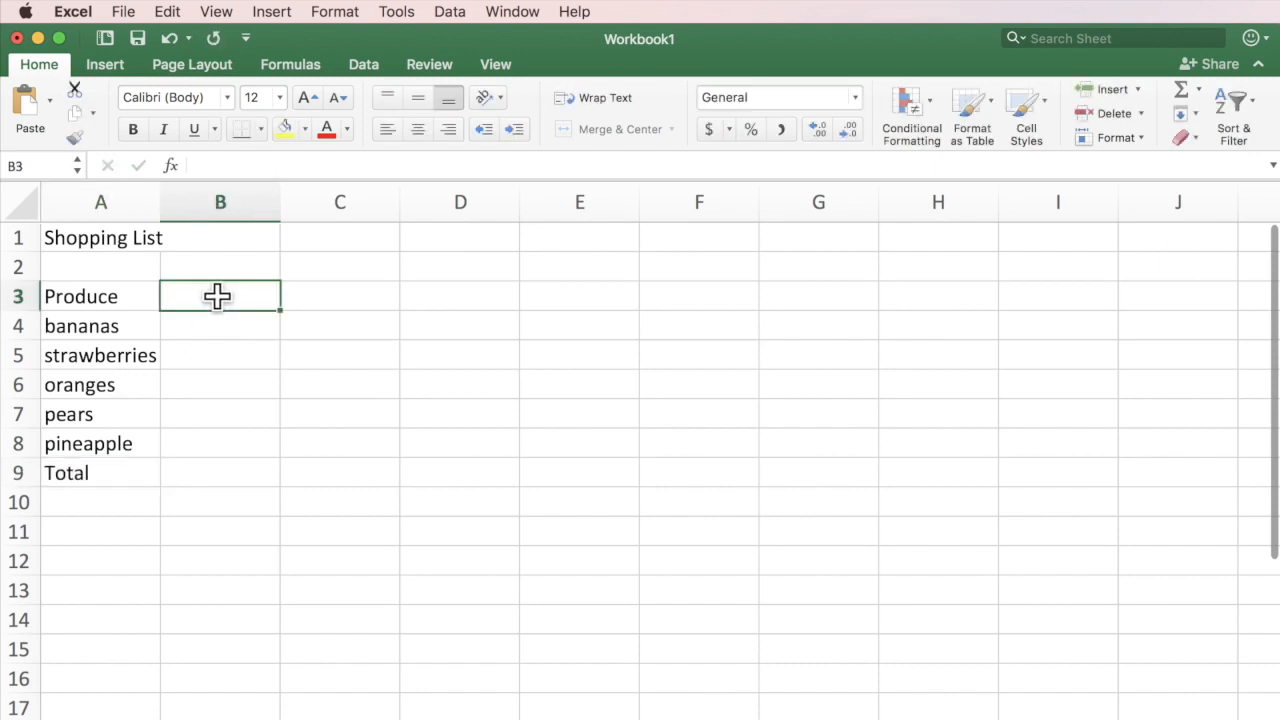
Add a Price column in B3 with 0.75, 0.6, 0.5, 0.25 and 0.8.
text(Price)
key(Return)
text(.75)
key(Return)
text(.6)
key(Return)
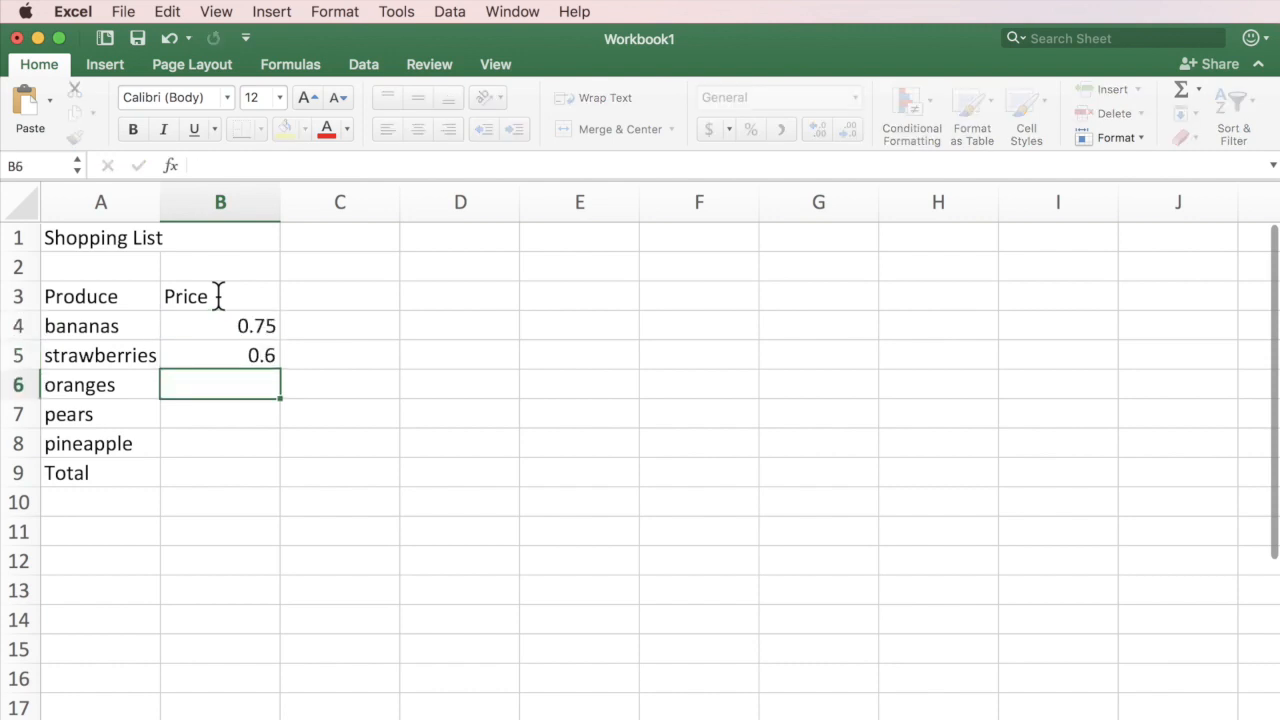
text(.50)
key(Return)
text(.25)
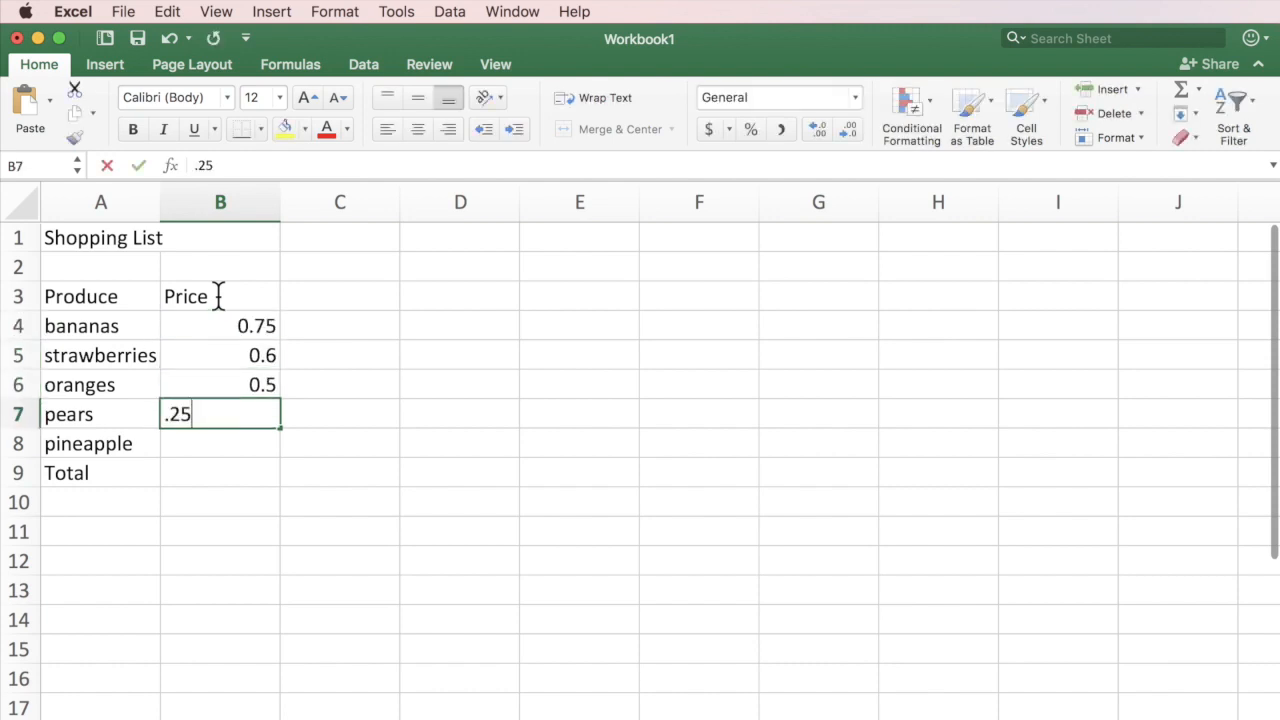
key(Return)
text(.80)
key(Return)
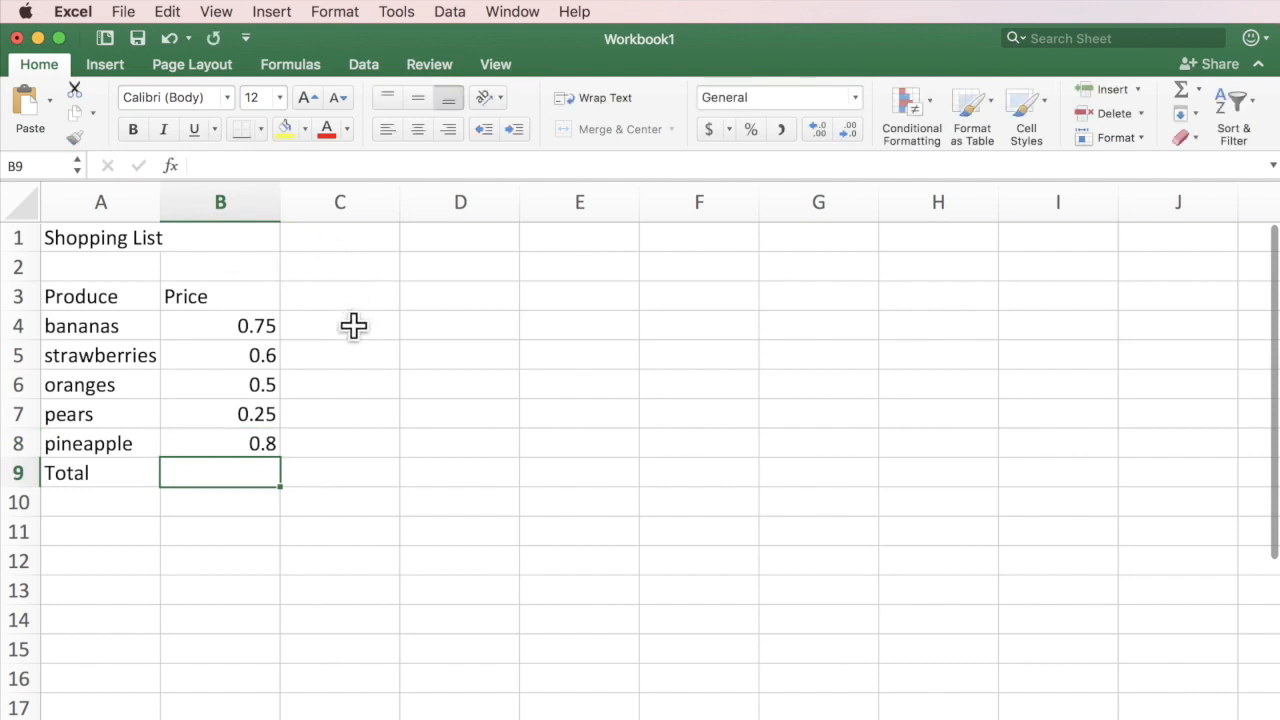
Add an Amount column in C3 with 2, 4, 5, 7 and 9.
click(353, 325)
click(351, 297)
text(Amount)
key(Return)
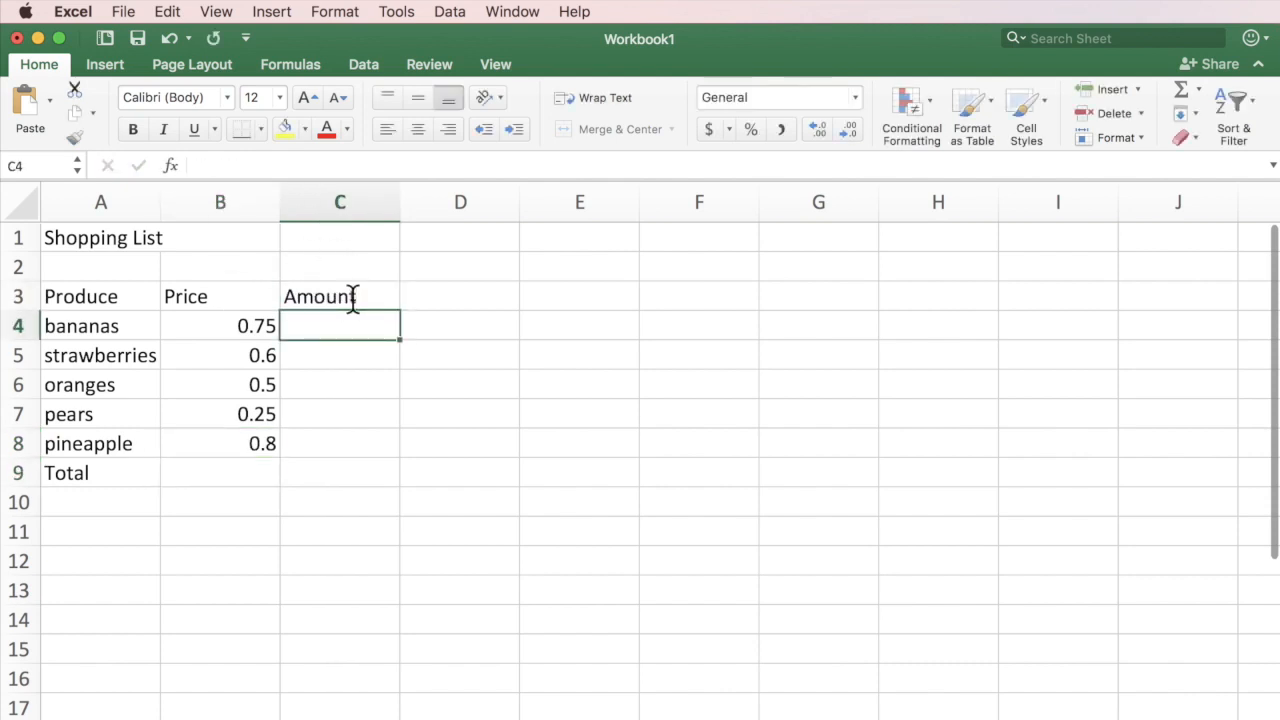
text(2)
key(Return)
text(4)
key(Return)
text(5)
key(Return)
text(7)
key(Return)
text(0)
key(BackSpace)
text(9)
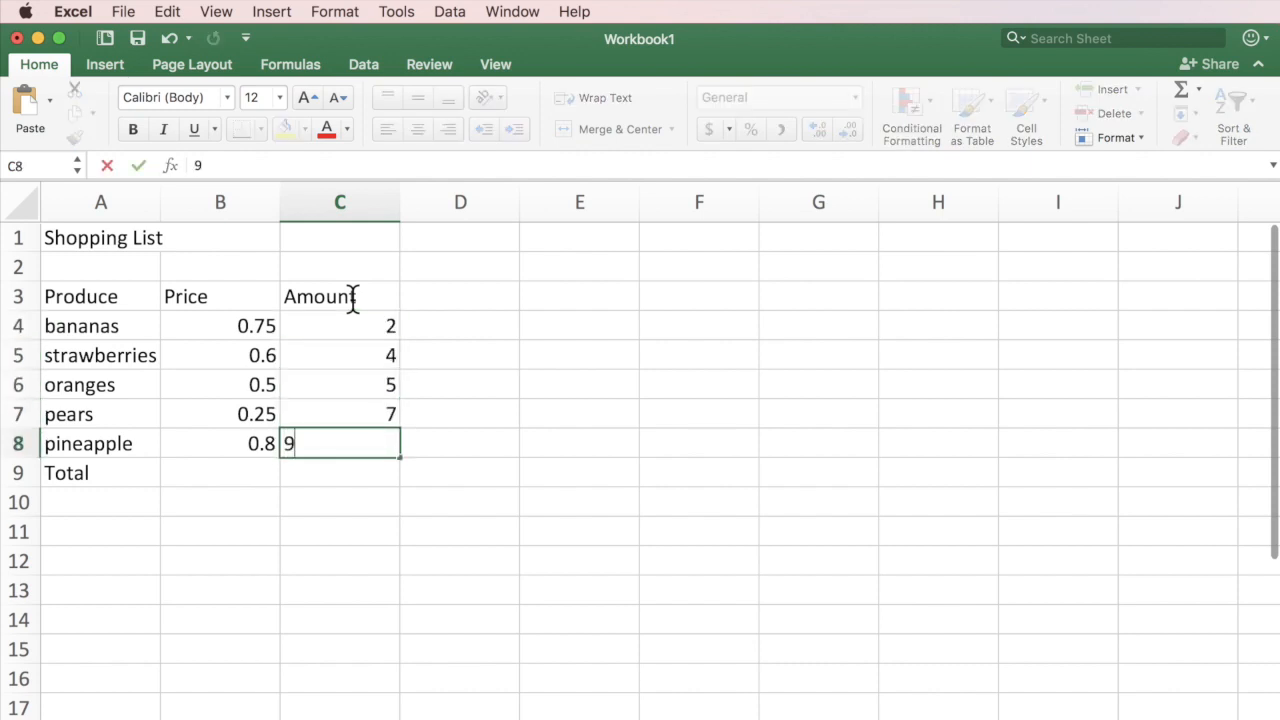
key(Return)
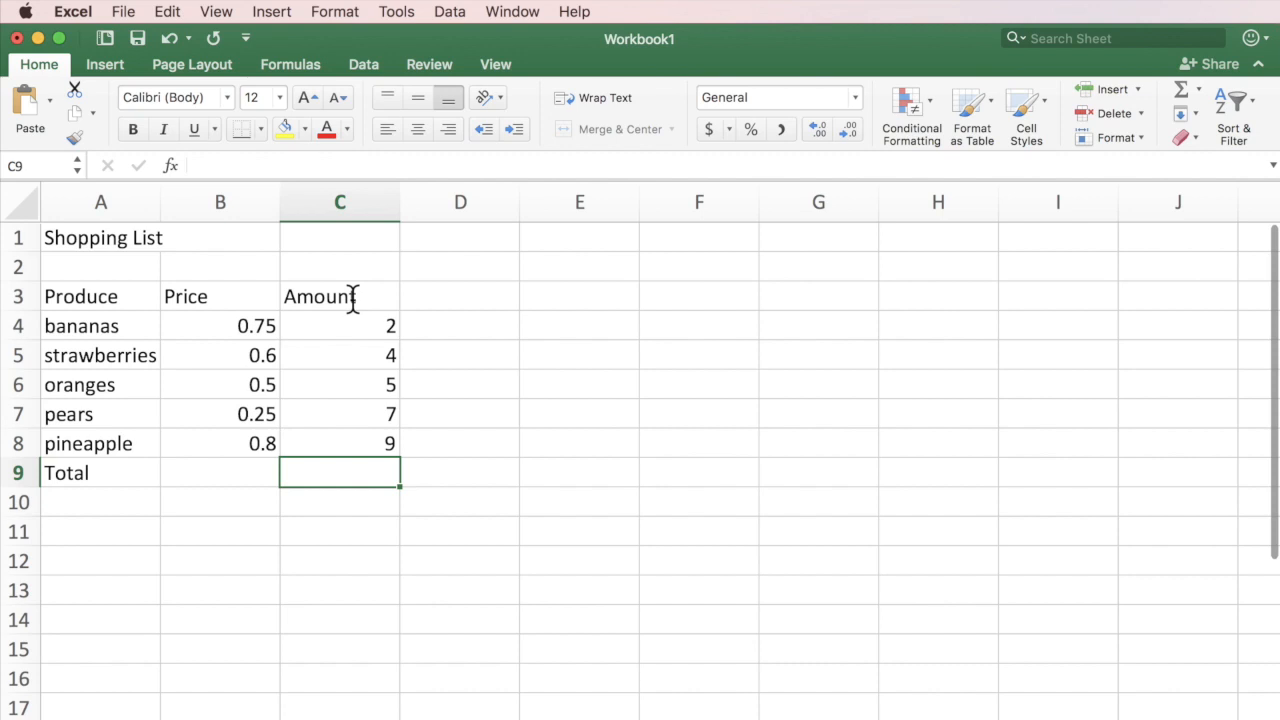
click(126, 292)
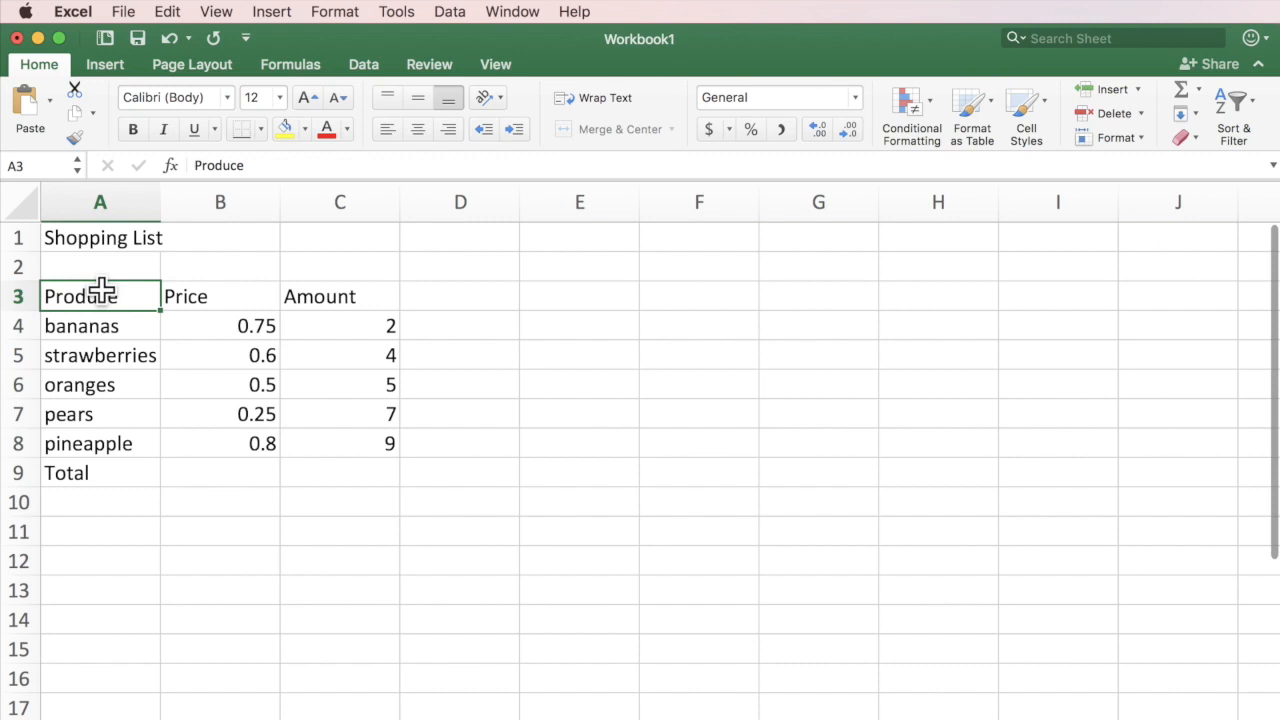
Review the prices in column B, stepping from B4 down to B8.
click(262, 330)
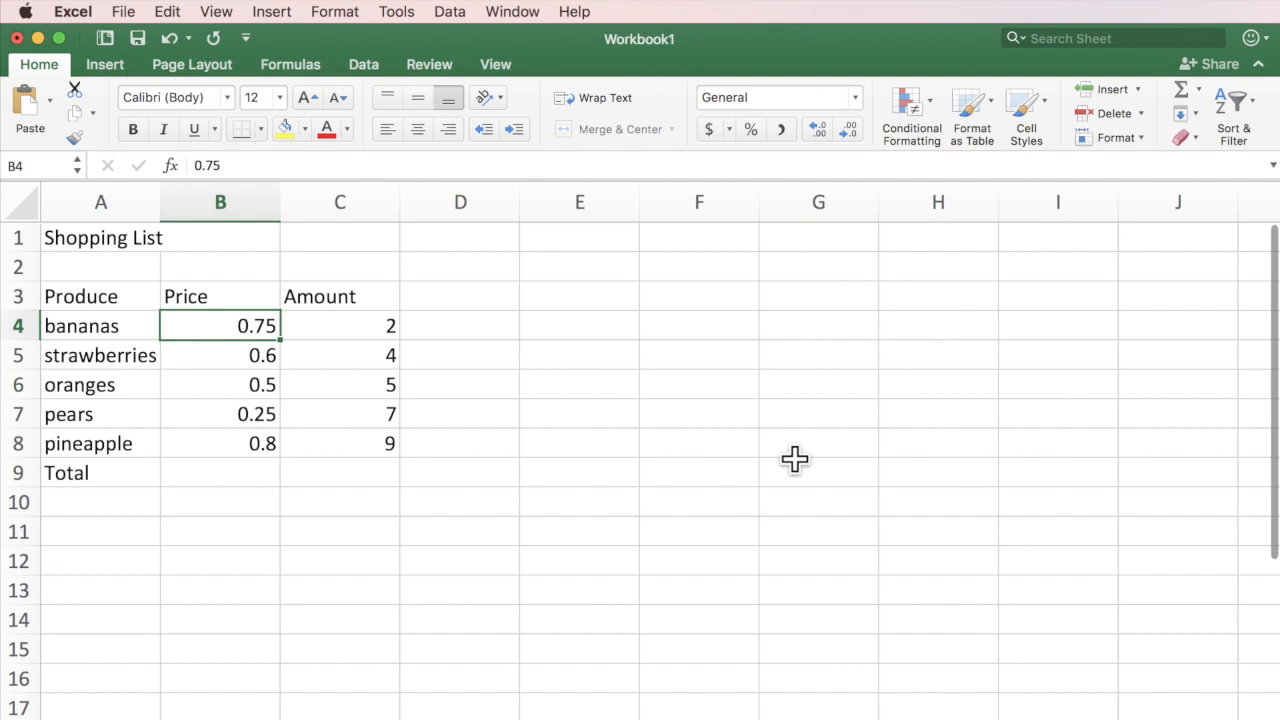
click(215, 355)
click(219, 393)
click(217, 414)
click(214, 443)
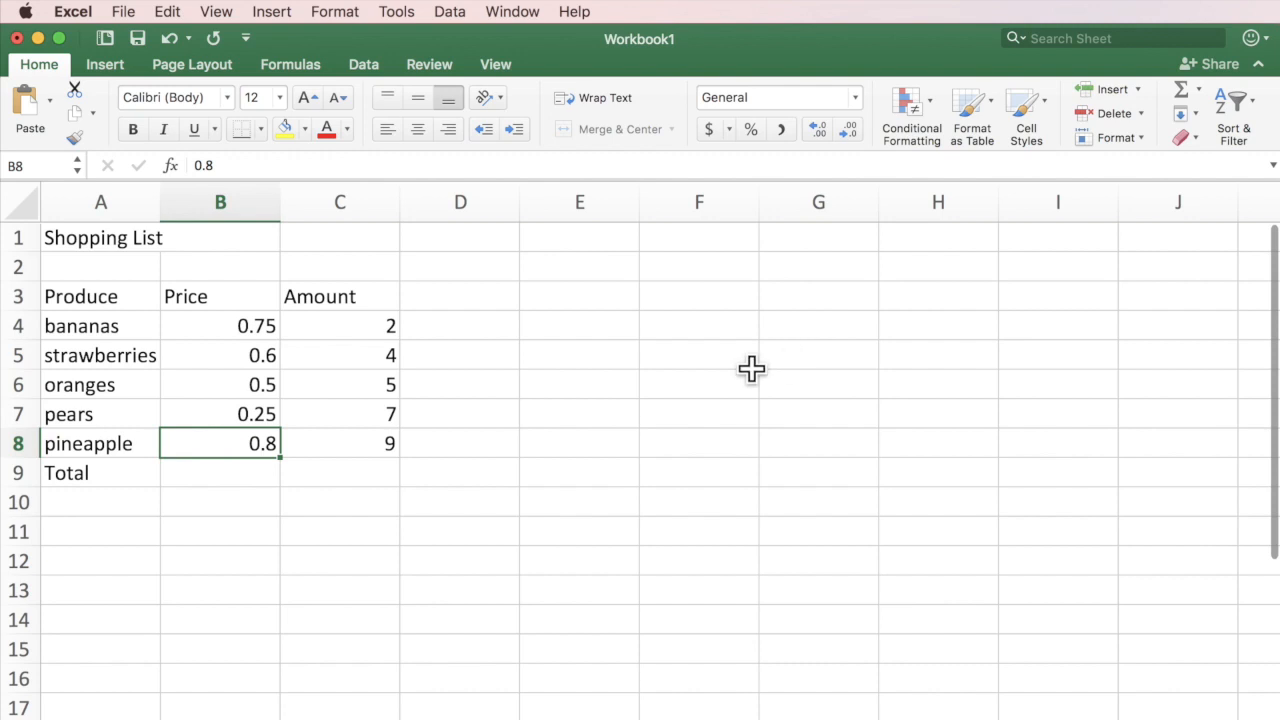
Format prices B4:B8 in Accounting style, showing $ 0.75 through $ 0.80.
drag(209, 317, 211, 454)
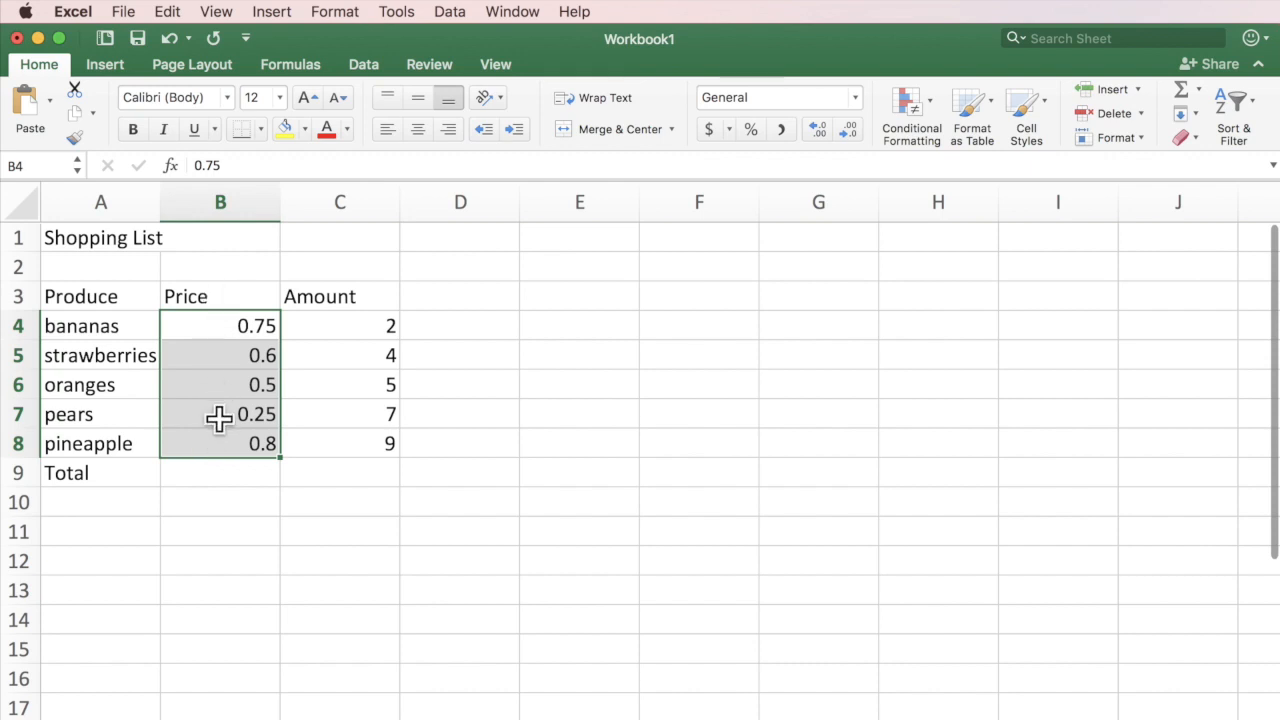
click(713, 131)
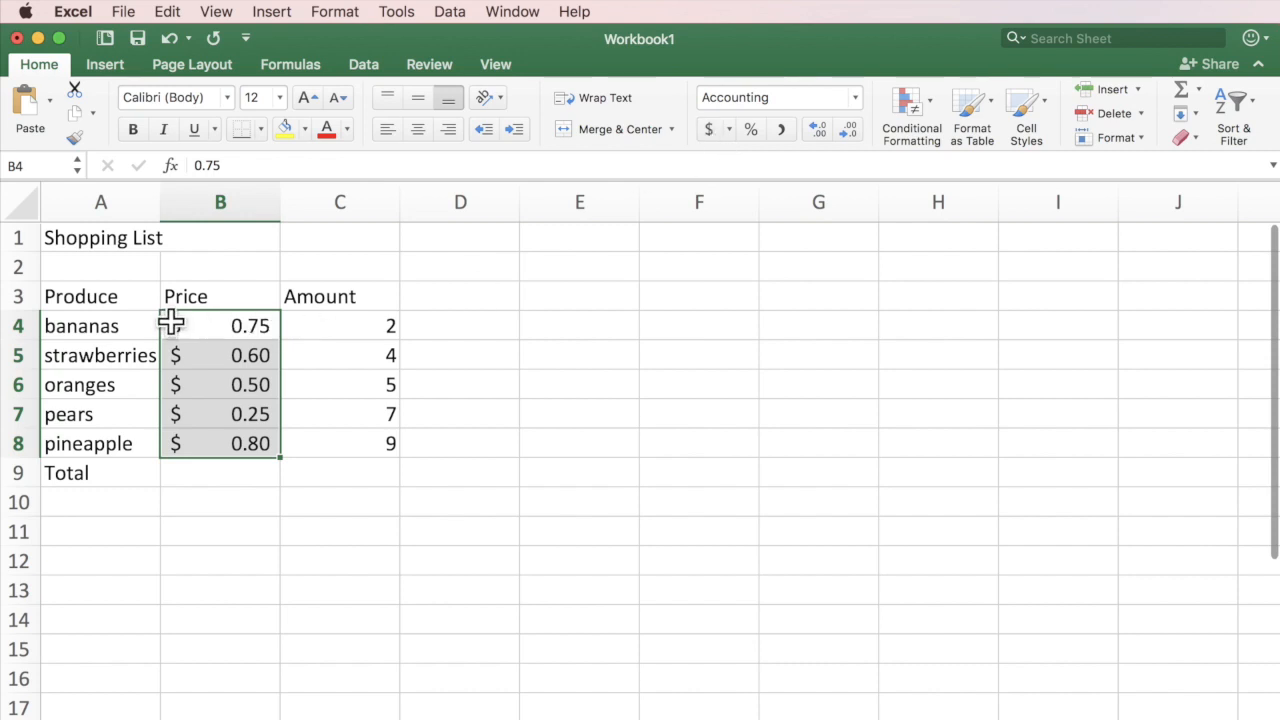
click(382, 335)
click(361, 358)
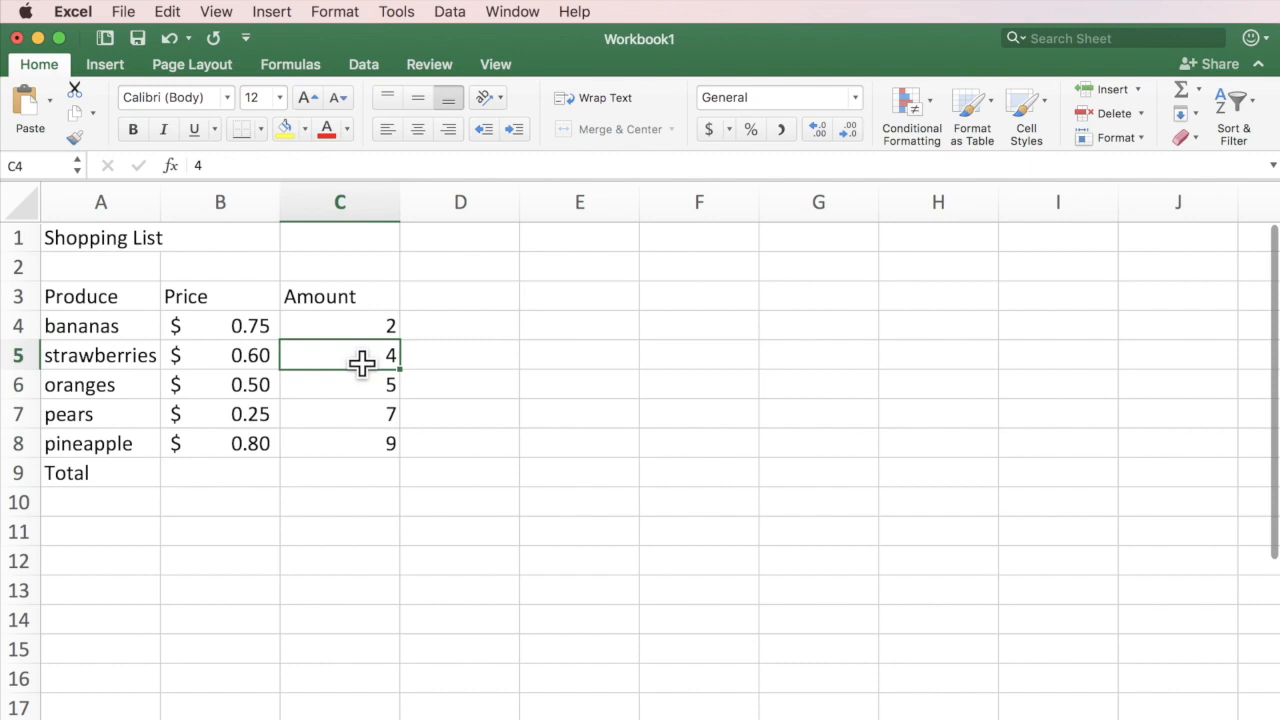
click(351, 386)
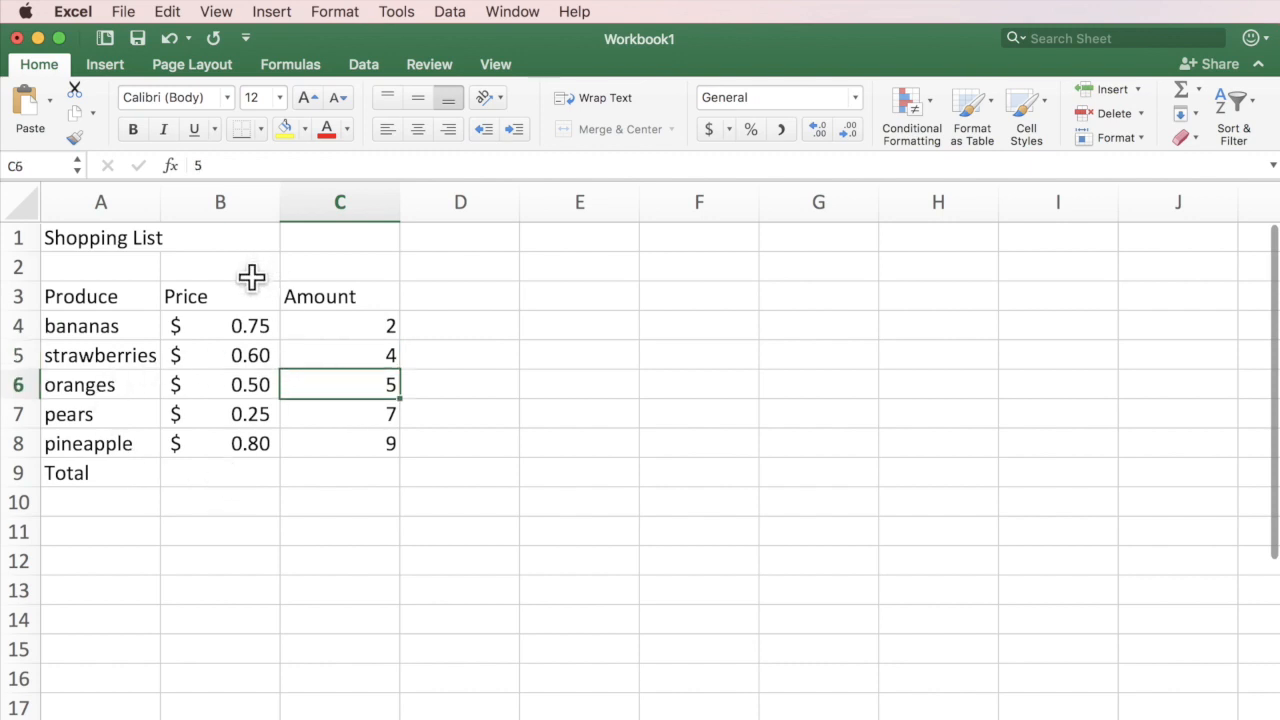
click(219, 473)
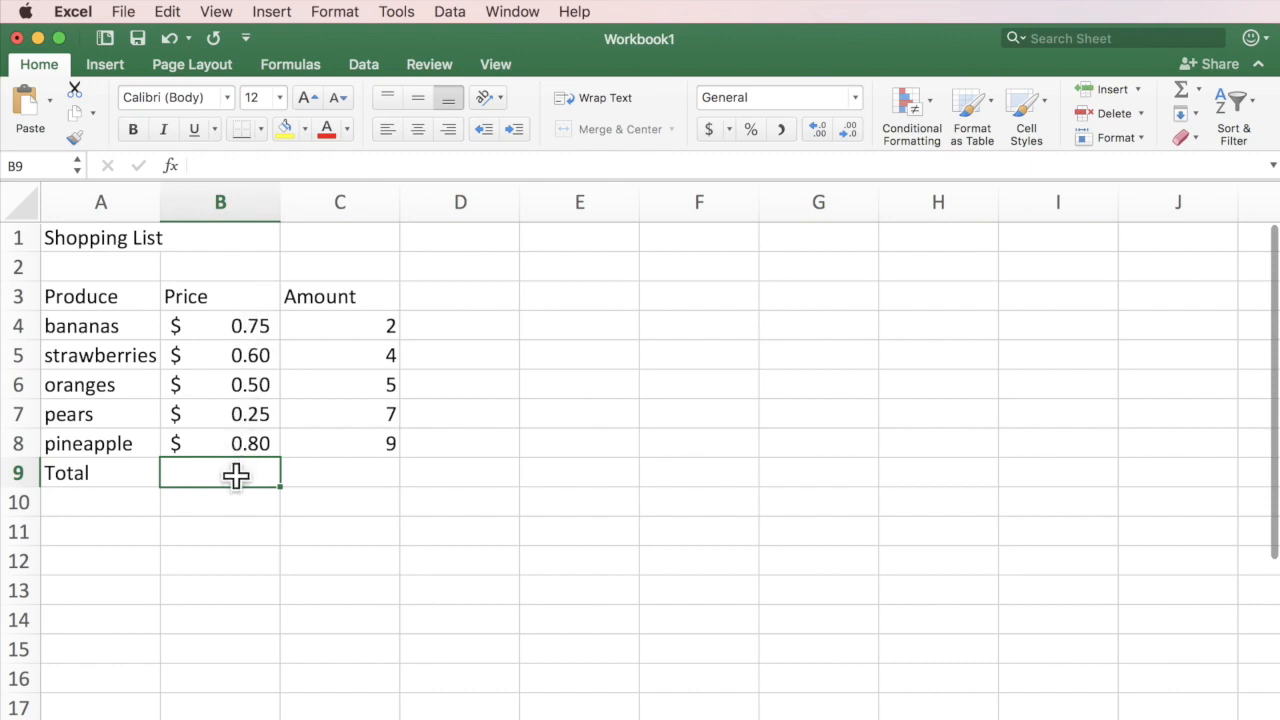
click(1183, 88)
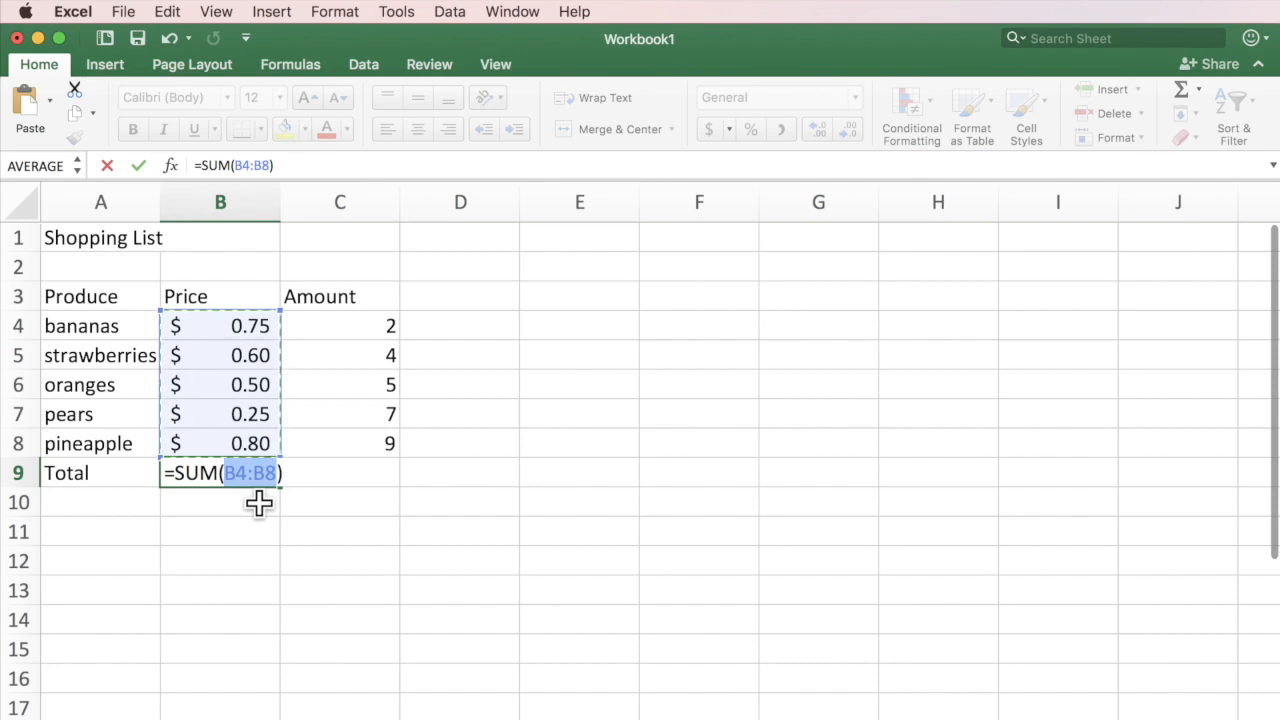
Confirm =SUM(B4:B8) in B9 so the price total shows $ 2.90.
key(Return)
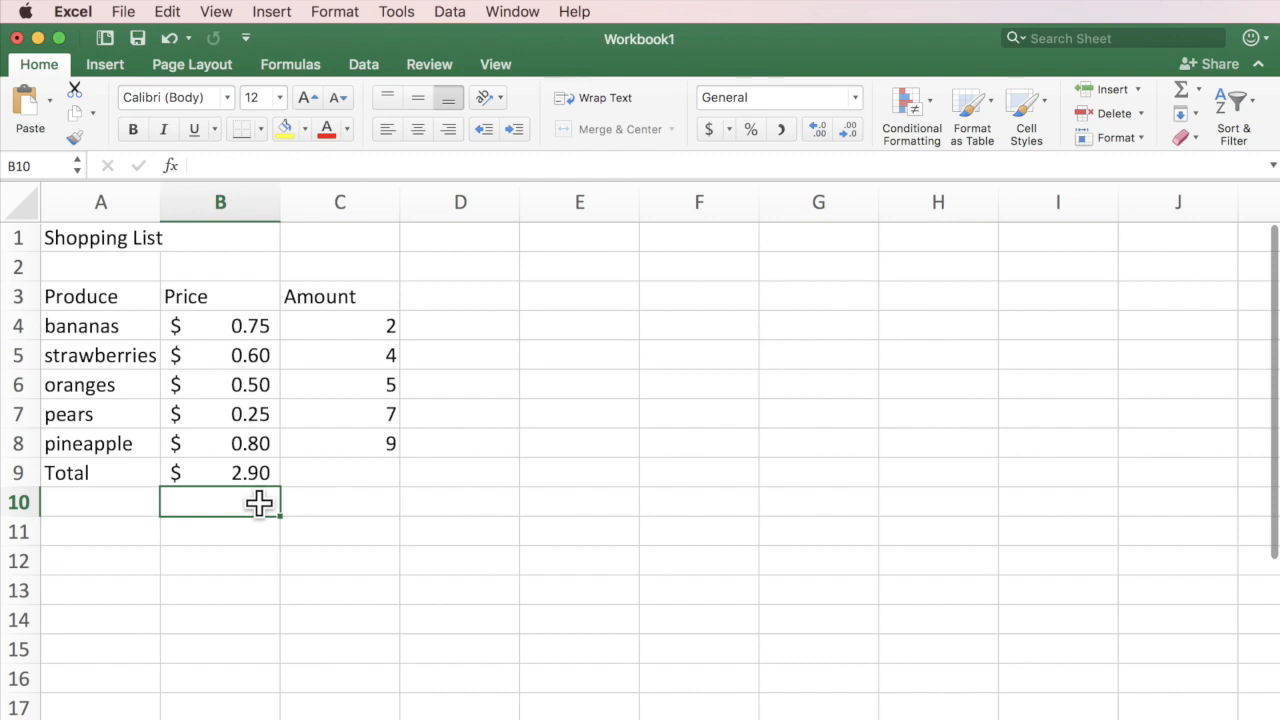
click(223, 326)
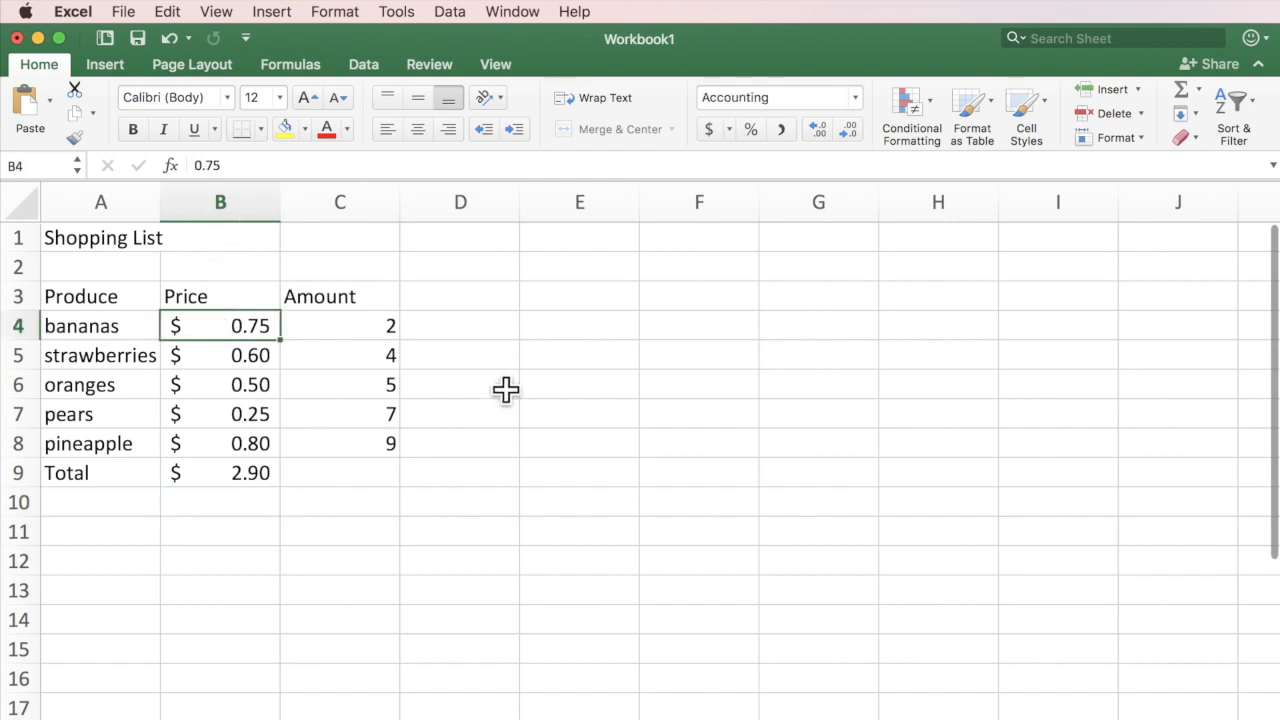
Change the bananas price in B4 to 1.00 and the strawberries price in B5 to 1.25.
text(1.00)
key(Return)
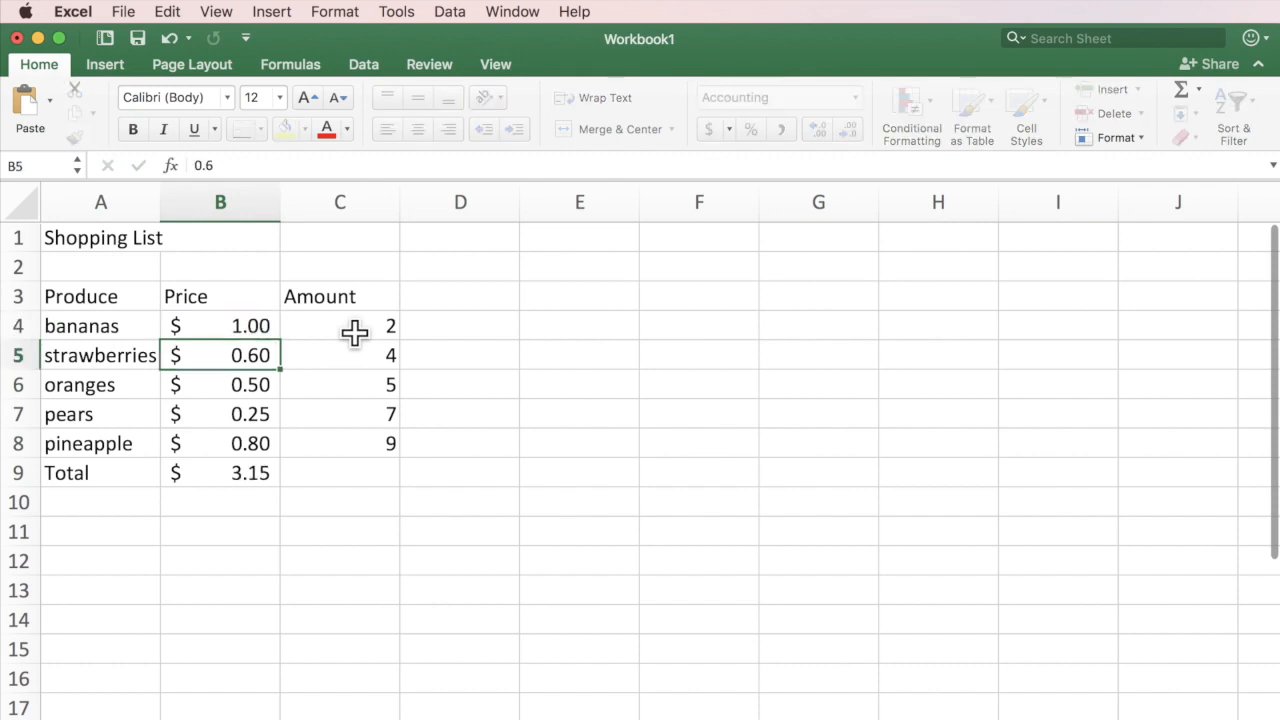
text(1.25)
key(Return)
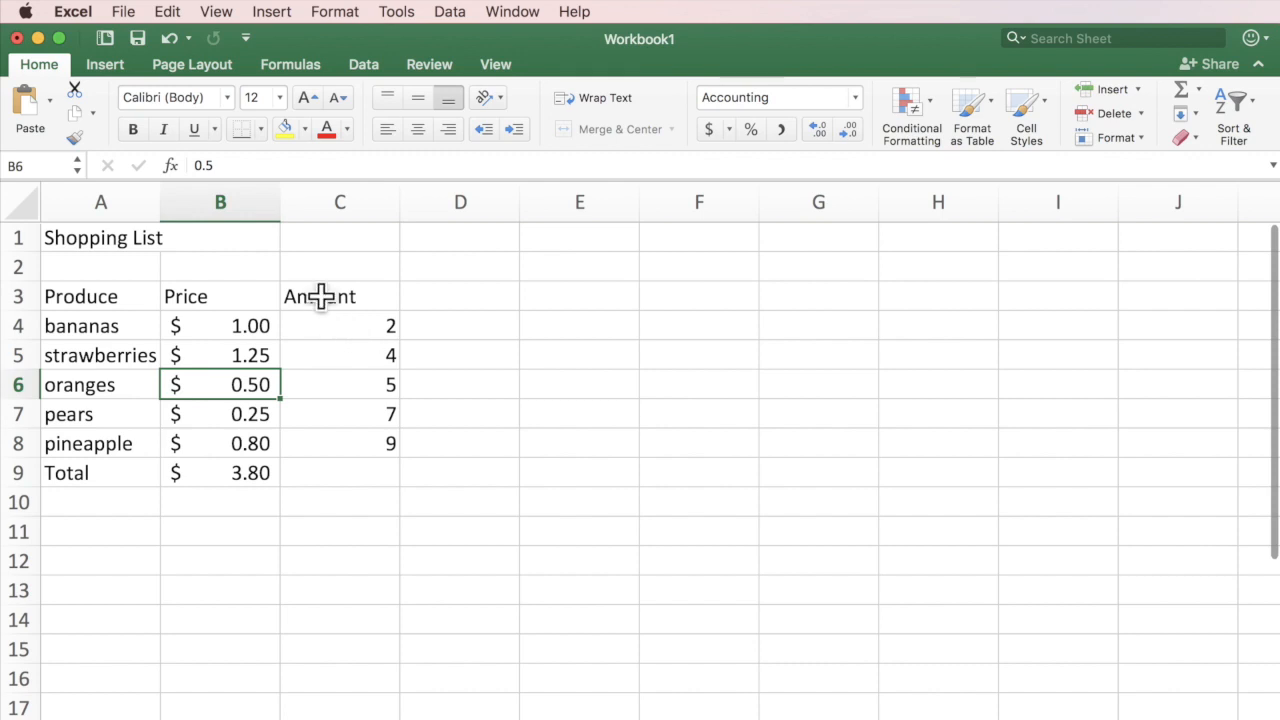
Insert an AutoSum total =SUM(C4:C8) in C9 so the Amount total reads 27.
click(360, 474)
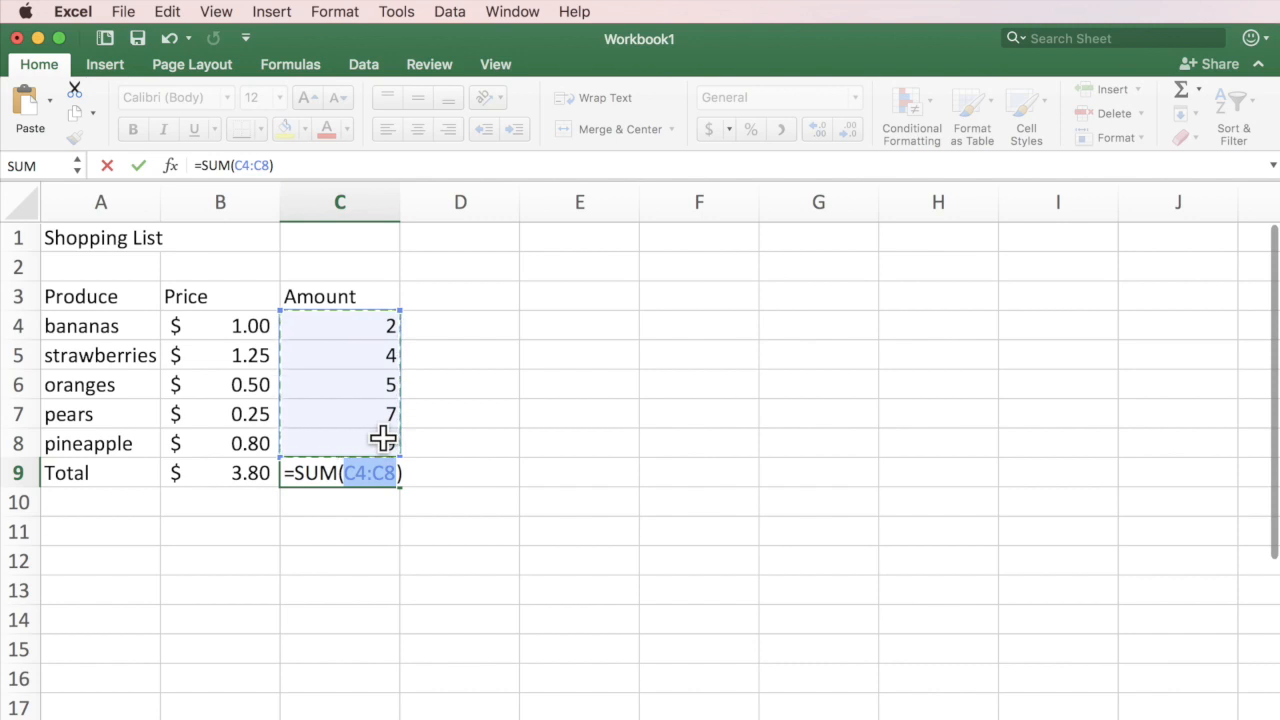
key(Return)
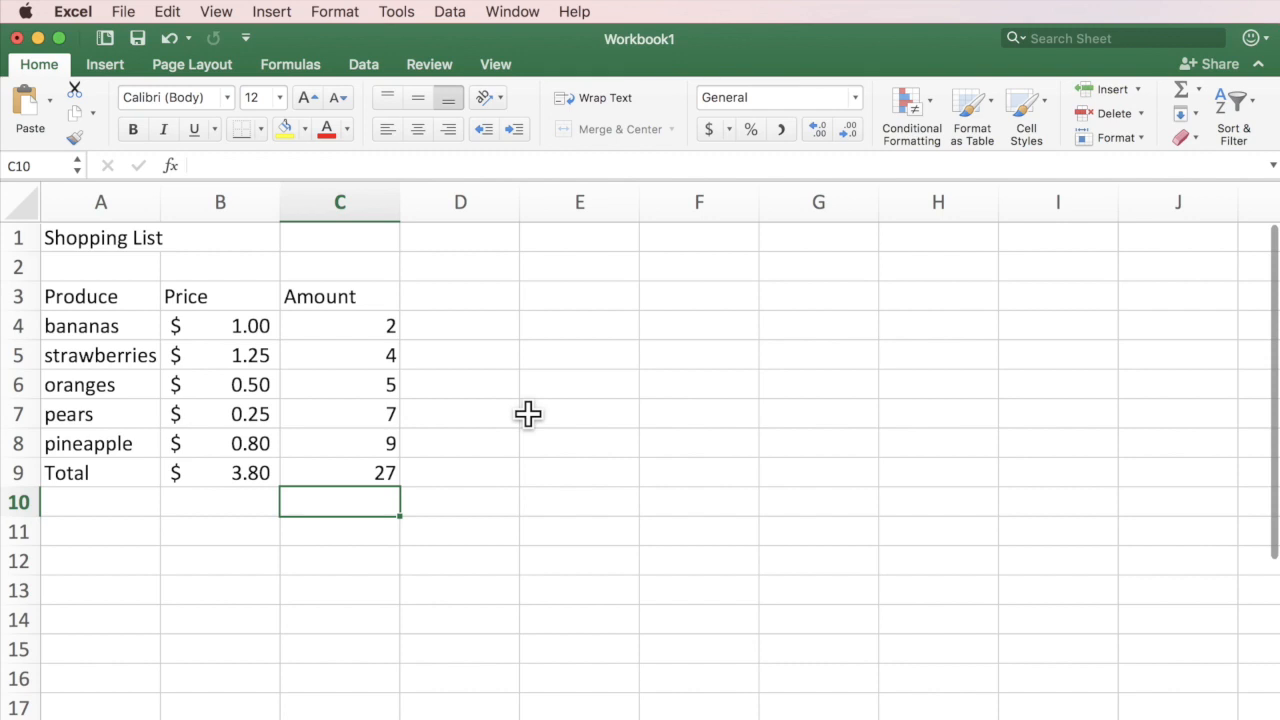
click(435, 294)
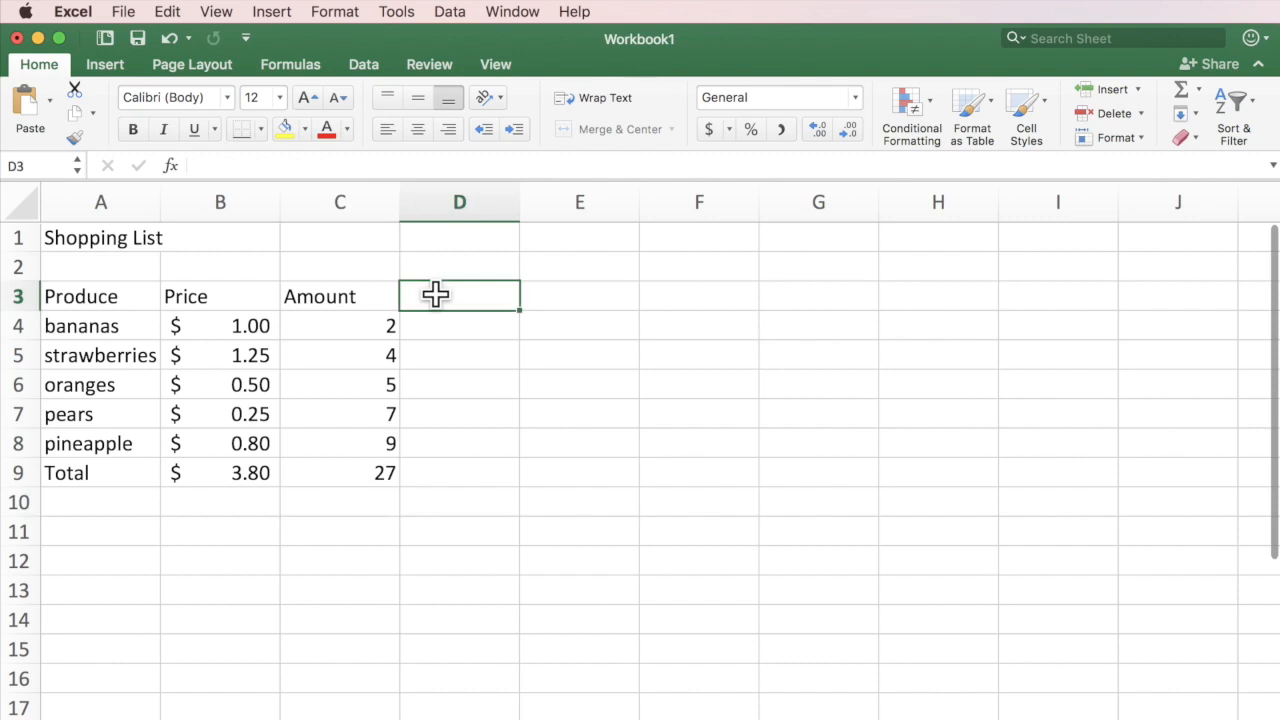
Enter the heading 'Subtotal' in D3 beside the Amount column.
text(Subtotal)
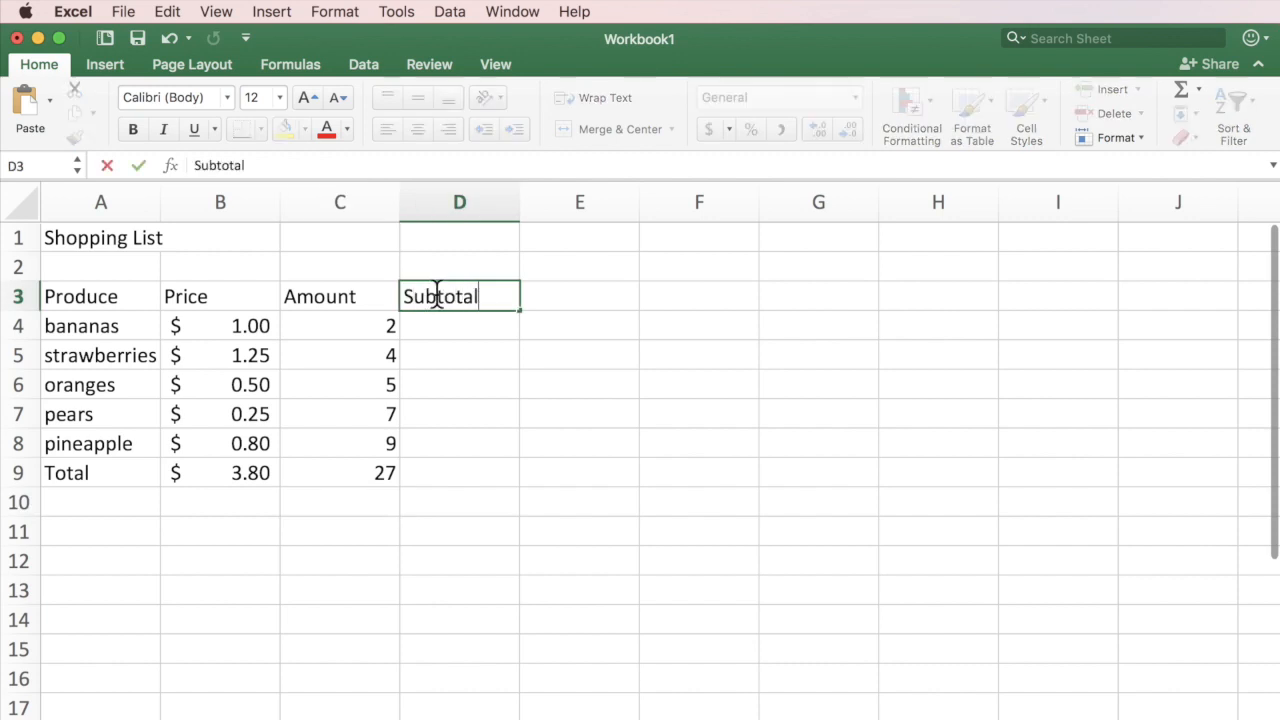
key(Return)
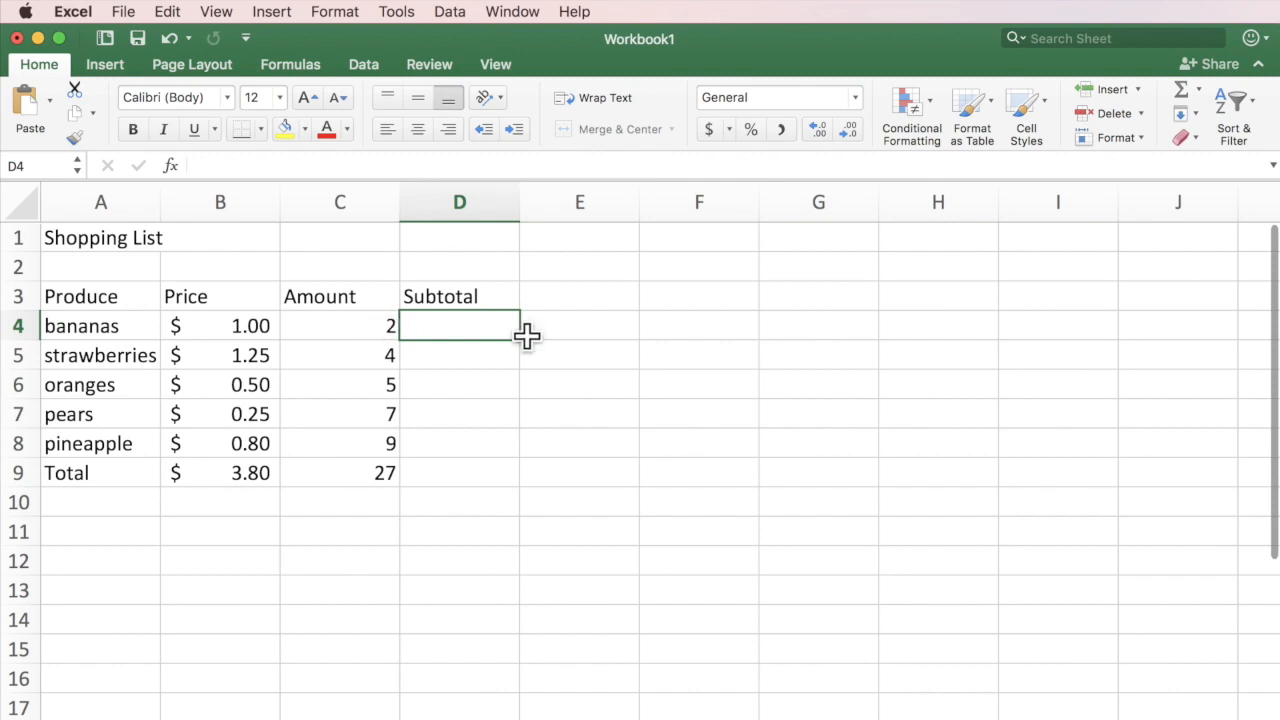
click(243, 320)
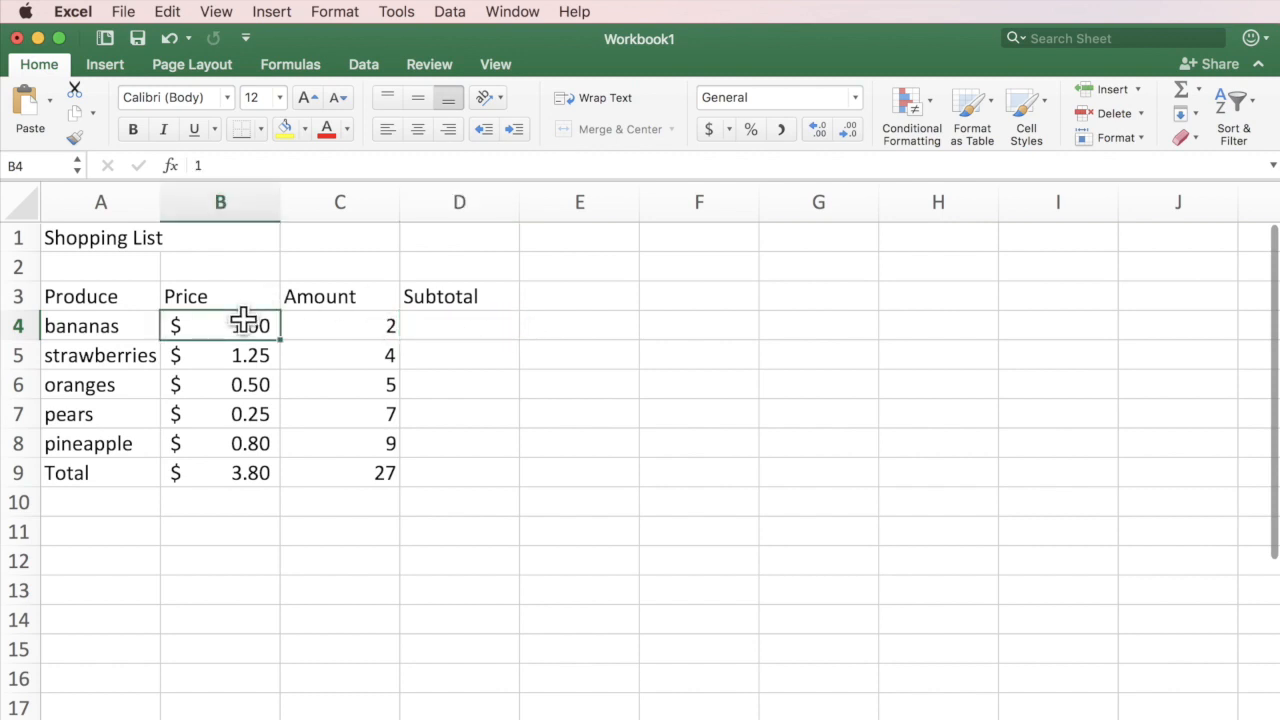
click(329, 320)
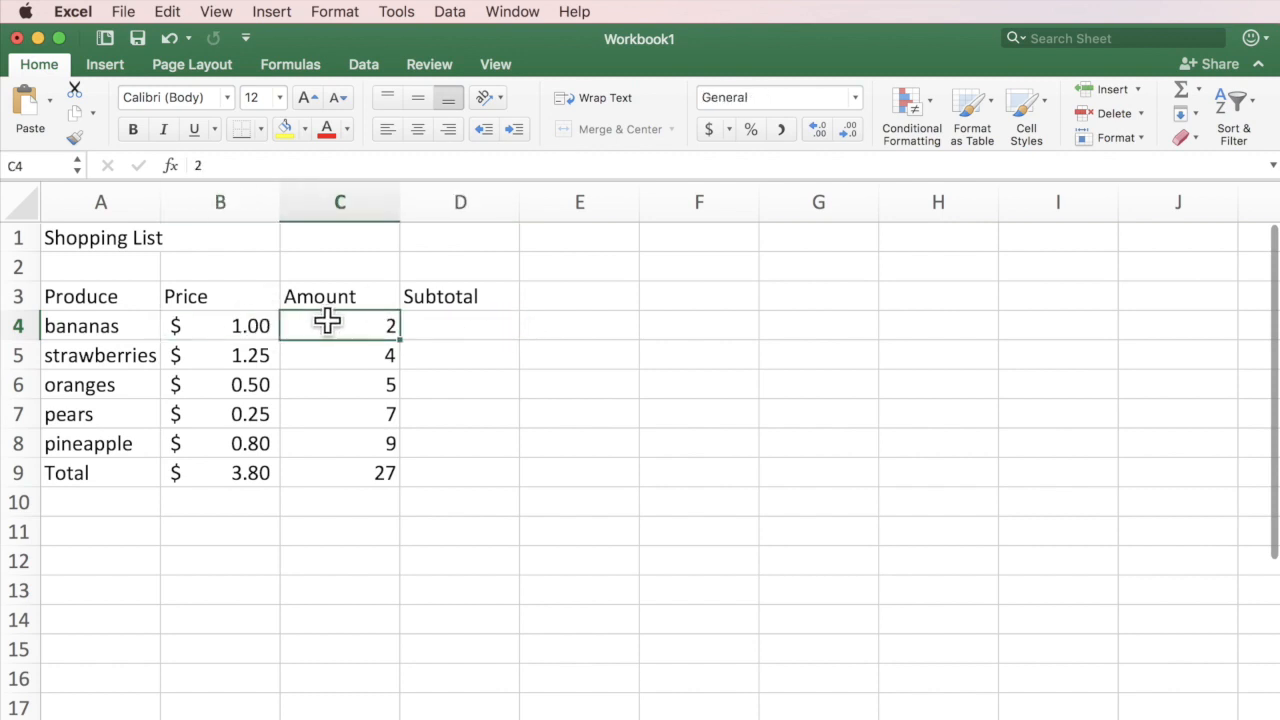
click(449, 320)
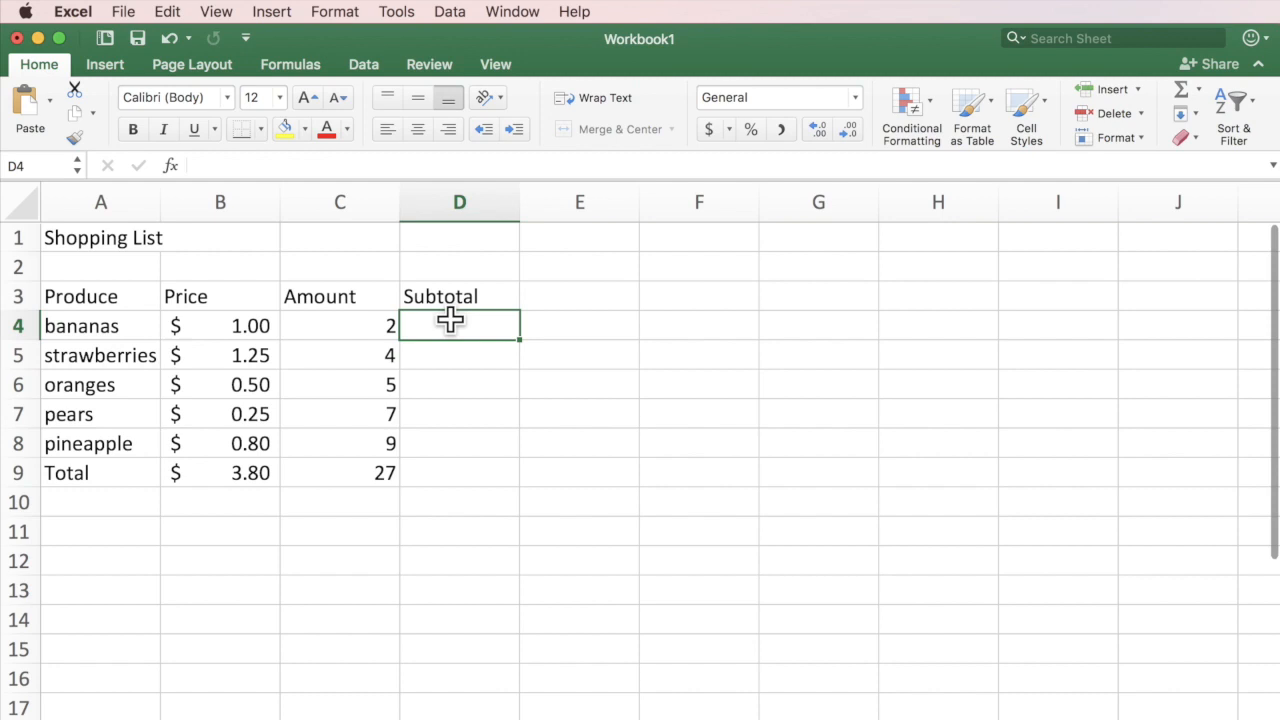
Enter =B4*C4 in D4 for the bananas subtotal, giving $ 2.00.
text(=)
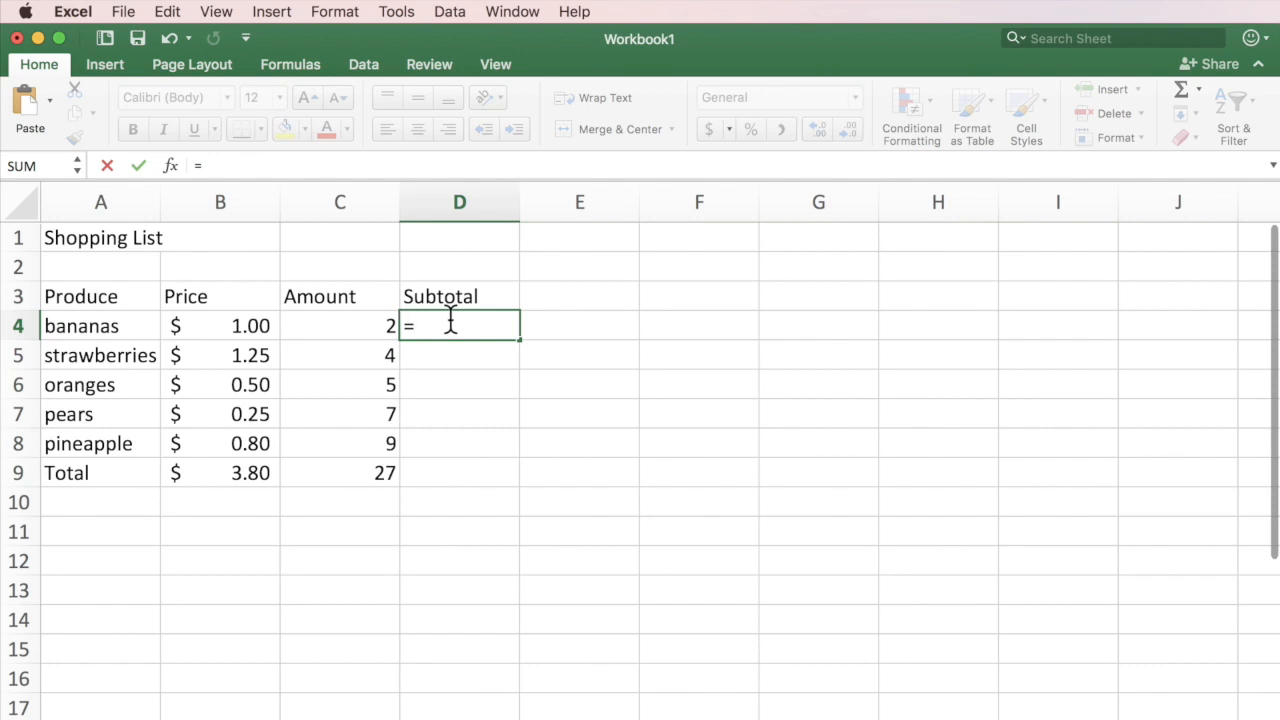
click(206, 326)
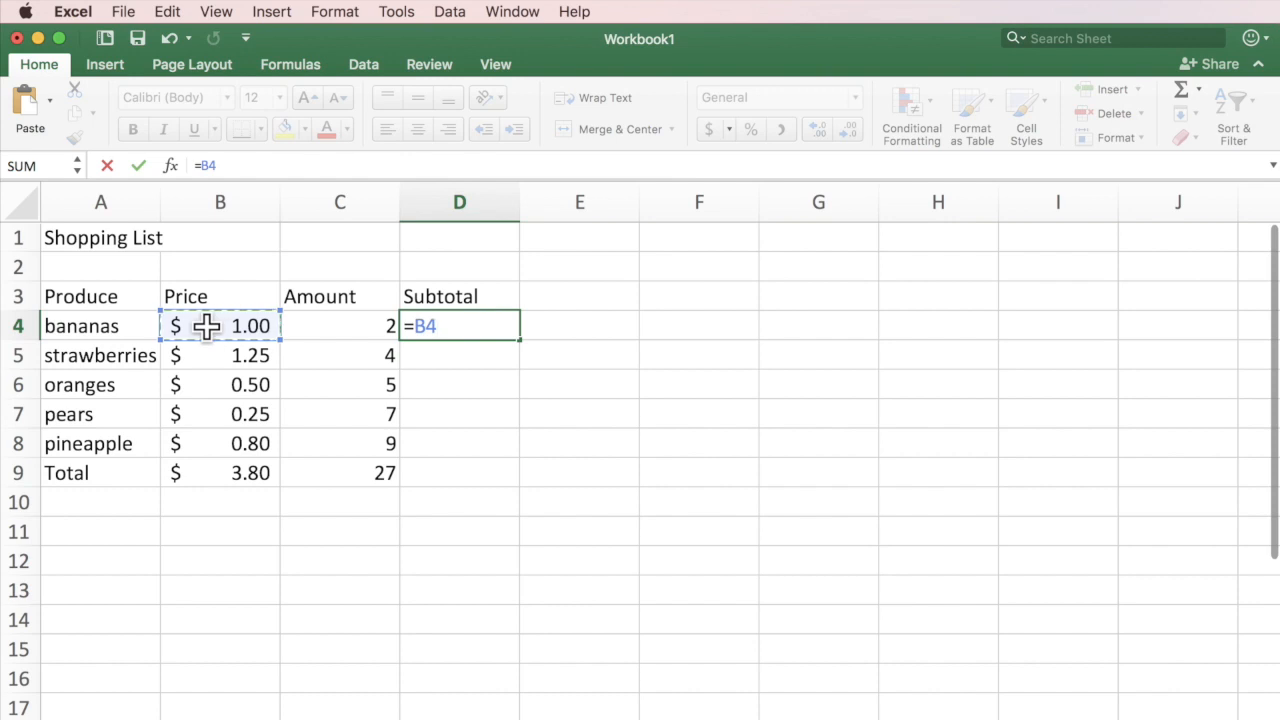
text(*)
click(349, 320)
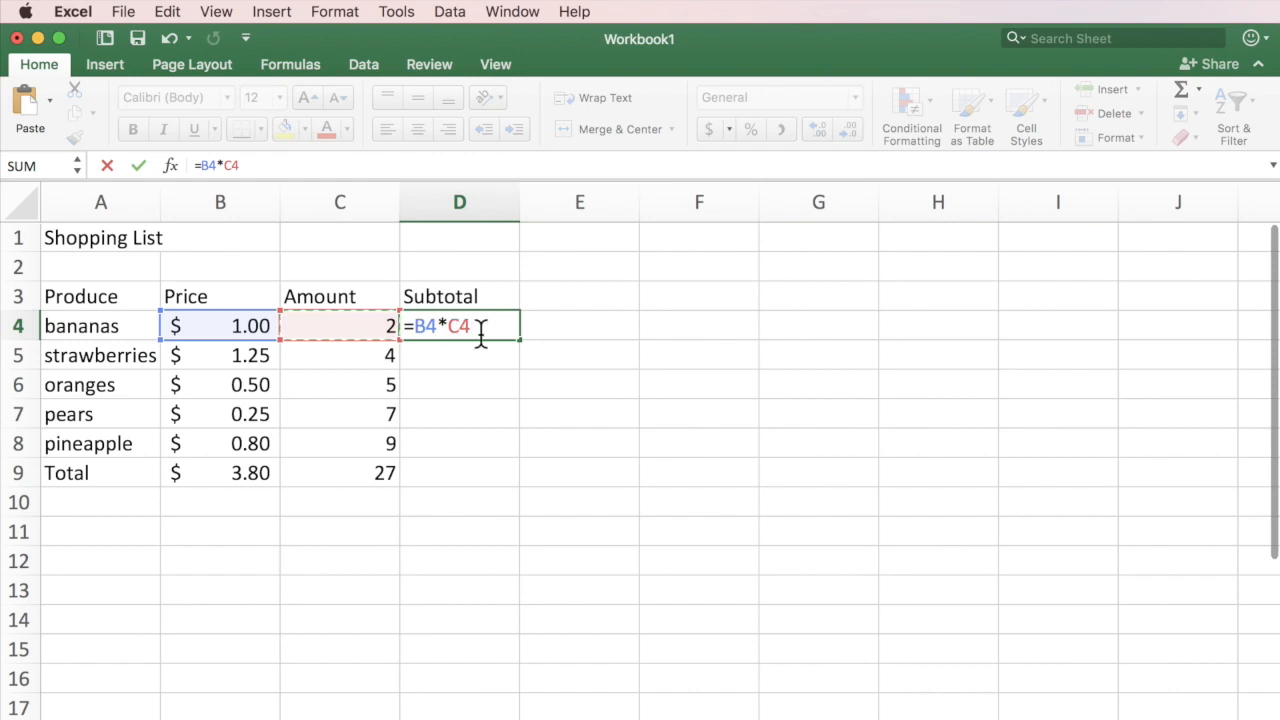
key(Return)
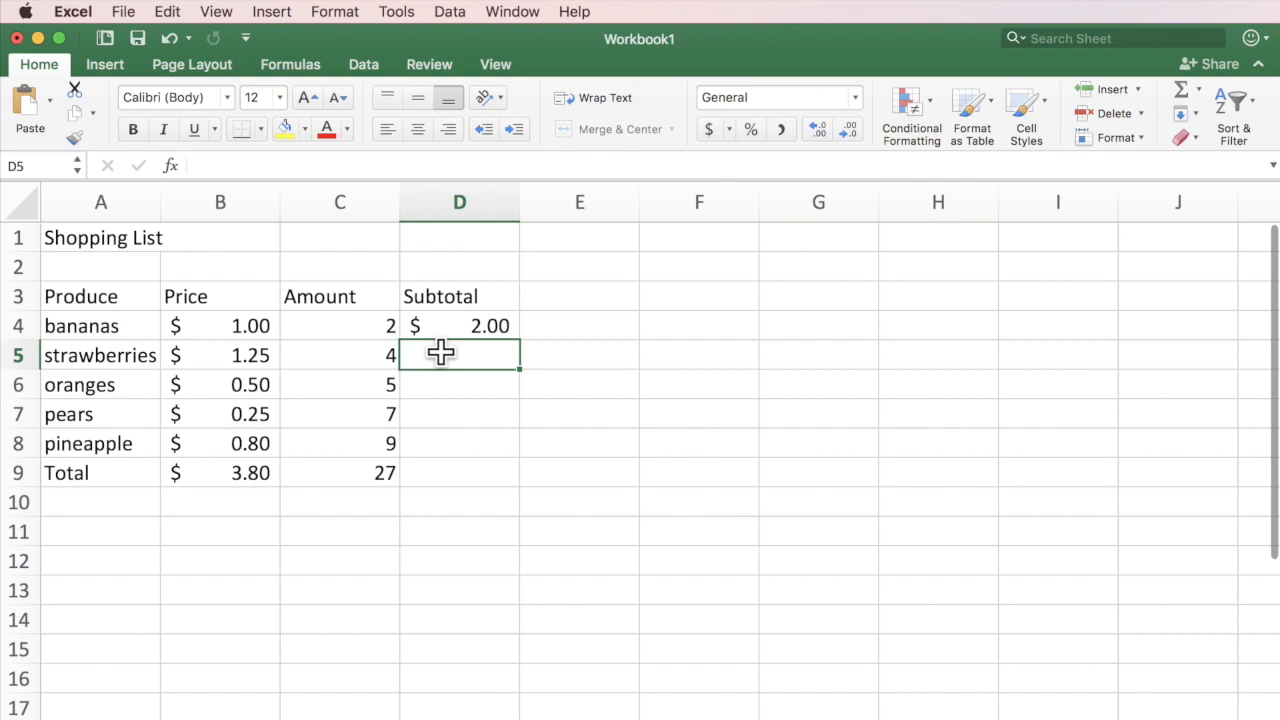
Enter =B5*C5 in D5 for the strawberries subtotal, giving $ 5.00.
text(=)
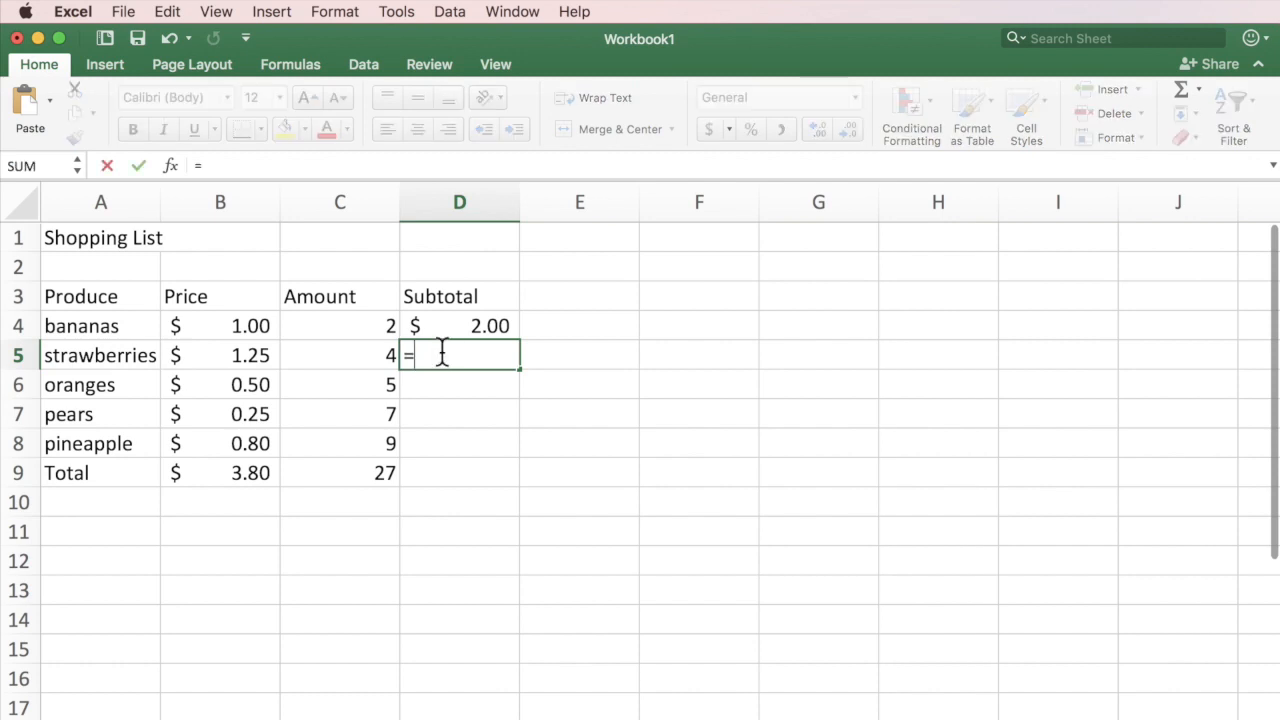
click(240, 355)
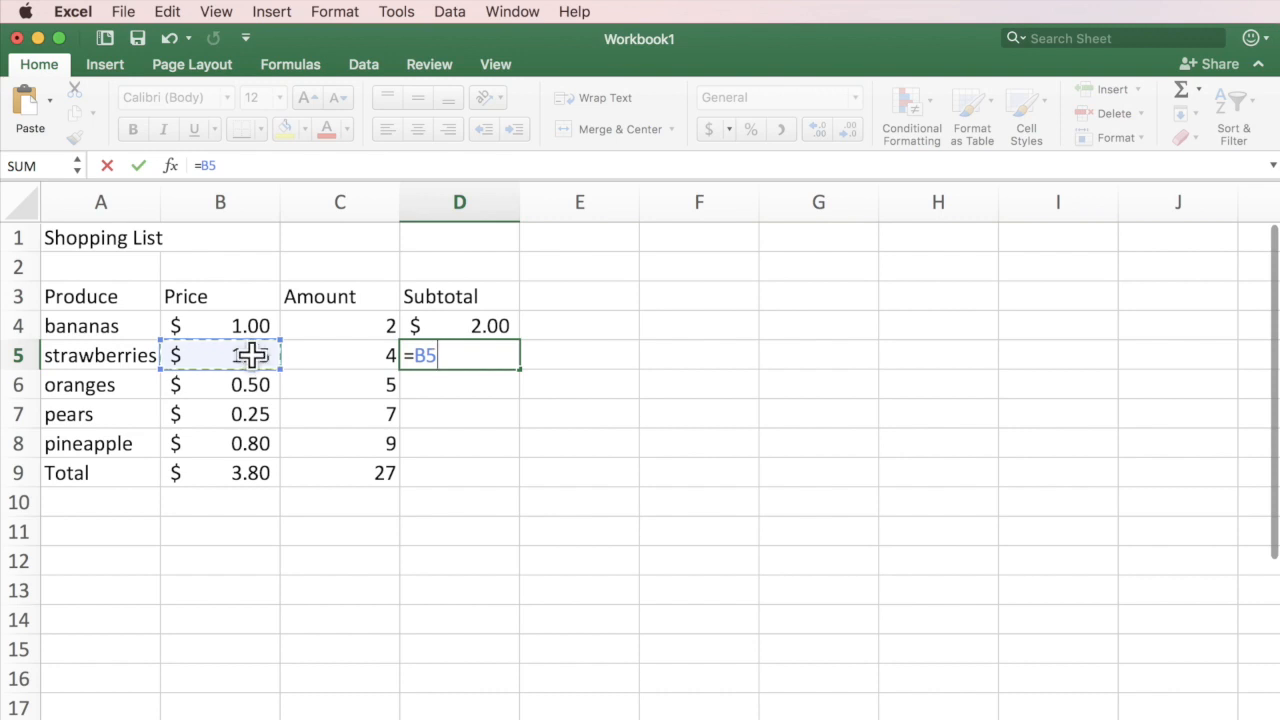
text(*)
click(363, 355)
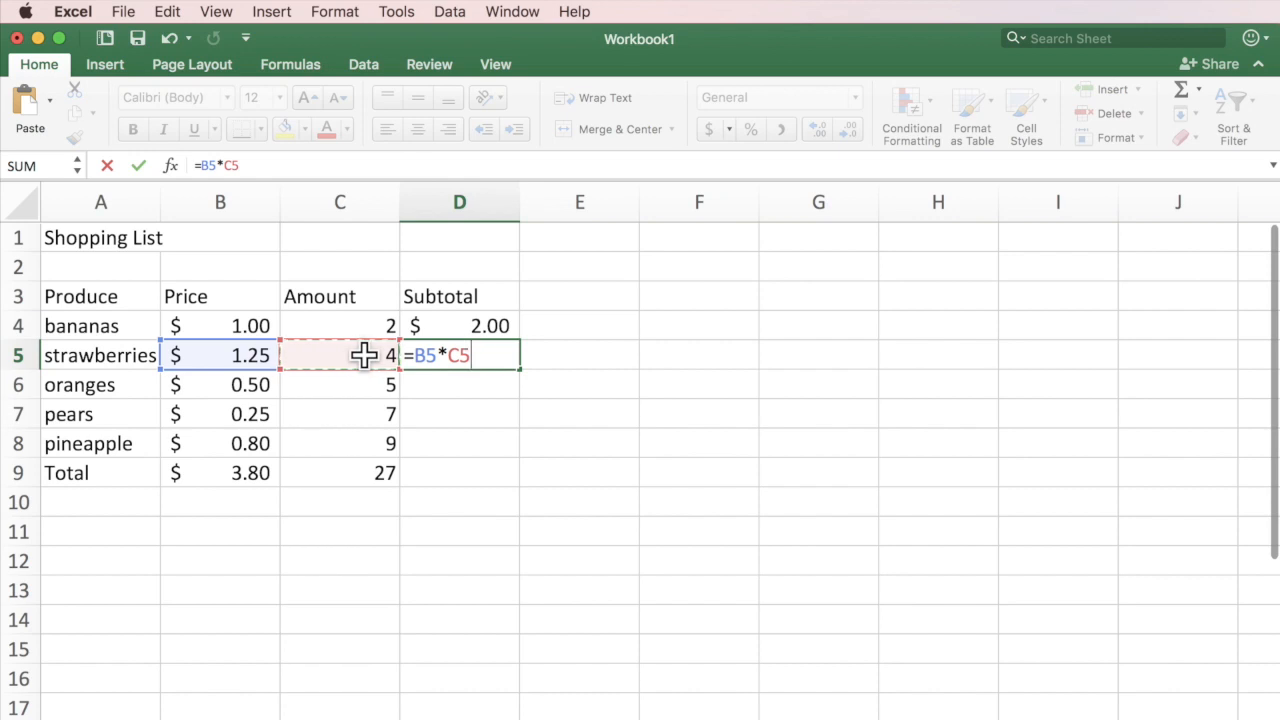
key(Return)
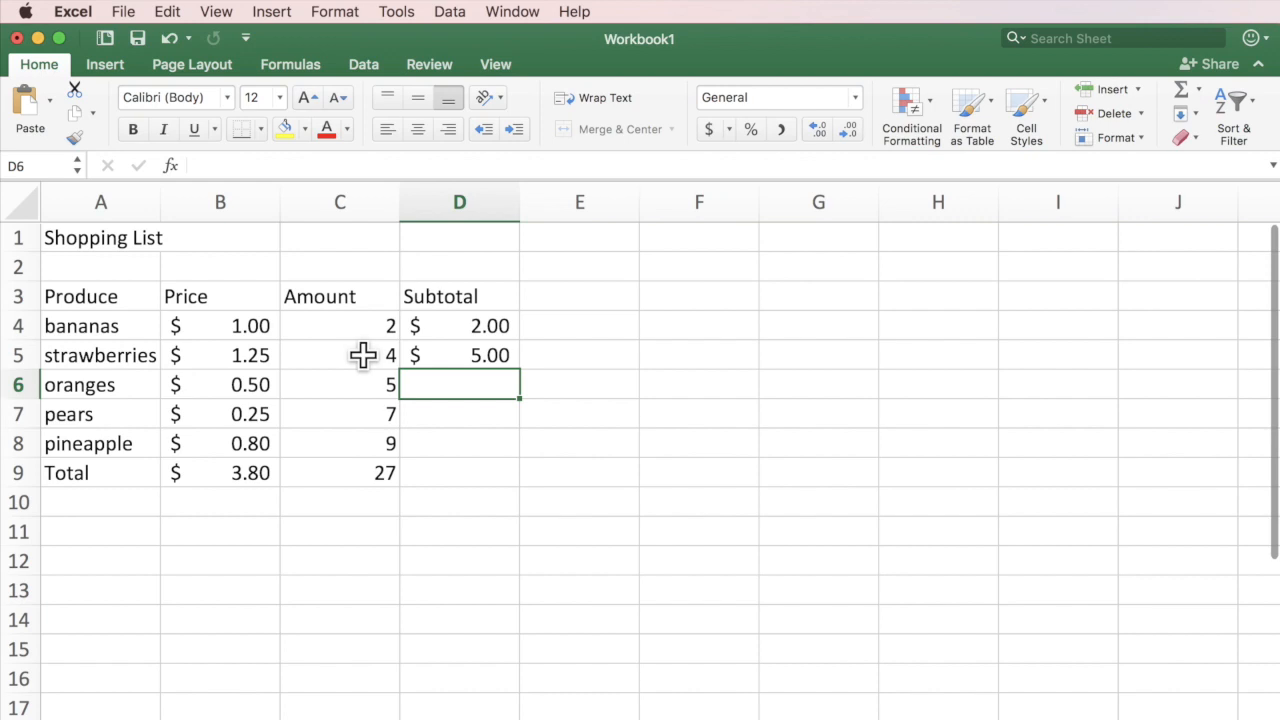
click(243, 326)
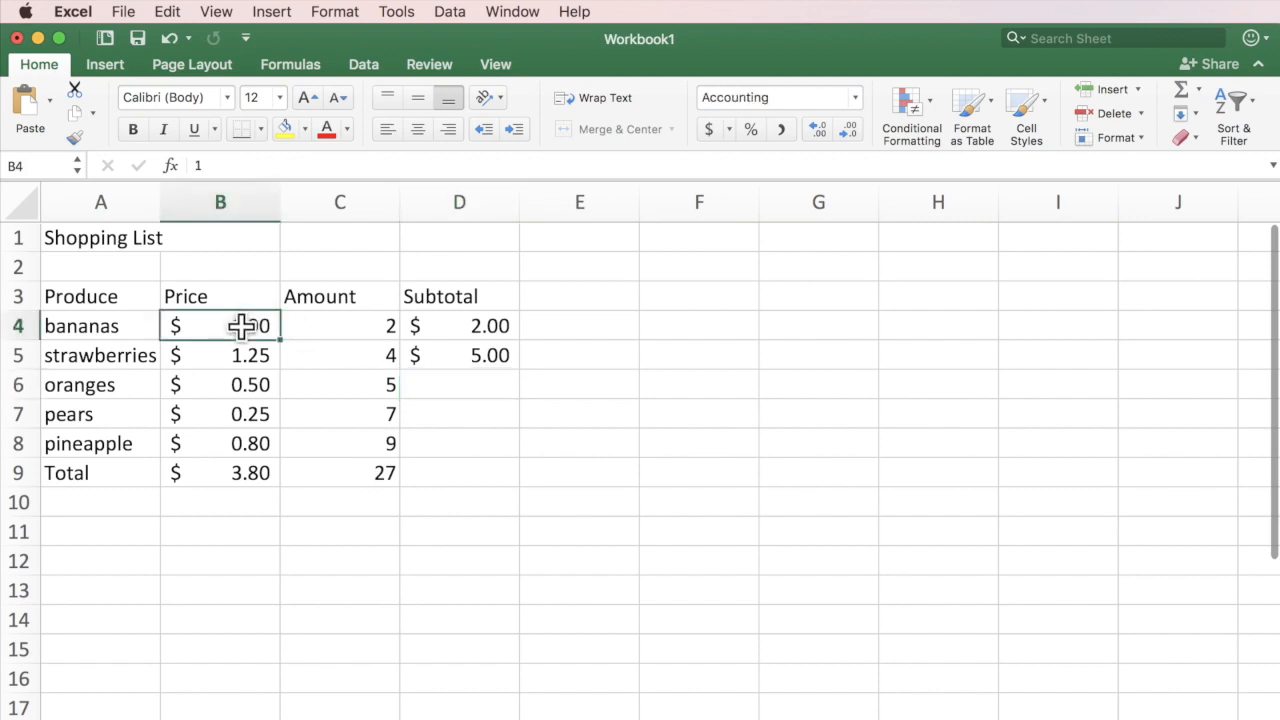
Raise the bananas price to 2 so the D4 subtotal recalculates to $ 4.00.
text(2)
key(Return)
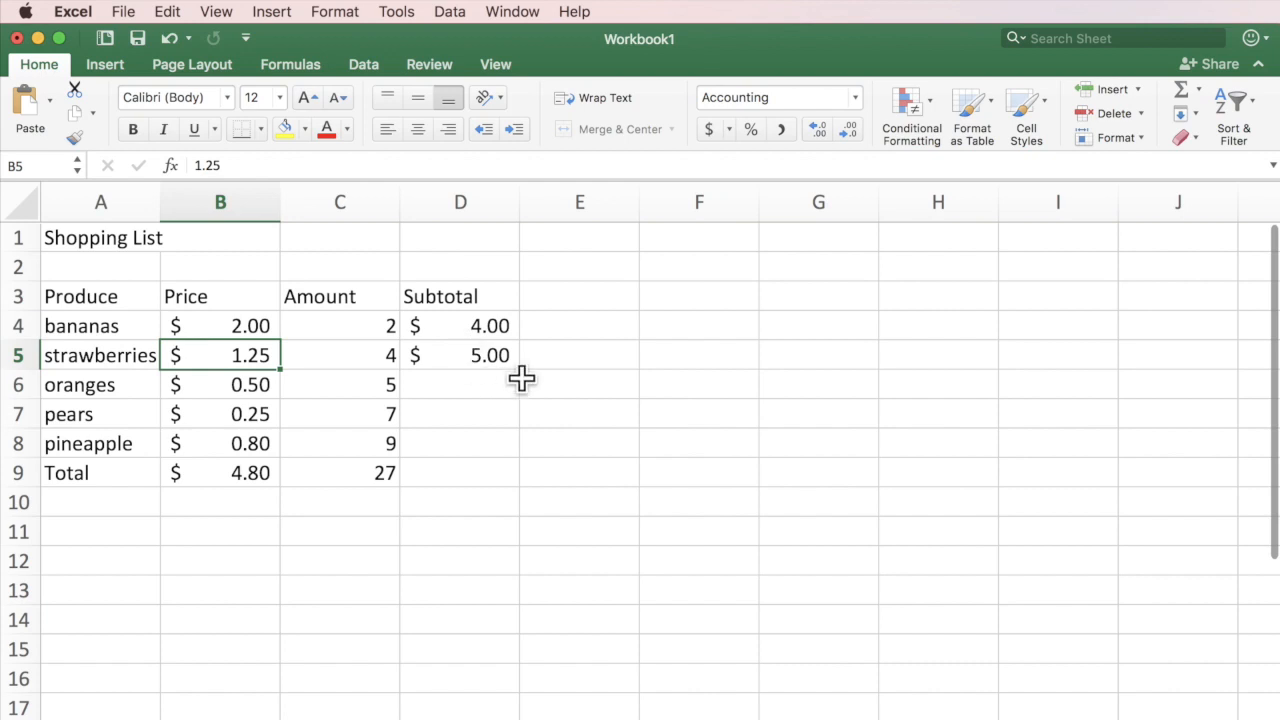
click(501, 346)
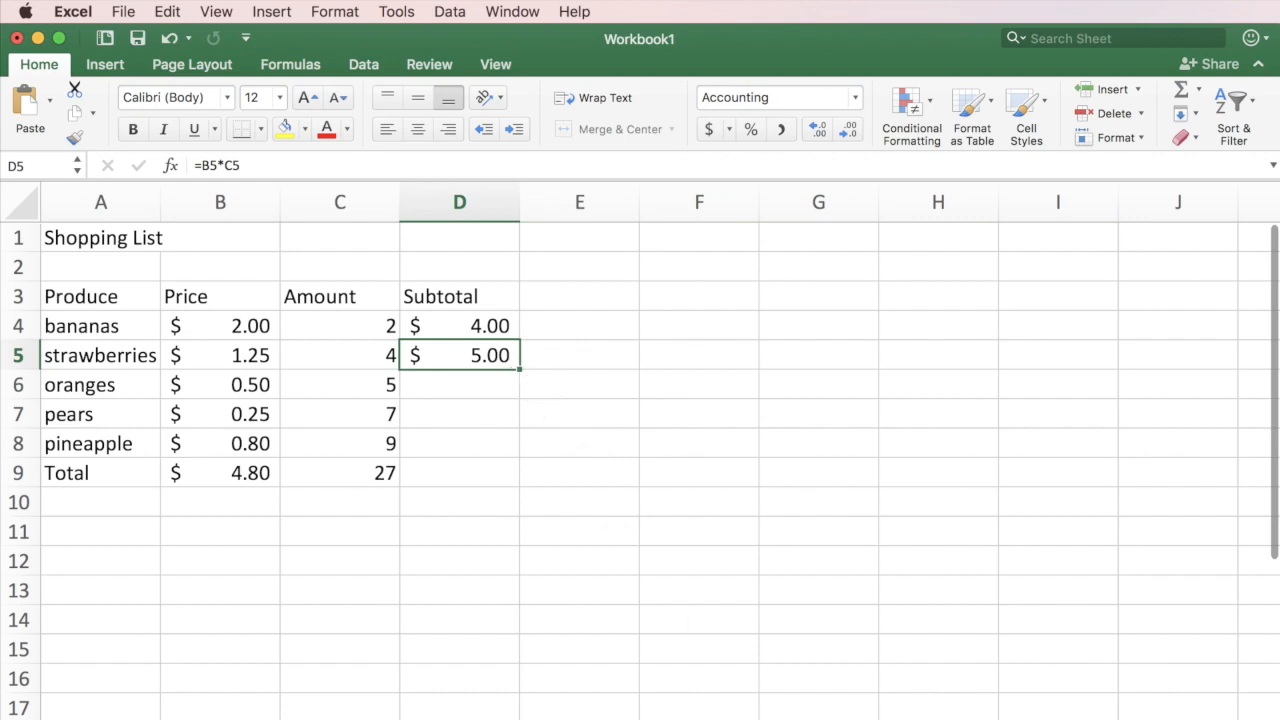
drag(1169, 719, 1183, 719)
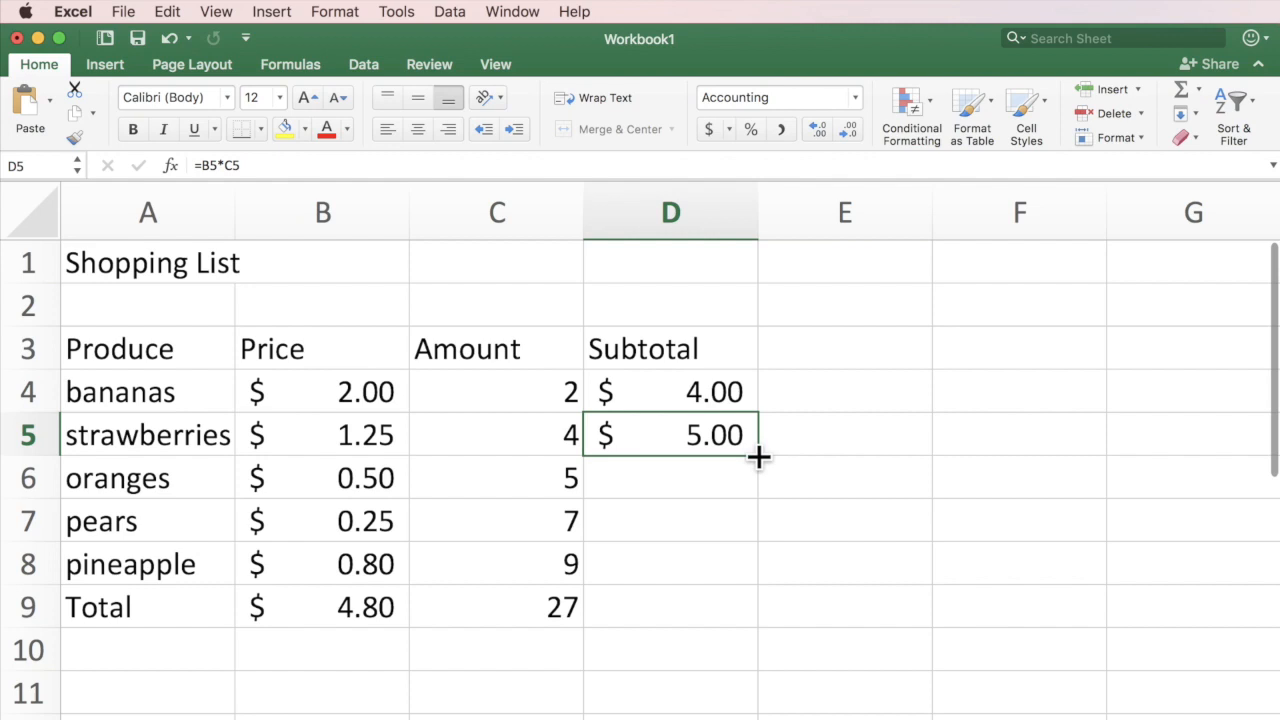
drag(758, 457, 751, 610)
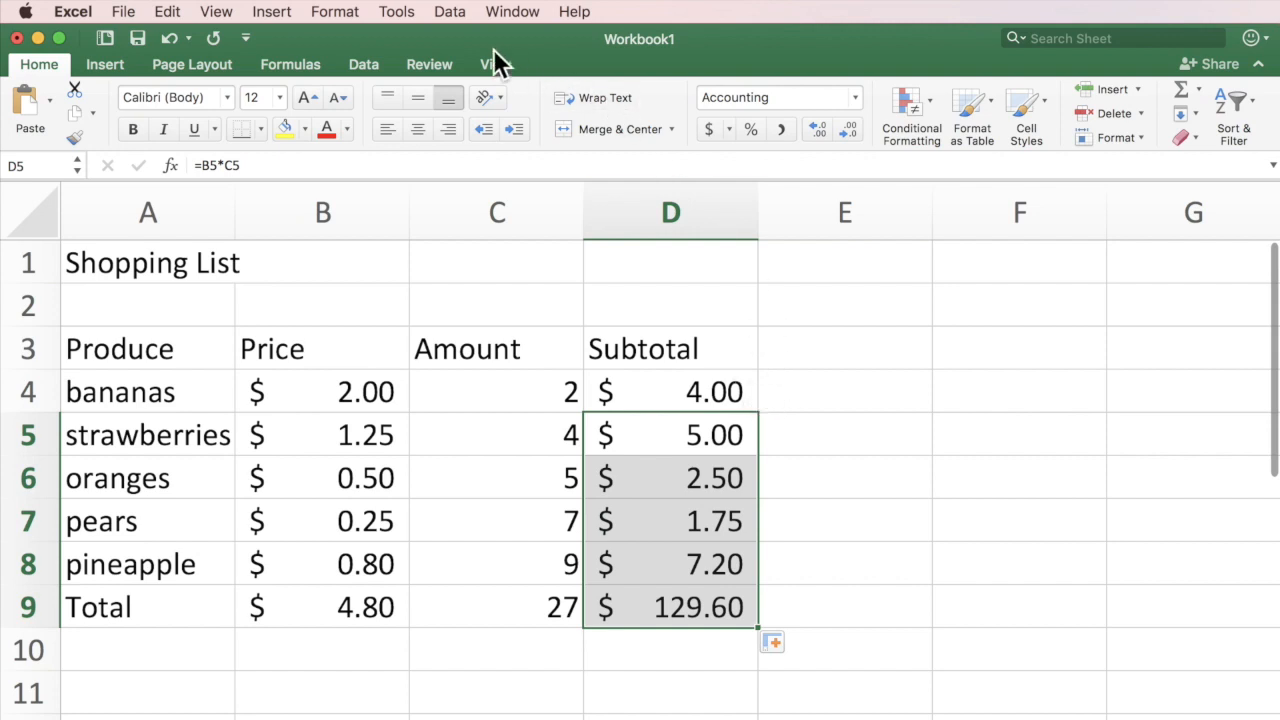
click(168, 12)
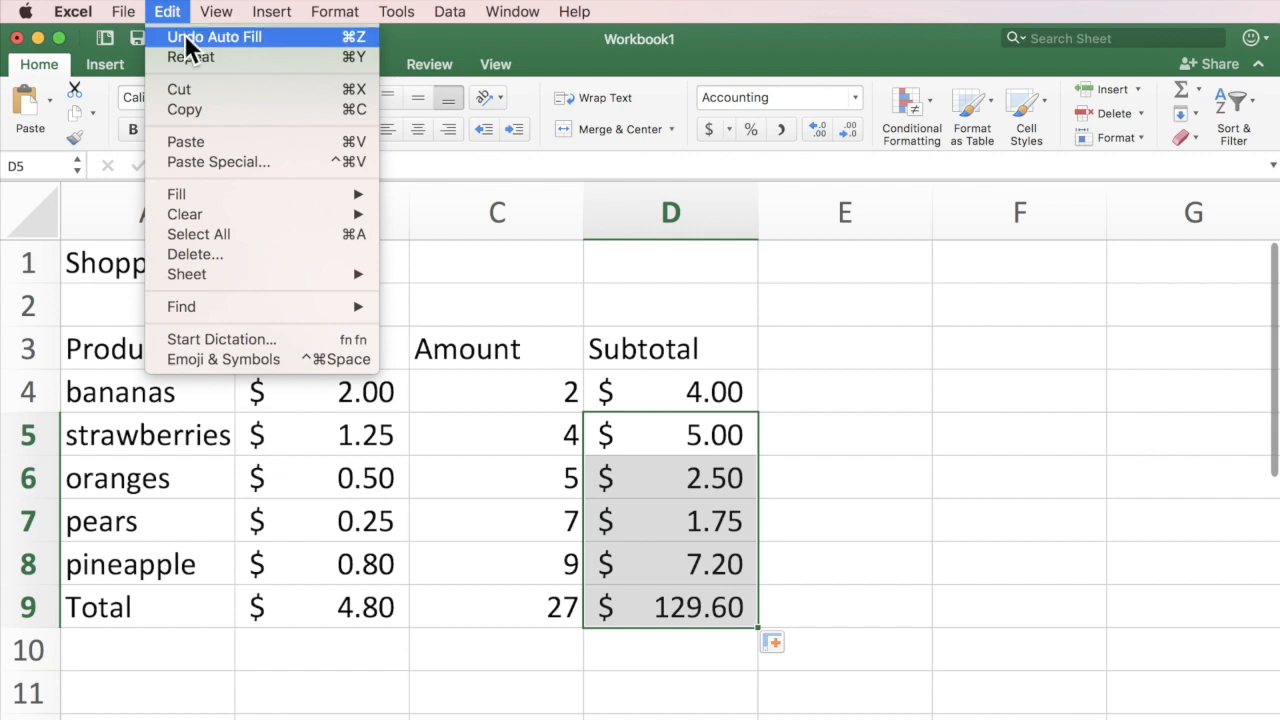
click(166, 12)
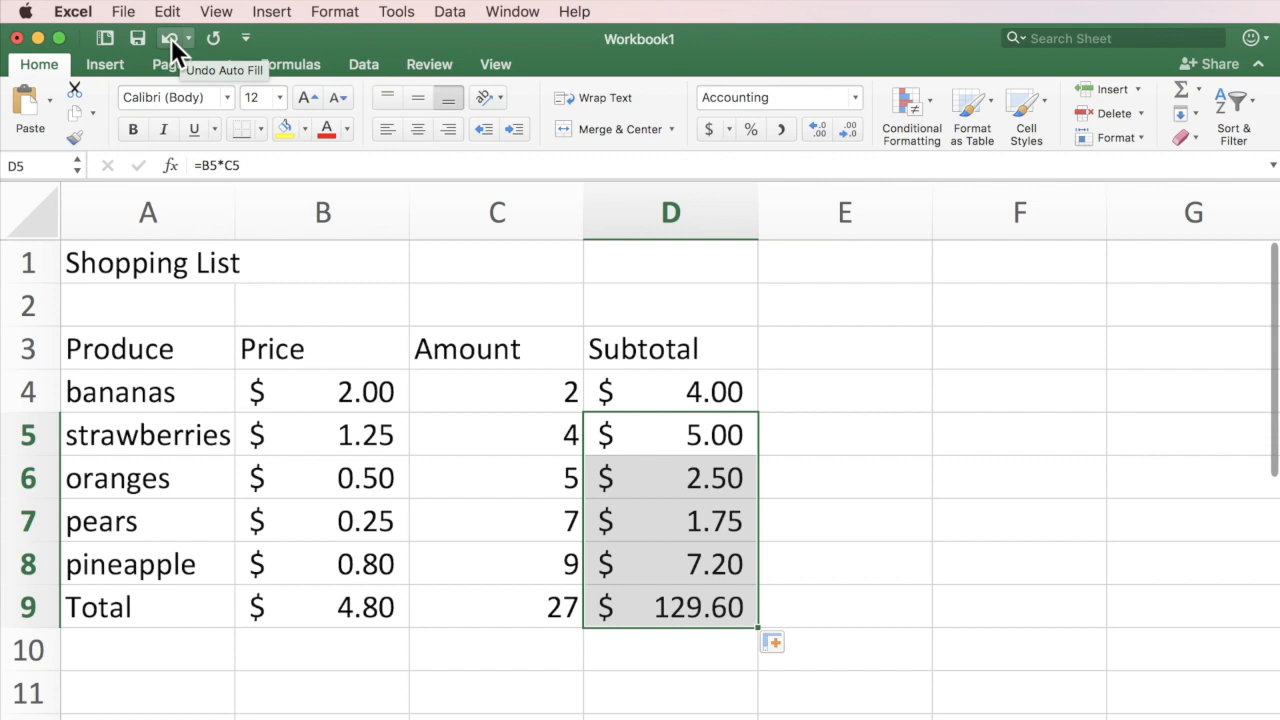
click(171, 38)
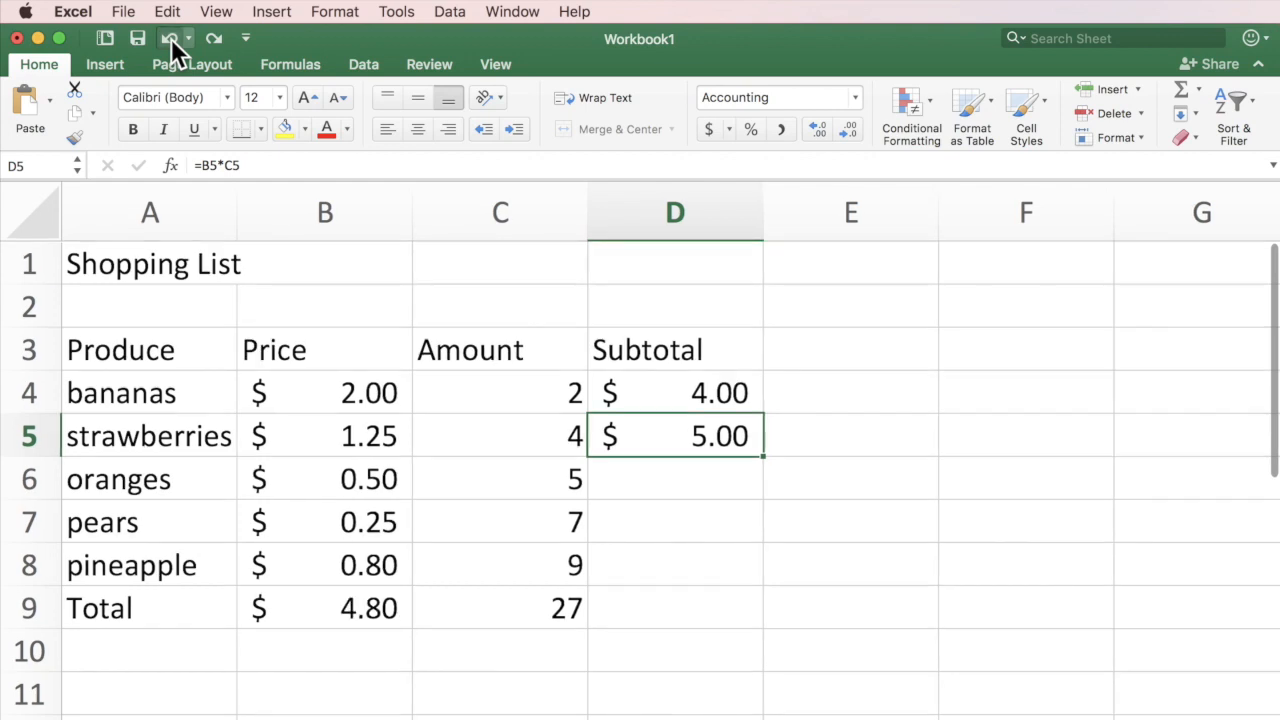
scroll(171, 38, down, 4)
scroll(171, 38, down, 1)
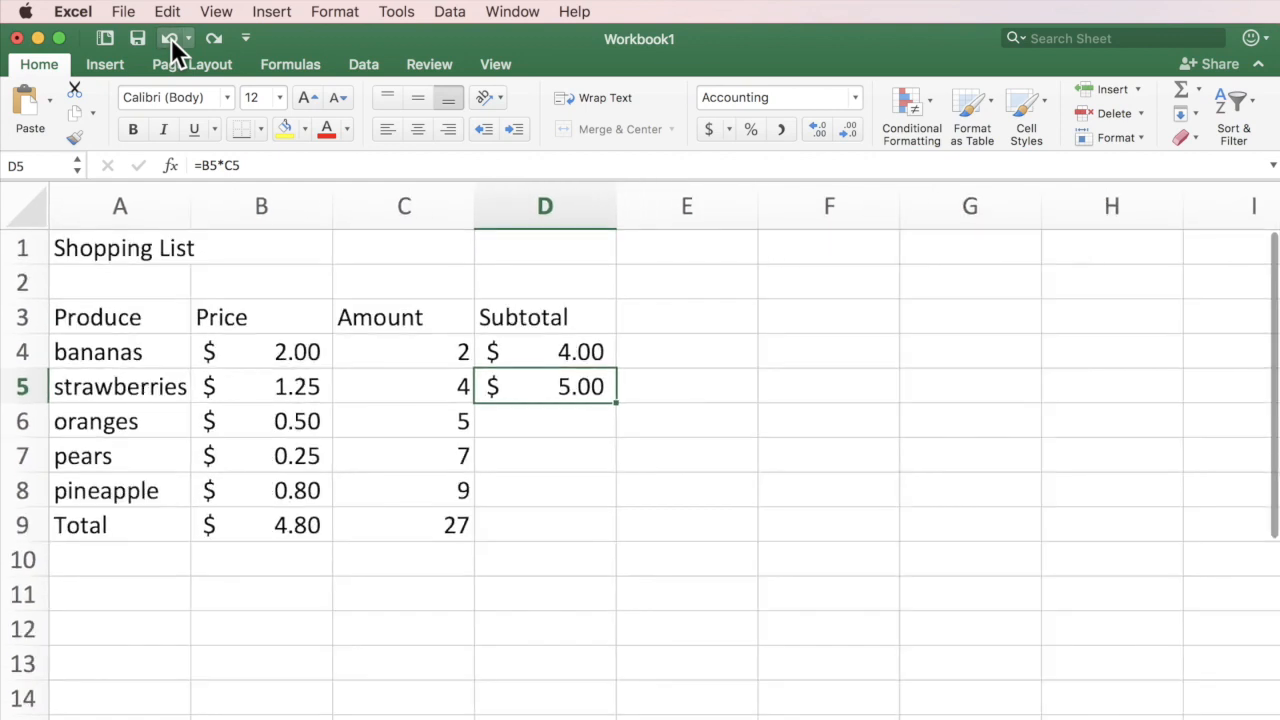
scroll(171, 38, down, 4)
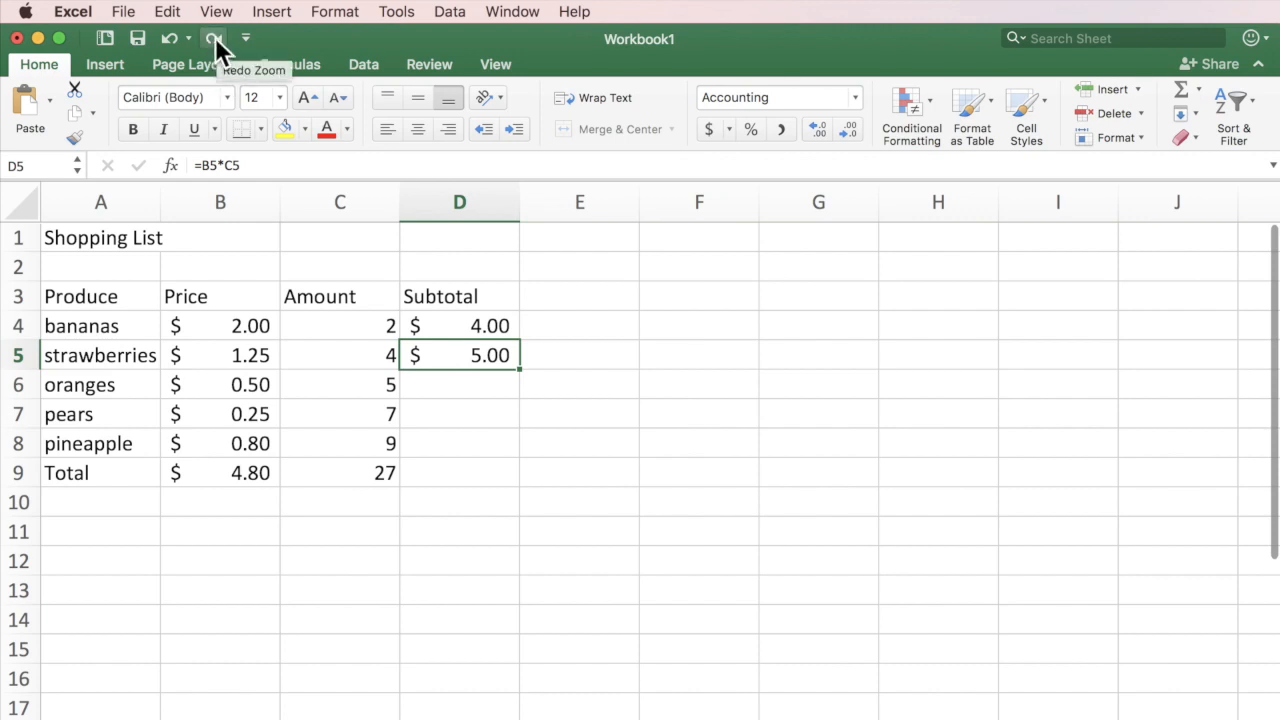
click(215, 37)
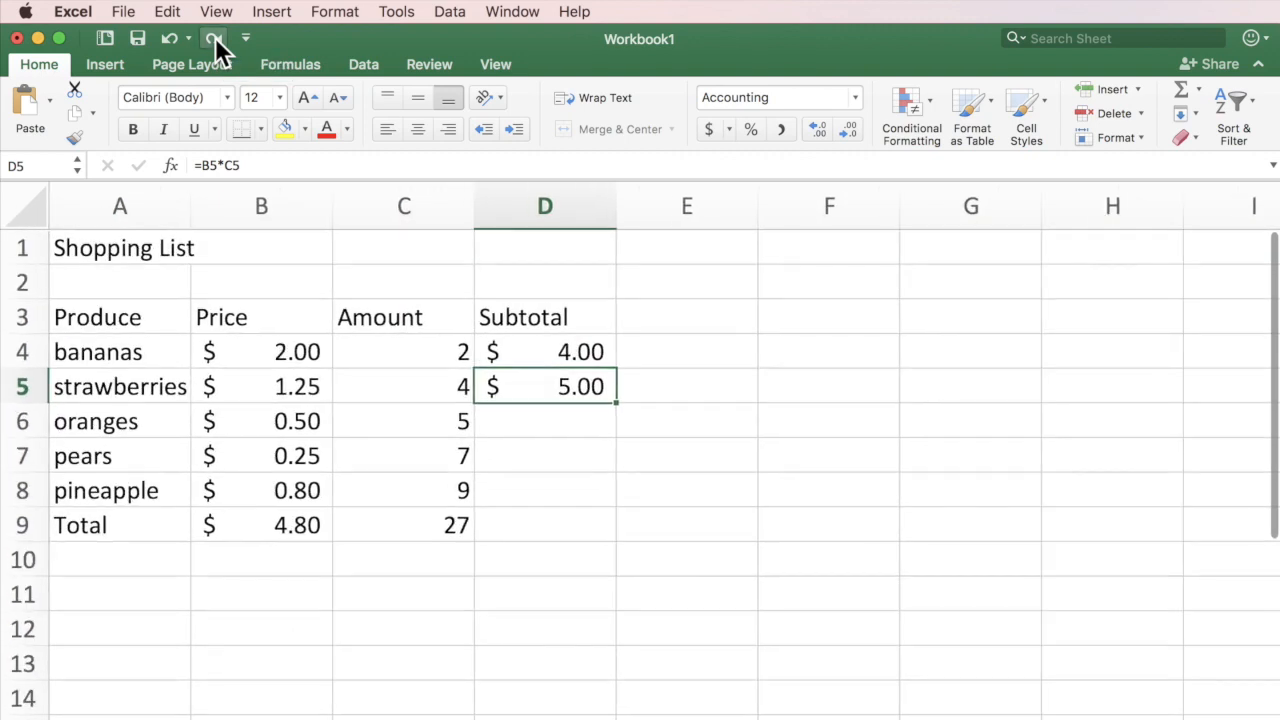
click(166, 12)
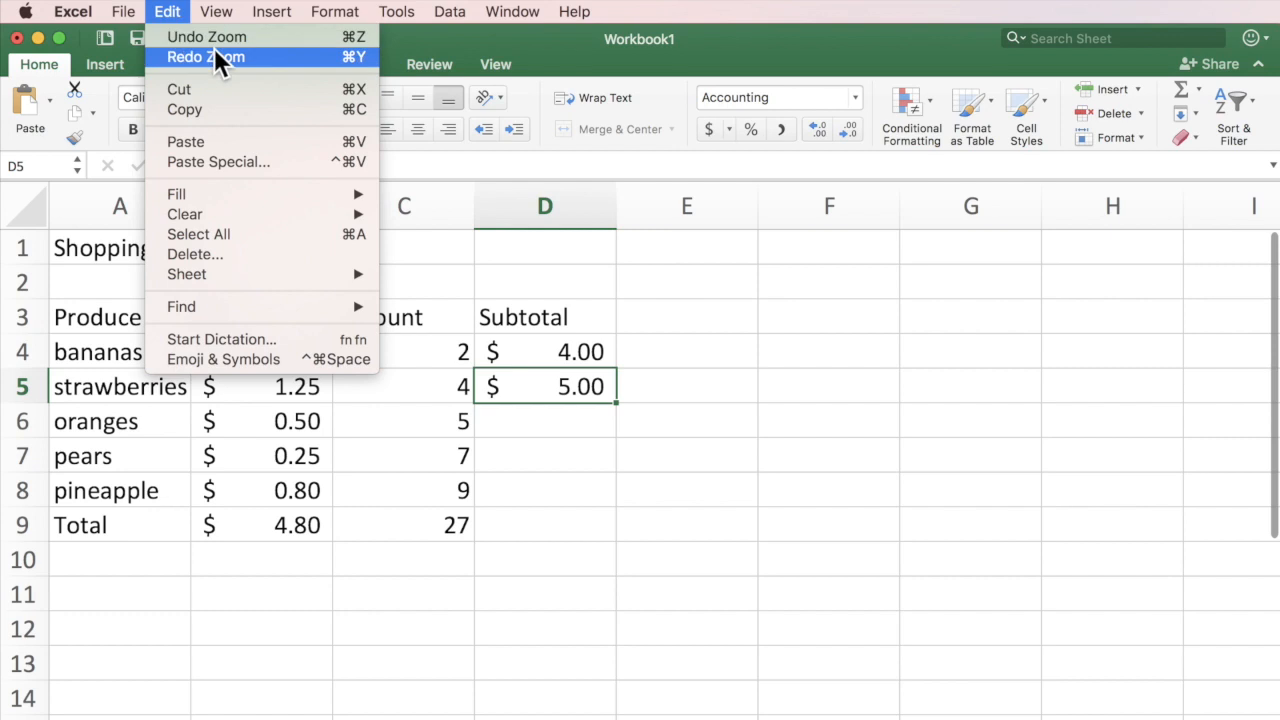
click(166, 12)
click(215, 38)
click(215, 38)
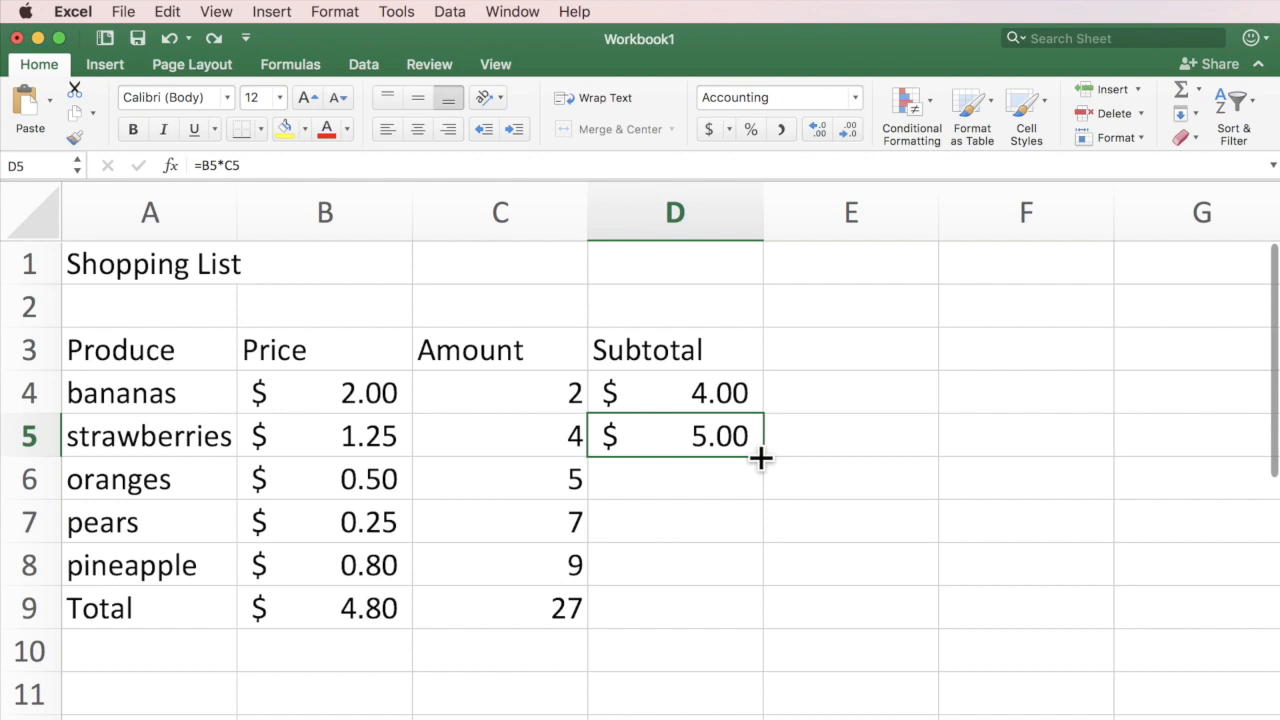
Fill the Subtotal formula from D5 down to D9, giving 2.50, 1.75, 7.20 and 129.60.
drag(760, 458, 757, 622)
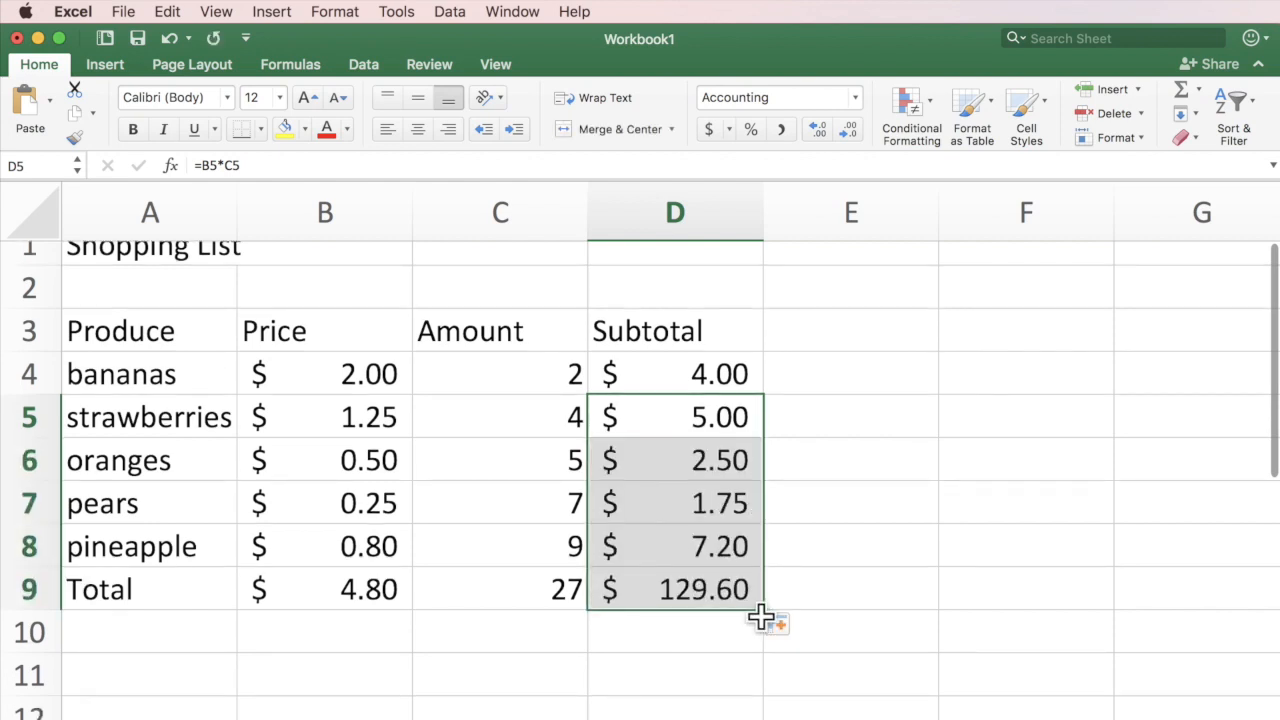
click(860, 575)
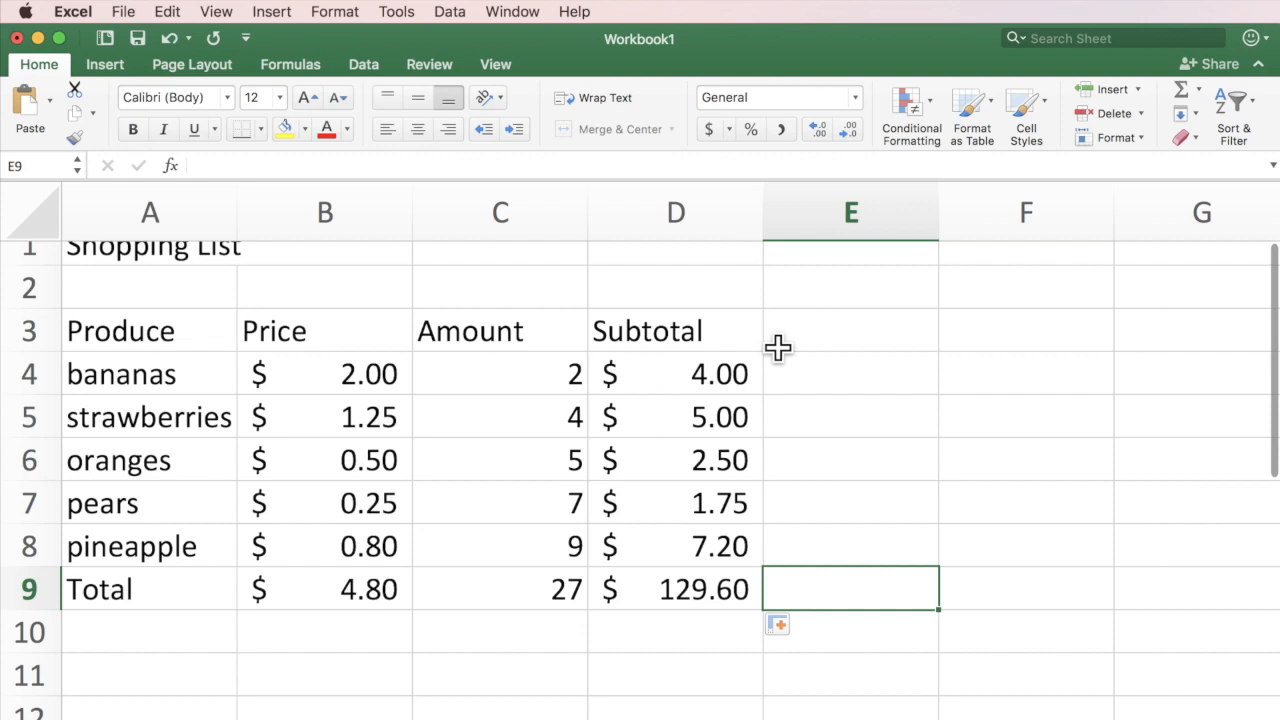
scroll(778, 347, up, 1)
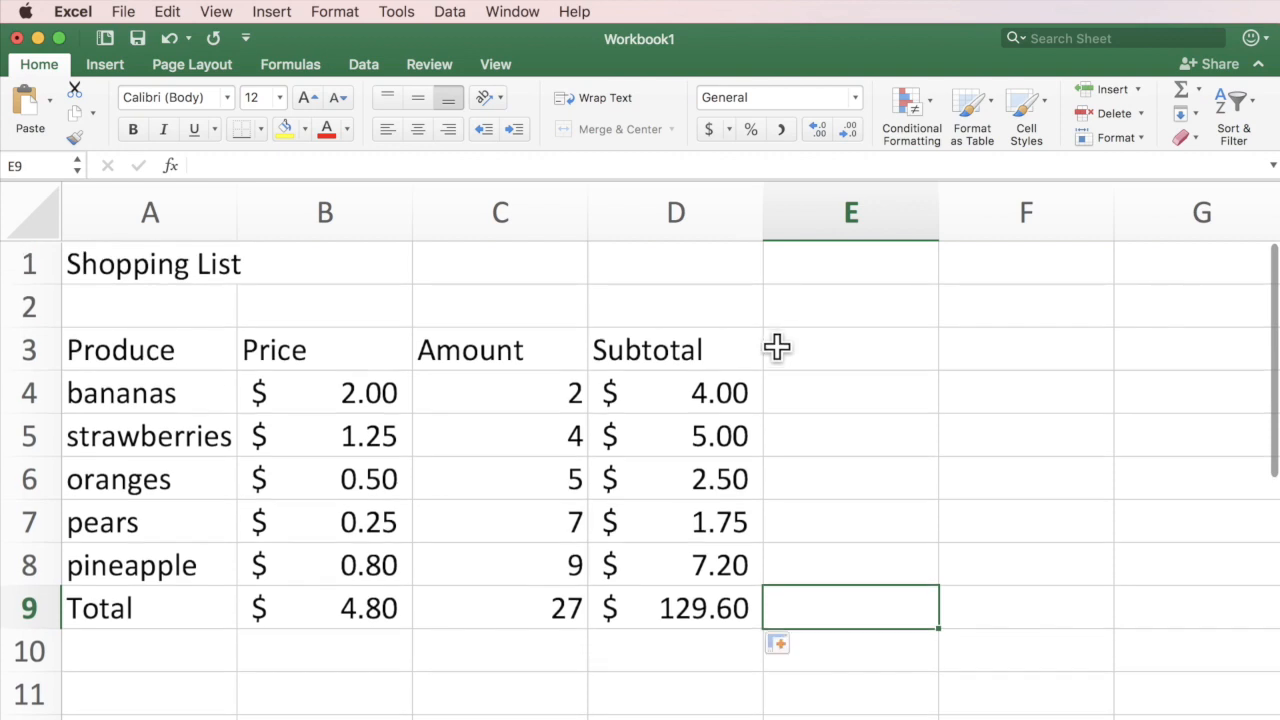
Check the subtotal formulas in D6 and D7 for oranges and pears.
click(737, 480)
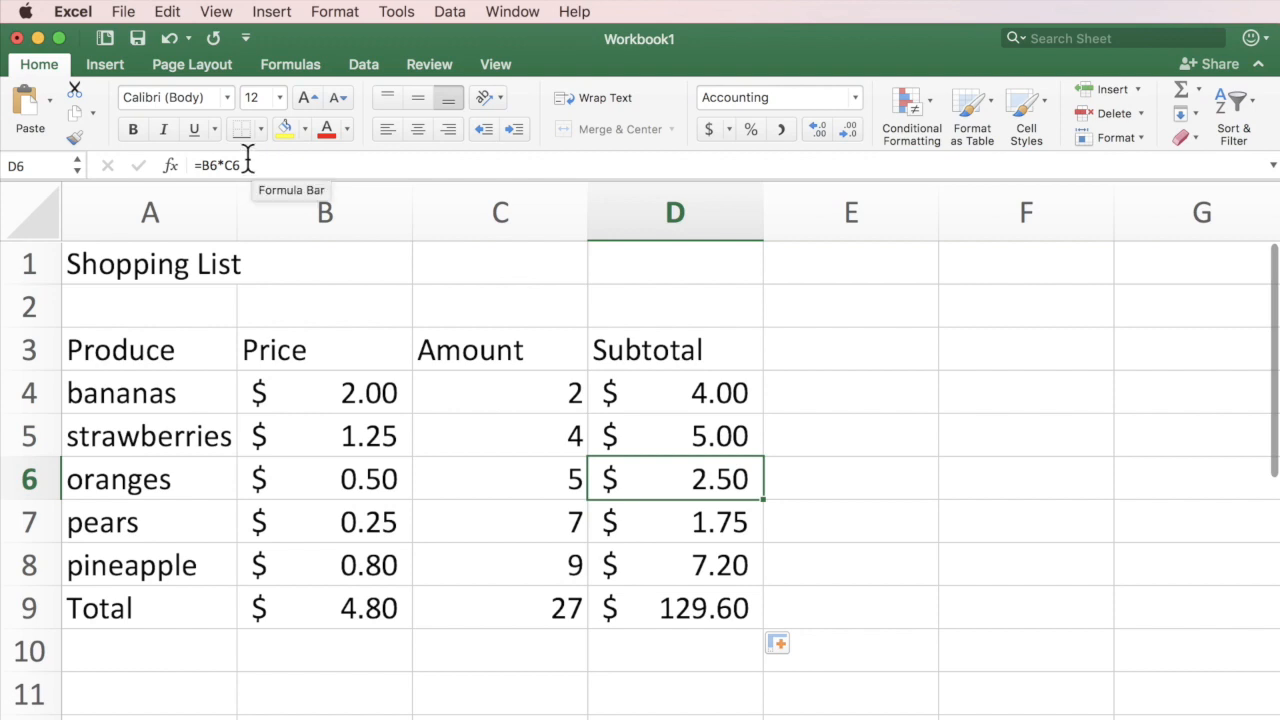
double_click(687, 472)
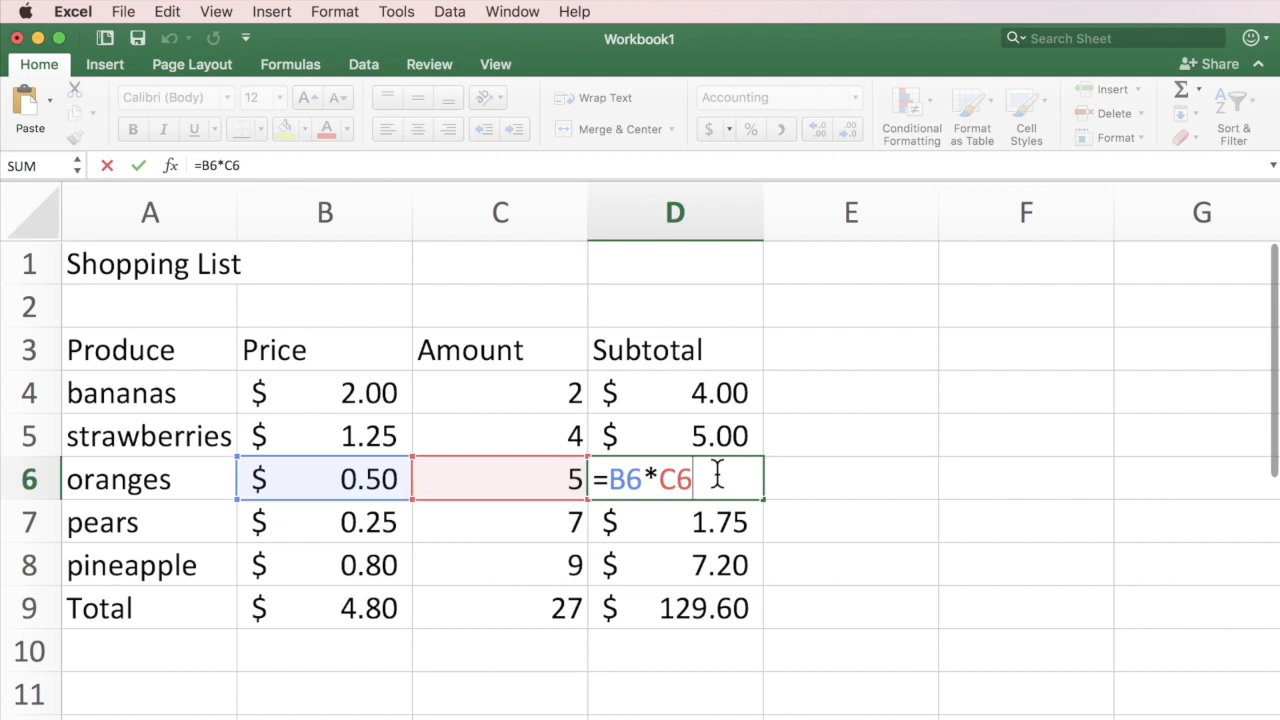
key(Return)
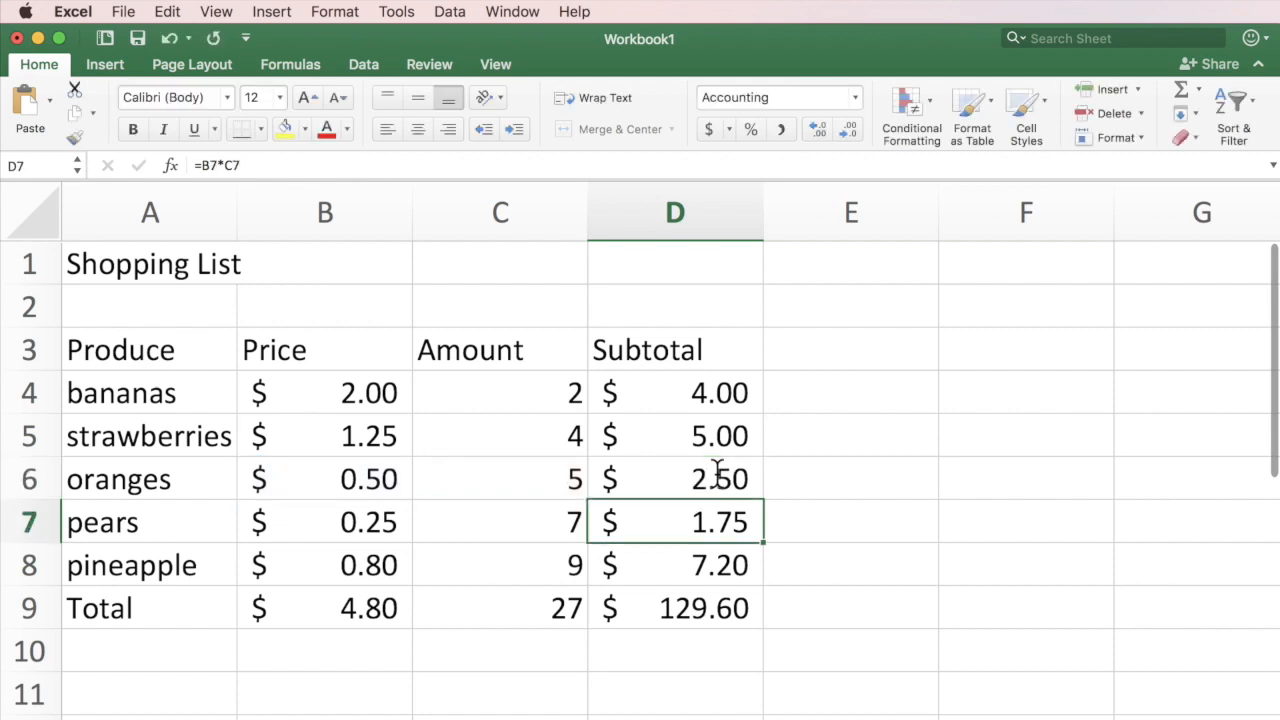
double_click(734, 523)
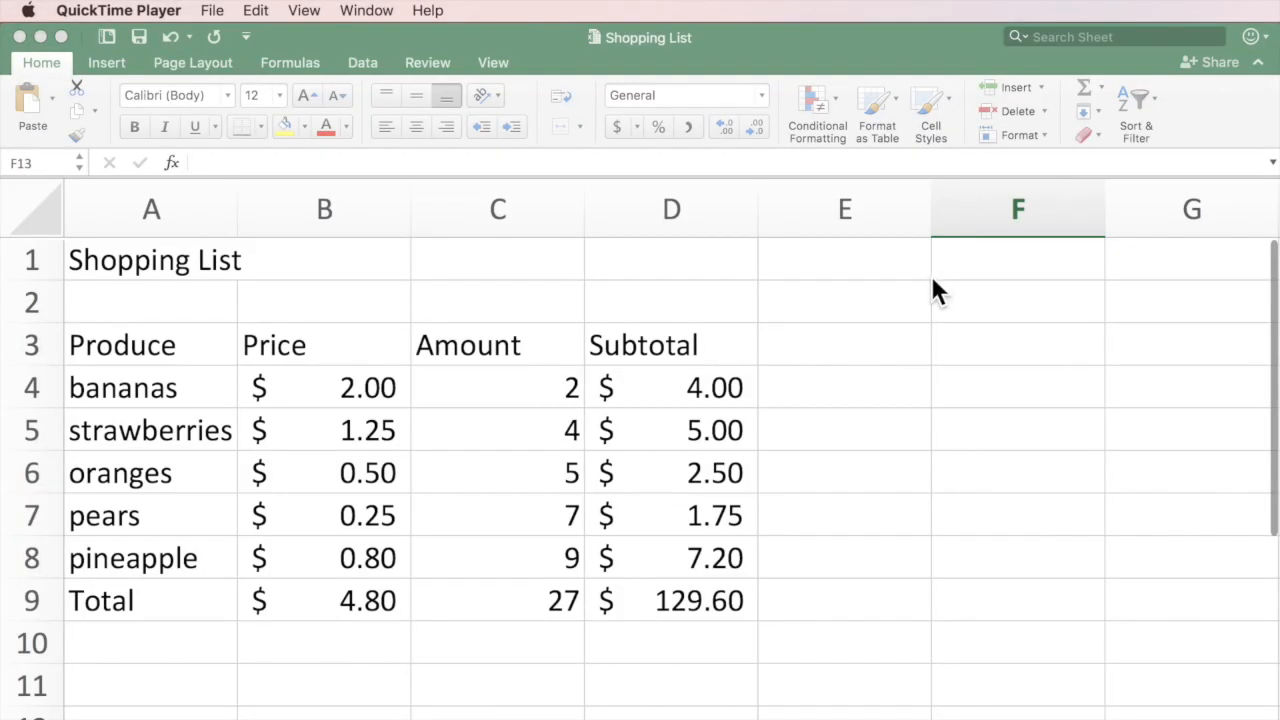
click(867, 290)
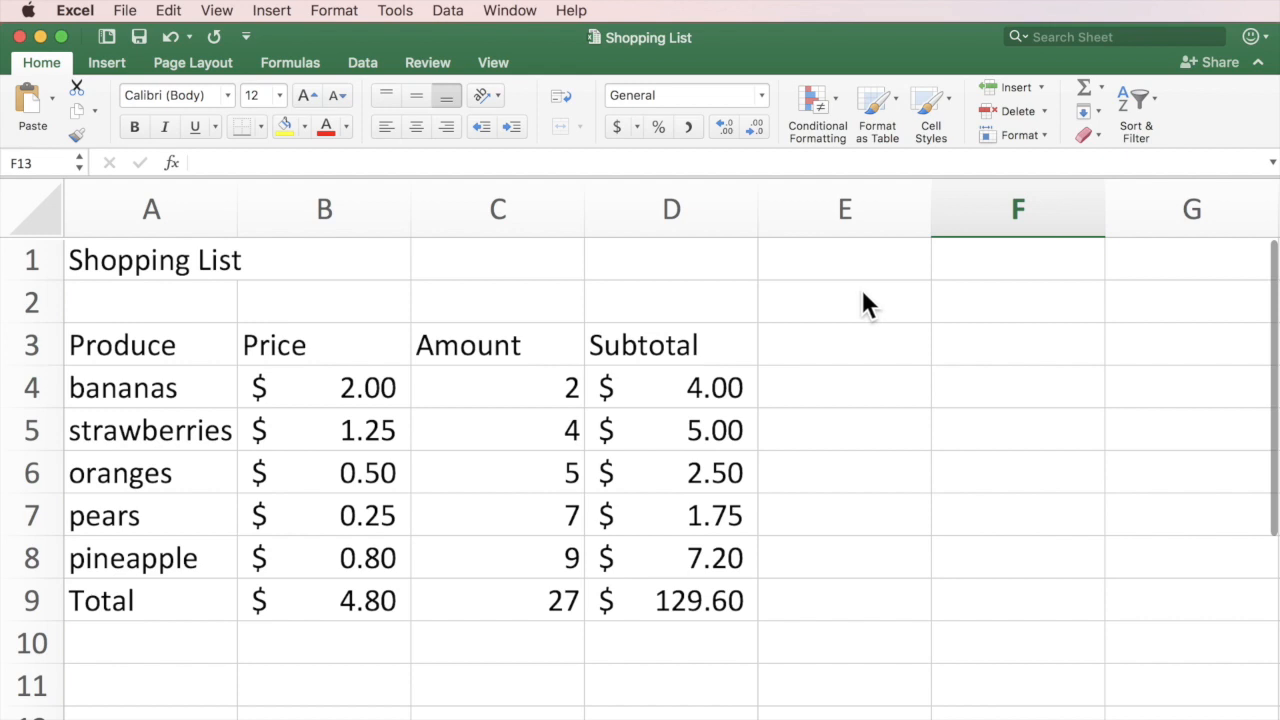
Open the File menu for the Shopping List workbook.
click(126, 12)
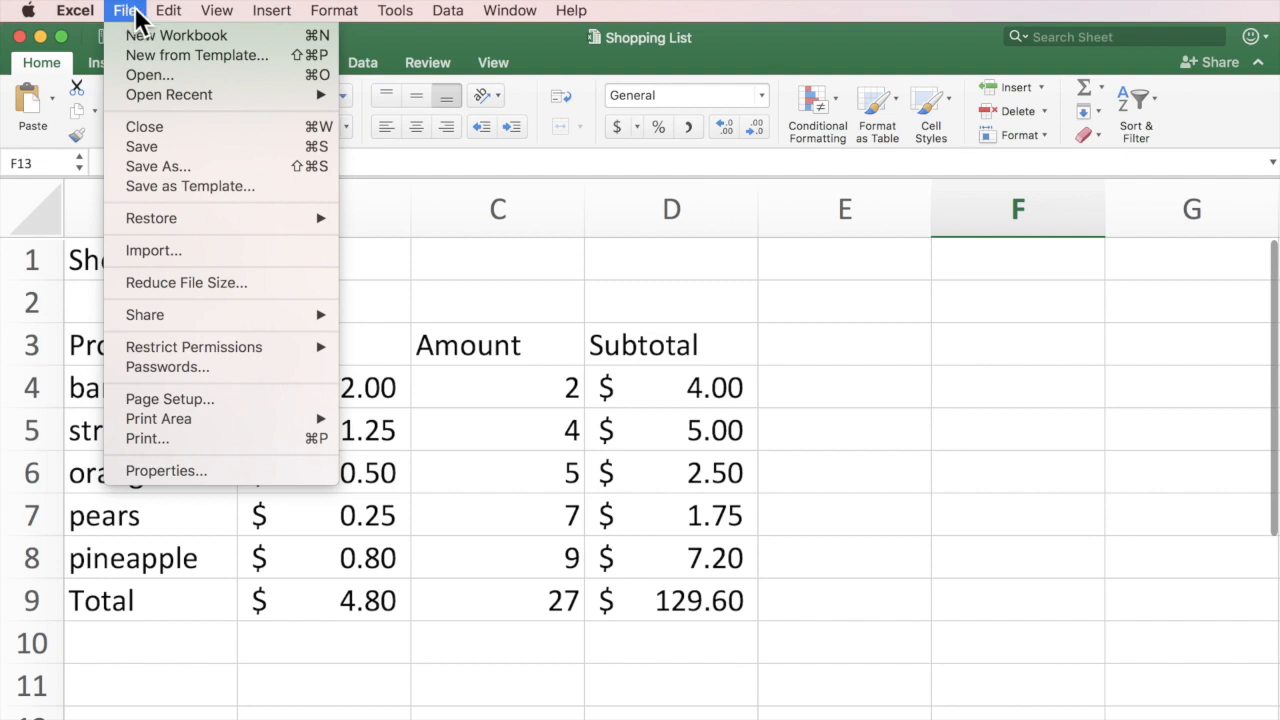
Save as Shopping List in Excel data files, replacing the existing file, then save again.
click(144, 160)
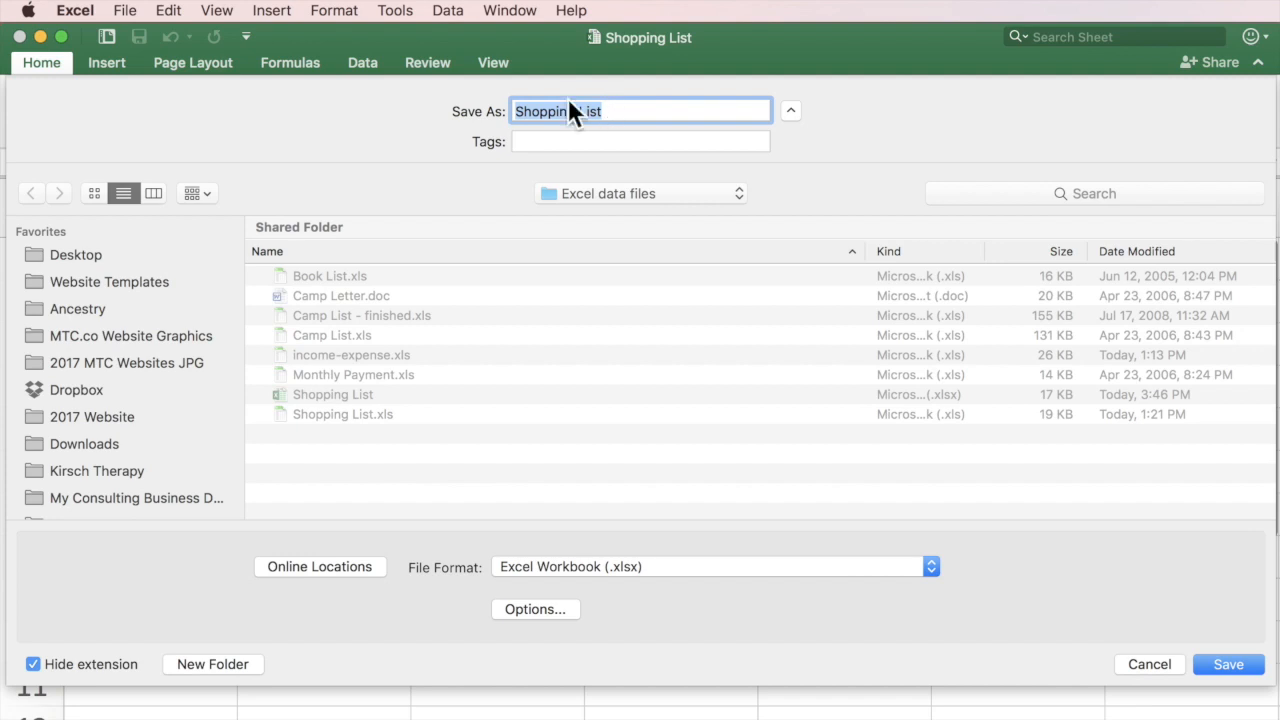
click(666, 193)
click(666, 193)
click(1228, 664)
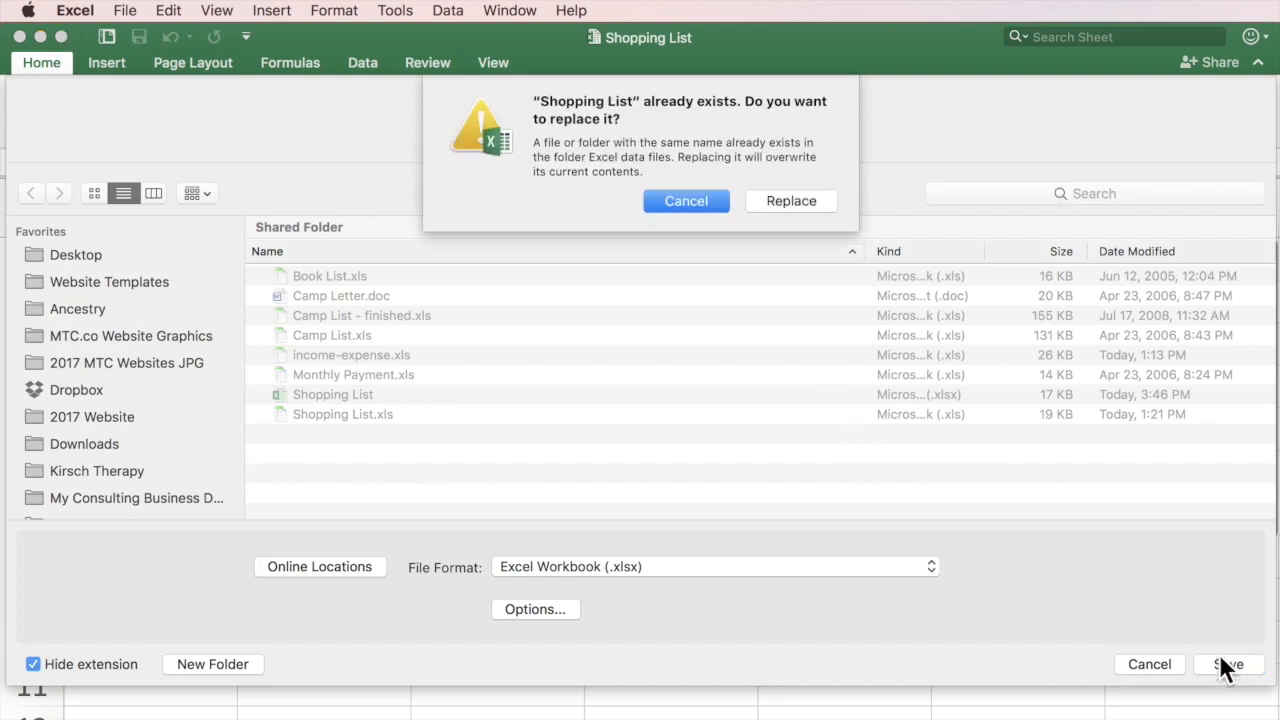
click(812, 201)
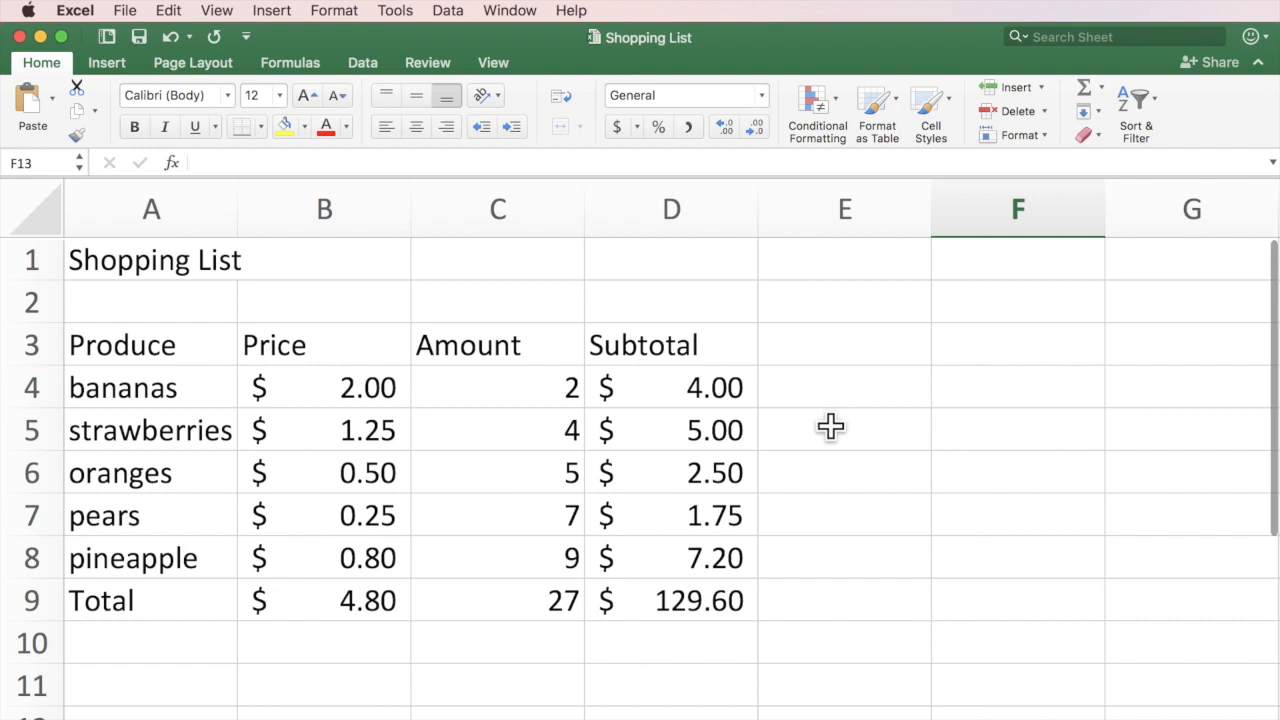
click(139, 38)
Open income-expense.xls from the Excel data files folder on this Mac.
click(125, 10)
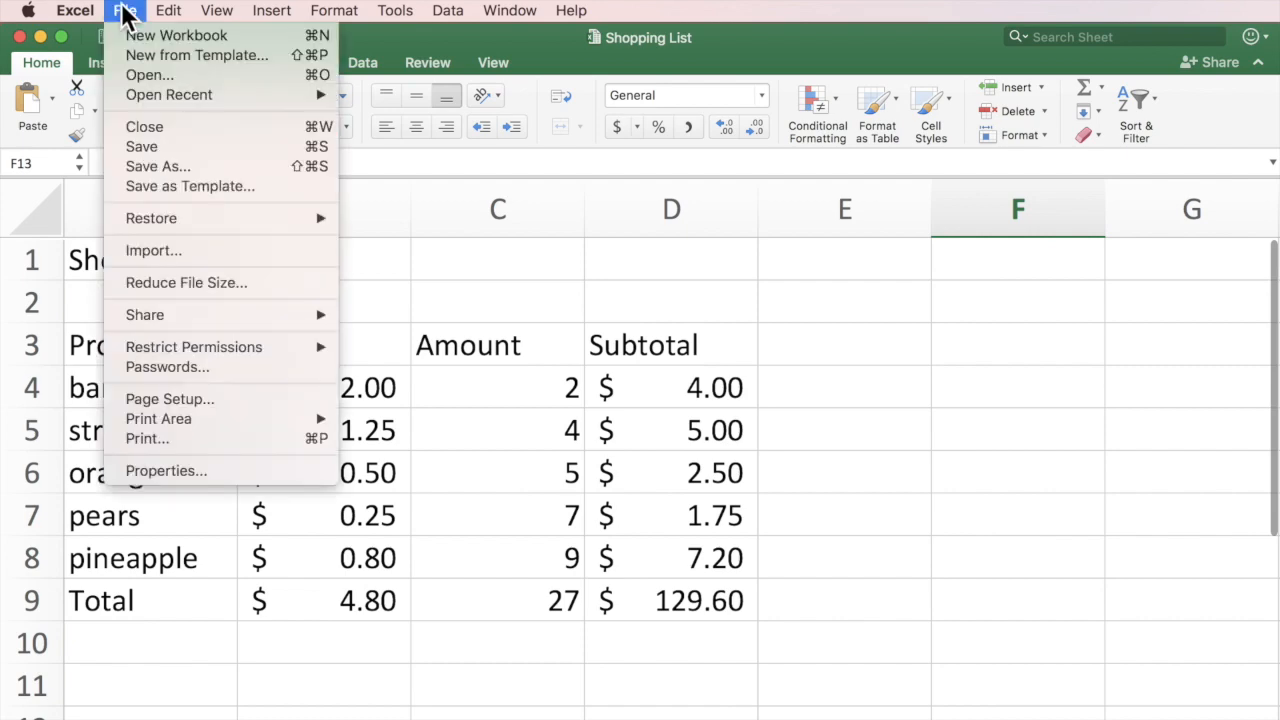
click(128, 72)
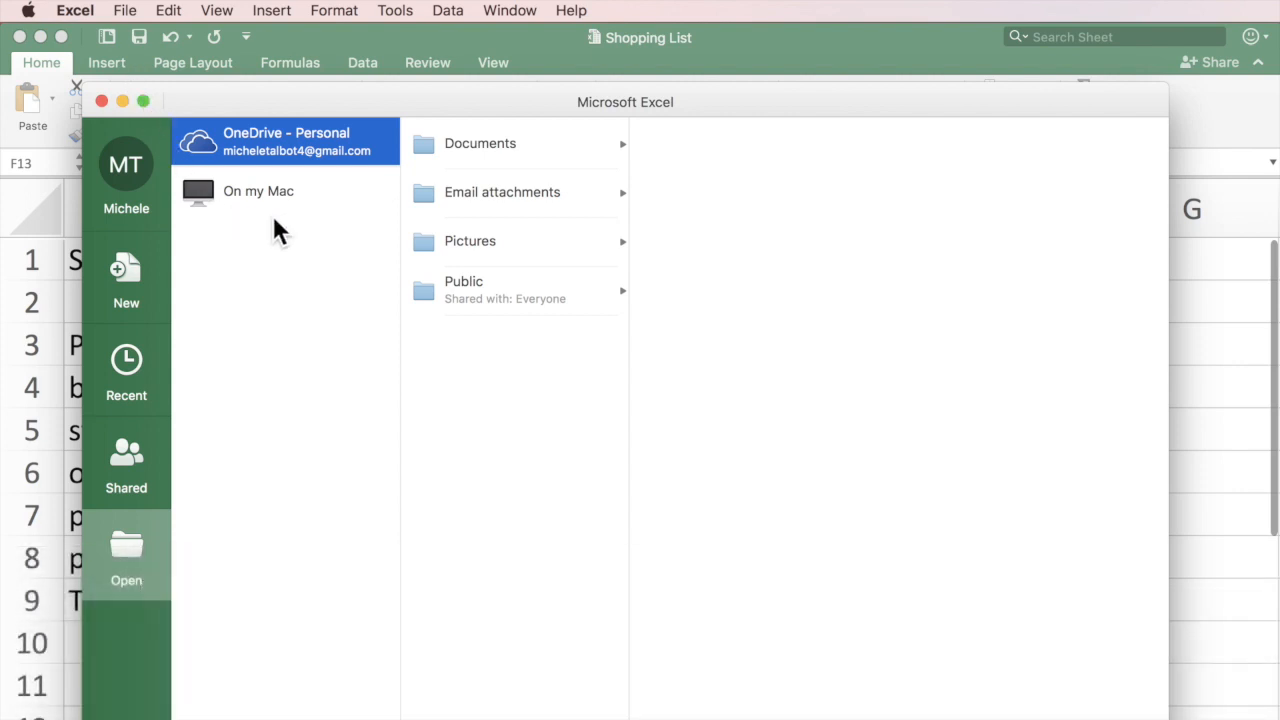
click(258, 188)
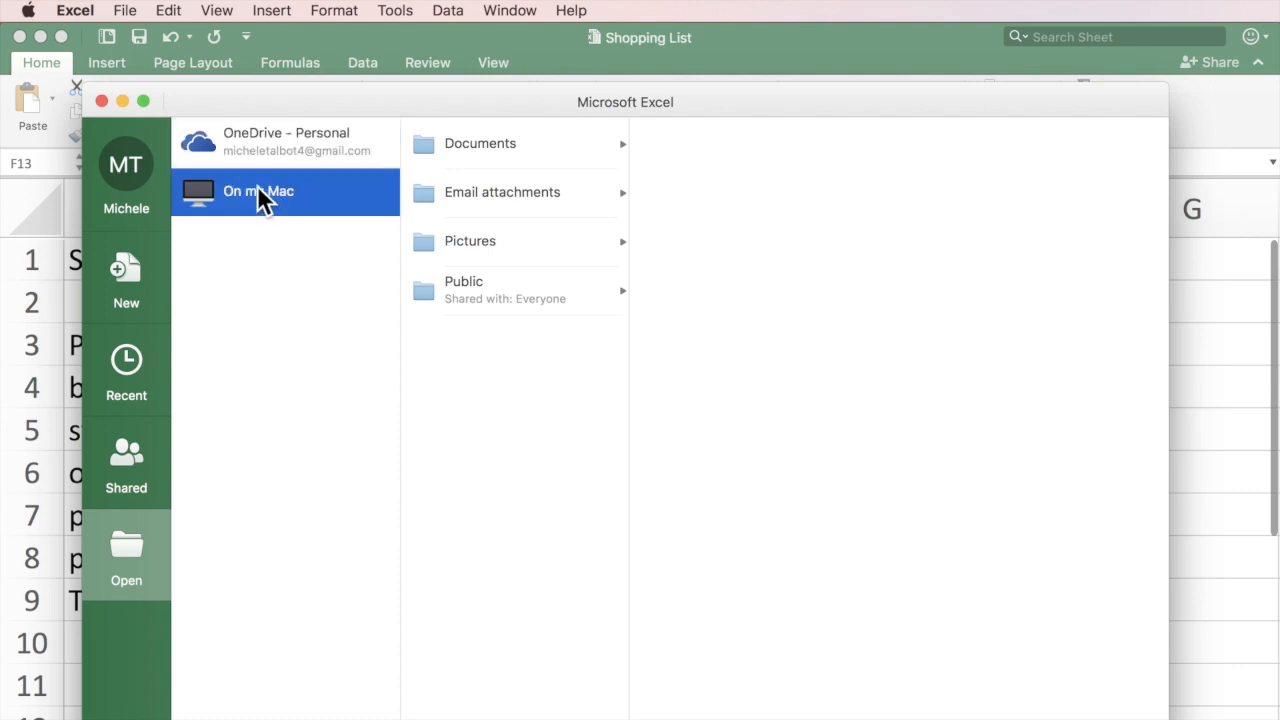
drag(1207, 272, 432, 243)
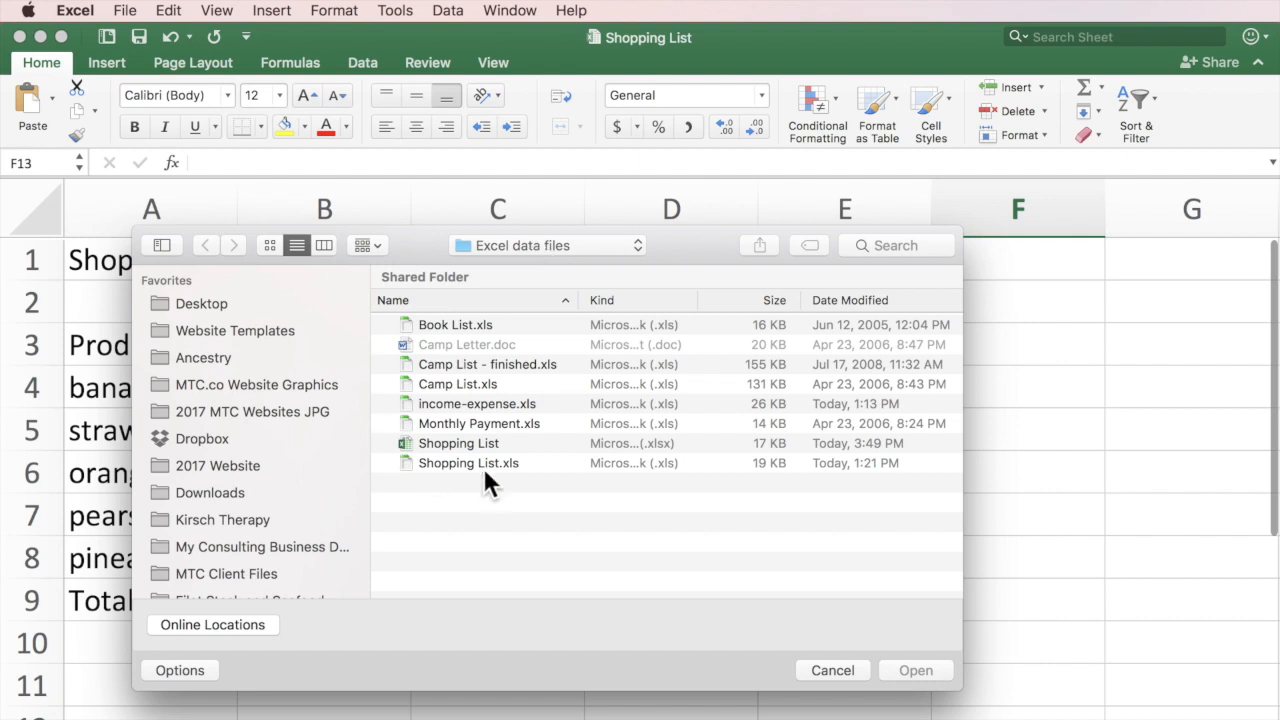
click(490, 404)
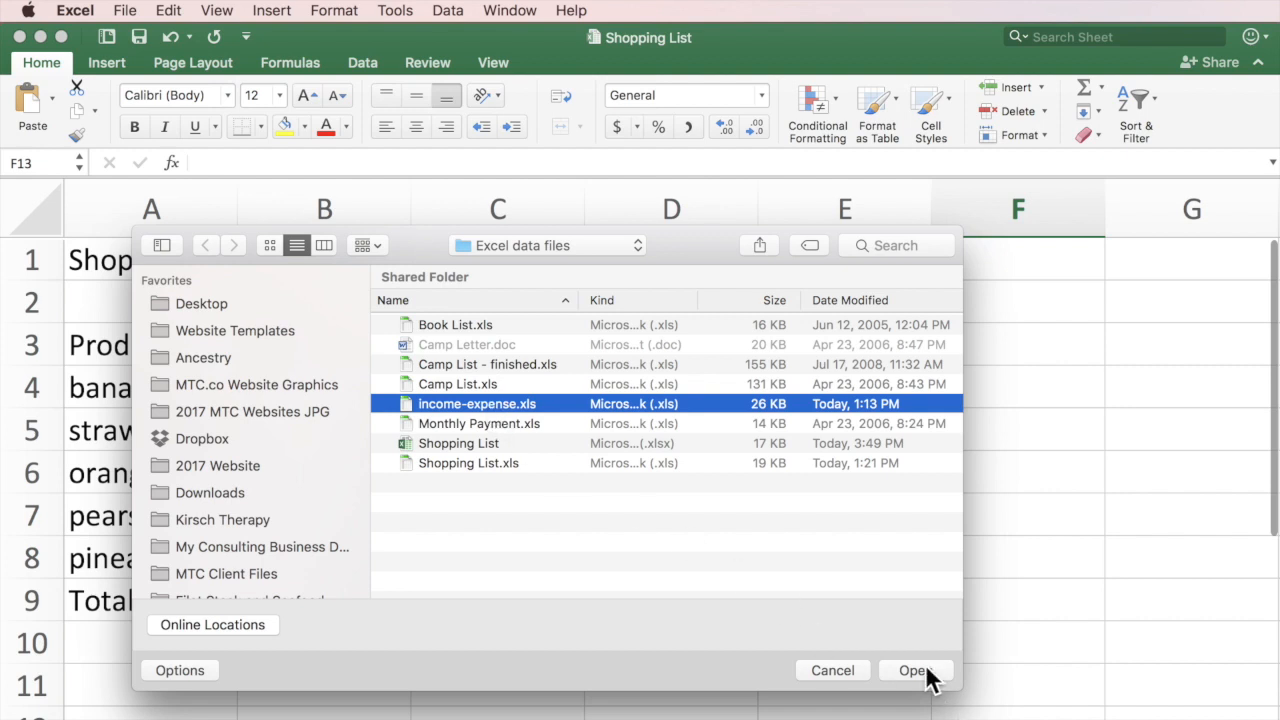
double_click(506, 403)
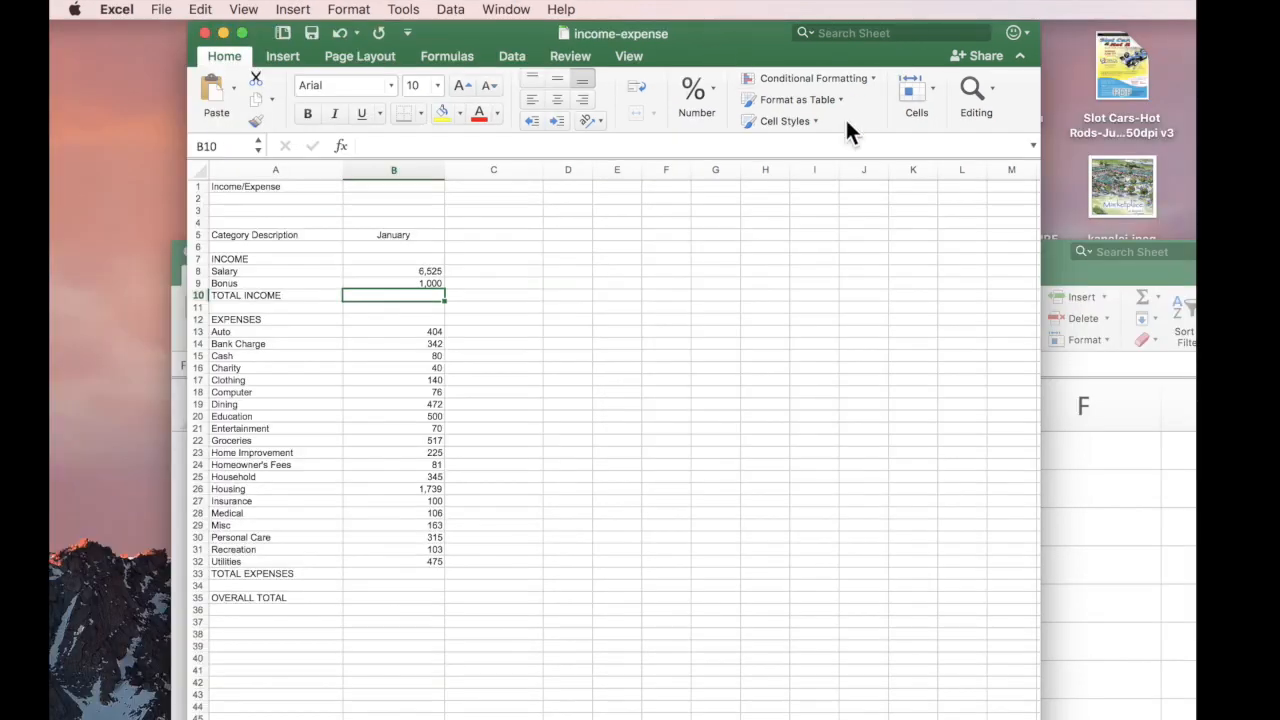
Bring the income-expense window to the front, widen it across the screen and zoom in.
drag(1056, 282, 973, 153)
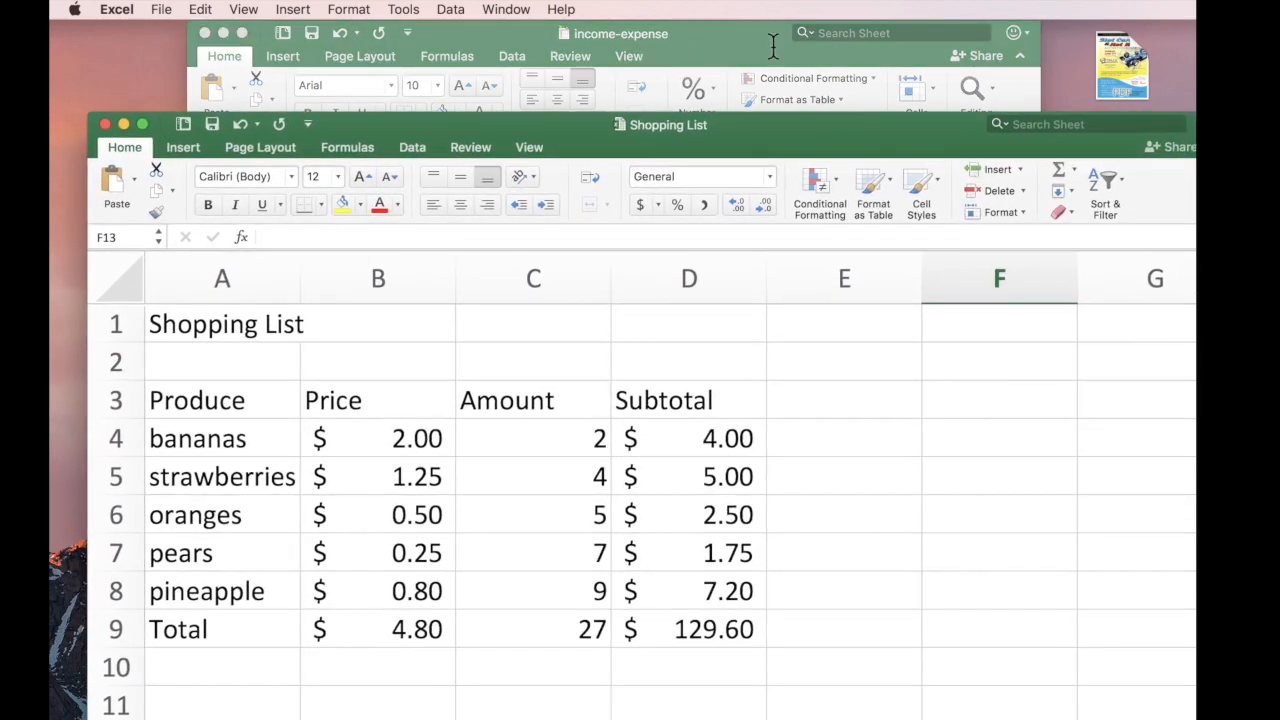
click(505, 10)
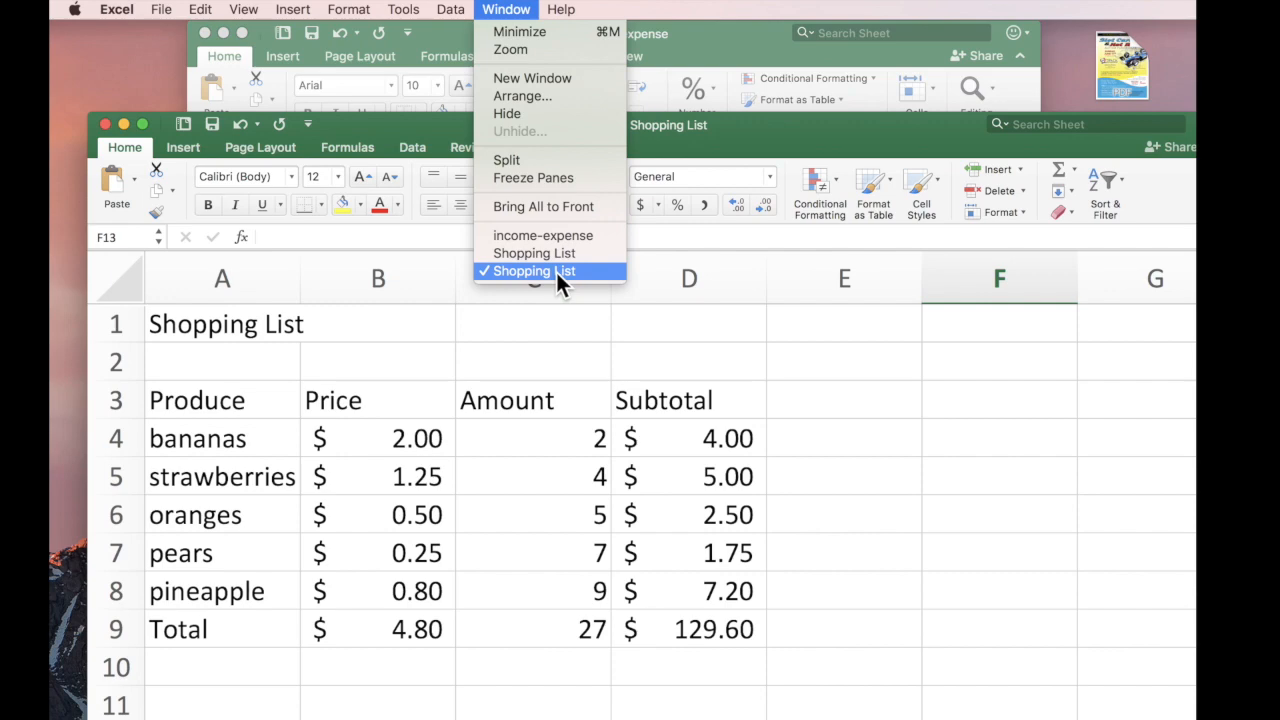
click(558, 237)
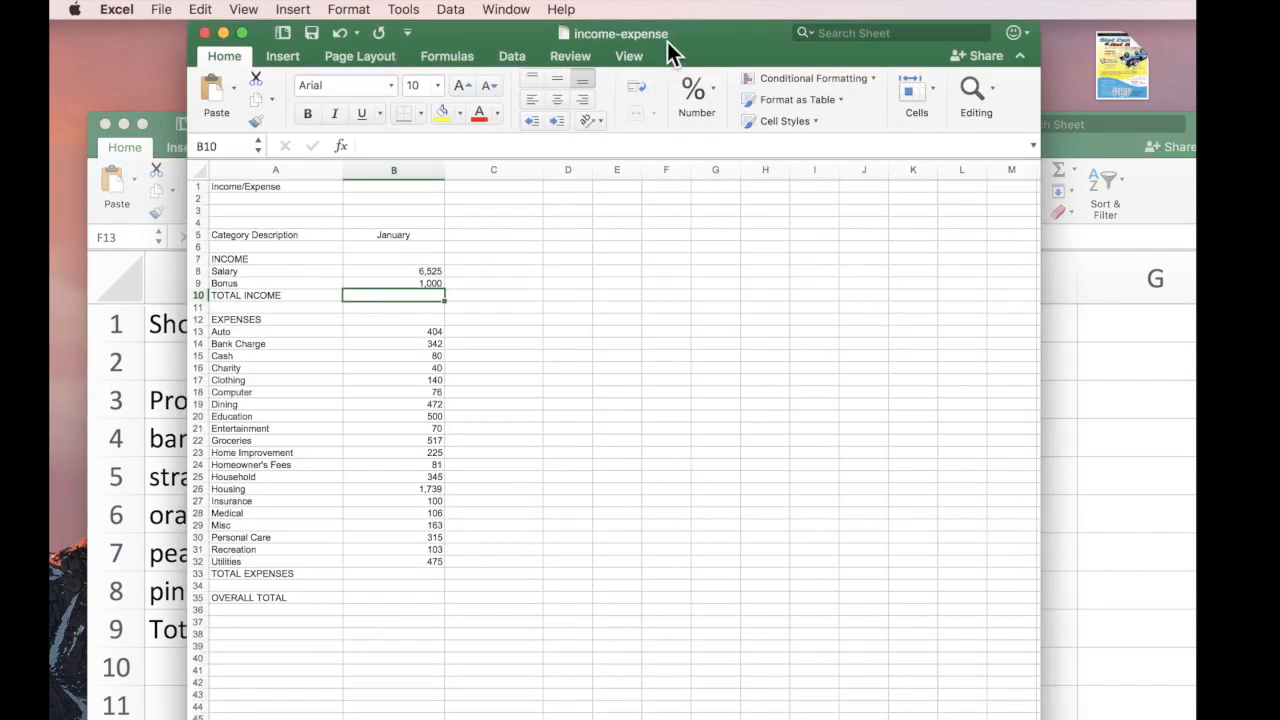
drag(715, 46, 588, 41)
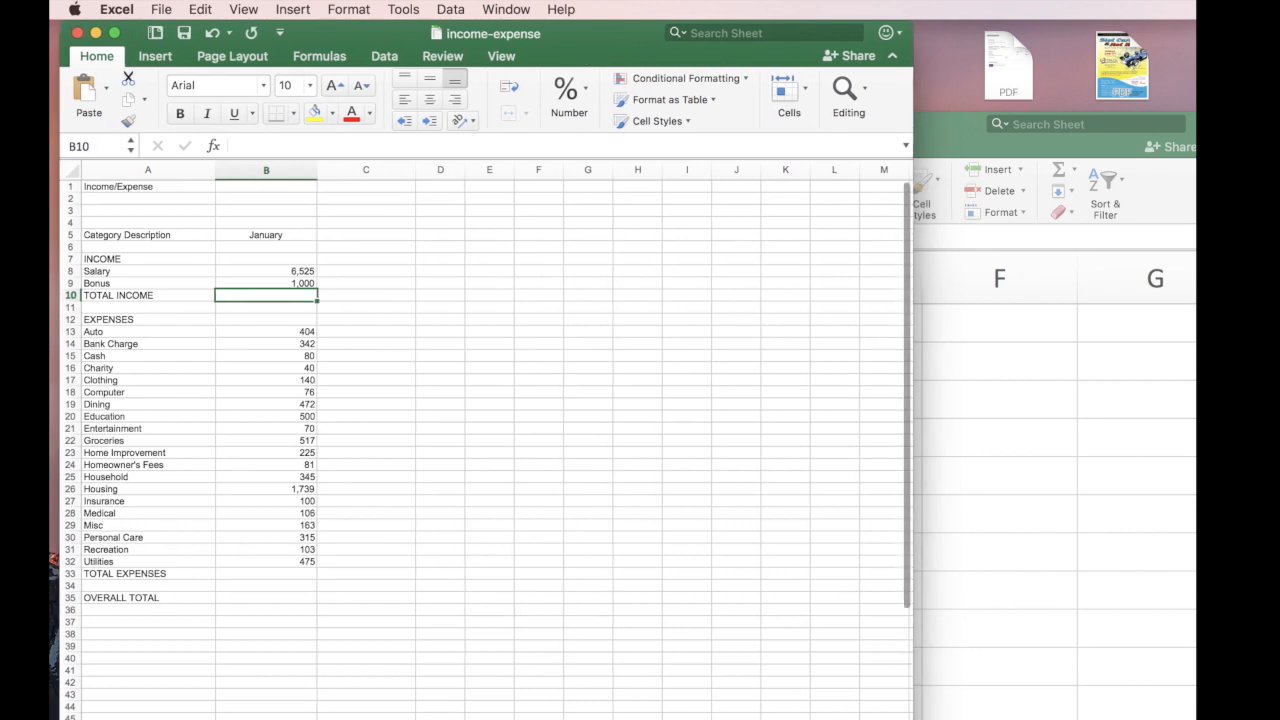
drag(913, 718, 1146, 718)
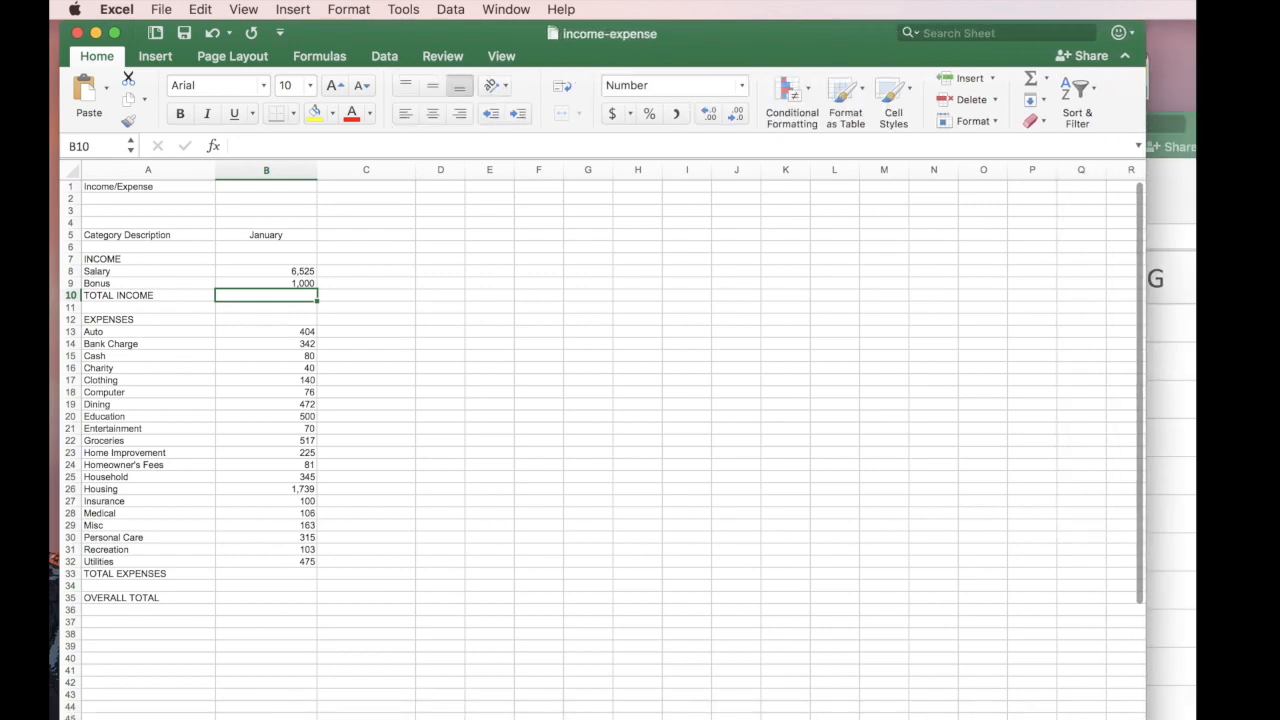
drag(1146, 718, 1196, 718)
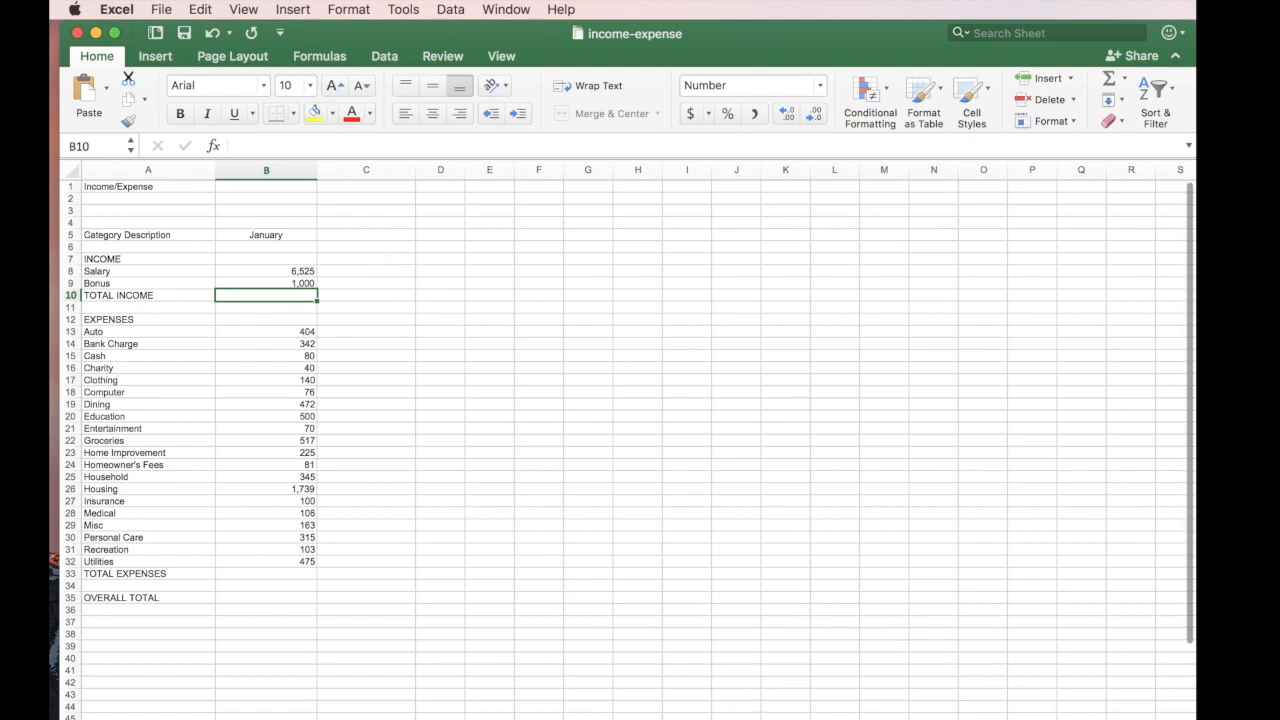
drag(1084, 719, 1095, 719)
click(650, 383)
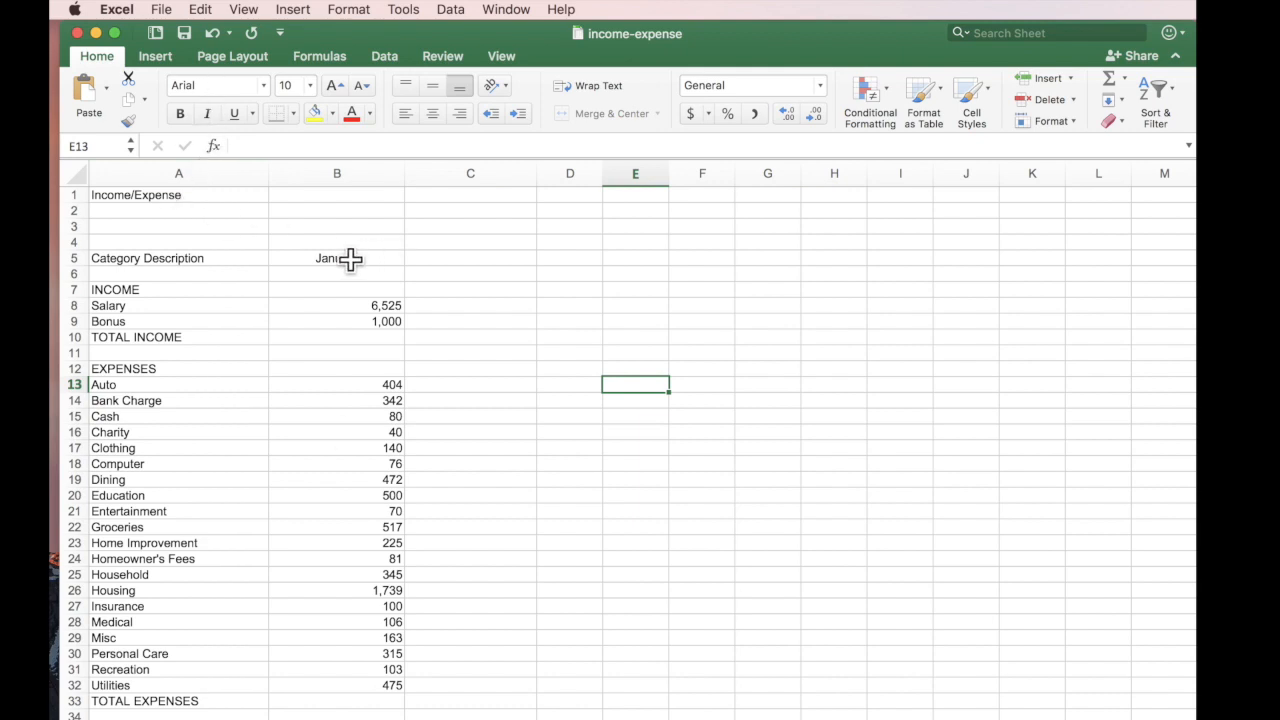
click(394, 305)
click(395, 321)
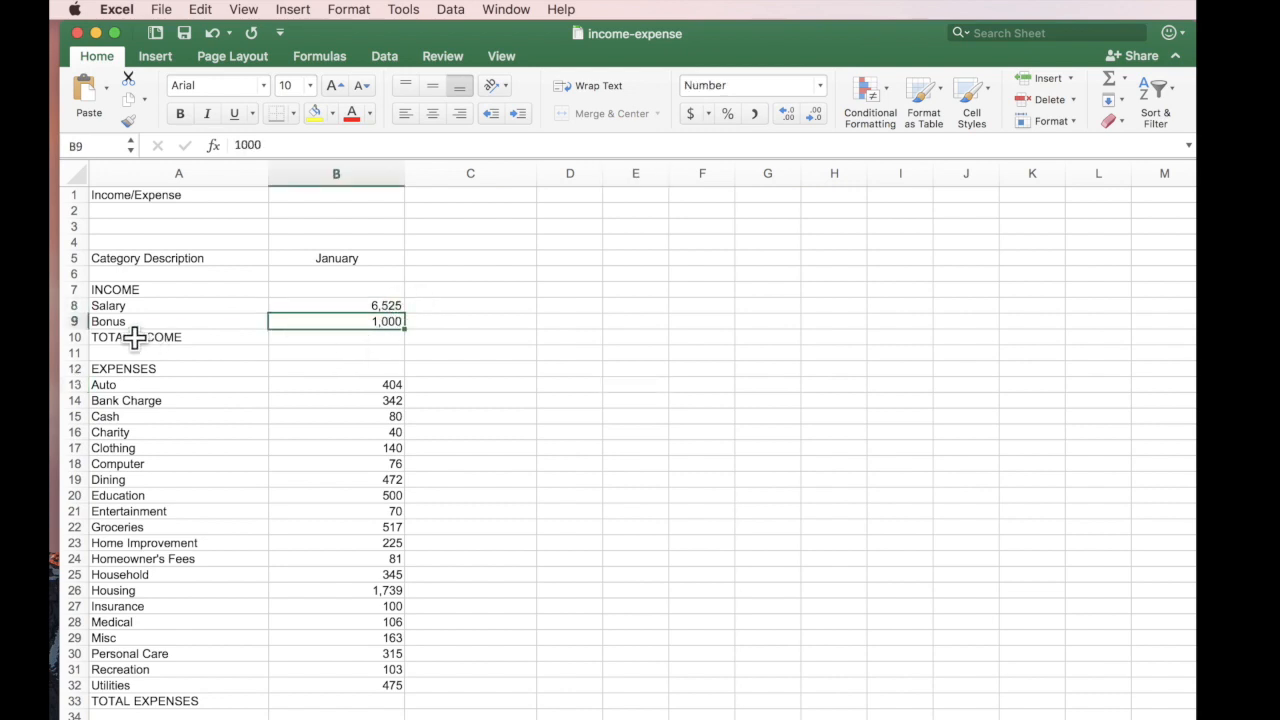
click(328, 335)
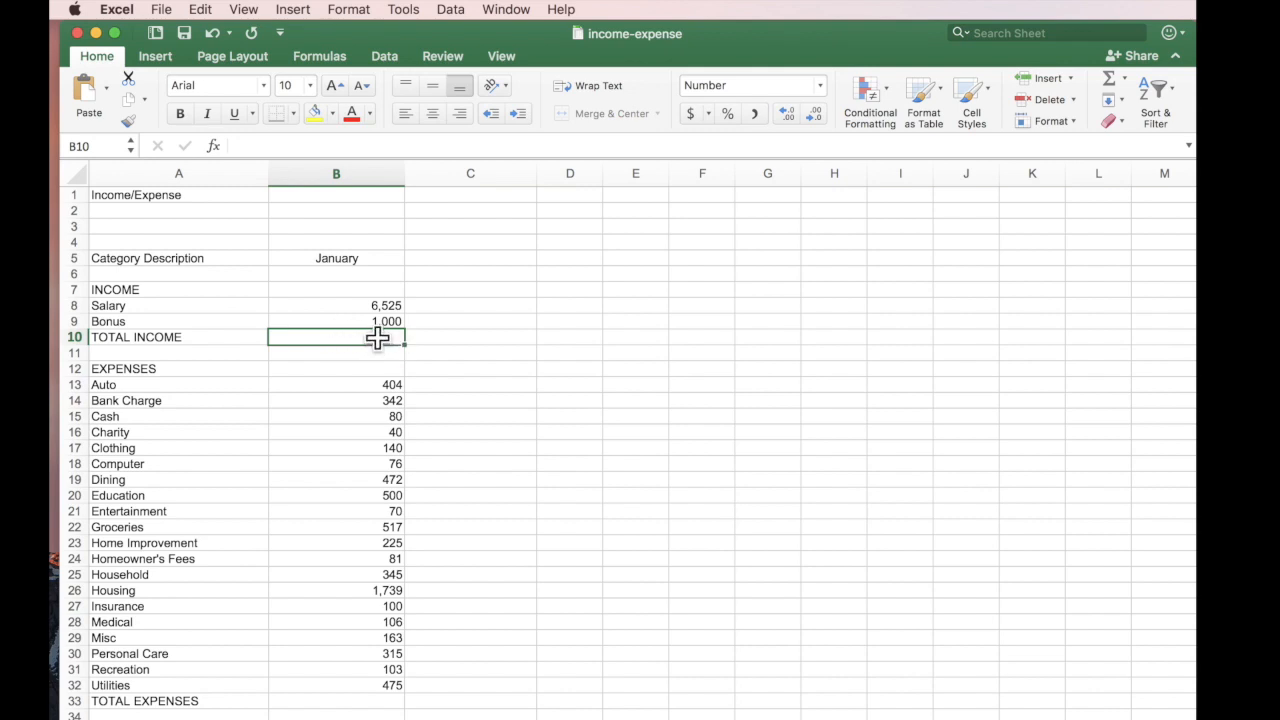
AutoSum Salary and Bonus into TOTAL INCOME, change Bonus to 2,000 for 8,525, and start summing B33.
click(1111, 75)
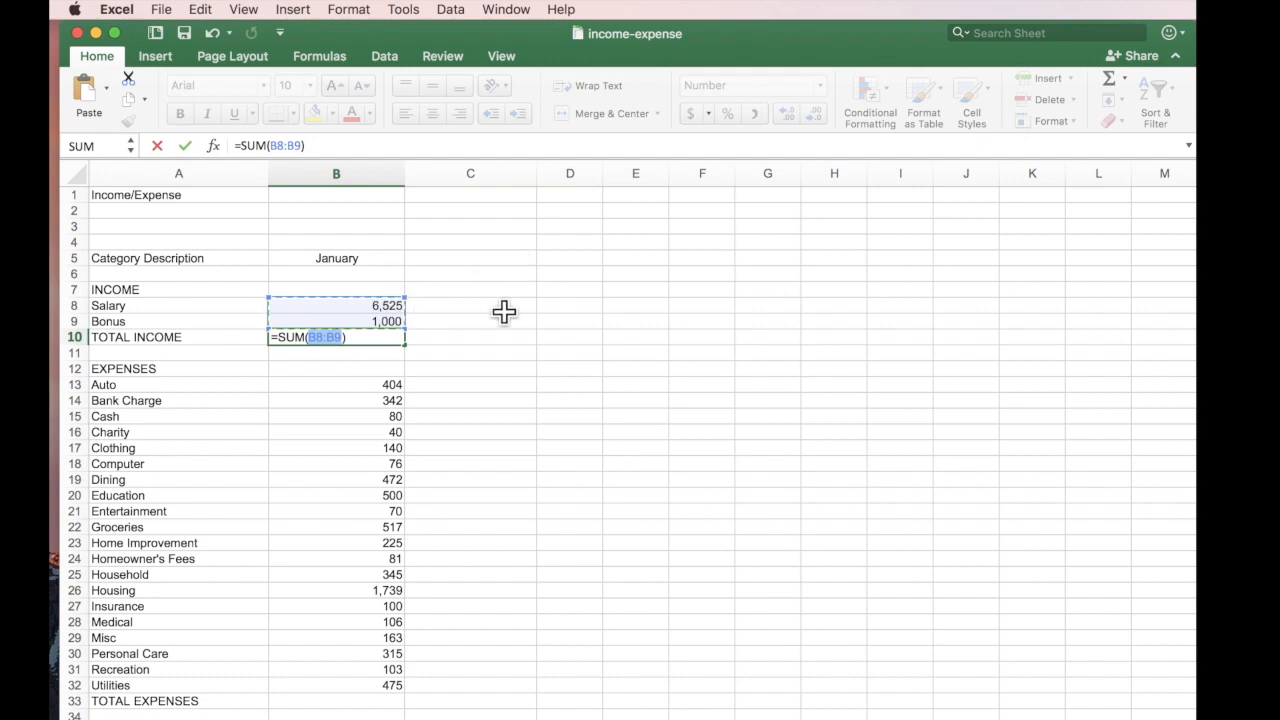
key(Return)
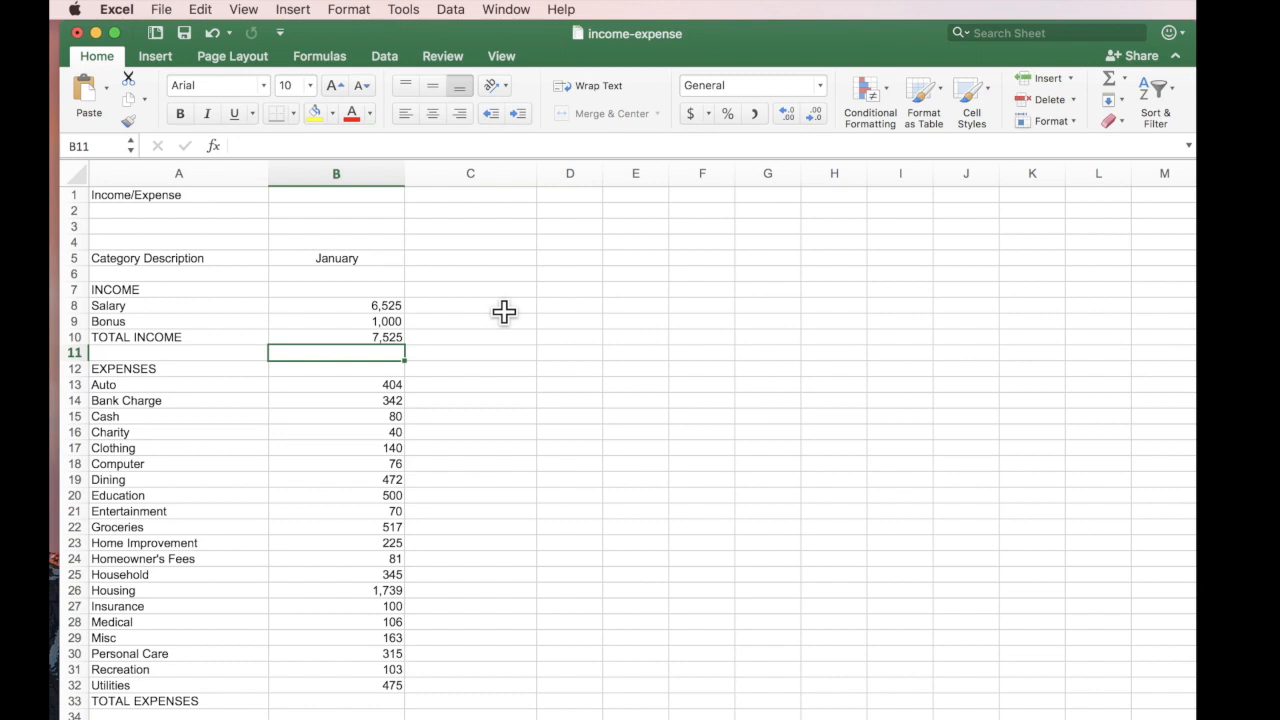
click(355, 321)
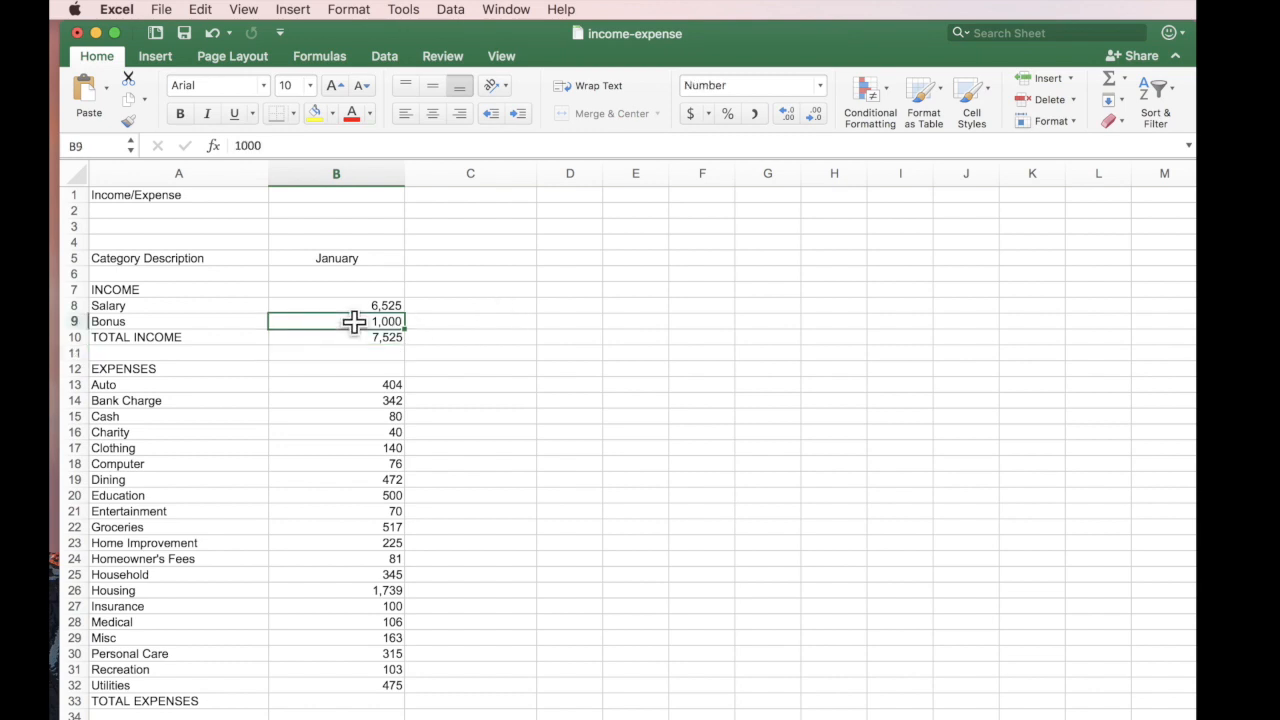
text(2000)
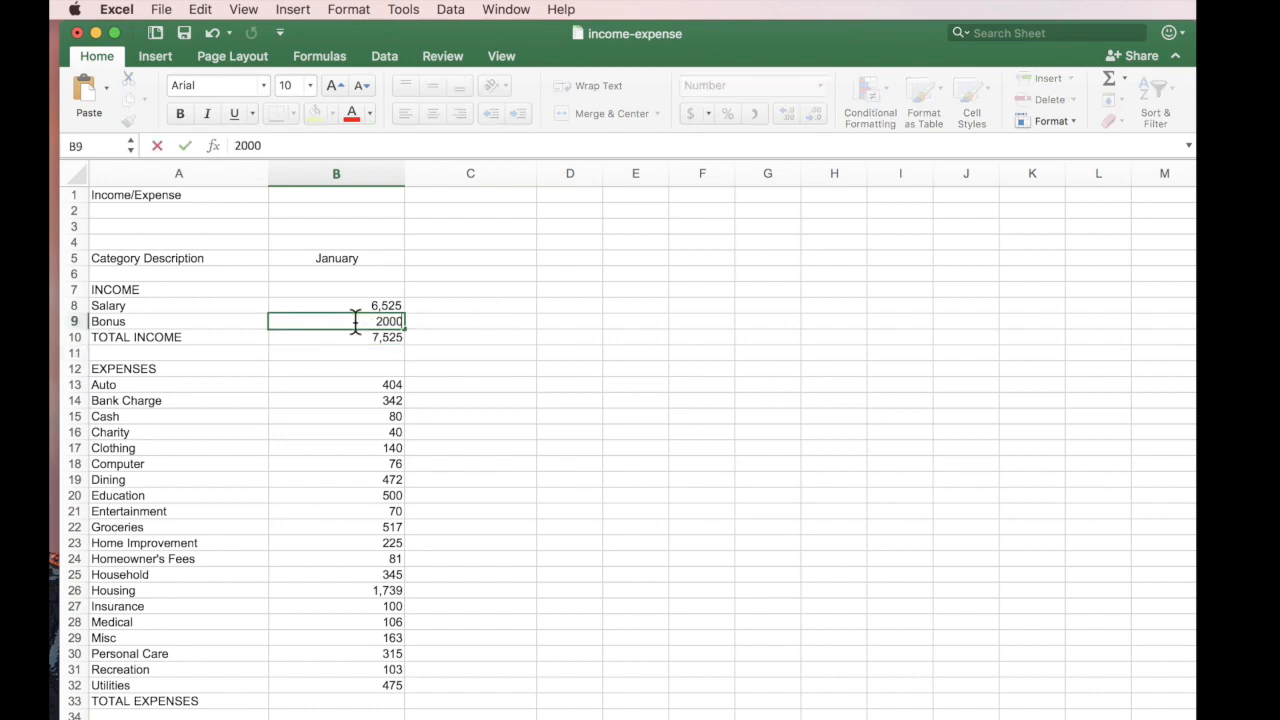
key(Return)
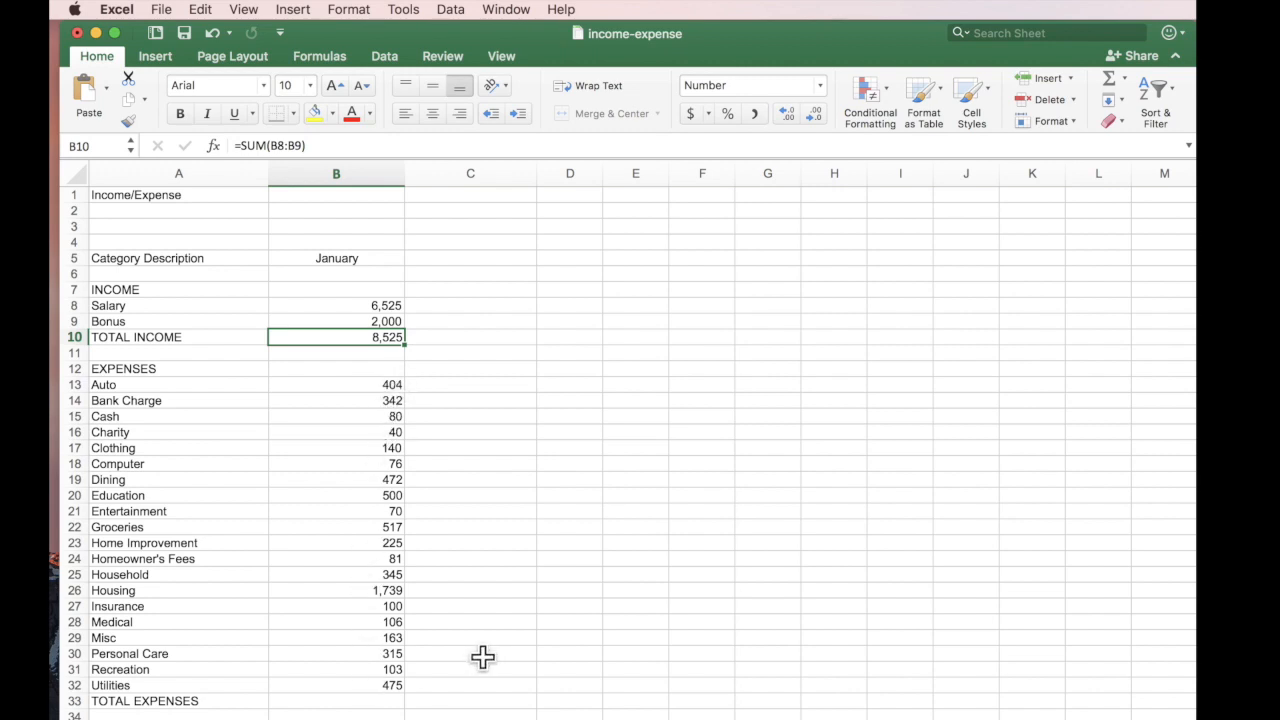
click(379, 701)
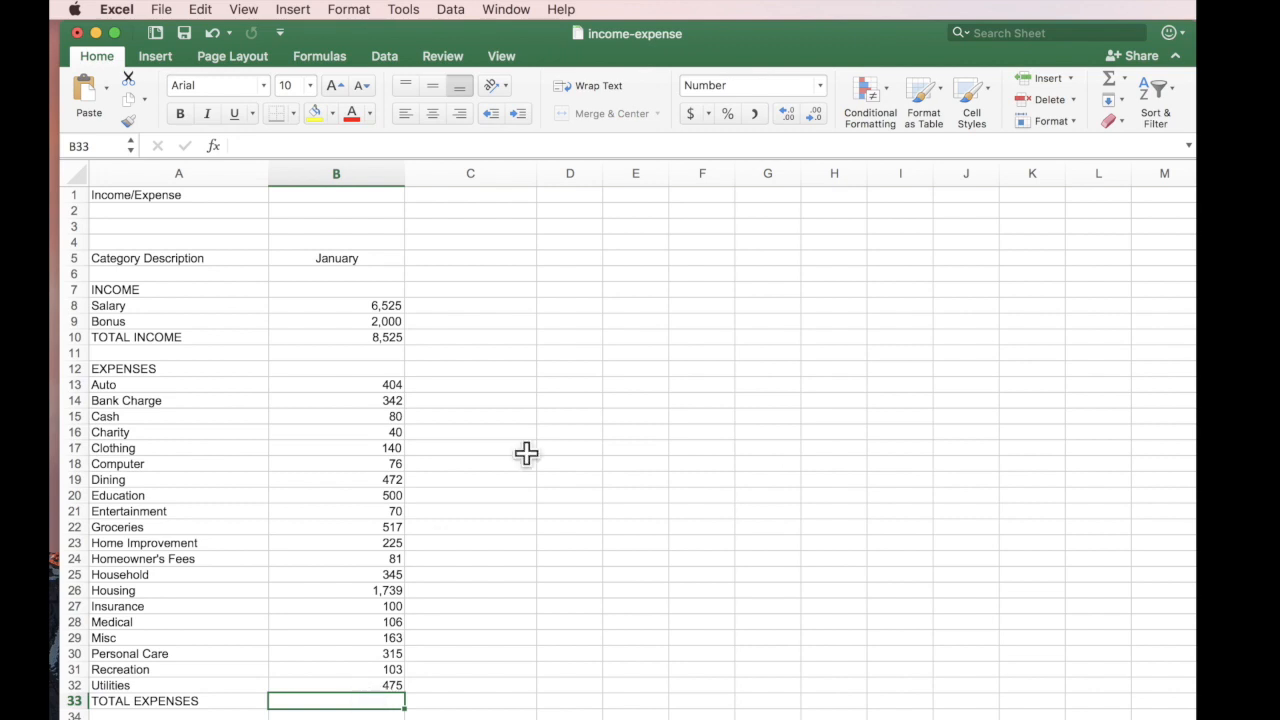
click(1106, 76)
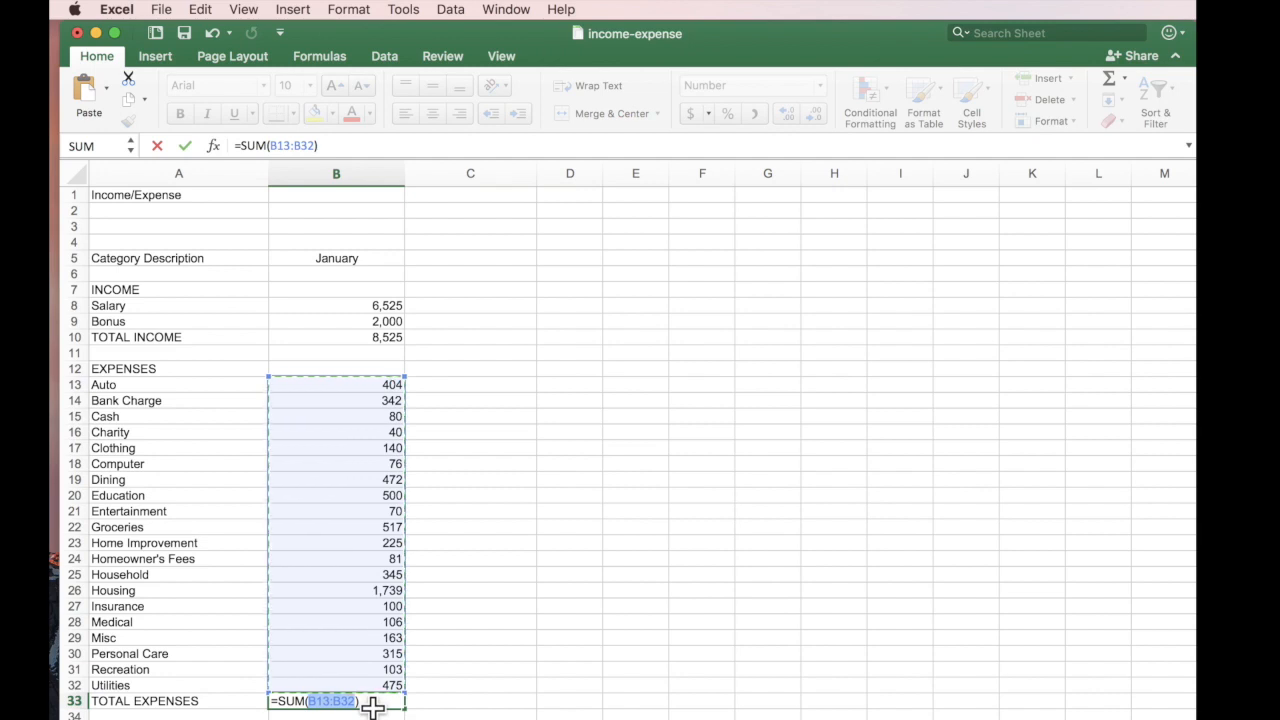
Accept =SUM(B13:B32) so TOTAL EXPENSES shows 6,293, then check both total formulas.
key(Return)
scroll(634, 691, down, 1)
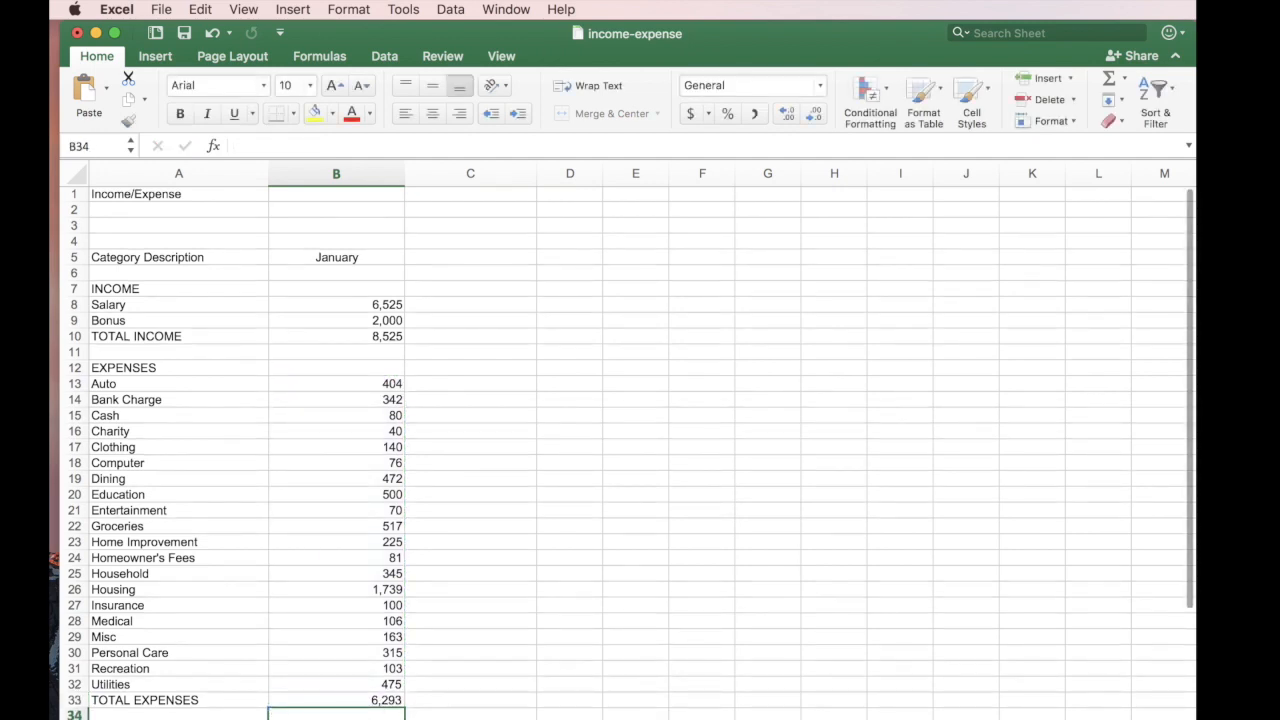
key(Down)
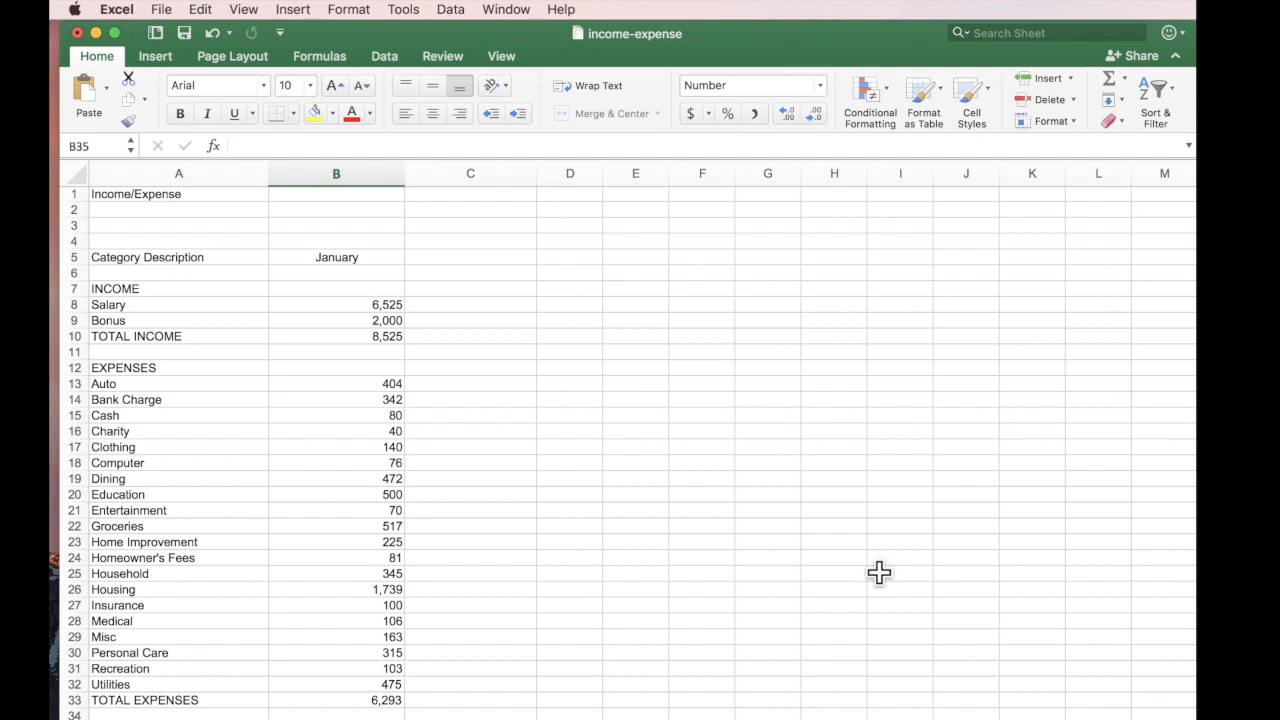
click(397, 339)
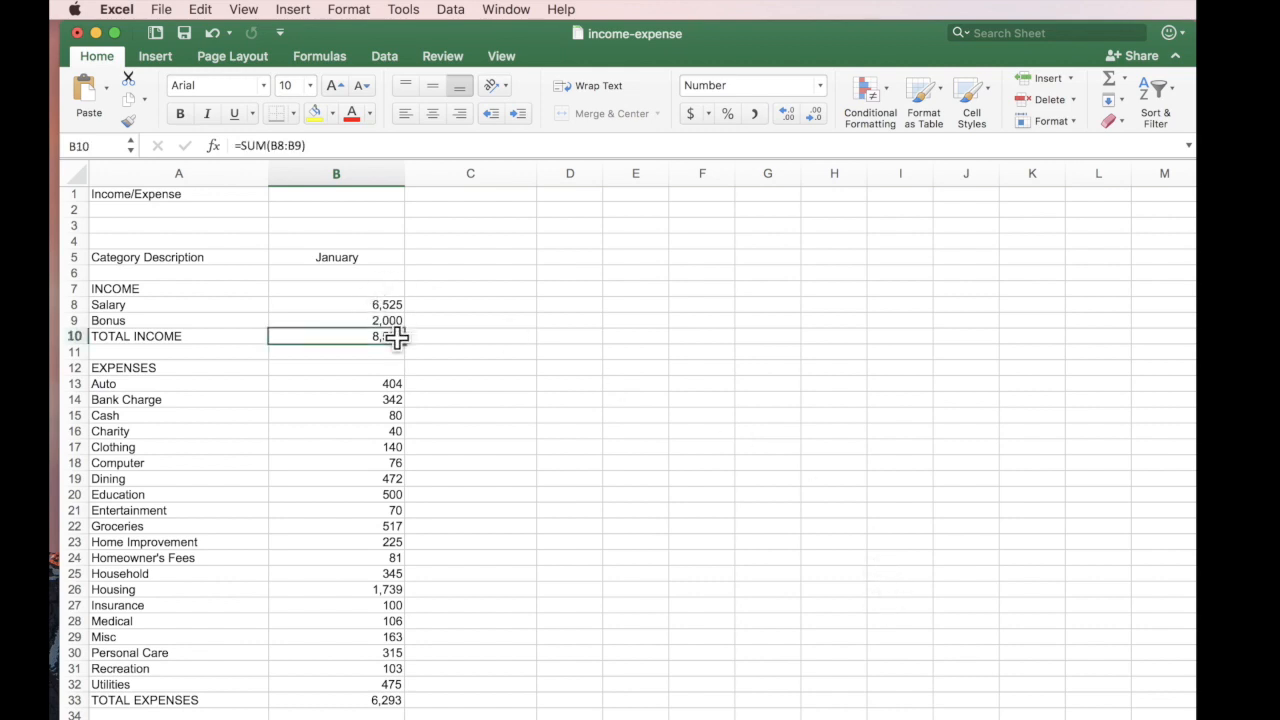
click(376, 701)
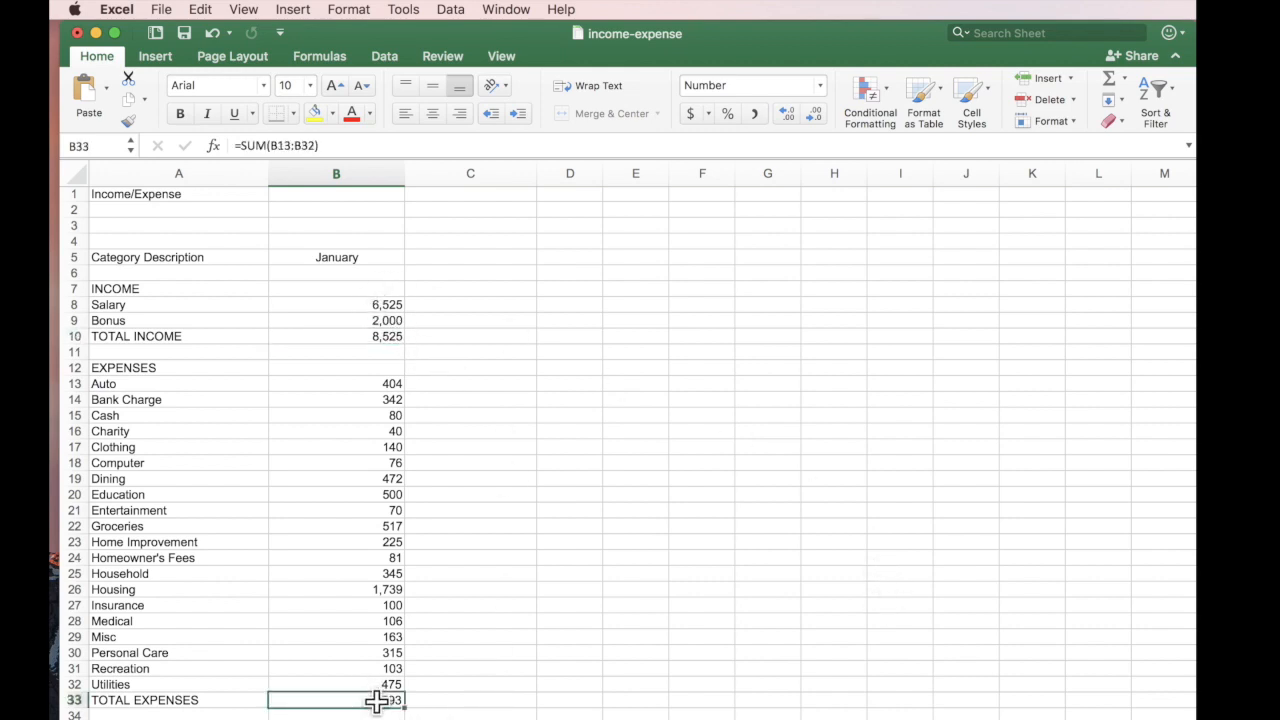
click(358, 719)
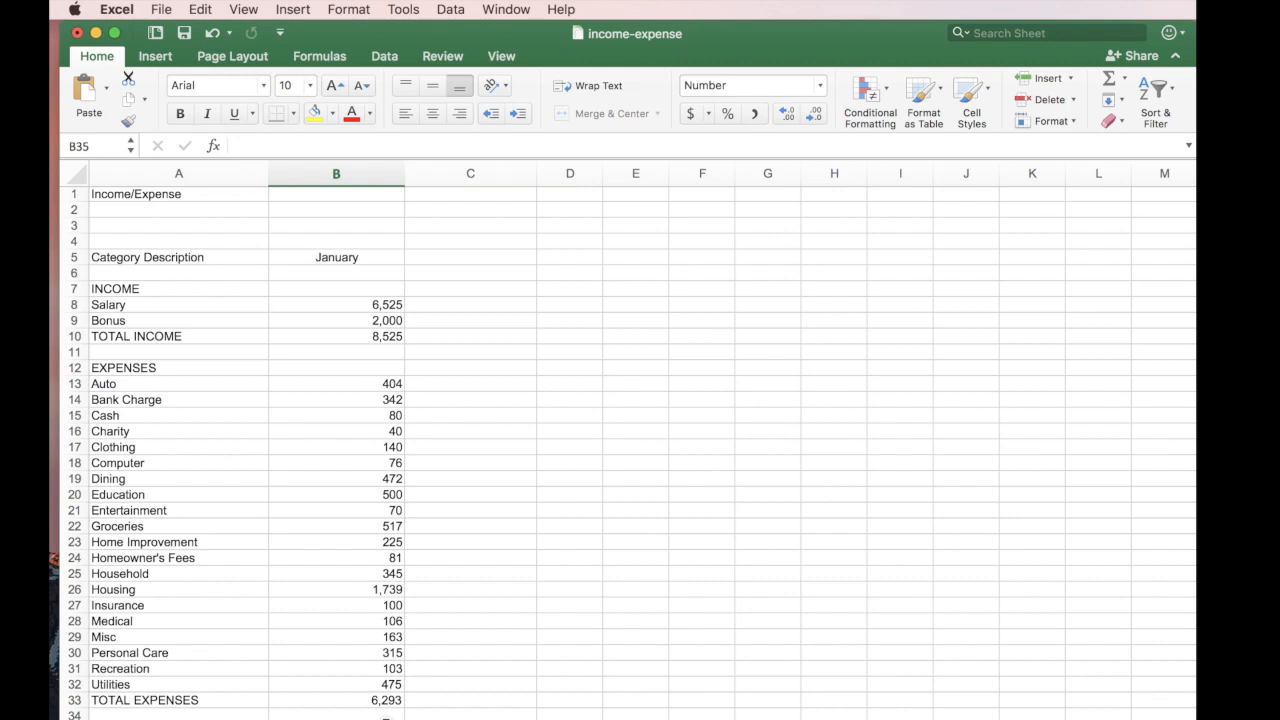
Enter =B10-B33 in B35 so January's OVERALL TOTAL shows 2,232.
text(=)
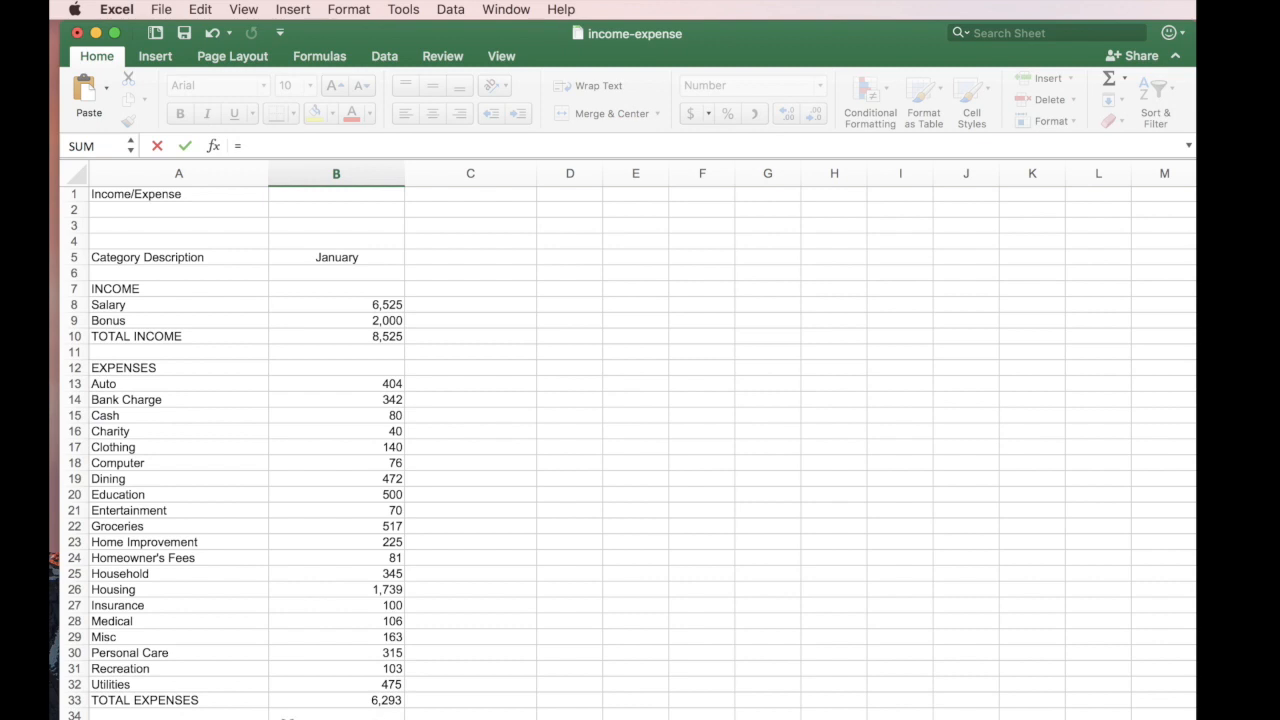
click(386, 337)
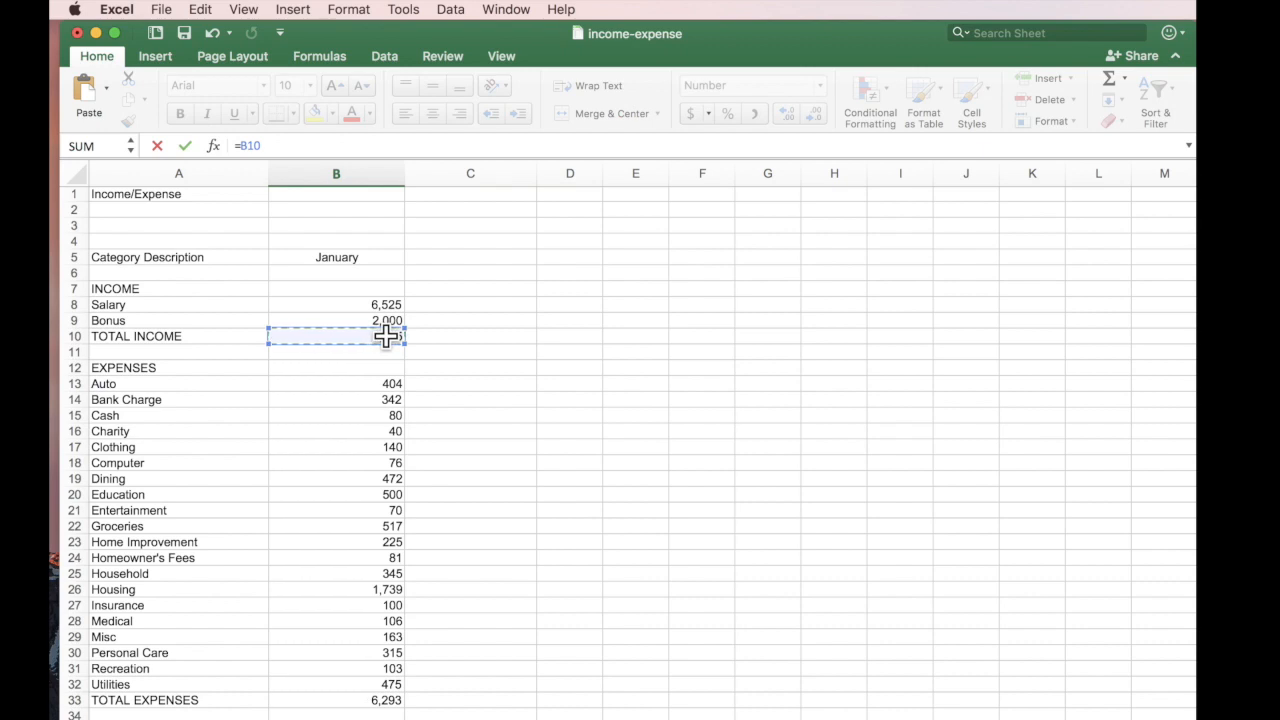
text(-)
click(374, 700)
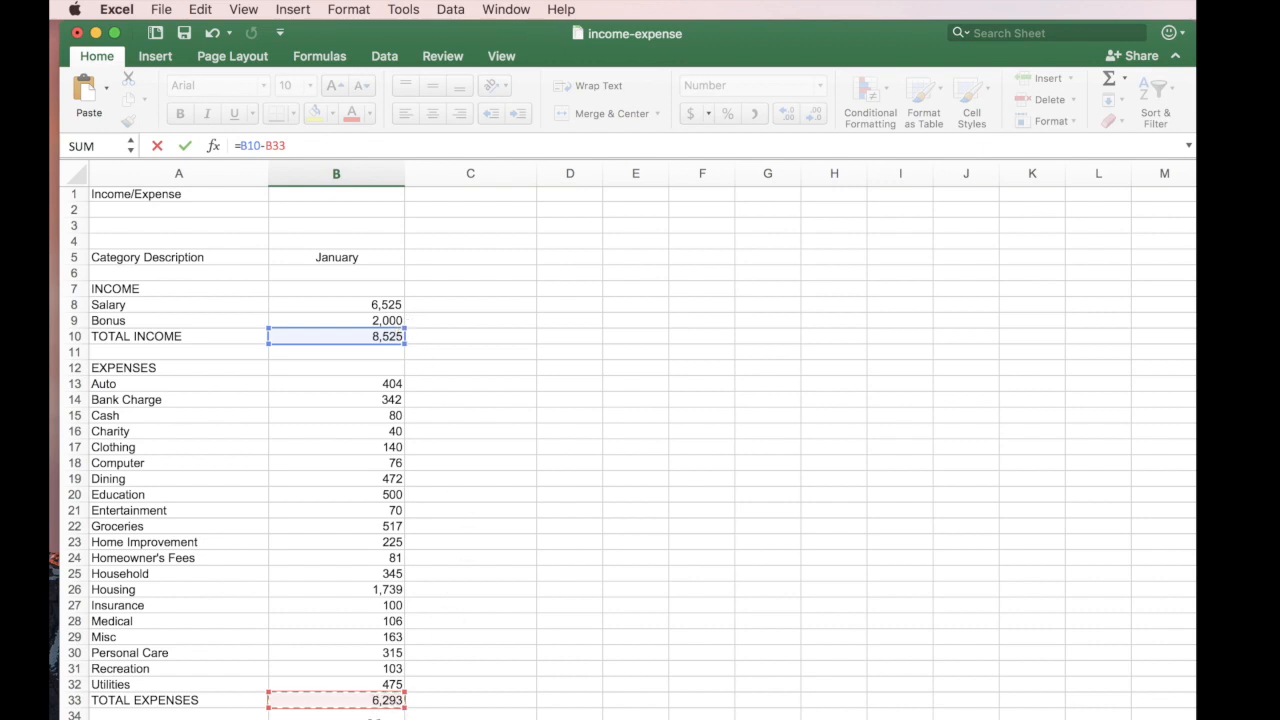
key(Return)
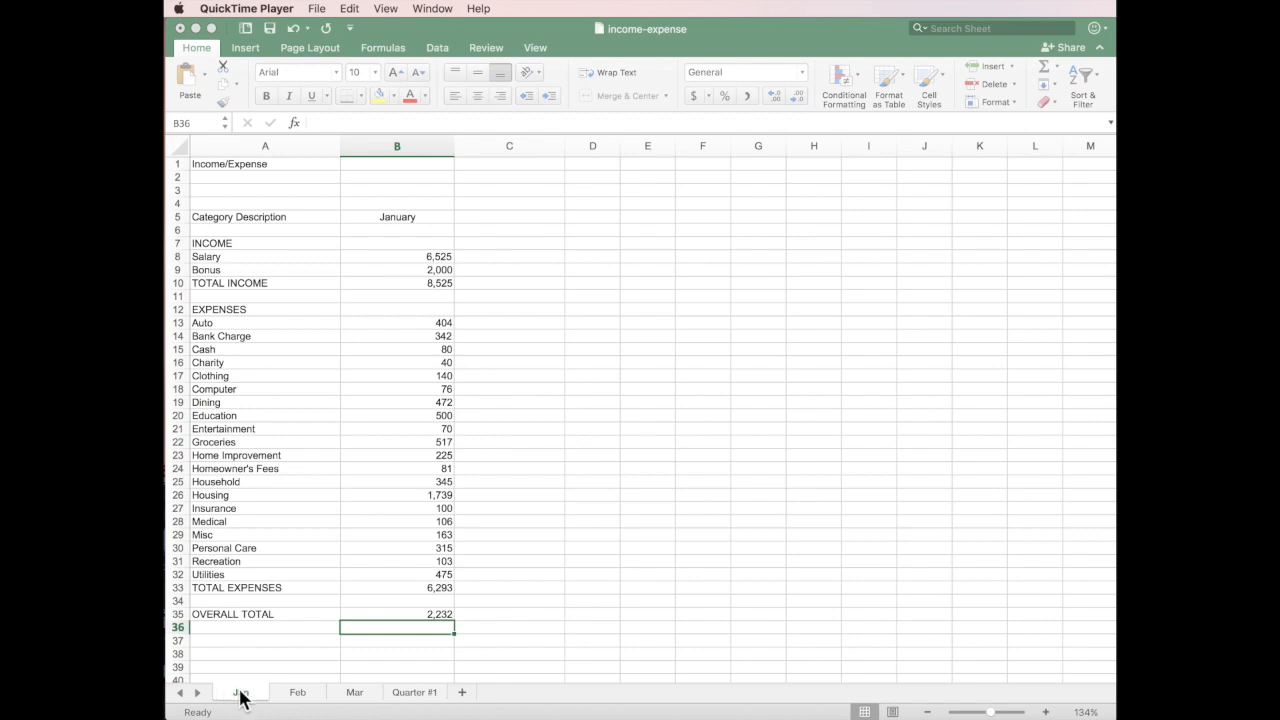
Look over the Feb and Mar sheets, adjusting zoom, and return to Feb's B10 cell.
click(297, 694)
scroll(572, 543, up, 5)
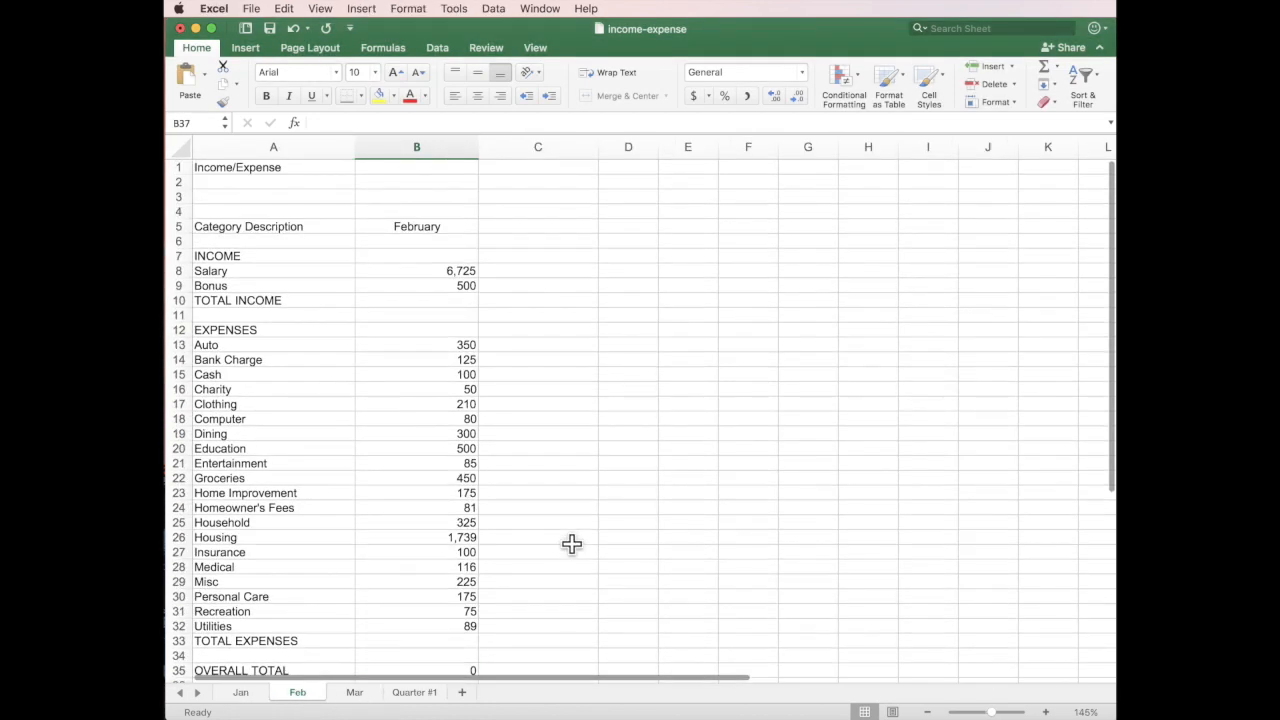
drag(990, 712, 993, 714)
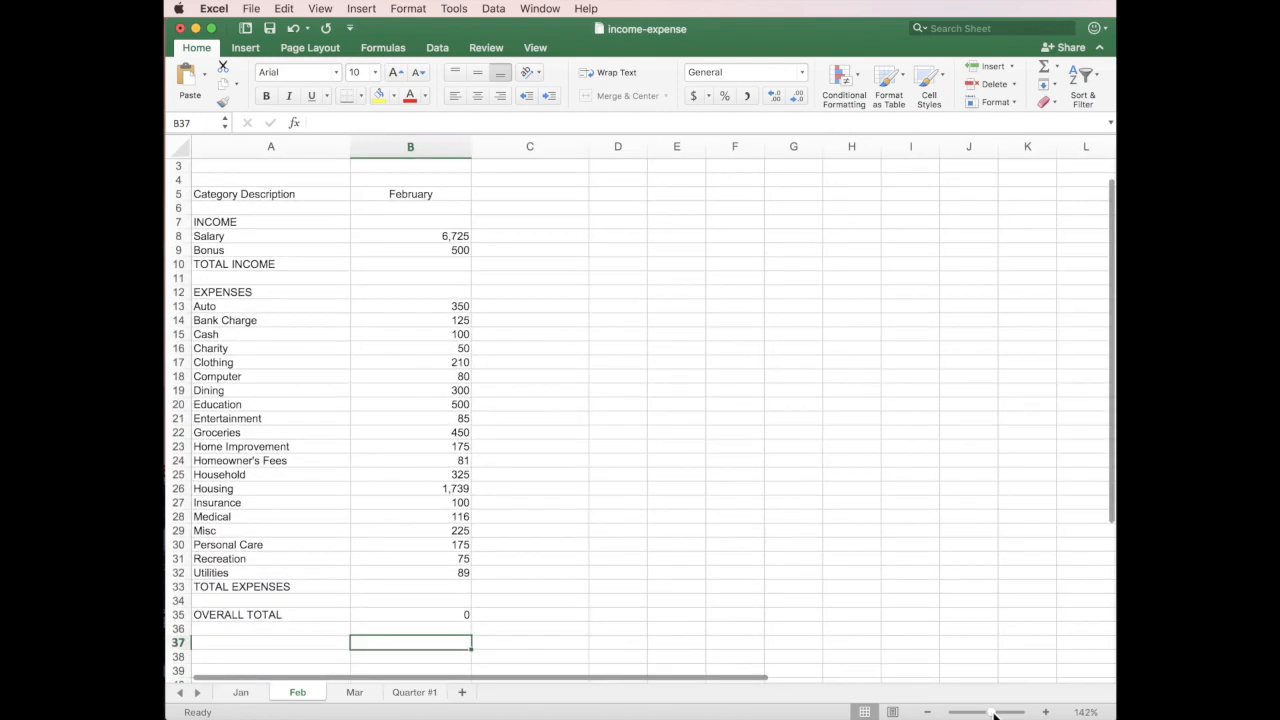
click(352, 694)
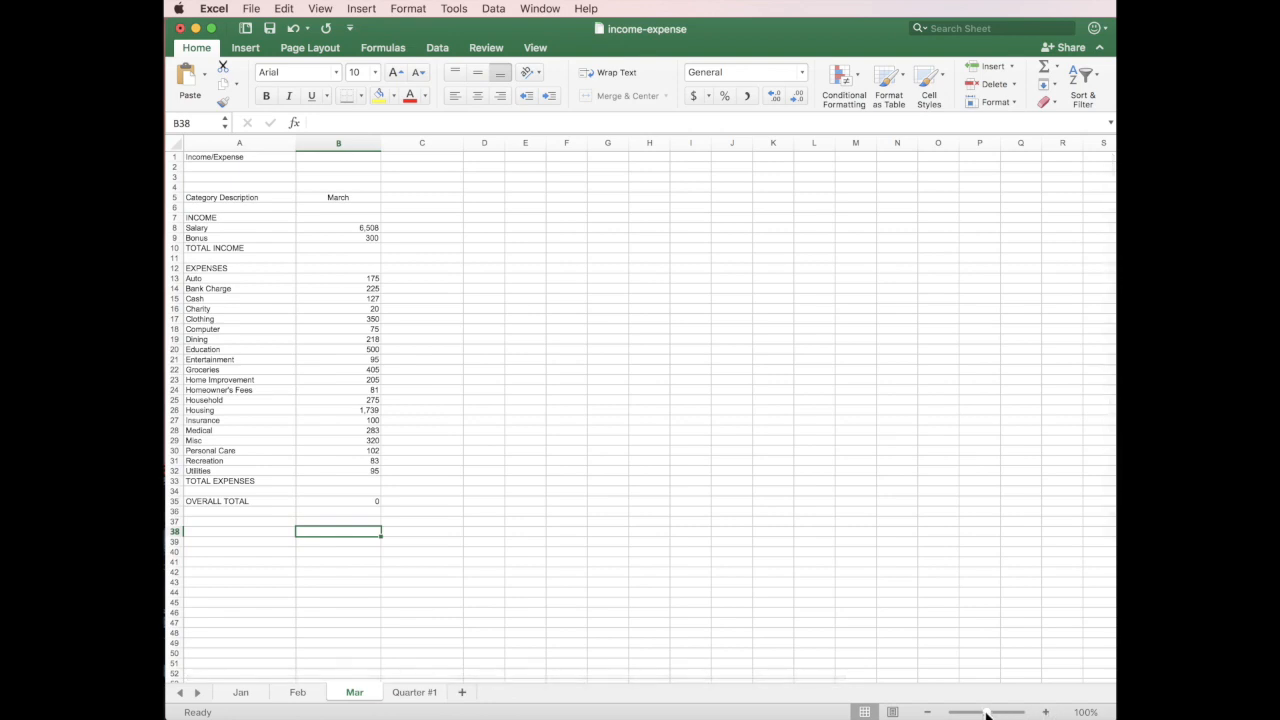
drag(986, 713, 991, 713)
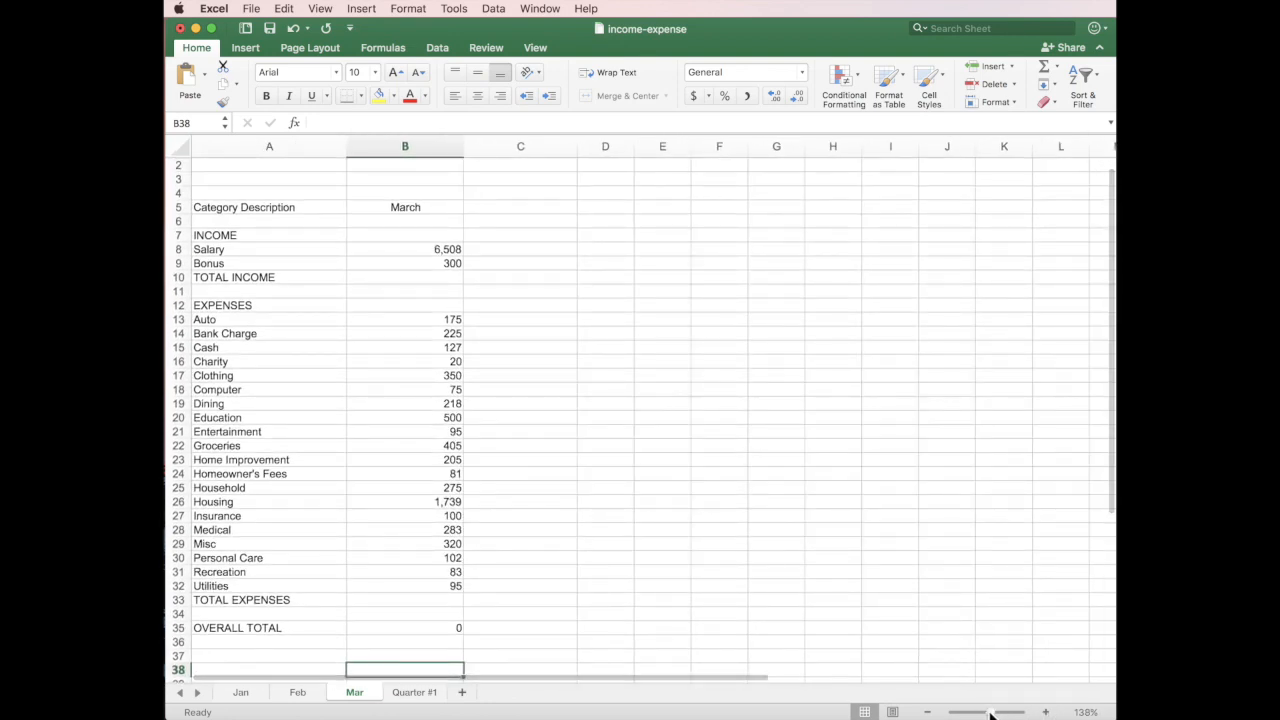
click(292, 694)
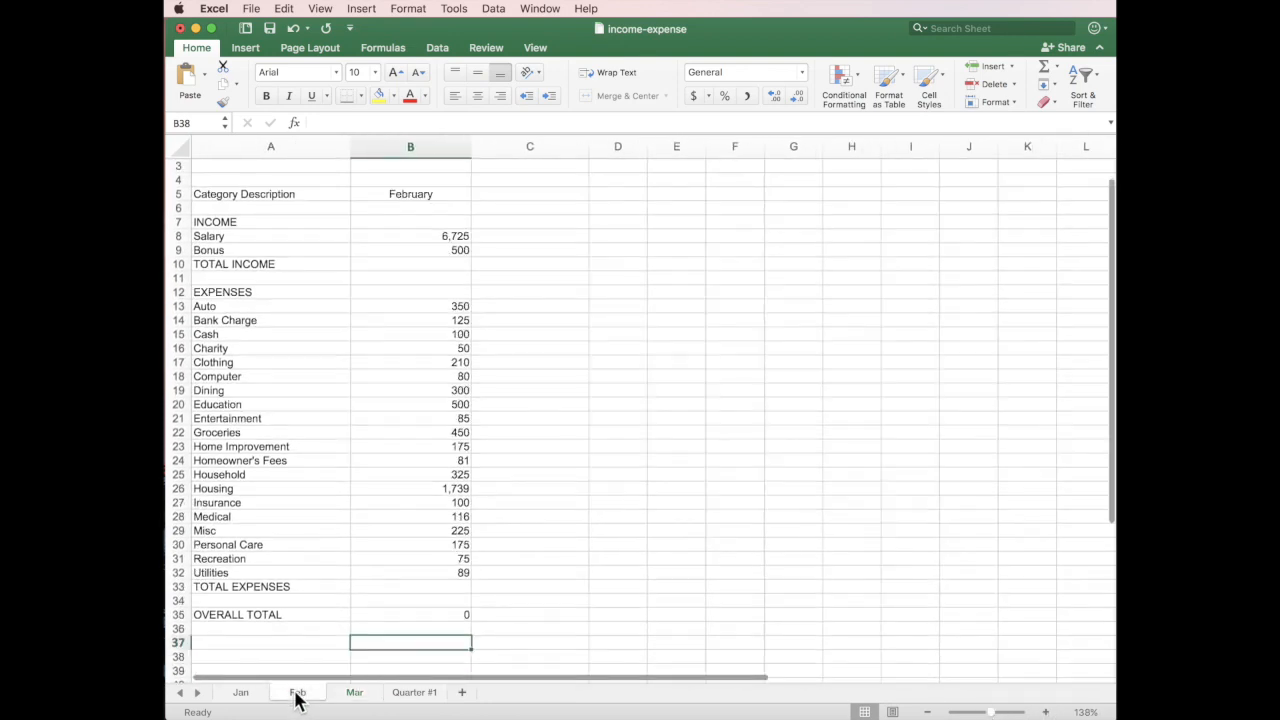
click(243, 694)
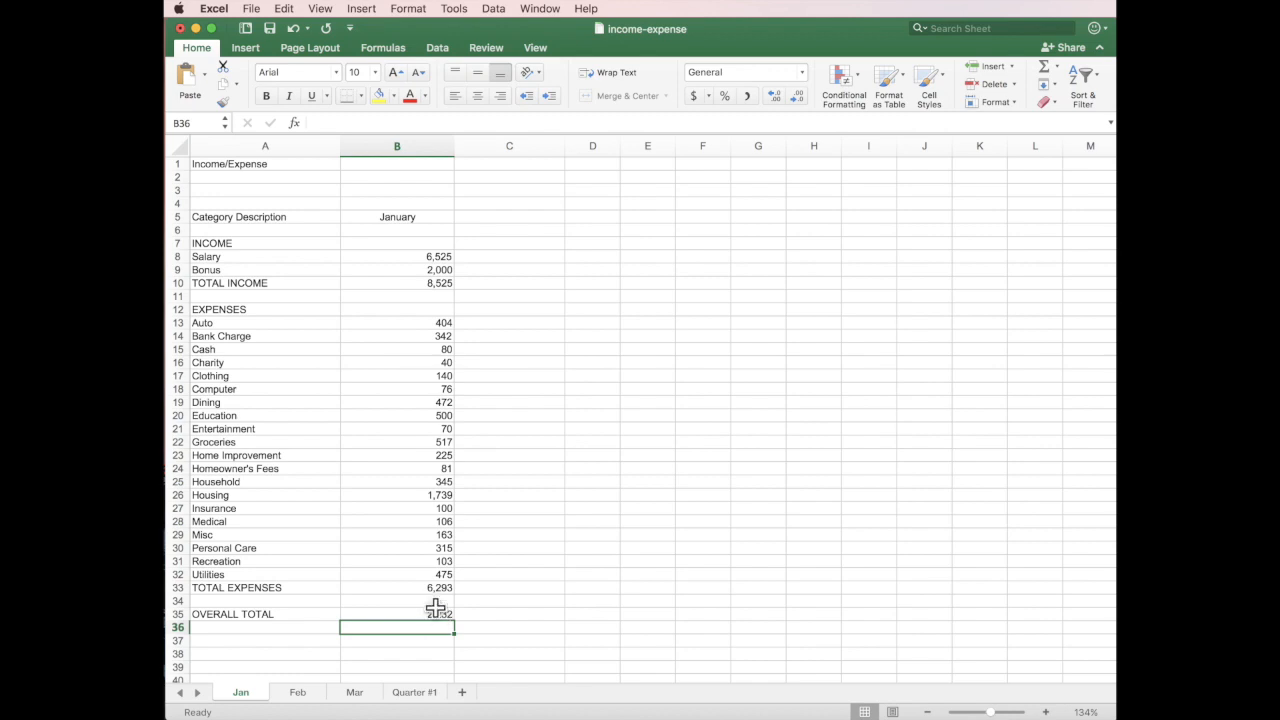
click(298, 692)
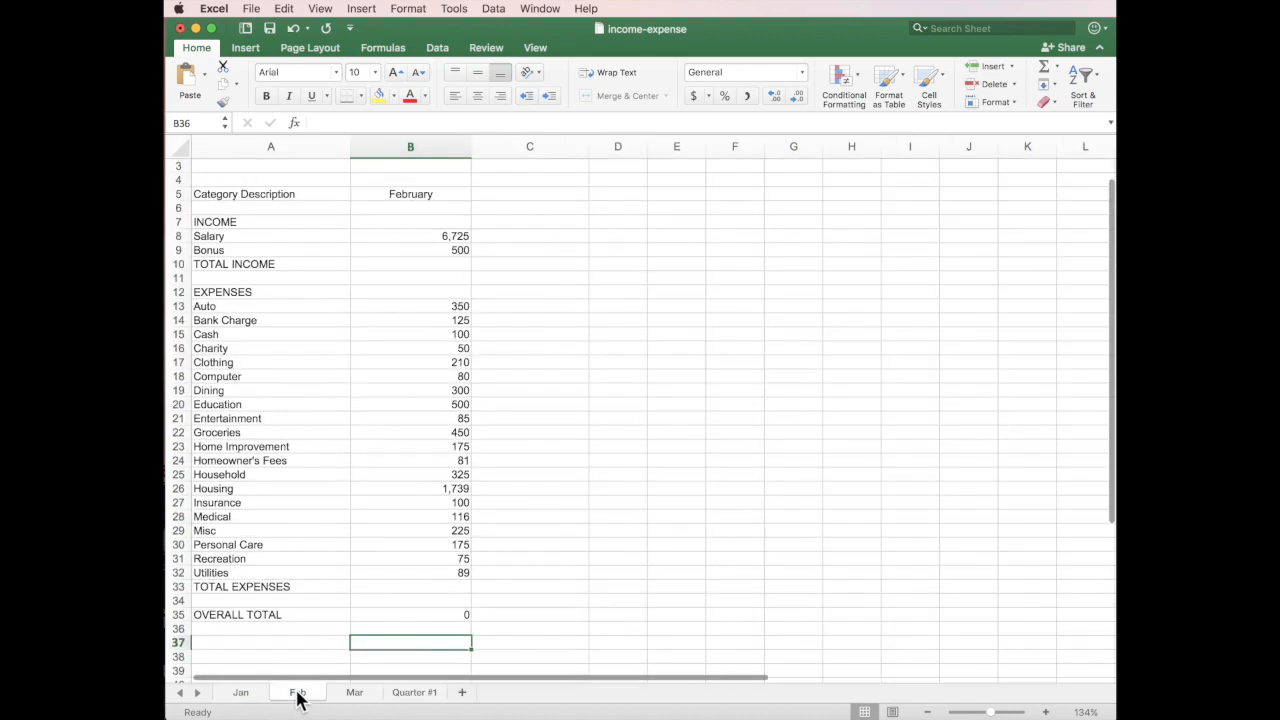
click(438, 262)
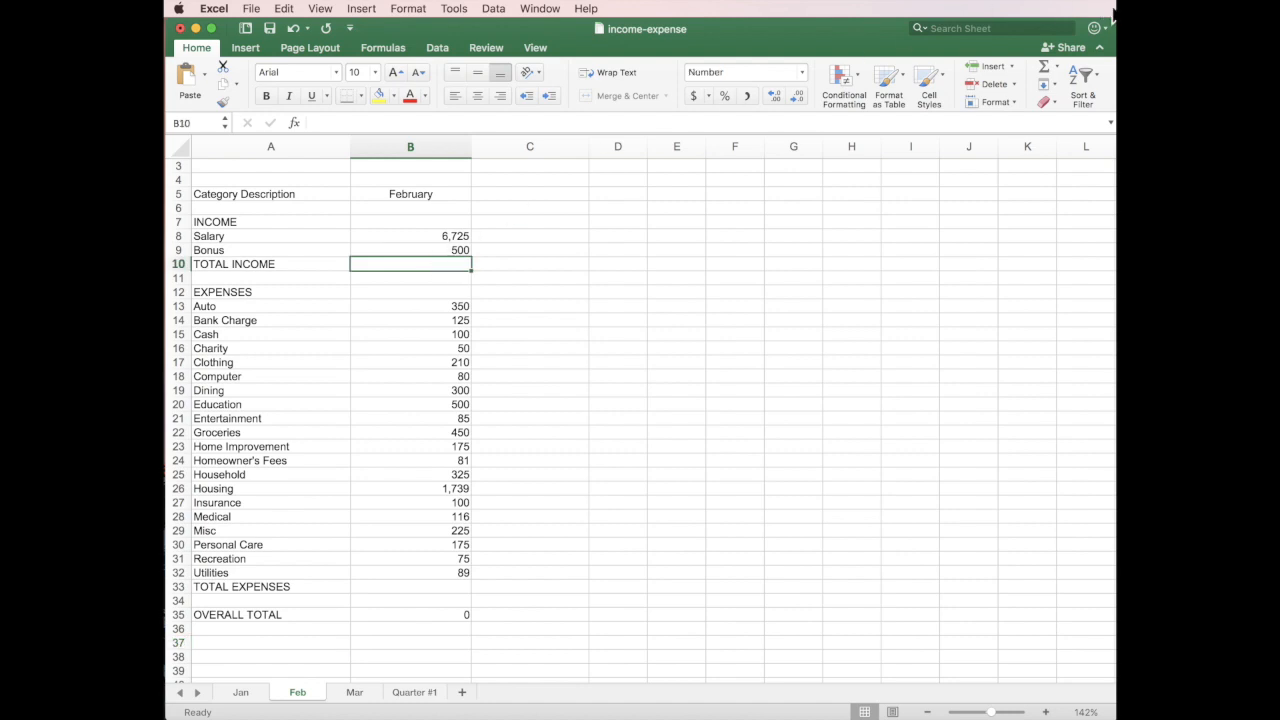
AutoSum February's TOTAL INCOME (7,225) and TOTAL EXPENSES (5,350), cancelling the stray row-11 sum.
click(1045, 77)
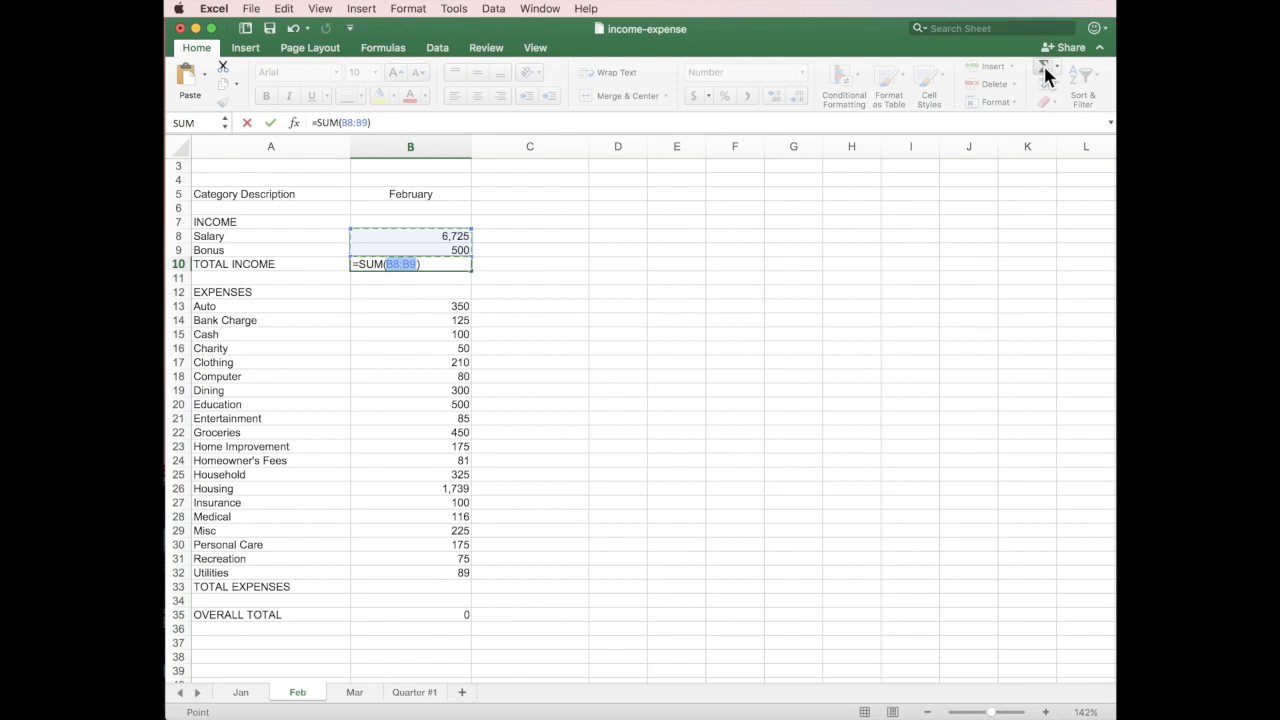
key(Return)
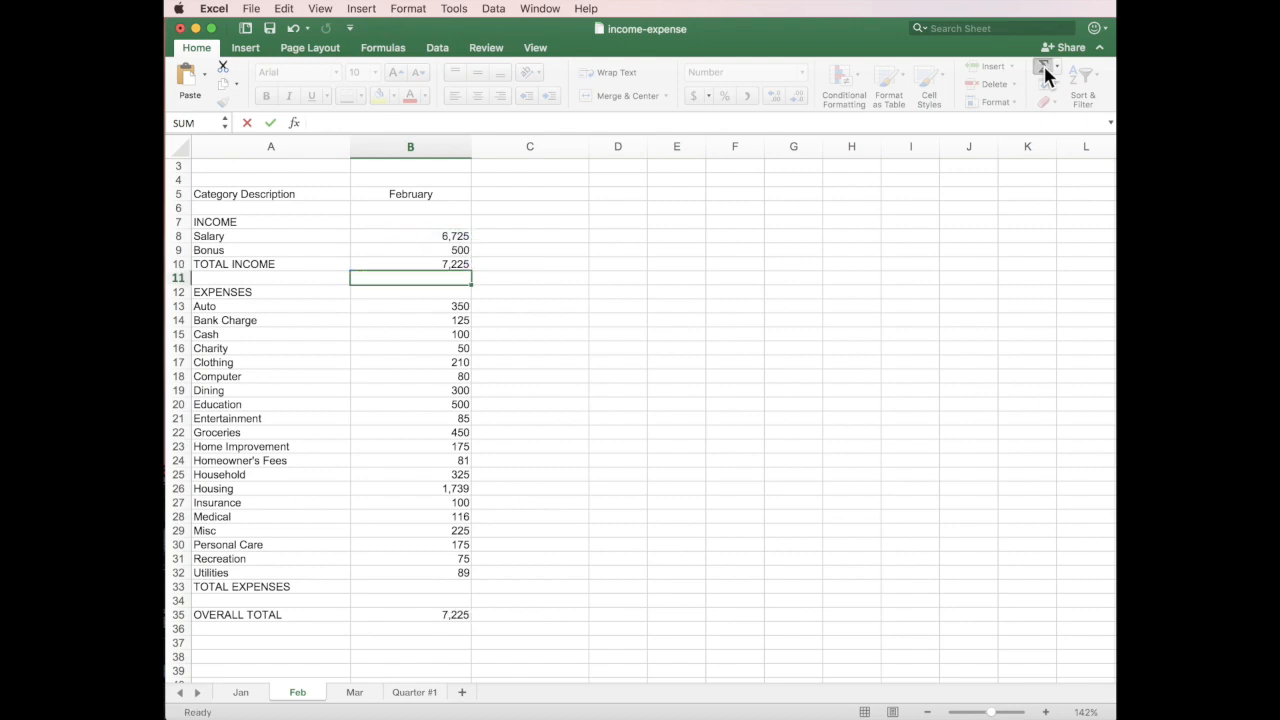
click(1044, 68)
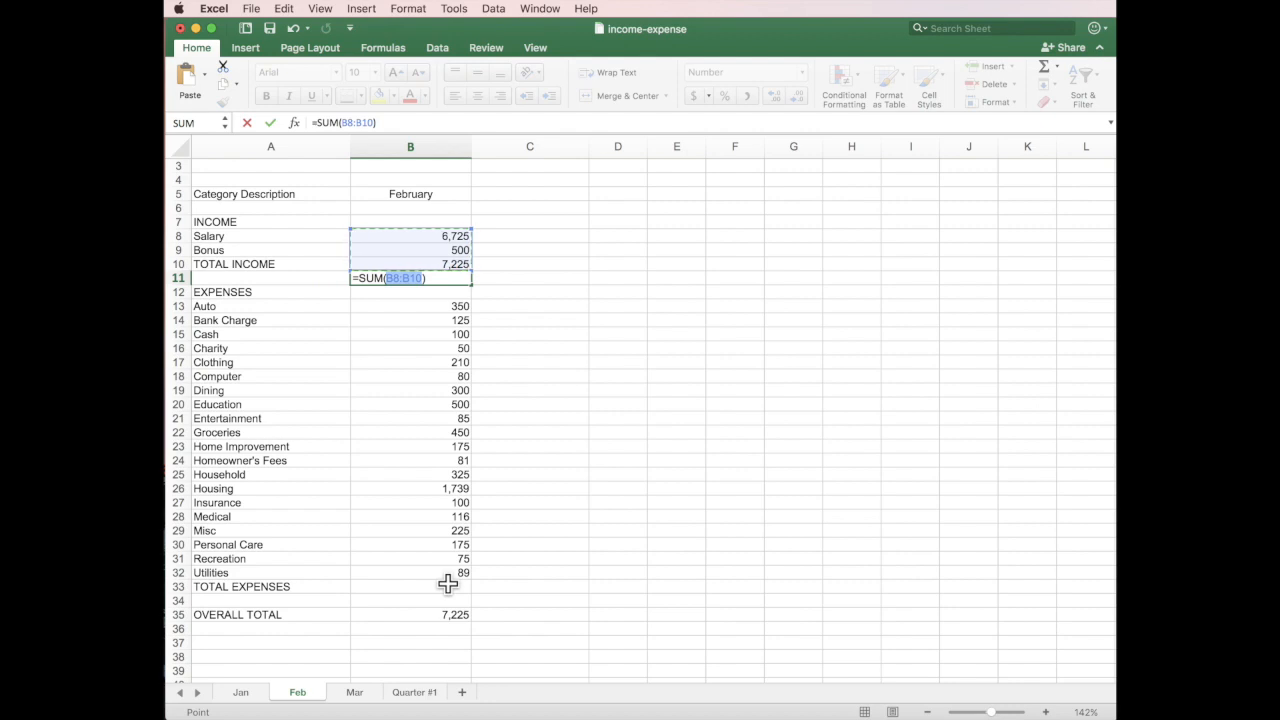
key(Escape)
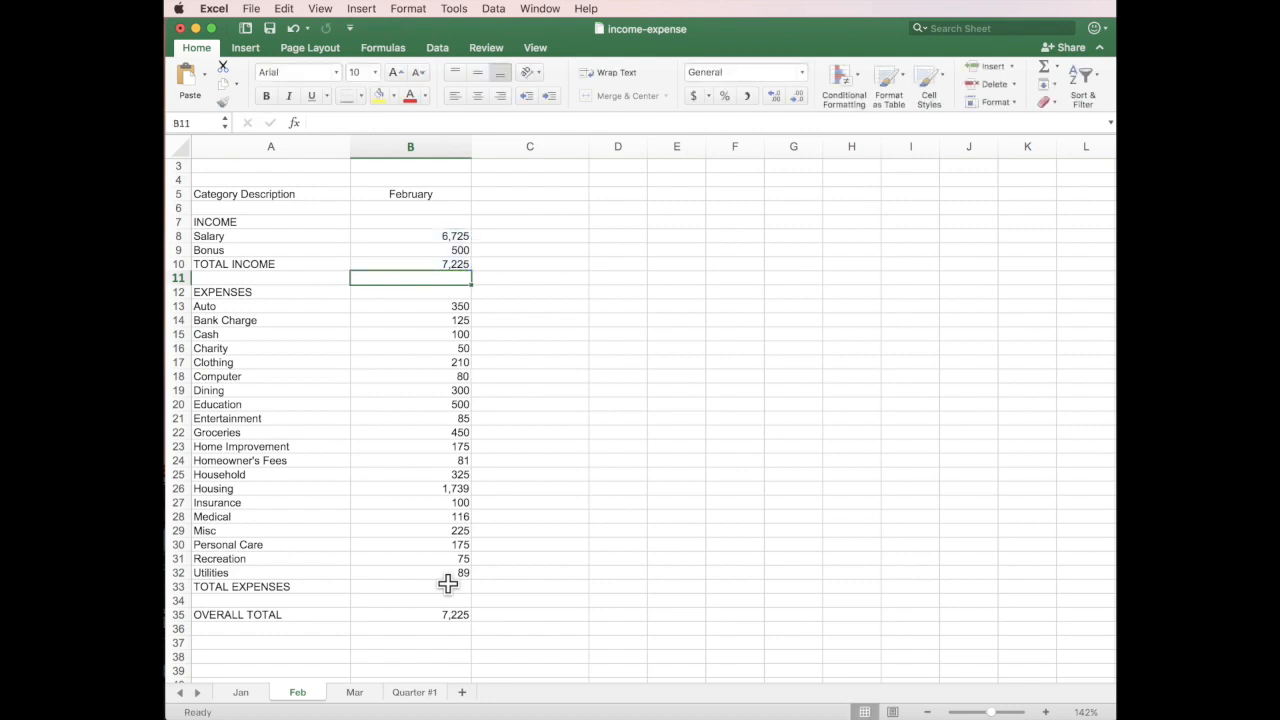
click(445, 586)
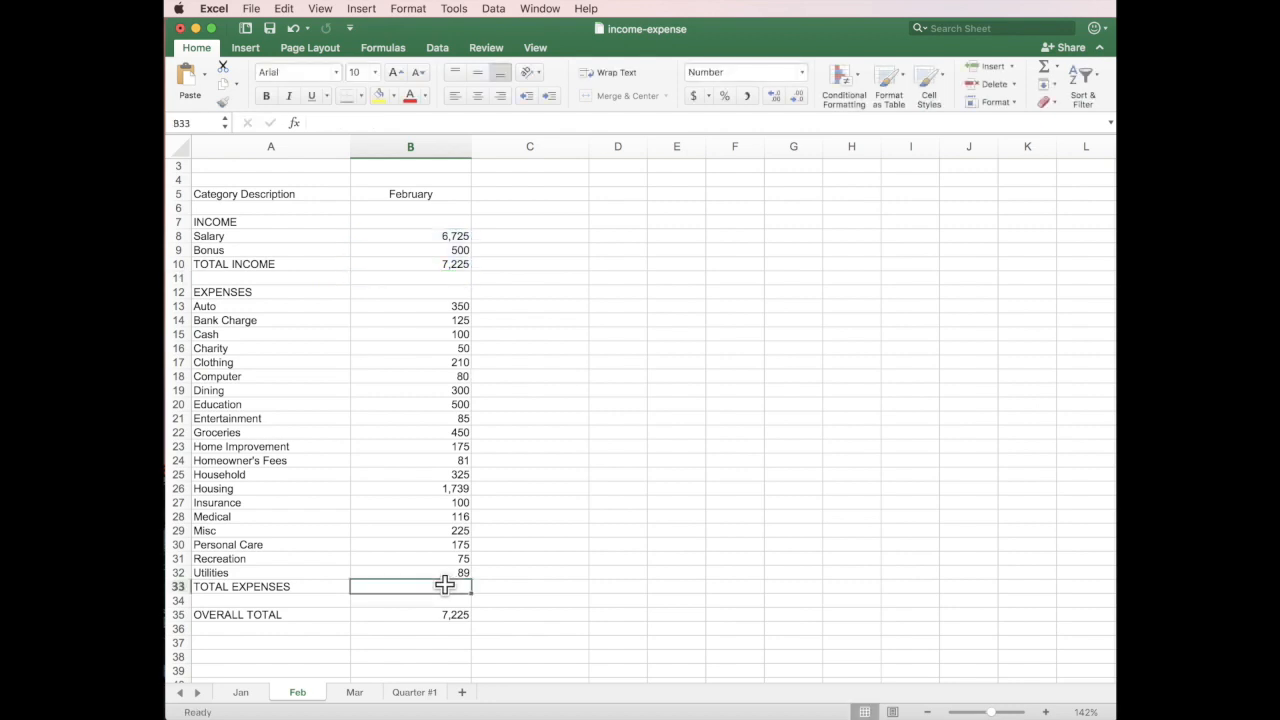
click(1046, 66)
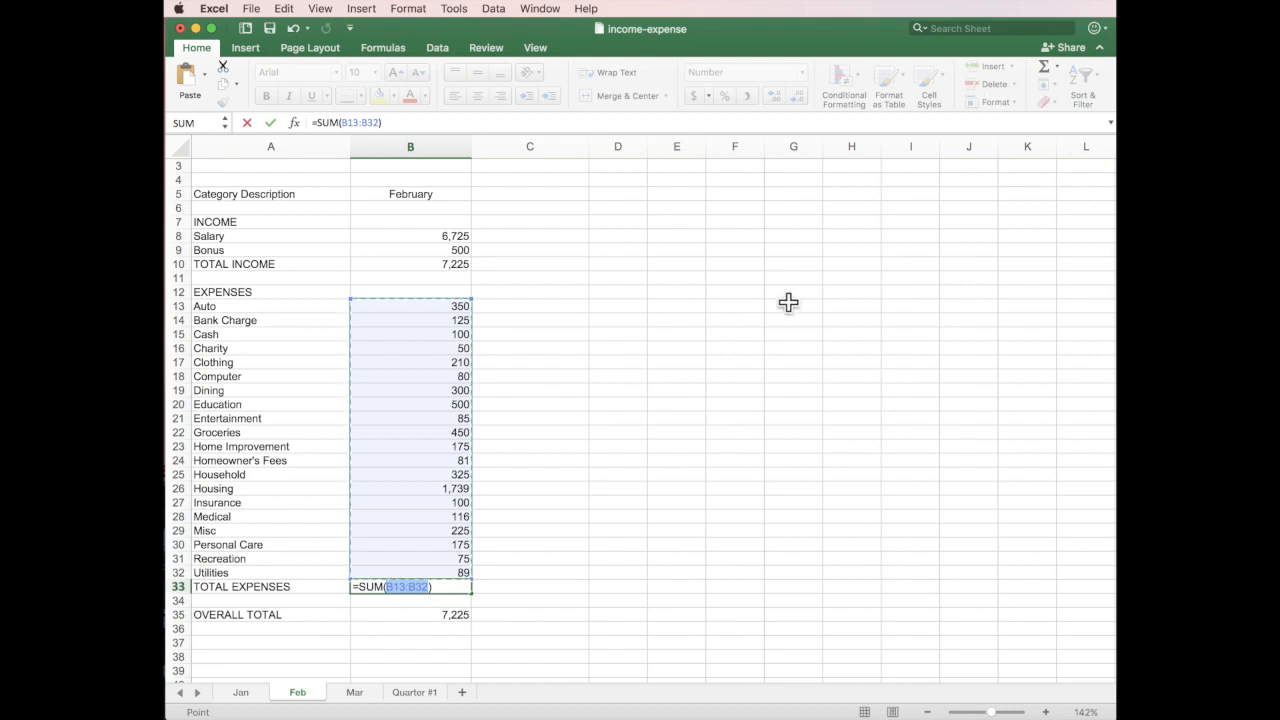
key(Return)
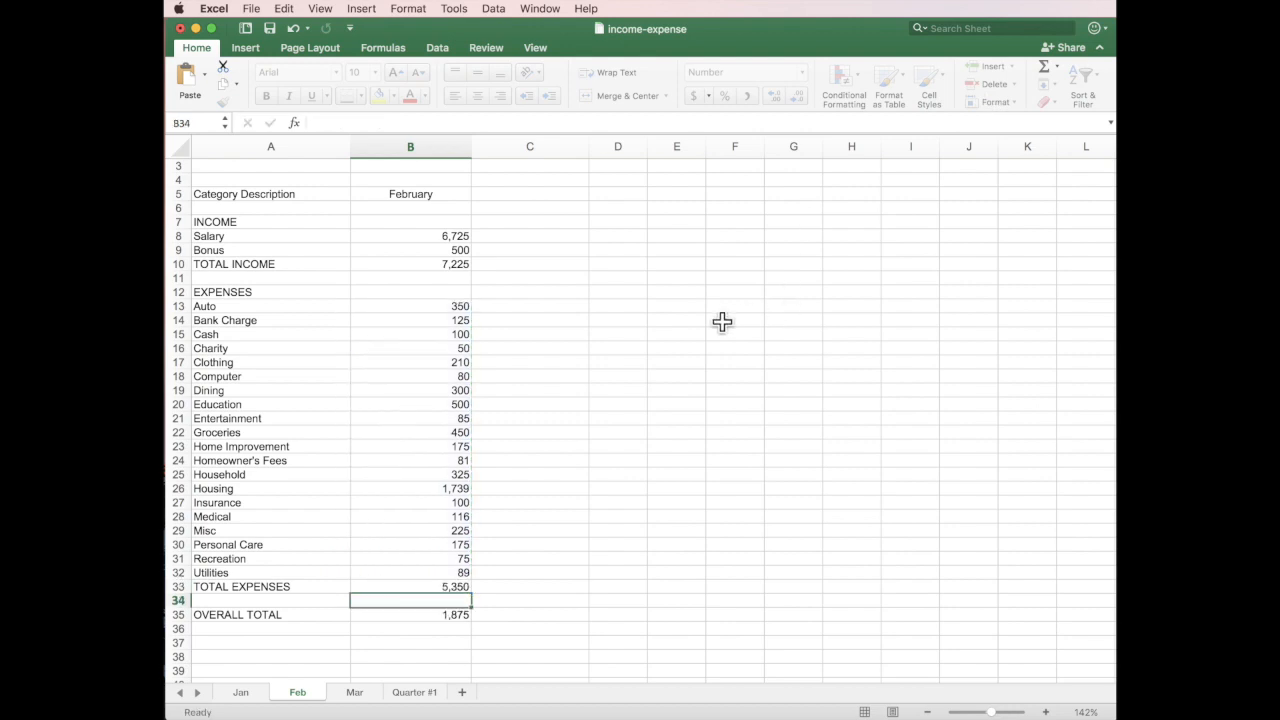
Enter =B10-B33 in B35 so February's OVERALL TOTAL shows 1,875.
click(453, 613)
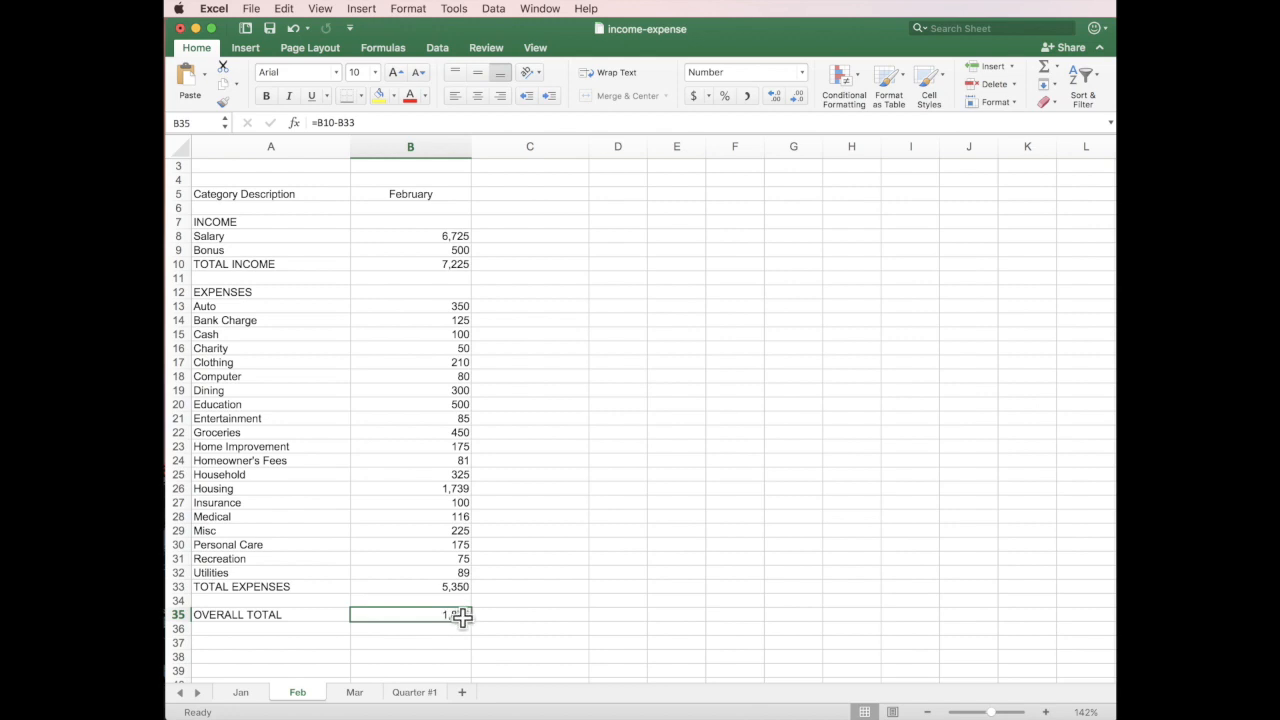
text(=)
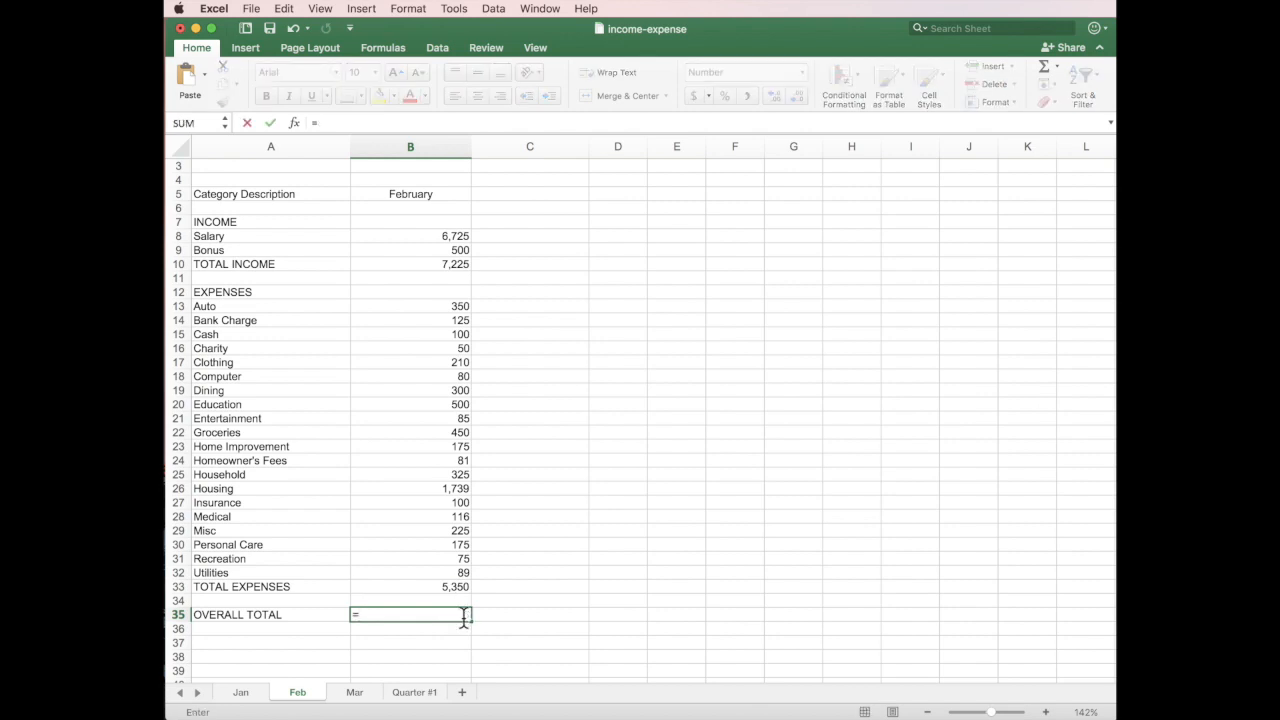
click(419, 262)
text(-)
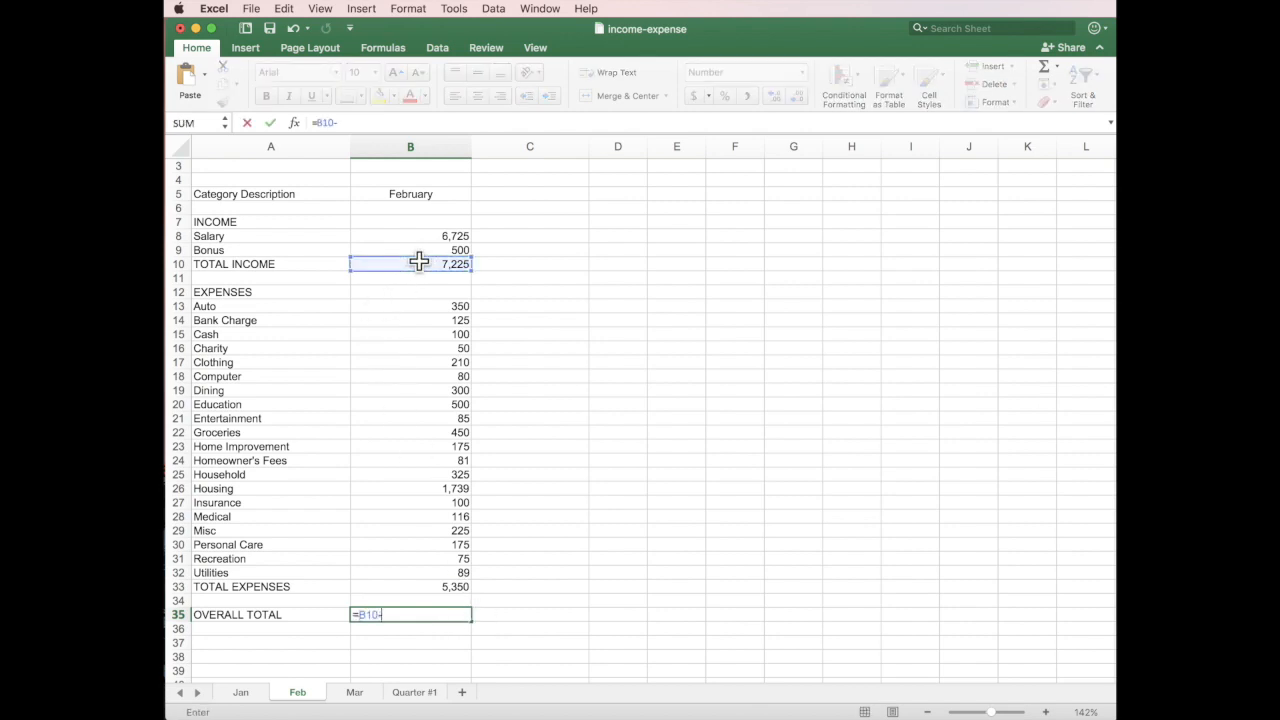
click(437, 586)
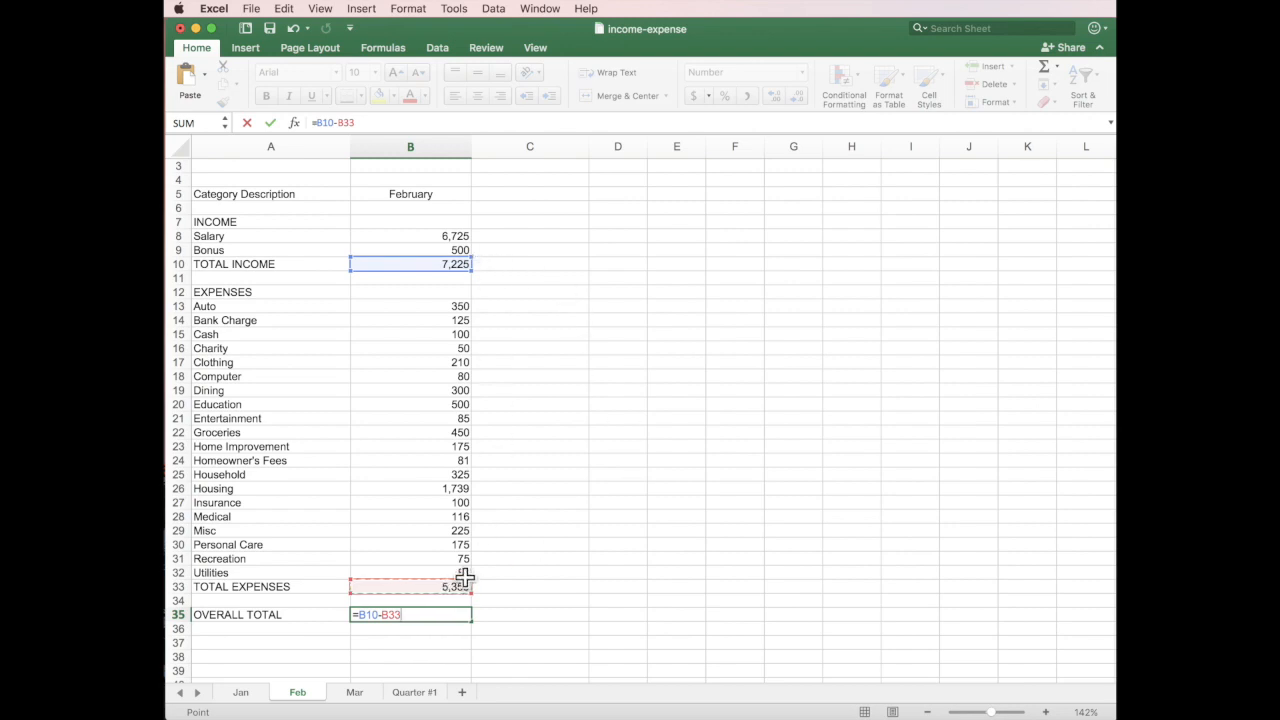
key(Return)
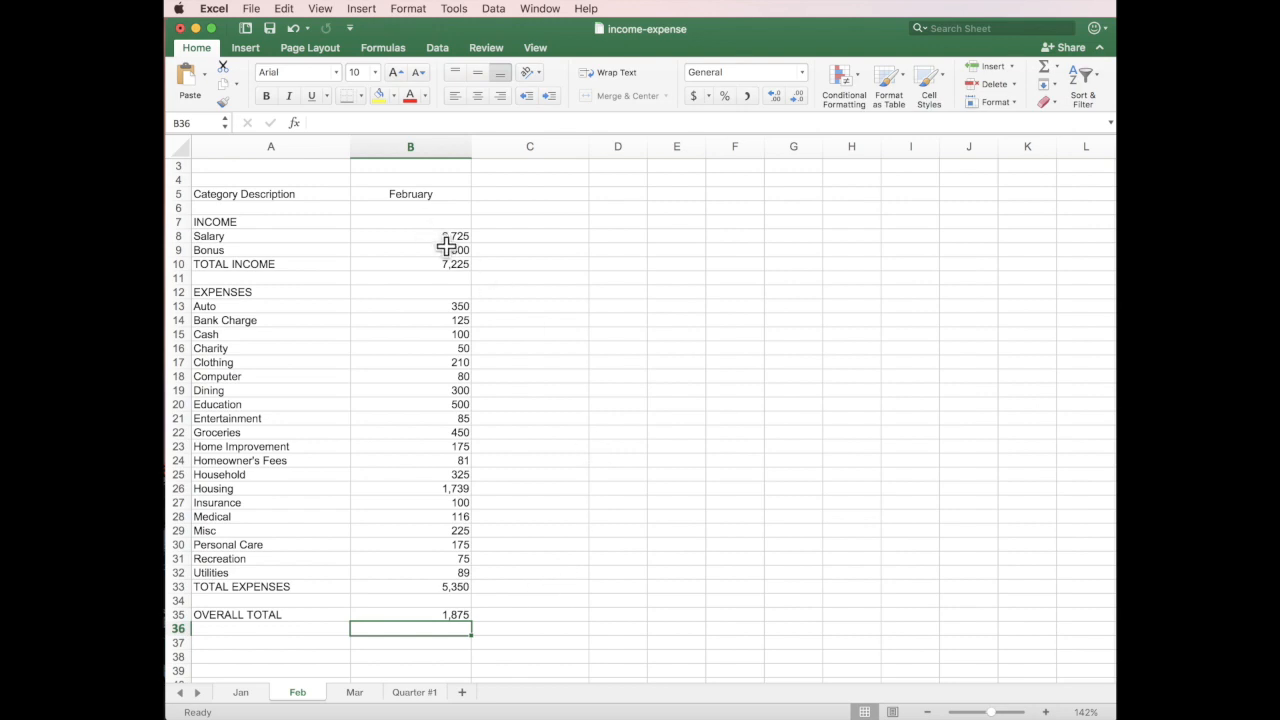
Change February's Bank Charge to 225 and Computer to 125, making totals 5,495 and 1,730.
click(445, 321)
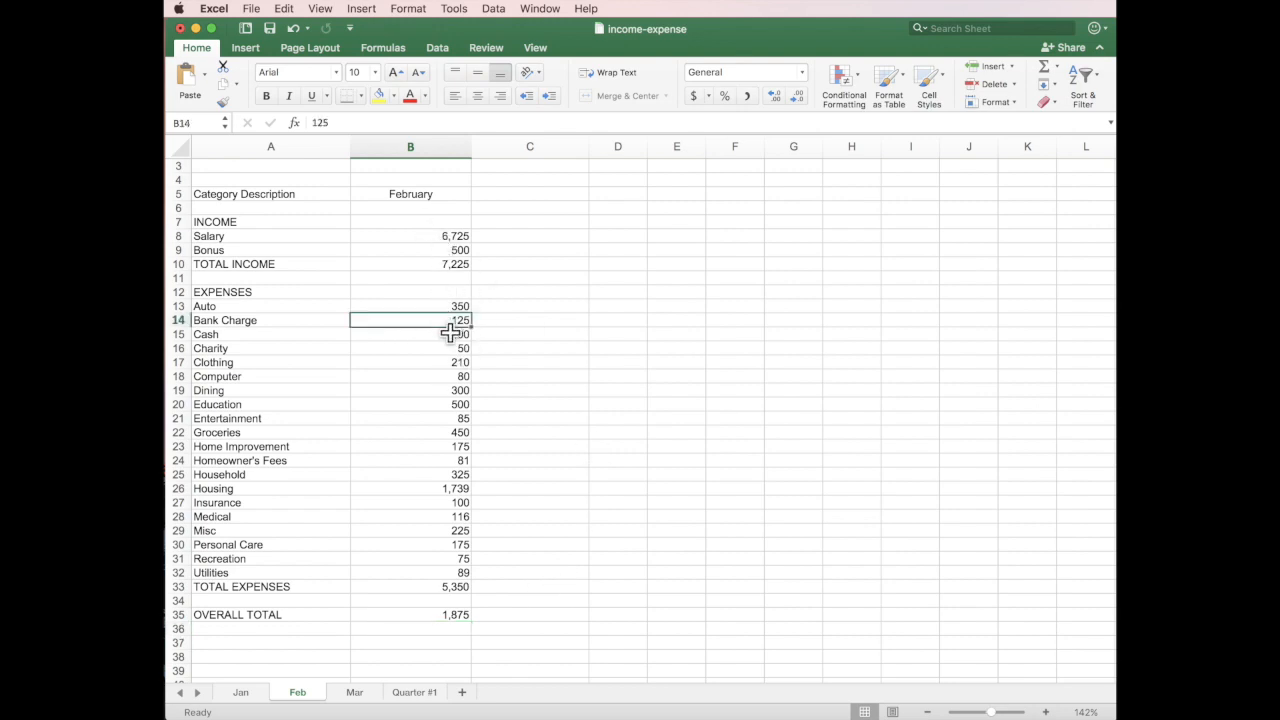
text(225)
key(Return)
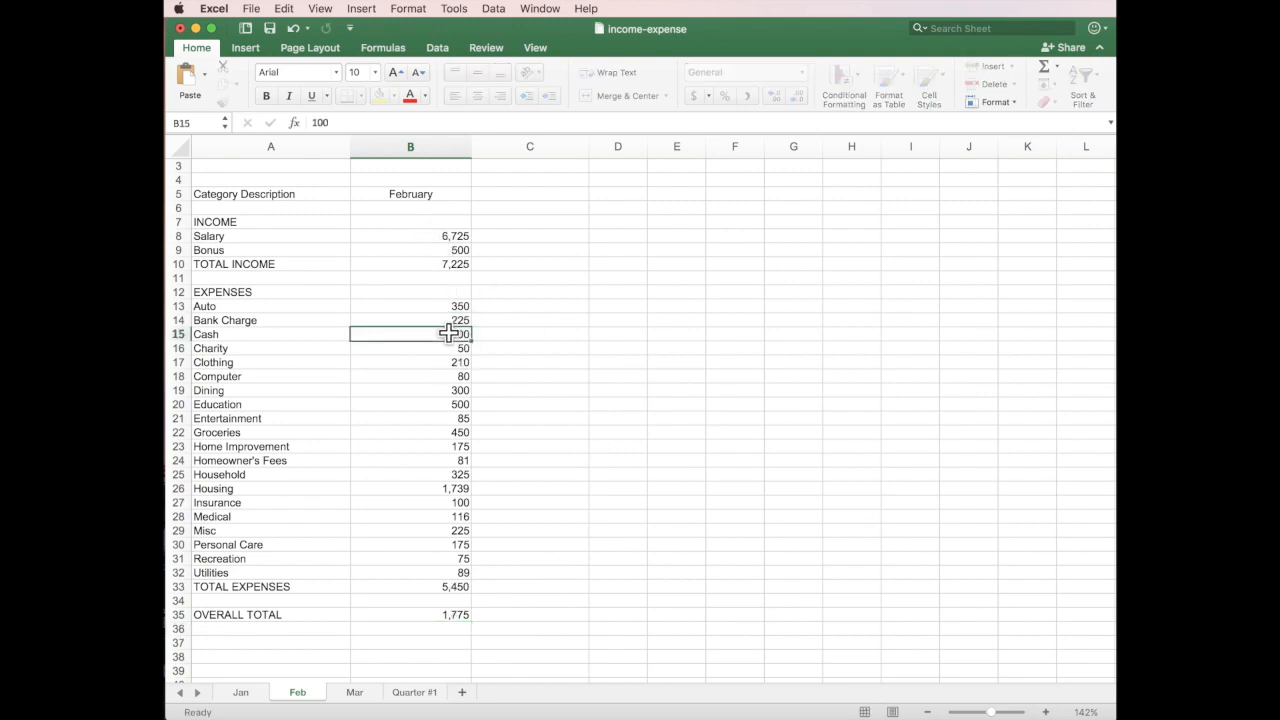
click(458, 376)
text(125)
key(Return)
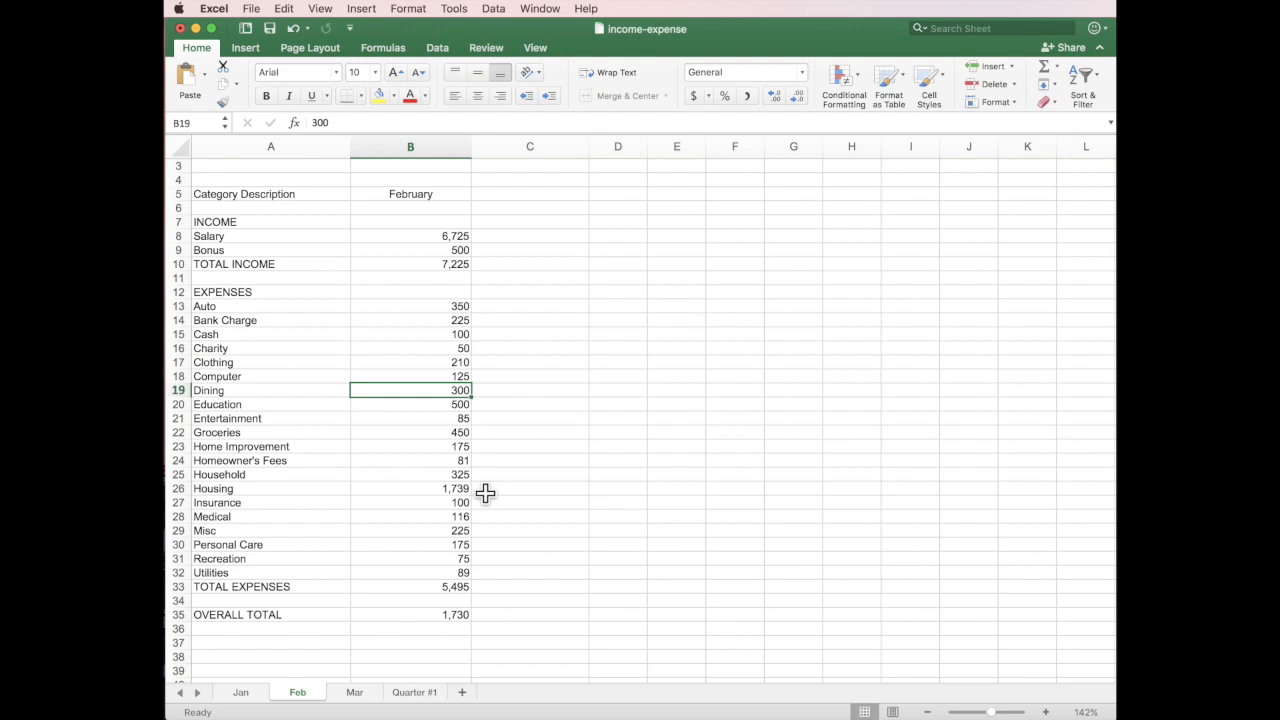
click(354, 692)
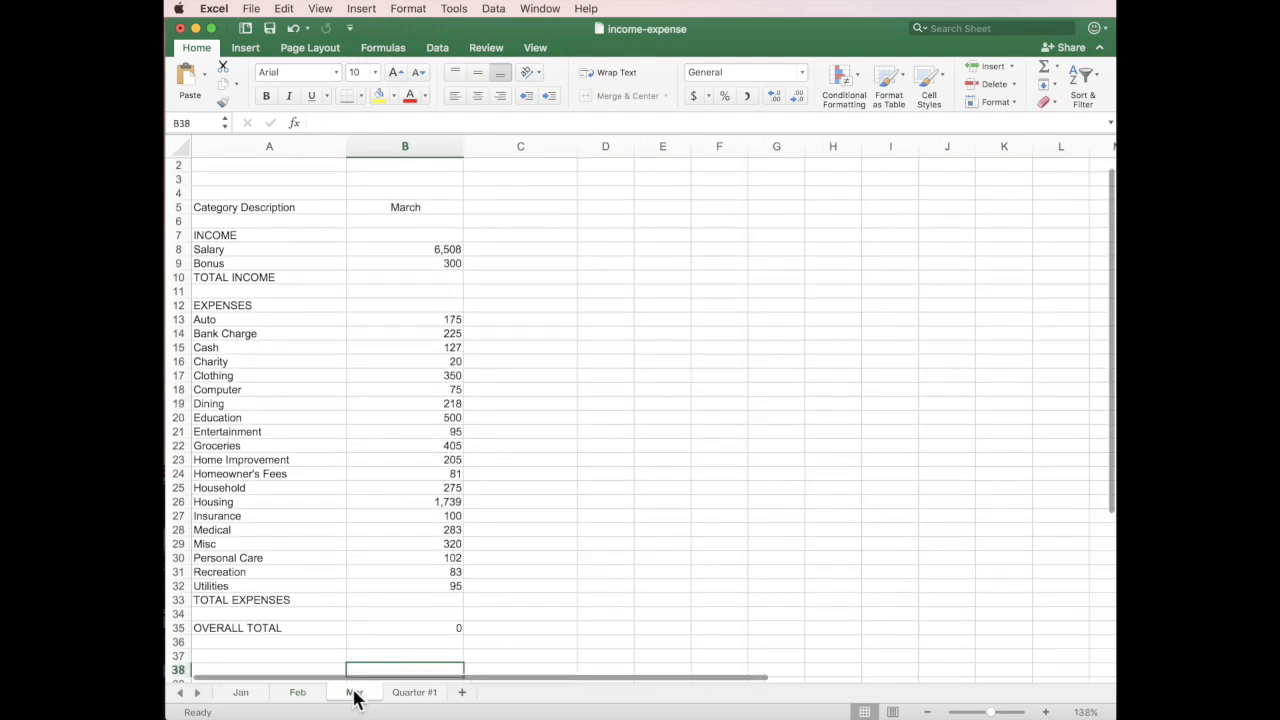
Clear B35 and AutoSum March's TOTAL INCOME (6,808) and TOTAL EXPENSES (5,473).
click(434, 628)
key(Delete)
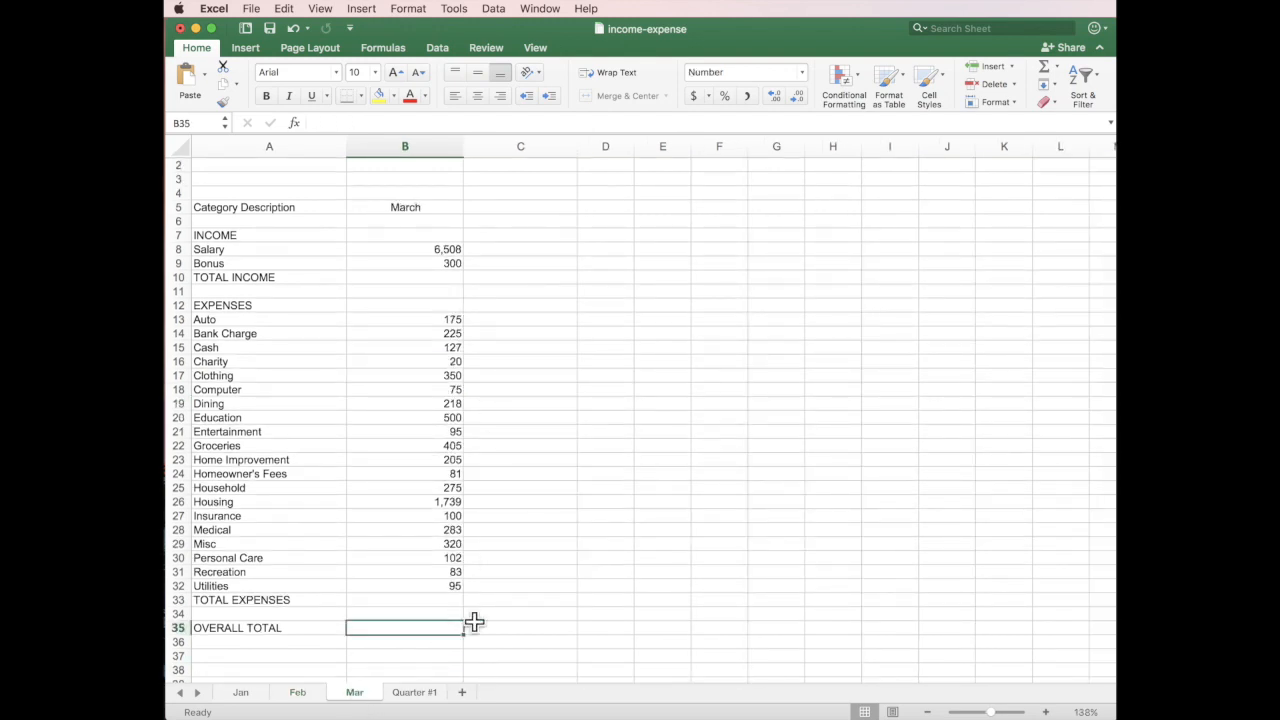
click(441, 278)
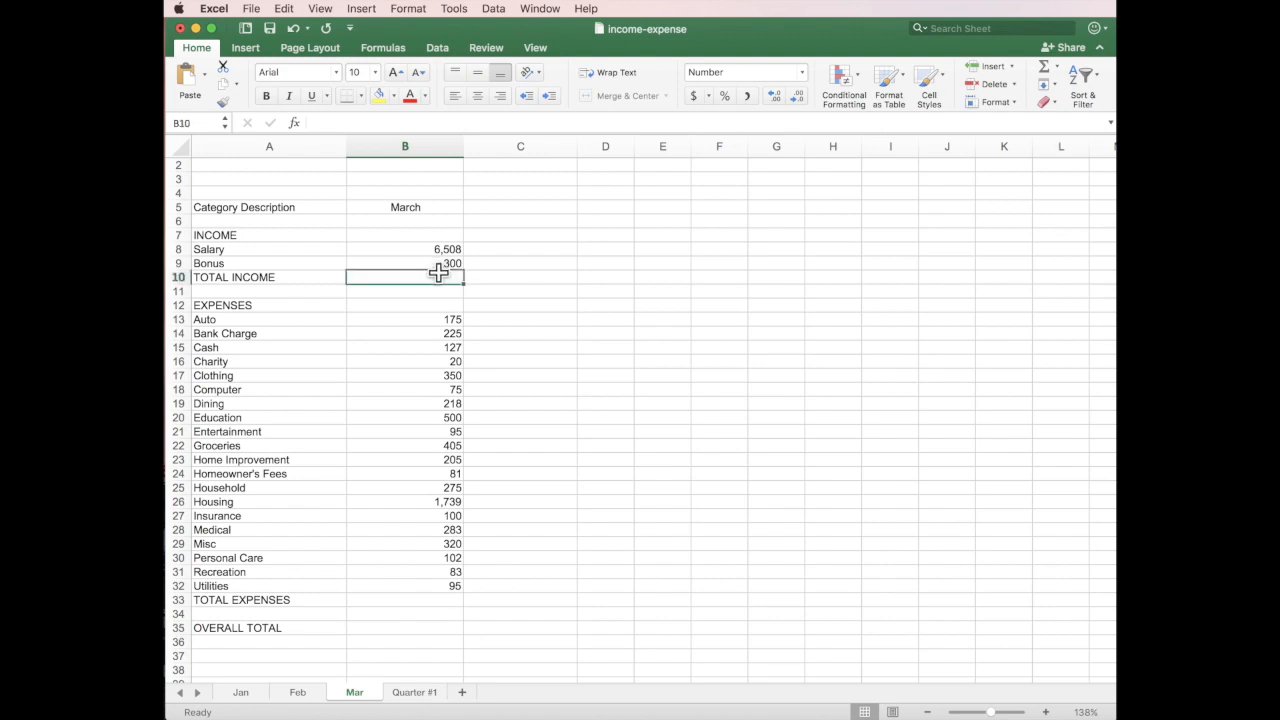
click(1043, 68)
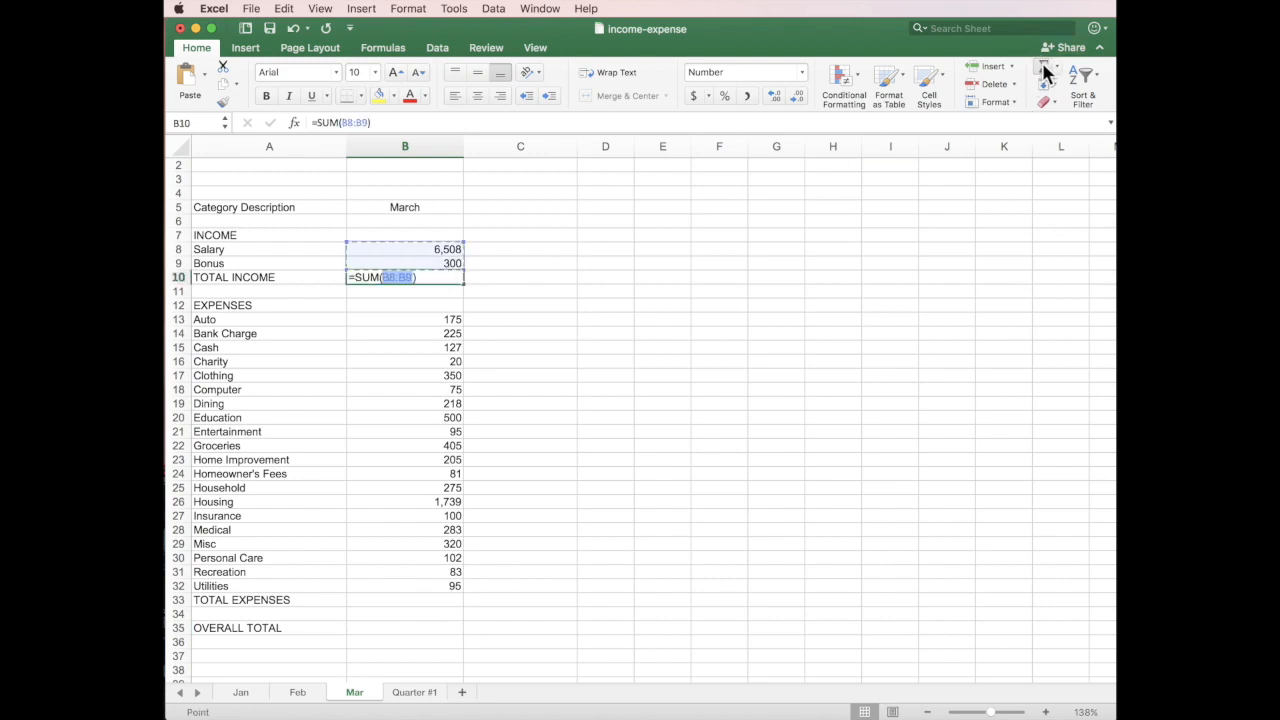
key(Return)
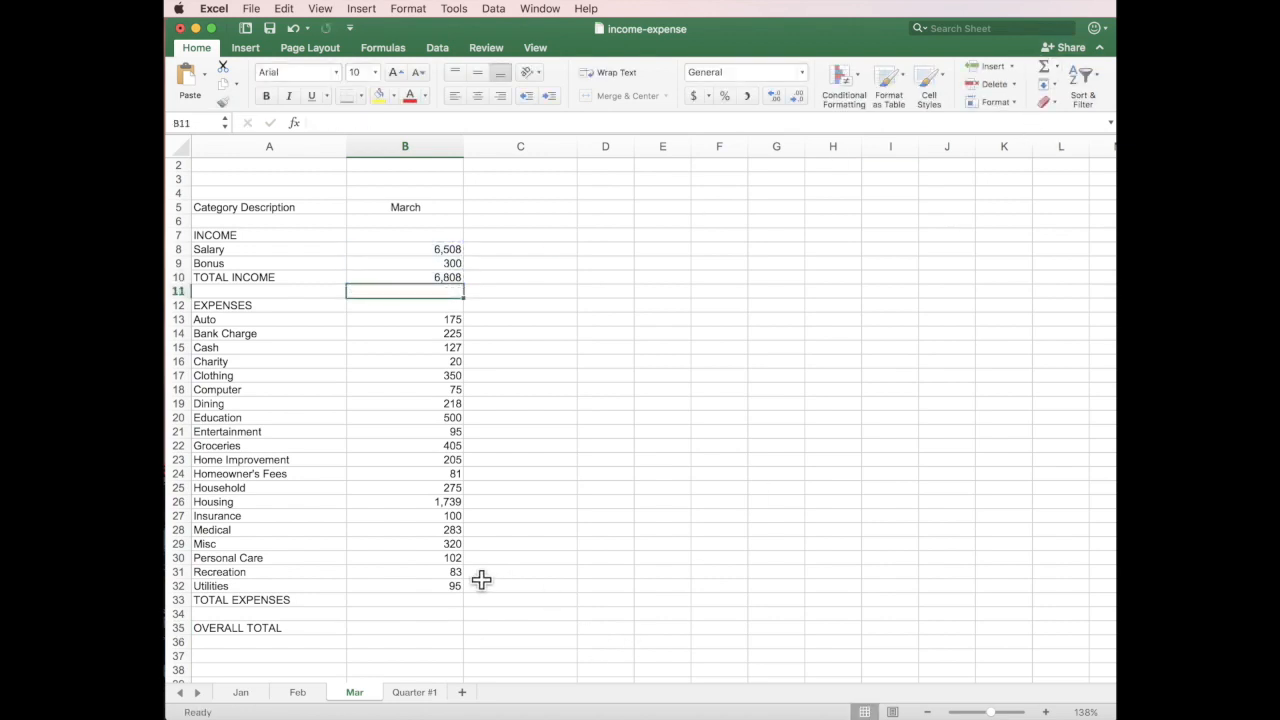
click(441, 600)
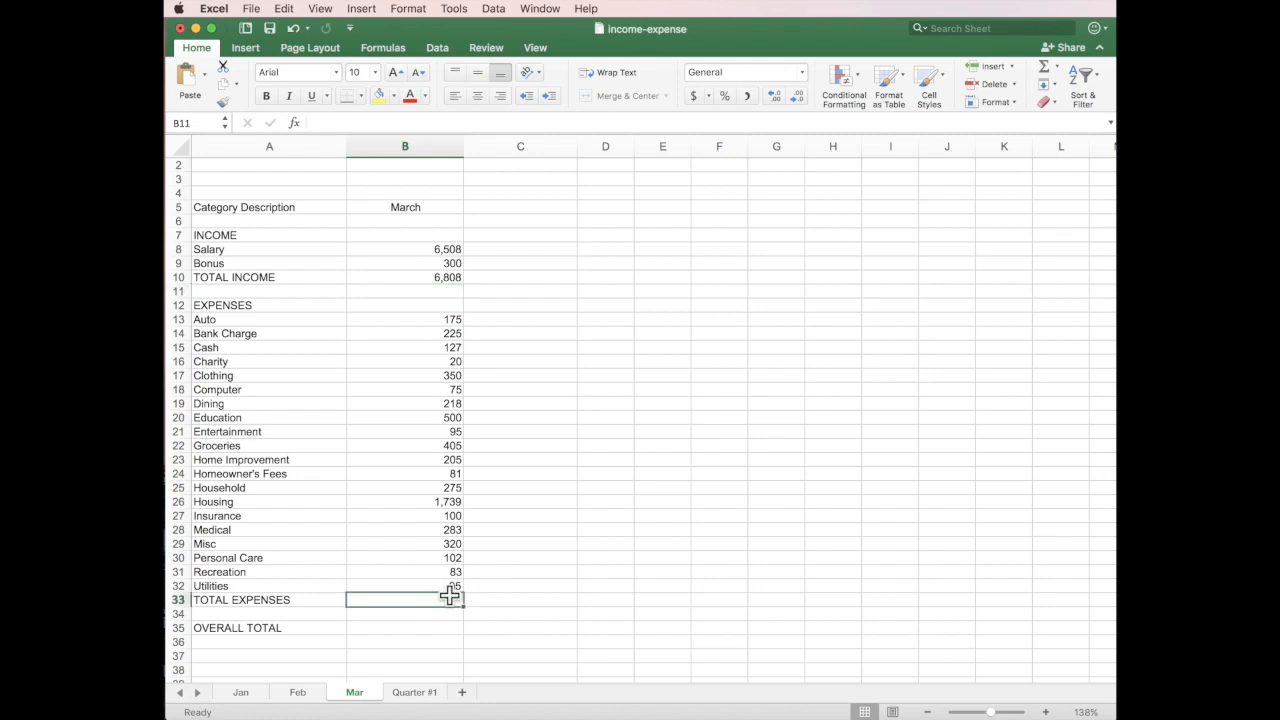
click(1043, 62)
key(Return)
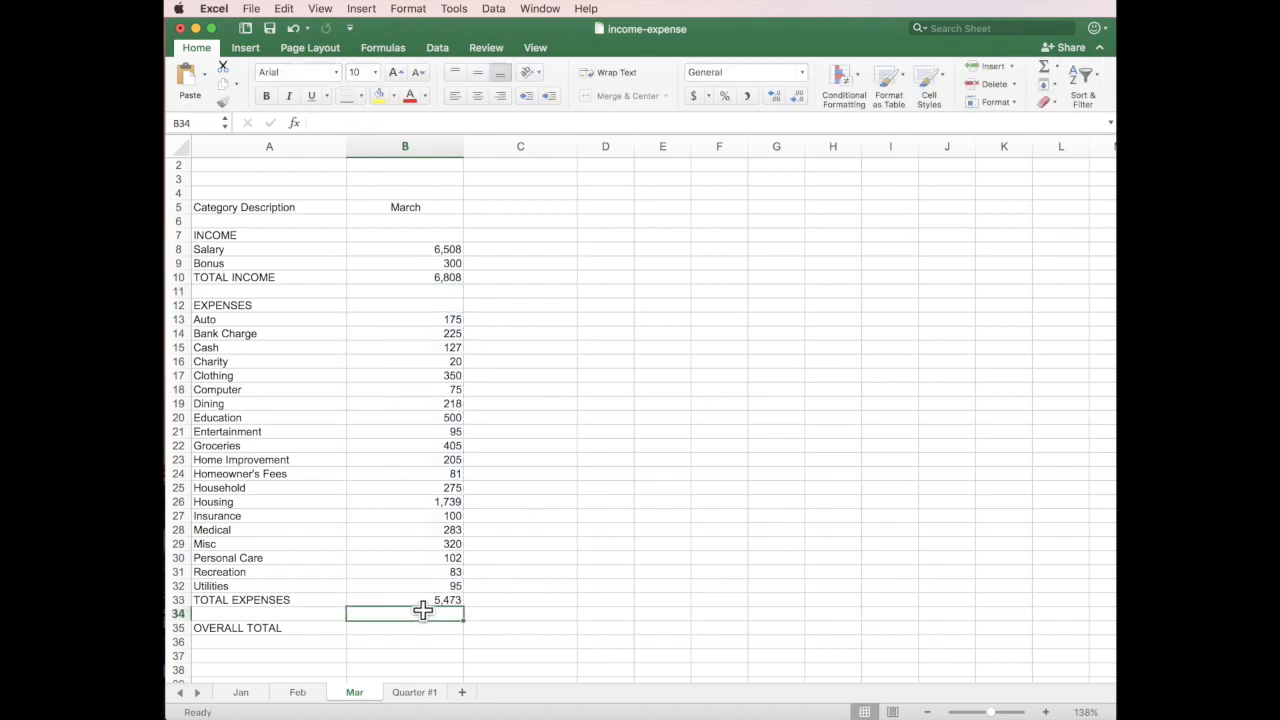
Enter =B10-B33 in B35 so March's OVERALL TOTAL shows 1,335.
click(417, 628)
text(=)
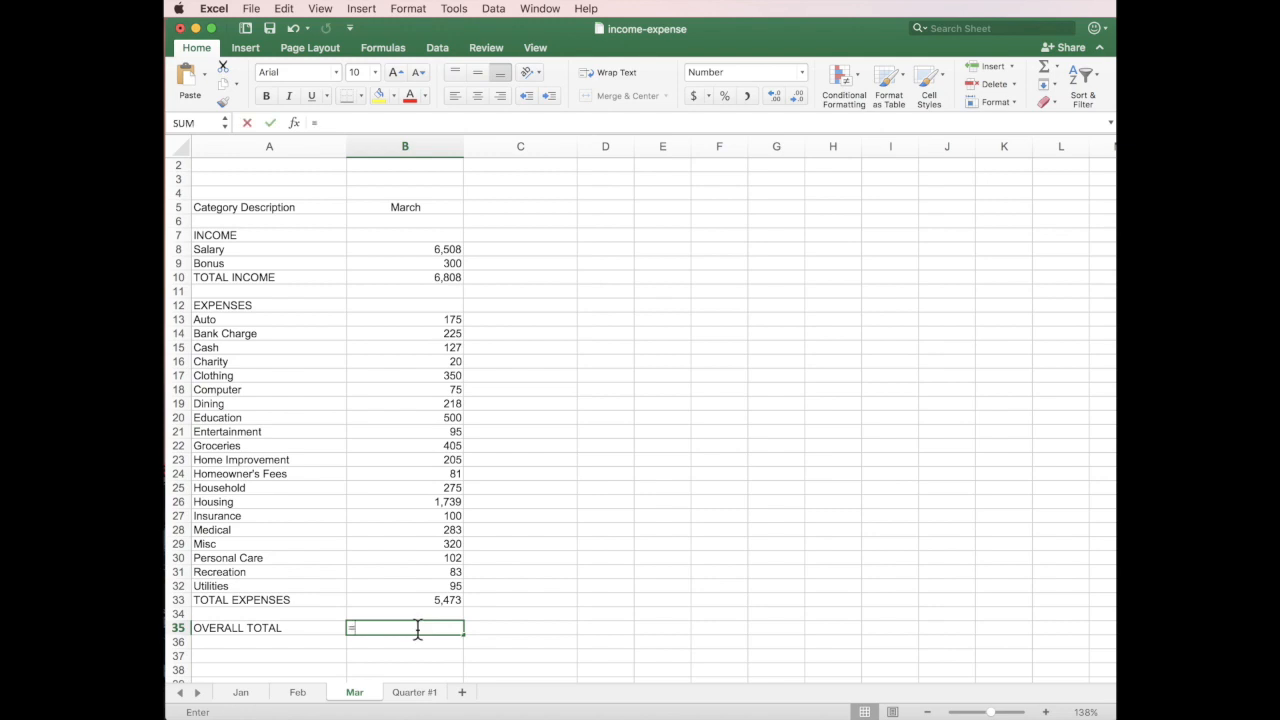
click(435, 277)
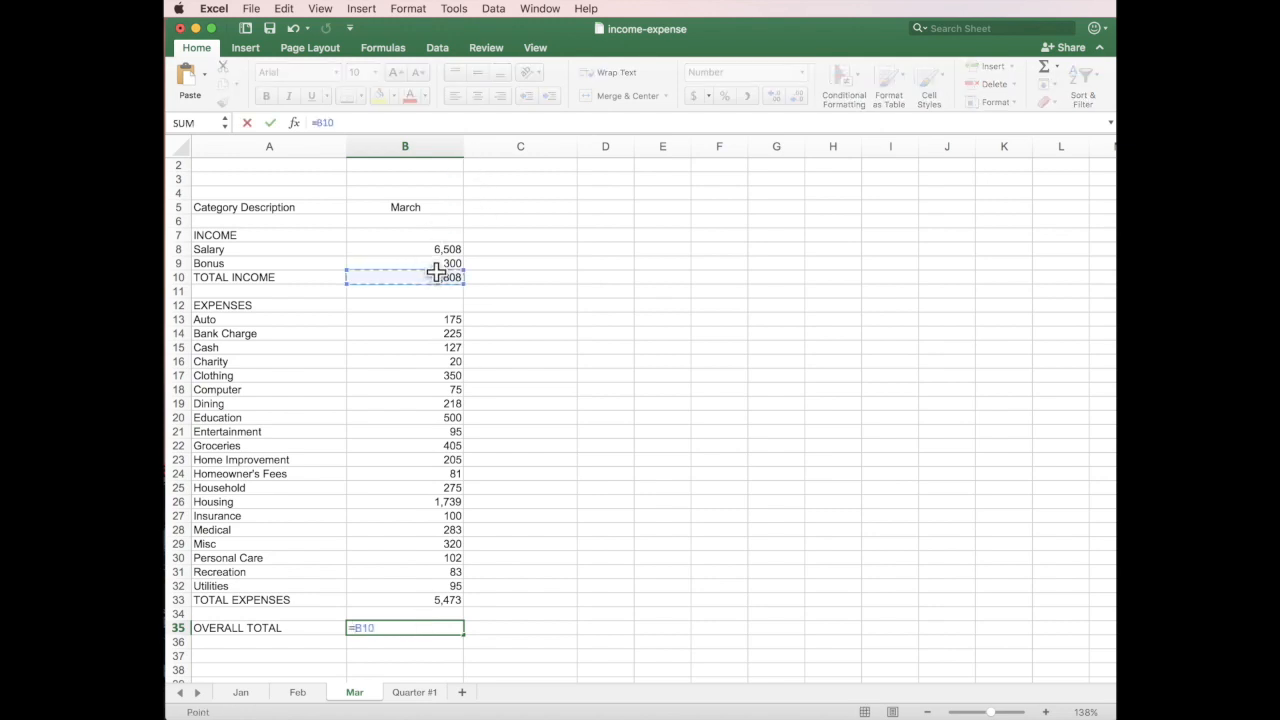
text(-)
click(417, 598)
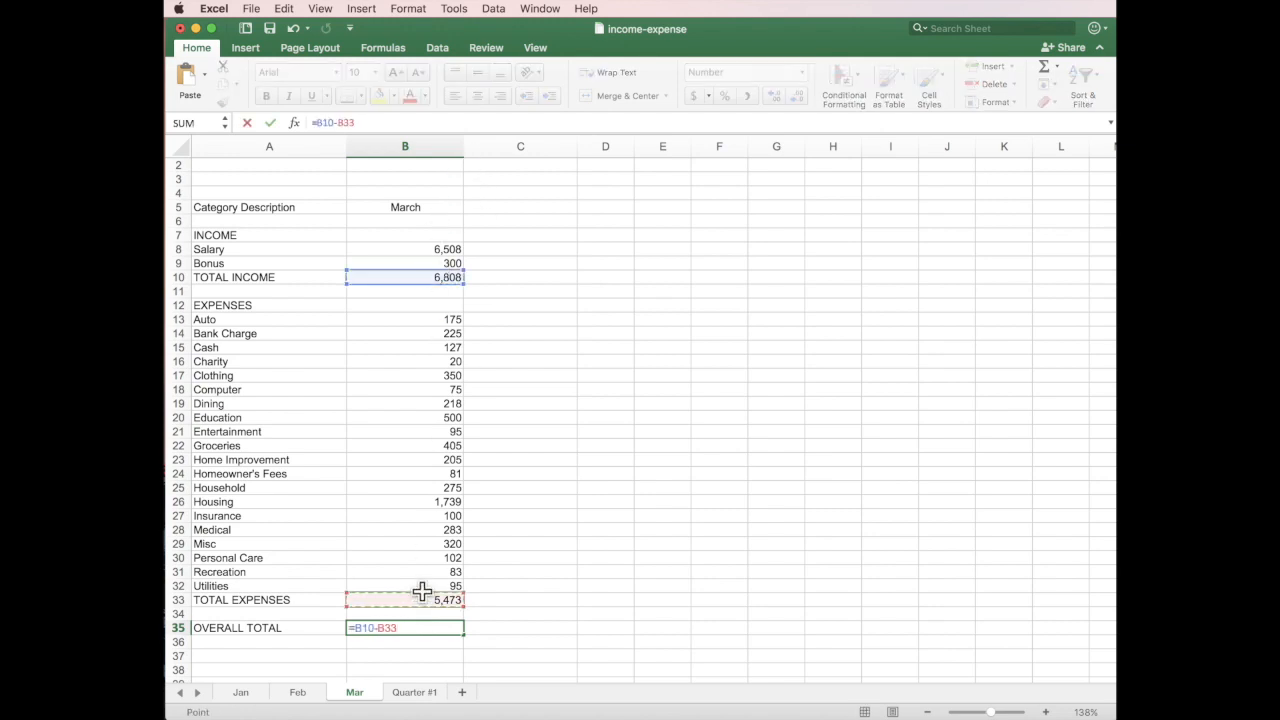
key(Return)
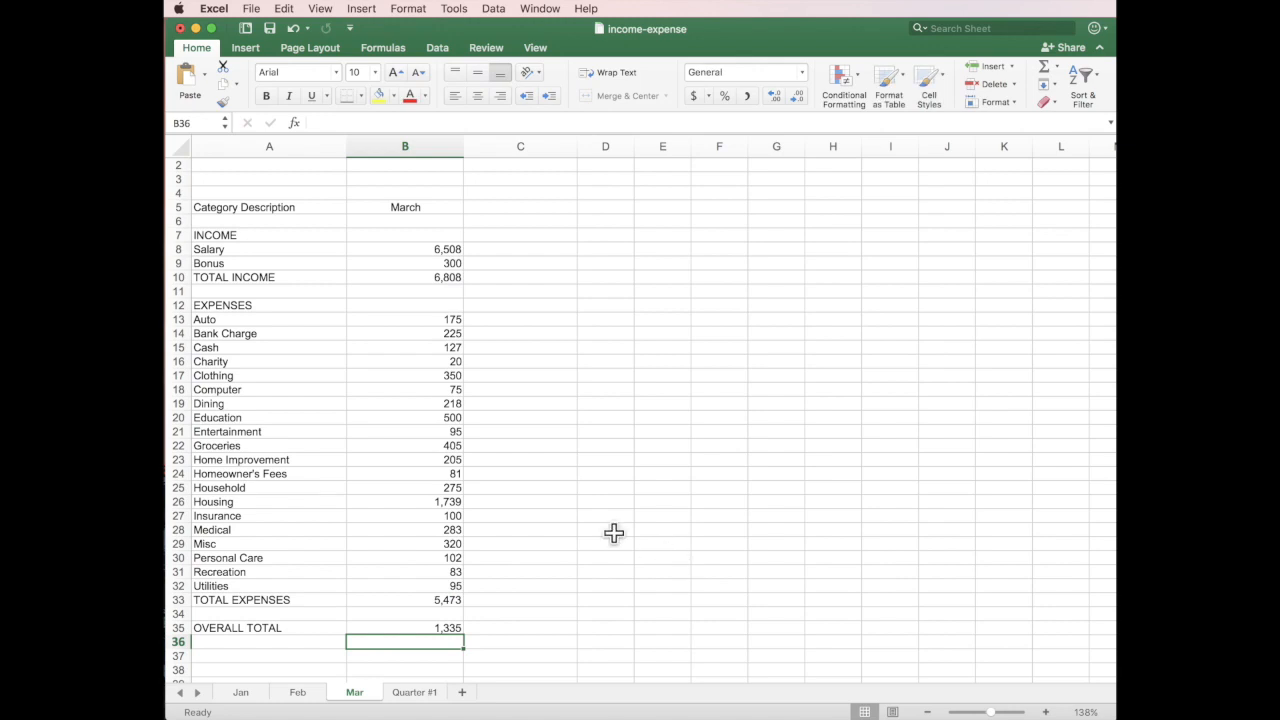
Review the Jan, Feb and Mar totals, then save the workbook with Jan showing.
click(245, 694)
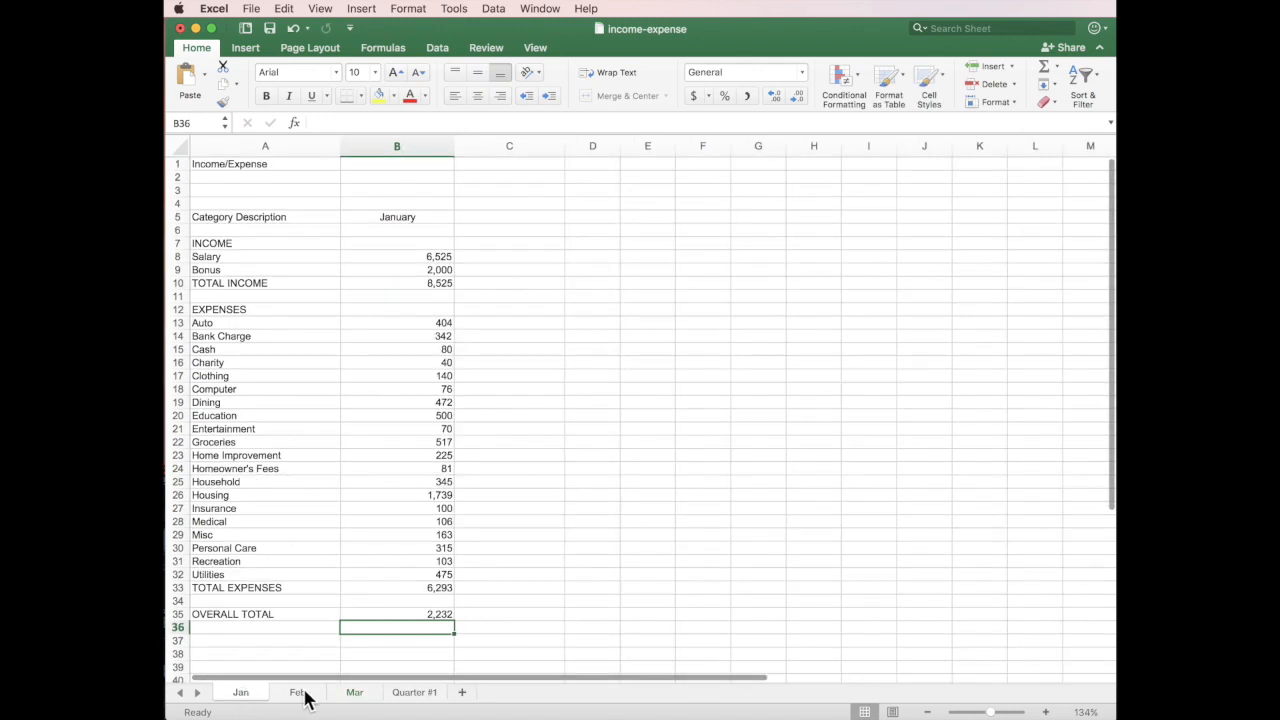
click(302, 694)
click(357, 696)
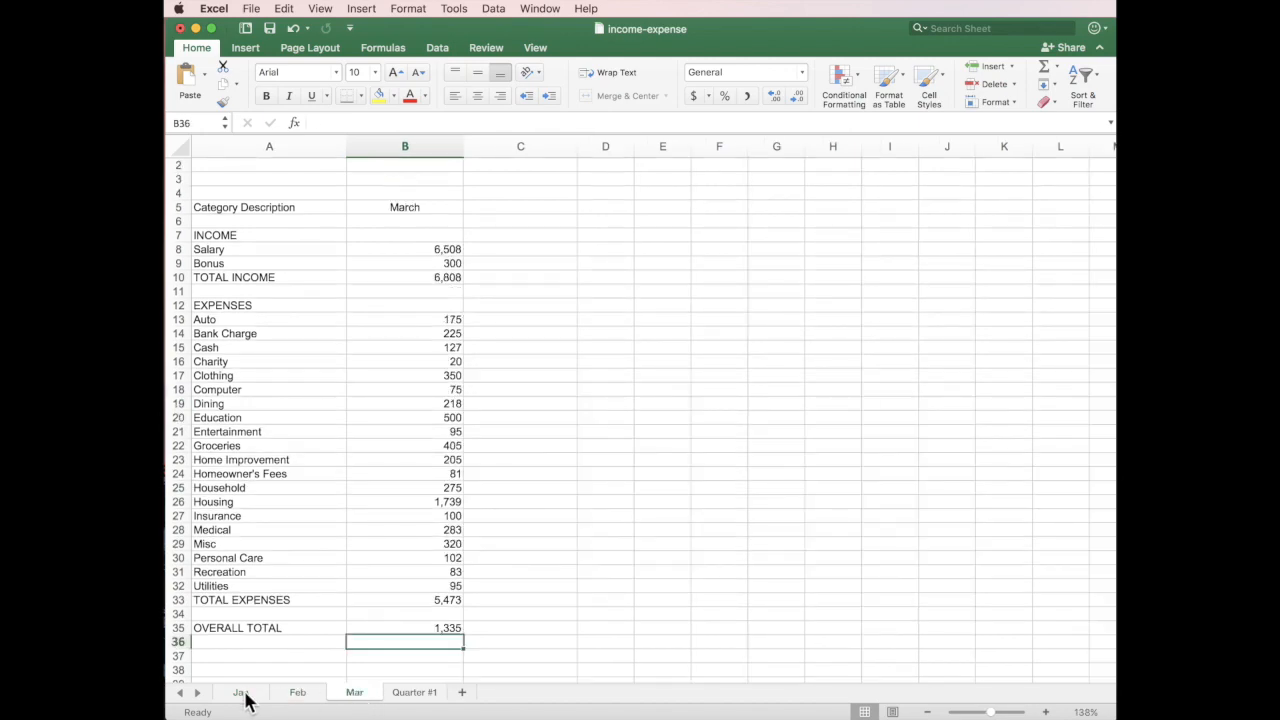
click(245, 694)
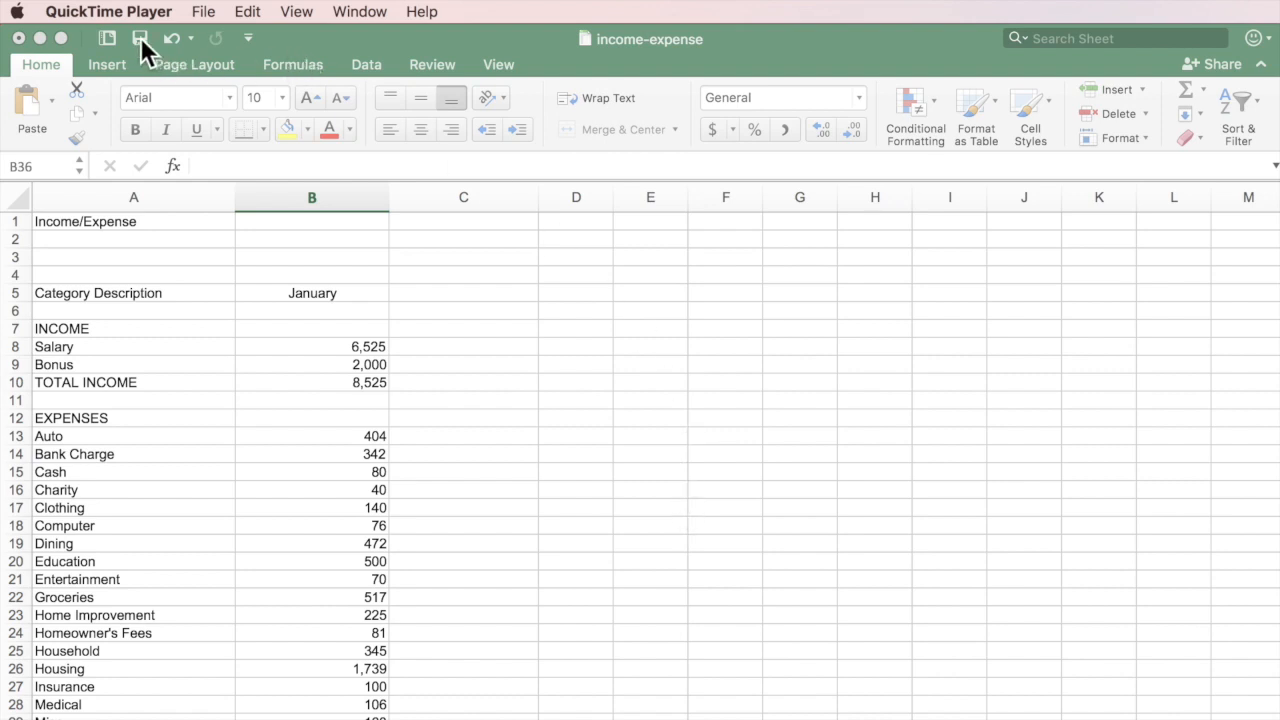
click(262, 40)
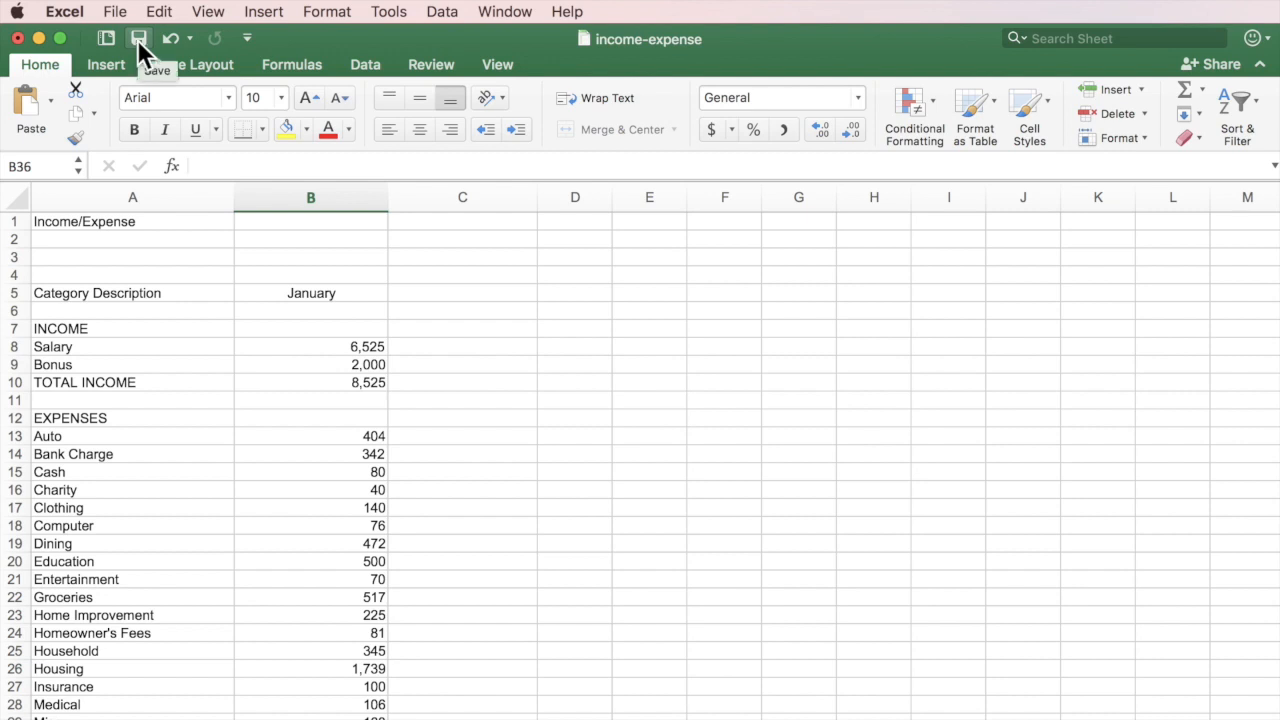
click(138, 38)
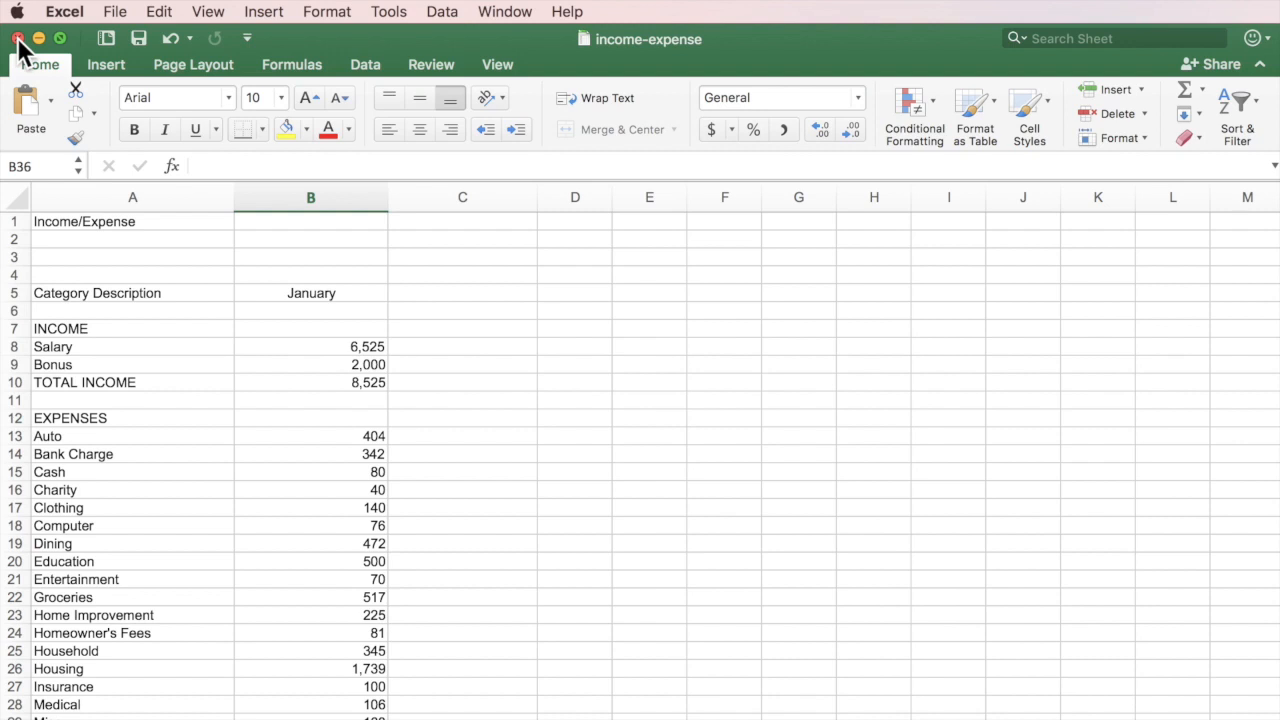
Close the income-expense workbook, leaving the Shopping List workbook in view.
click(64, 12)
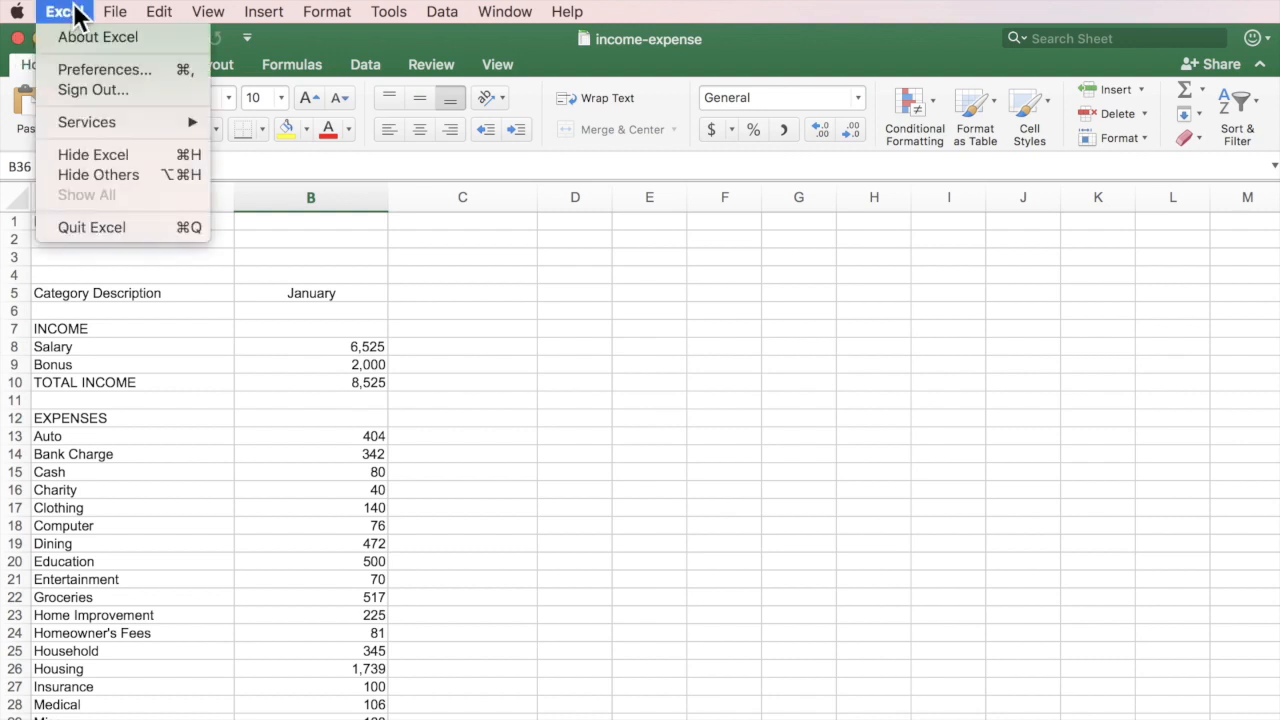
mouse_move(117, 12)
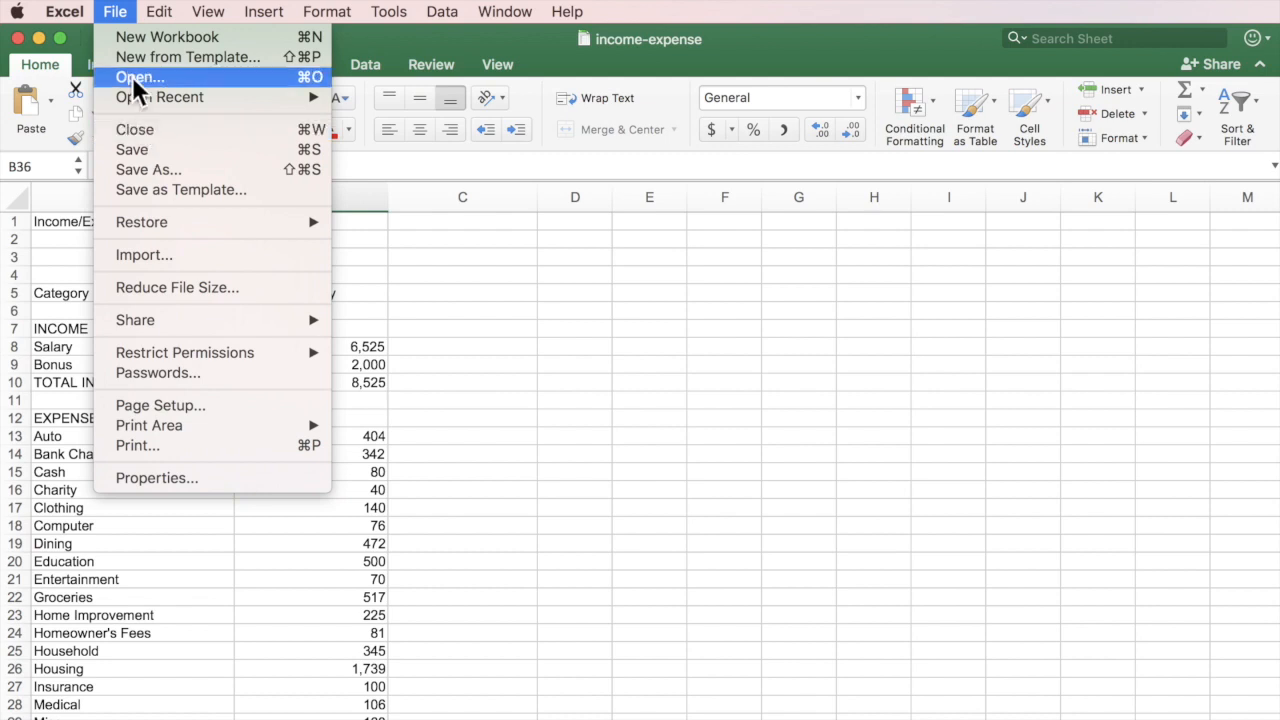
click(116, 12)
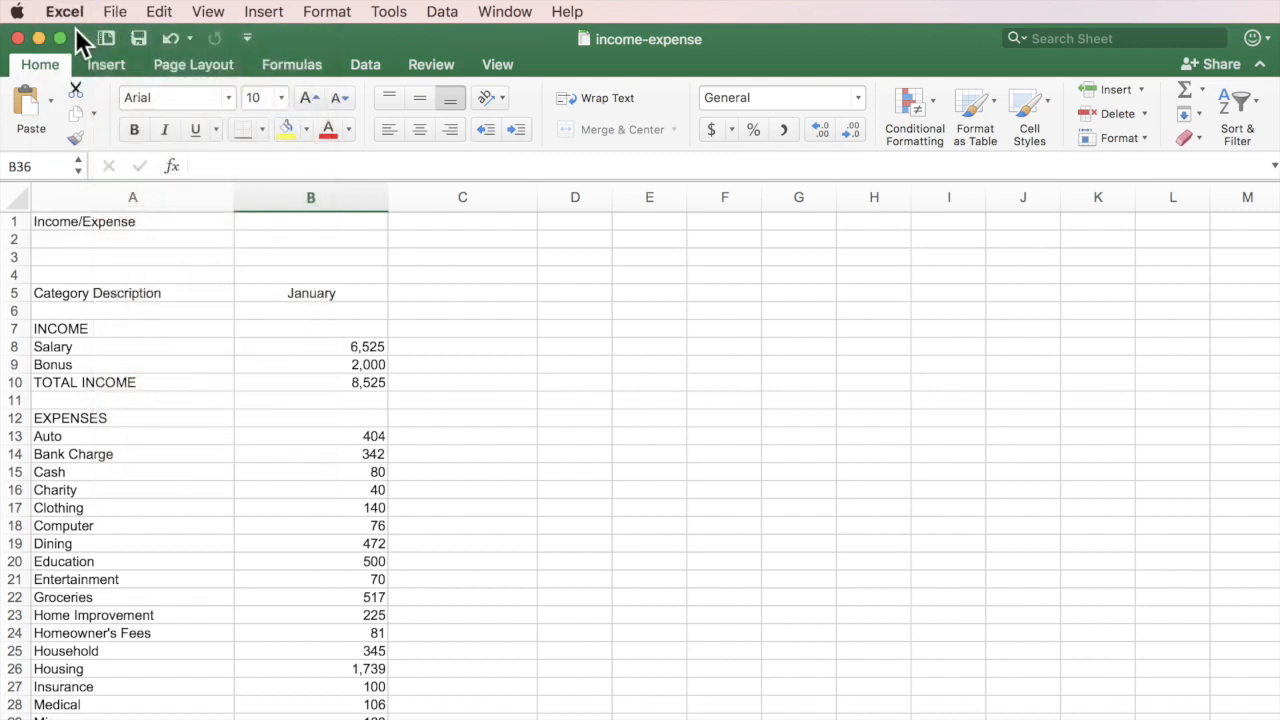
click(17, 38)
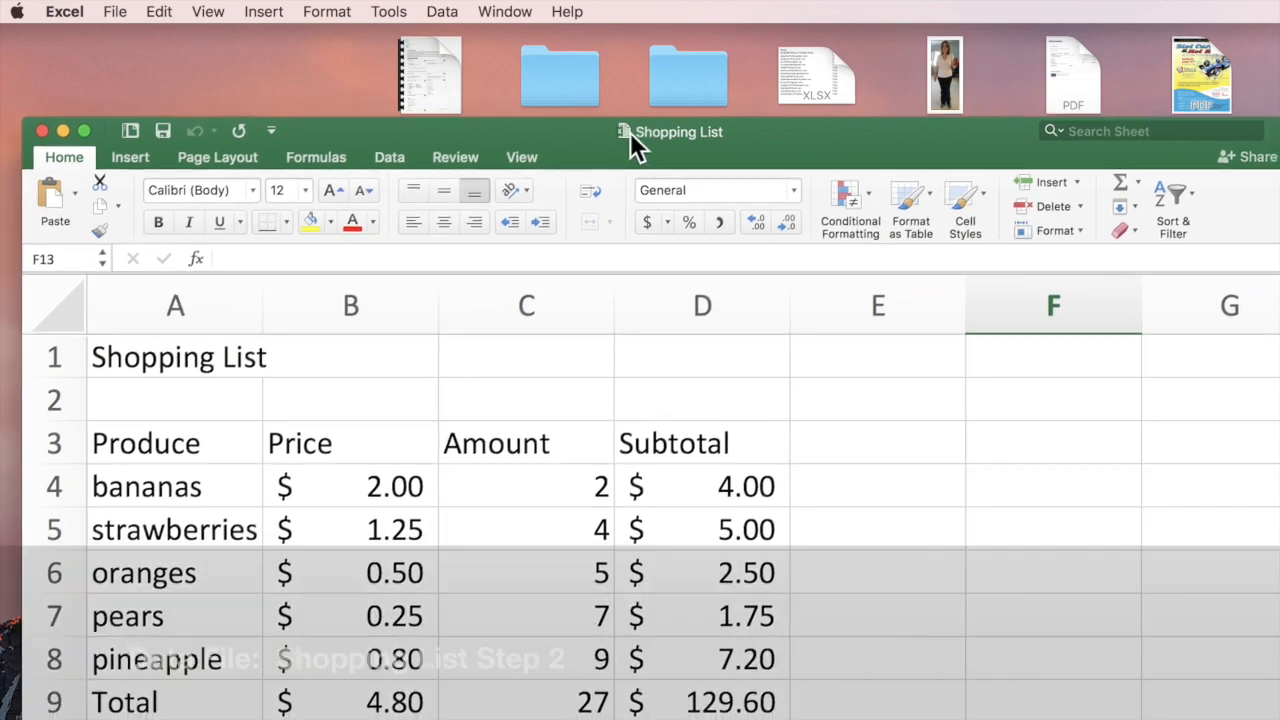
Drag the Shopping List window up and left to sit just below the menu bar.
drag(632, 142, 609, 20)
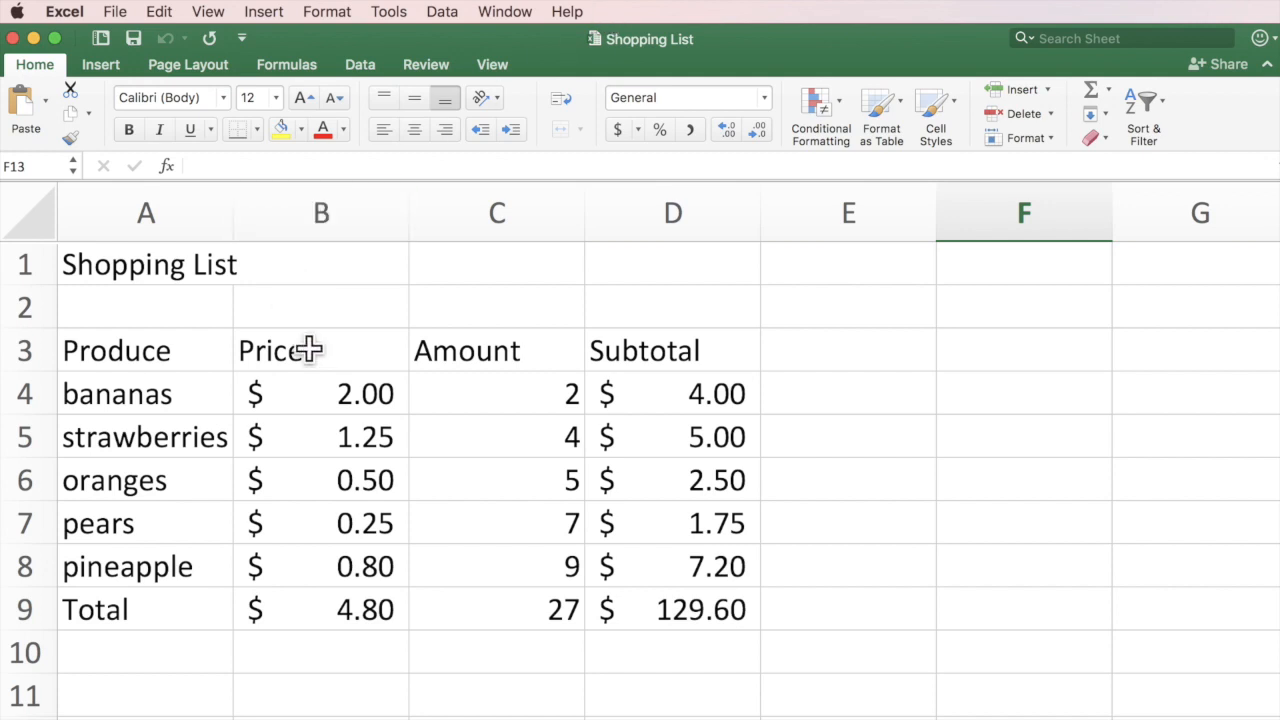
Add the headings Tax in E3 and Total in F3.
click(873, 353)
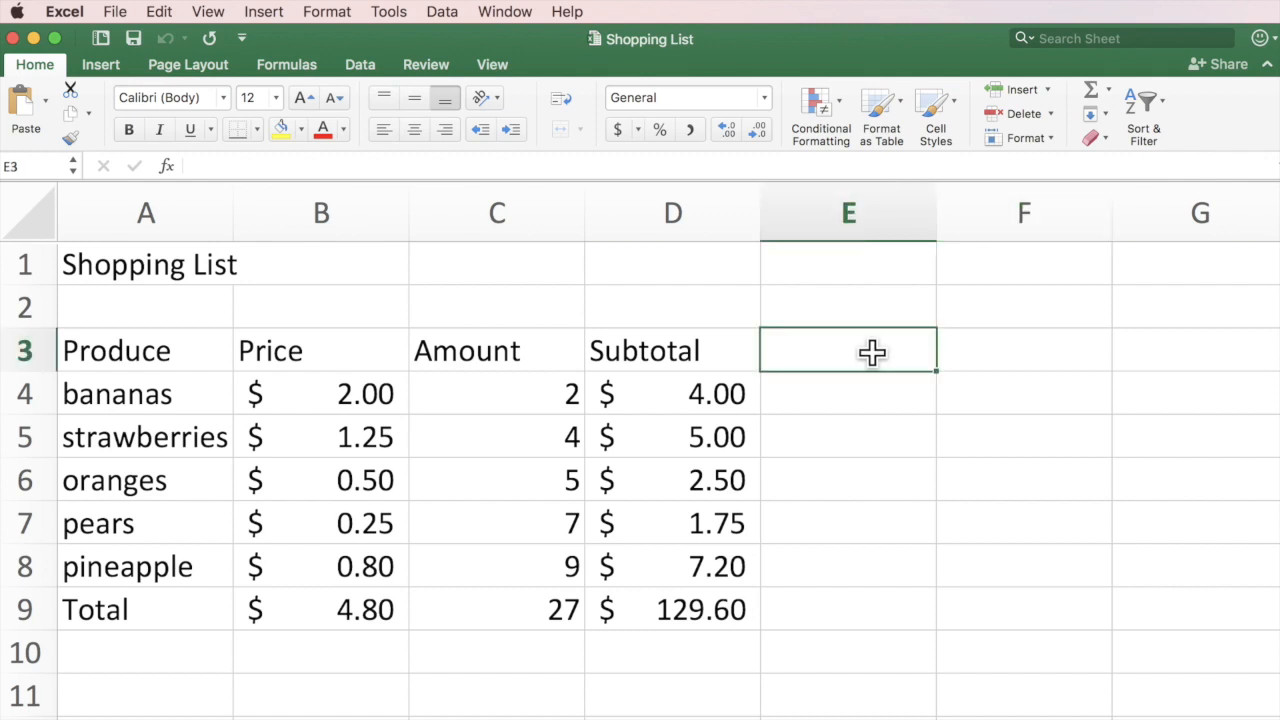
text(Tax)
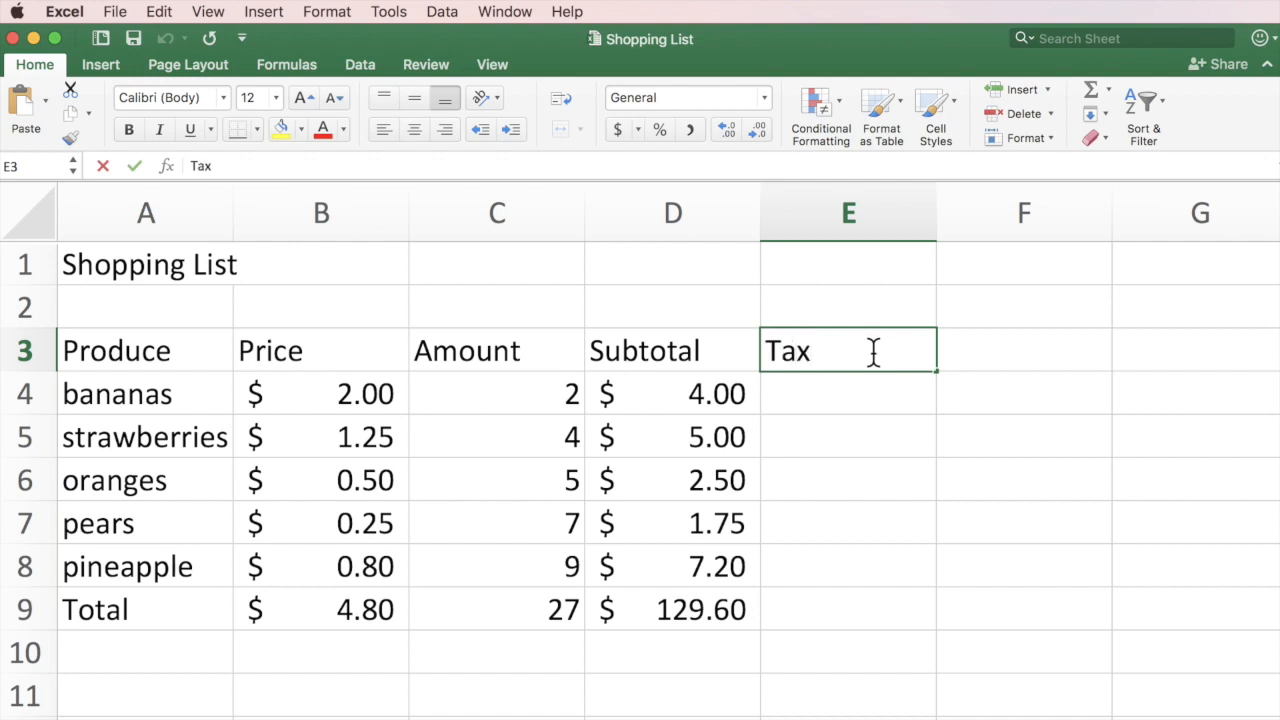
key(Return)
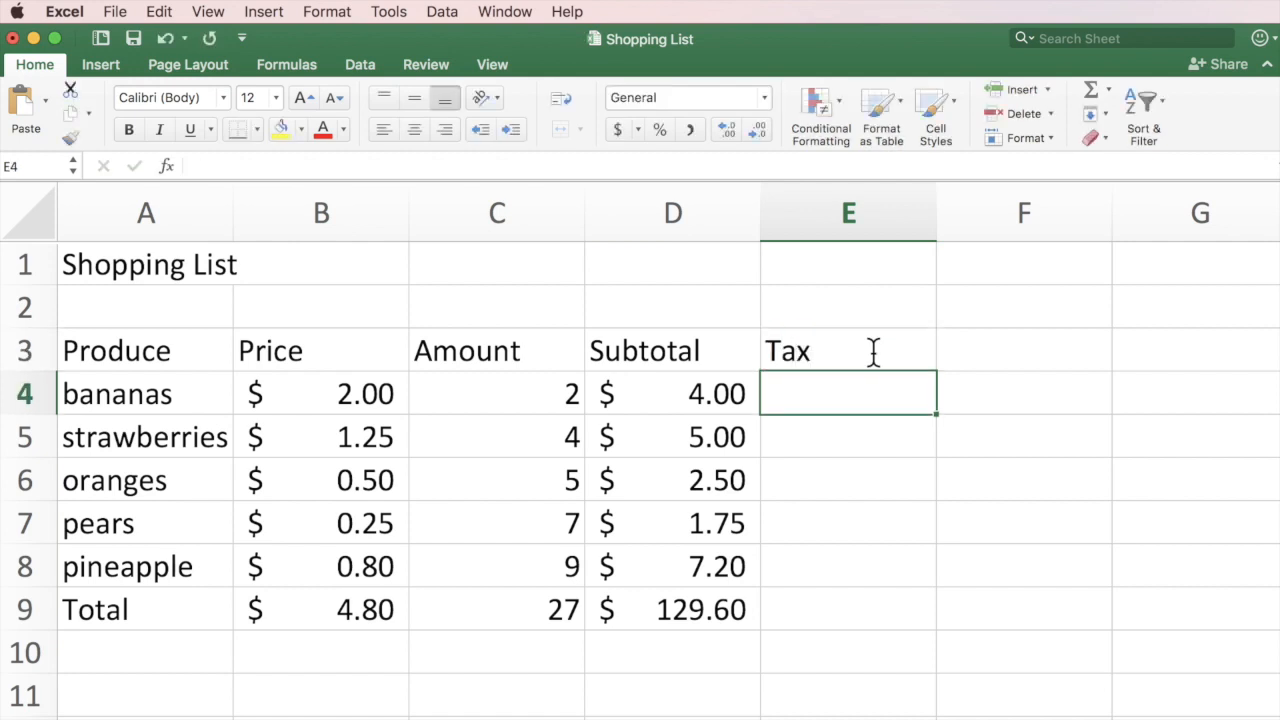
click(1003, 343)
text(Total)
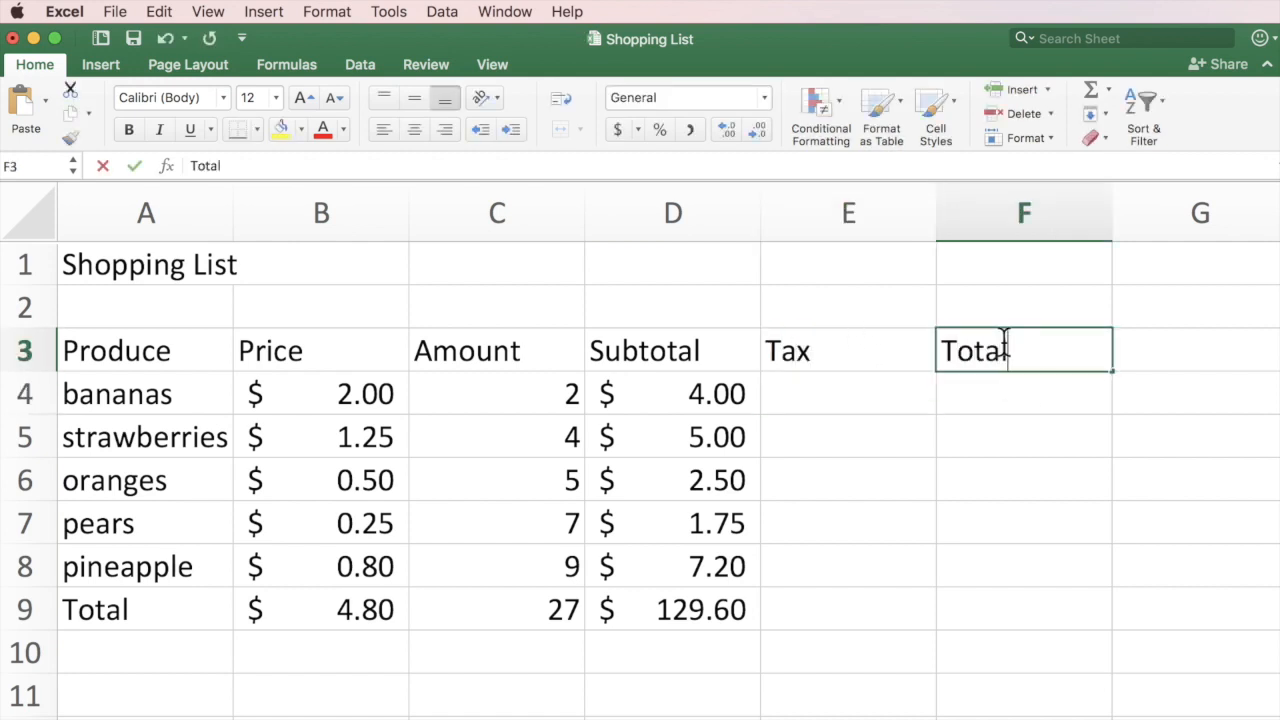
key(Return)
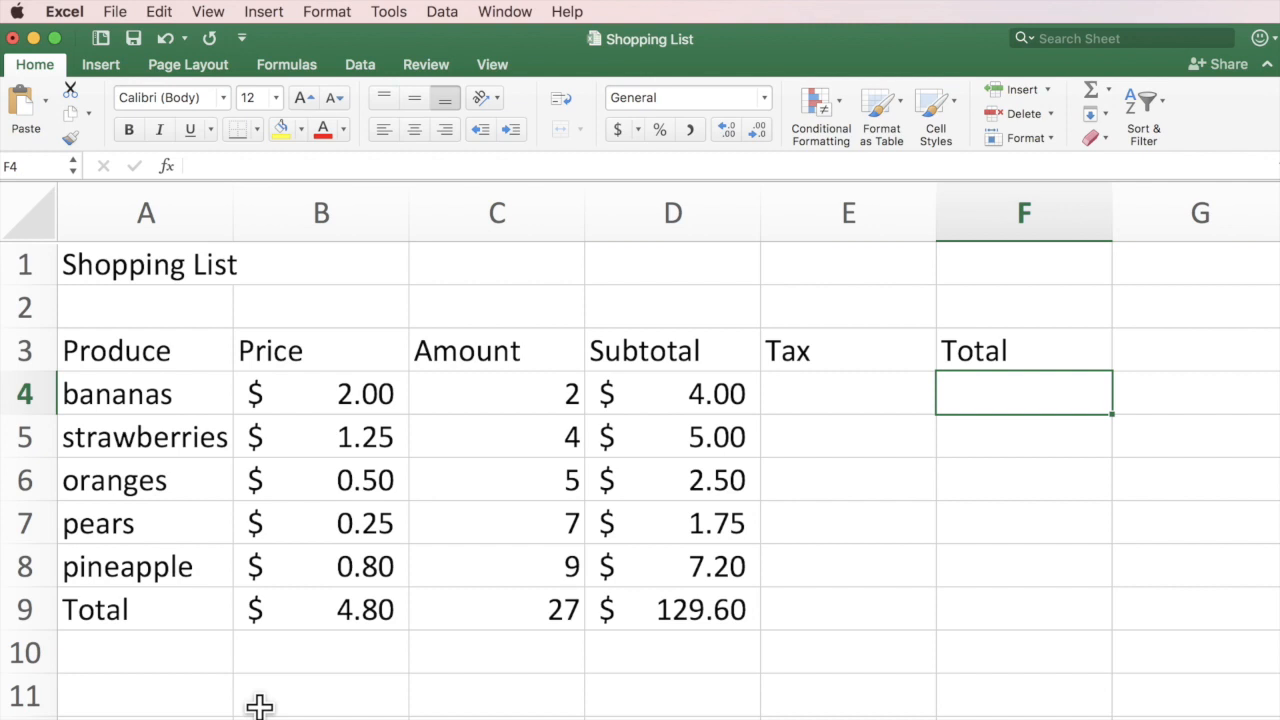
Label A11 'Tax Rate' and enter 8.25% in B11.
click(110, 698)
text(Tax Rate)
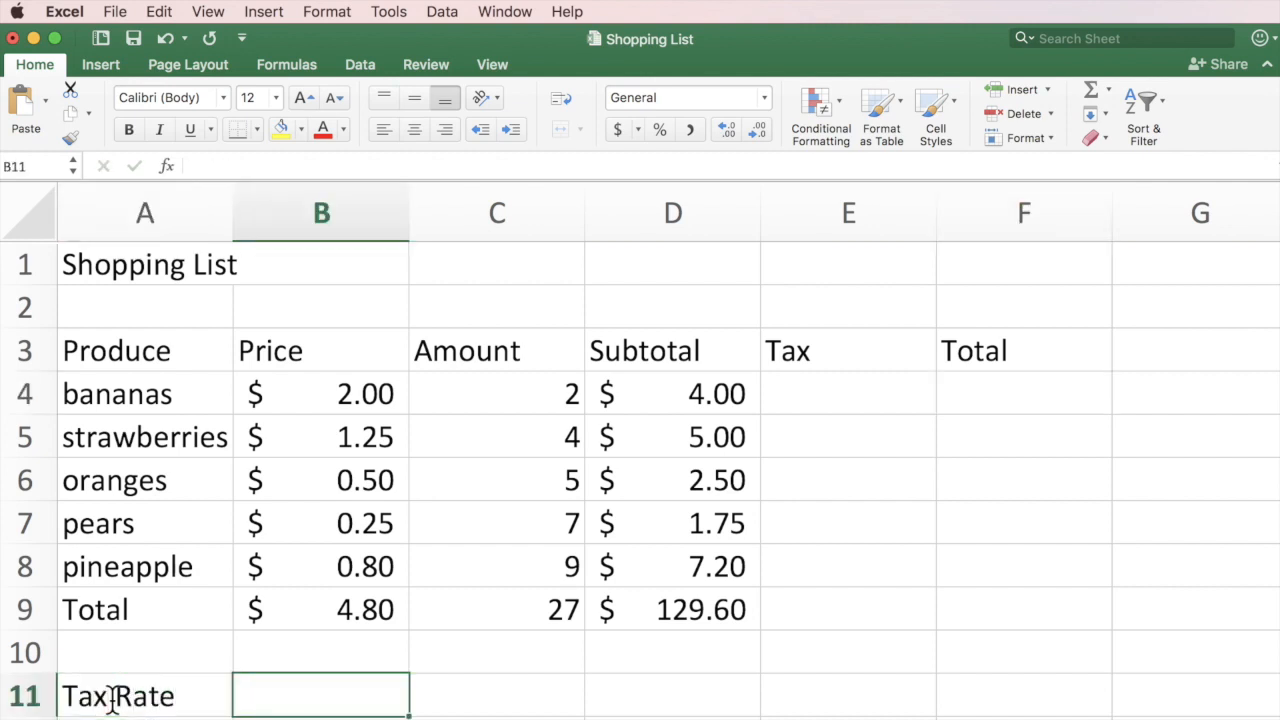
text(8.25%)
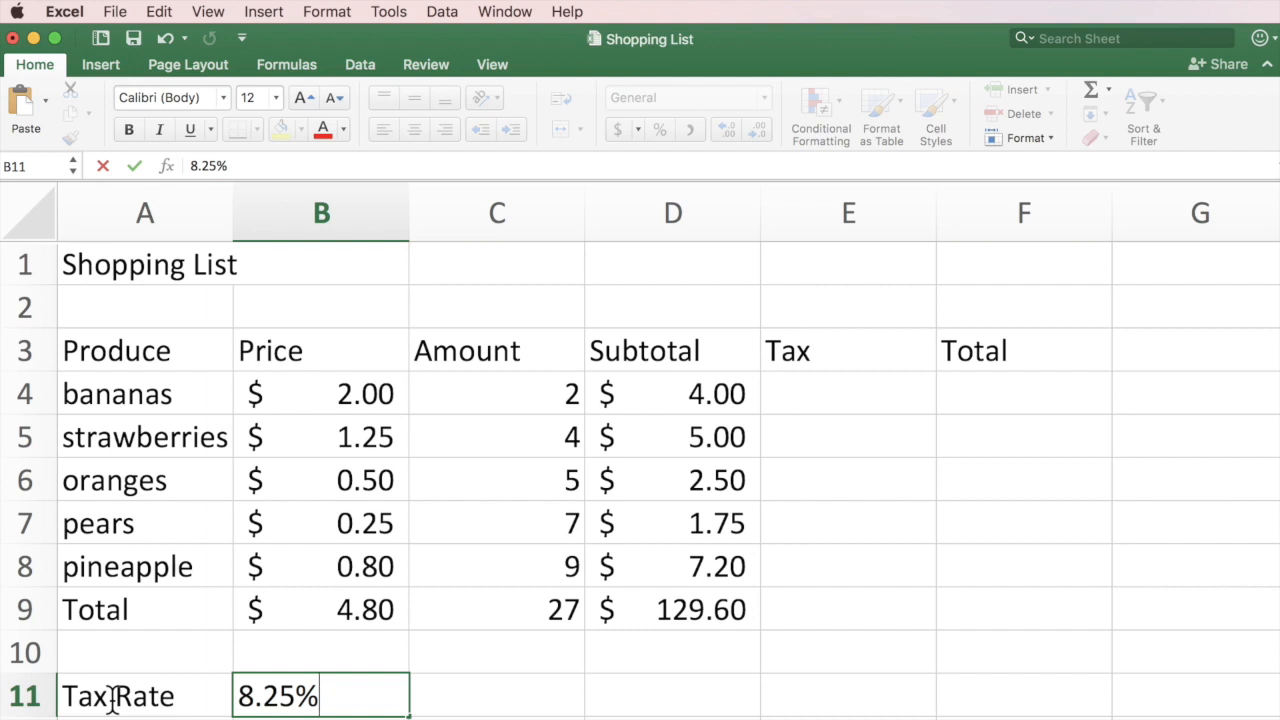
key(Return)
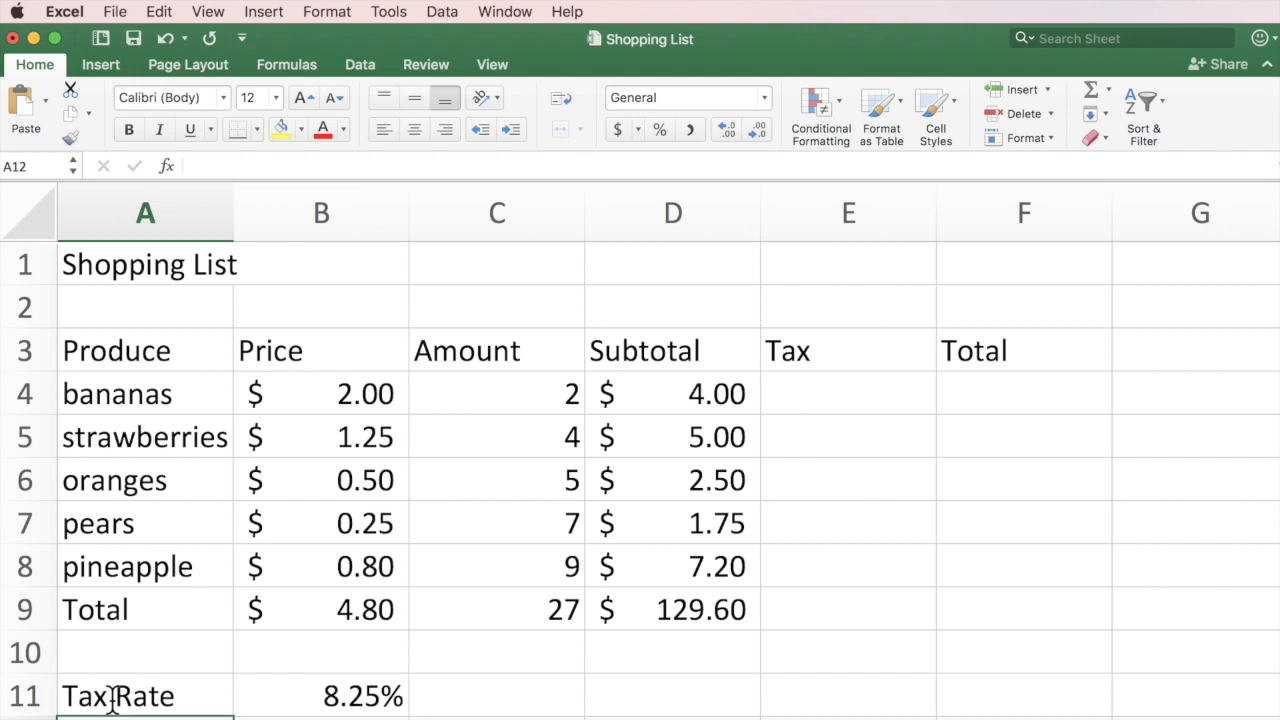
Enter =D4*B11 in E4 so the bananas tax shows $0.33.
click(809, 386)
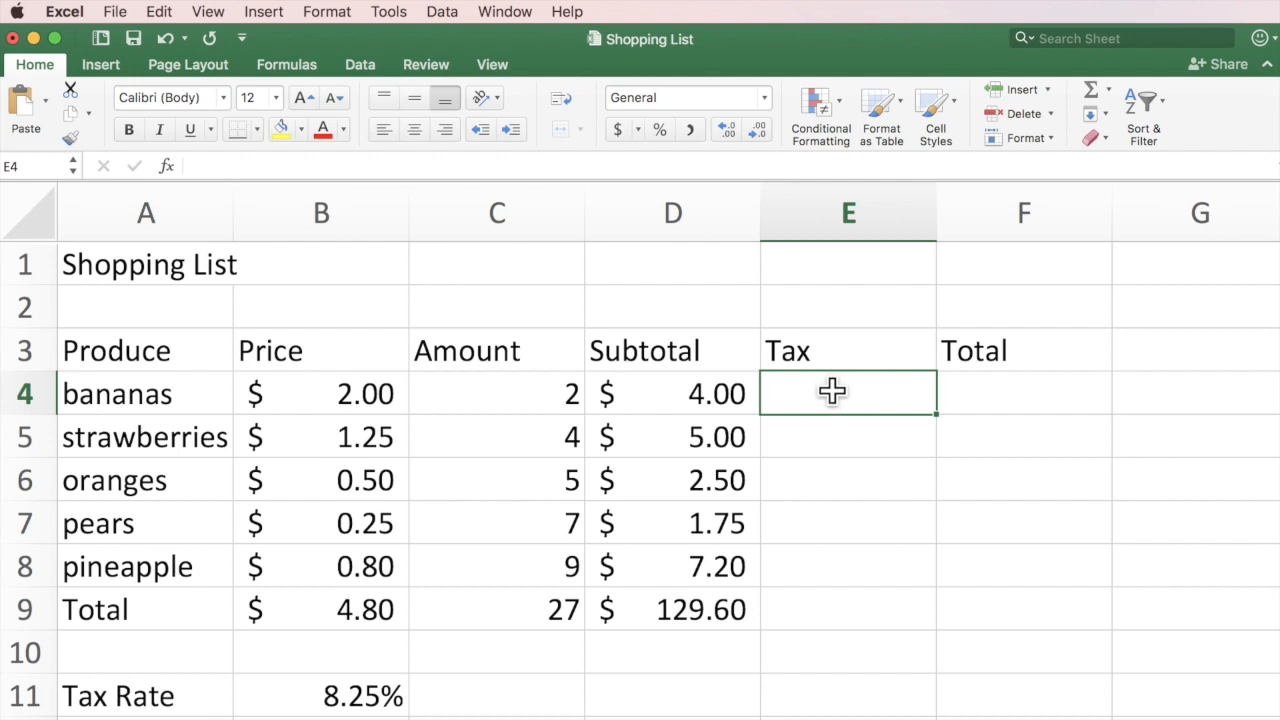
text(=)
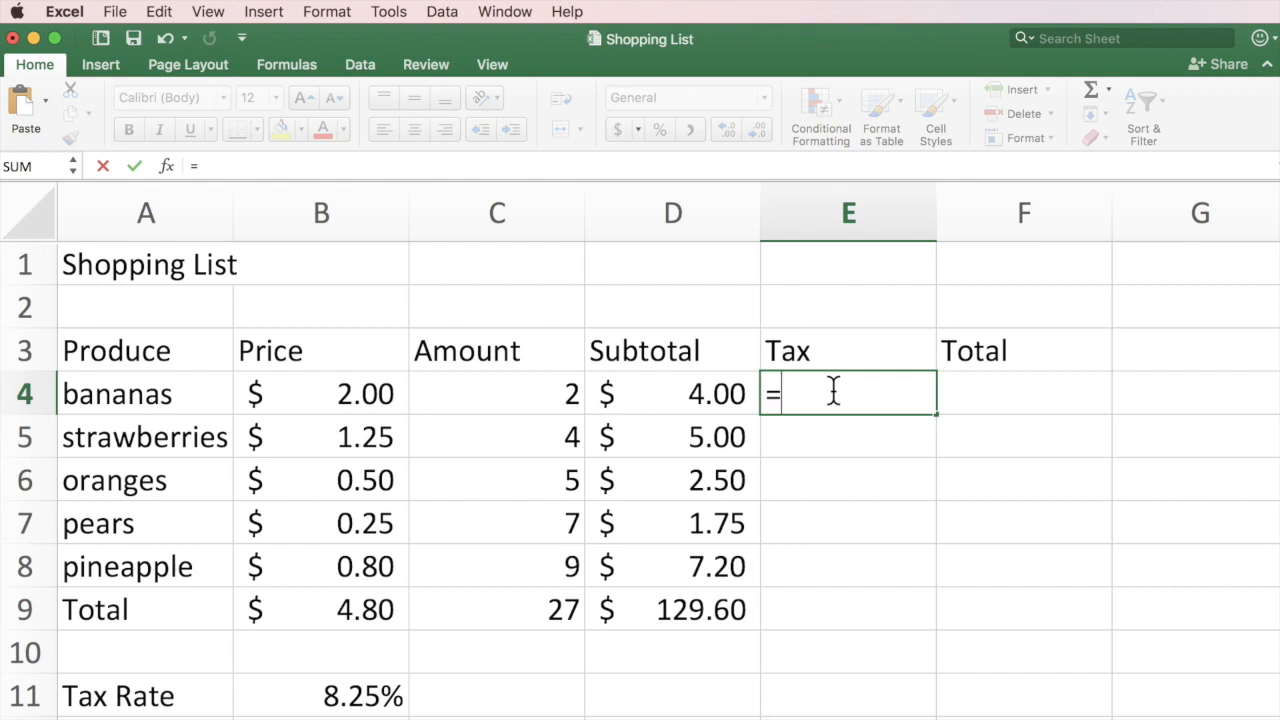
click(679, 395)
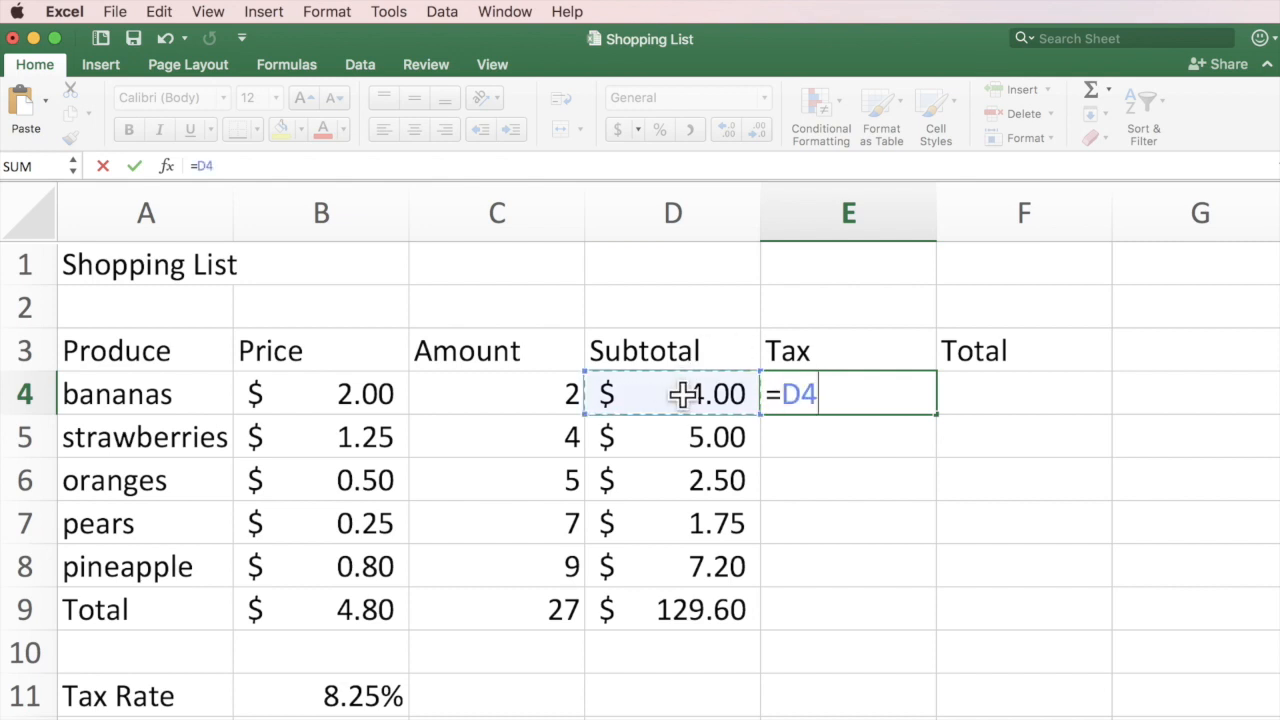
text(*)
click(325, 697)
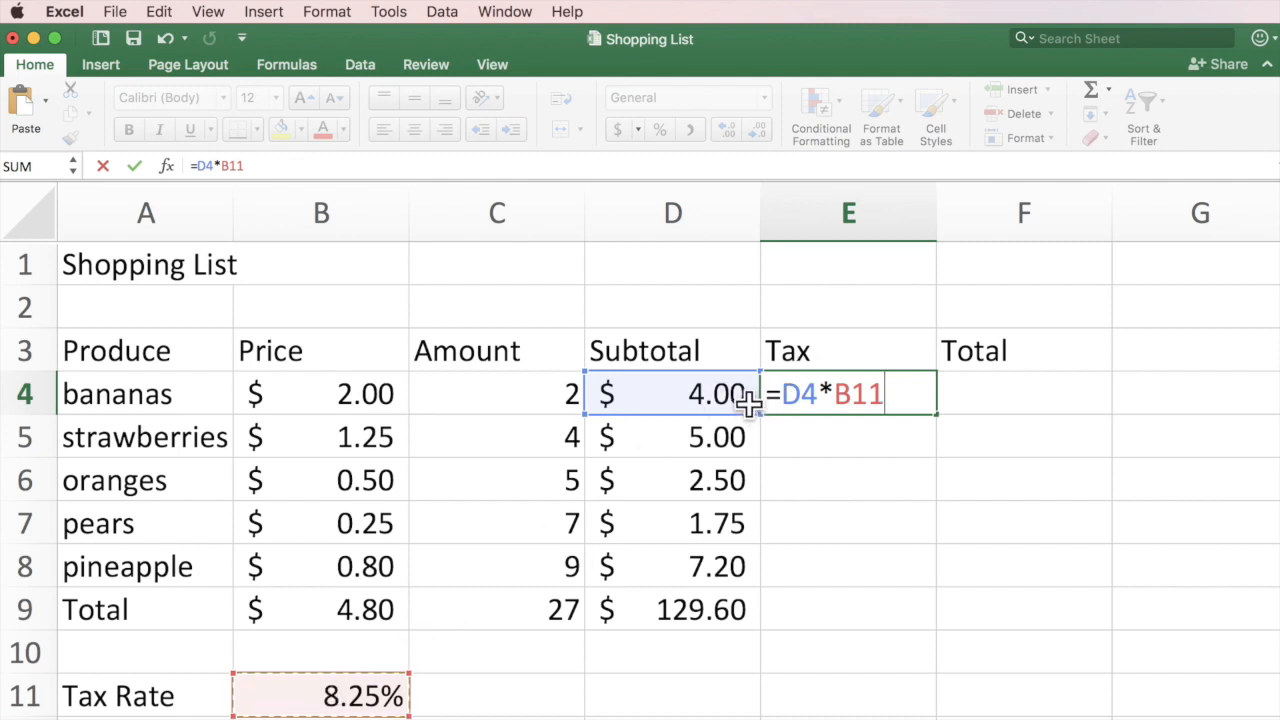
key(Return)
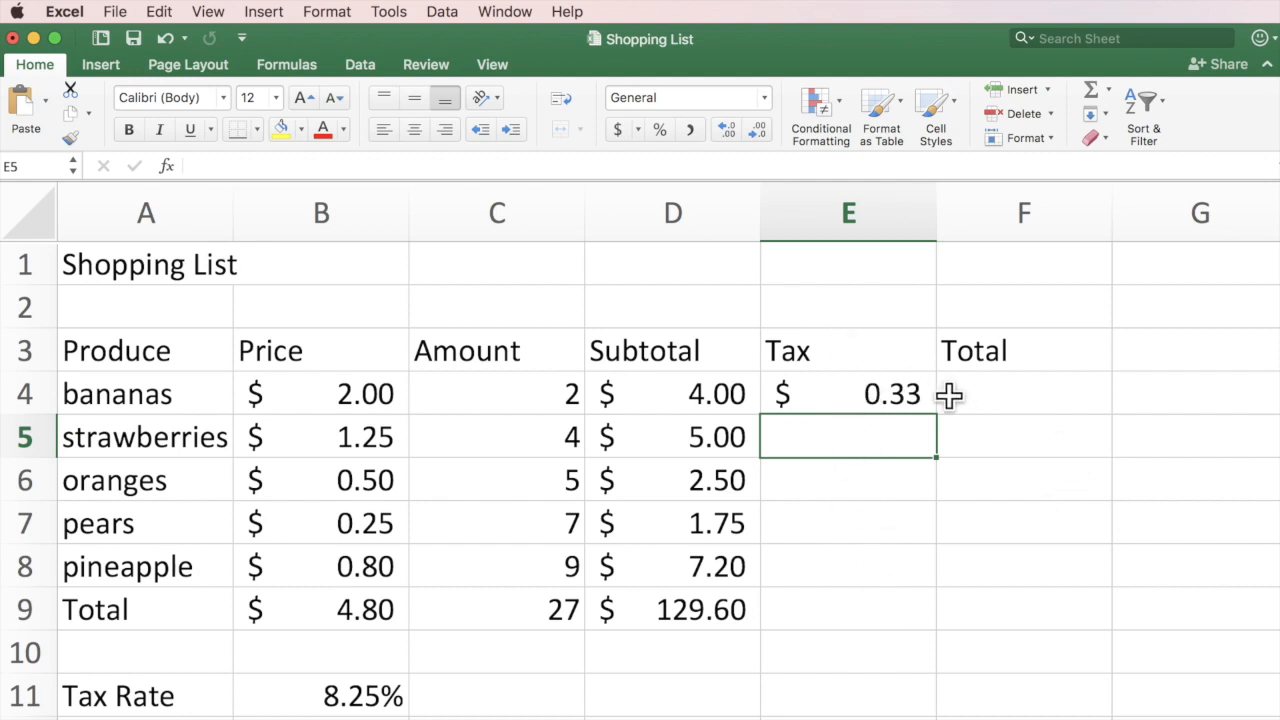
click(876, 393)
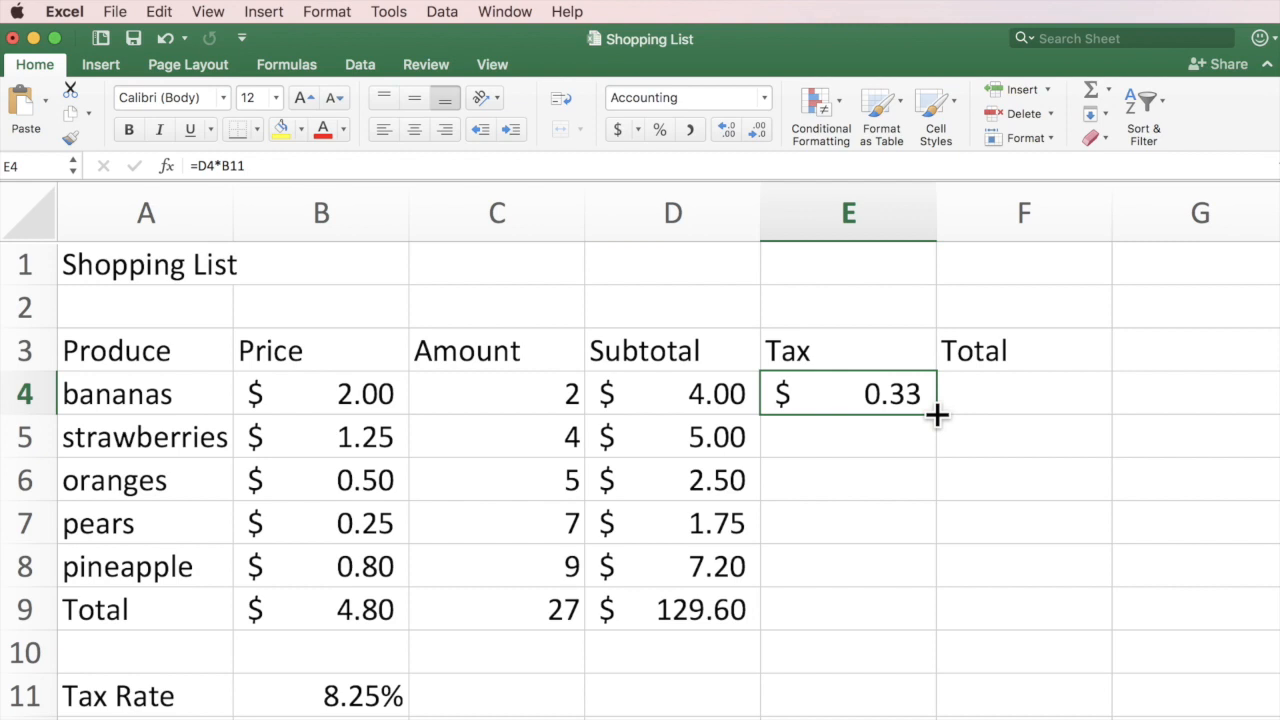
Fill E4's tax formula down to E9, where the copied cells show $ - dashes.
drag(937, 414, 919, 617)
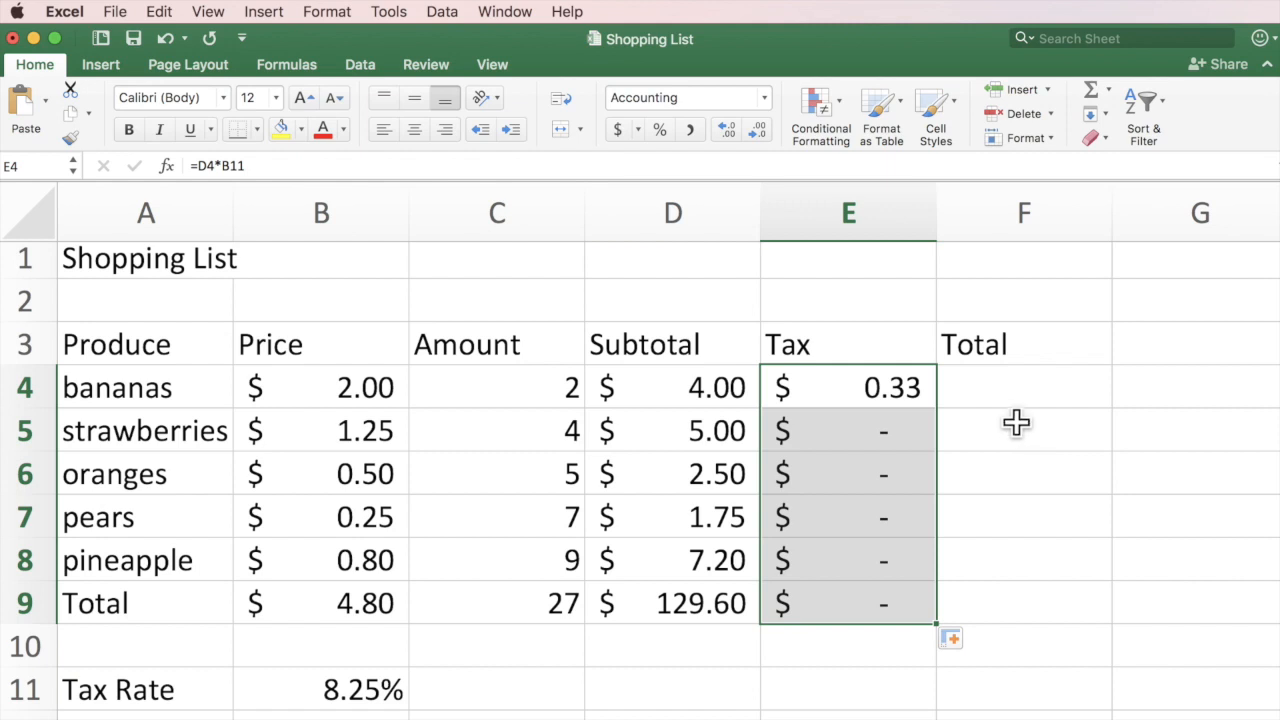
click(1016, 423)
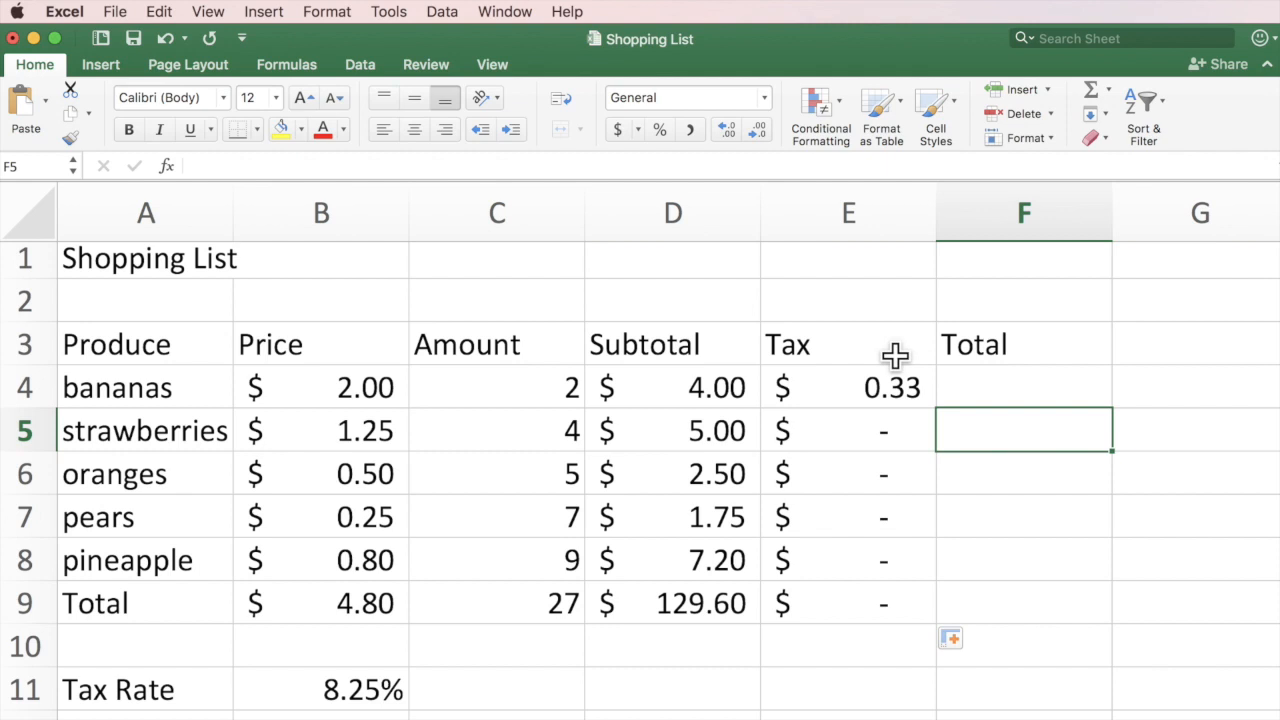
click(673, 387)
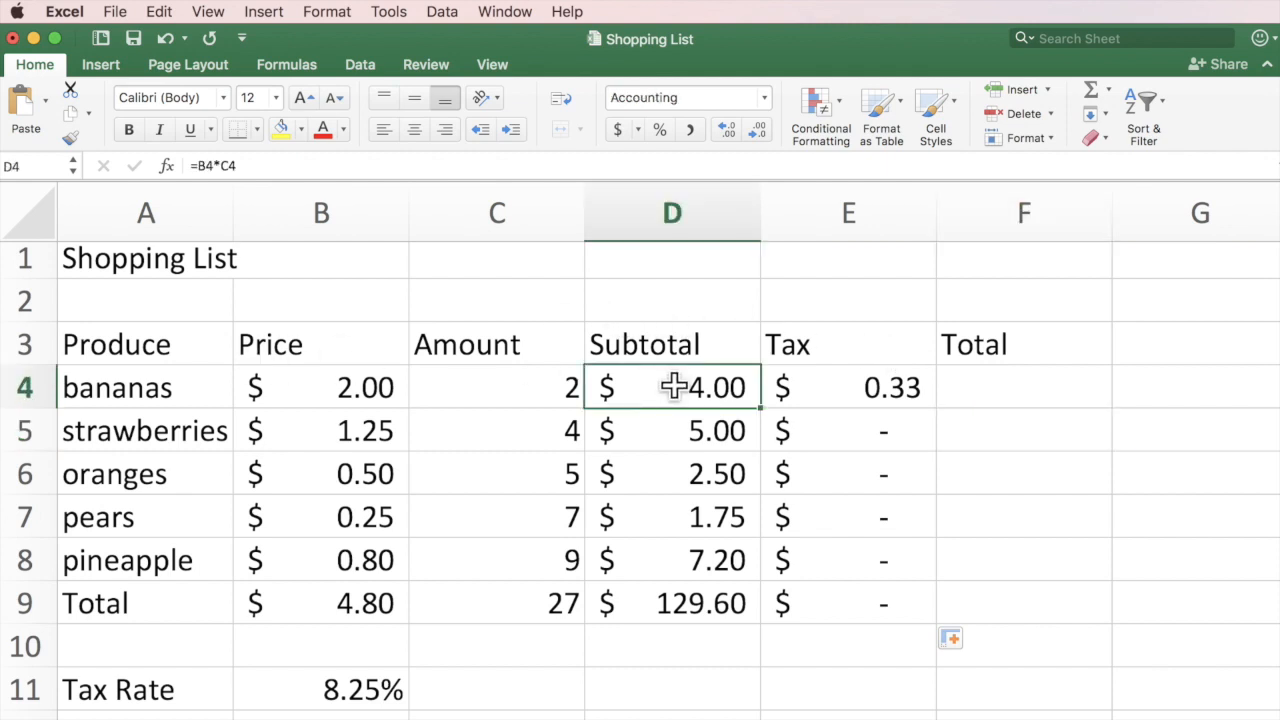
double_click(673, 387)
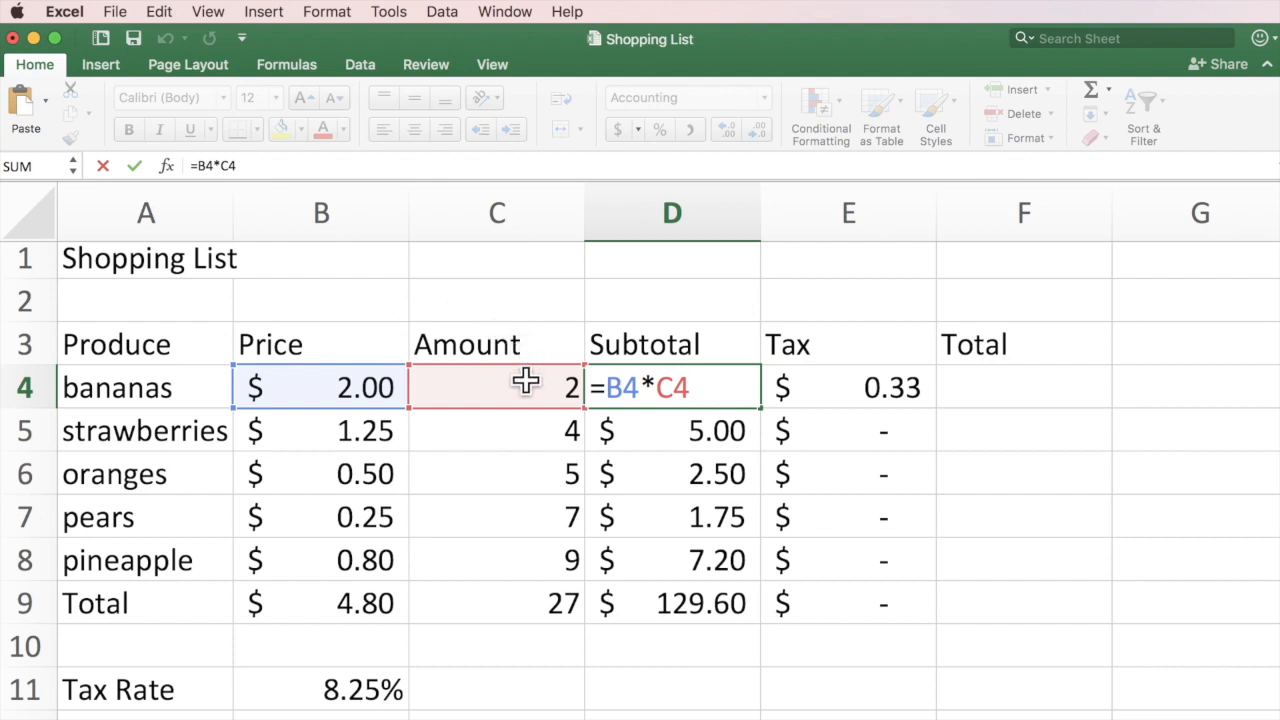
key(Return)
double_click(676, 427)
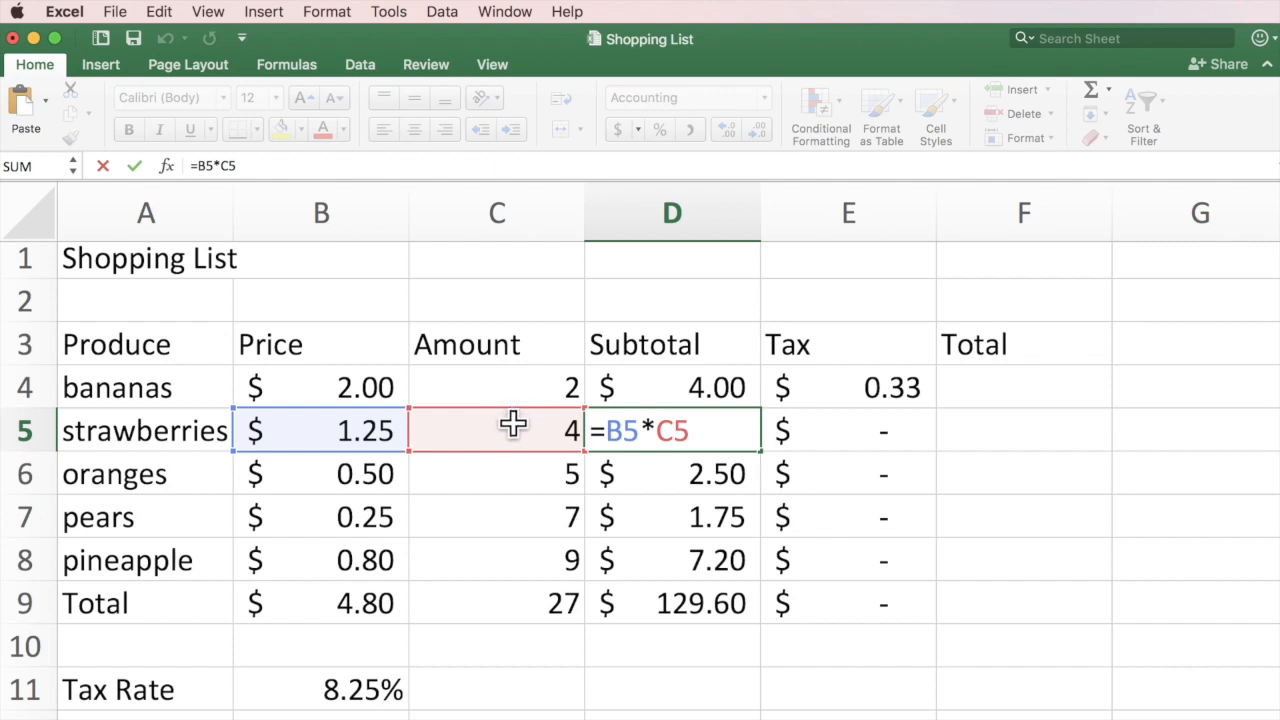
double_click(680, 466)
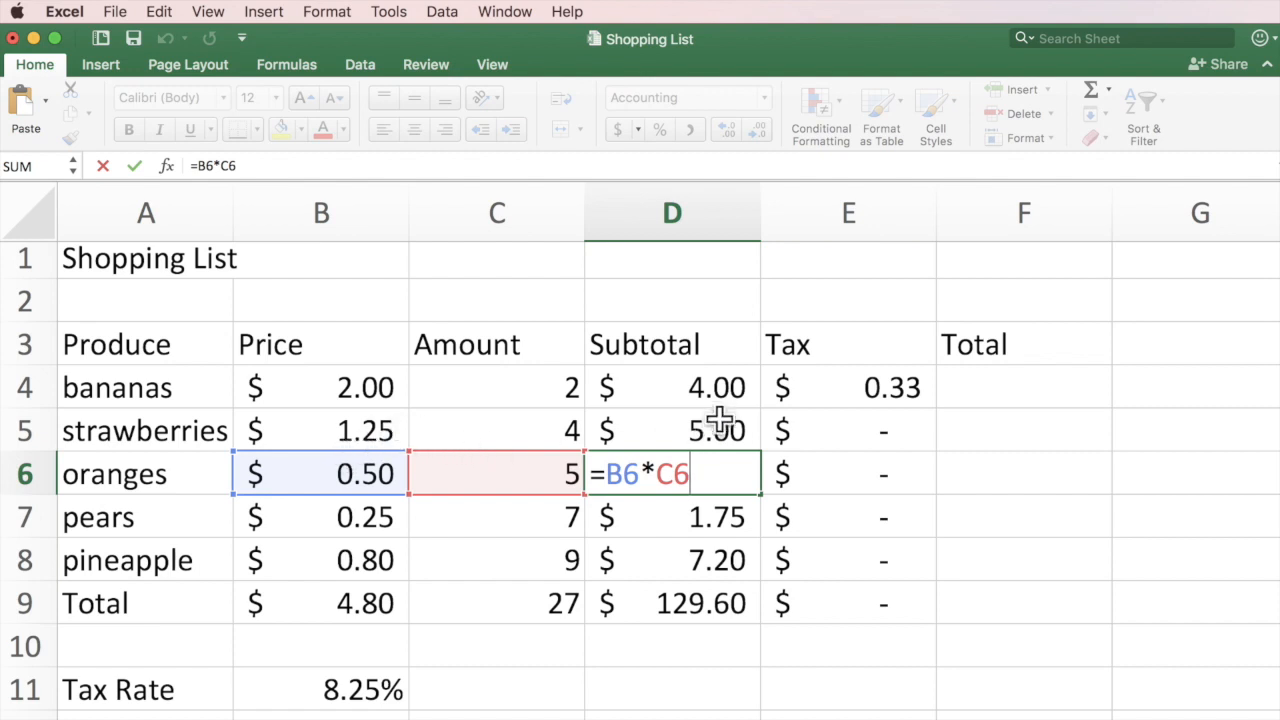
click(716, 388)
double_click(720, 388)
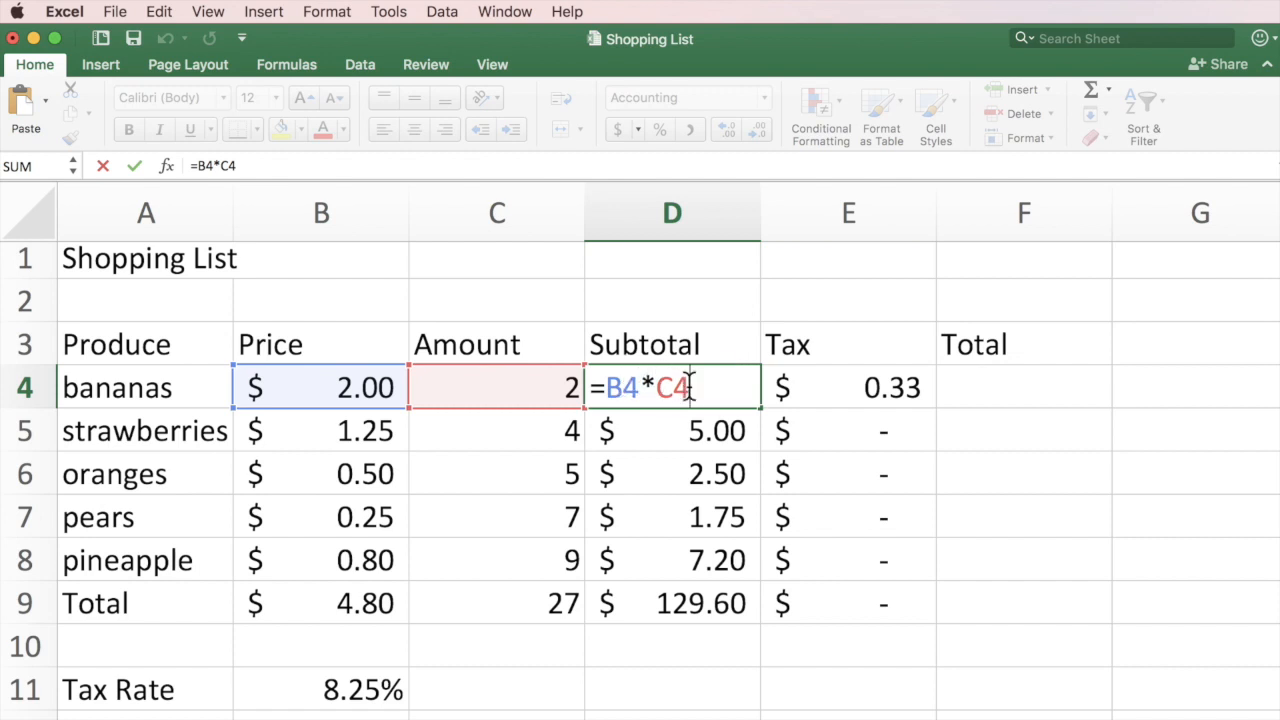
click(680, 430)
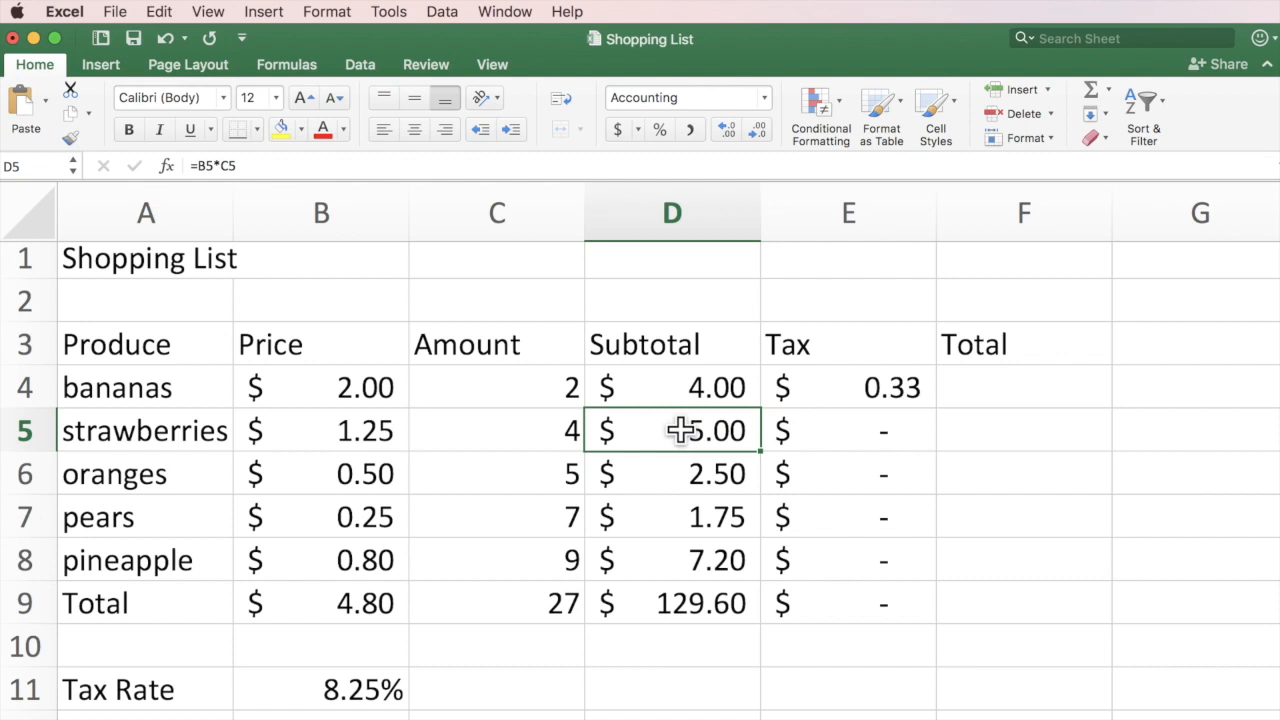
double_click(680, 430)
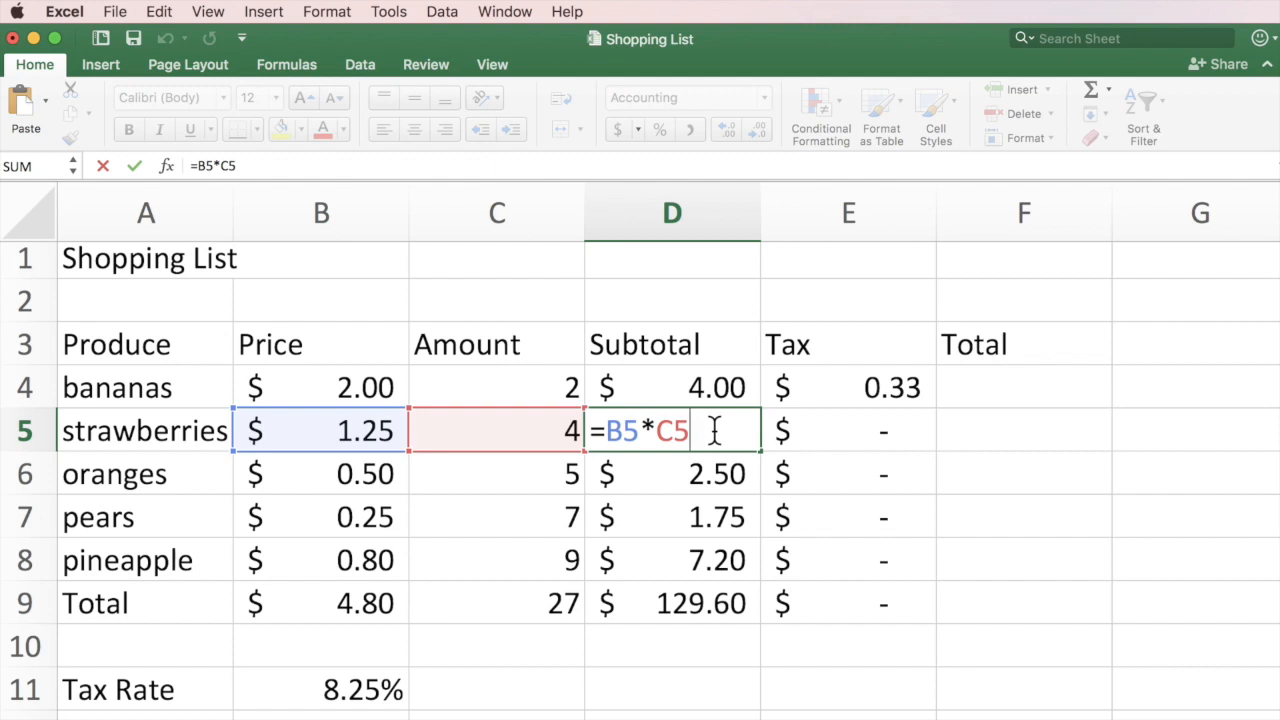
click(678, 466)
double_click(678, 466)
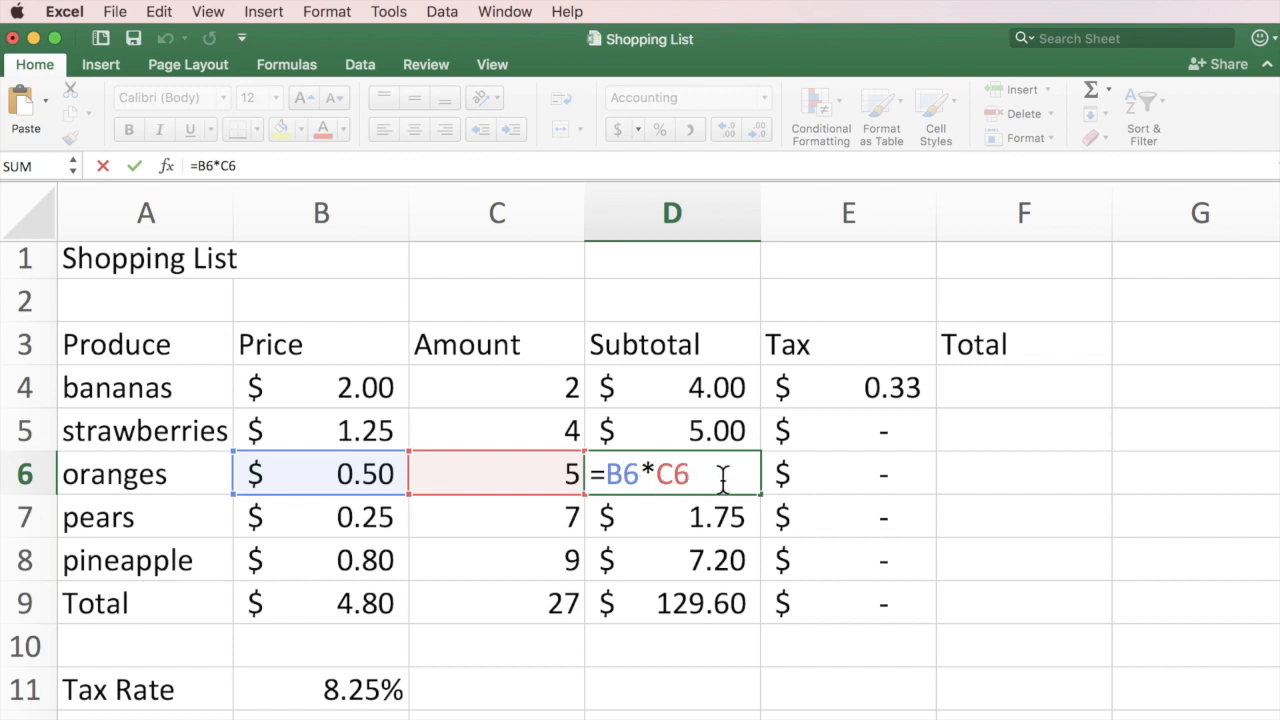
click(722, 388)
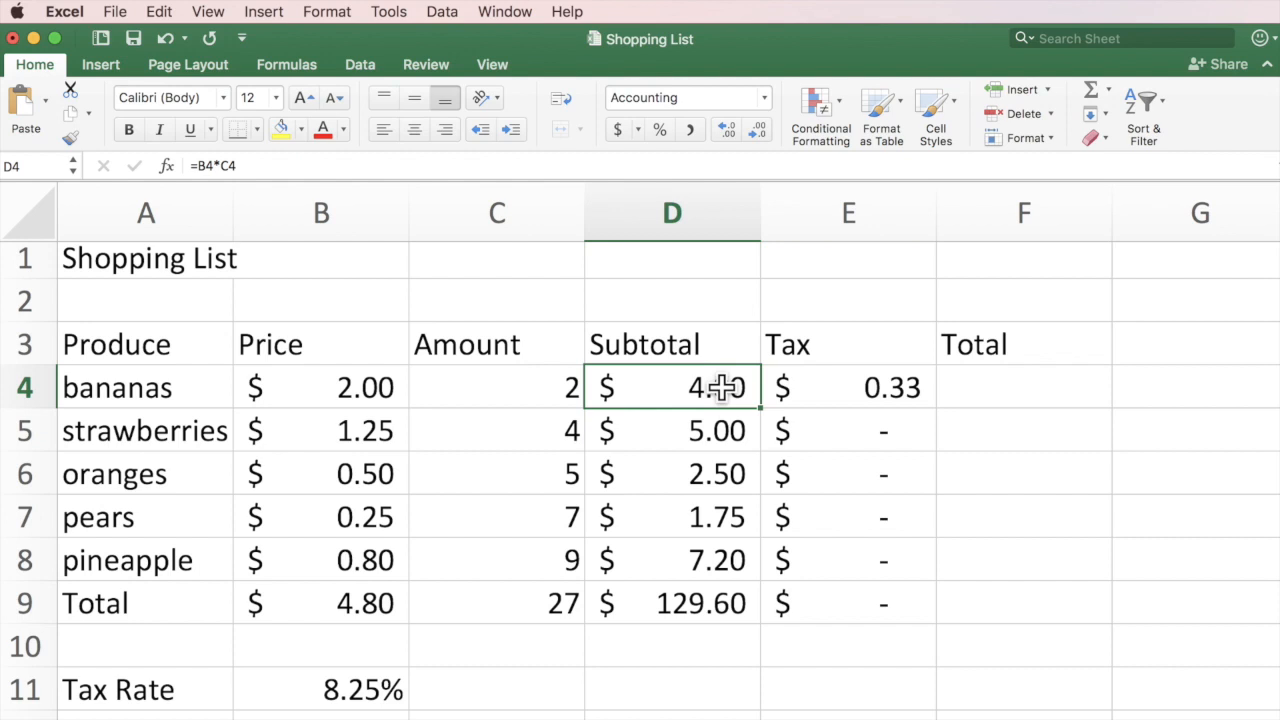
click(903, 384)
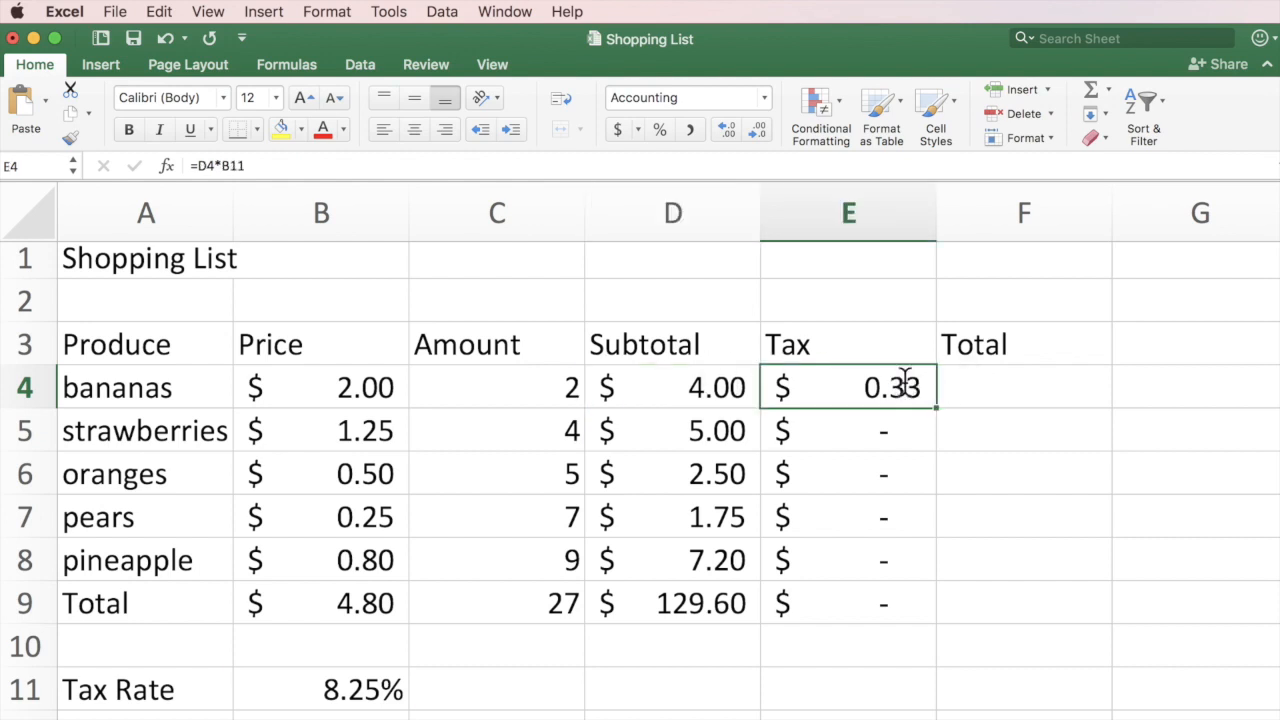
double_click(904, 384)
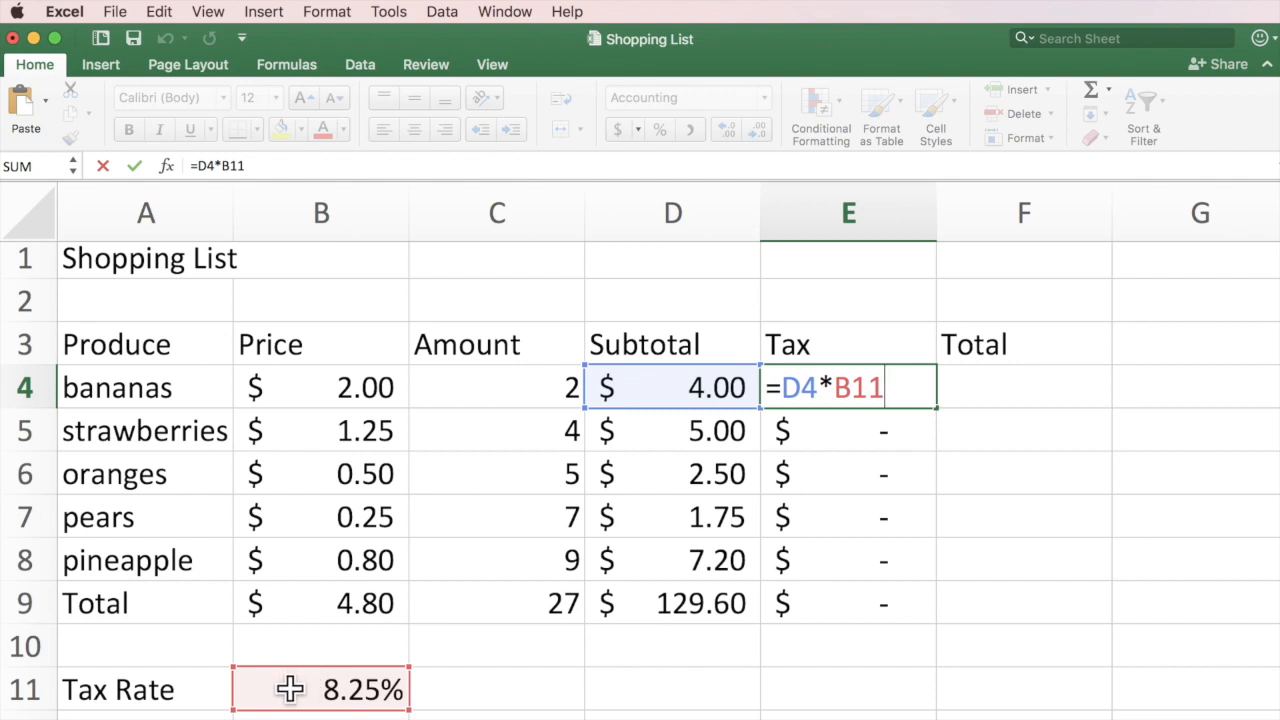
key(Return)
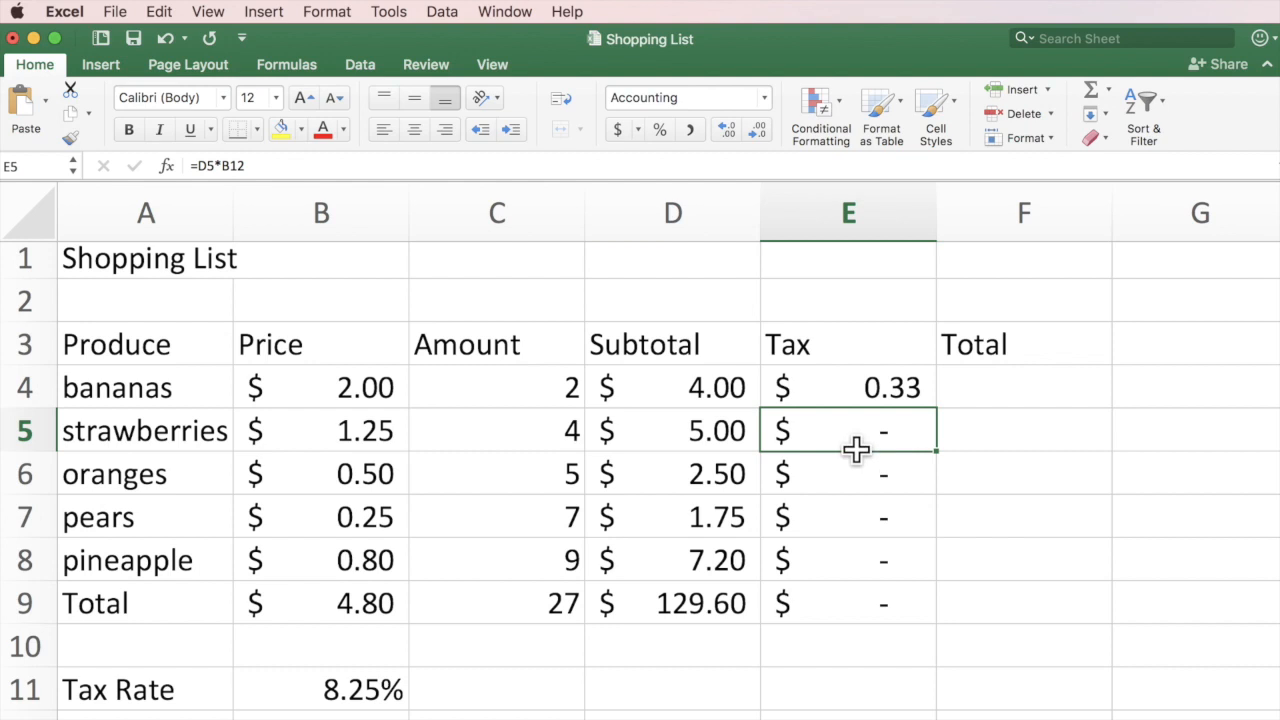
double_click(855, 432)
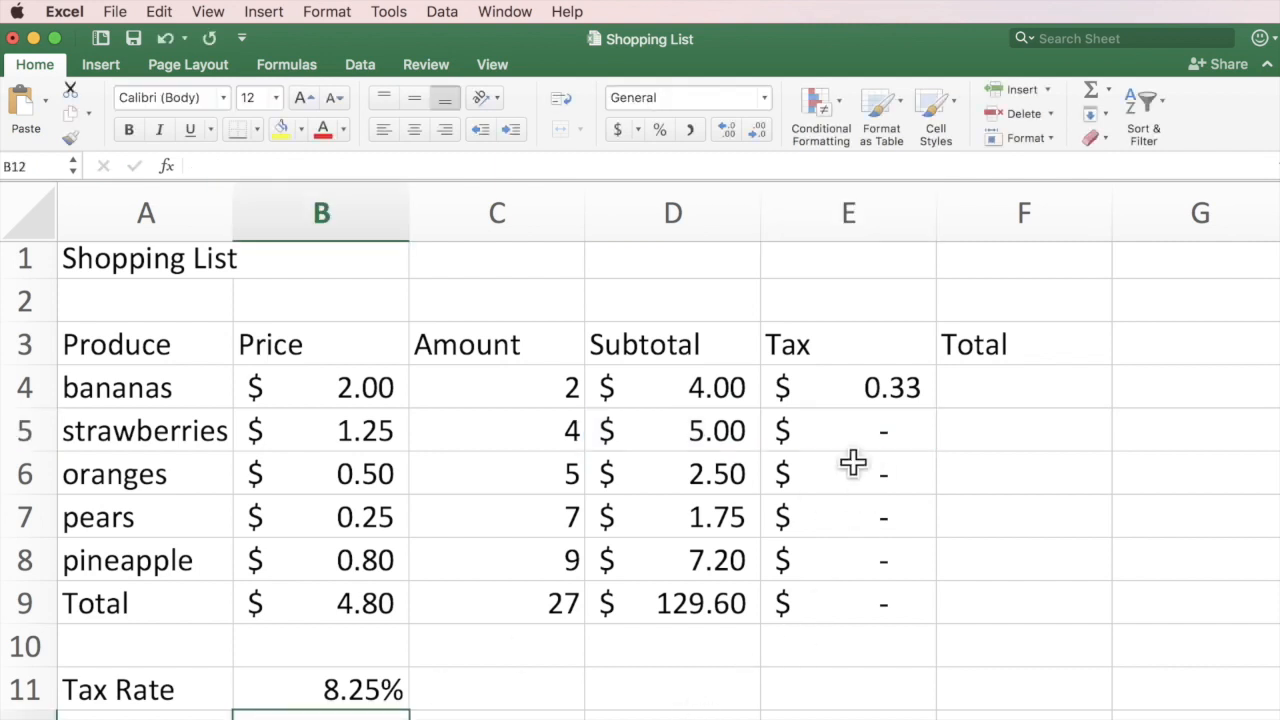
double_click(883, 446)
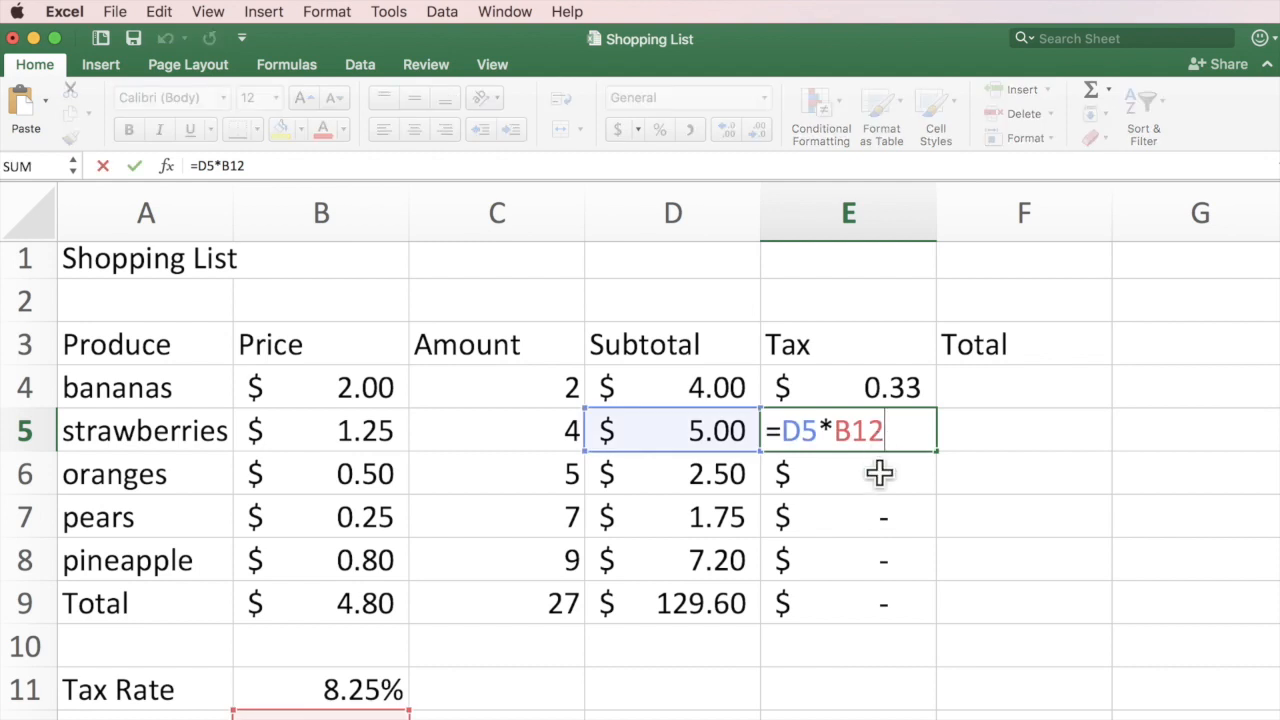
key(Return)
double_click(883, 474)
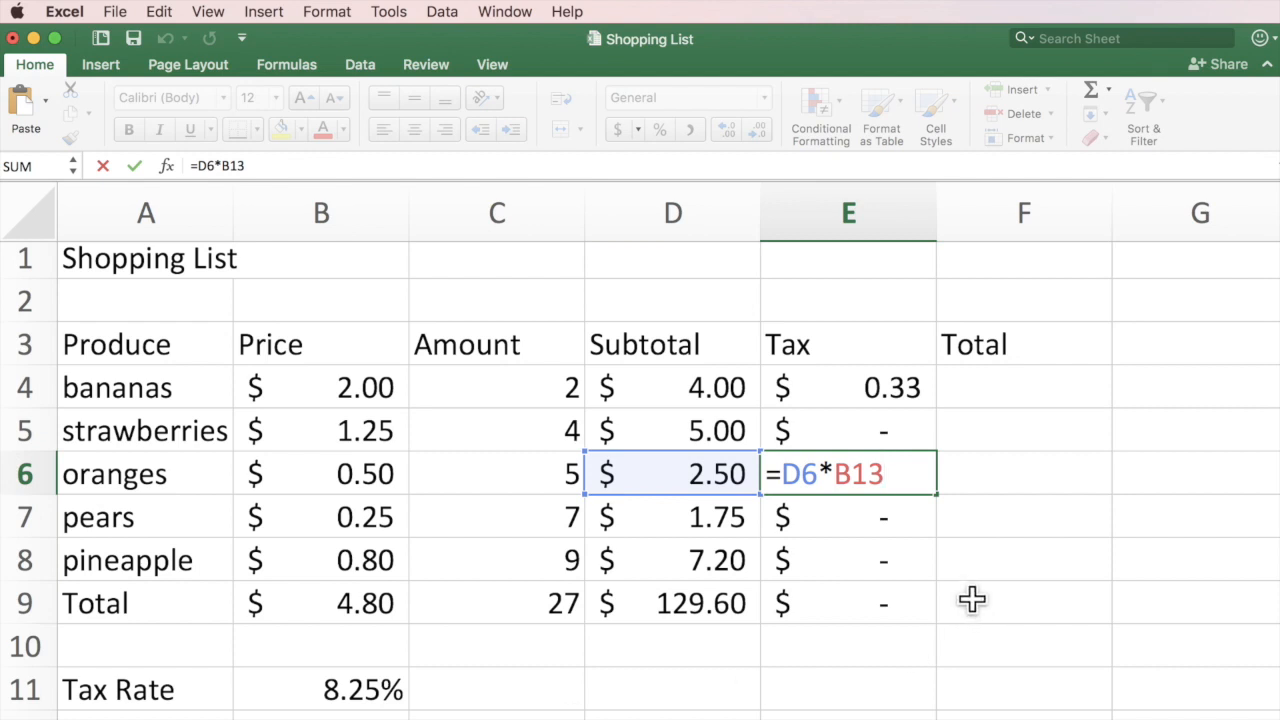
double_click(890, 518)
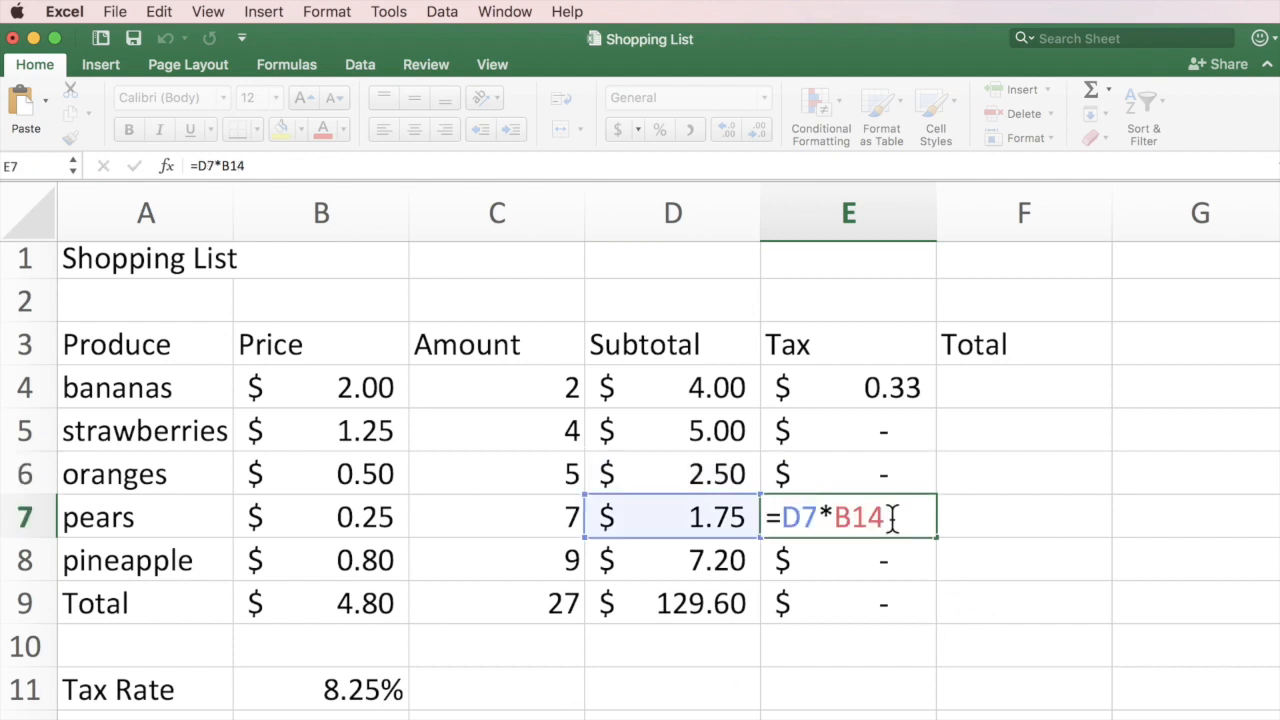
double_click(890, 561)
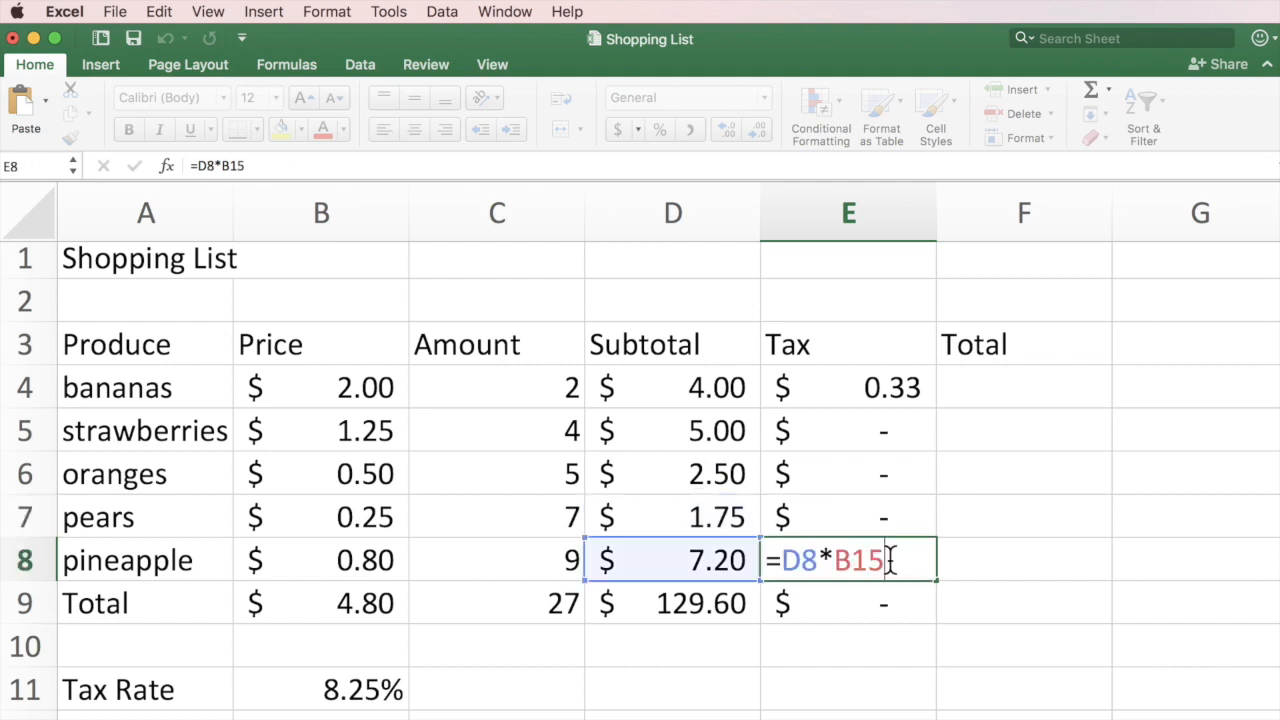
double_click(890, 603)
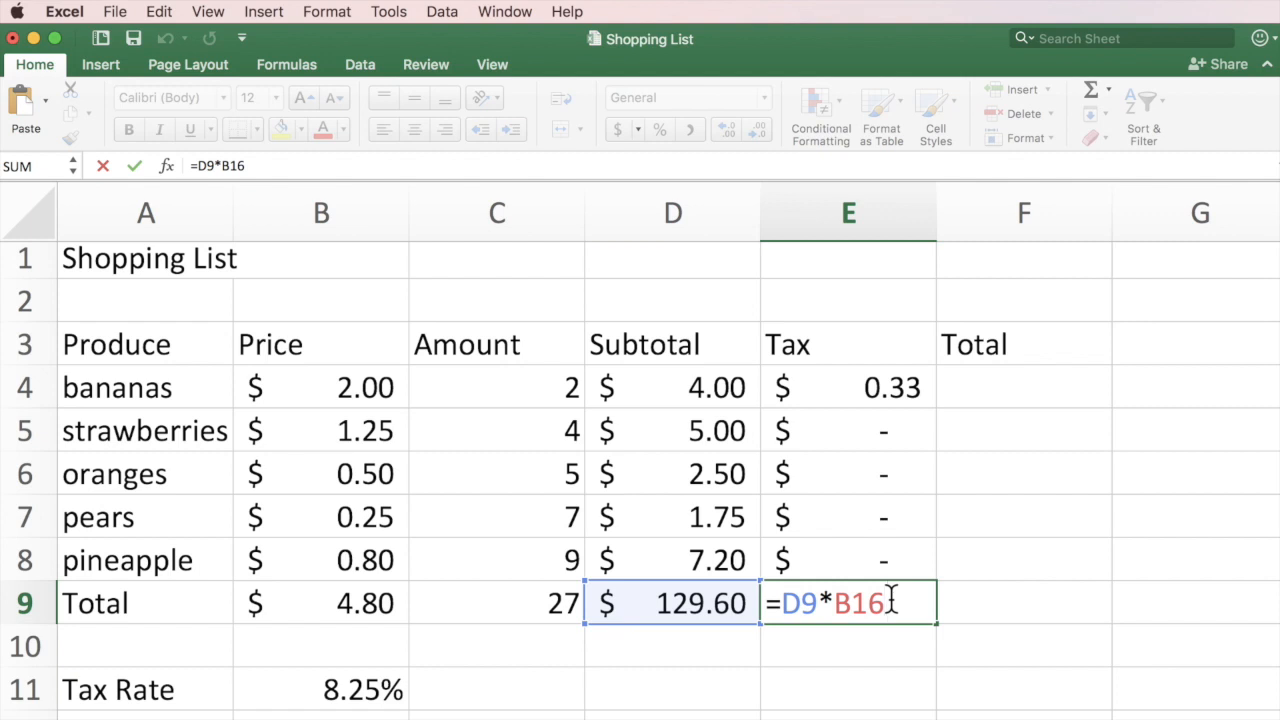
click(863, 387)
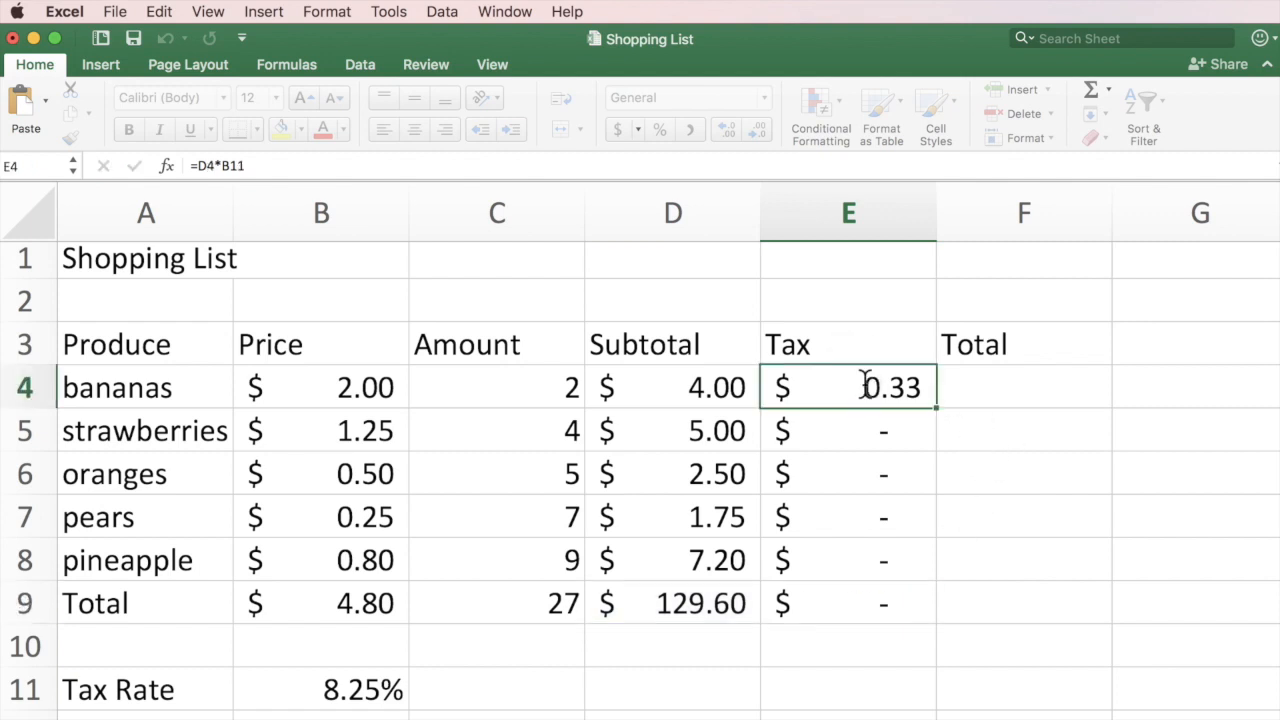
double_click(863, 387)
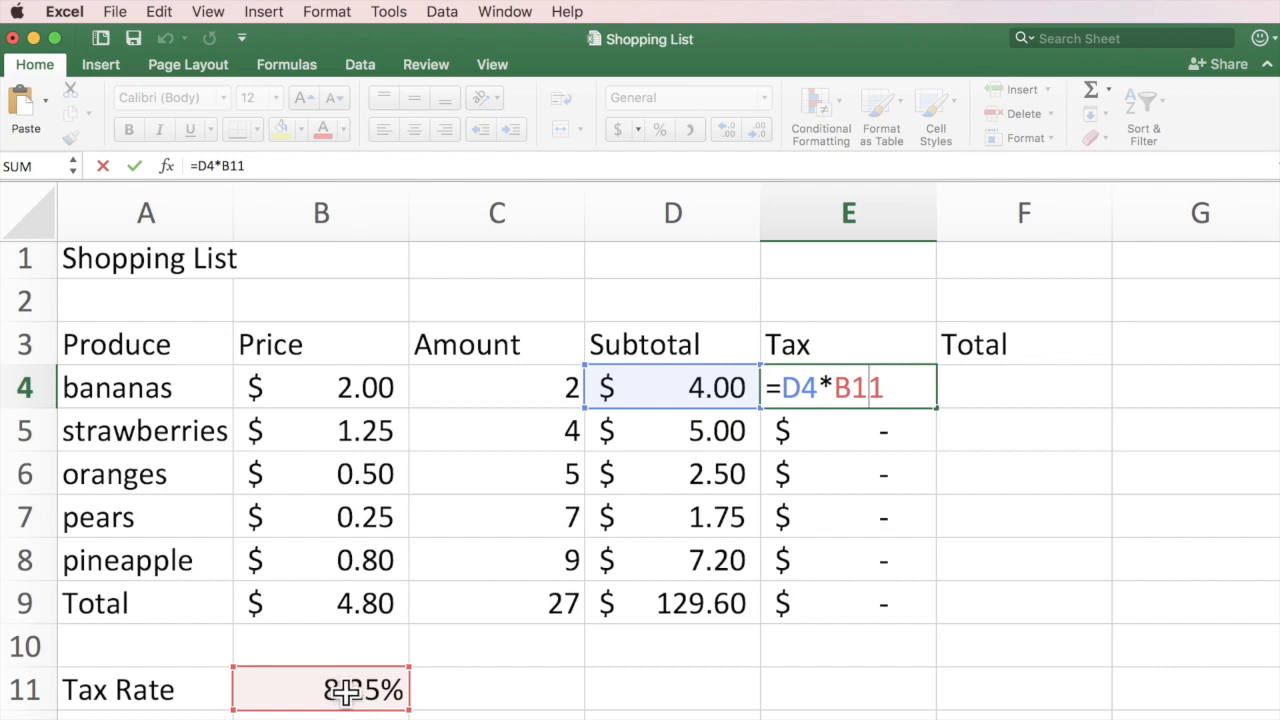
key(Return)
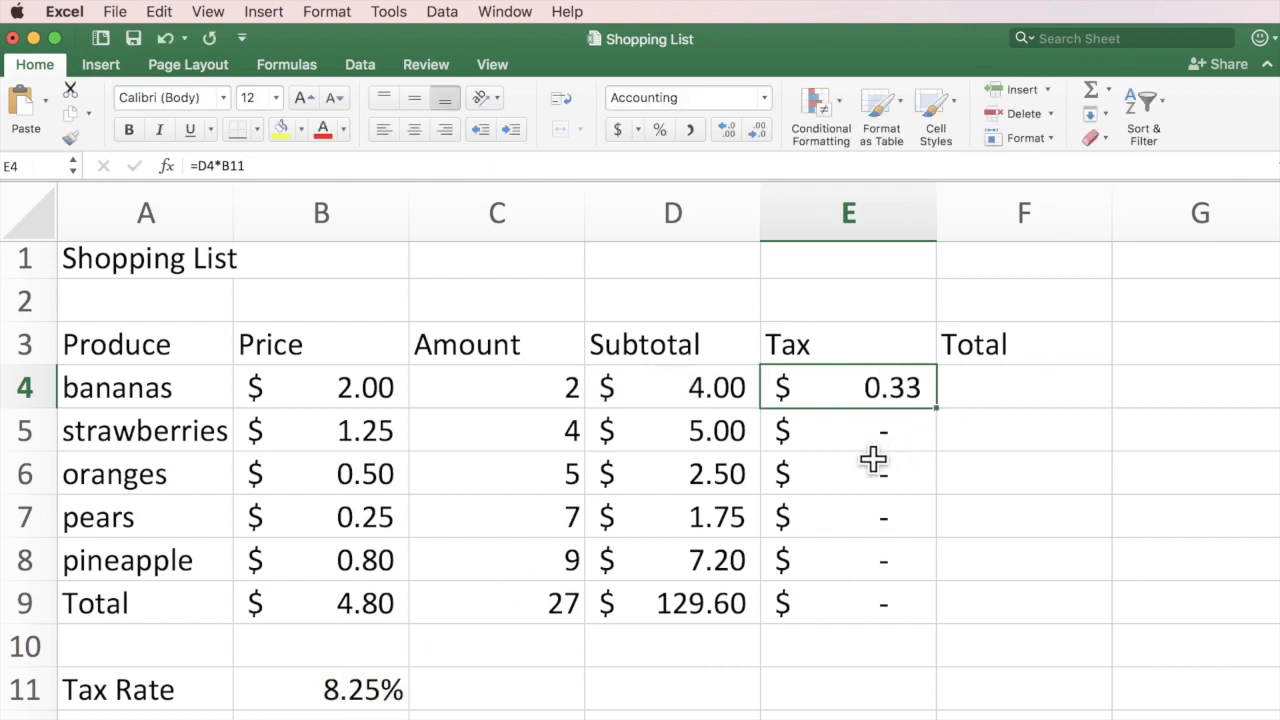
click(869, 430)
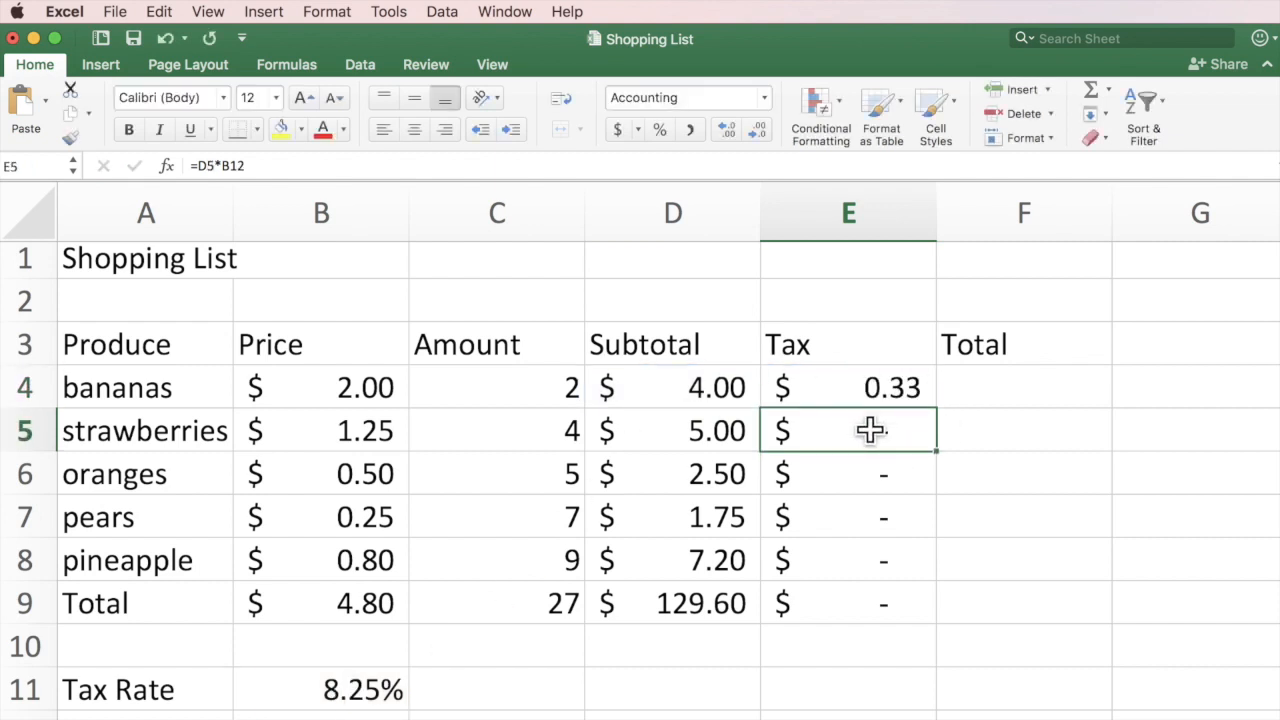
double_click(869, 430)
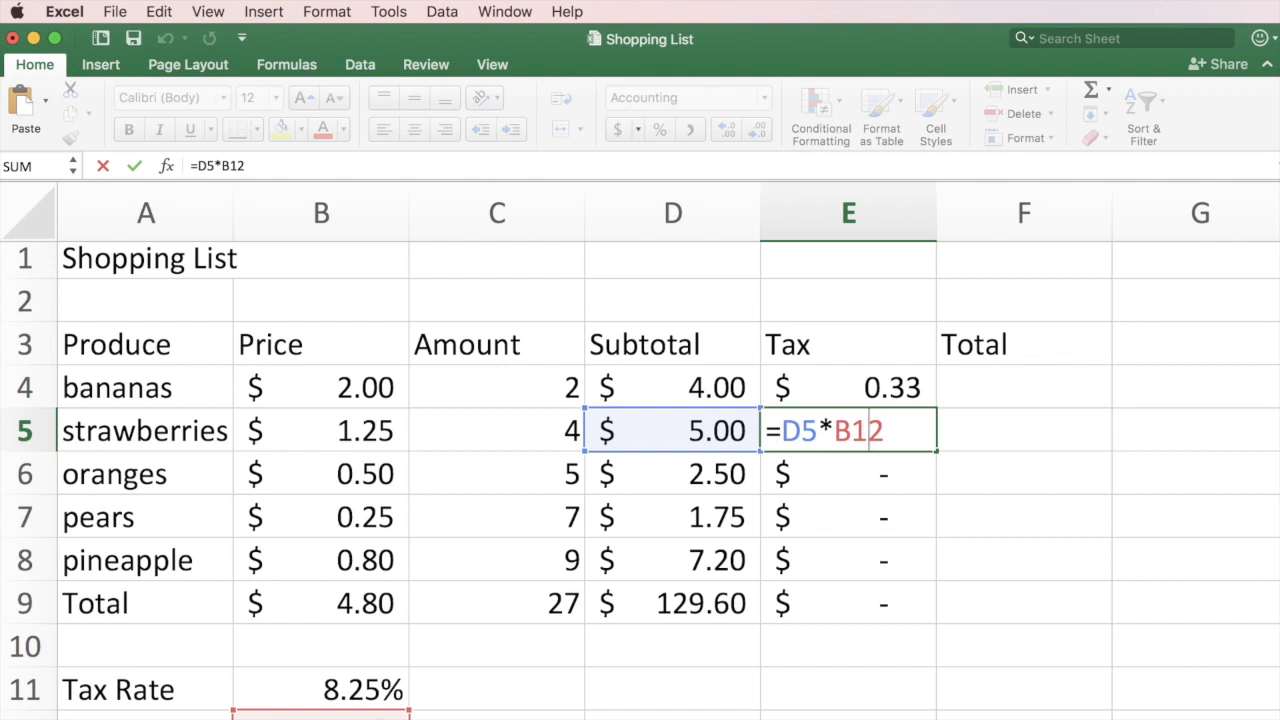
key(Return)
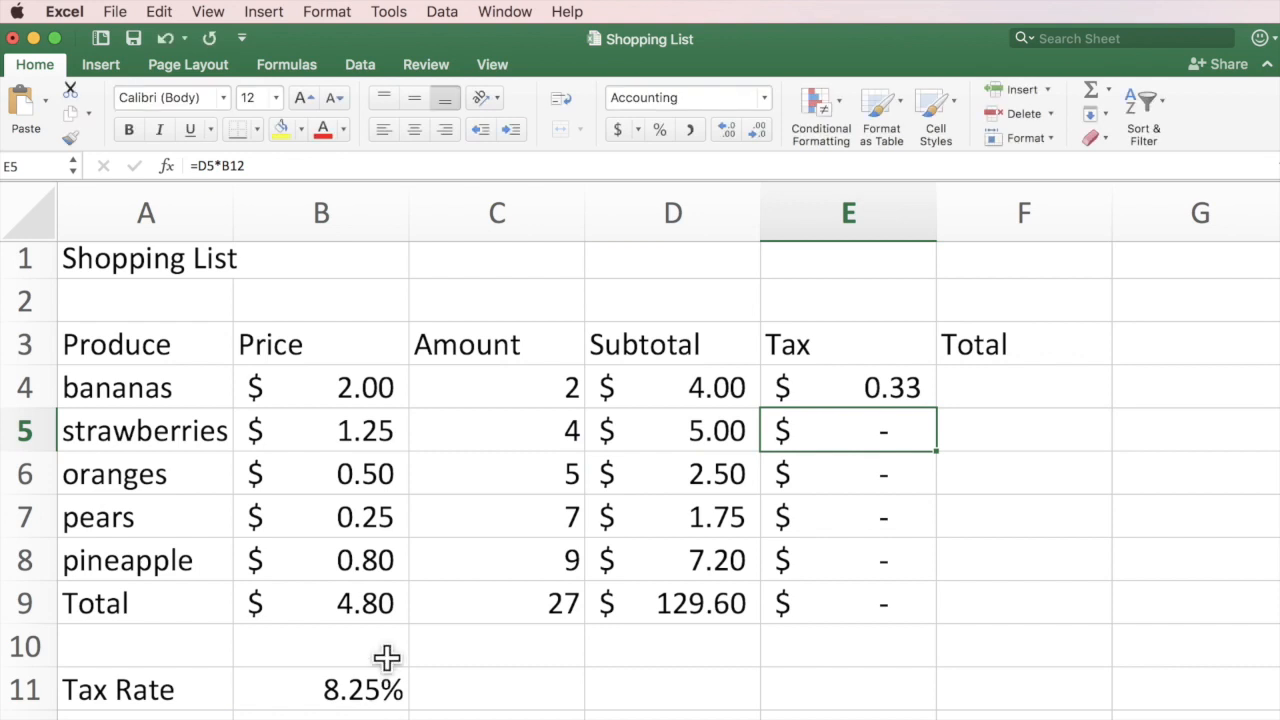
Change E4's formula to =D4*$B$11 so the tax rate reference is absolute.
double_click(882, 390)
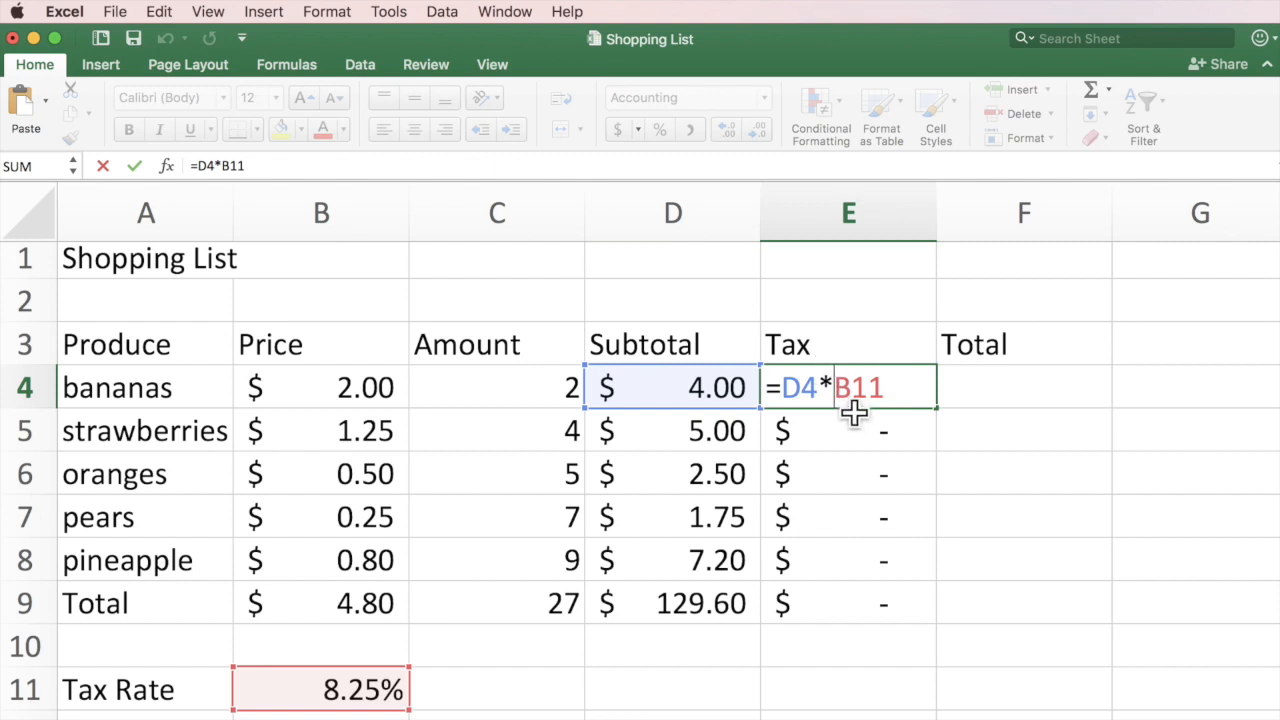
text($)
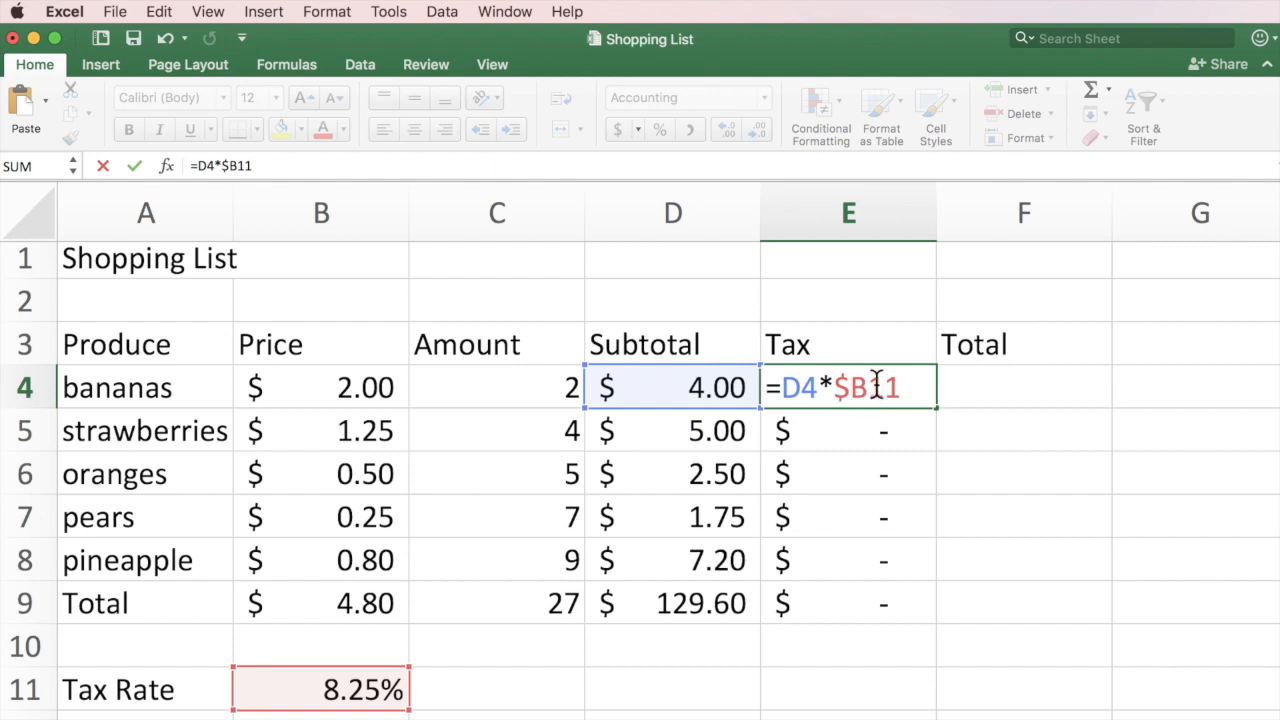
click(872, 387)
text($)
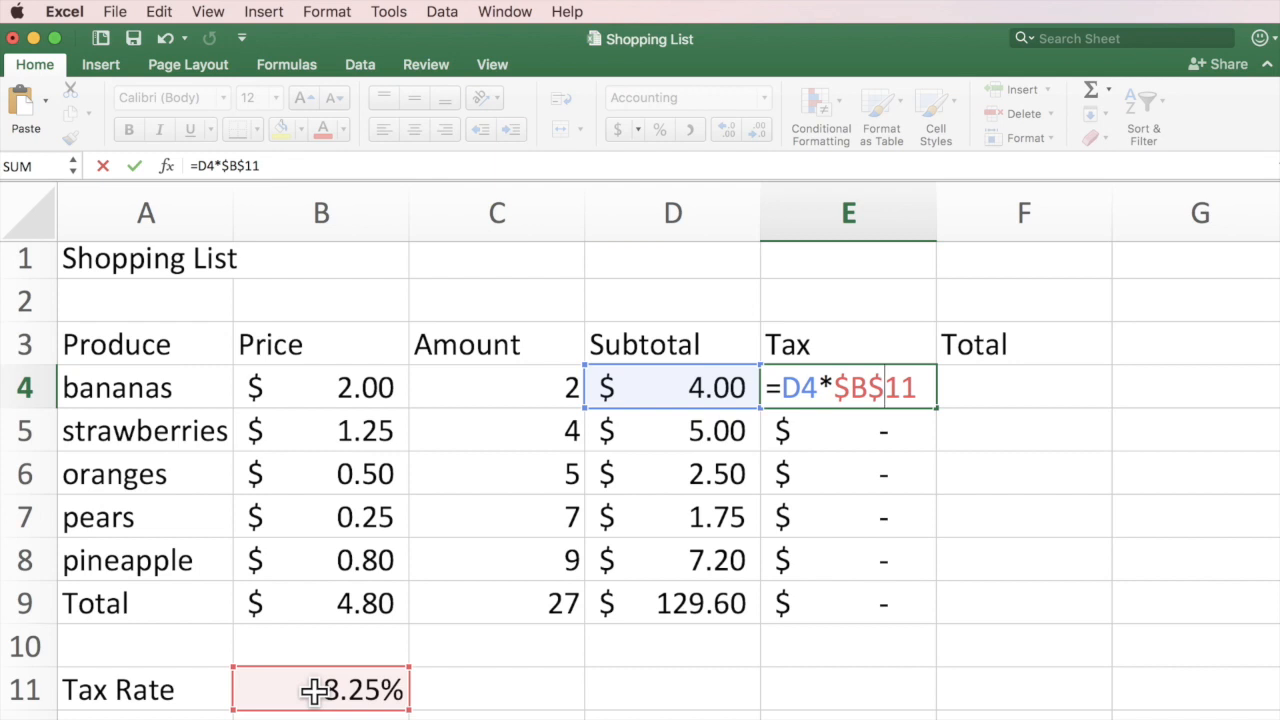
key(Return)
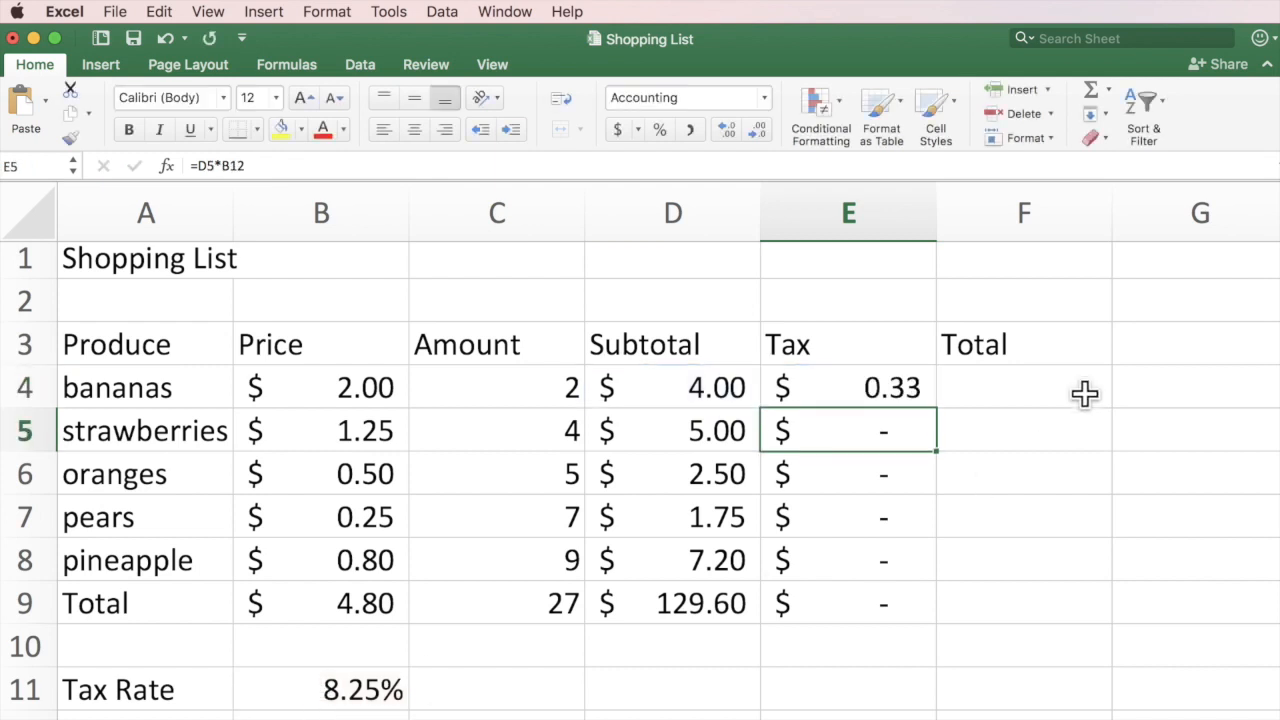
click(871, 388)
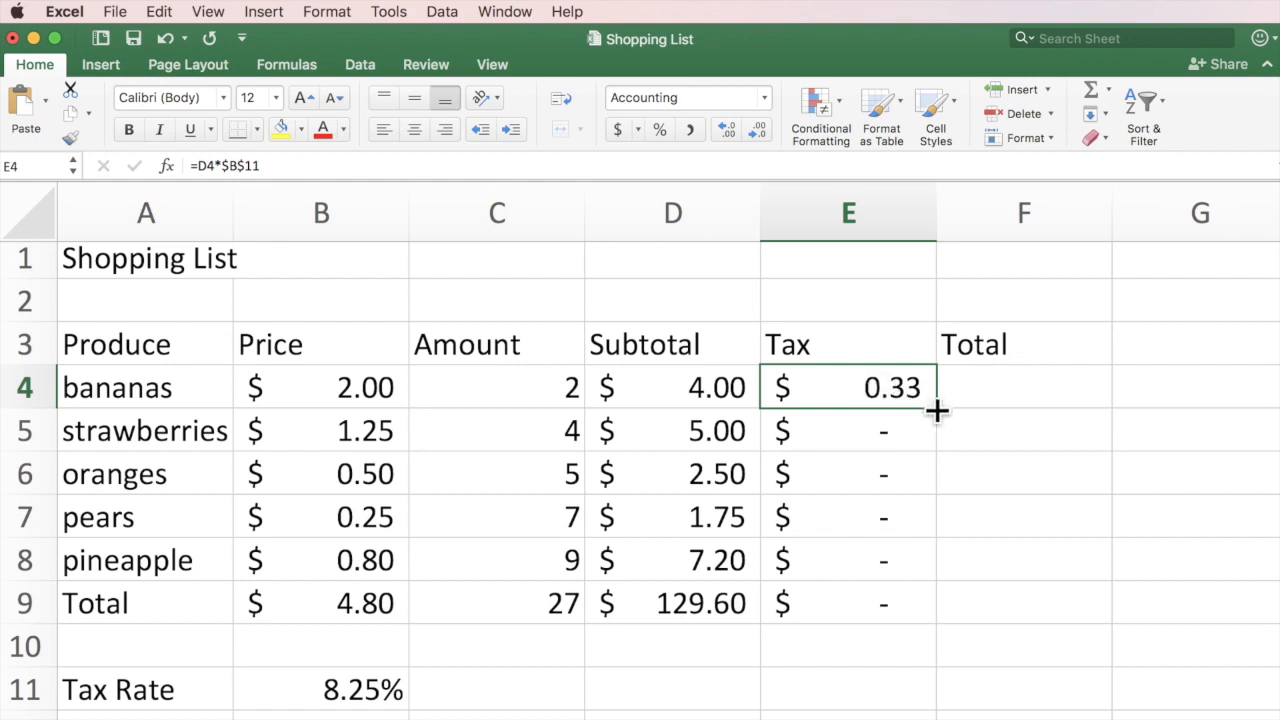
Fill E4's absolute tax formula down through E9 and confirm E5 and E6 use $B$11.
drag(937, 410, 925, 605)
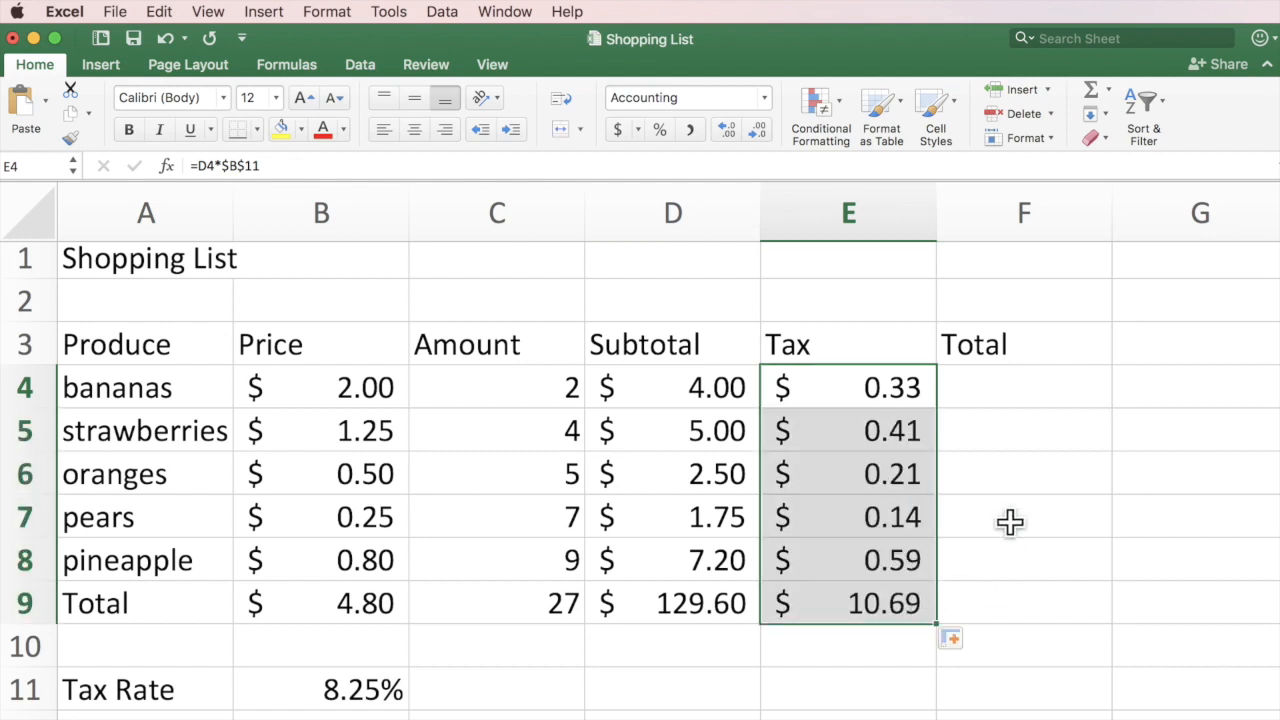
click(832, 431)
double_click(832, 431)
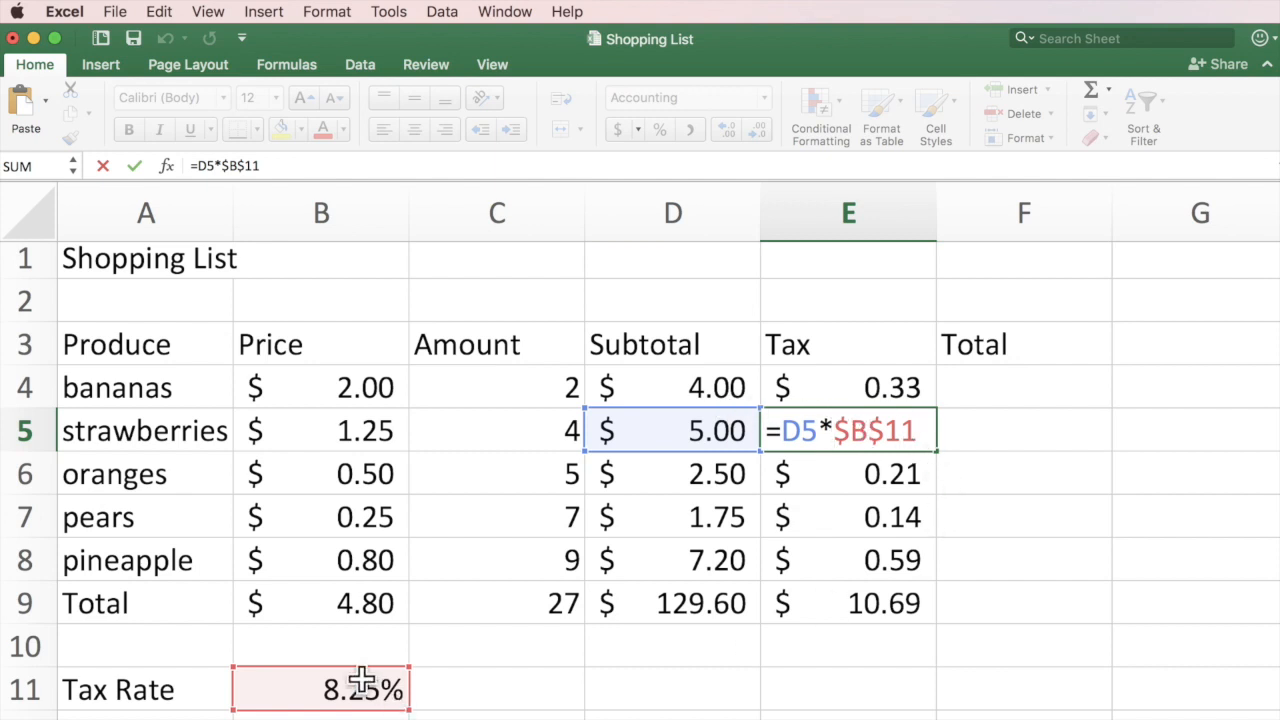
key(Return)
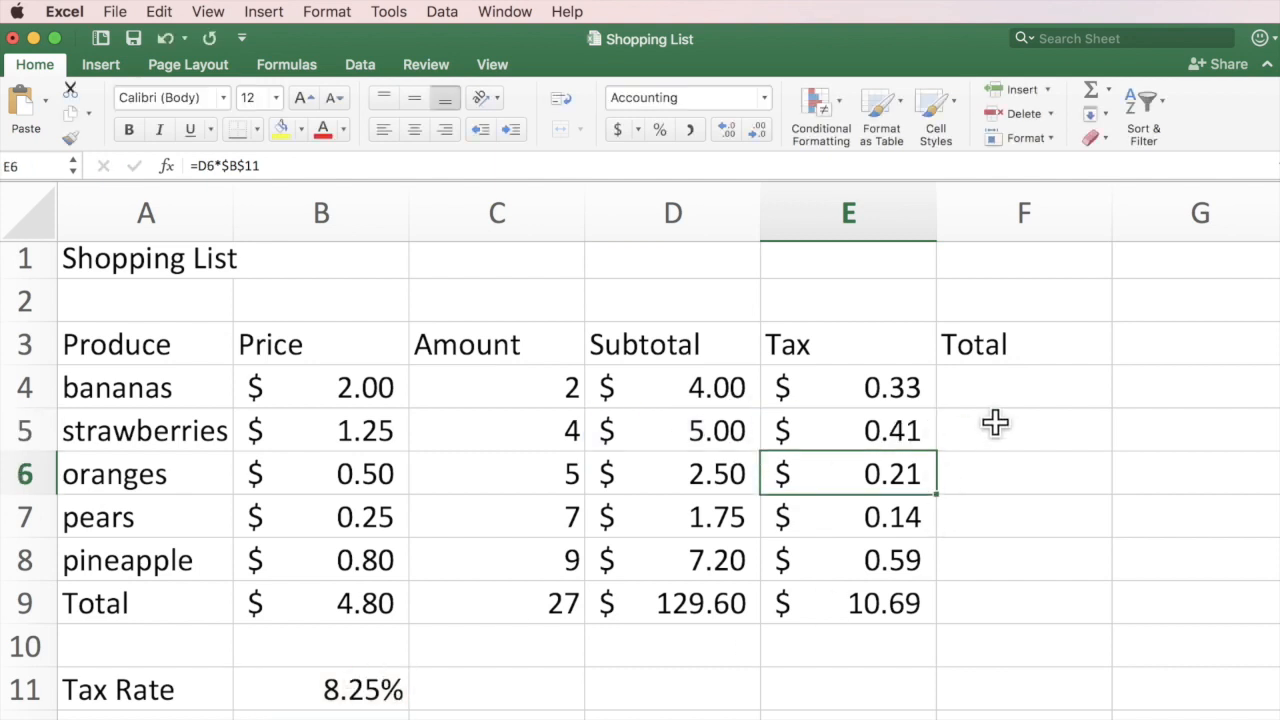
double_click(907, 476)
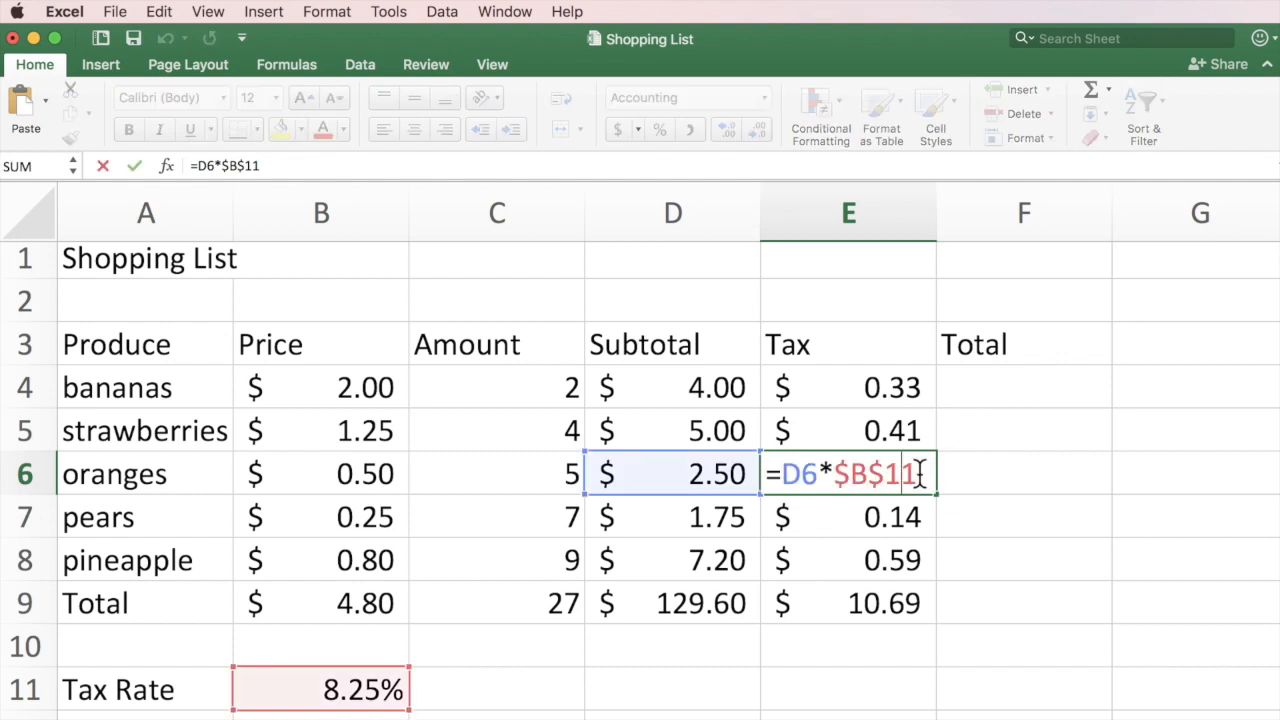
key(Return)
Check the E7–E9 tax formulas, cancelling a stray edit, leaving a $10.69 tax total.
double_click(913, 517)
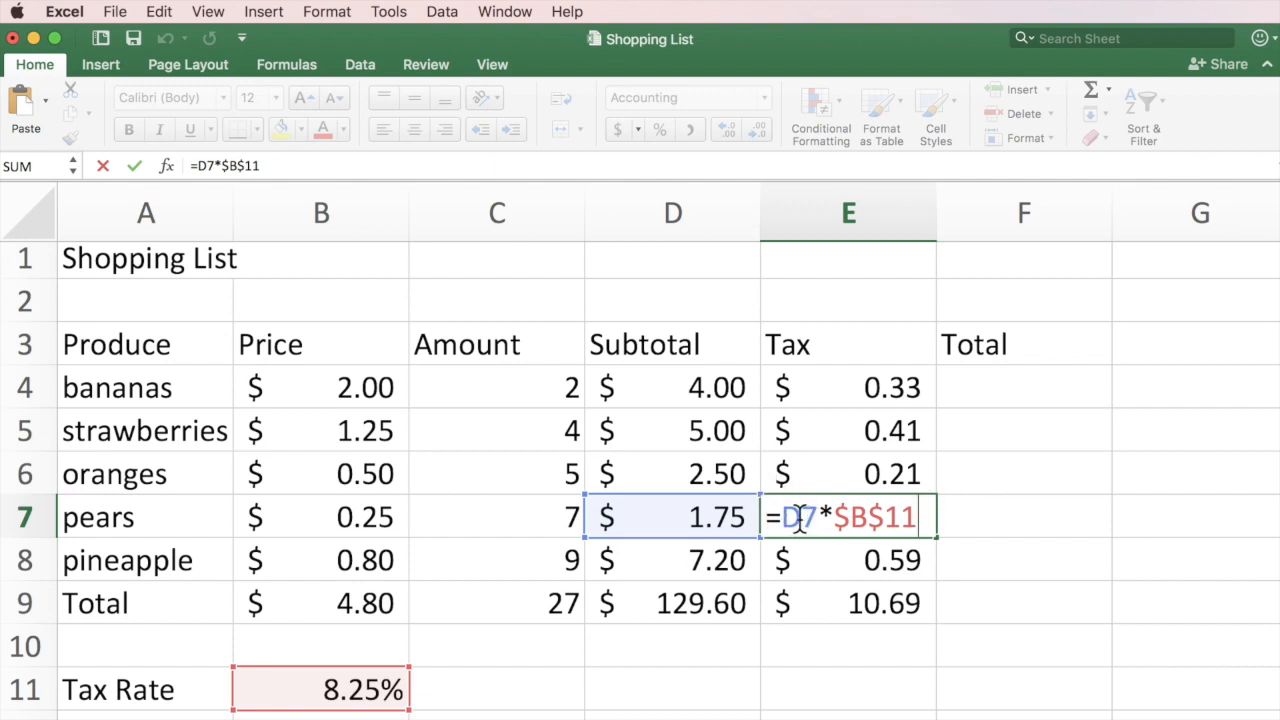
double_click(826, 557)
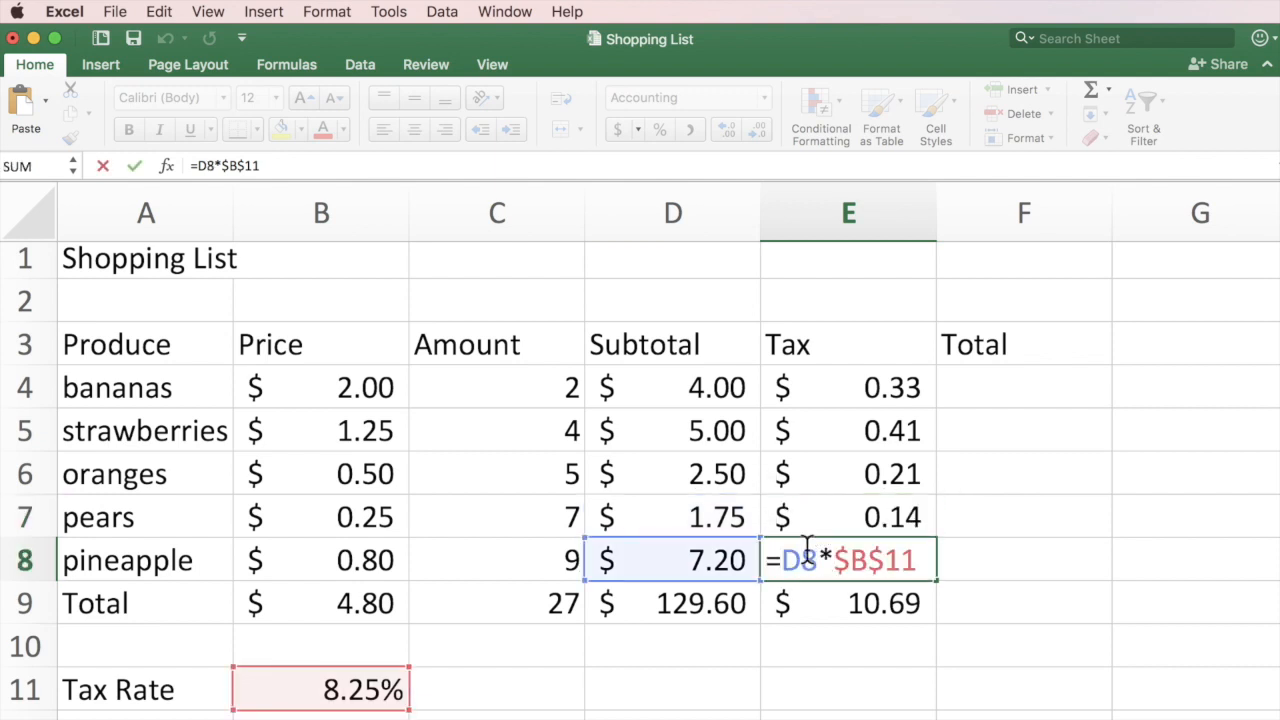
click(816, 596)
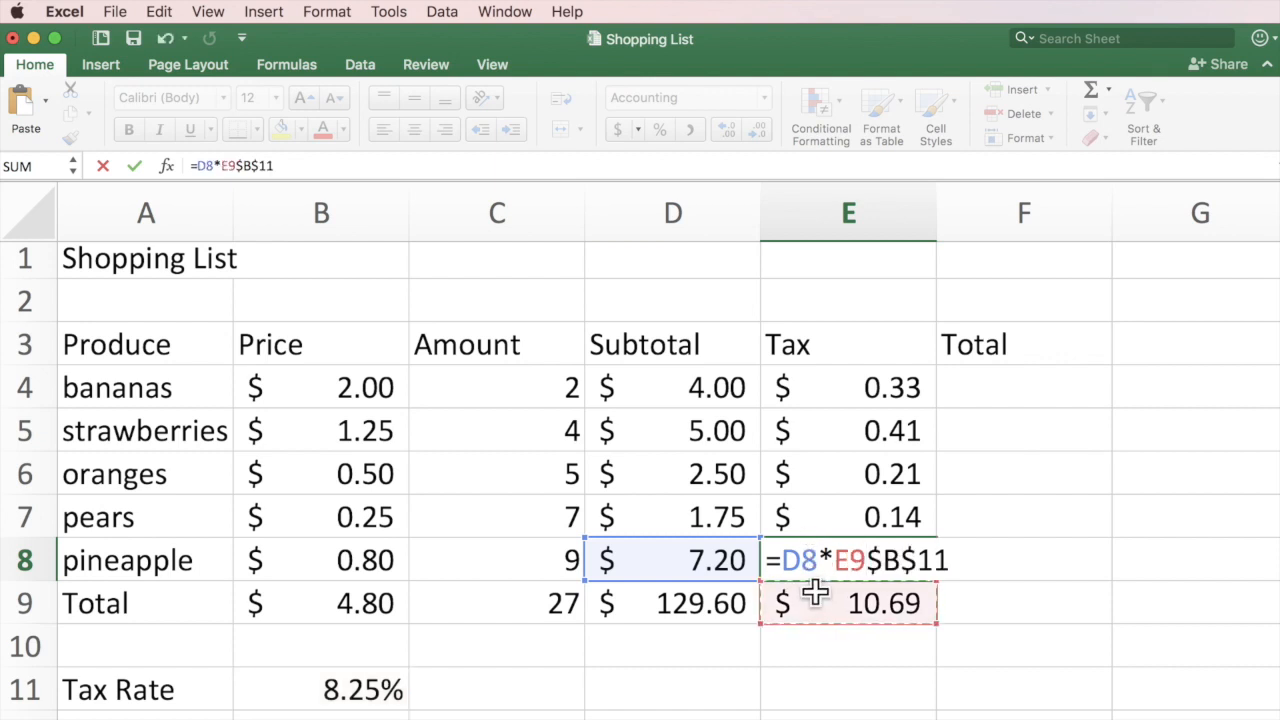
key(Escape)
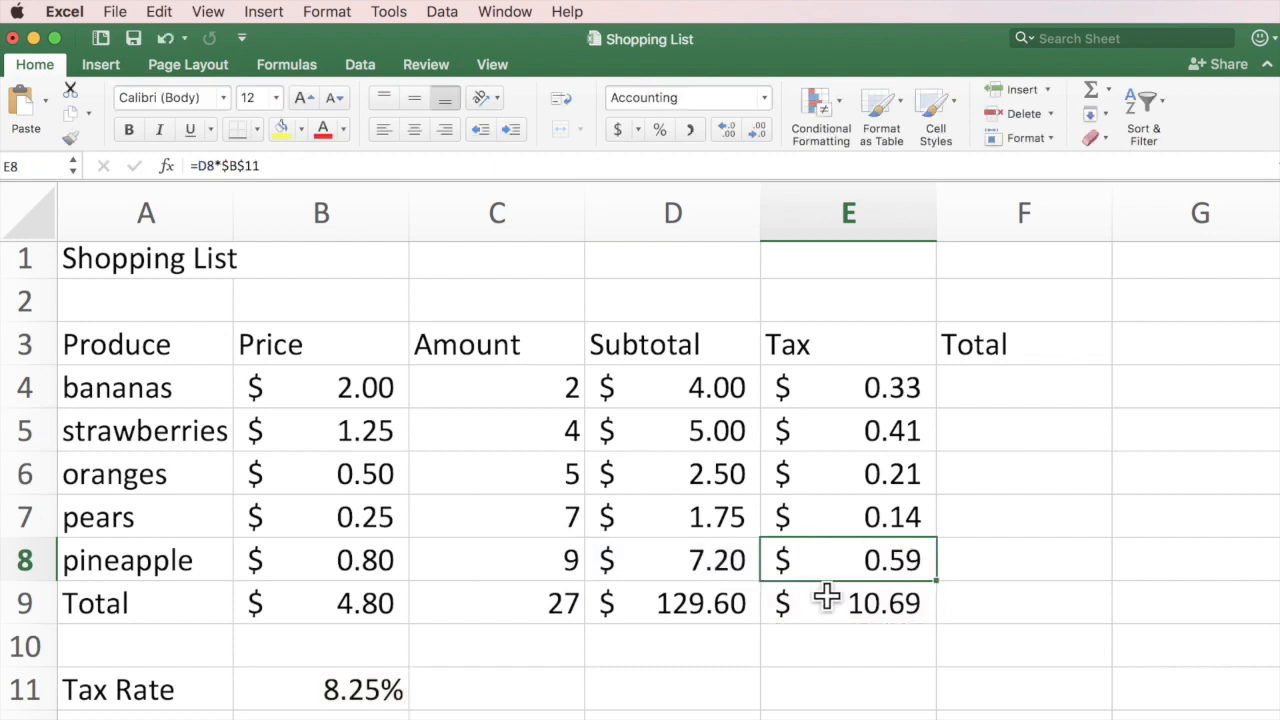
double_click(824, 595)
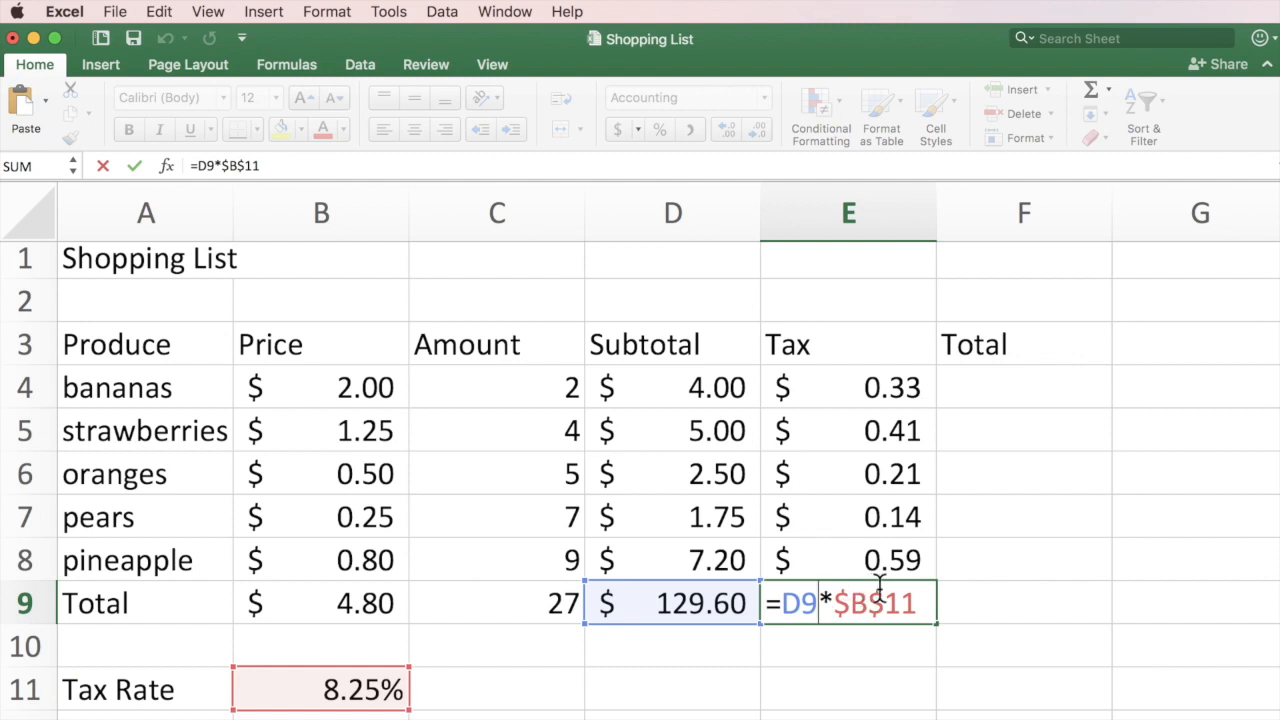
key(Escape)
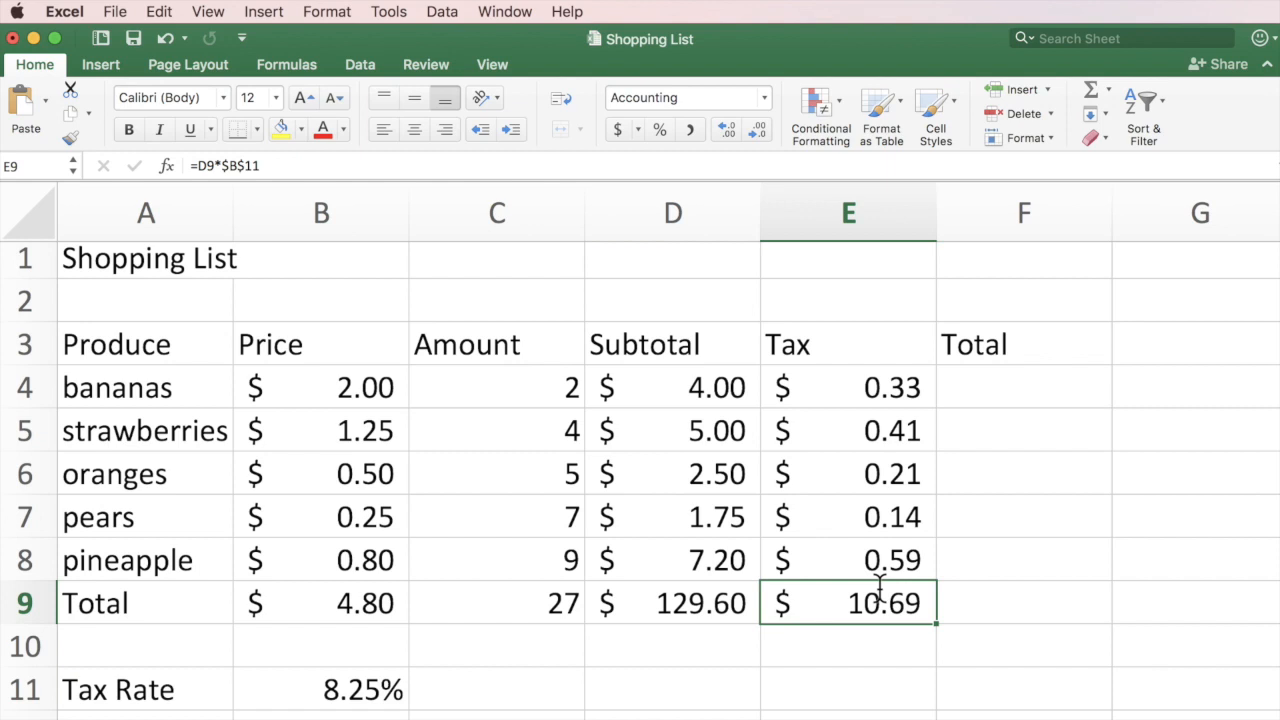
click(1034, 384)
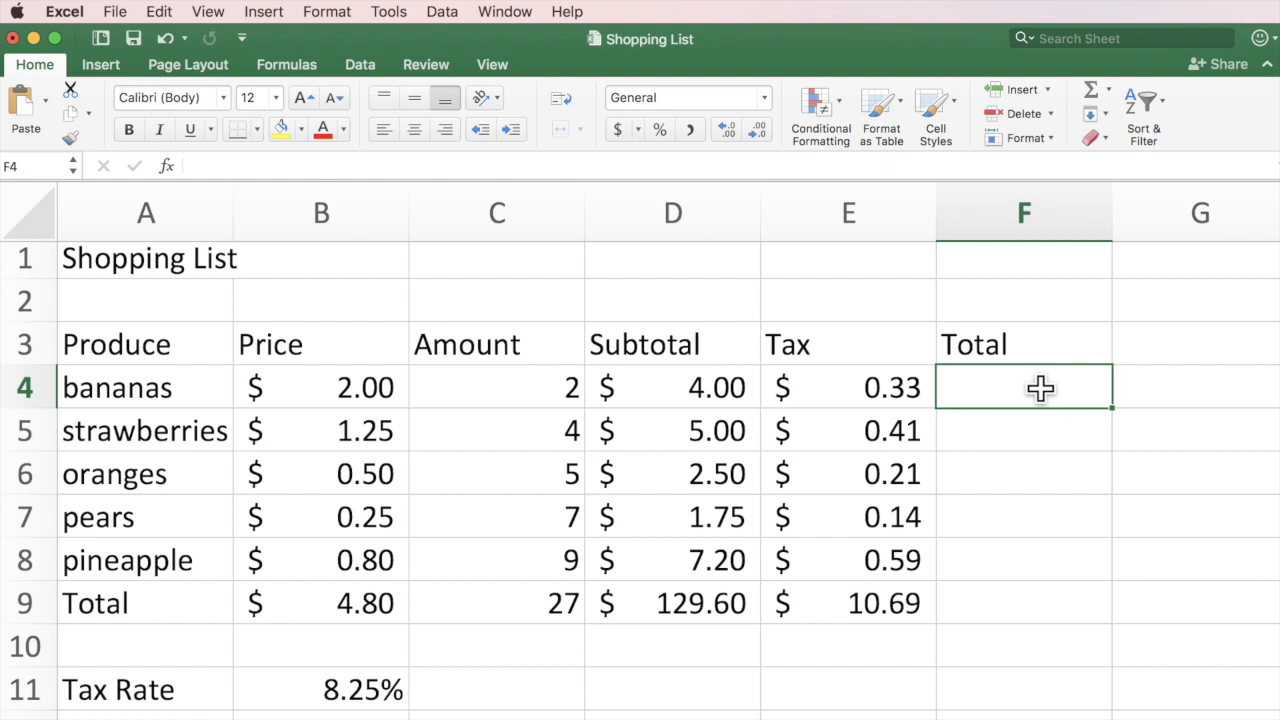
AutoSum D4:E4 in F4 so the bananas Total shows $4.33.
click(1094, 90)
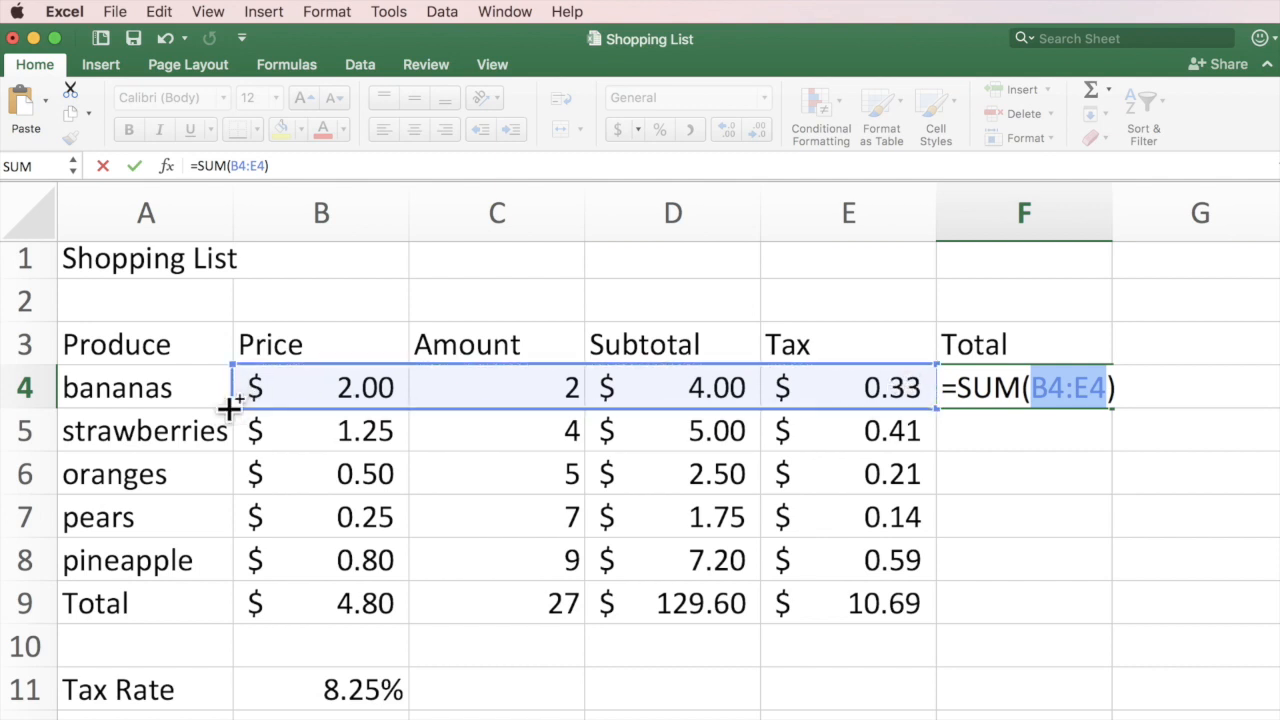
drag(272, 405, 392, 405)
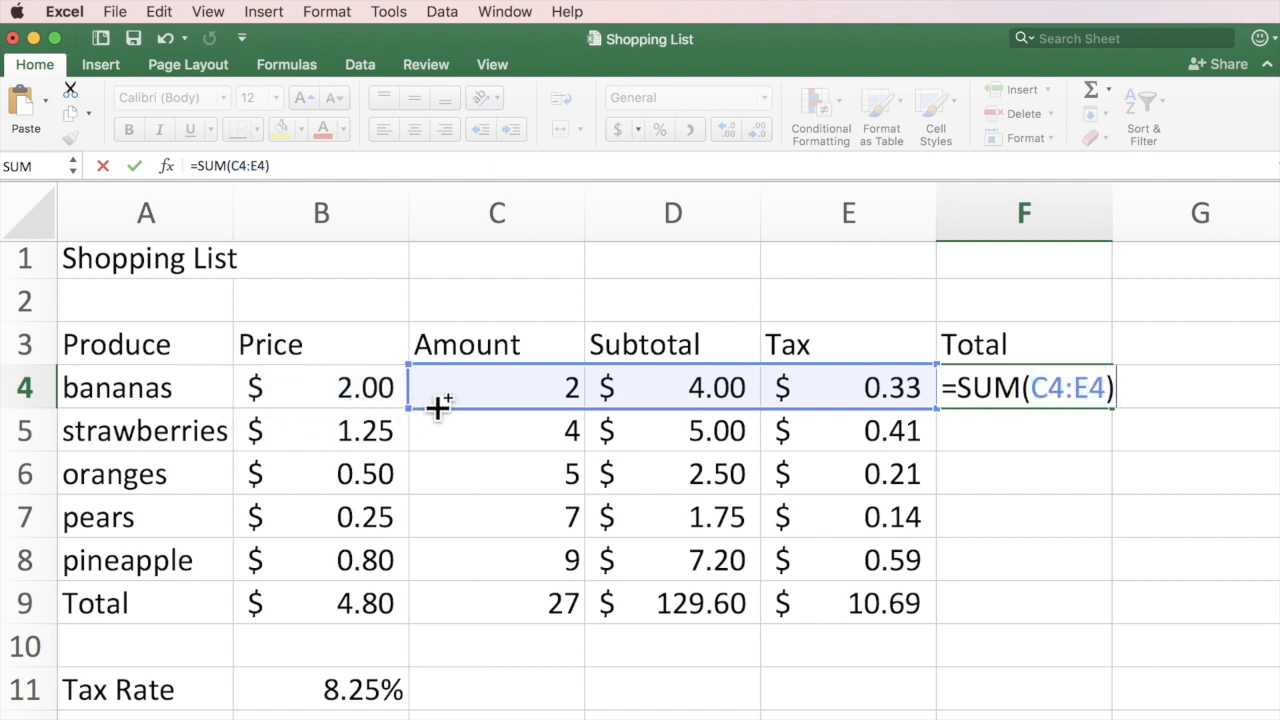
drag(438, 405, 575, 405)
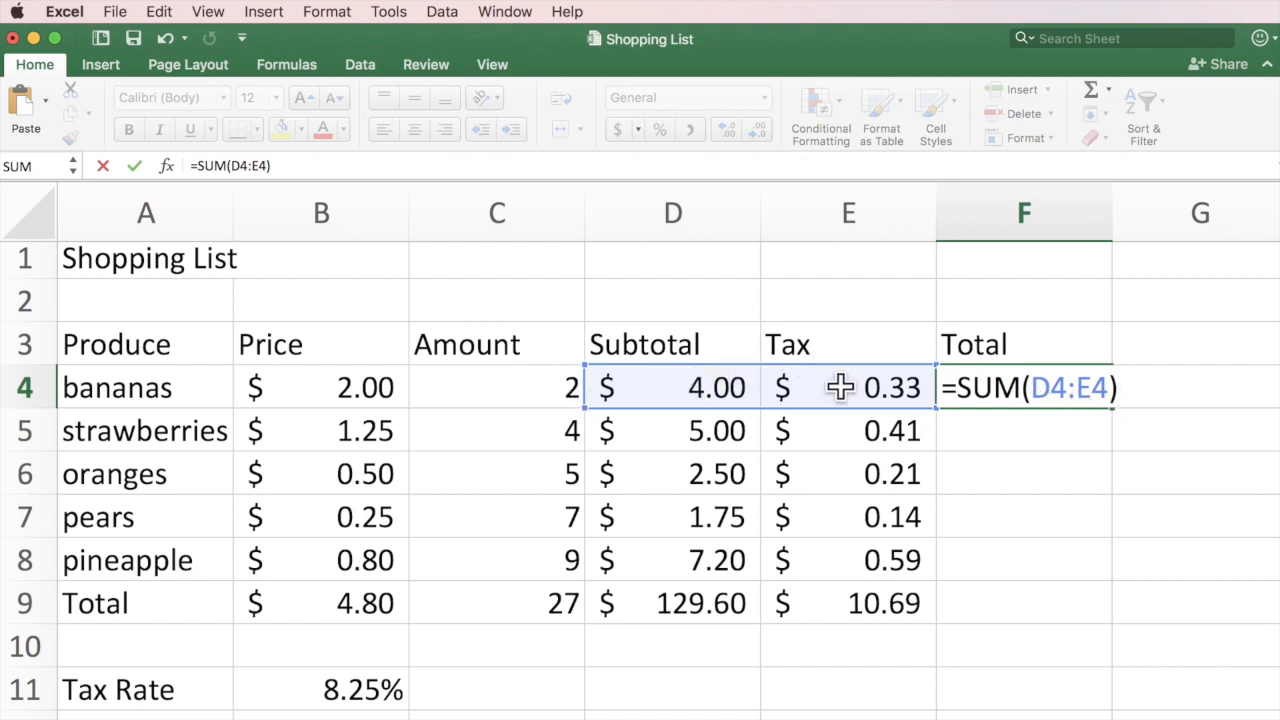
mouse_move(588, 400)
mouse_down()
mouse_move(312, 390)
mouse_move(603, 393)
mouse_up()
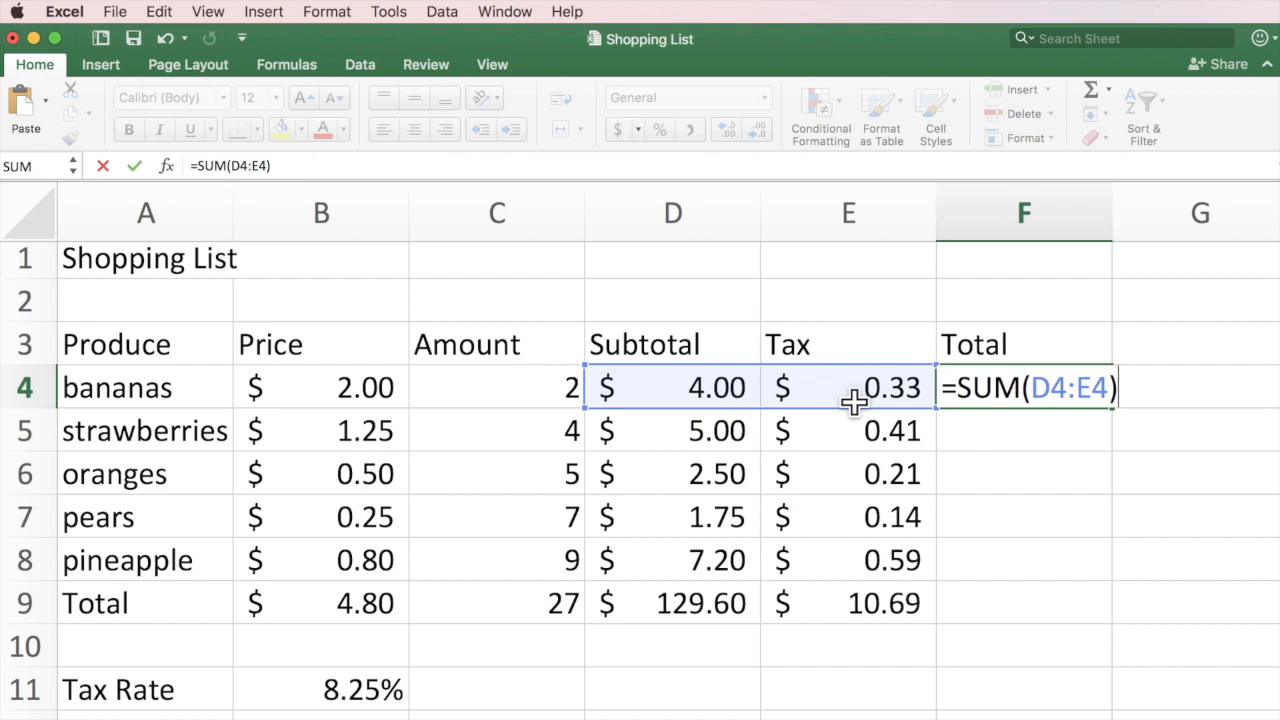
key(Return)
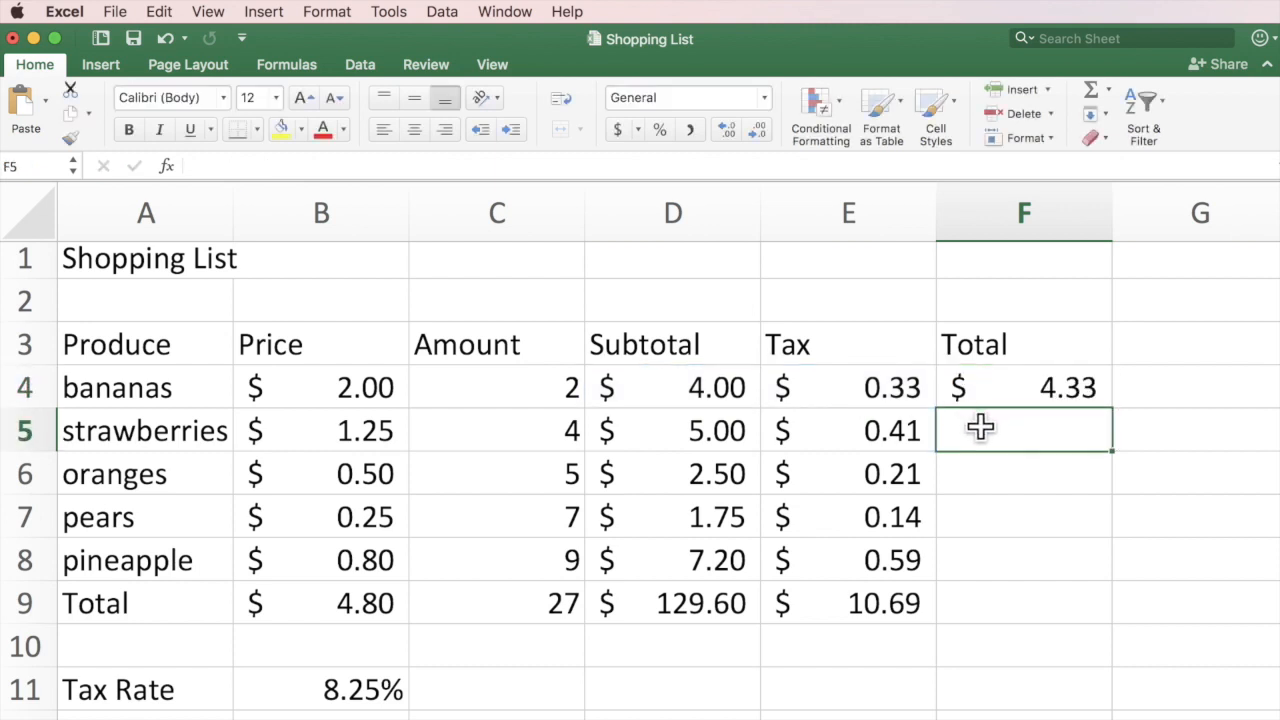
click(1090, 88)
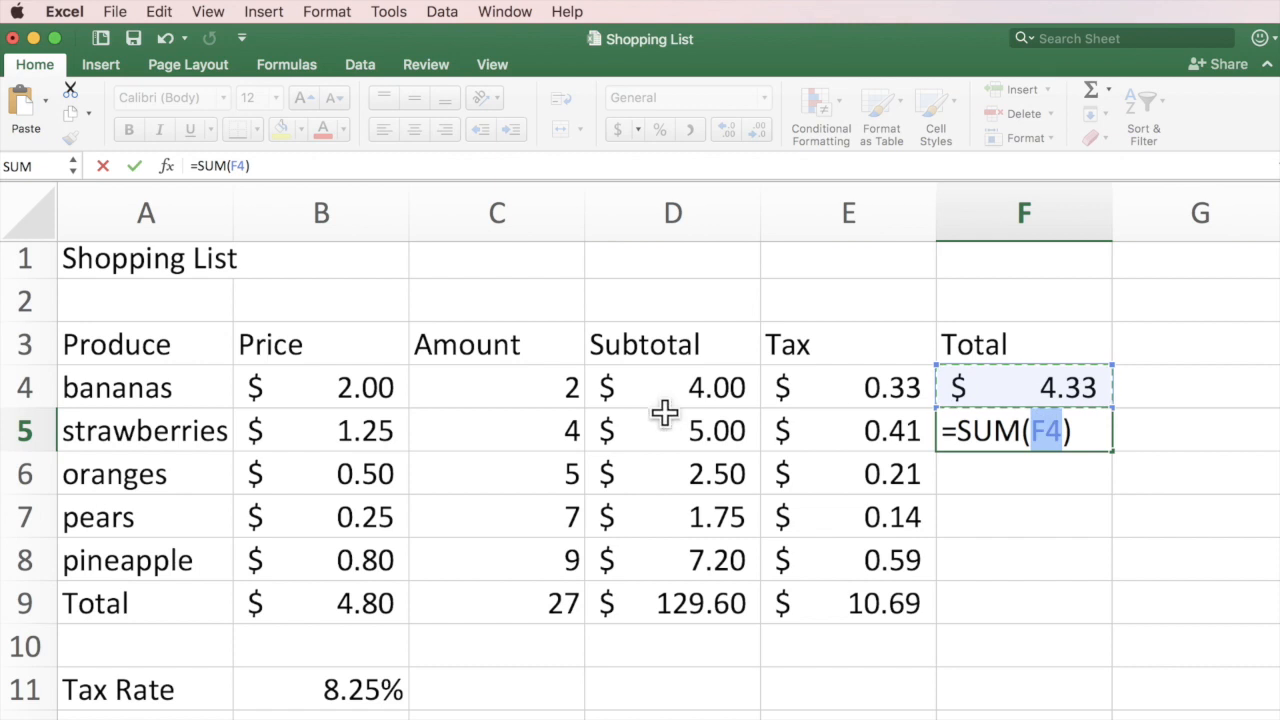
drag(666, 430, 849, 430)
key(Return)
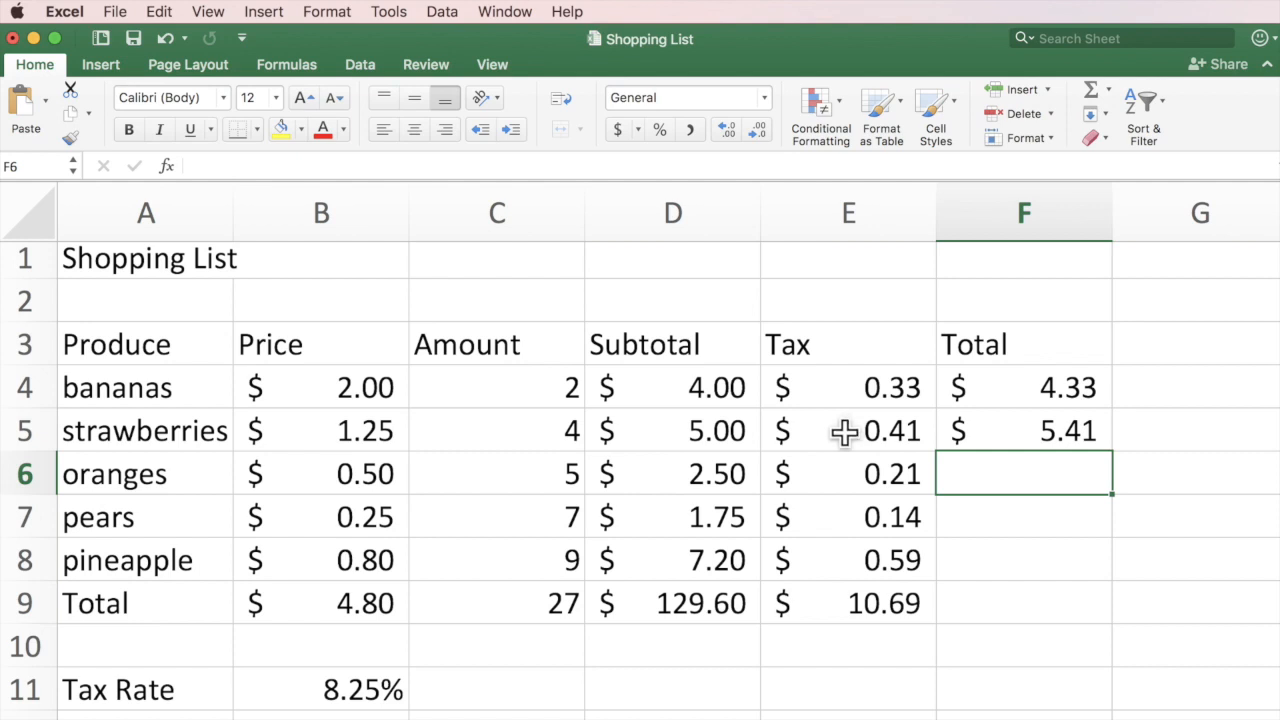
click(1072, 430)
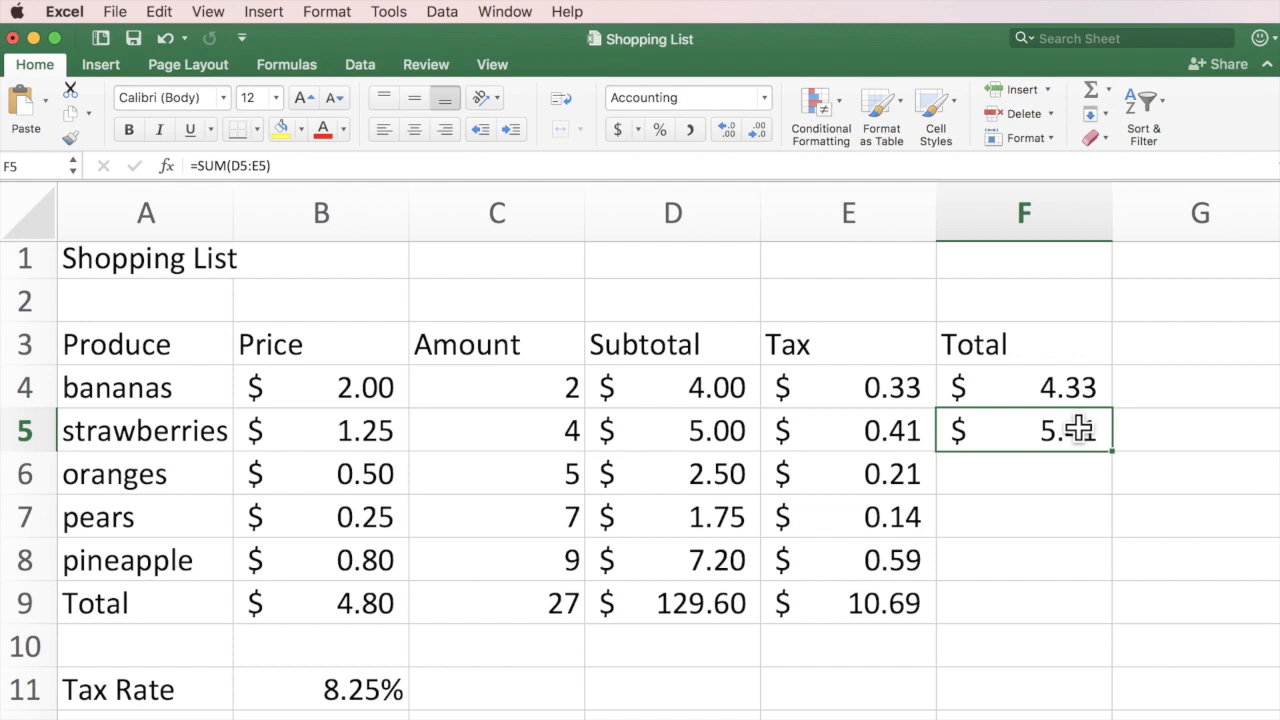
key(super+z)
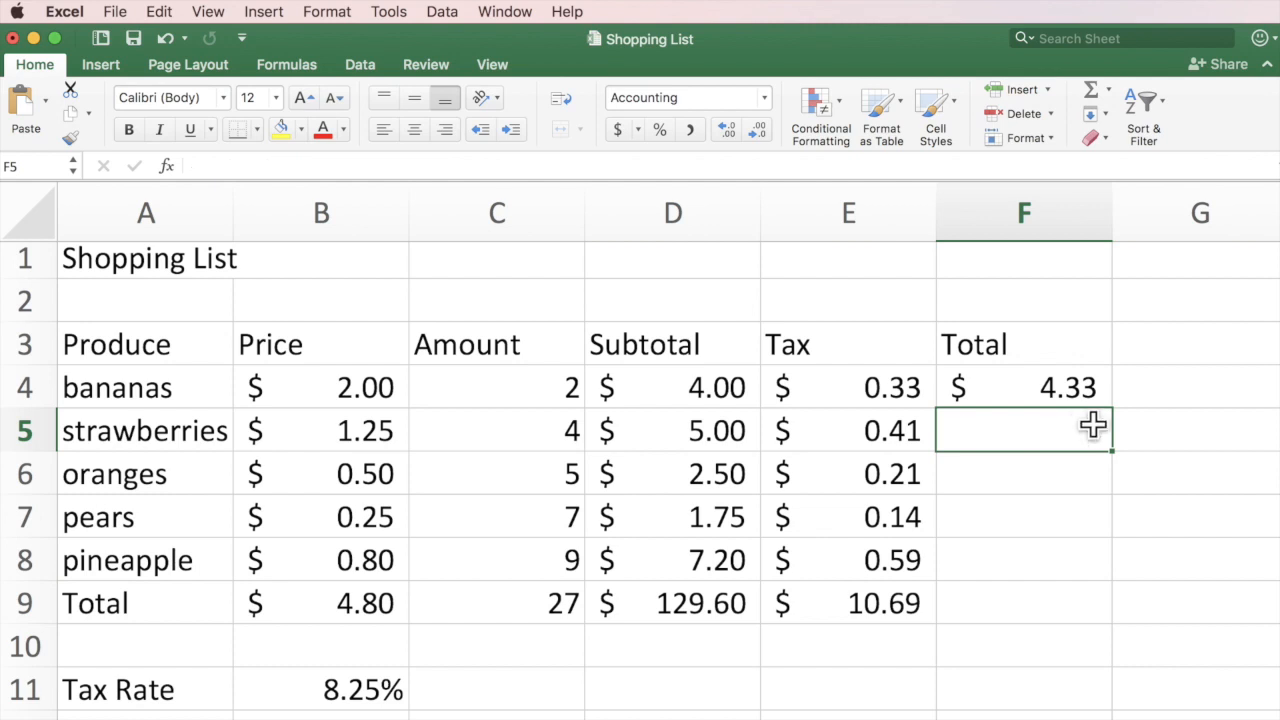
click(1062, 387)
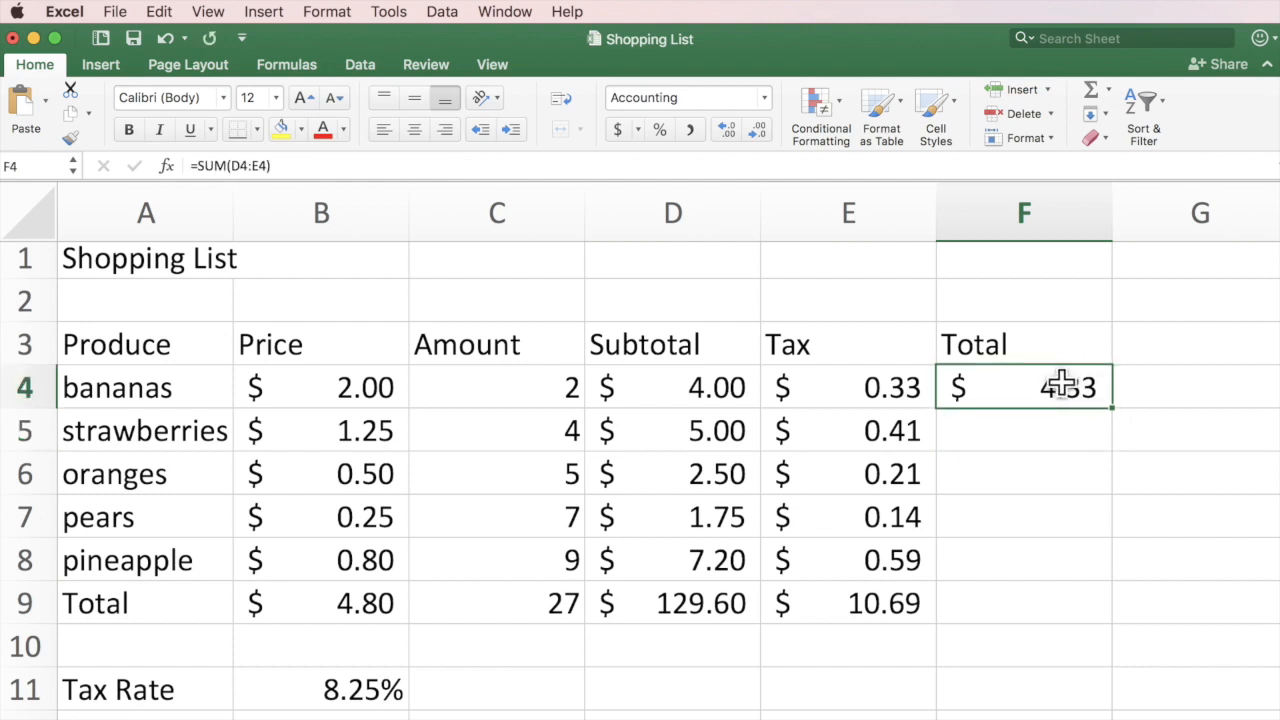
double_click(1062, 387)
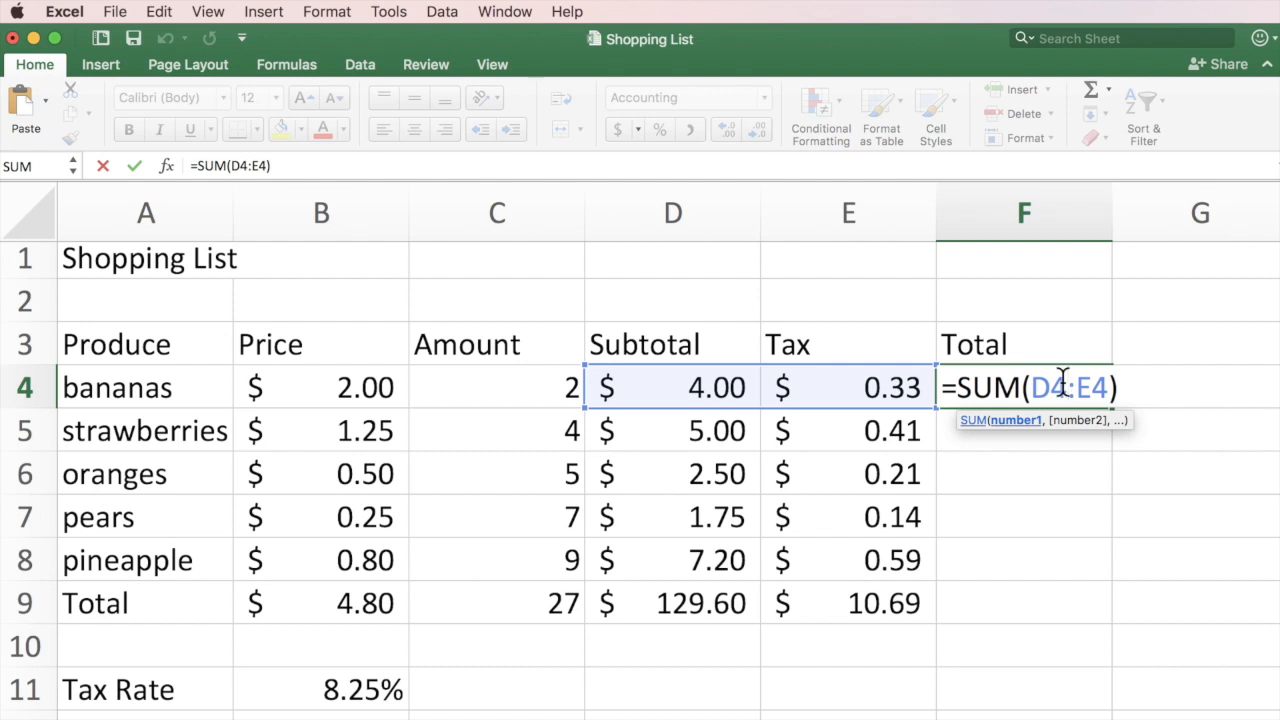
key(Return)
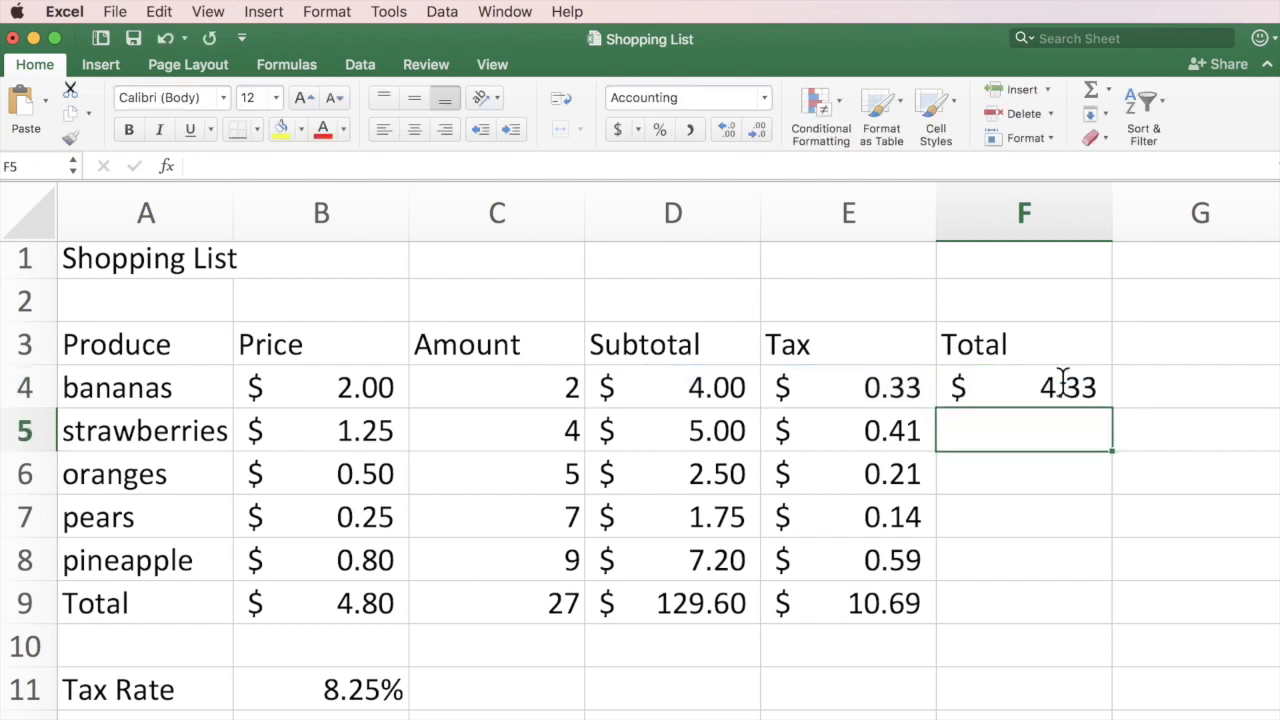
click(1064, 385)
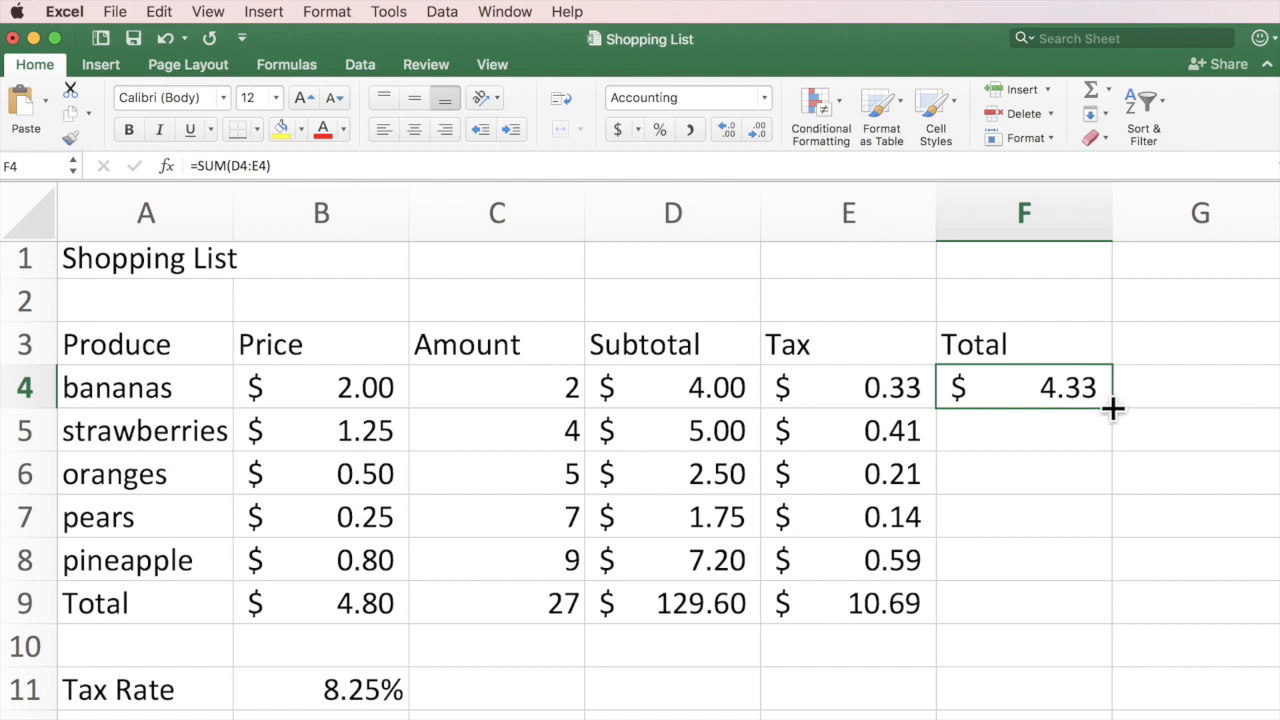
Fill F4's SUM formula down to F9 and verify F4–F6, giving a $140.29 grand total.
mouse_move(1113, 408)
mouse_down()
mouse_move(1120, 431)
mouse_move(1113, 411)
mouse_up()
drag(1113, 410, 1092, 606)
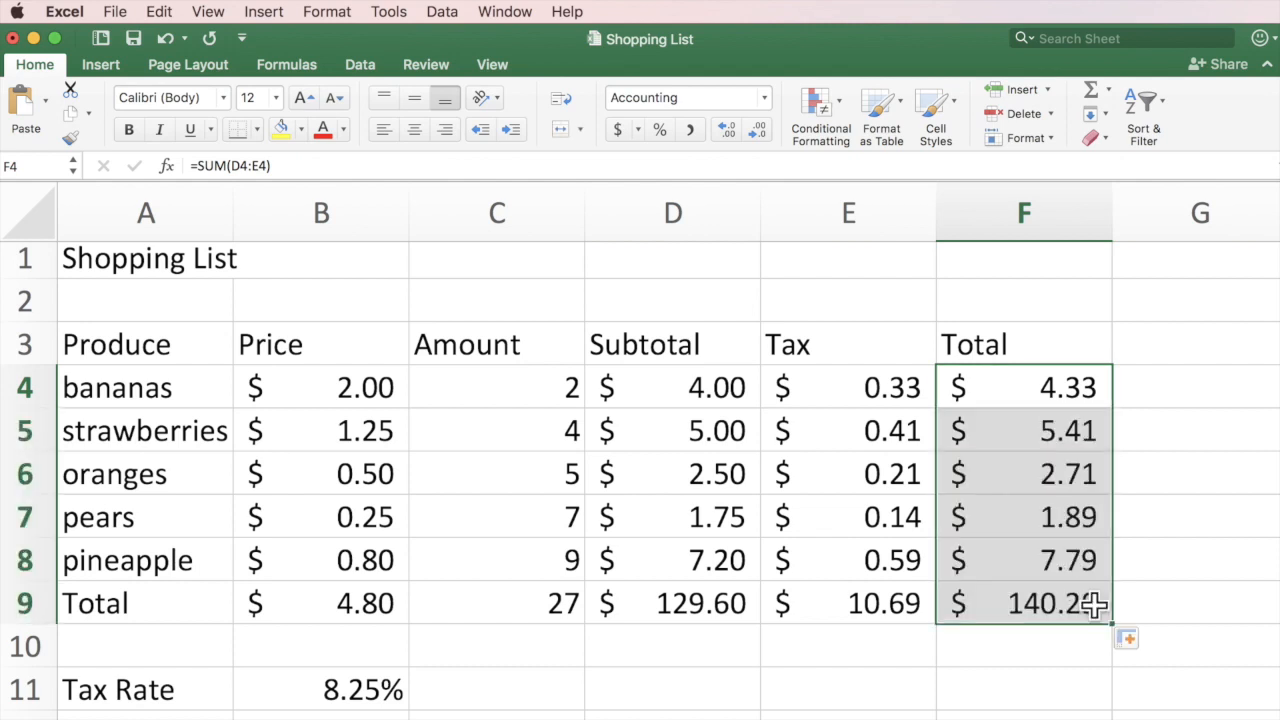
click(1152, 346)
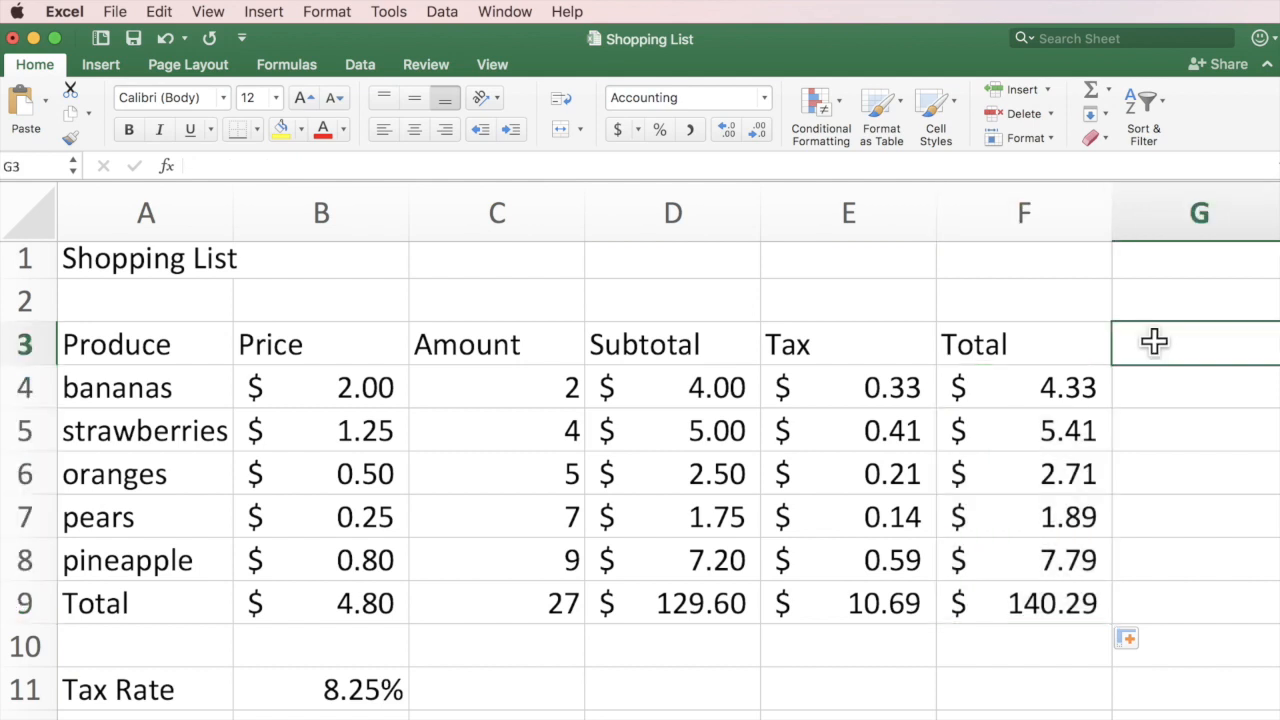
double_click(1016, 385)
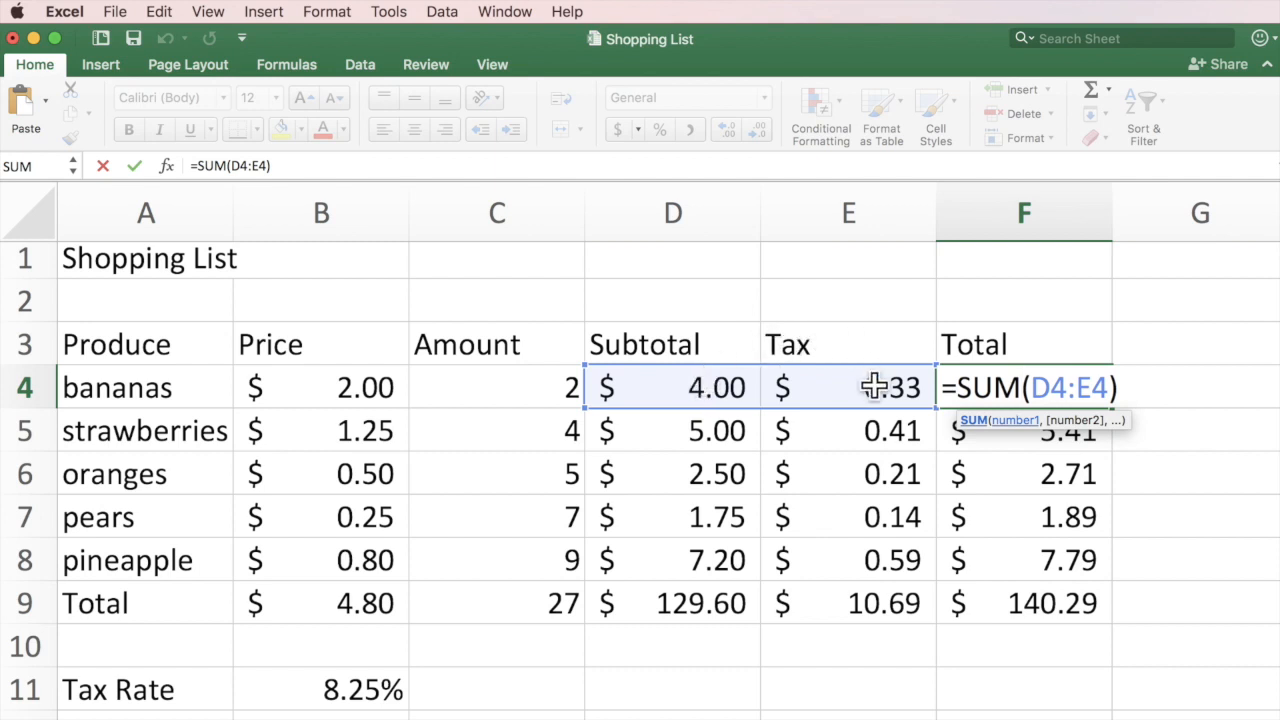
key(Return)
double_click(1046, 427)
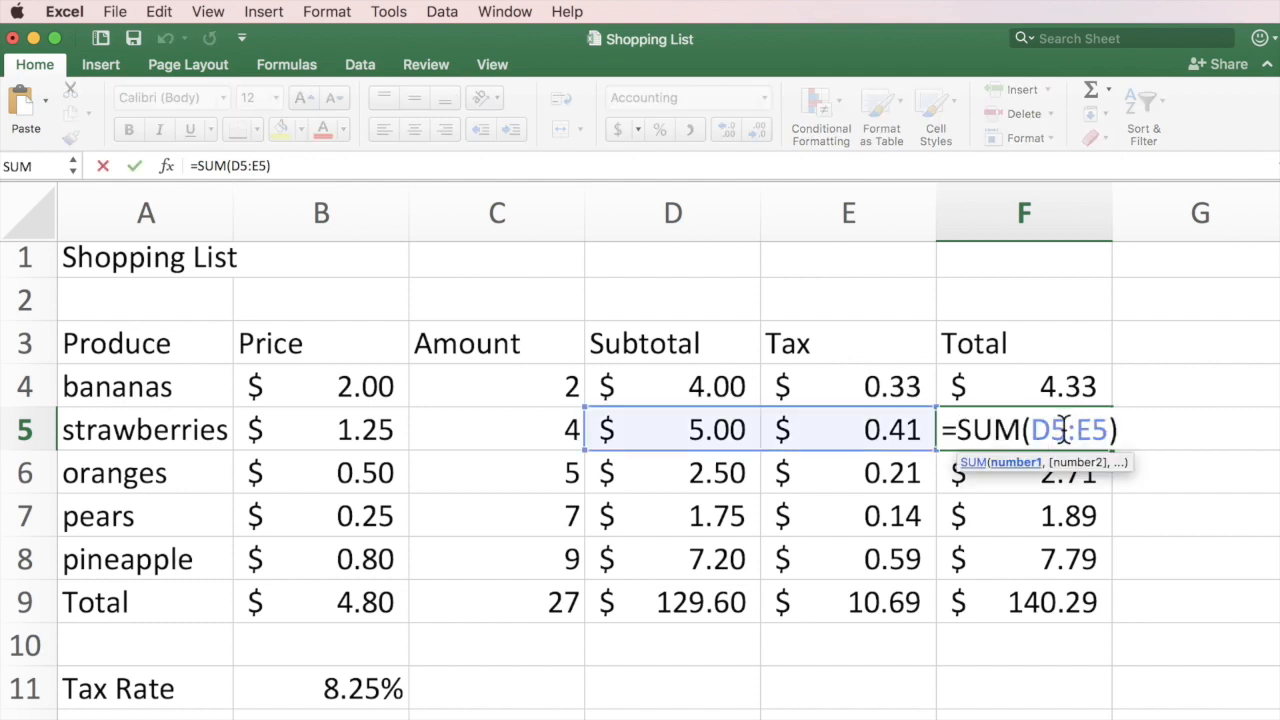
key(Return)
double_click(1066, 462)
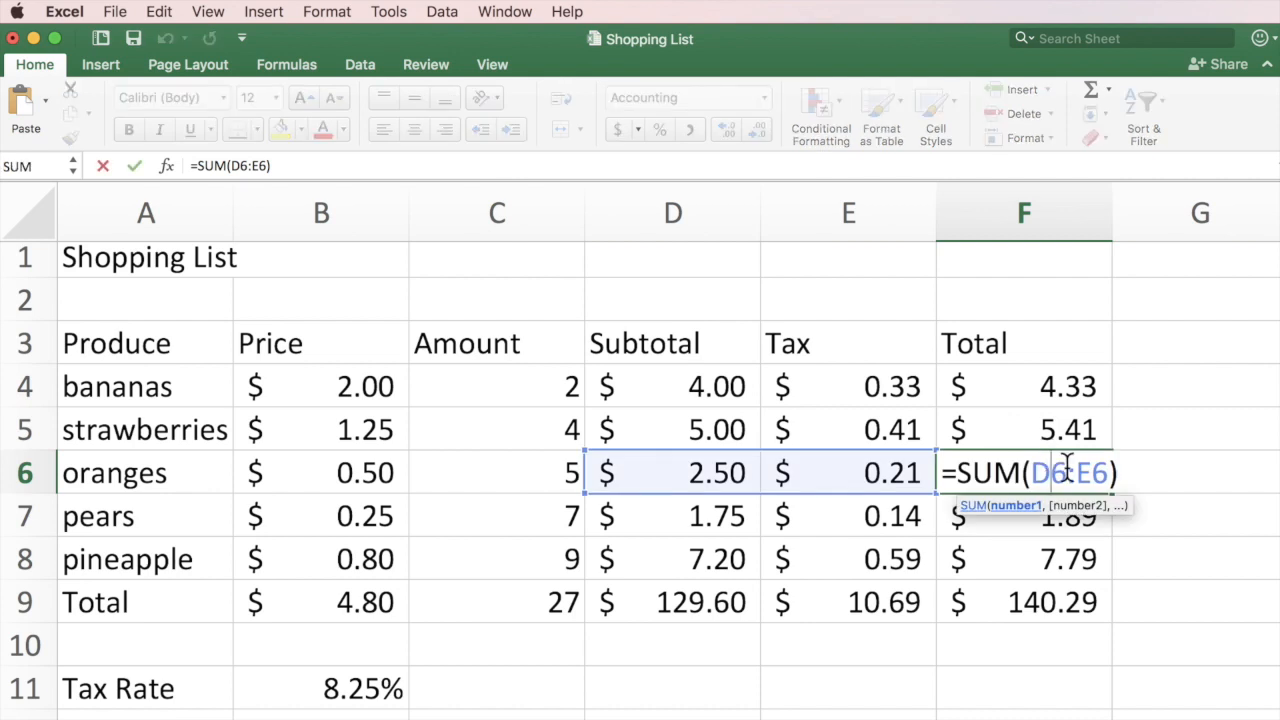
key(Return)
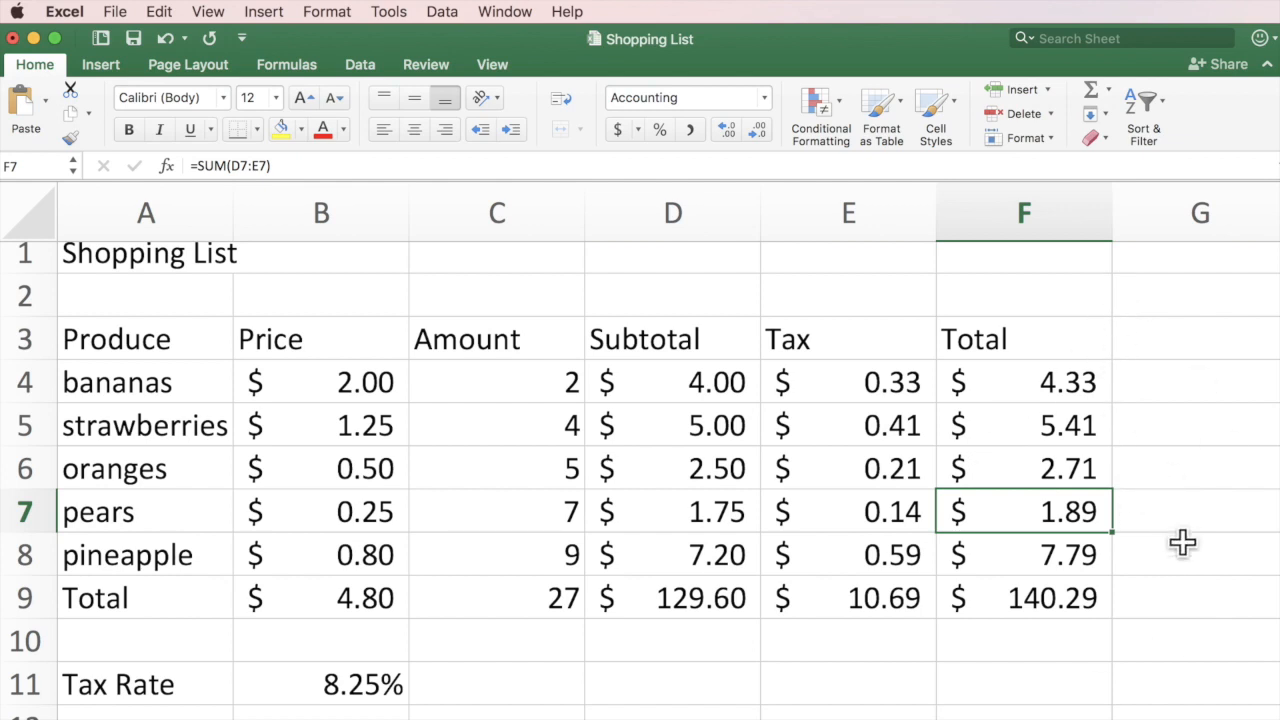
click(1190, 580)
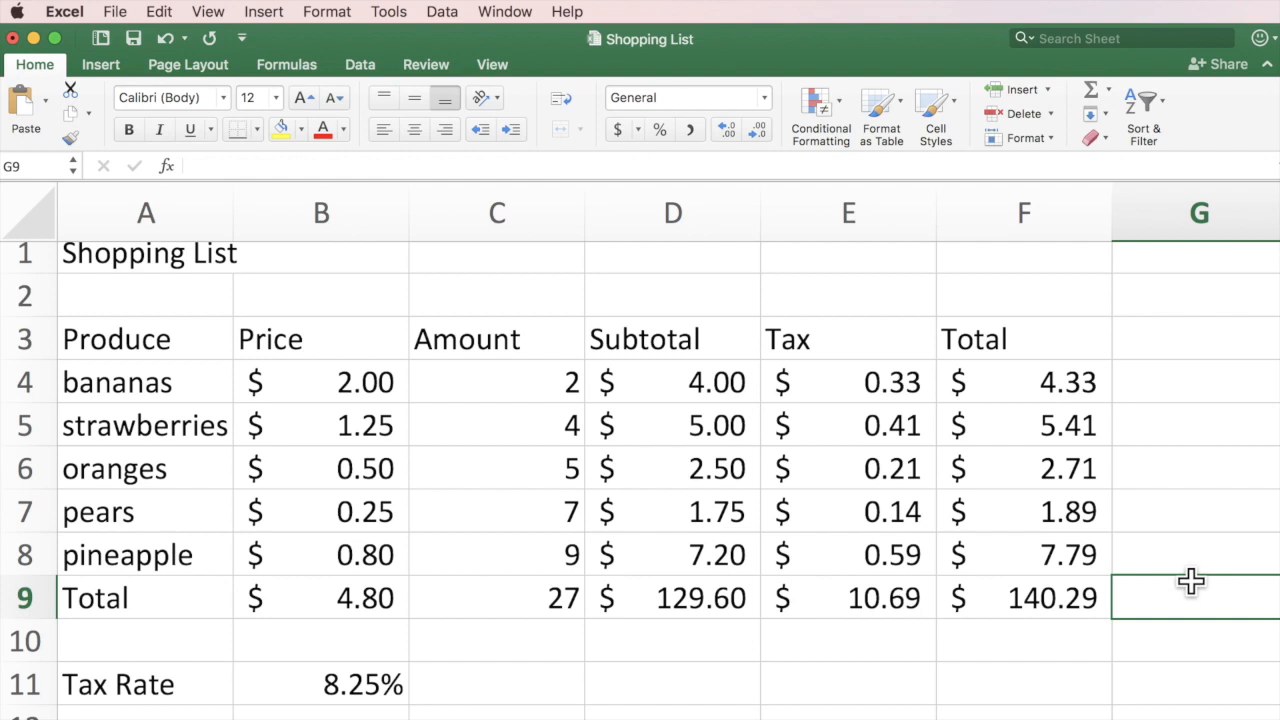
scroll(1190, 580, up, 1)
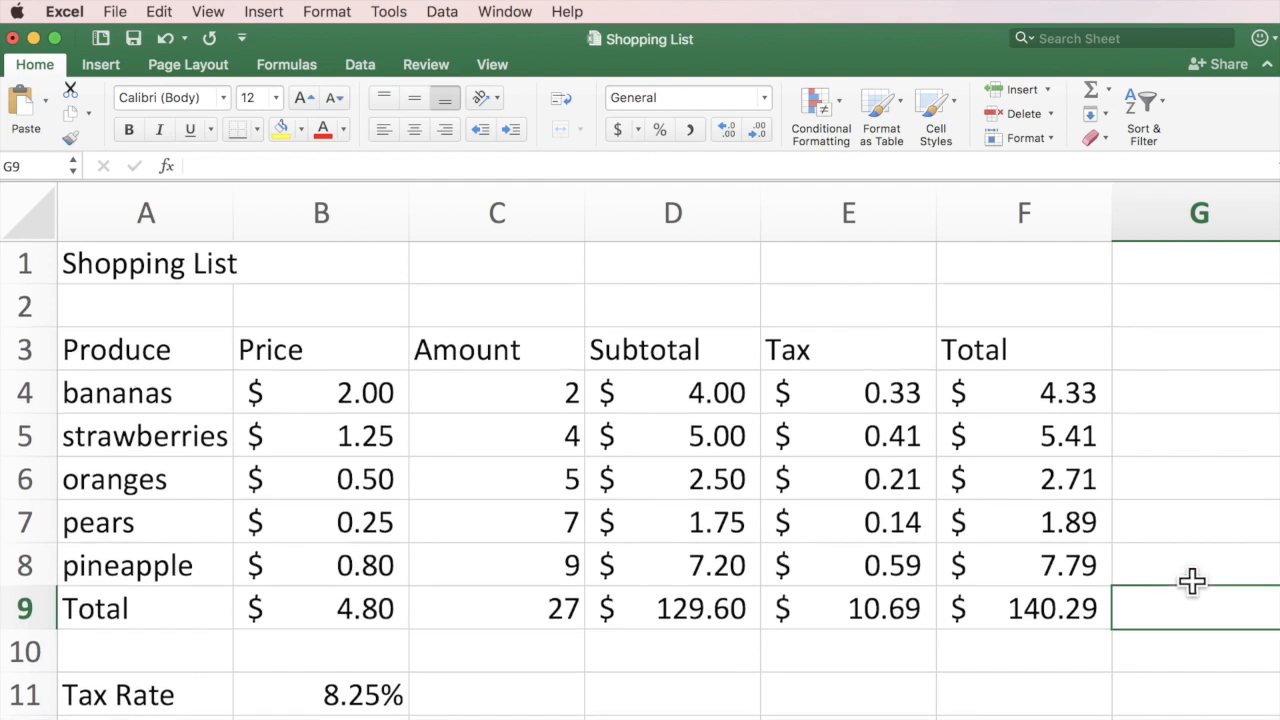
Save the workbook, then change the oranges price to 1.39 and pineapple to 0.99.
click(133, 39)
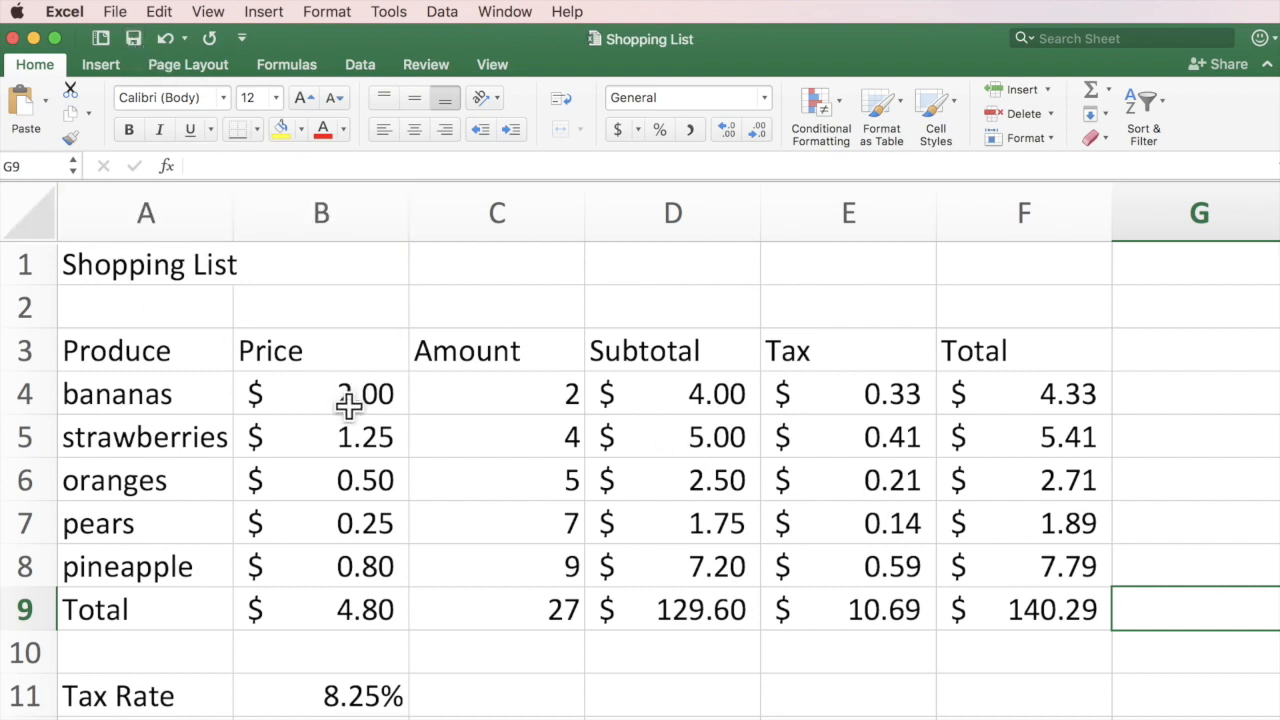
scroll(350, 402, down, 1)
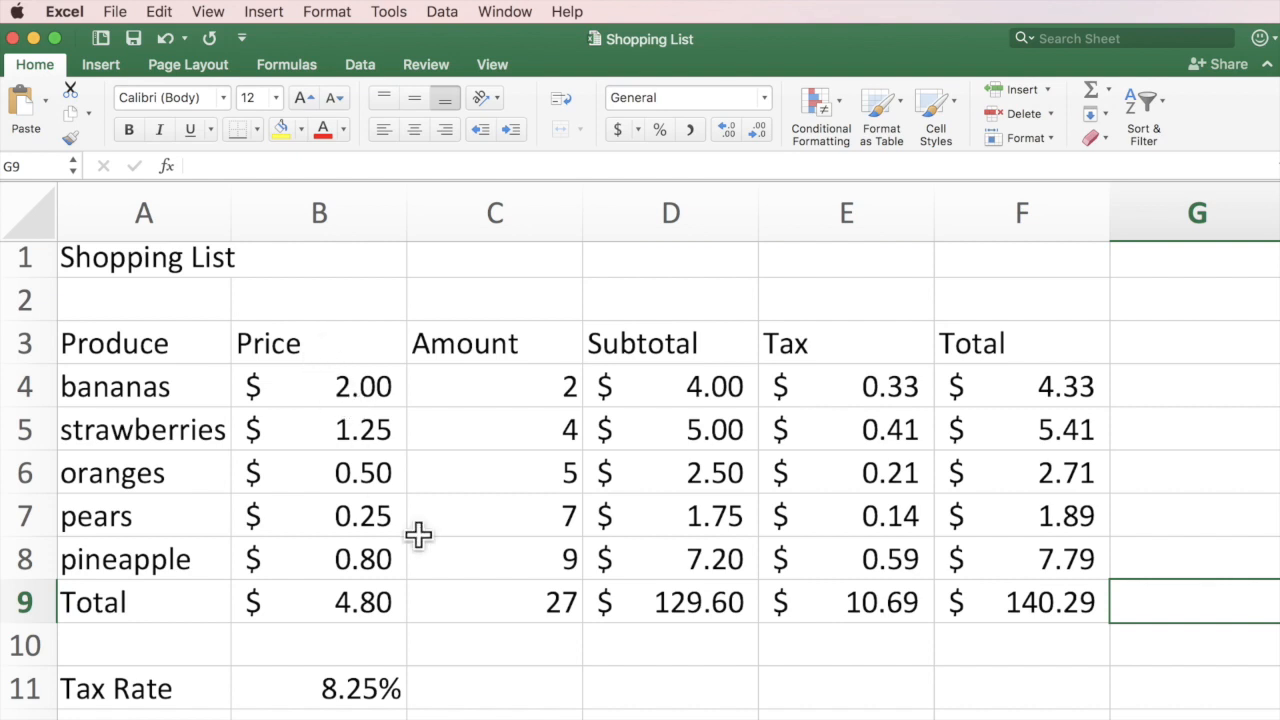
click(372, 478)
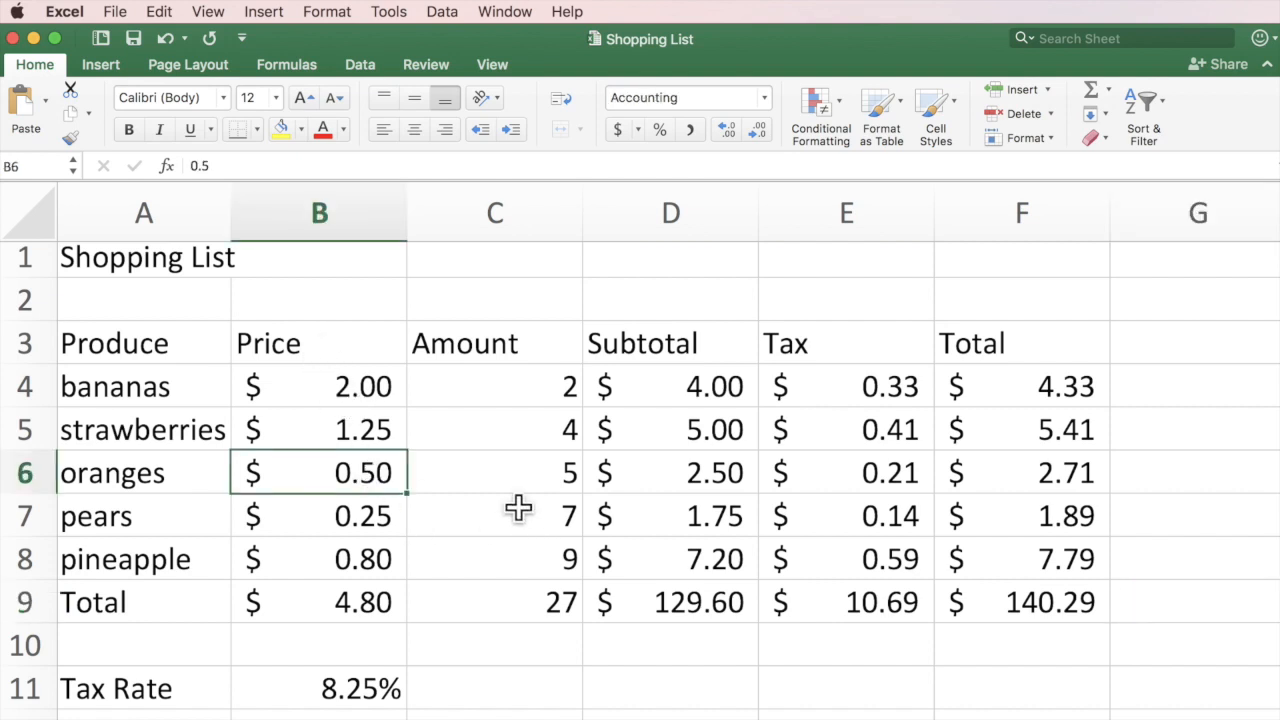
text(1.39)
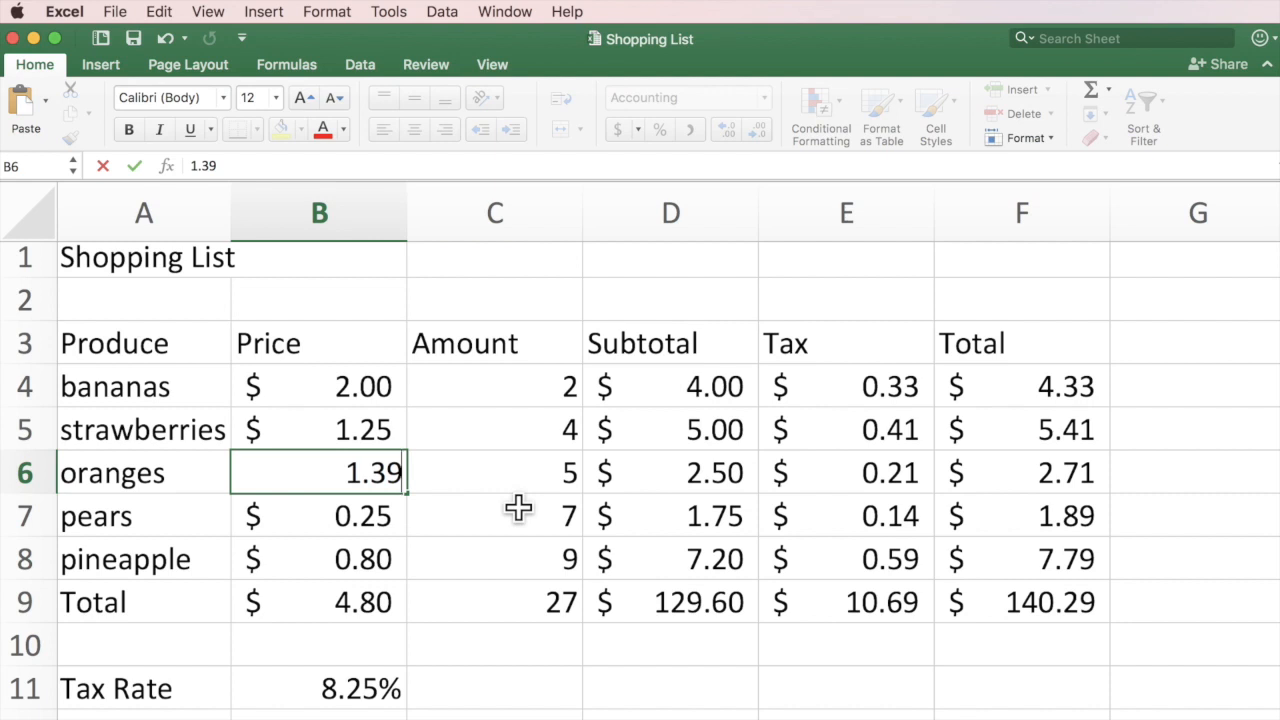
key(Return)
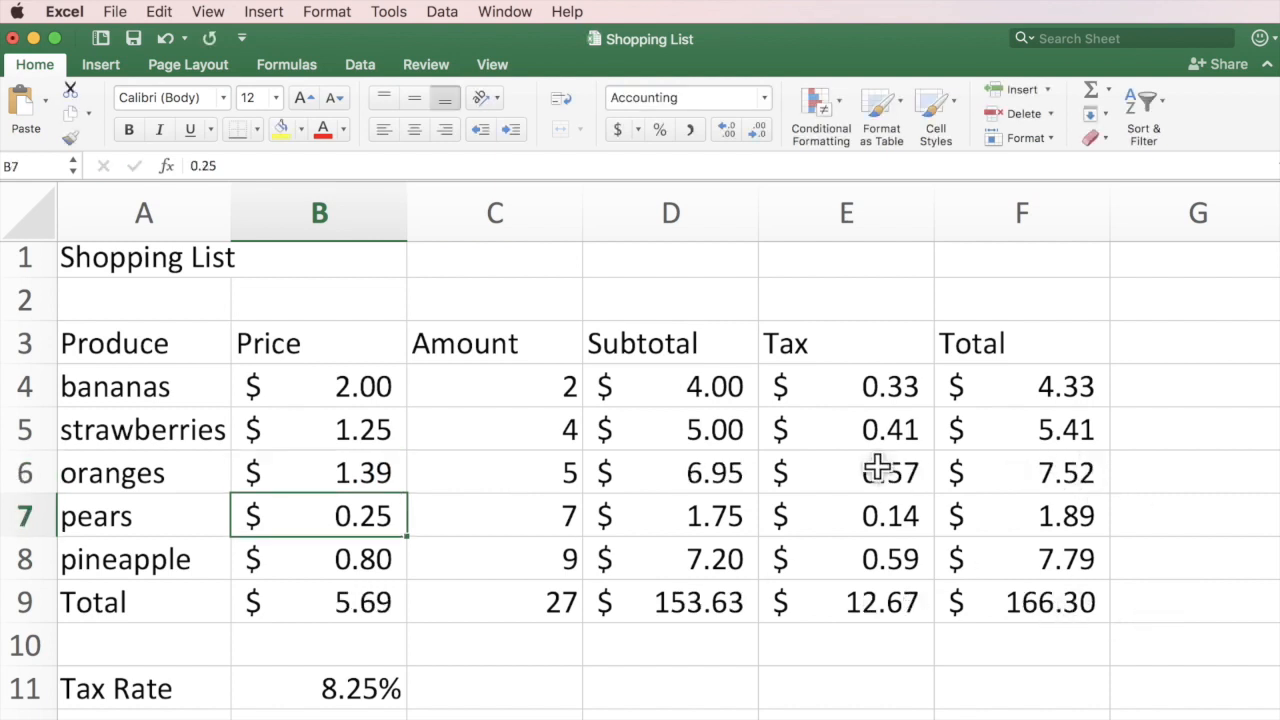
click(366, 560)
text(.99)
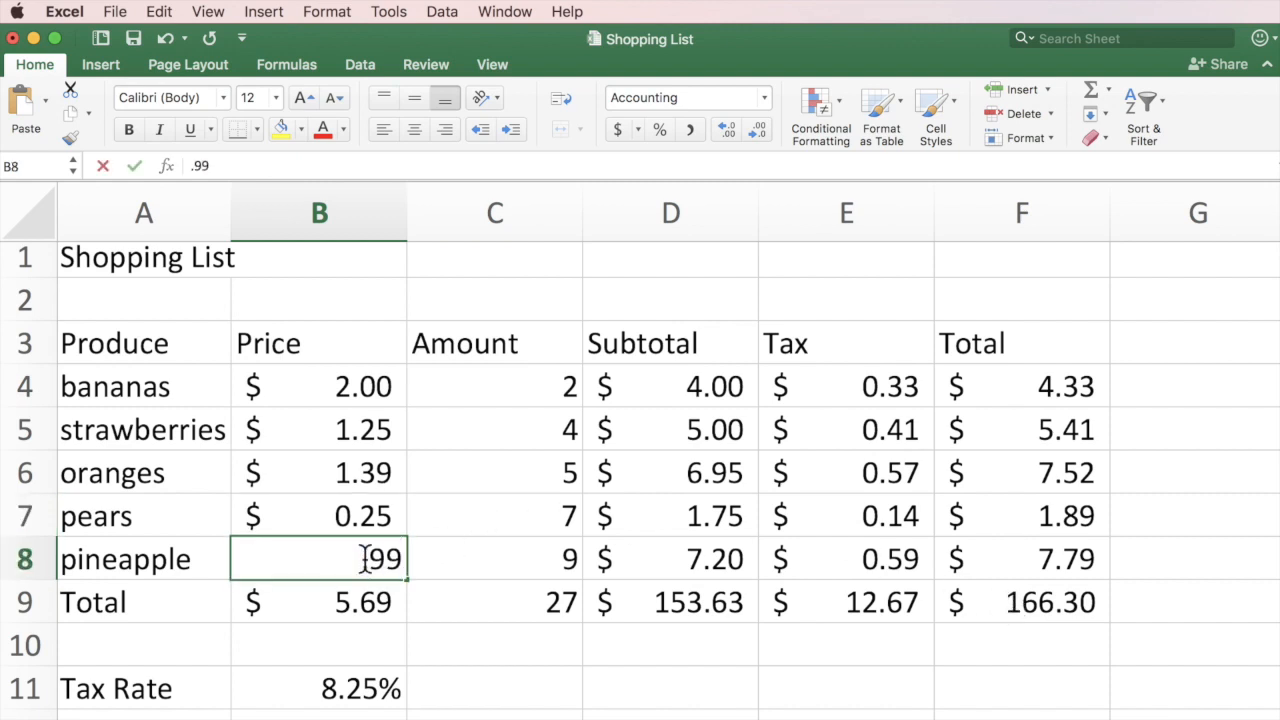
key(Return)
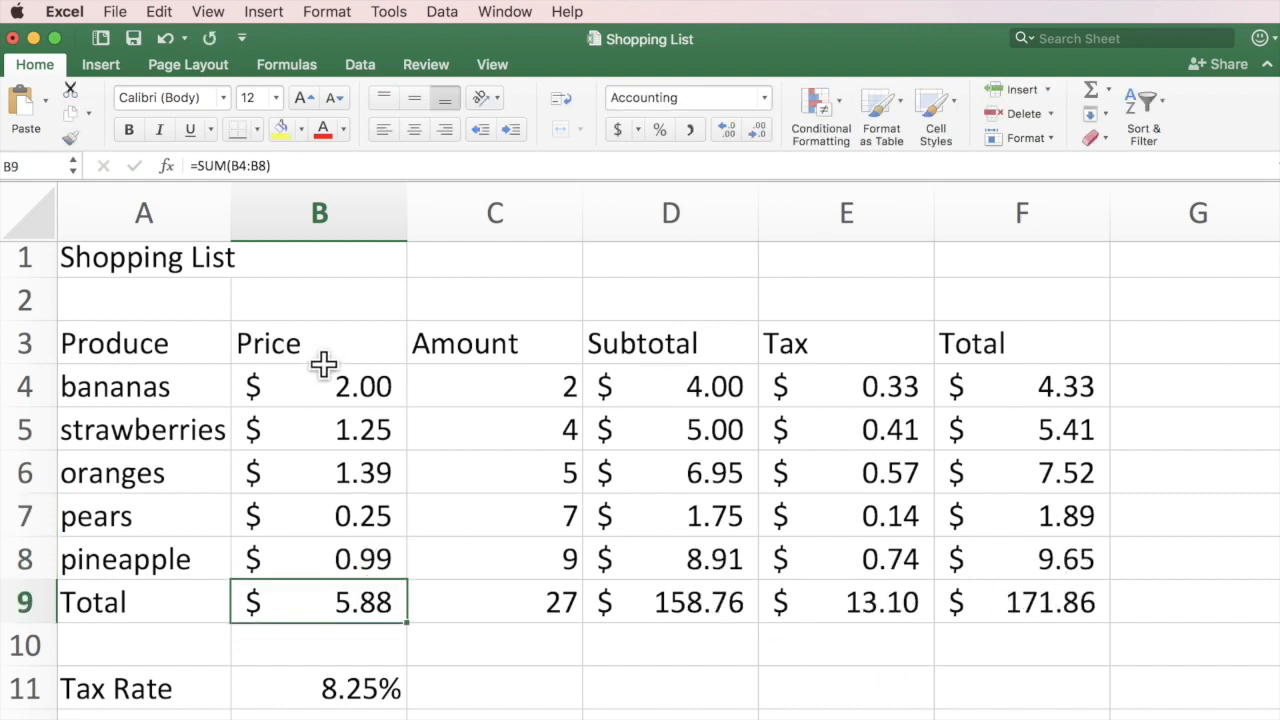
Change the tax rate in B11 to 7.99%.
click(334, 689)
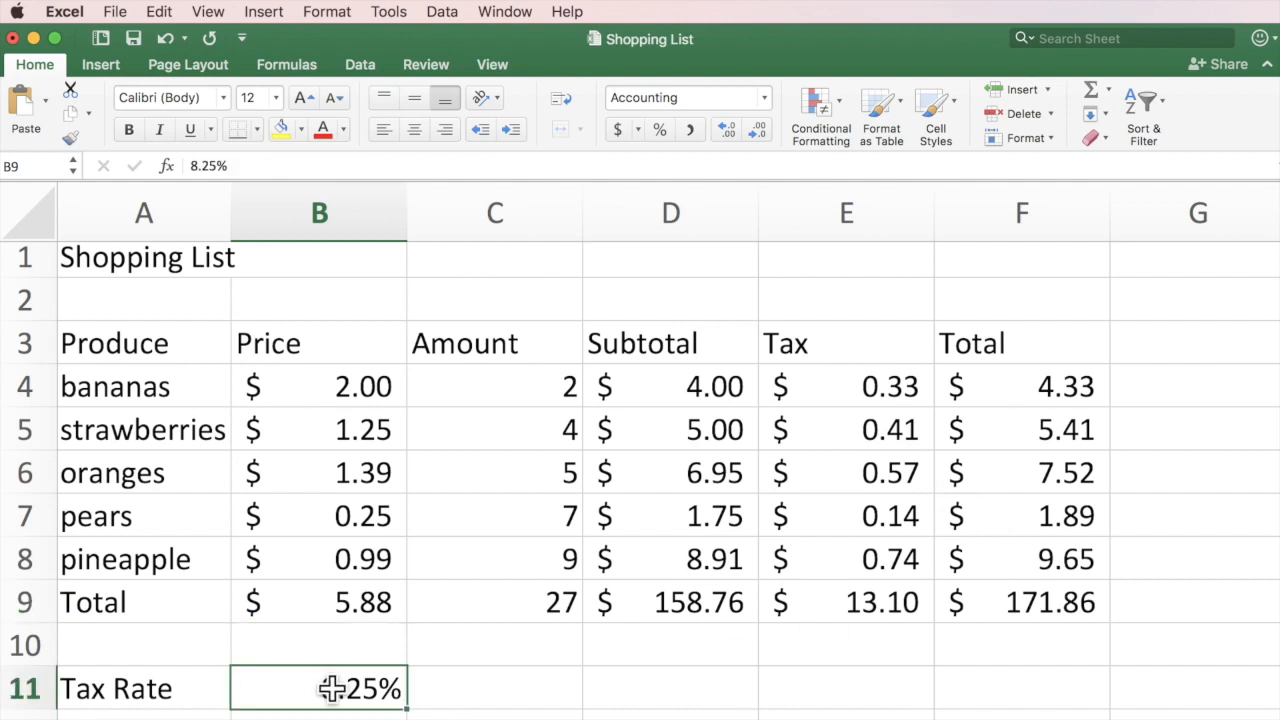
text(7.99)
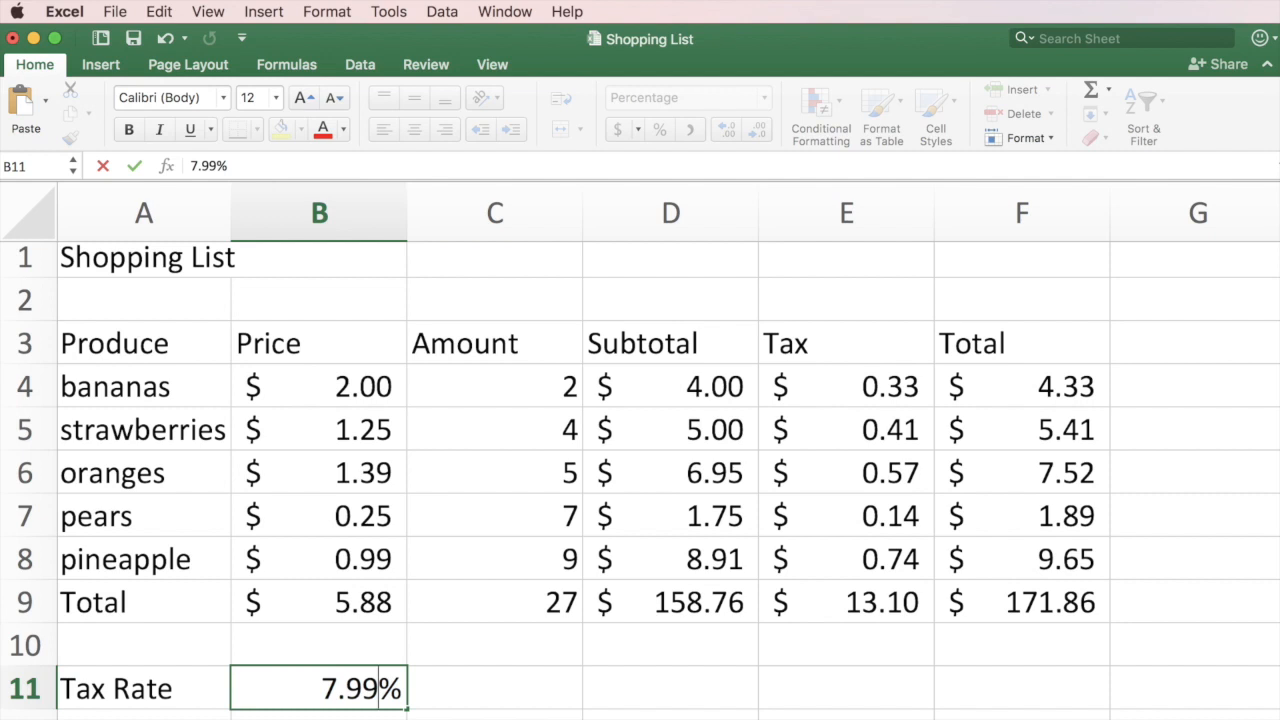
key(Return)
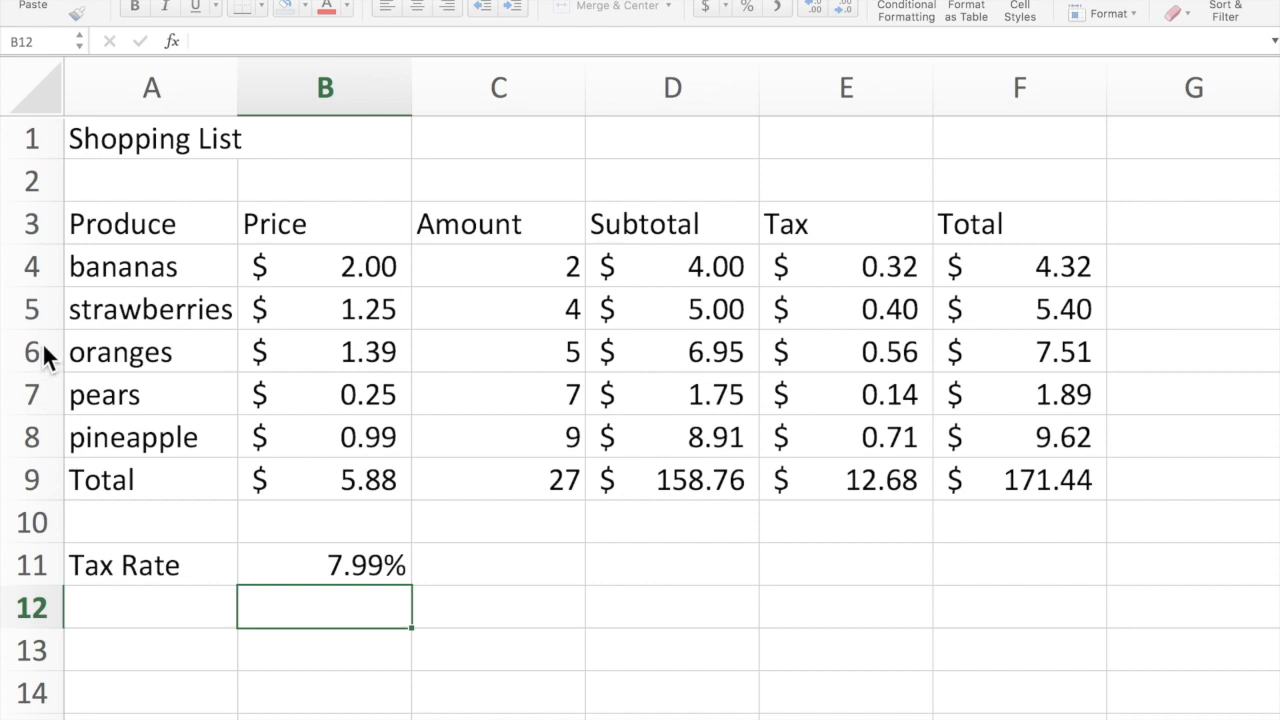
drag(34, 350, 30, 443)
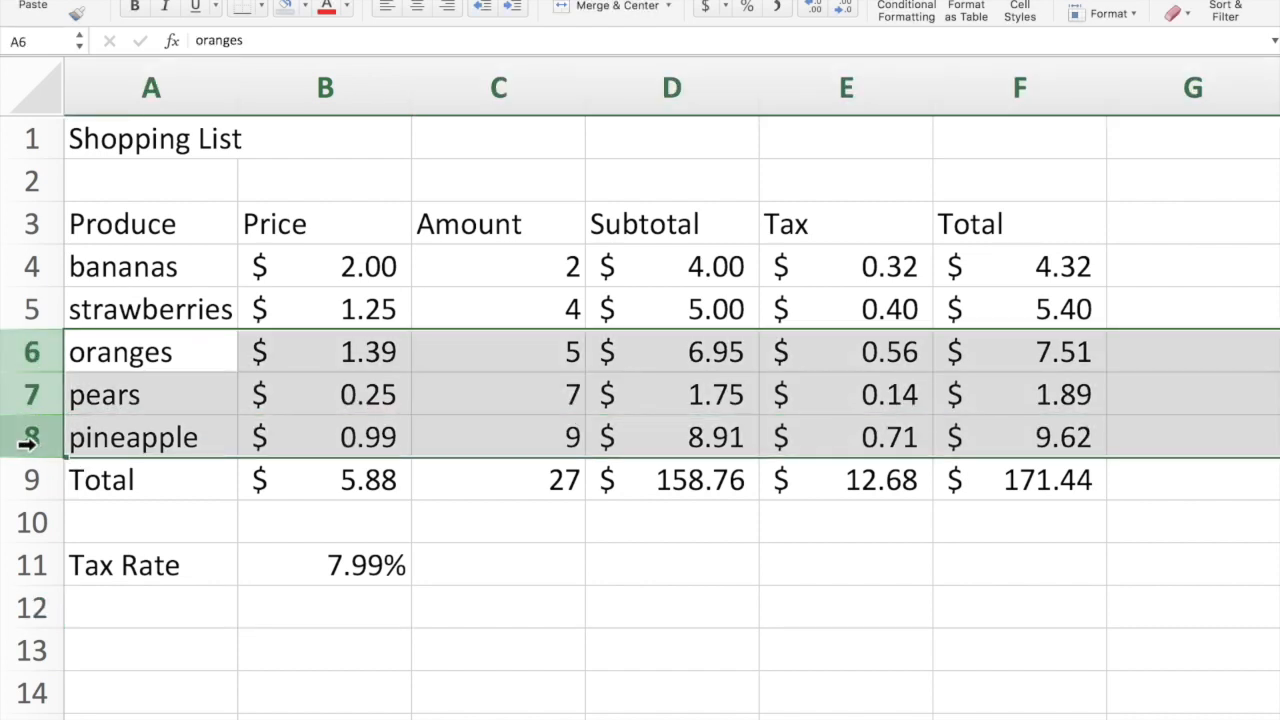
right_click(299, 360)
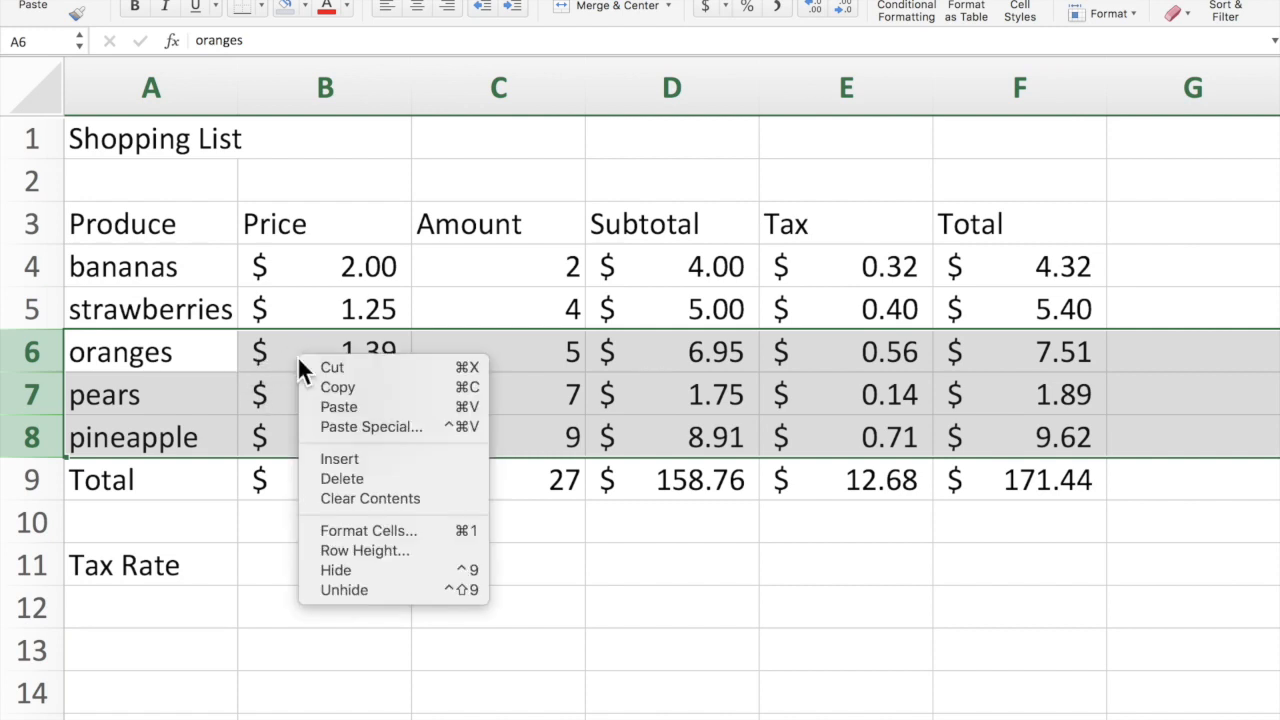
click(325, 460)
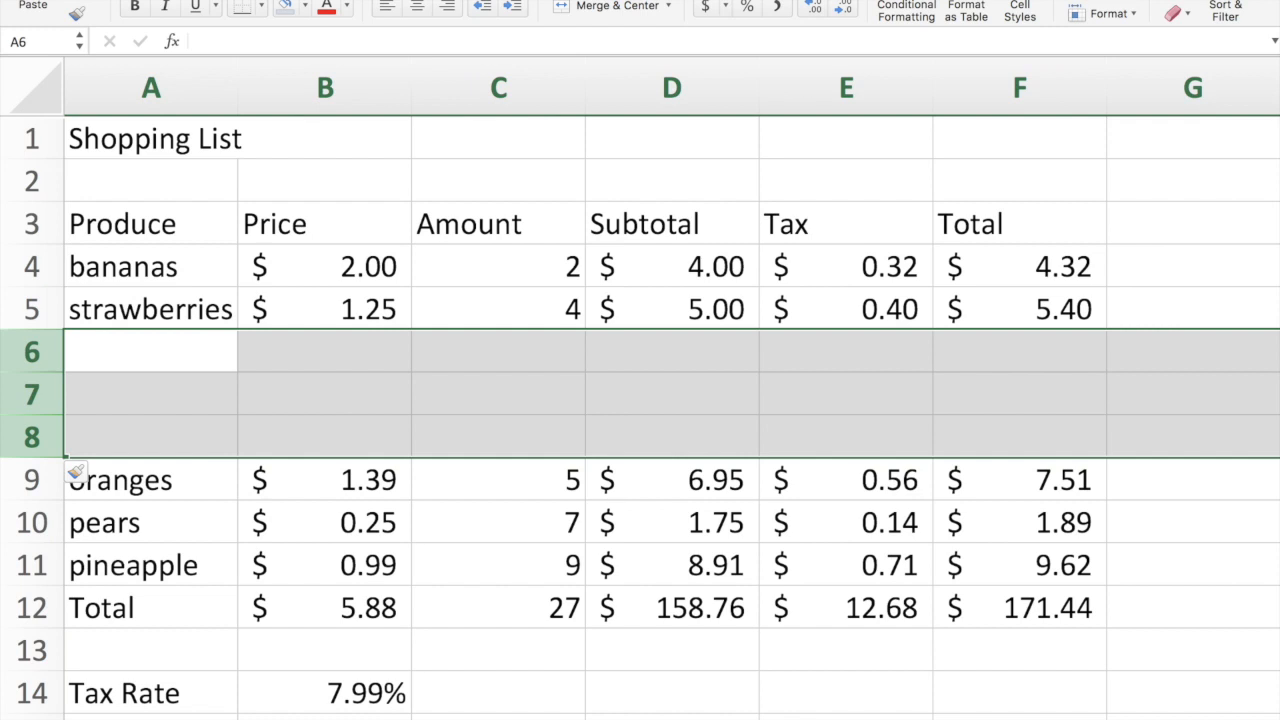
click(162, 0)
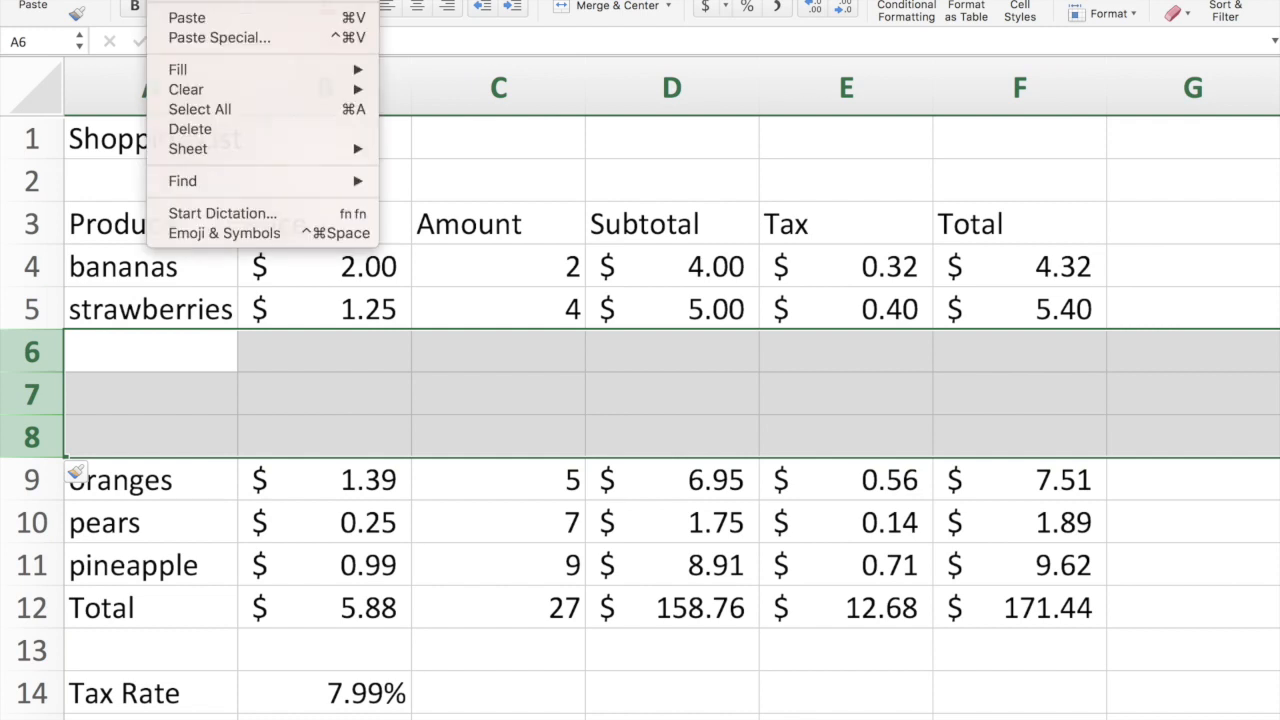
click(190, 128)
click(115, 405)
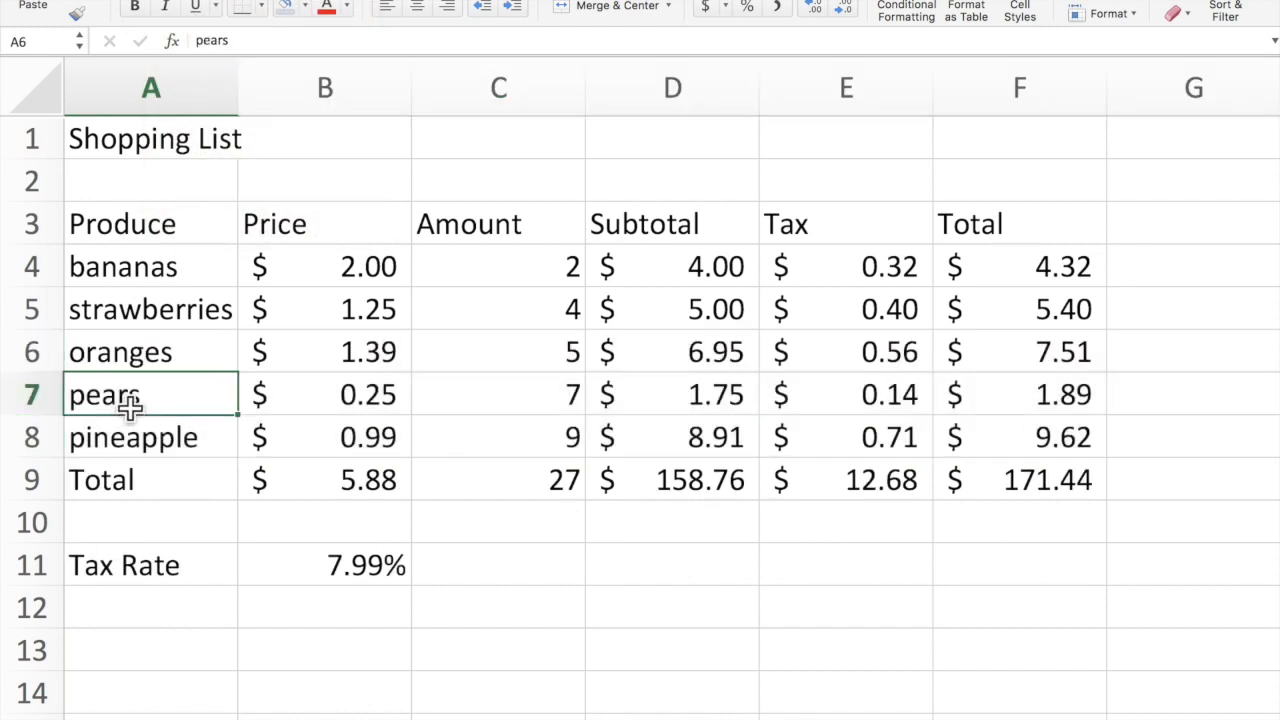
Insert two blank rows above the pears row at rows 7–8.
click(30, 398)
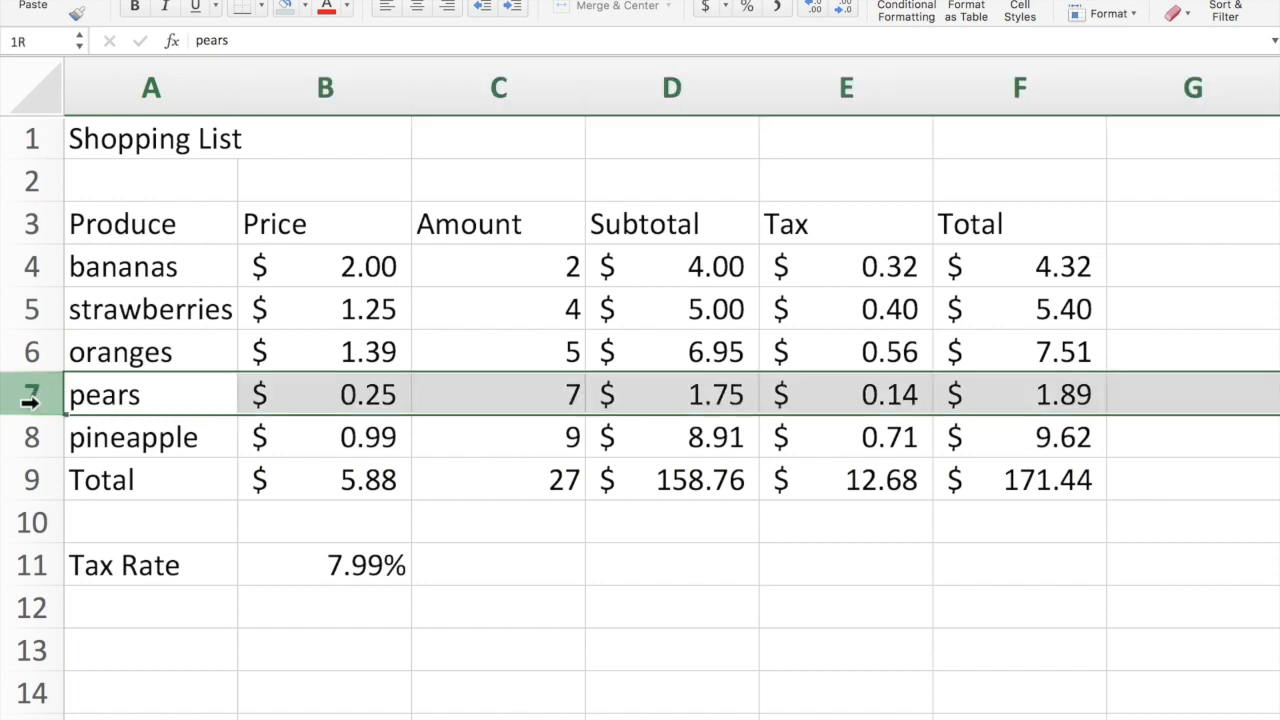
drag(30, 400, 31, 436)
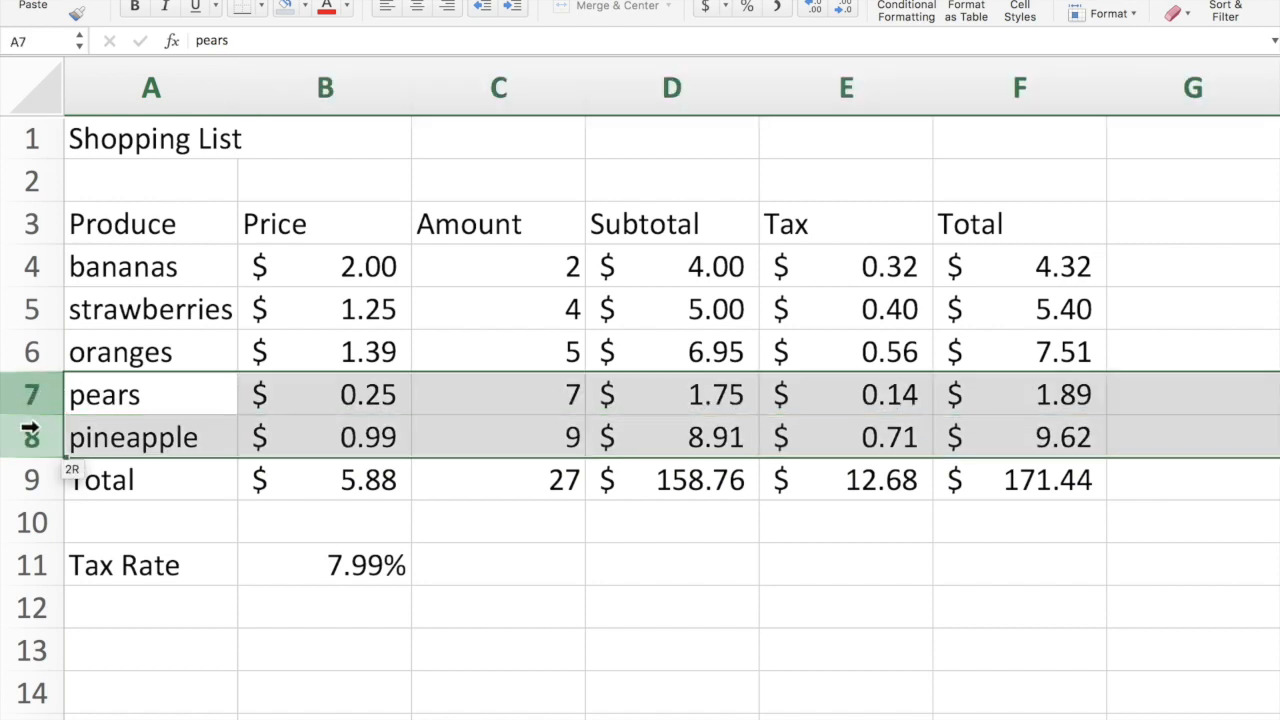
right_click(353, 398)
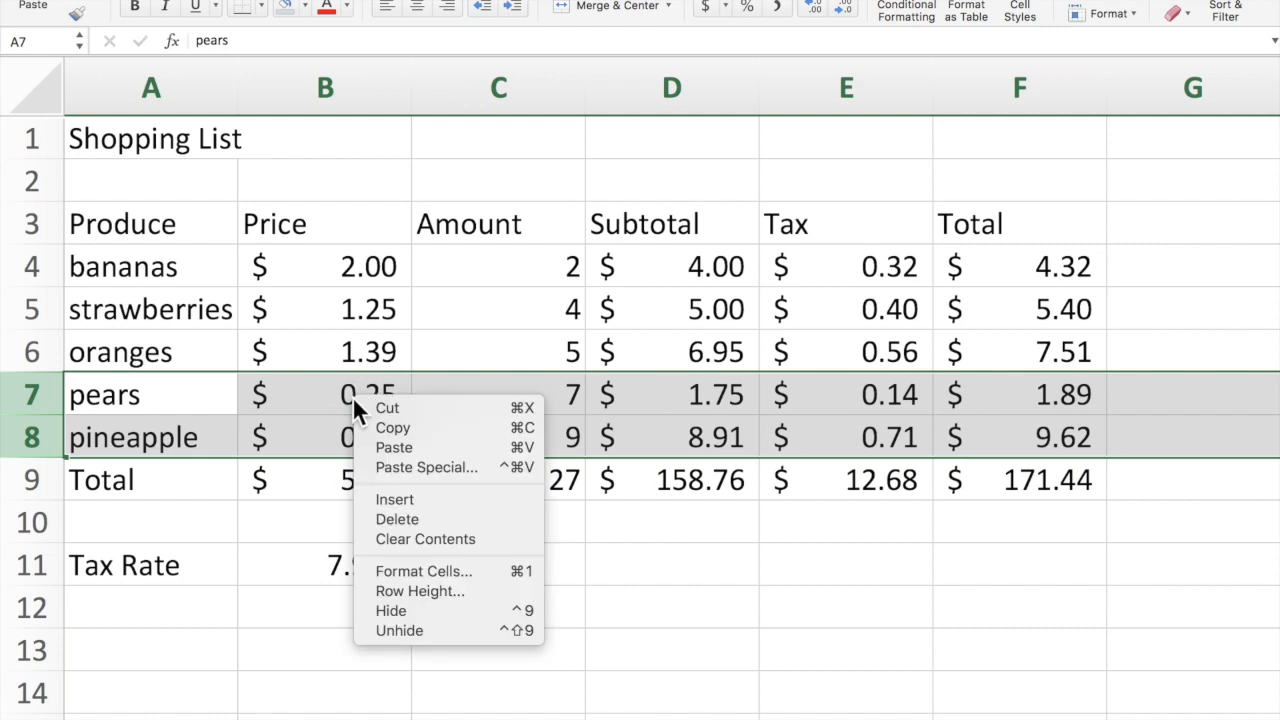
click(391, 495)
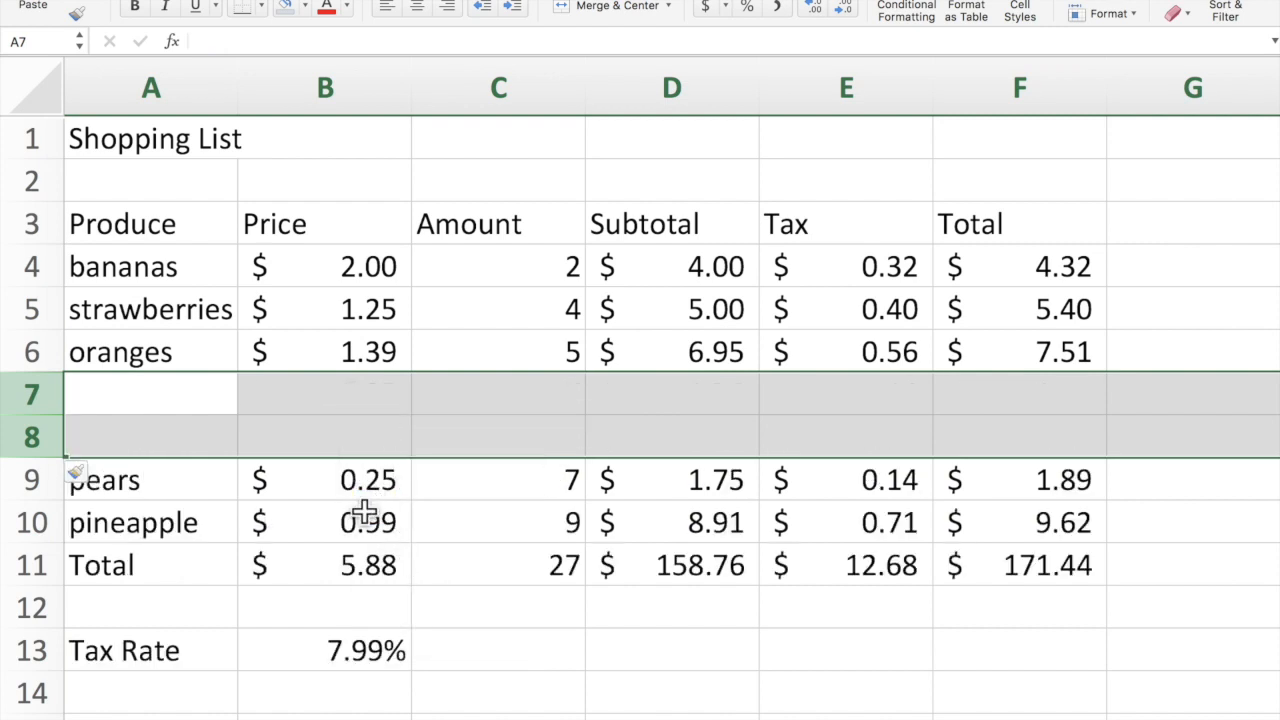
Enter the labels mangoes in A7 and apples in A8.
click(160, 397)
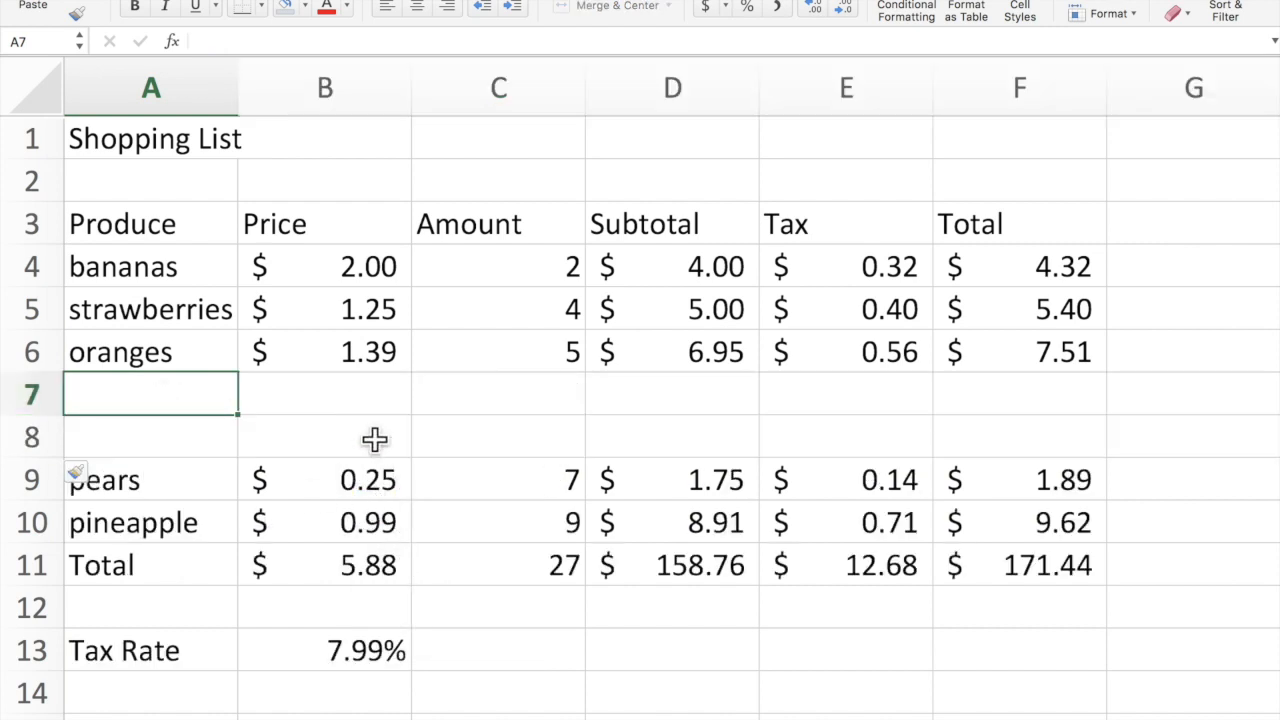
text(mangoes)
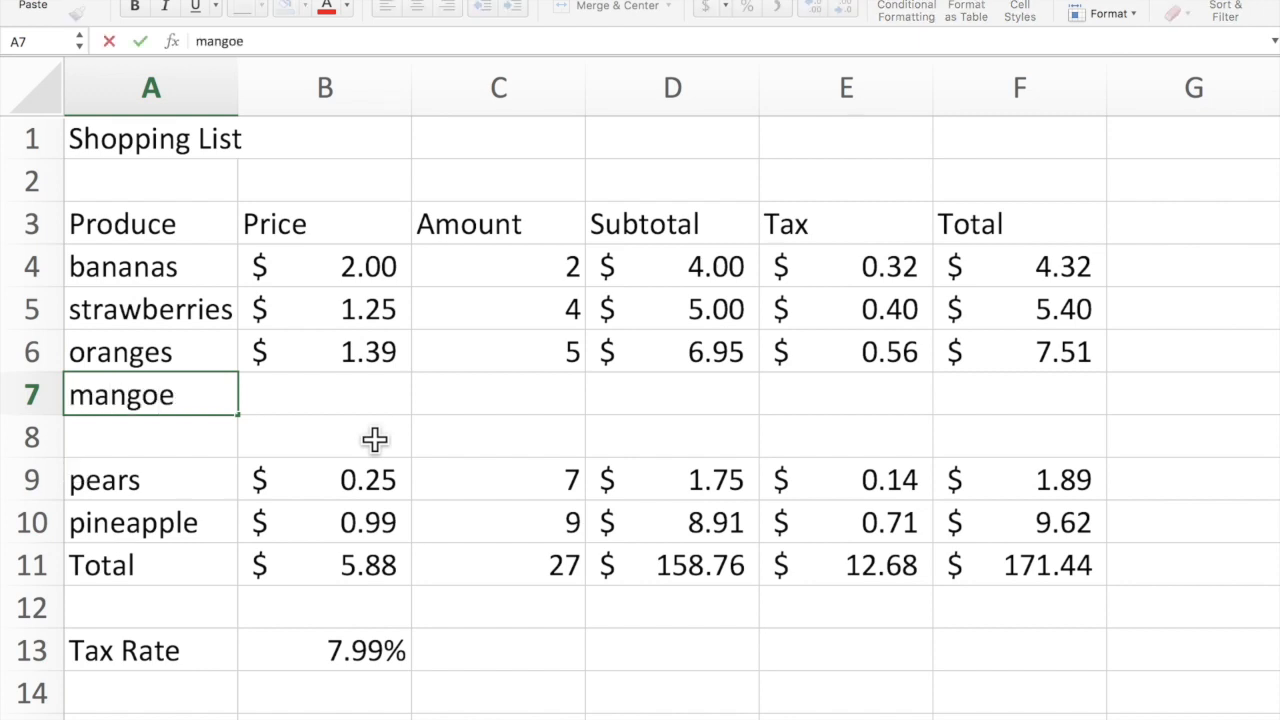
key(Return)
scroll(372, 437, right, 5)
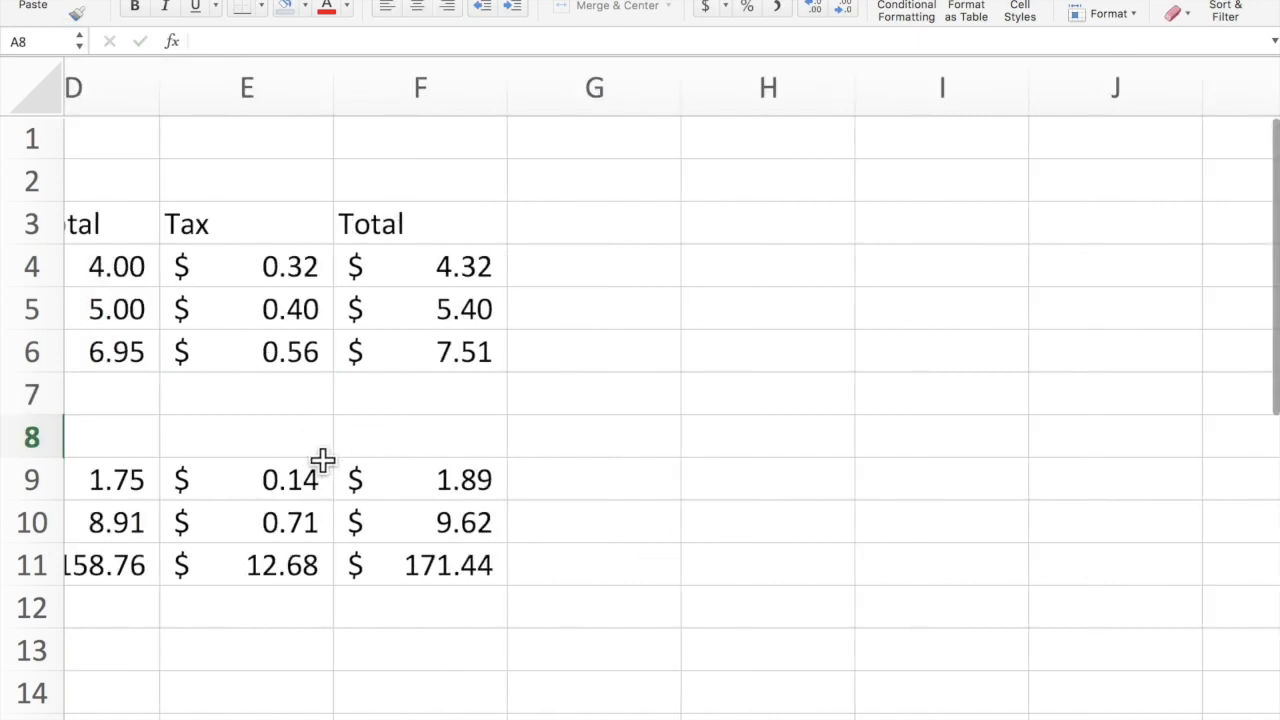
scroll(323, 458, left, 5)
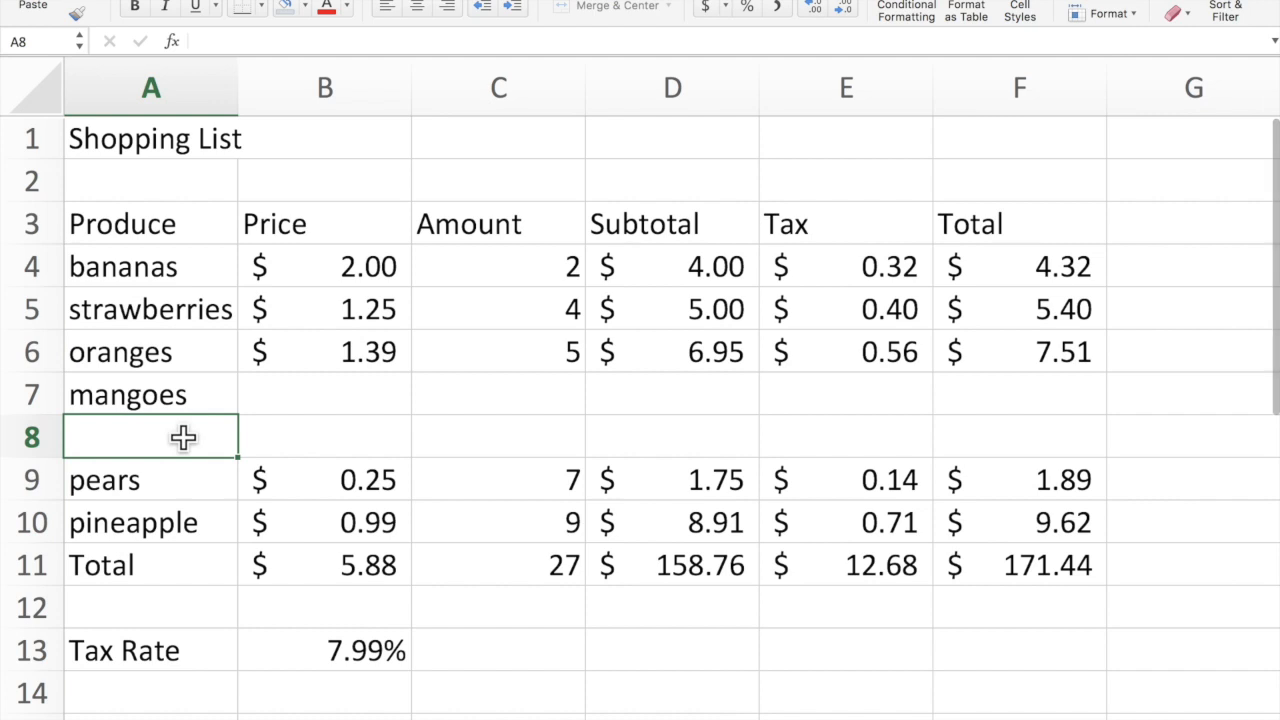
text(apples)
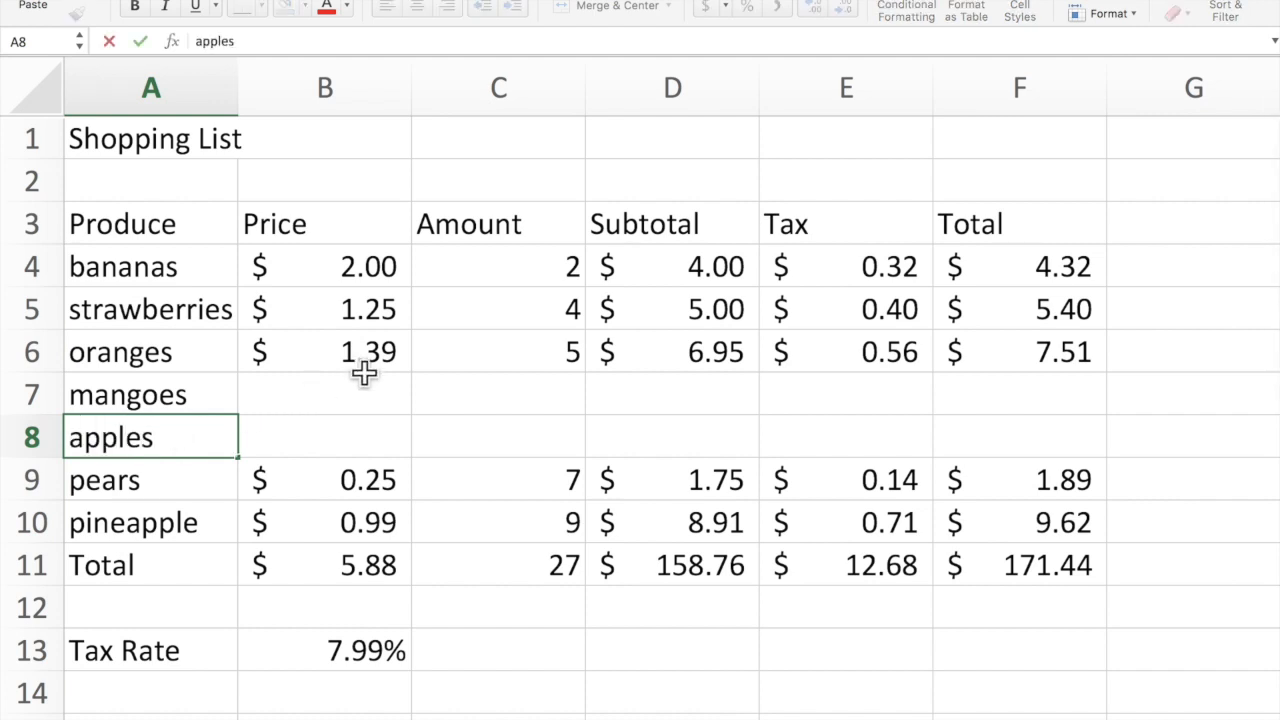
click(374, 388)
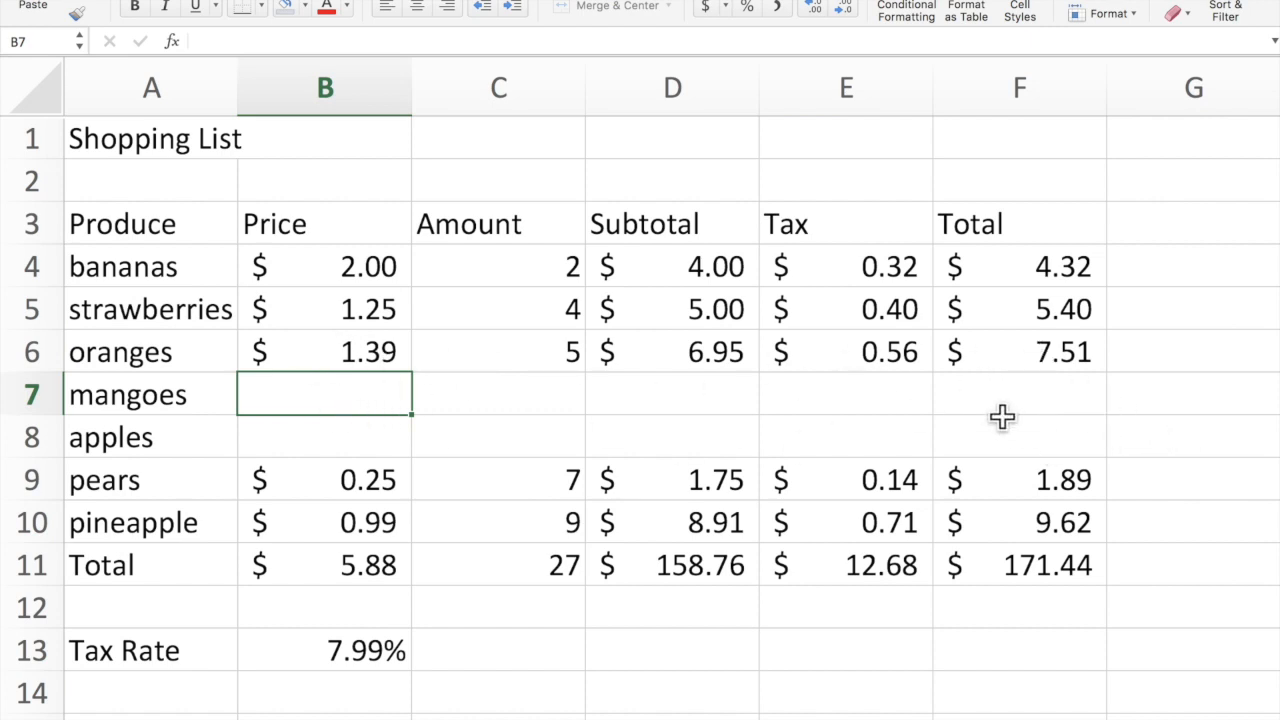
Copy the oranges row values and formulas into rows 7–8, then set mangoes to $0.75, amount 3.
drag(331, 350, 1032, 352)
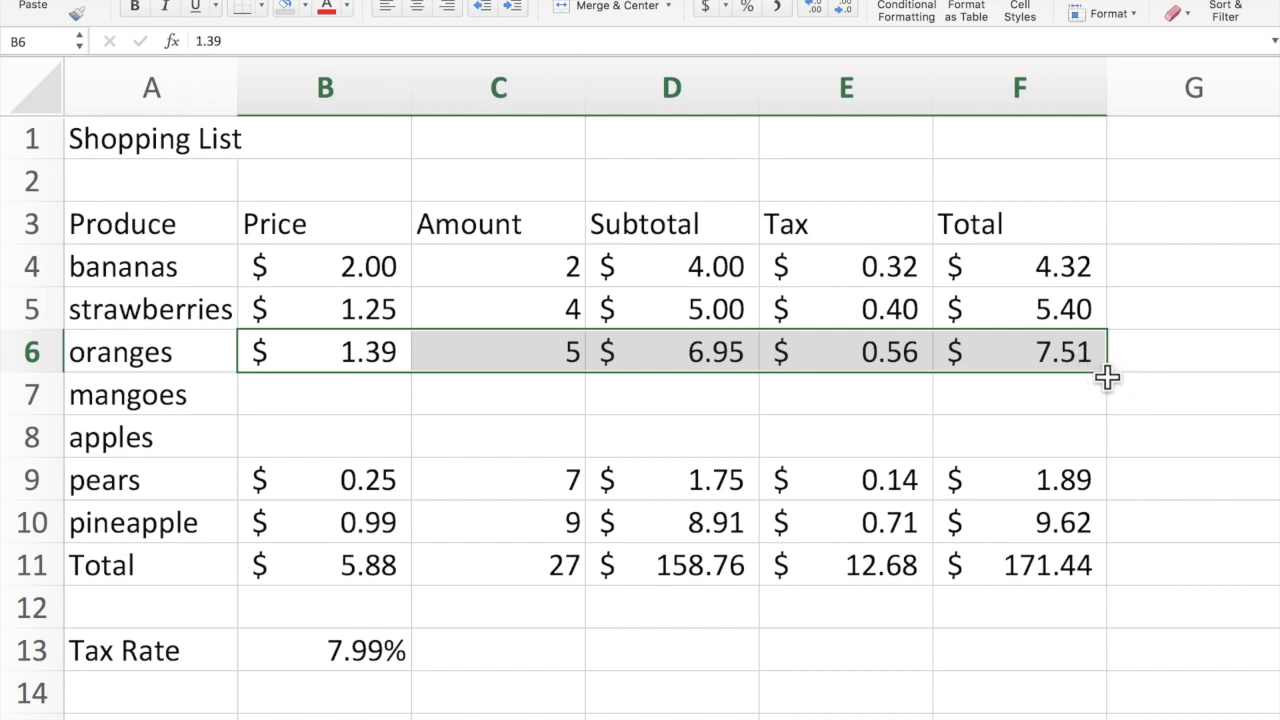
drag(1107, 374, 1106, 443)
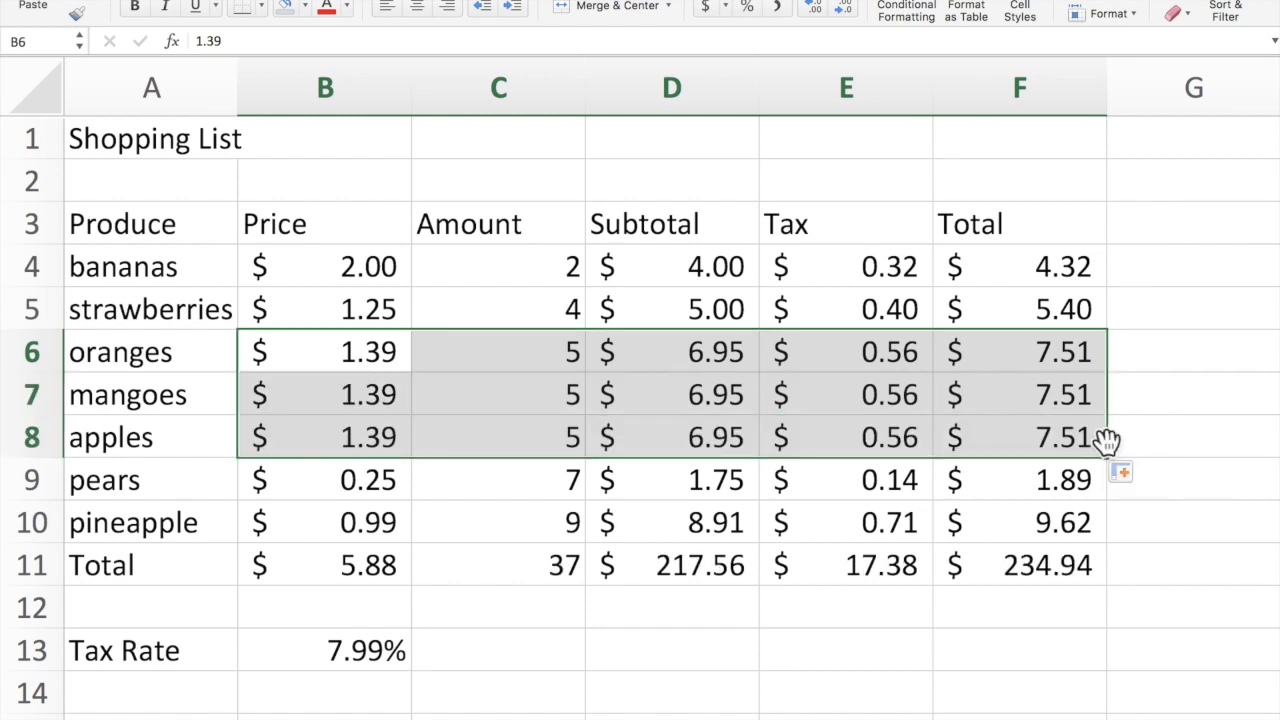
click(372, 397)
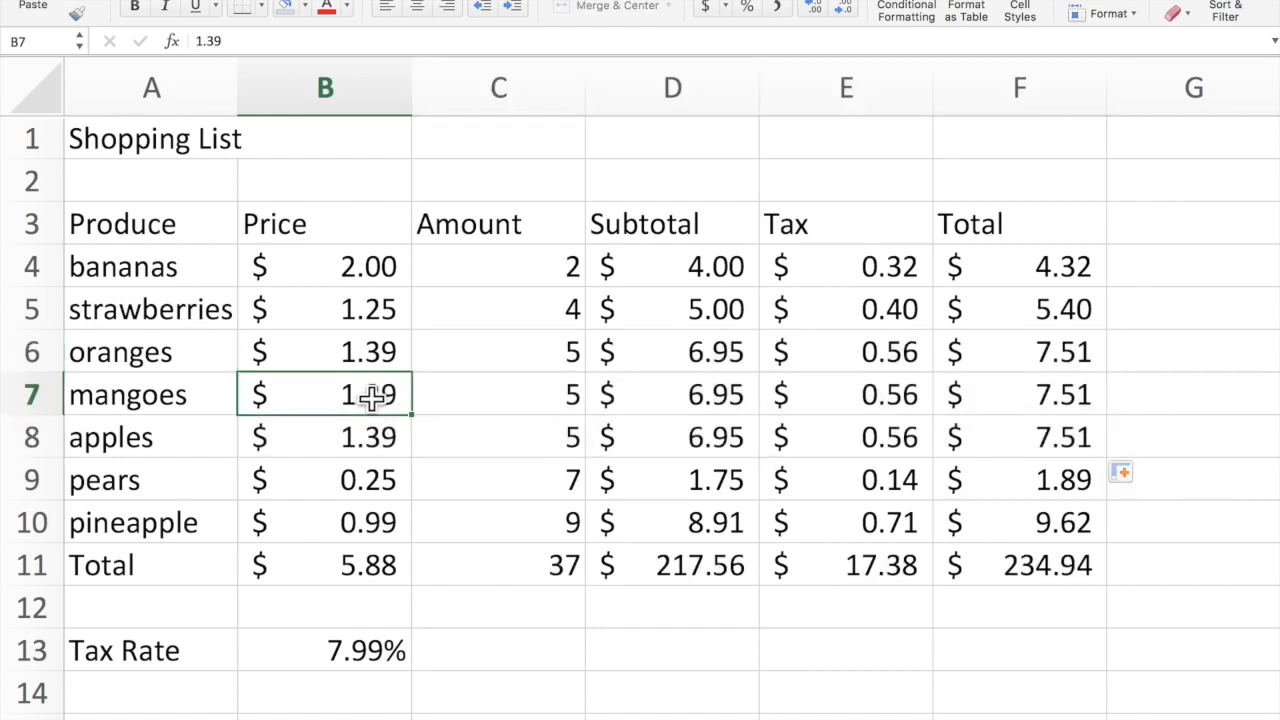
double_click(372, 397)
text(.75)
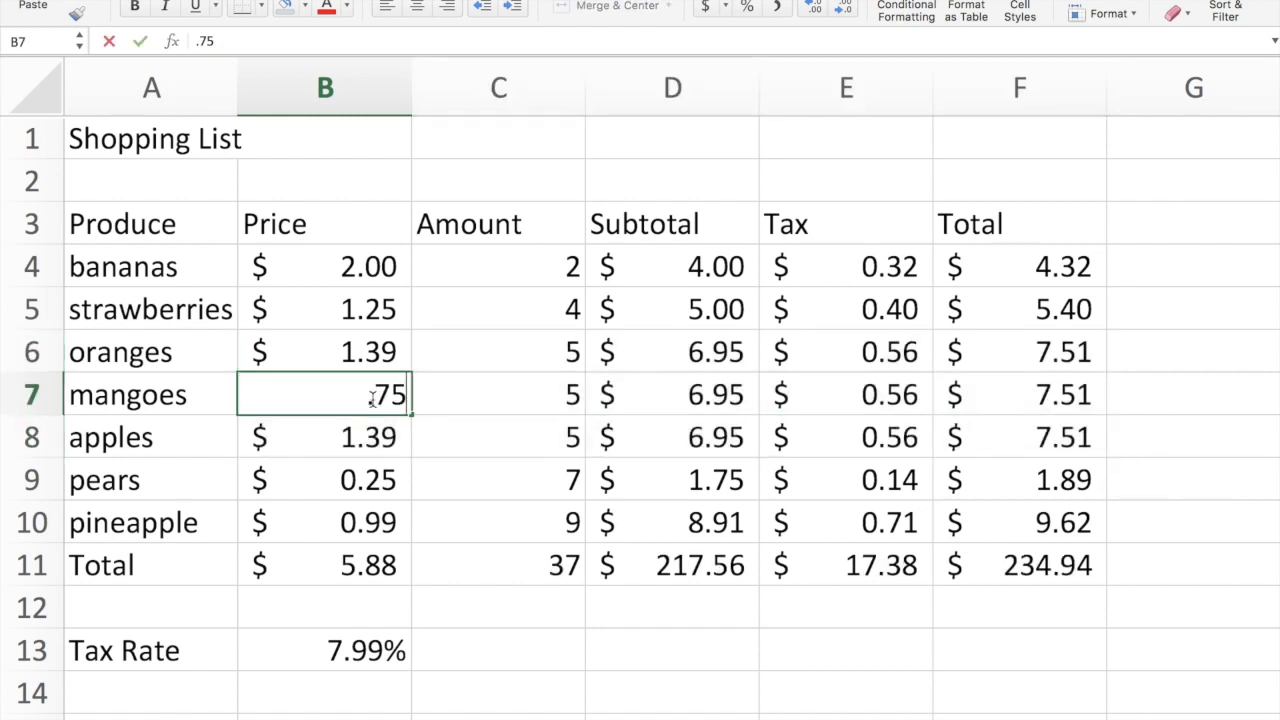
key(Tab)
text(3)
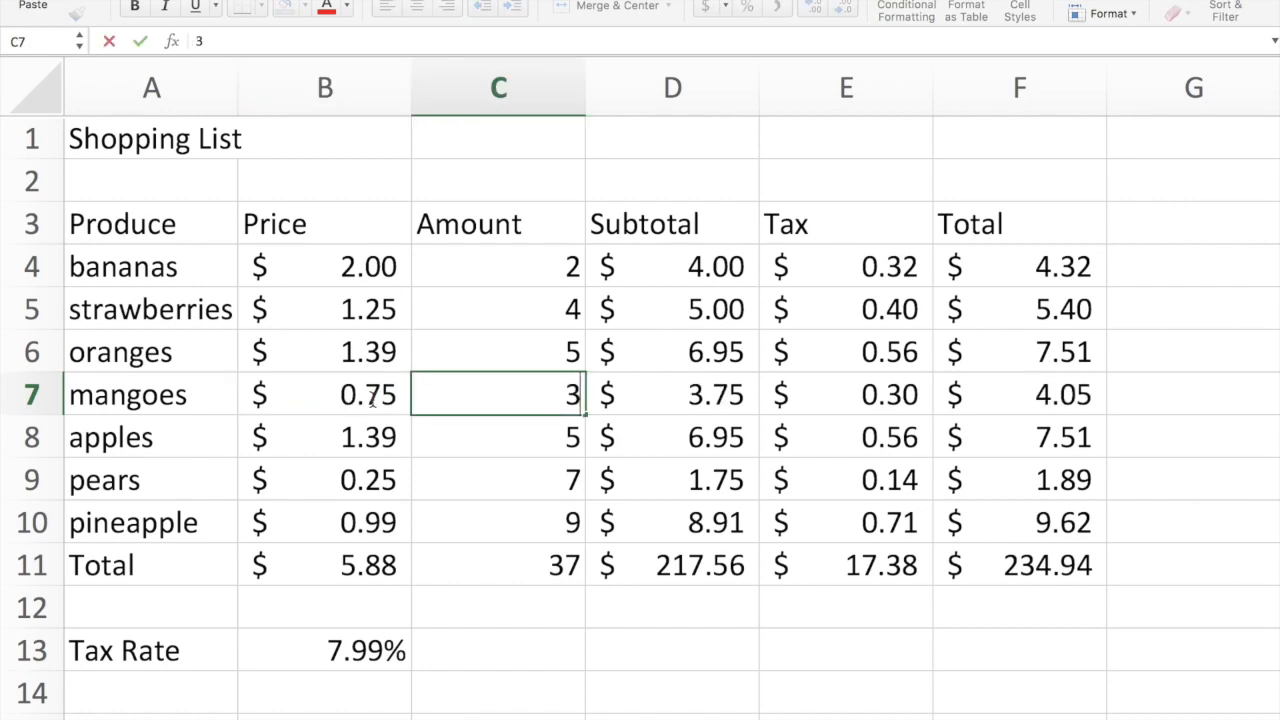
key(Return)
Set the apples price to 0.98 and amount to 3, updating totals to $209.54.
scroll(372, 400, down, 3)
scroll(372, 400, up, 3)
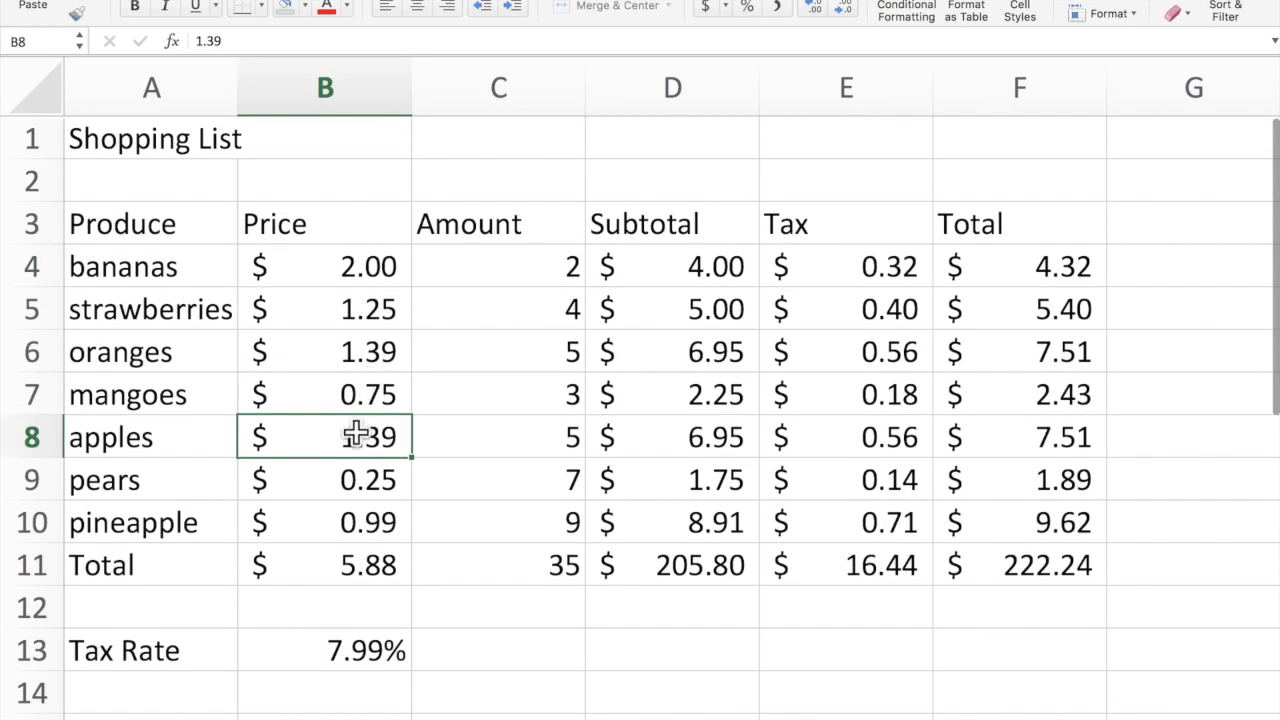
key(BackSpace)
text(.98)
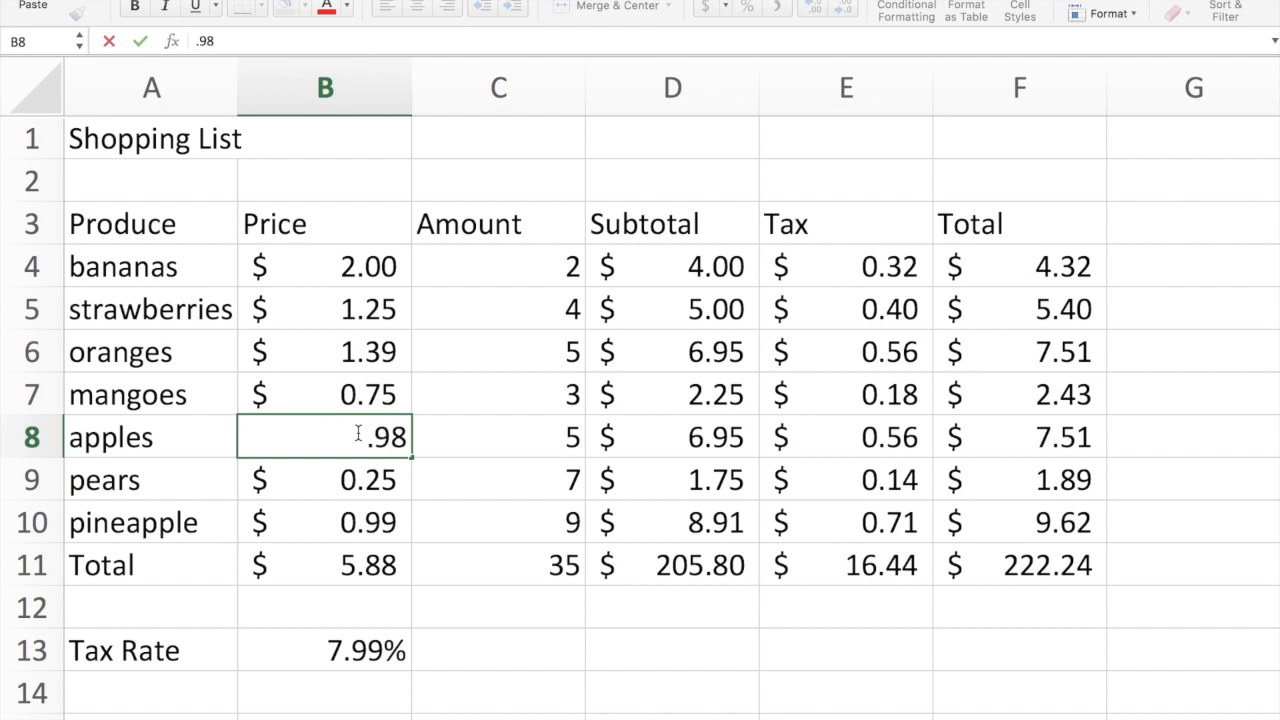
key(Return)
click(551, 443)
text(3)
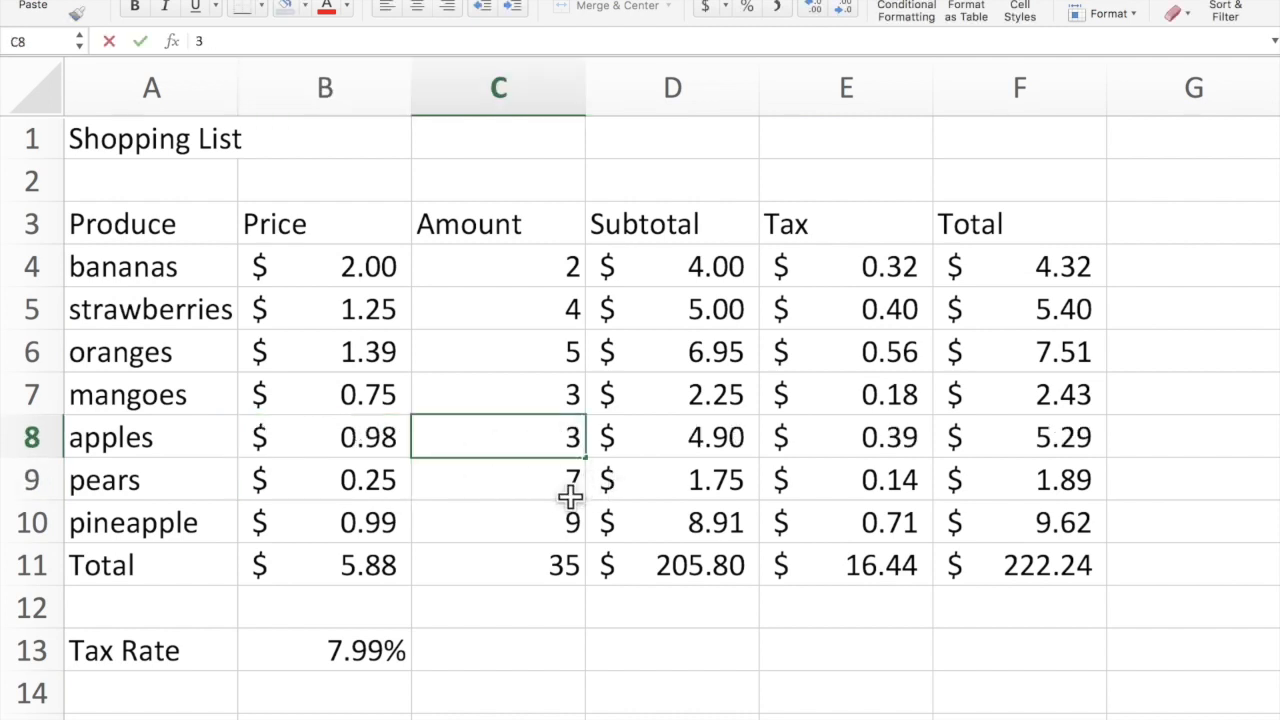
click(549, 562)
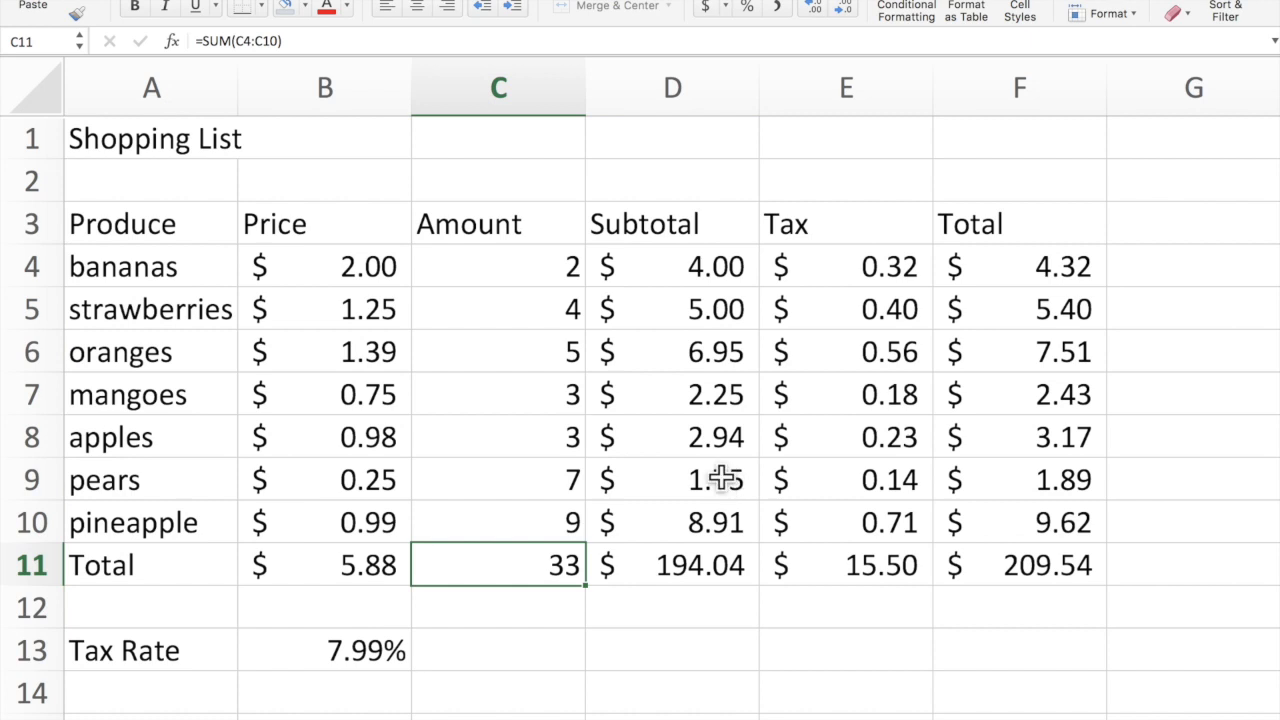
click(27, 522)
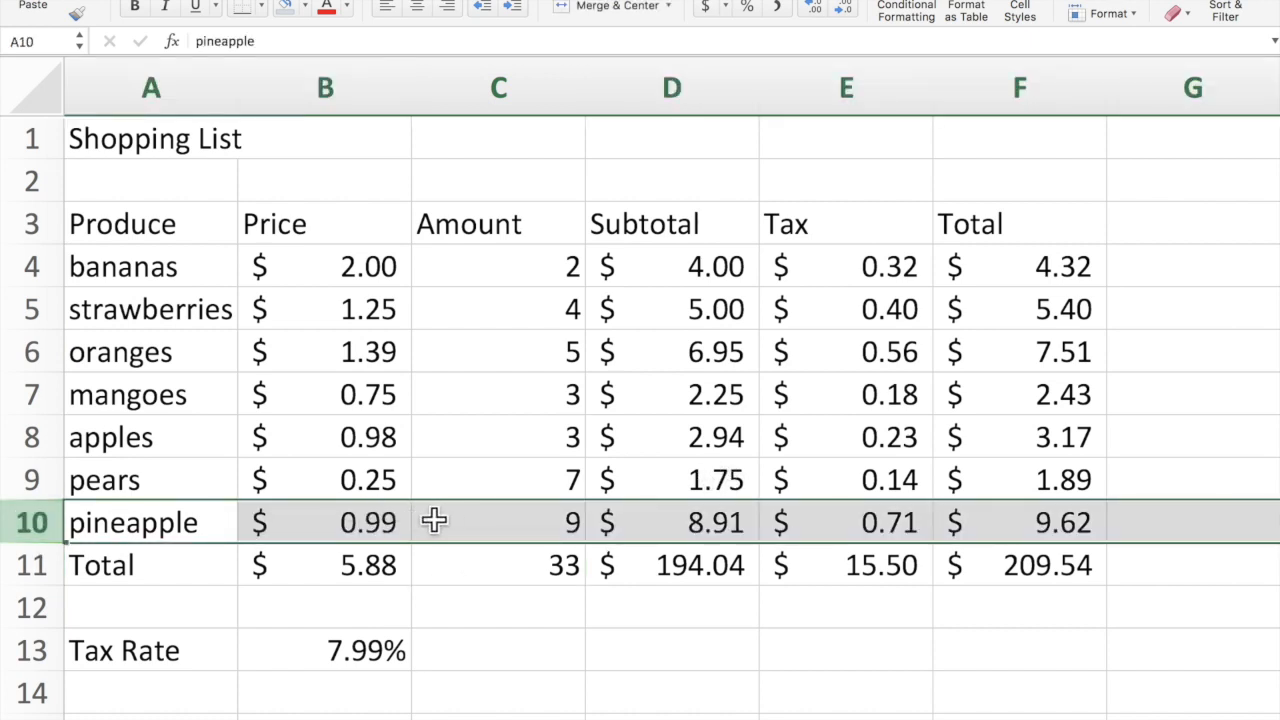
Delete the pineapple row, bringing the grand total to $152.40.
right_click(489, 518)
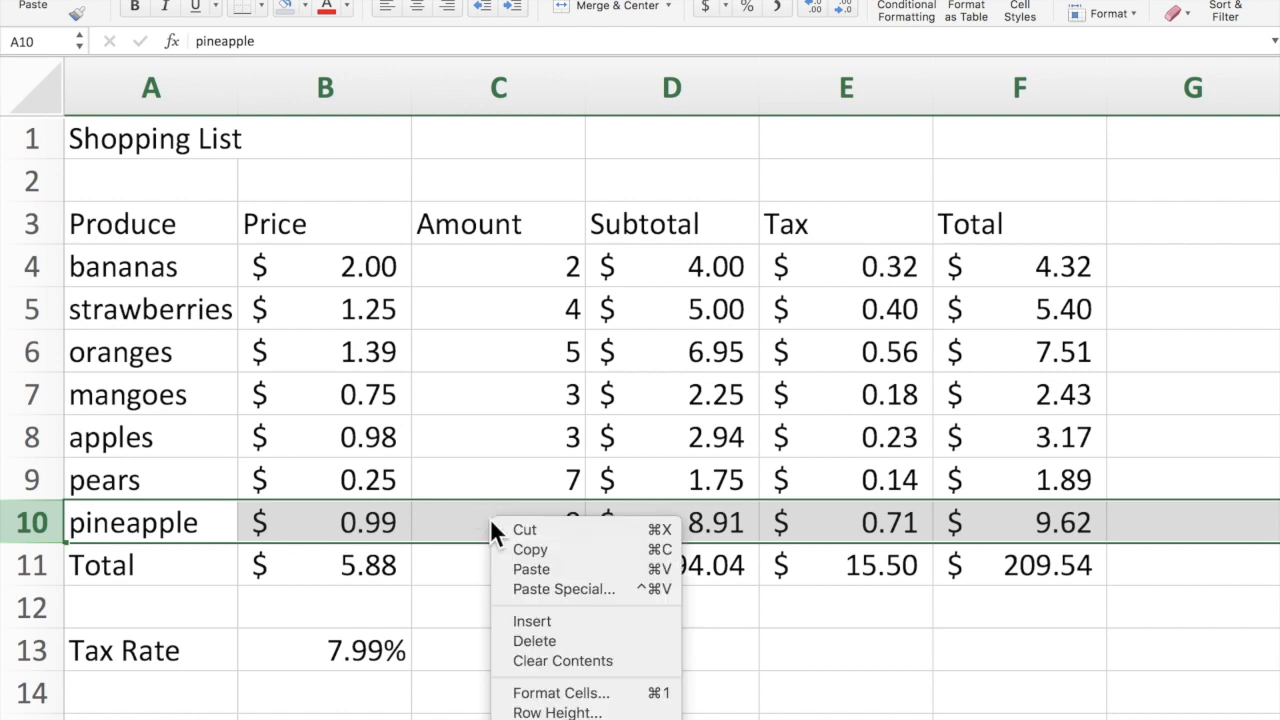
click(556, 641)
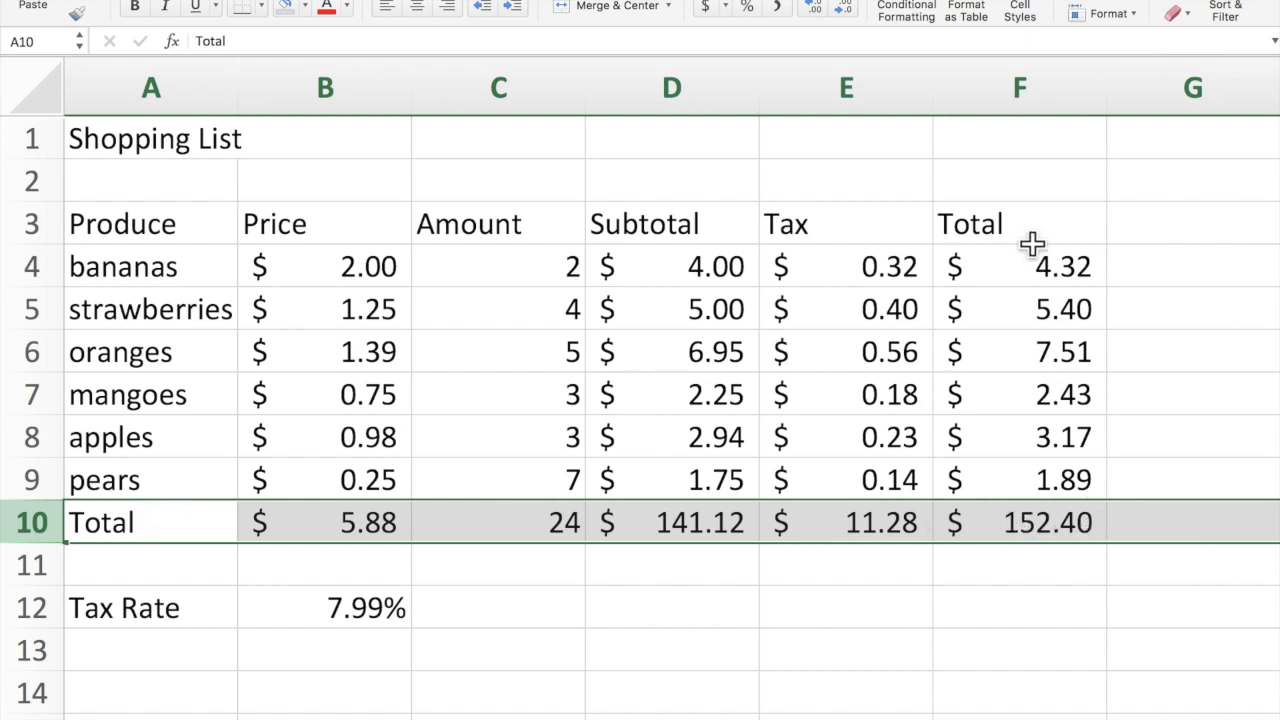
click(903, 597)
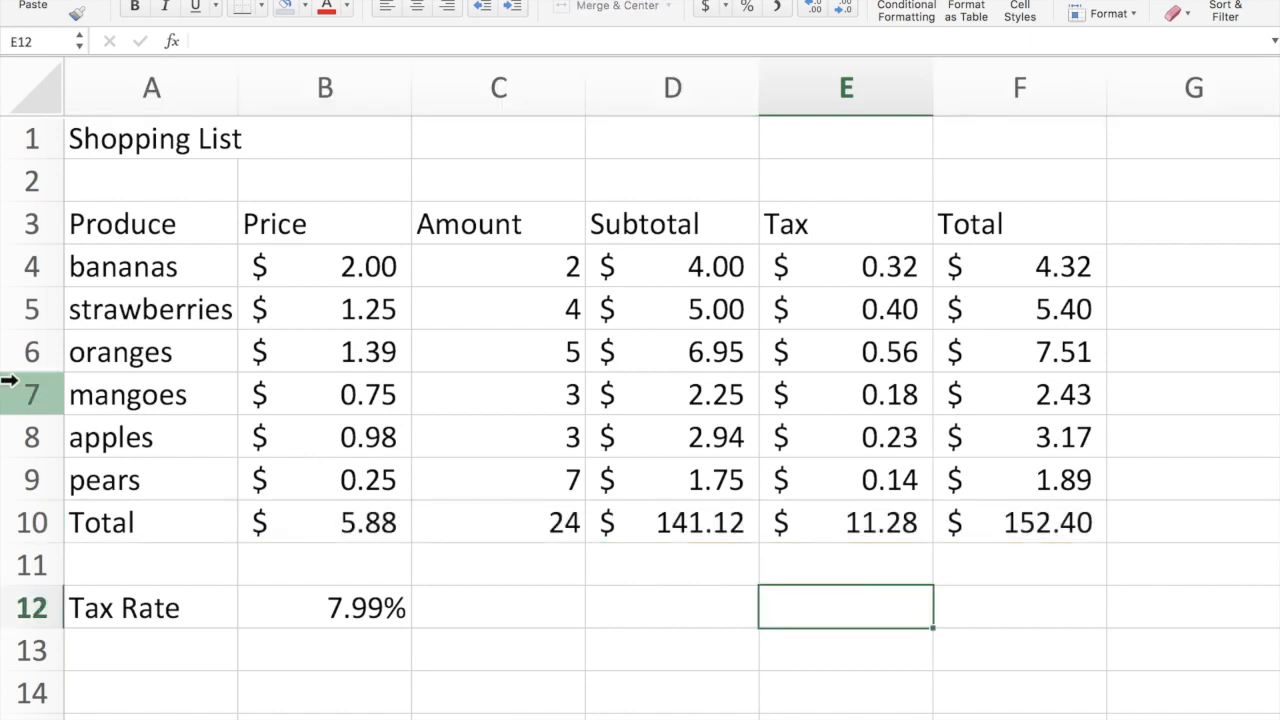
Insert three blank rows above oranges as a demo, then undo it.
drag(30, 352, 30, 437)
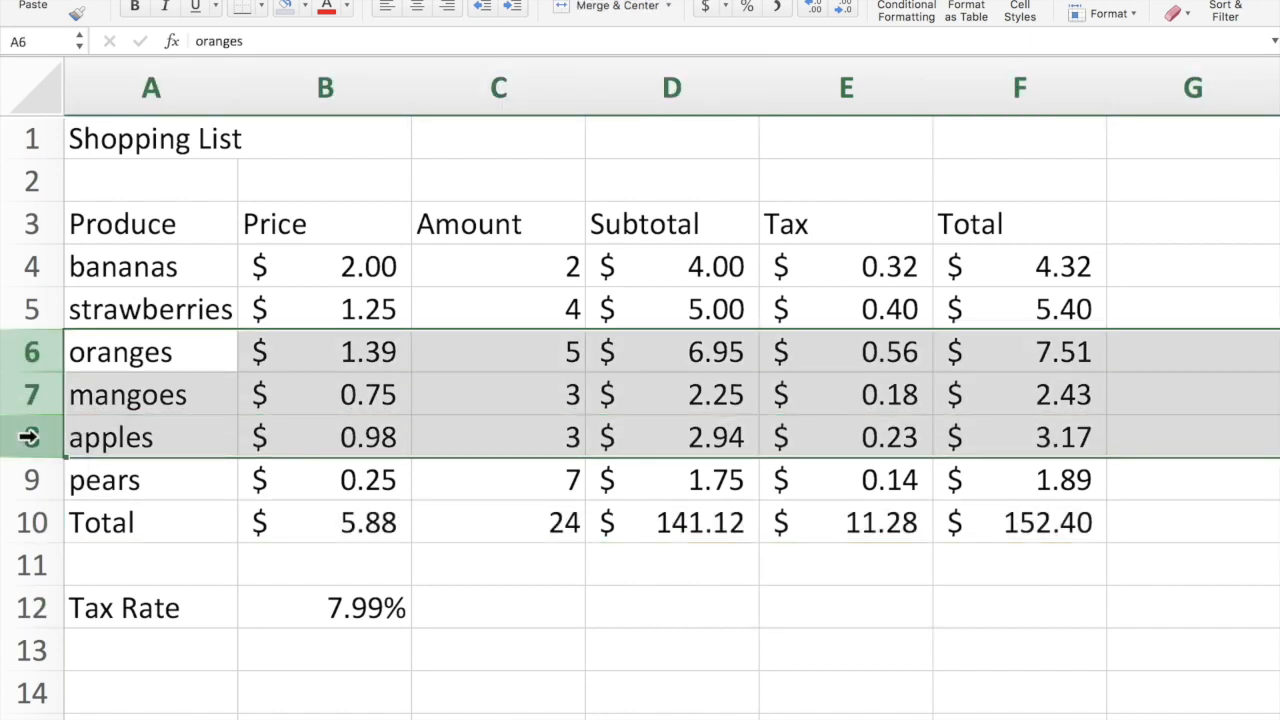
right_click(505, 358)
click(534, 455)
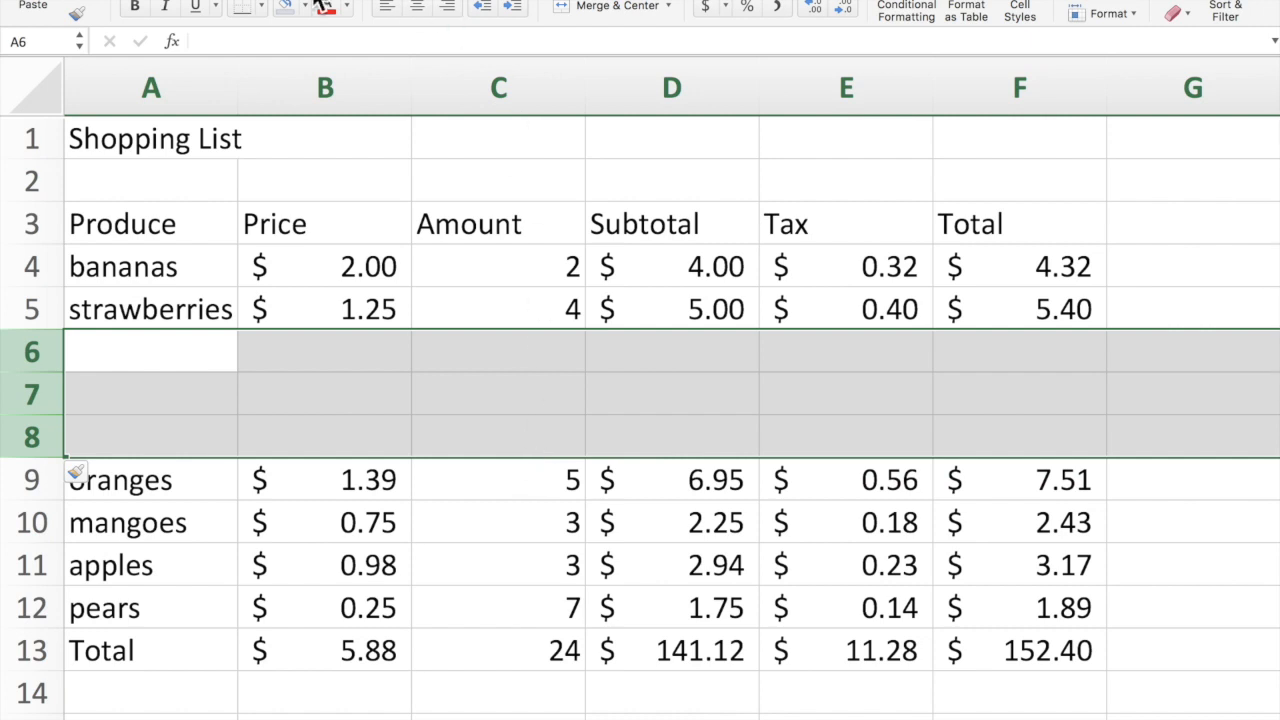
key(super+z)
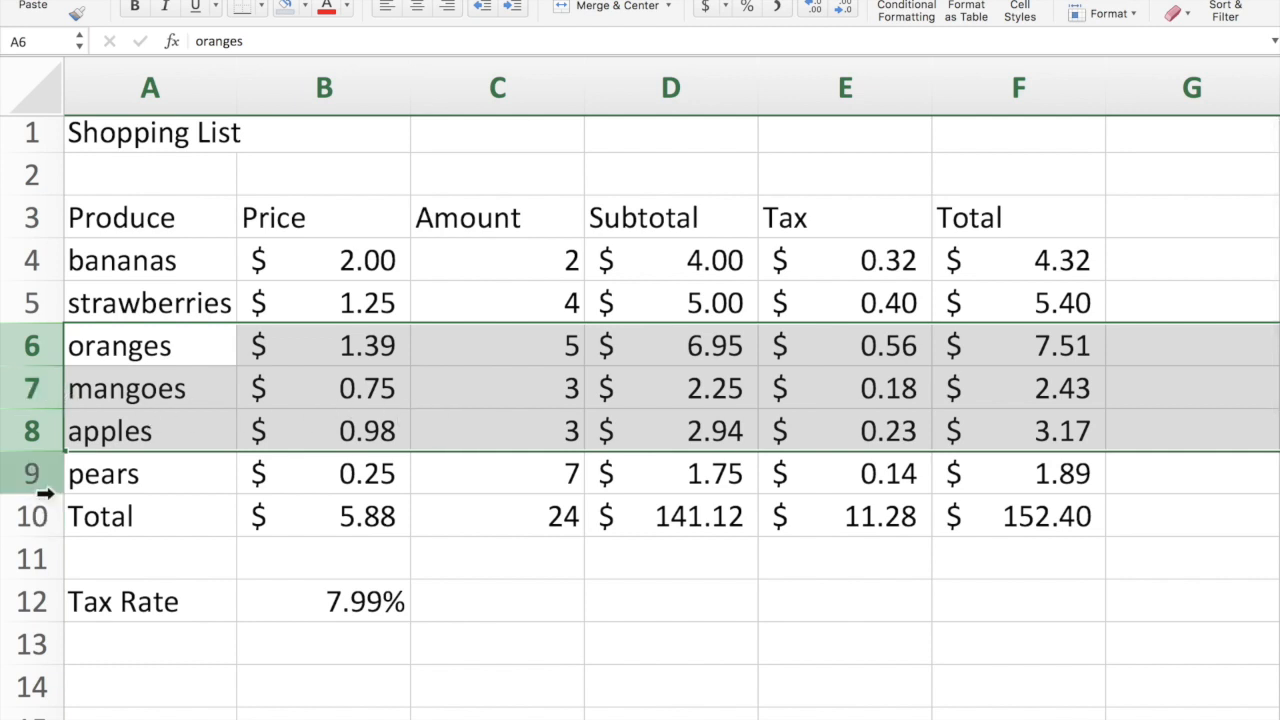
Delete the apples and pears rows as a demo, then undo the deletion.
click(31, 474)
drag(31, 474, 31, 431)
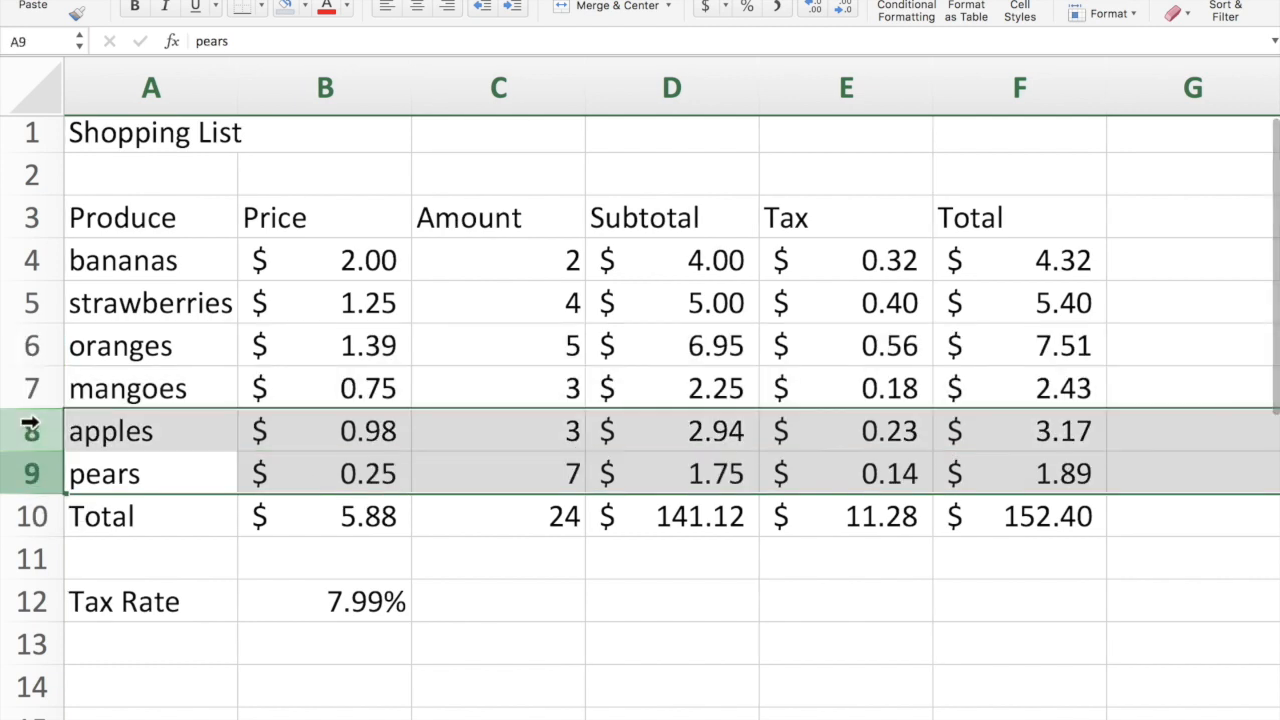
right_click(495, 436)
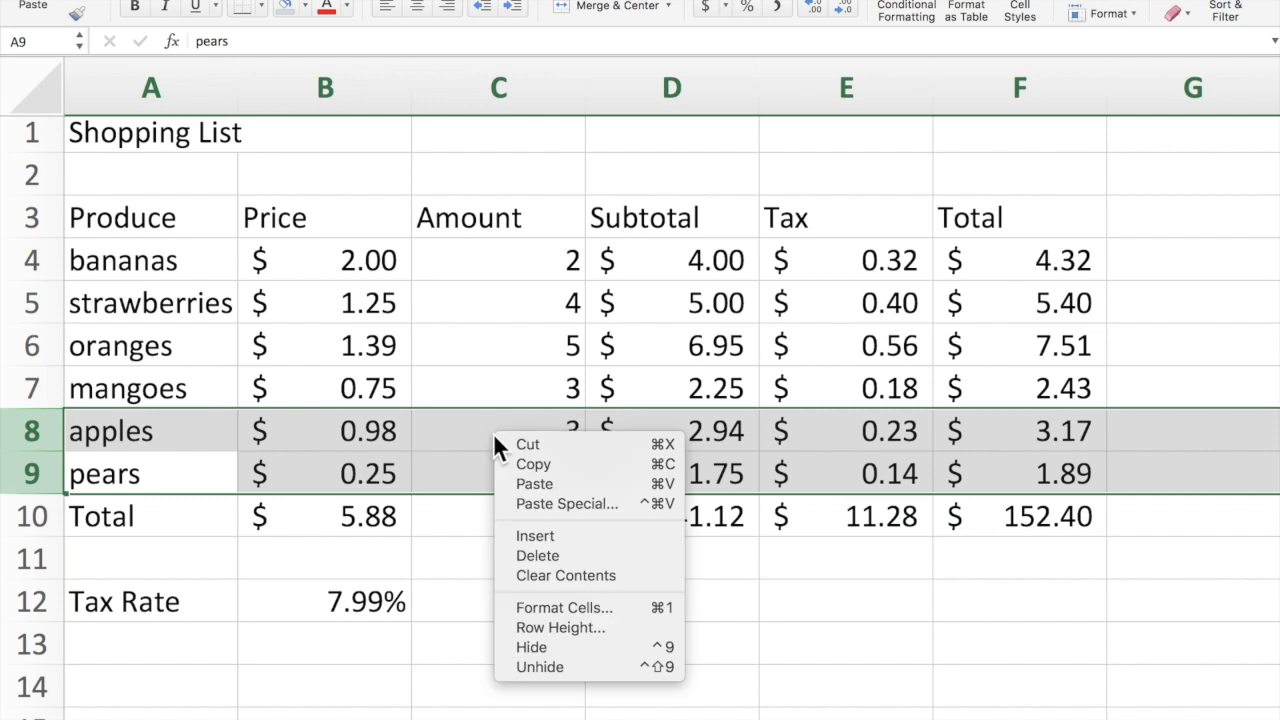
click(530, 556)
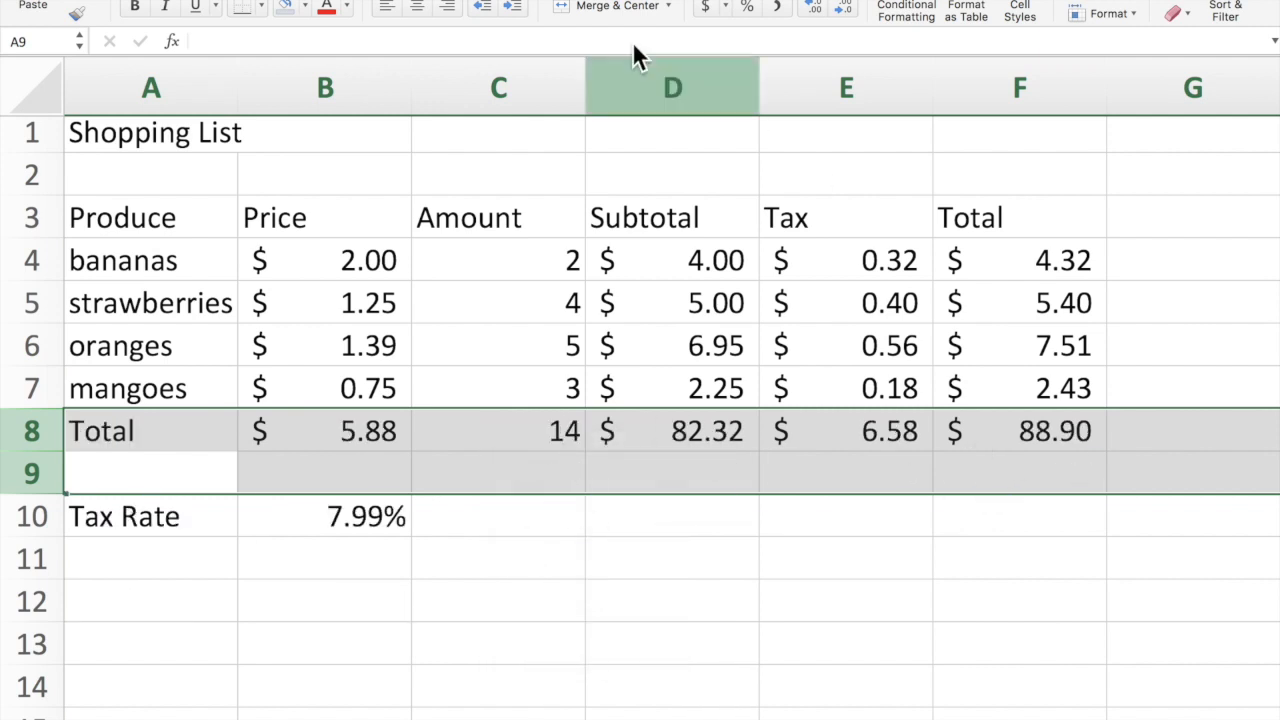
key(super+z)
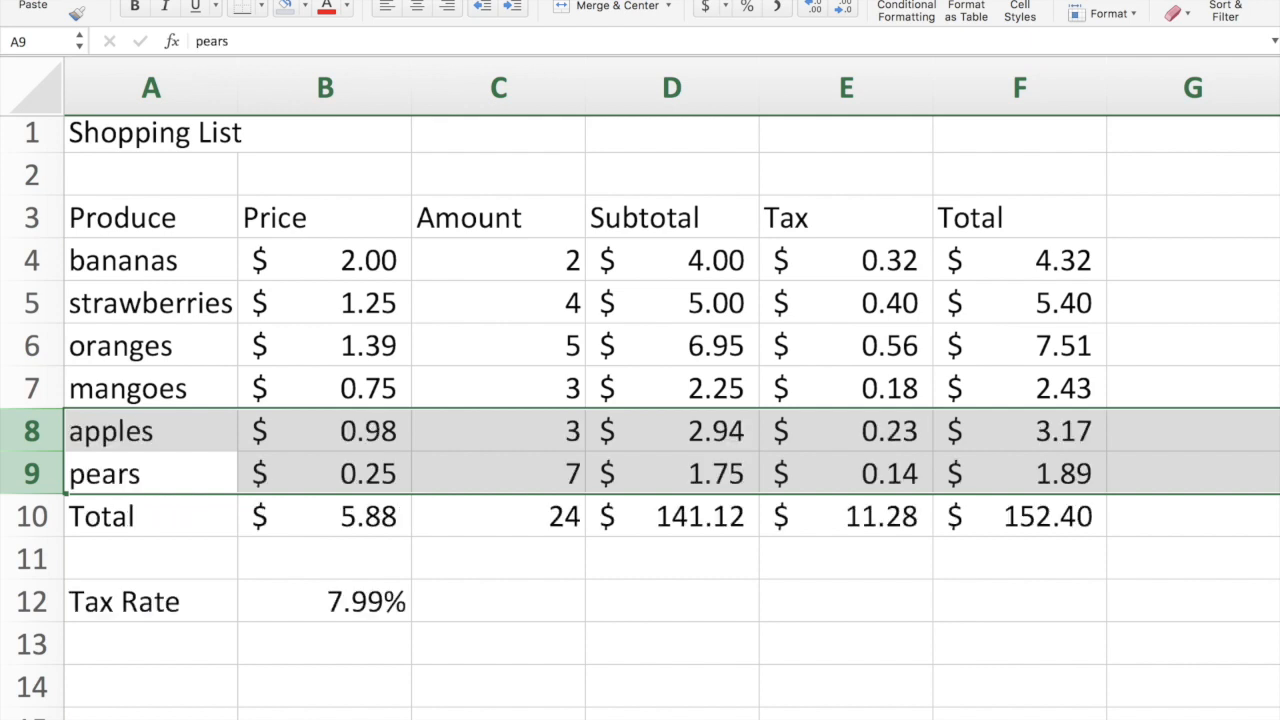
click(808, 676)
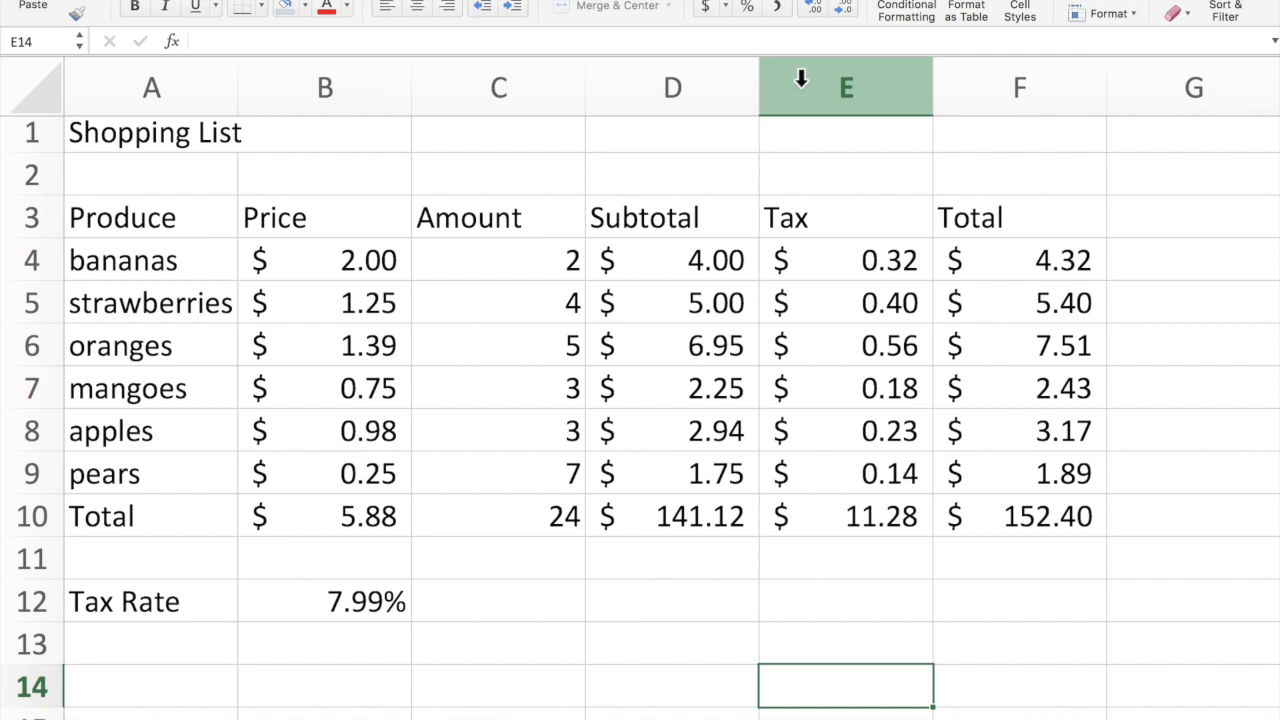
Insert two blank columns E:F before Tax, then delete them again.
drag(843, 78, 988, 80)
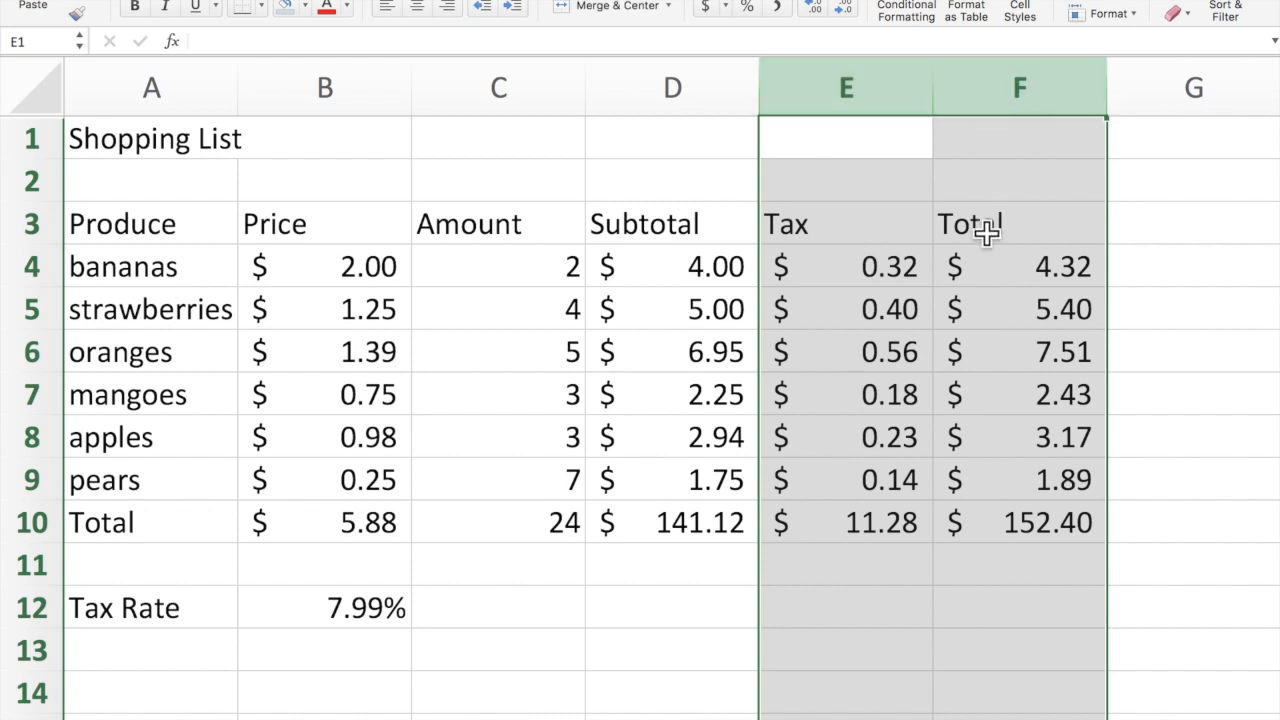
right_click(984, 176)
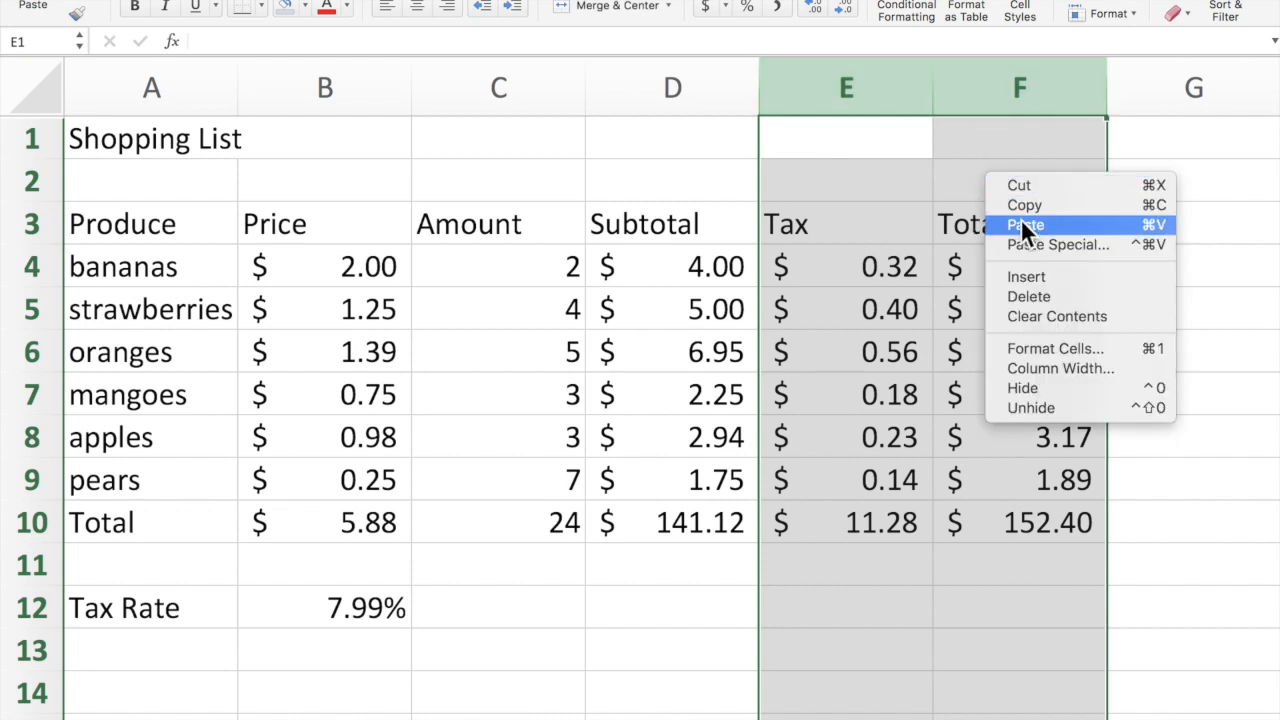
click(1028, 280)
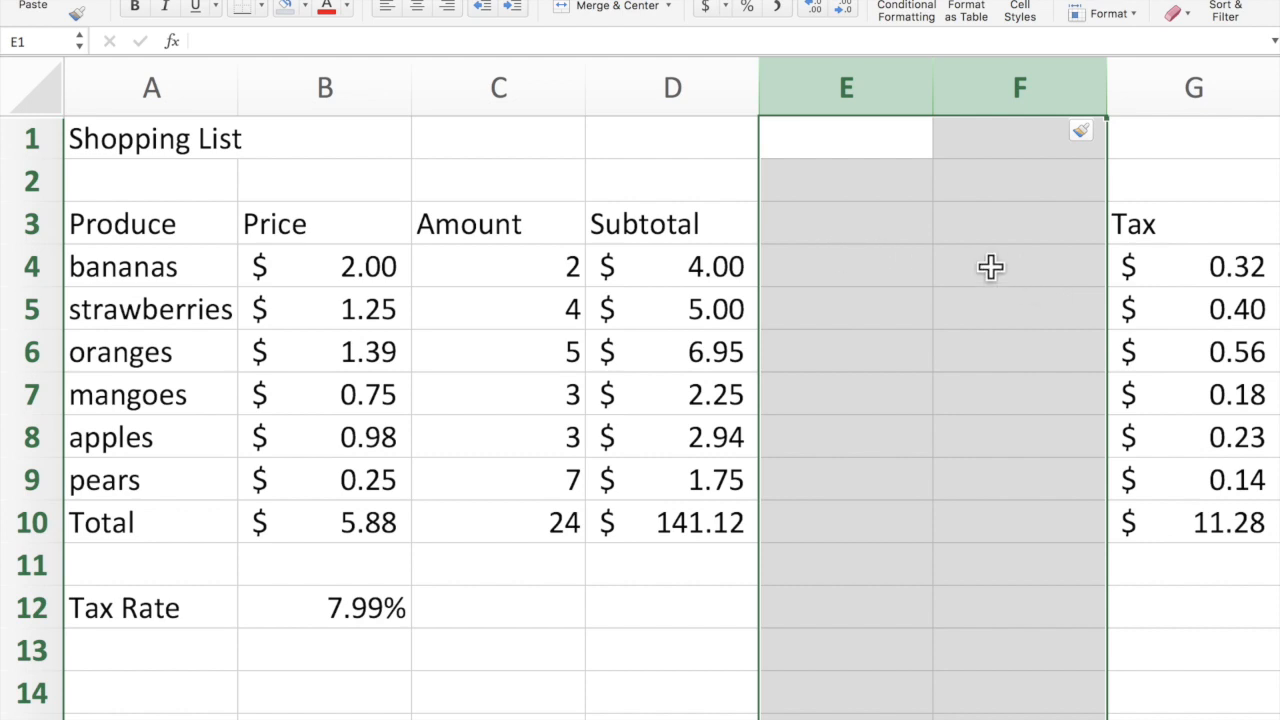
drag(837, 87, 971, 89)
right_click(952, 220)
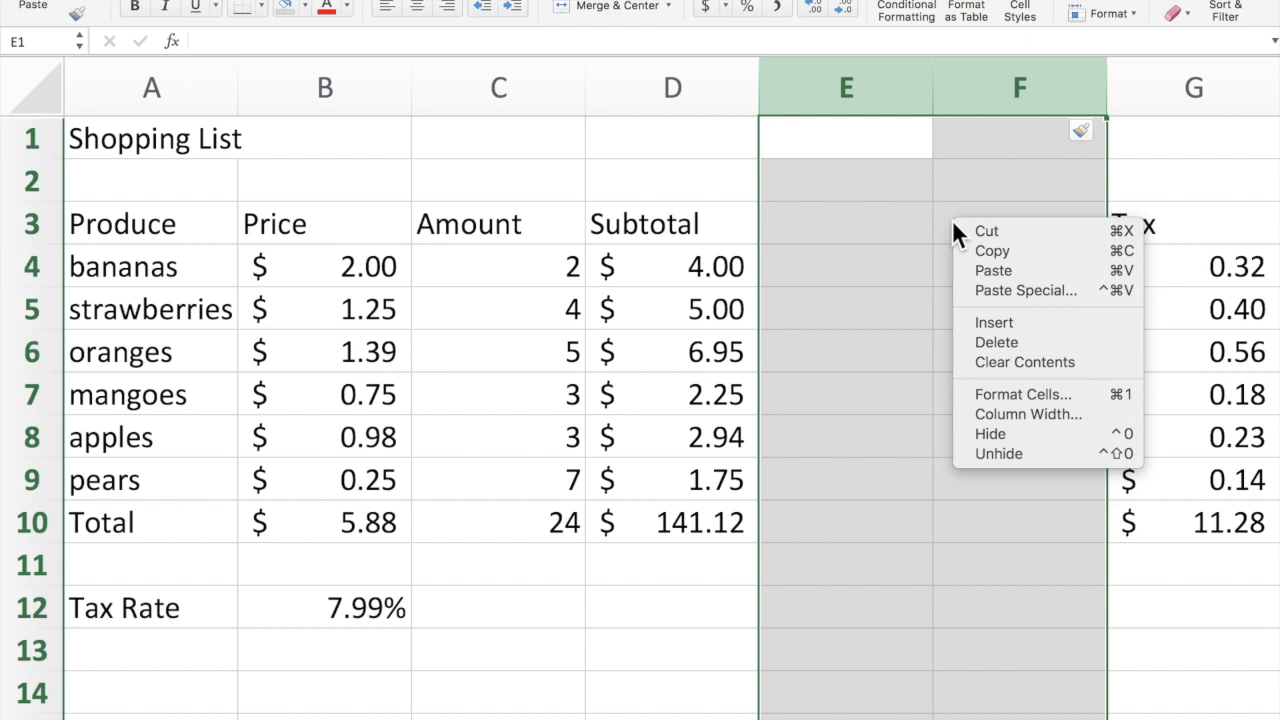
click(986, 342)
click(1139, 486)
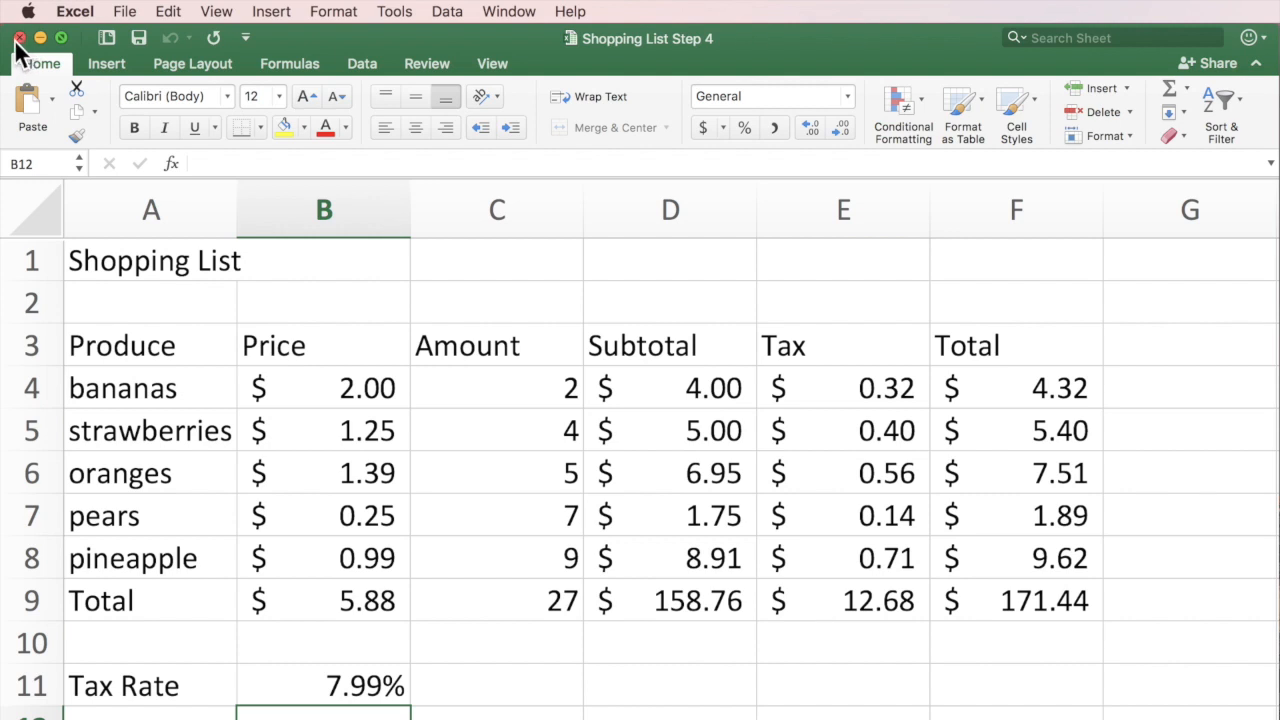
Close the Shopping List Step 4 workbook window.
click(127, 12)
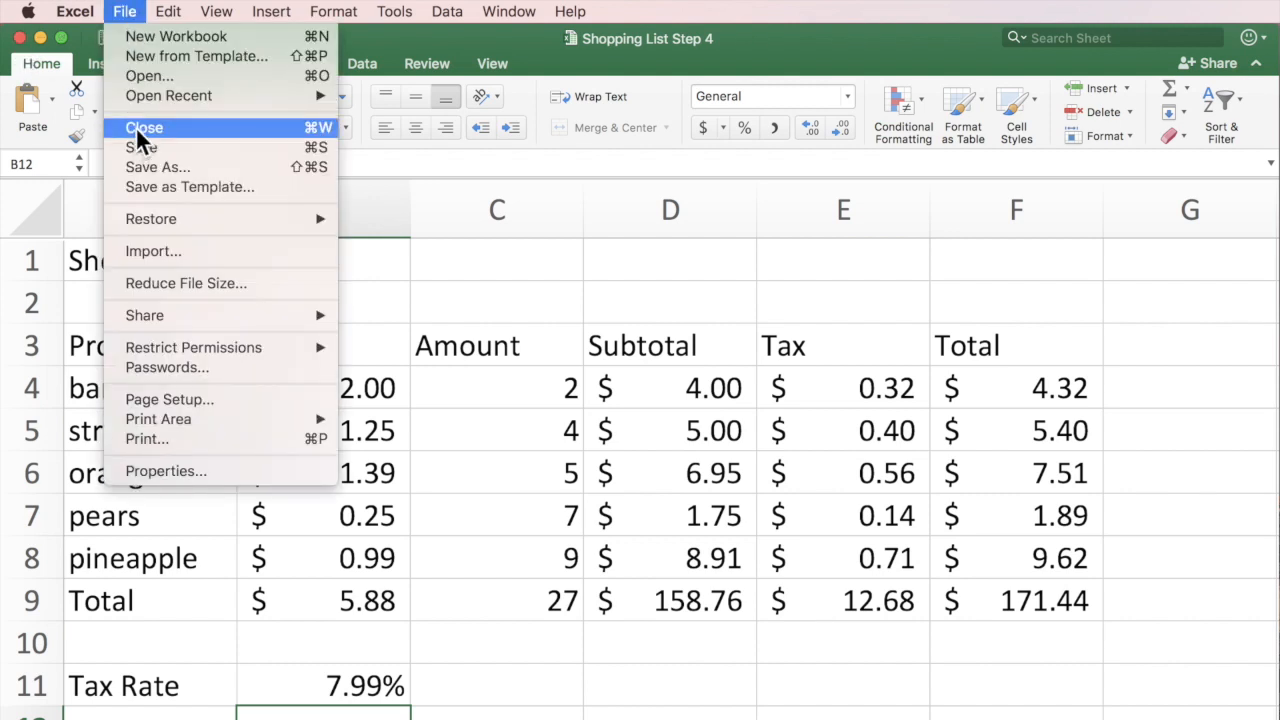
click(126, 12)
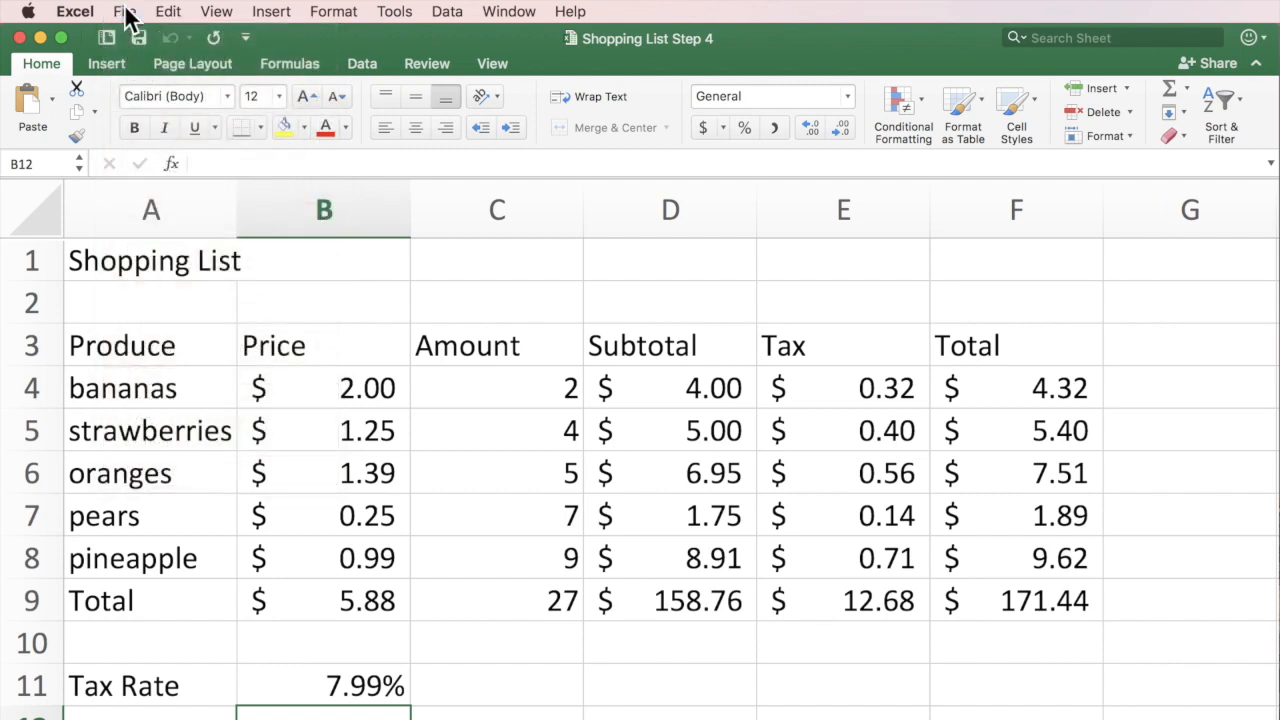
click(18, 37)
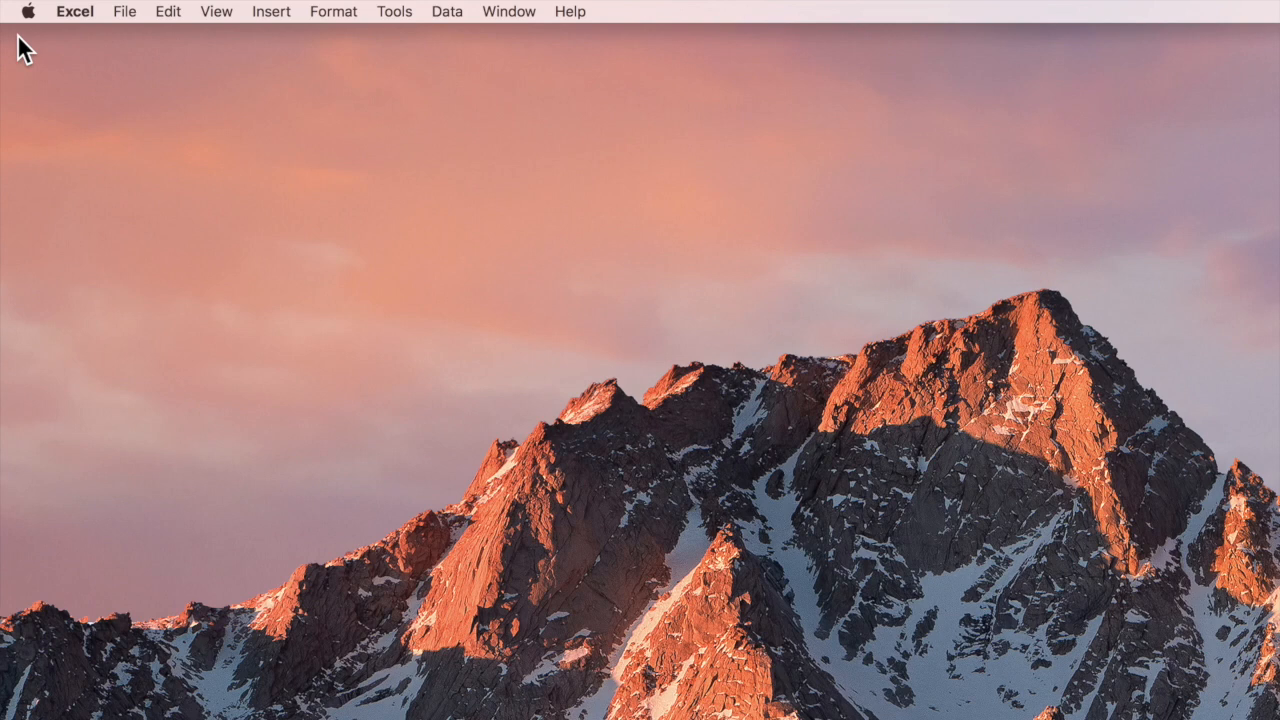
Open Book List.xls from the Excel data files on this Mac.
click(125, 14)
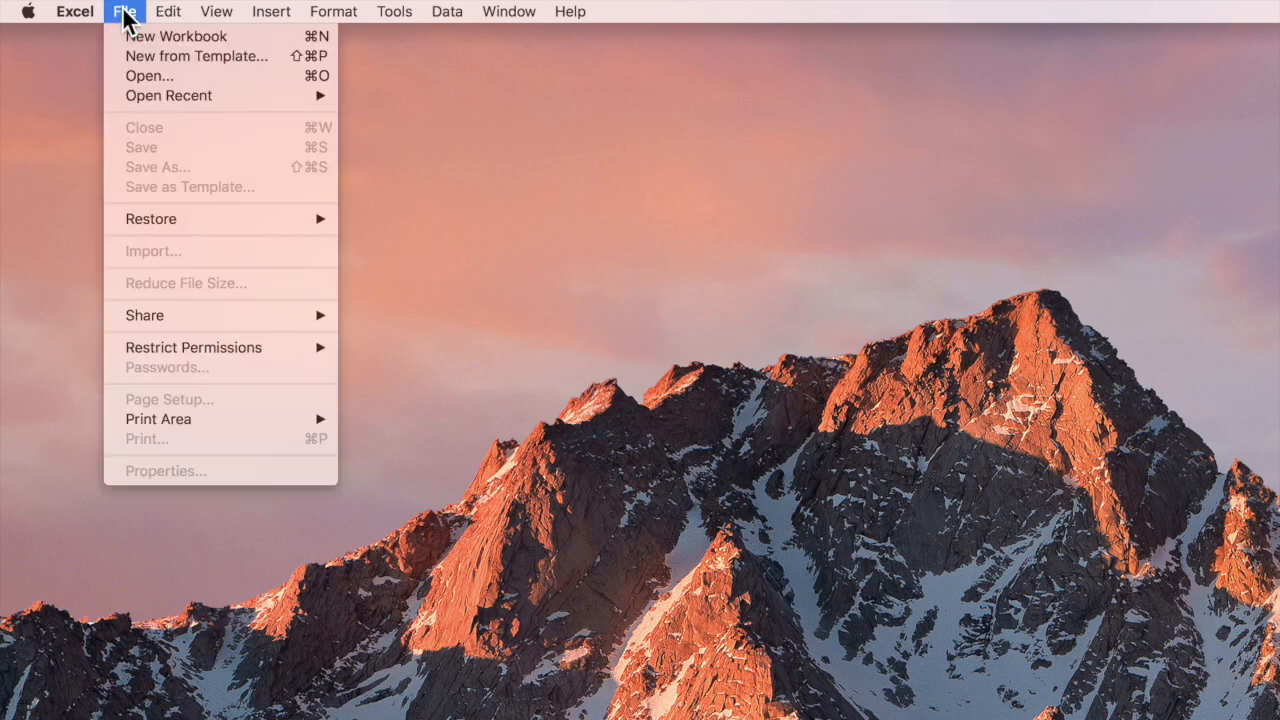
click(136, 80)
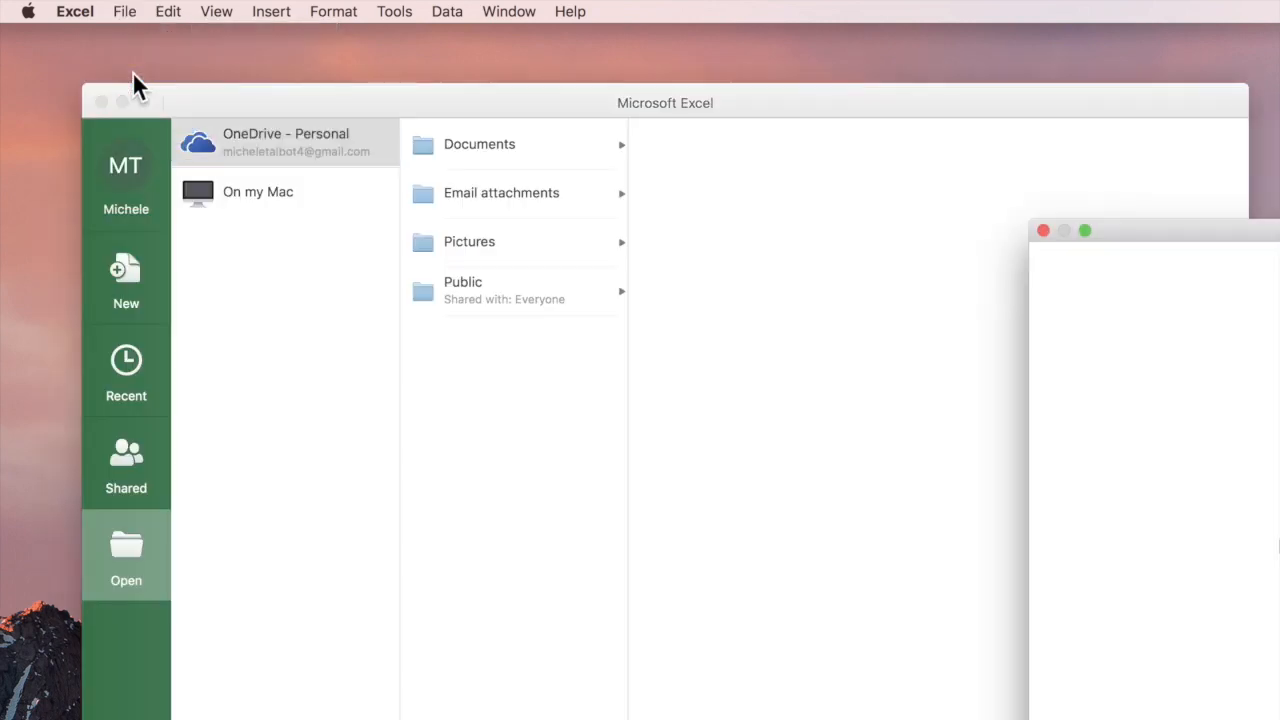
click(1043, 231)
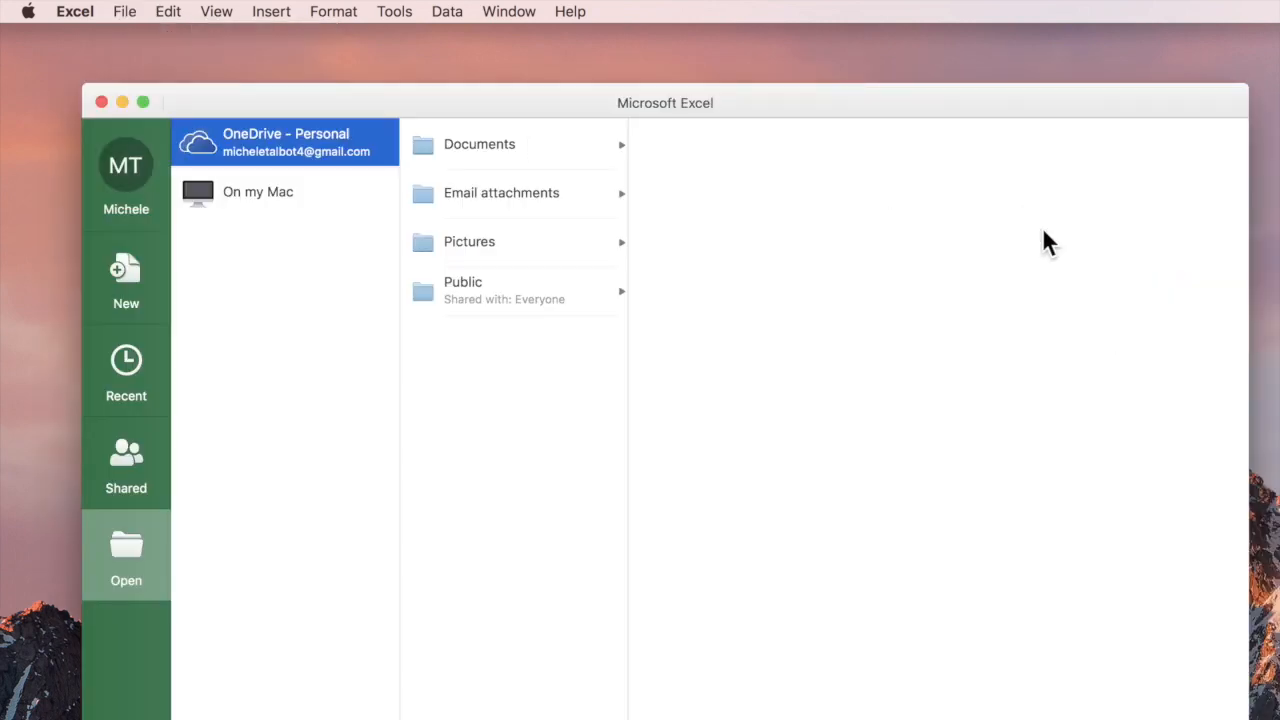
click(220, 193)
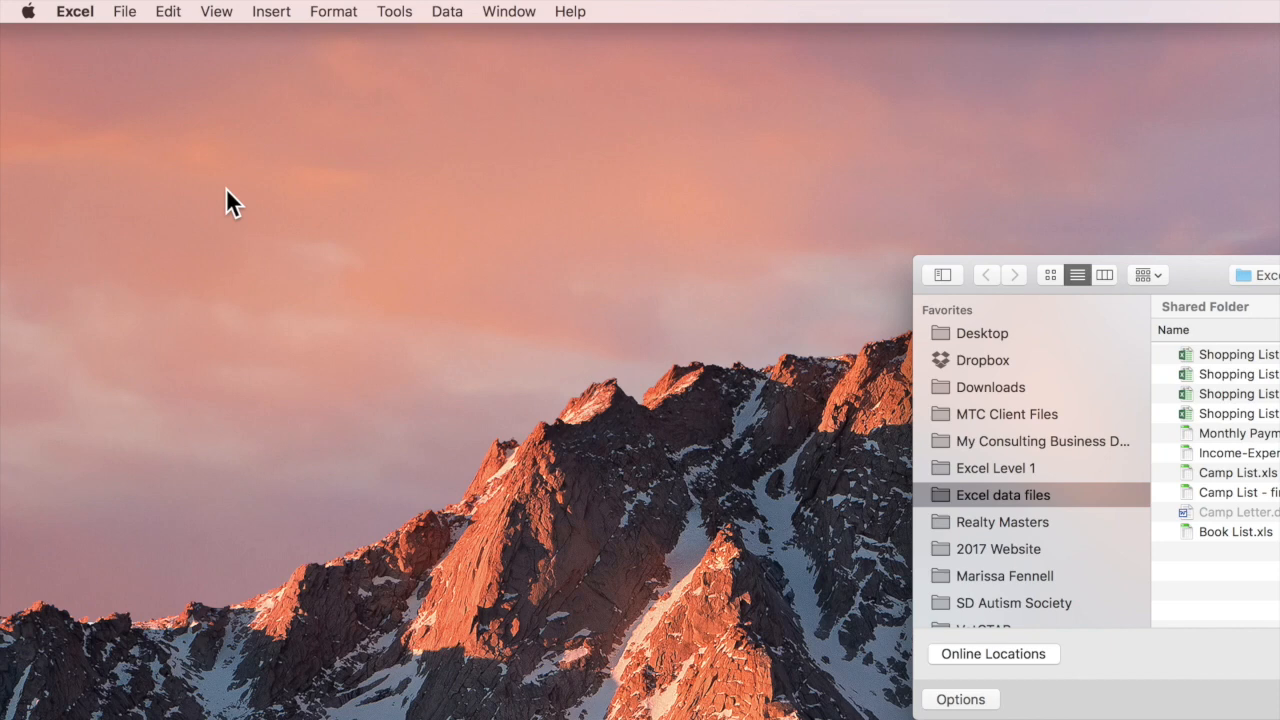
drag(1208, 269, 586, 143)
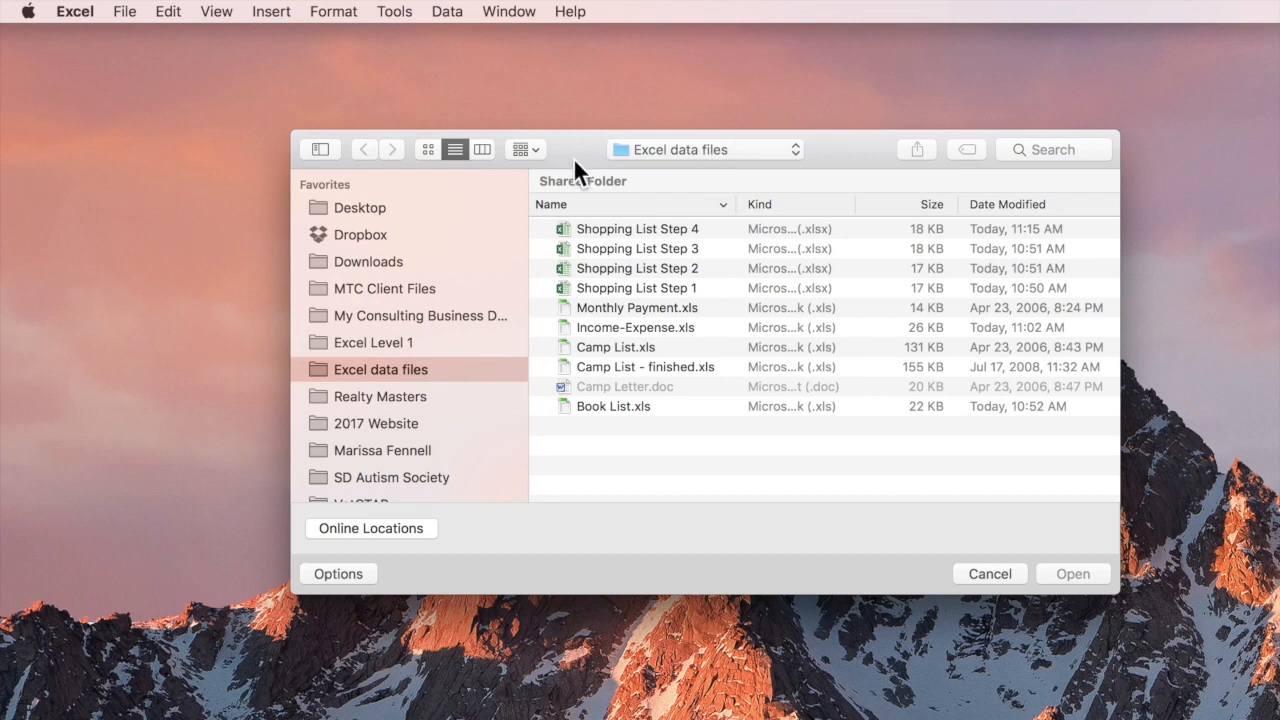
click(618, 406)
click(1085, 570)
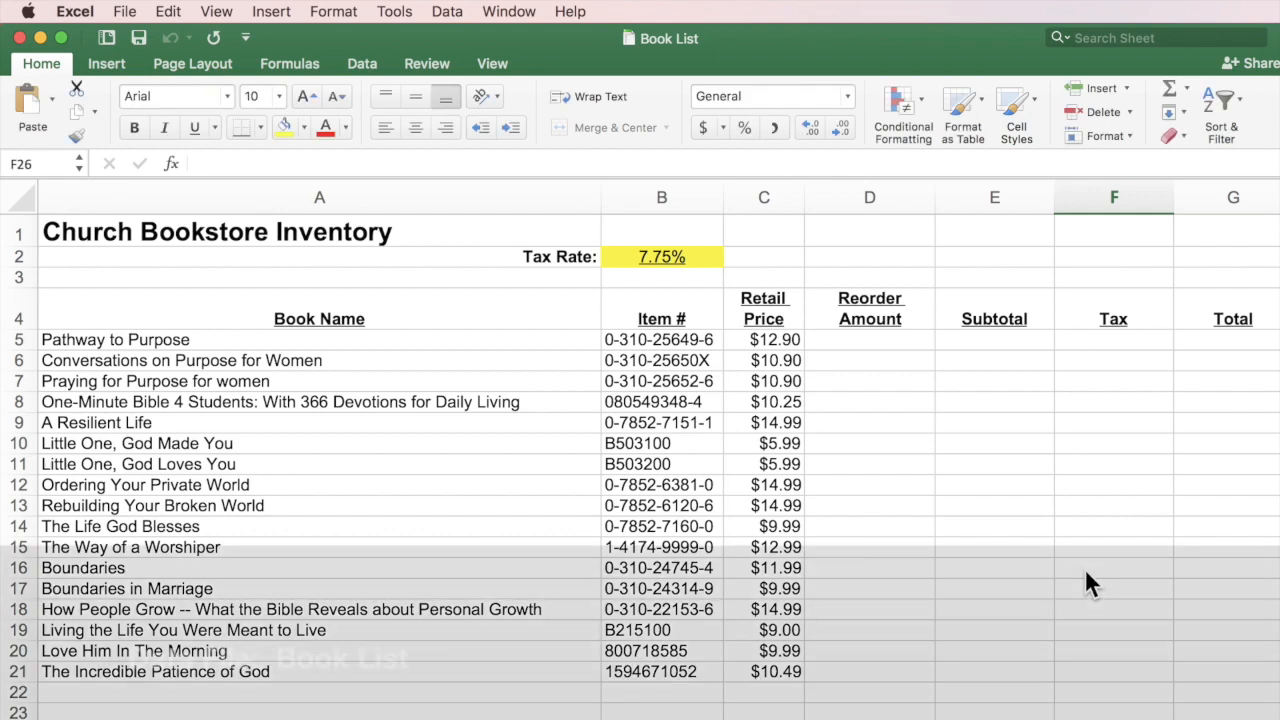
scroll(1084, 568, down, 1)
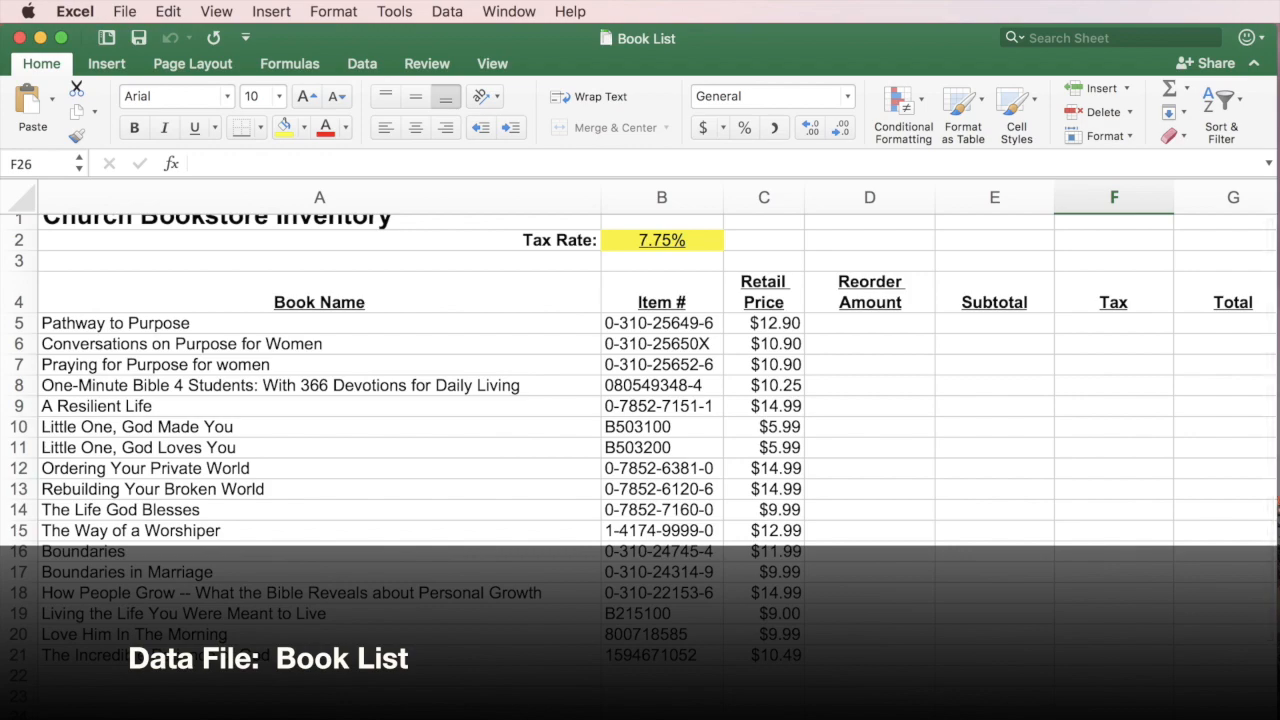
scroll(640, 440, up, 1)
scroll(640, 440, down, 4)
scroll(640, 440, up, 1)
scroll(640, 440, up, 3)
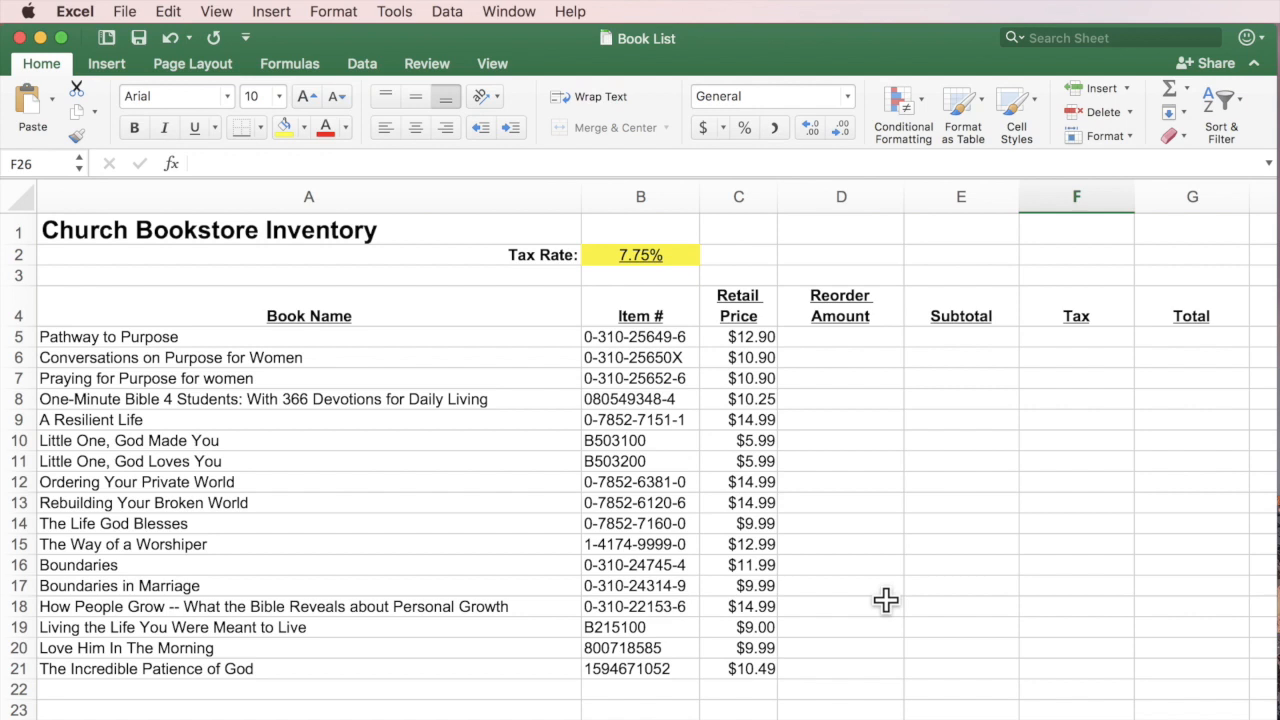
scroll(886, 600, down, 1)
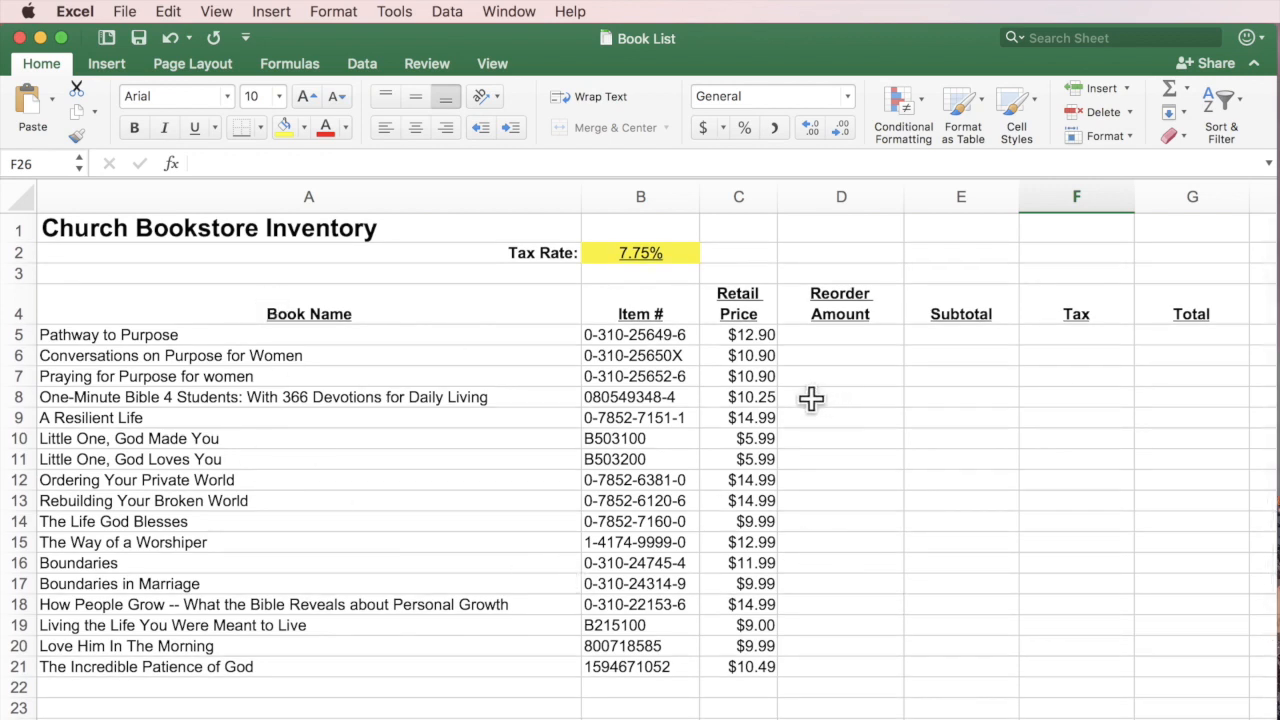
scroll(625, 305, up, 1)
scroll(614, 666, right, 1)
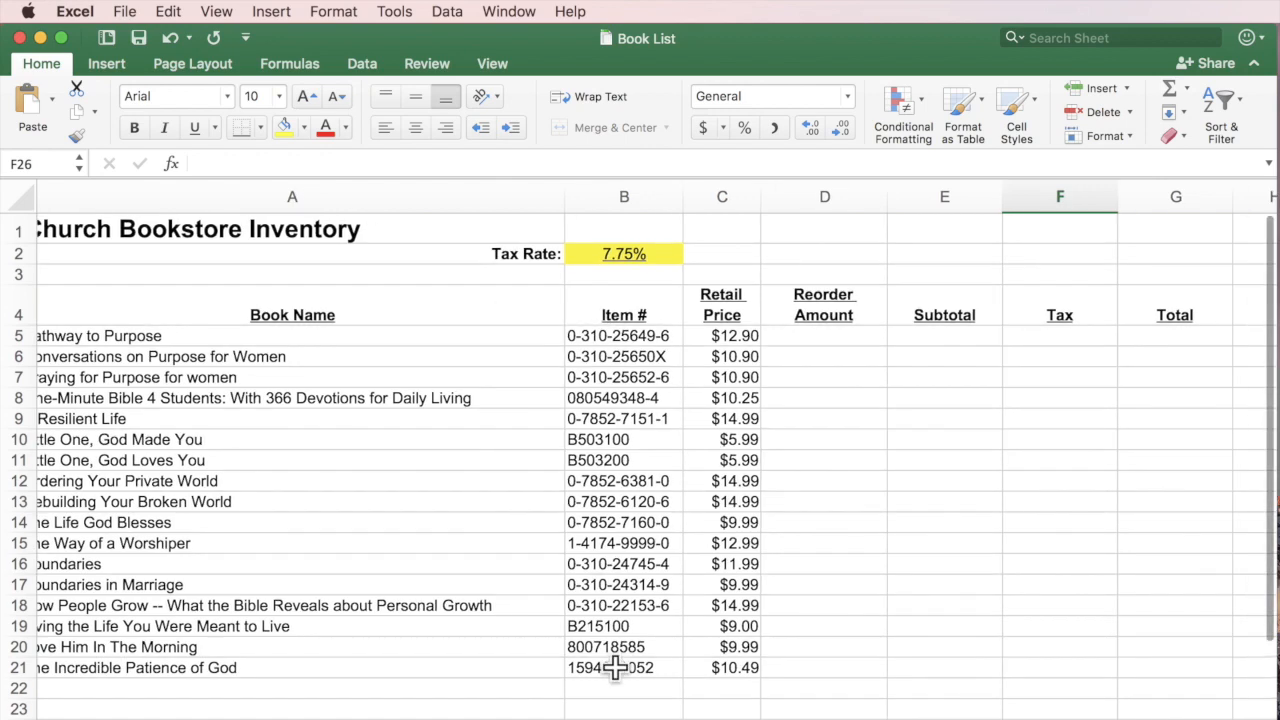
scroll(646, 303, left, 1)
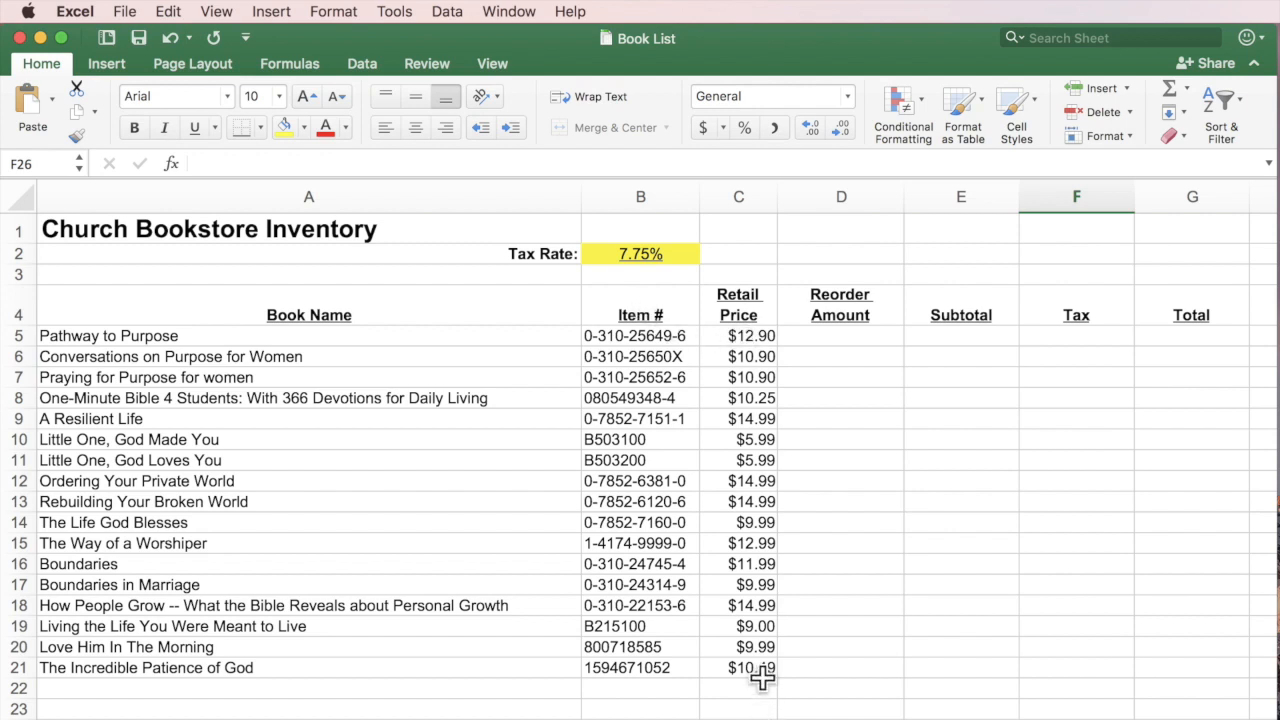
click(877, 340)
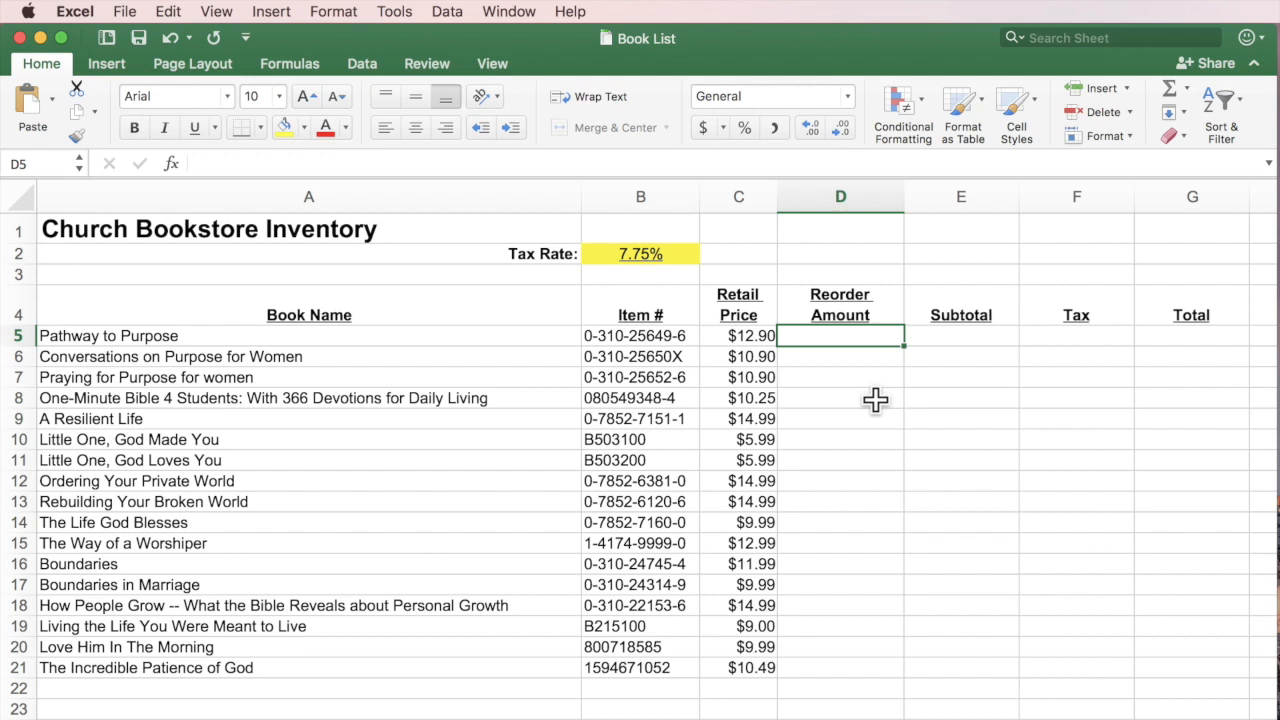
Enter reorder amounts 5, 3, 6, 8, 9, 2, 6, 1, 8, 9, 2, 3, 5, 6, 2, 6, 6 in D5:D21.
text(5)
key(Return)
text(3)
key(Return)
text(6)
key(Return)
text(8)
key(Return)
text(9)
key(Return)
text(2)
key(Return)
text(6)
key(Return)
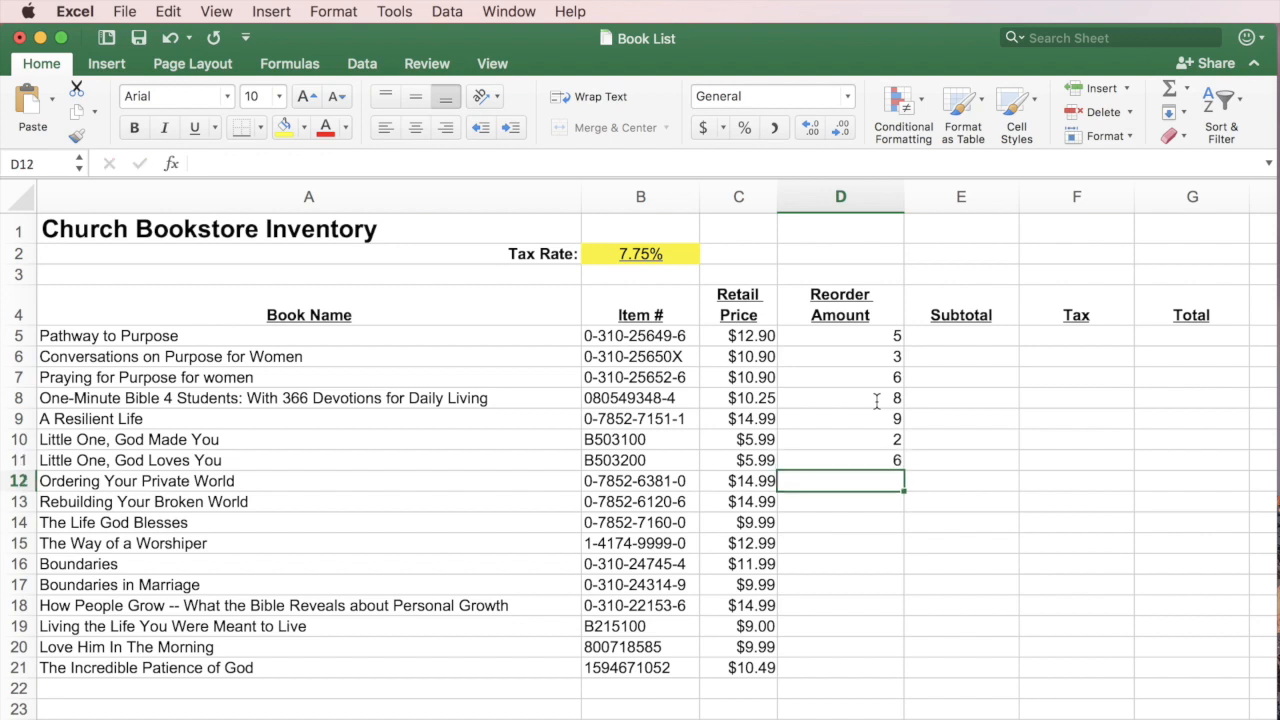
text(1)
key(Return)
text(8)
key(Return)
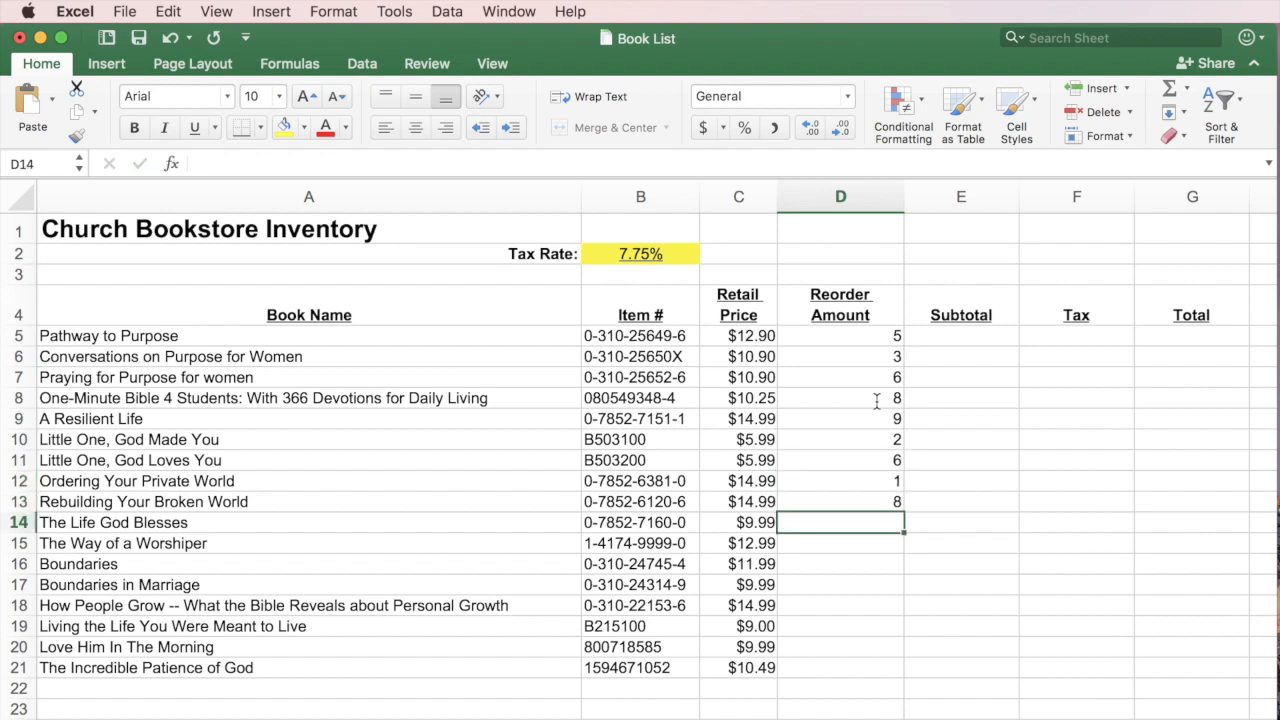
text(9)
key(Return)
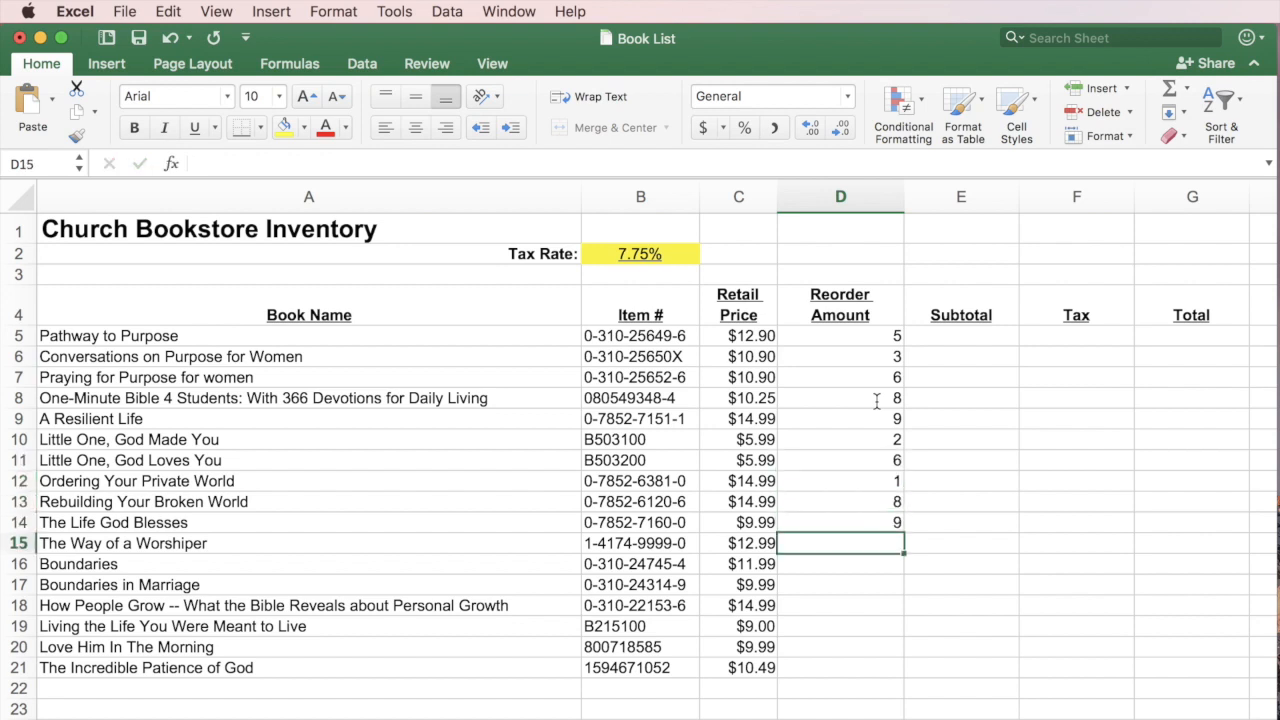
text(2)
key(Return)
text(3)
key(Return)
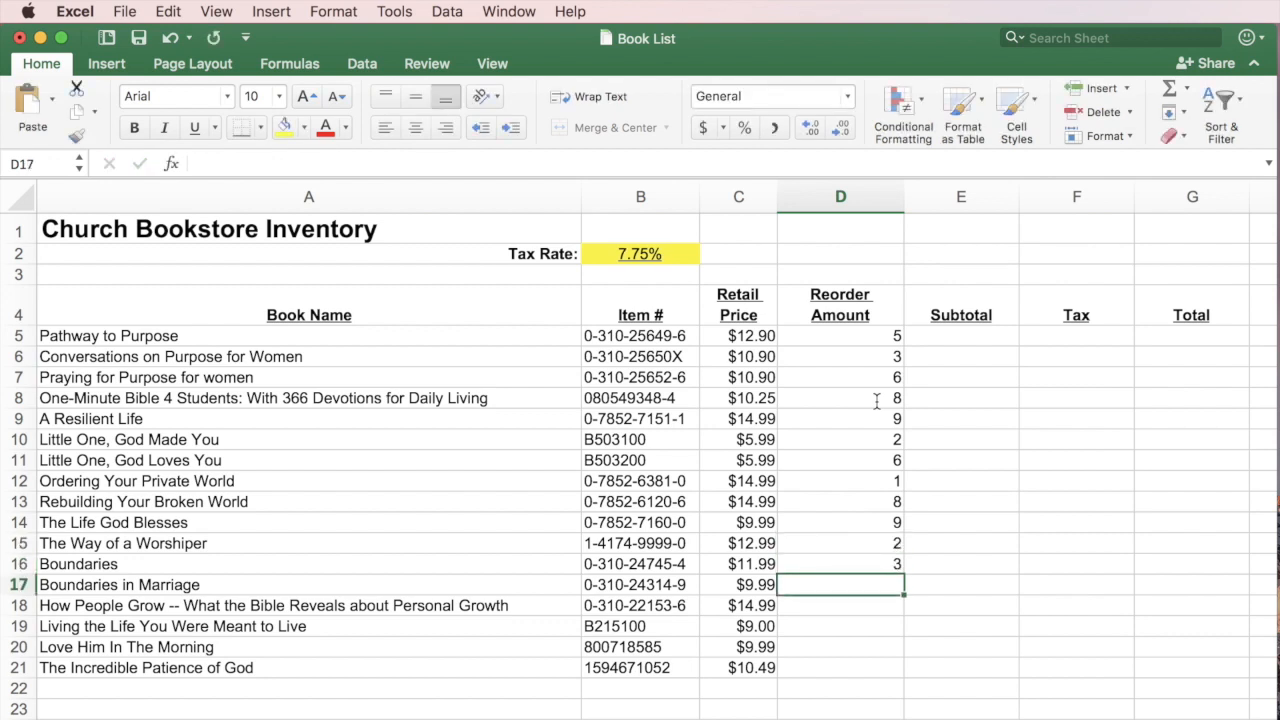
text(5)
key(Return)
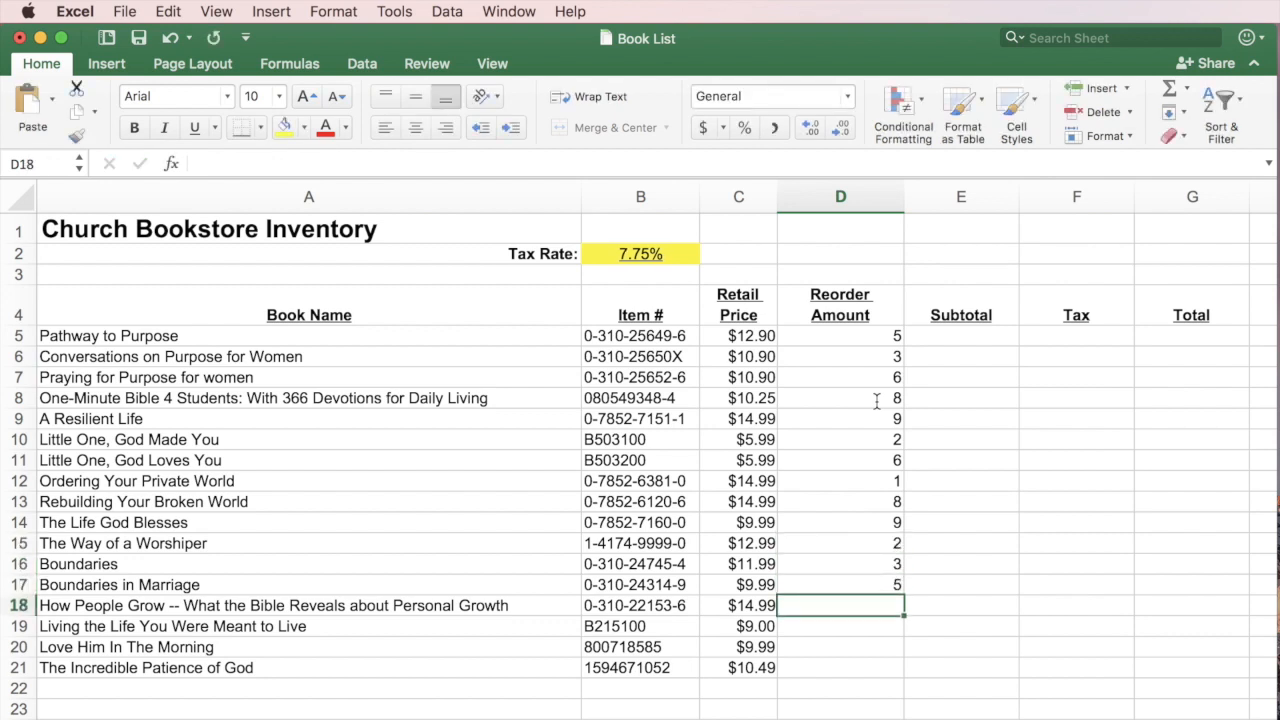
text(6)
key(Return)
text(2)
key(Return)
text(6)
key(Return)
text(6)
key(Return)
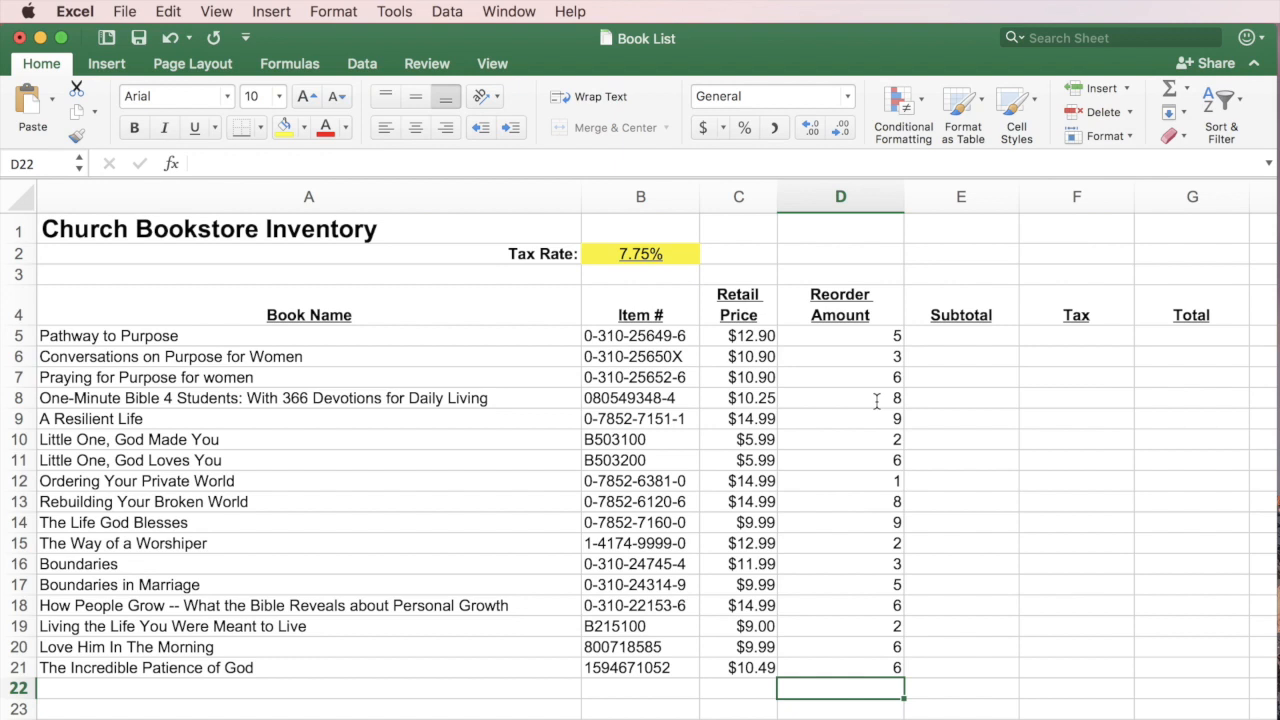
click(965, 335)
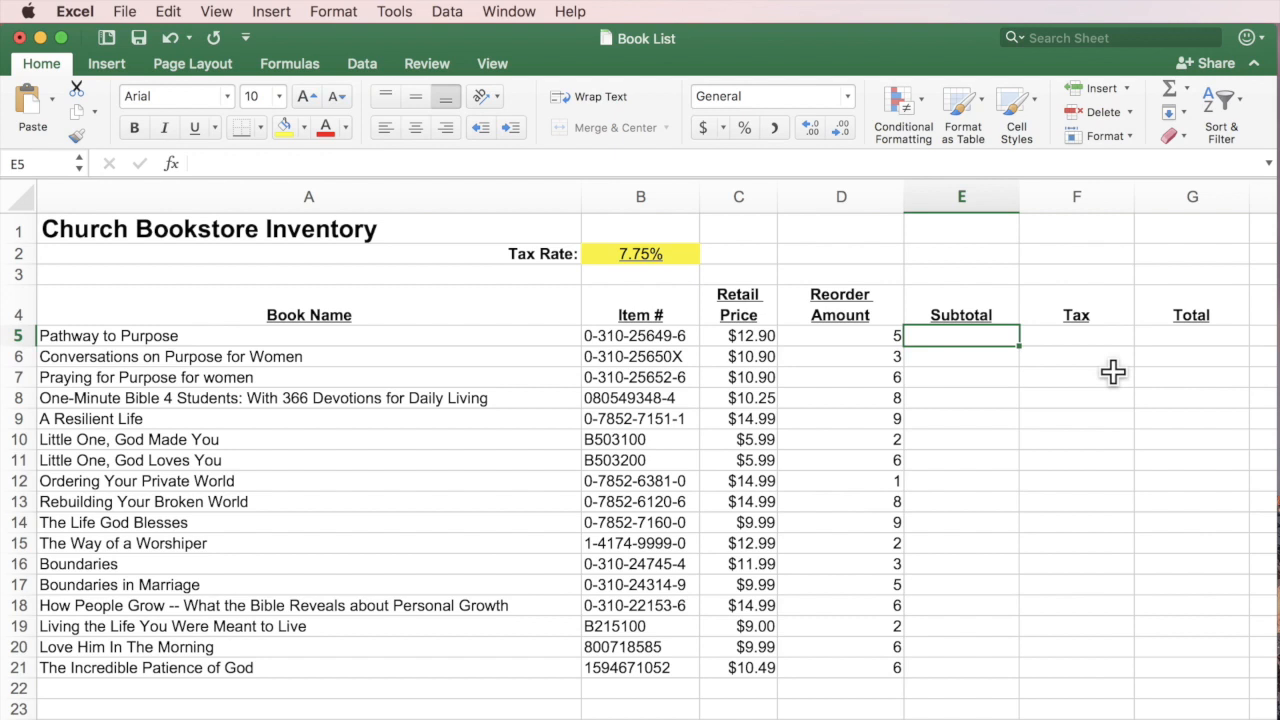
Enter =C5*D5 in E5 to get the 64.5 subtotal for Pathway to Purpose.
click(716, 336)
click(898, 340)
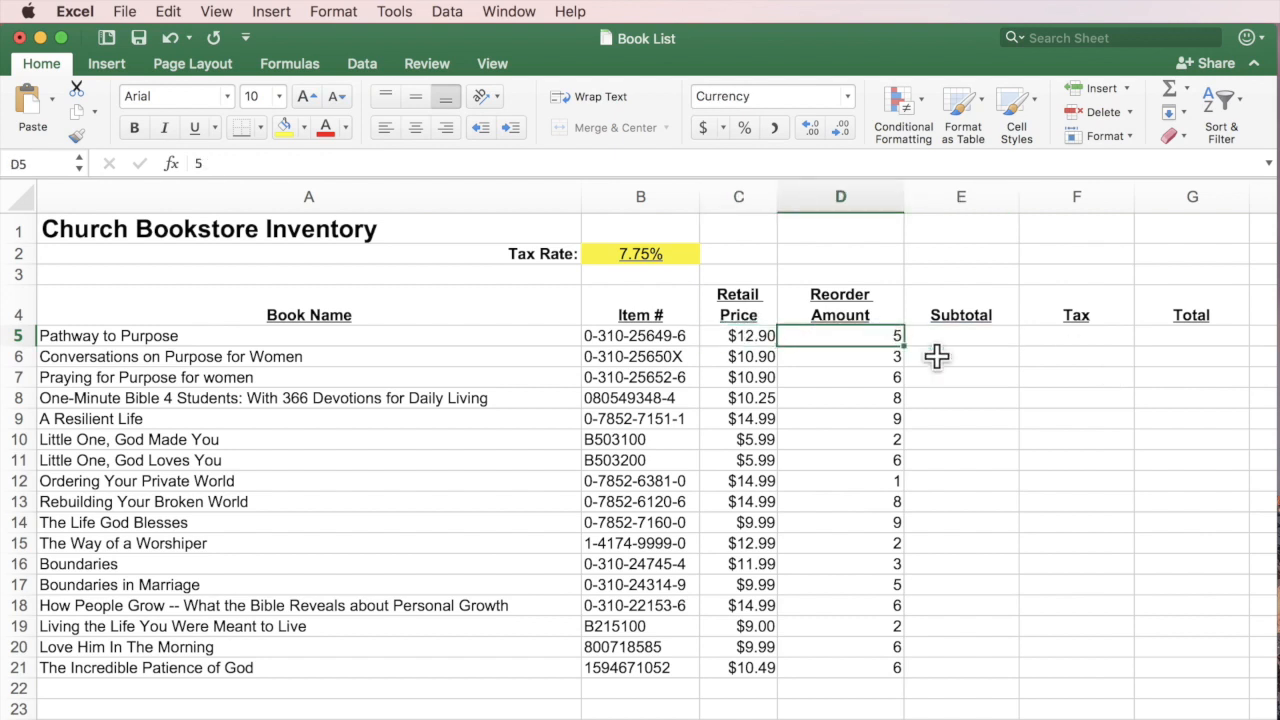
click(977, 336)
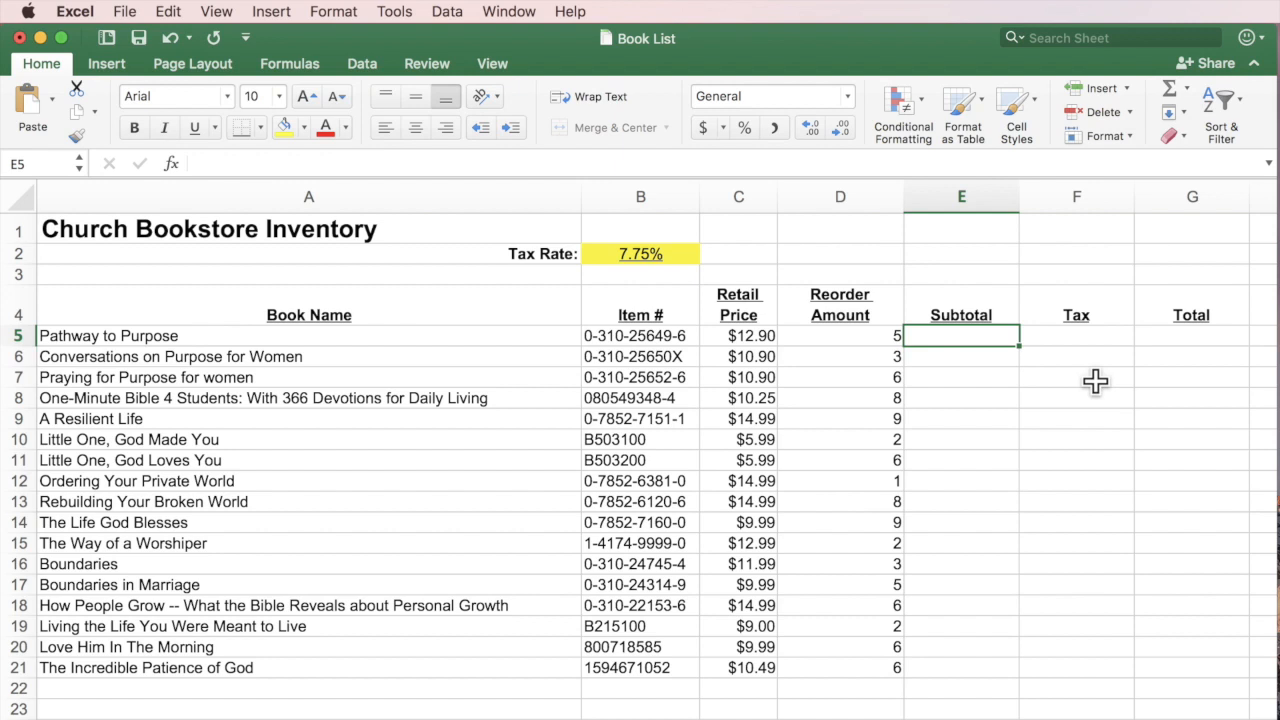
text(=)
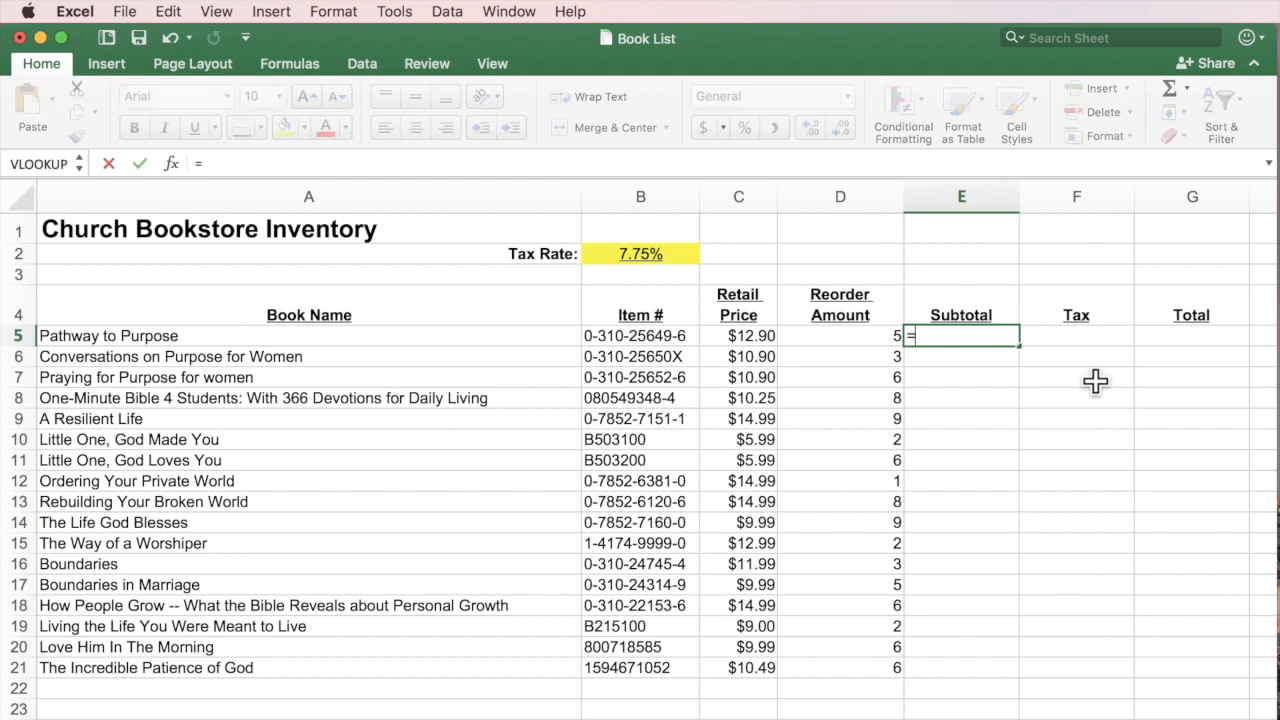
click(737, 336)
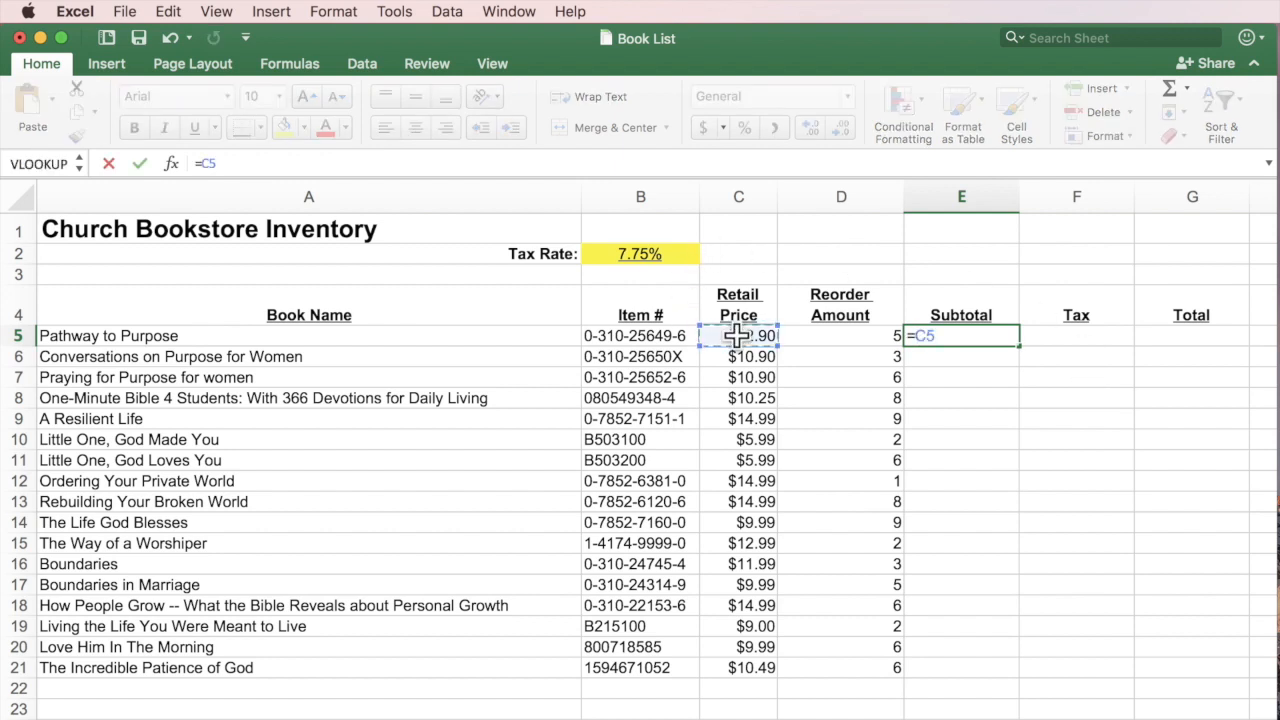
text(*)
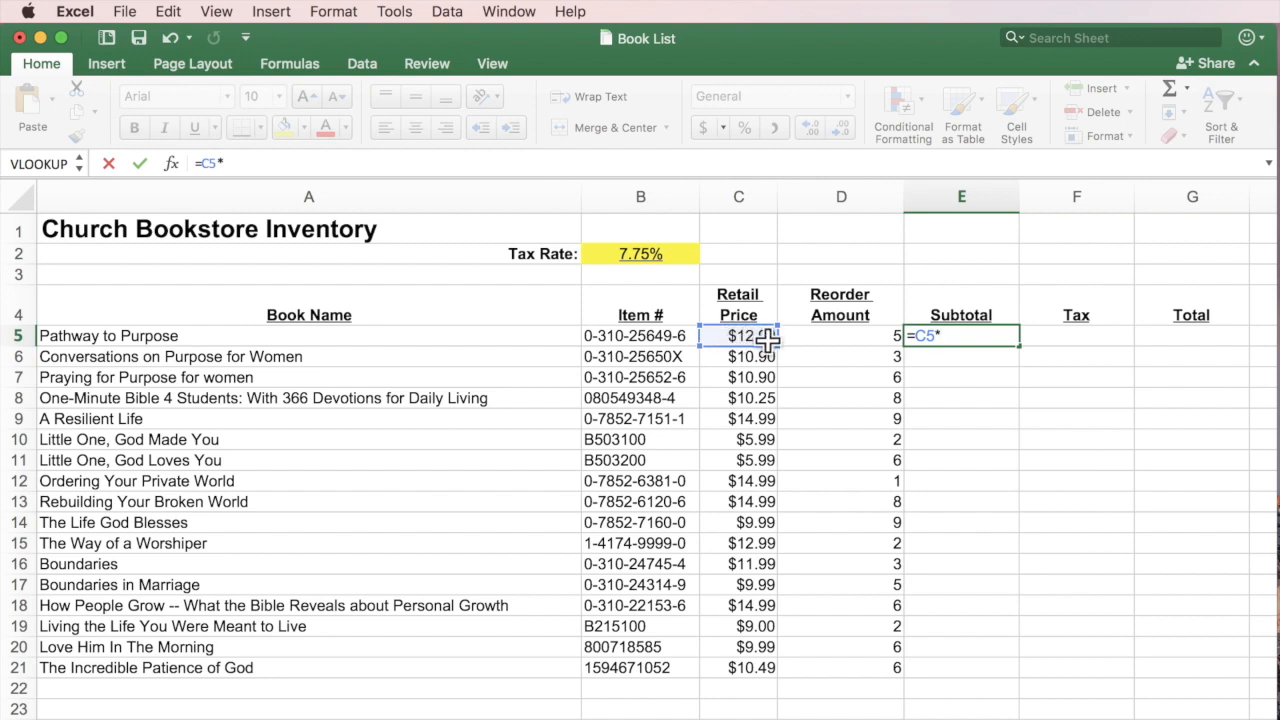
click(843, 338)
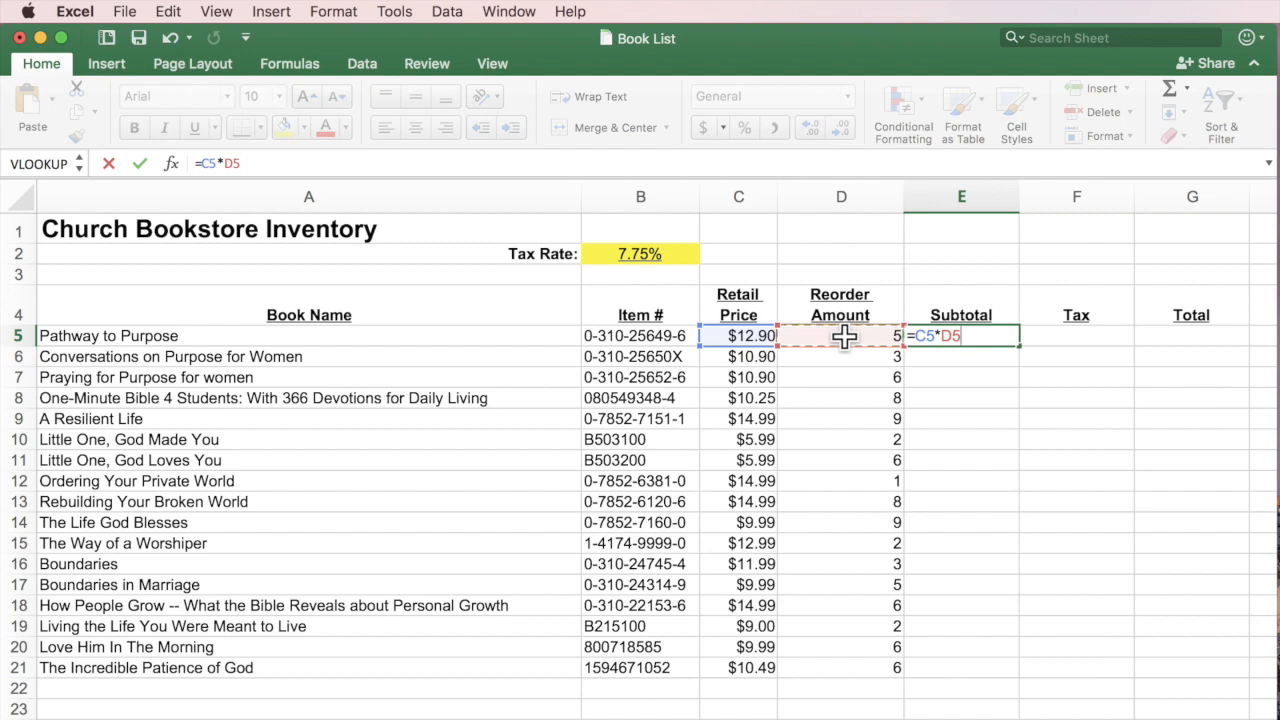
key(Return)
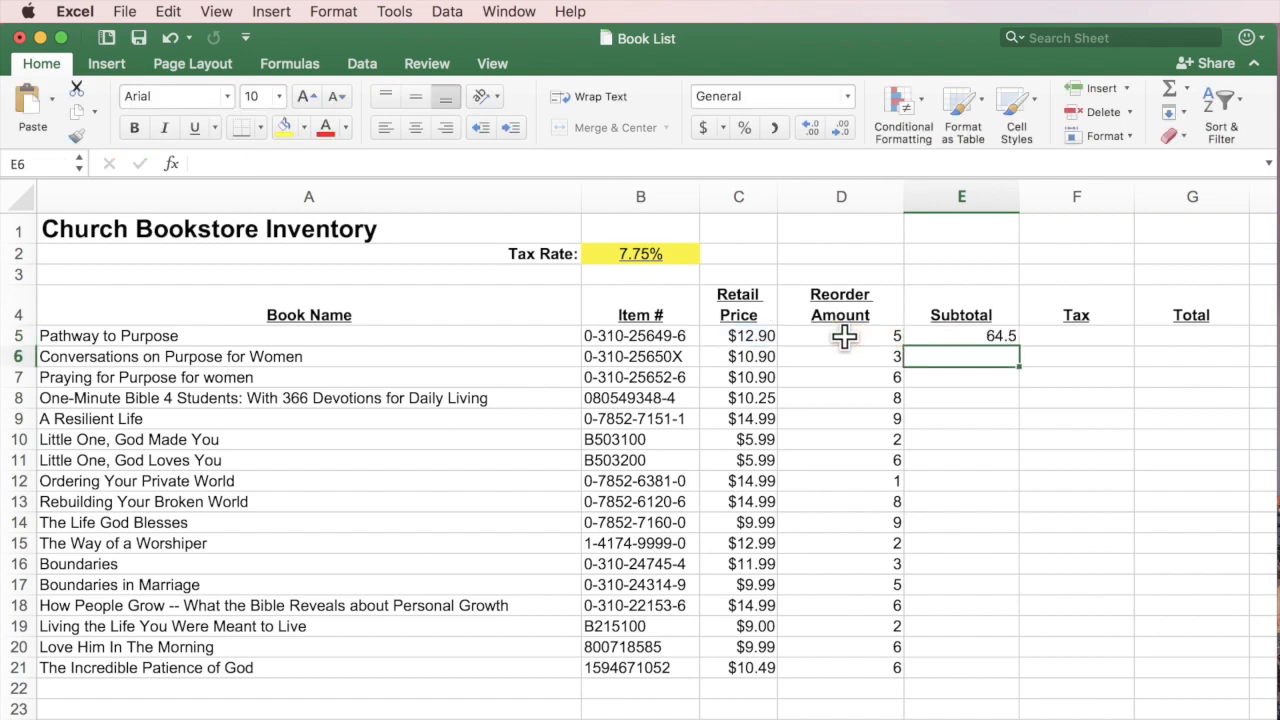
click(972, 338)
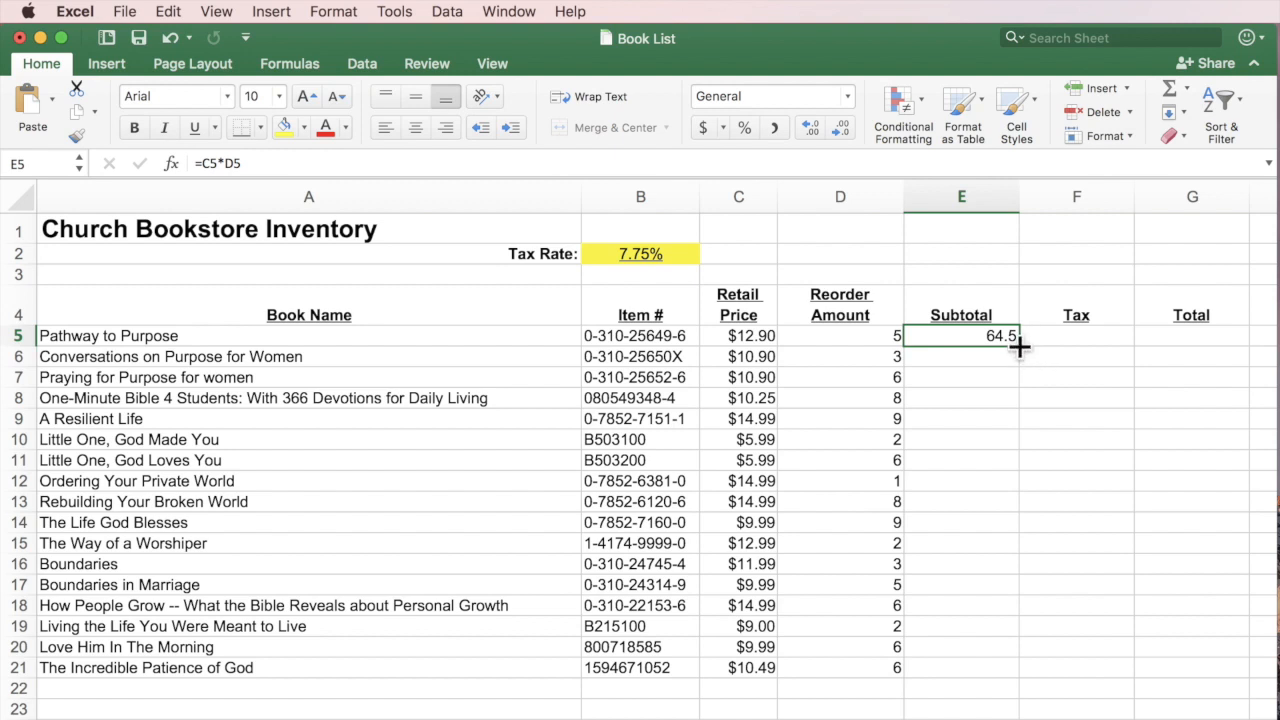
Fill the subtotal formula down E5:E21 and apply accounting currency format to the range.
drag(1019, 345, 1014, 680)
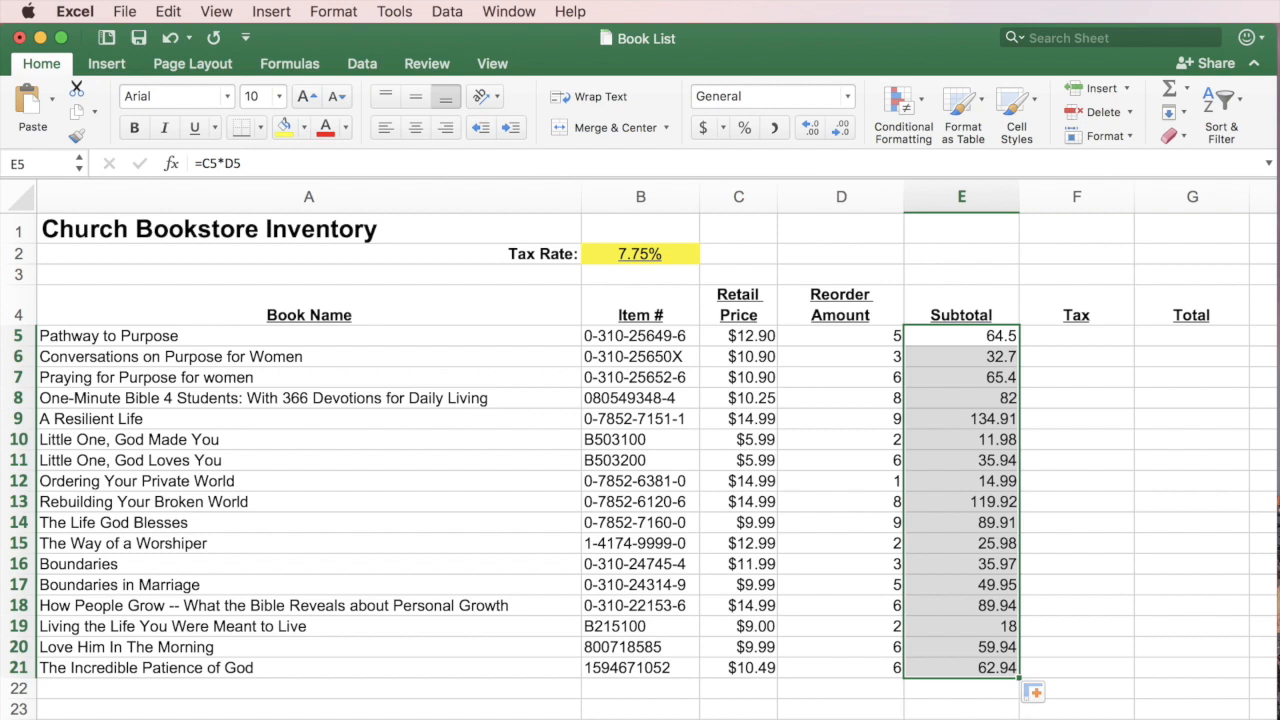
click(987, 356)
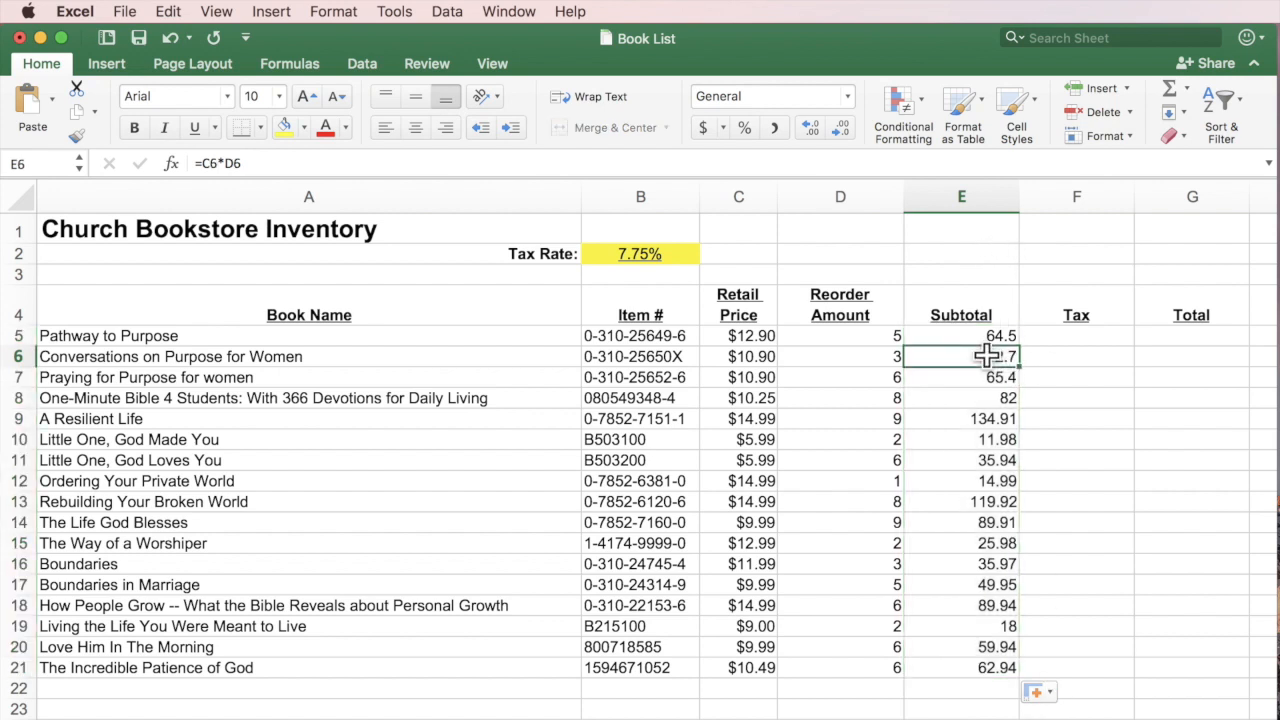
click(985, 399)
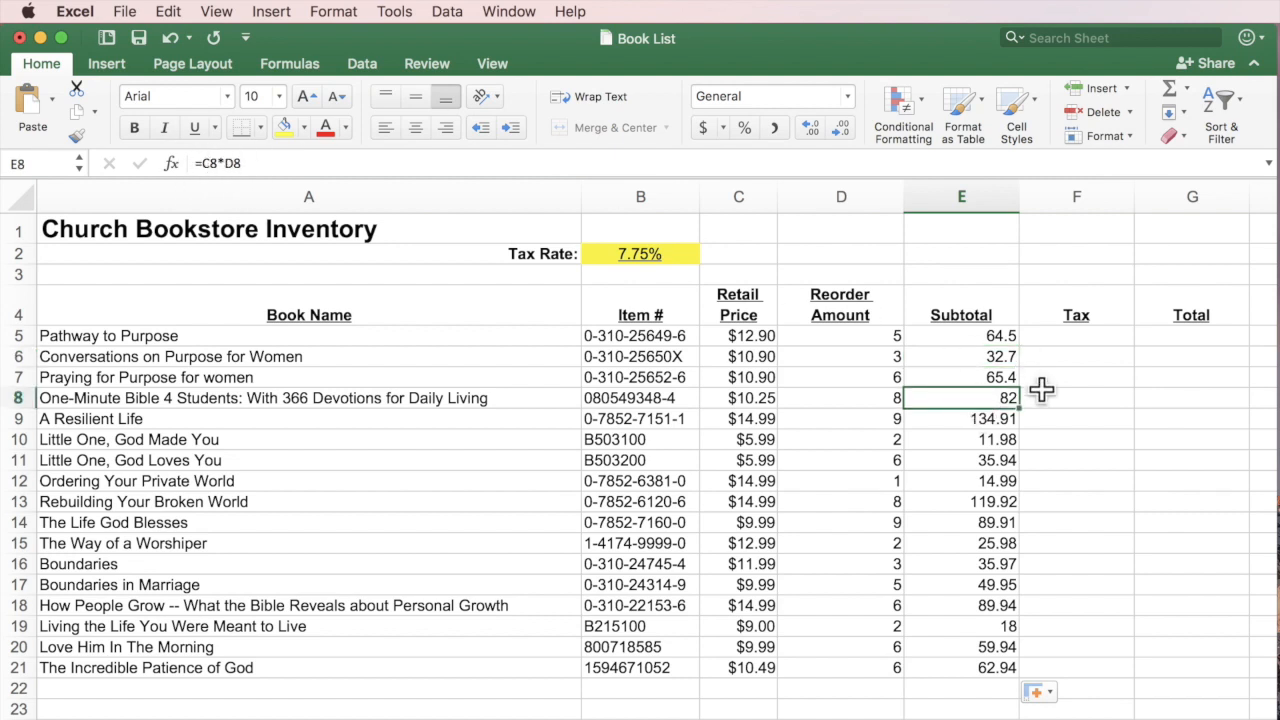
double_click(1000, 398)
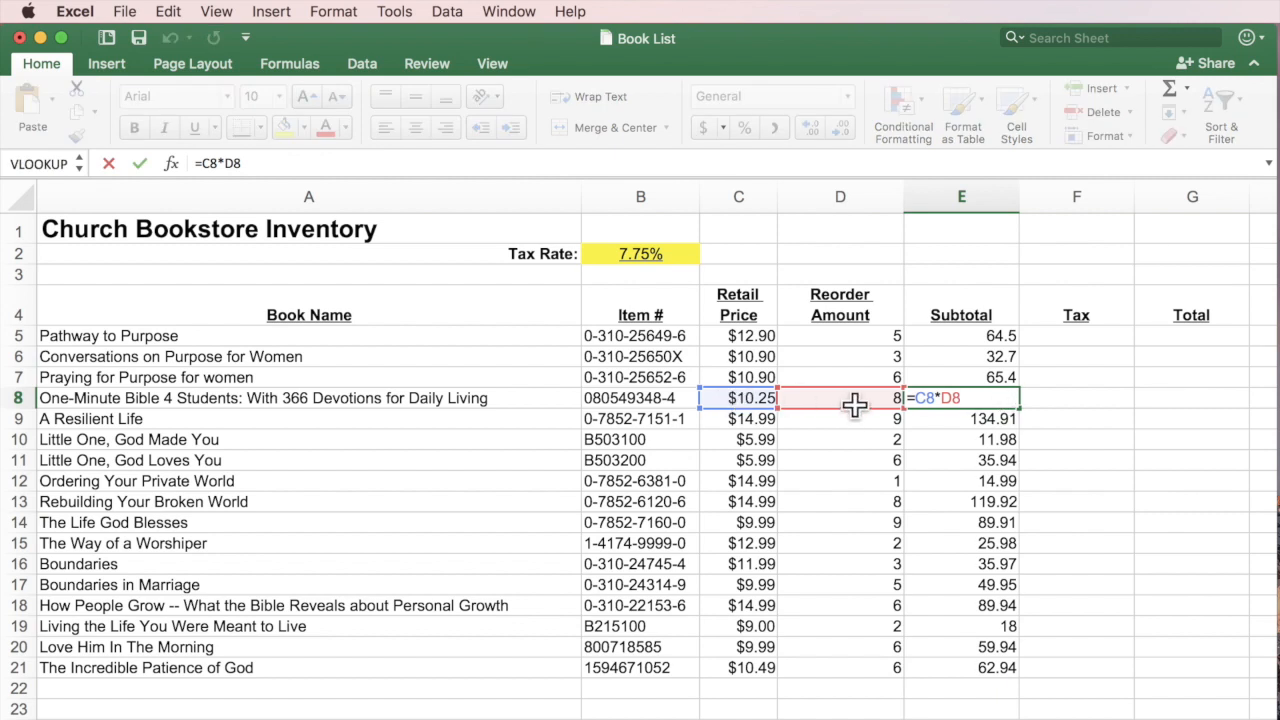
key(Return)
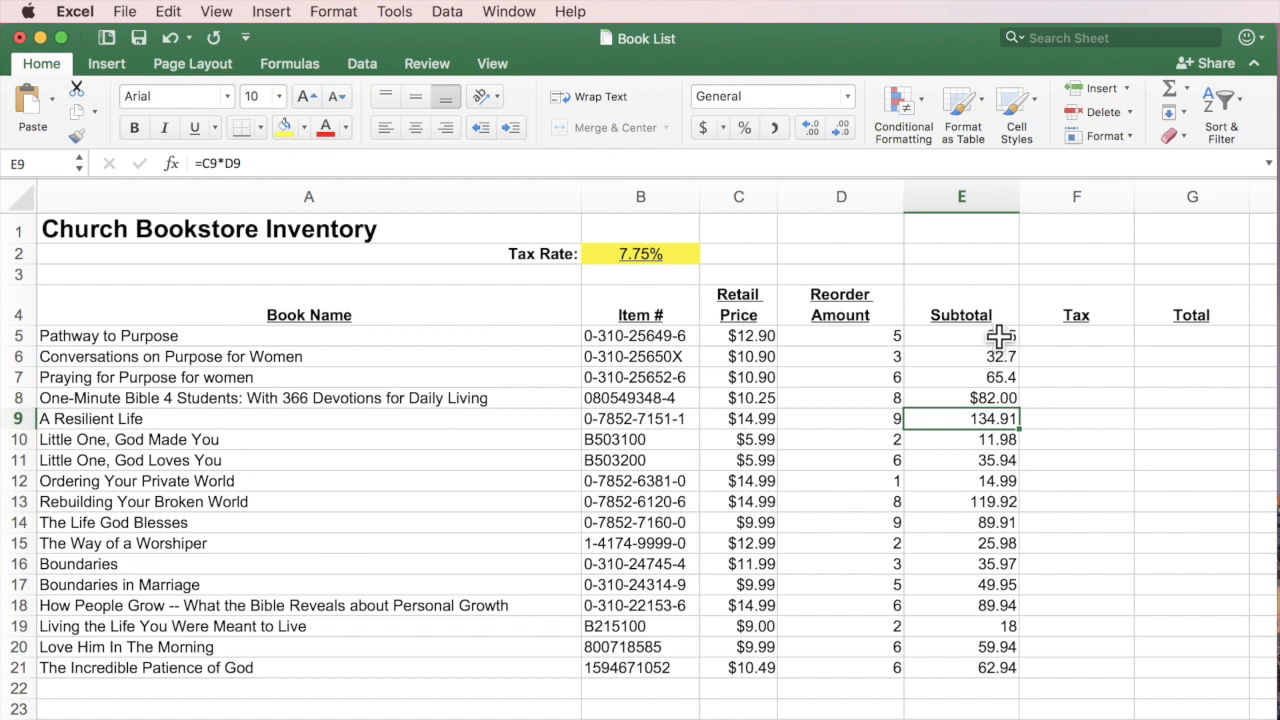
drag(1000, 340, 1000, 668)
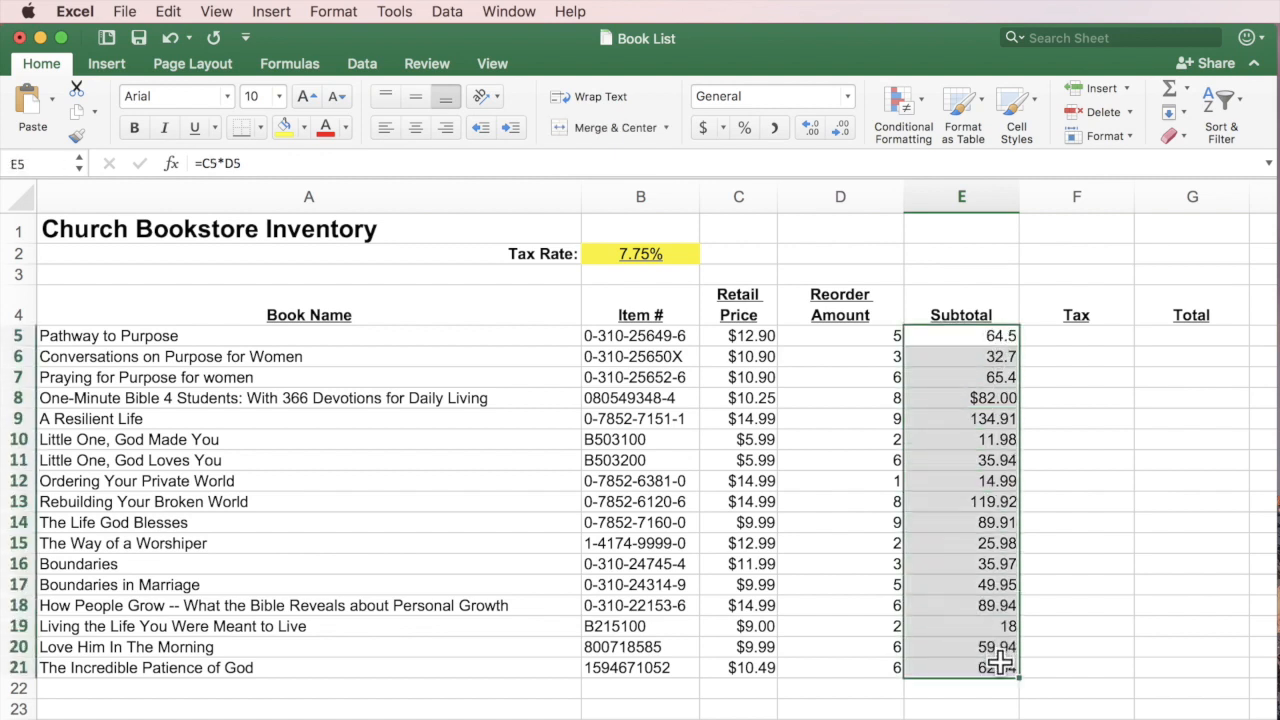
click(702, 127)
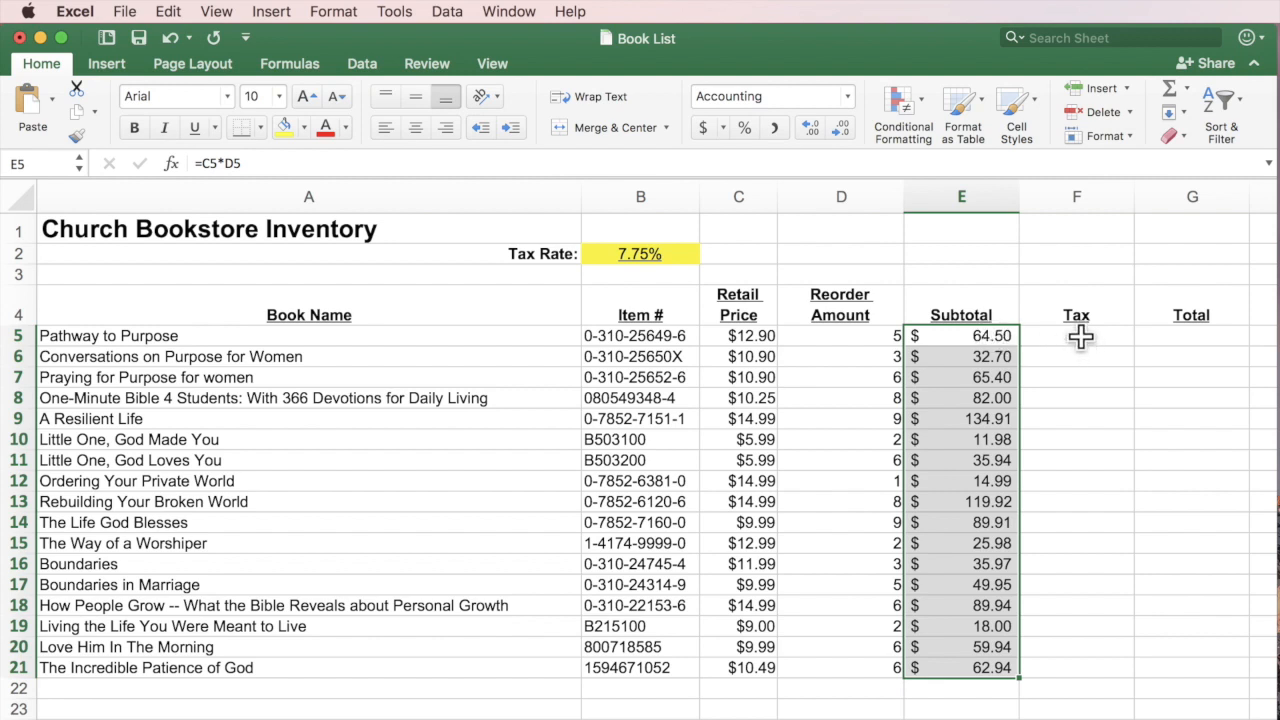
Check the first Tax cell and E5's subtotal showing $64.50 in accounting format.
click(1079, 338)
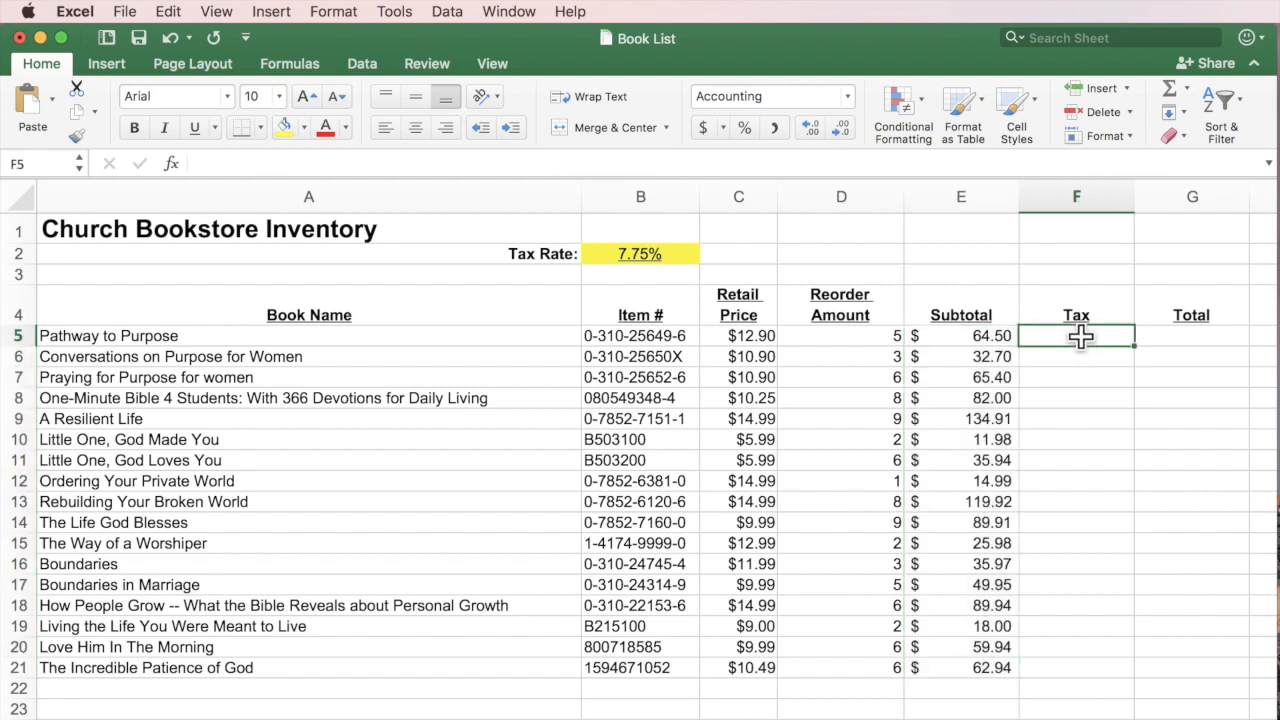
click(980, 336)
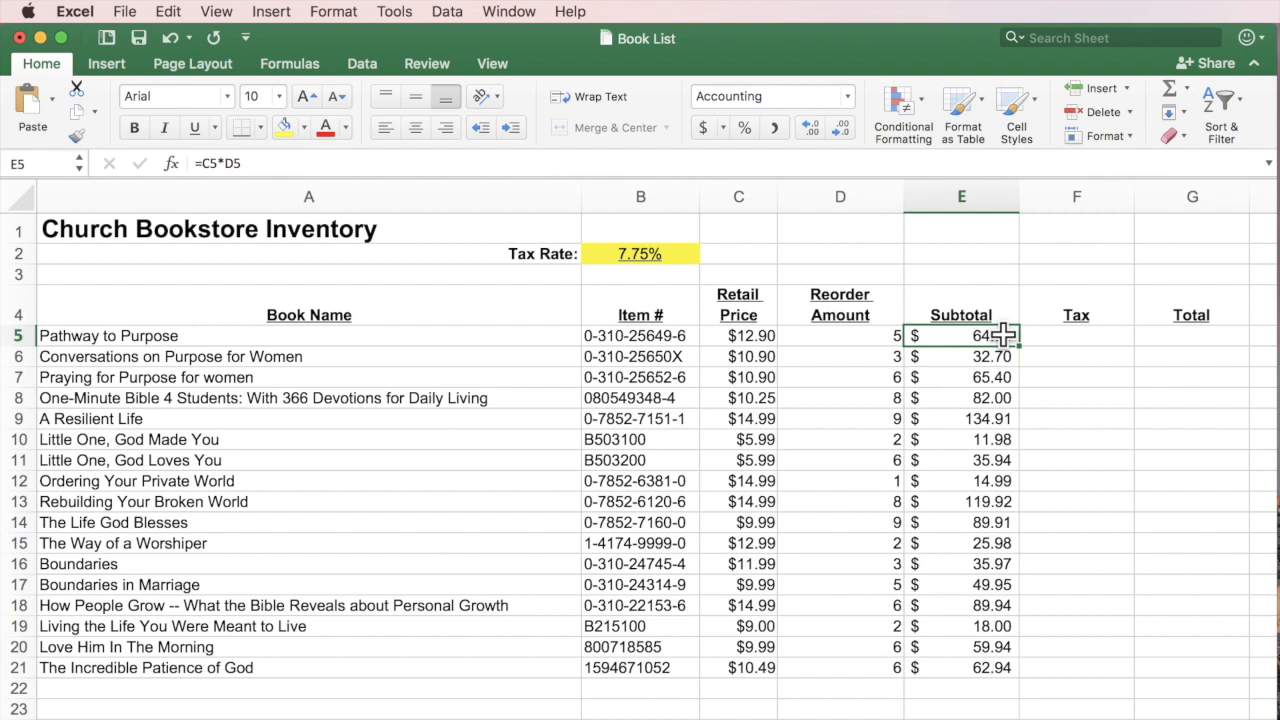
Clear the copied subtotals in E6:E21 and check E5's =C5*D5 formula.
drag(1001, 356, 986, 672)
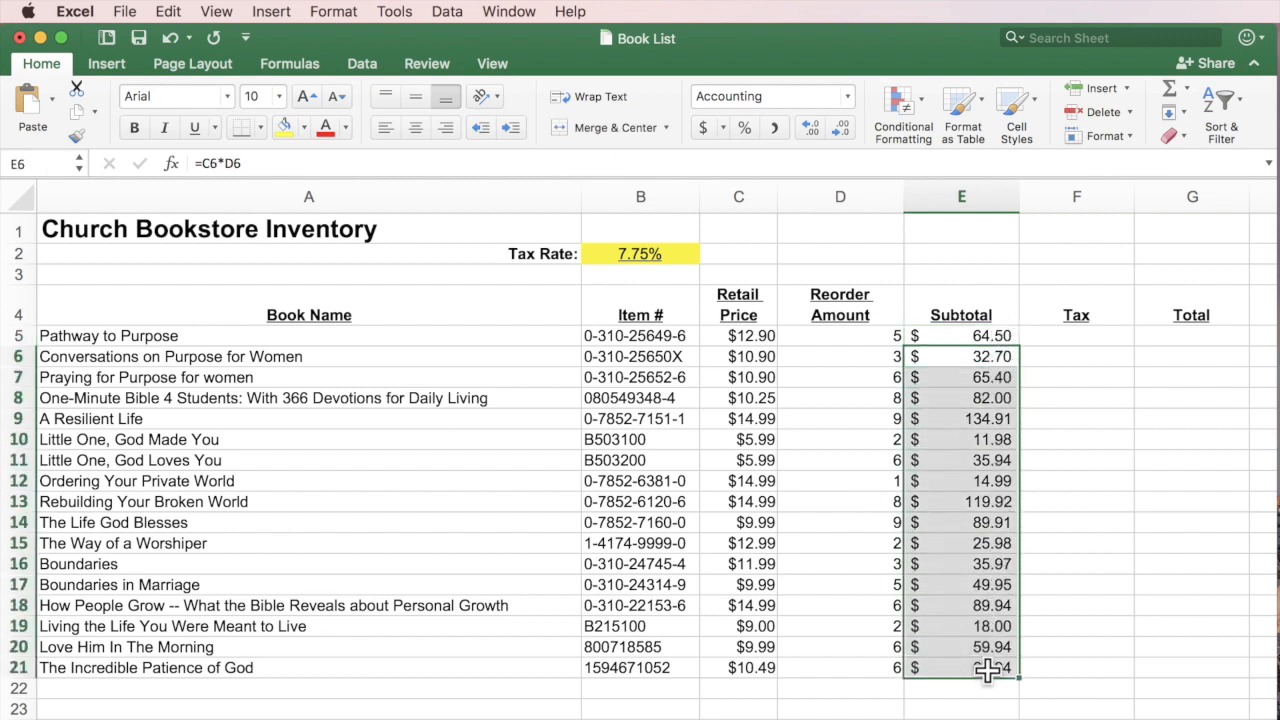
key(Delete)
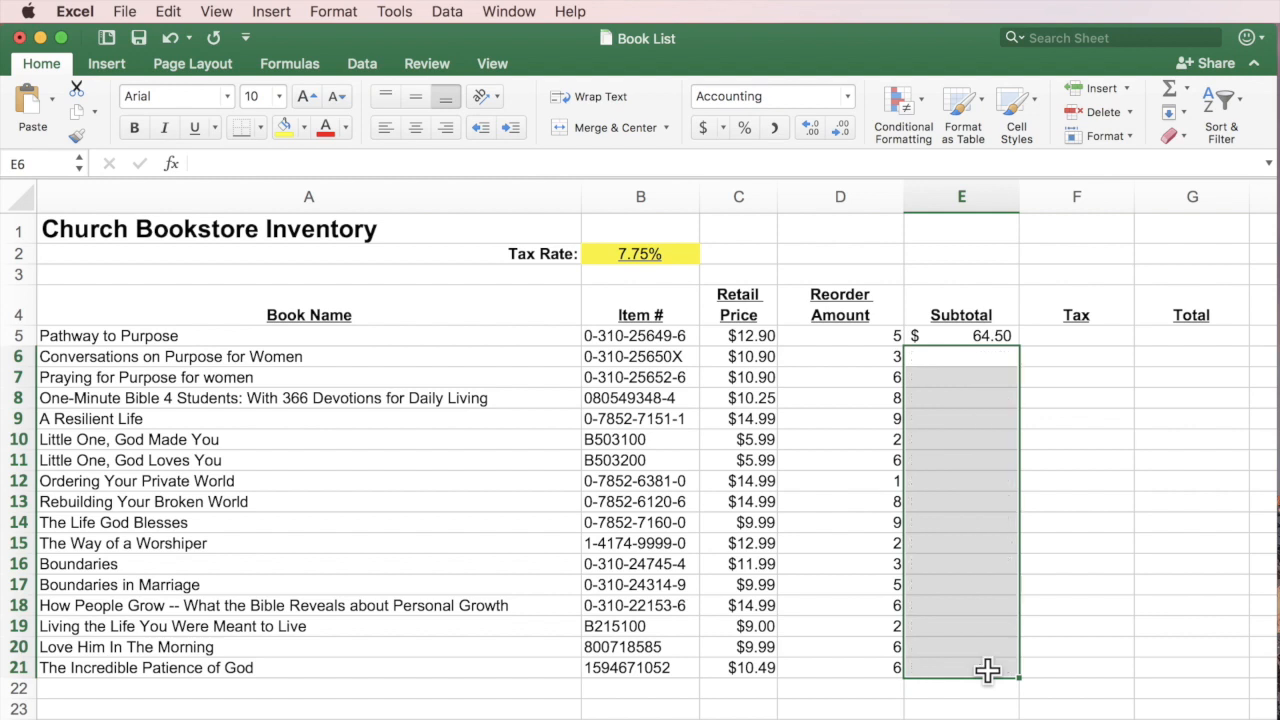
click(978, 336)
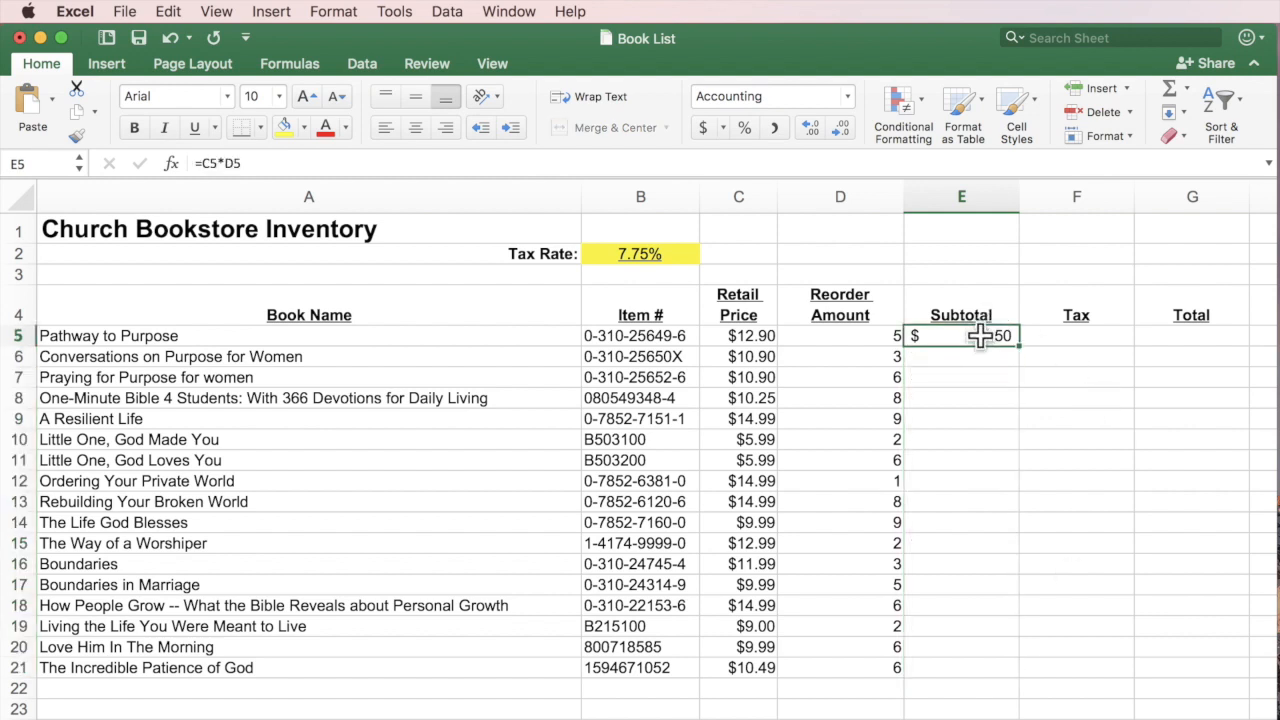
double_click(1012, 336)
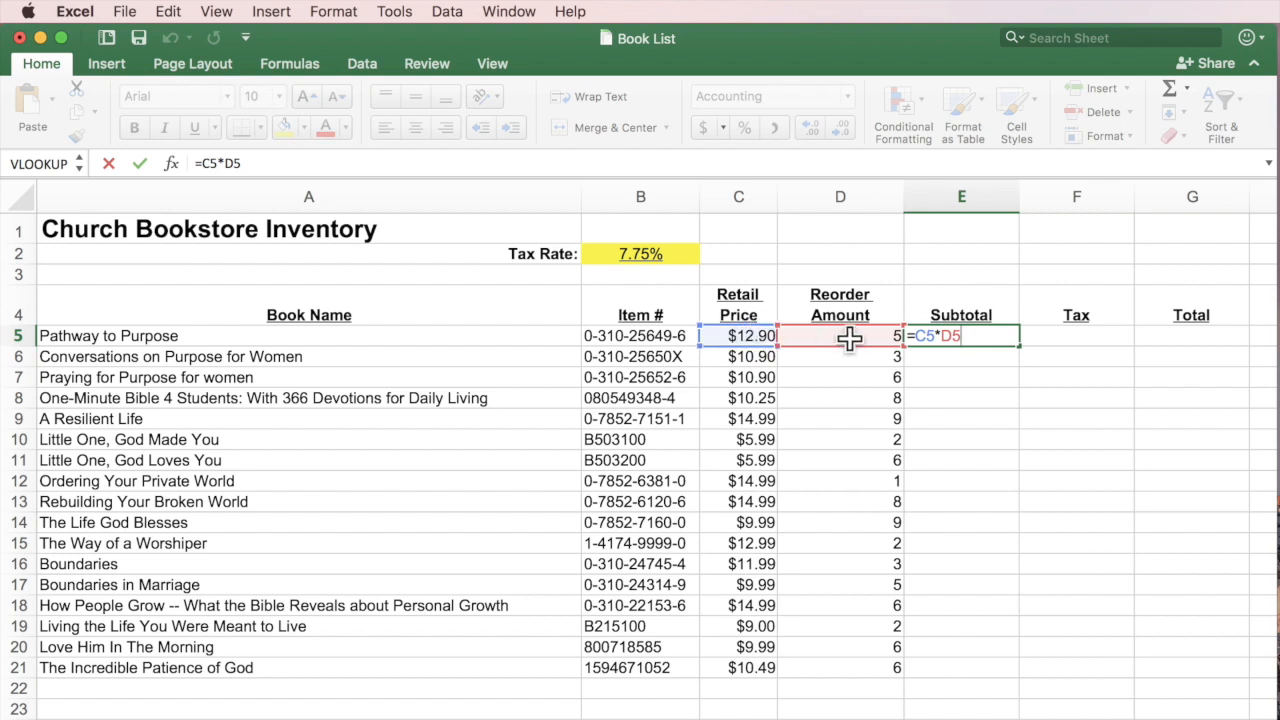
key(Return)
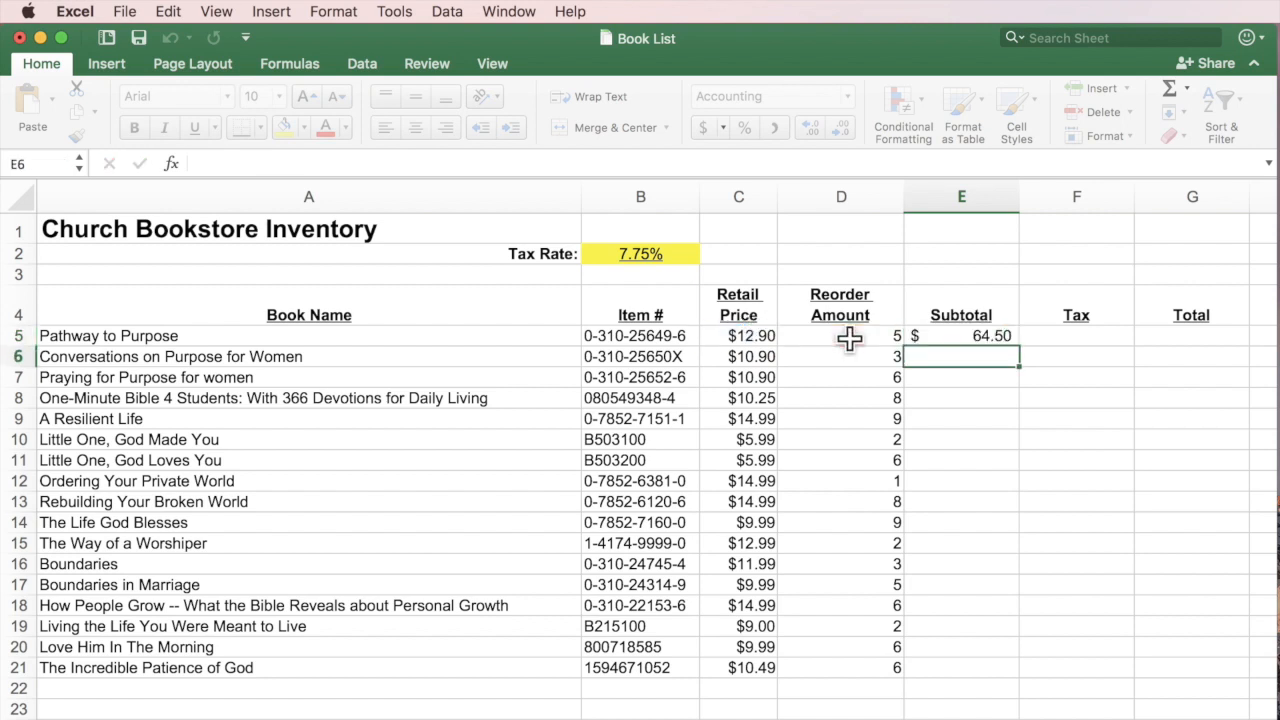
Copy the E5 subtotal formula to E6 and check its cell references.
click(1006, 337)
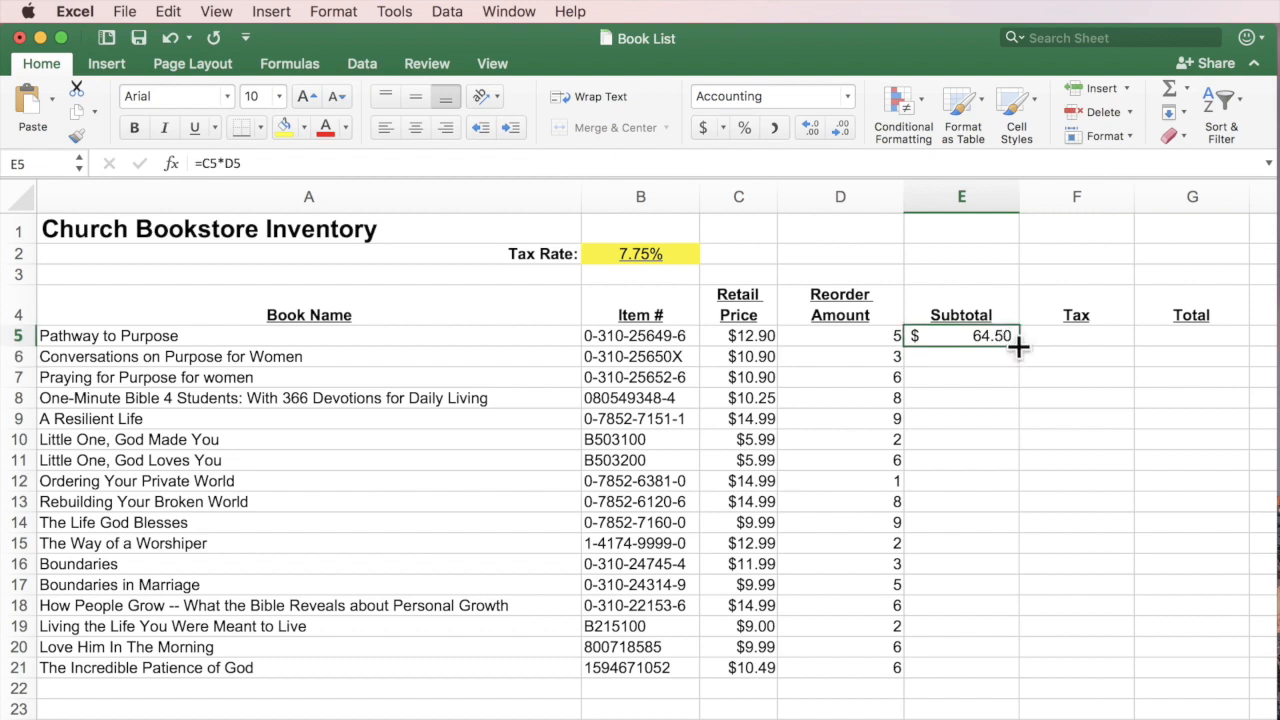
drag(1018, 345, 1021, 368)
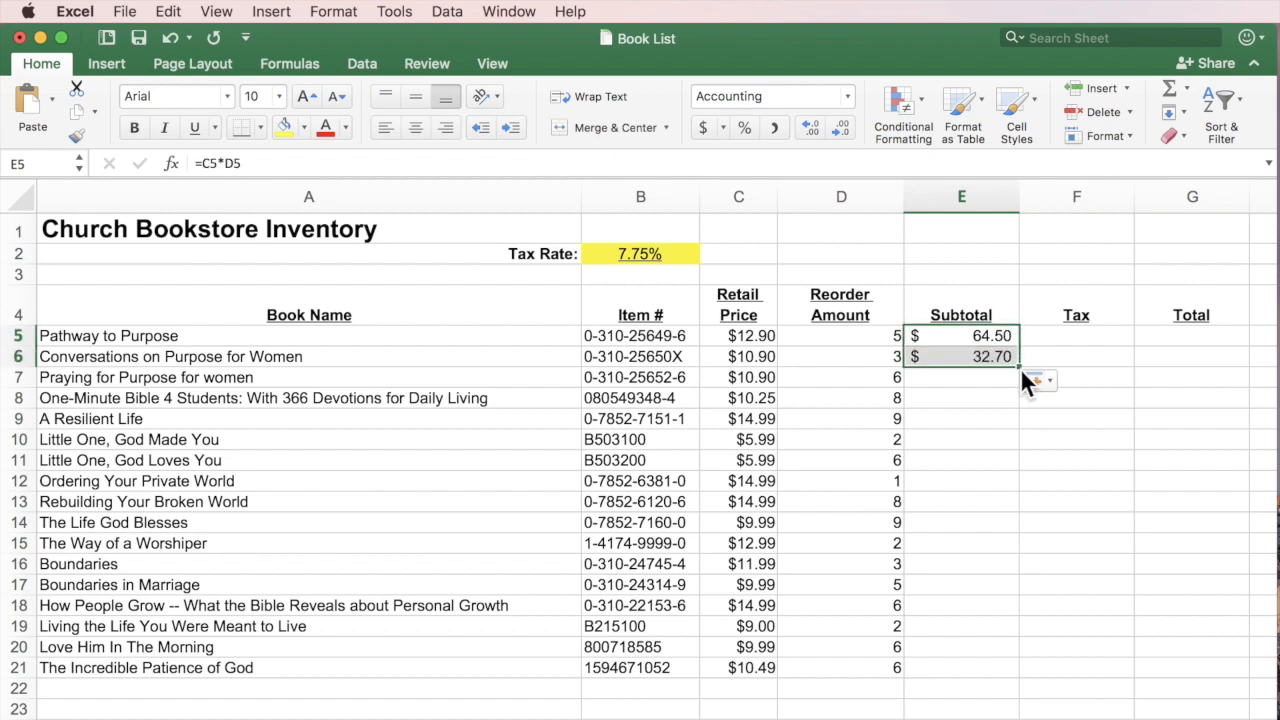
click(983, 357)
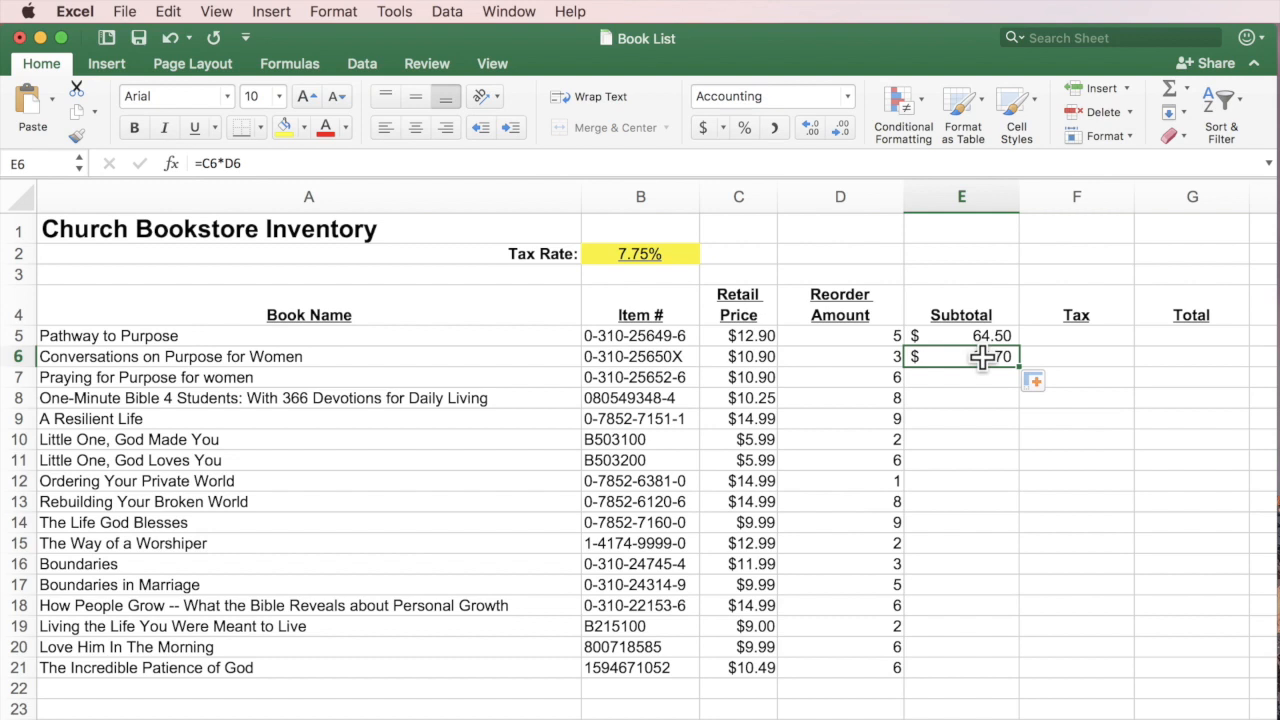
double_click(983, 357)
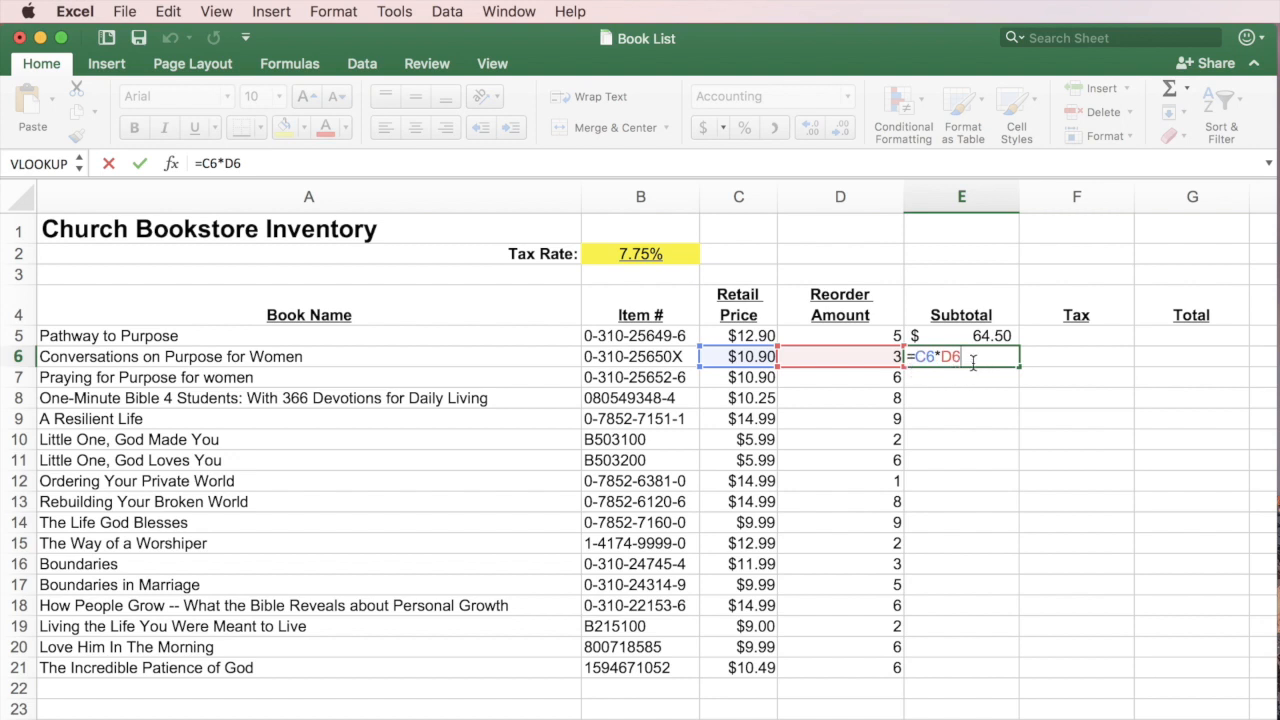
key(Return)
Fill the subtotal formula down to E21 and verify rows 7–9, e.g. =C9*D9.
click(972, 362)
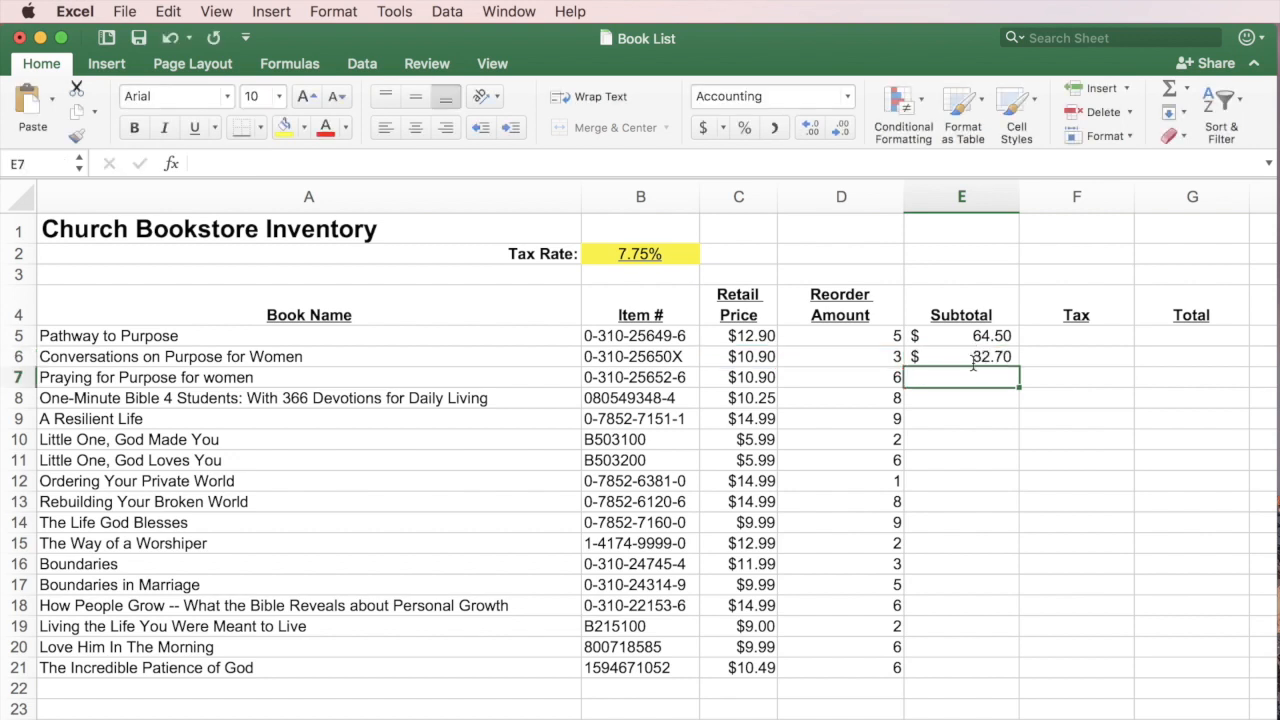
drag(1016, 367, 1013, 672)
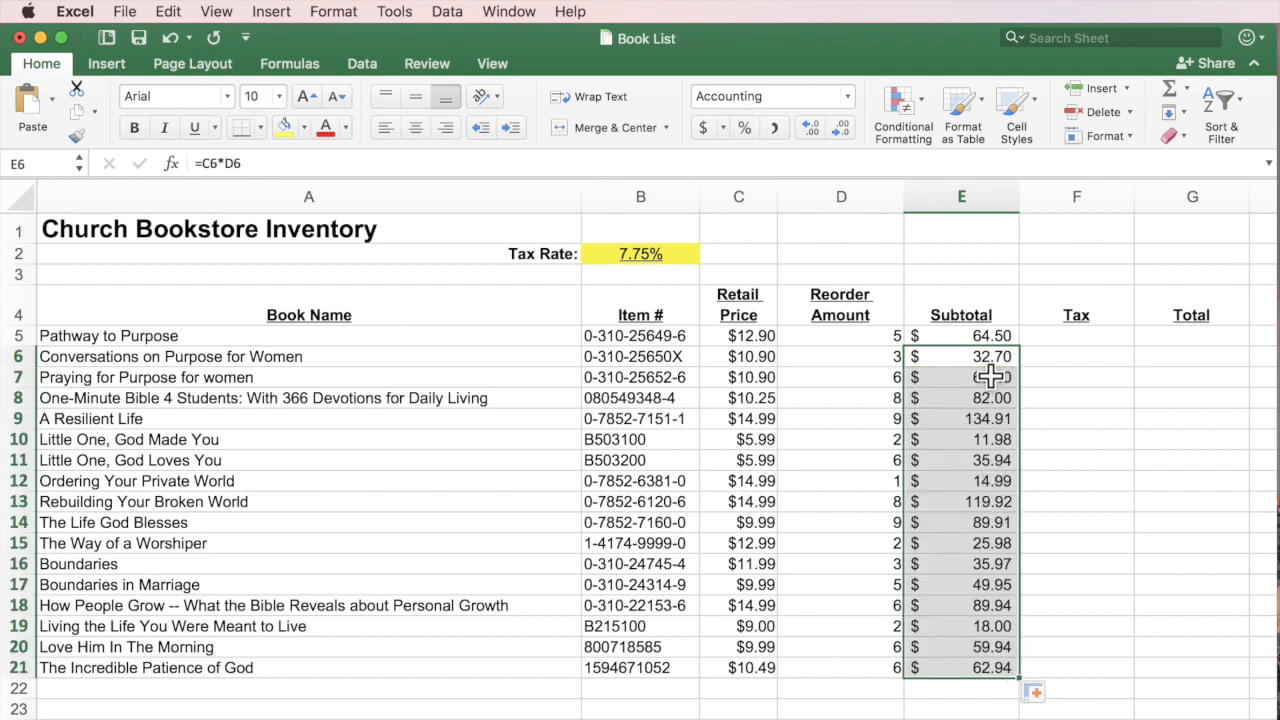
click(990, 376)
double_click(990, 377)
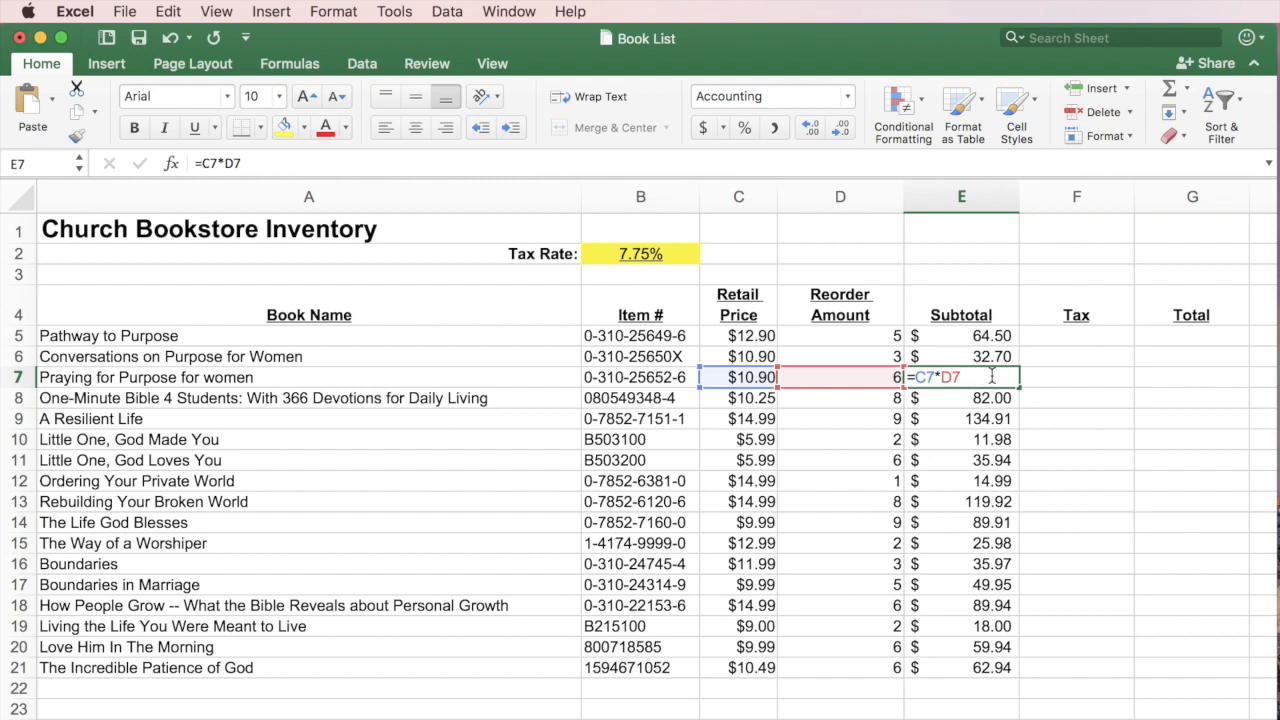
double_click(990, 397)
double_click(989, 419)
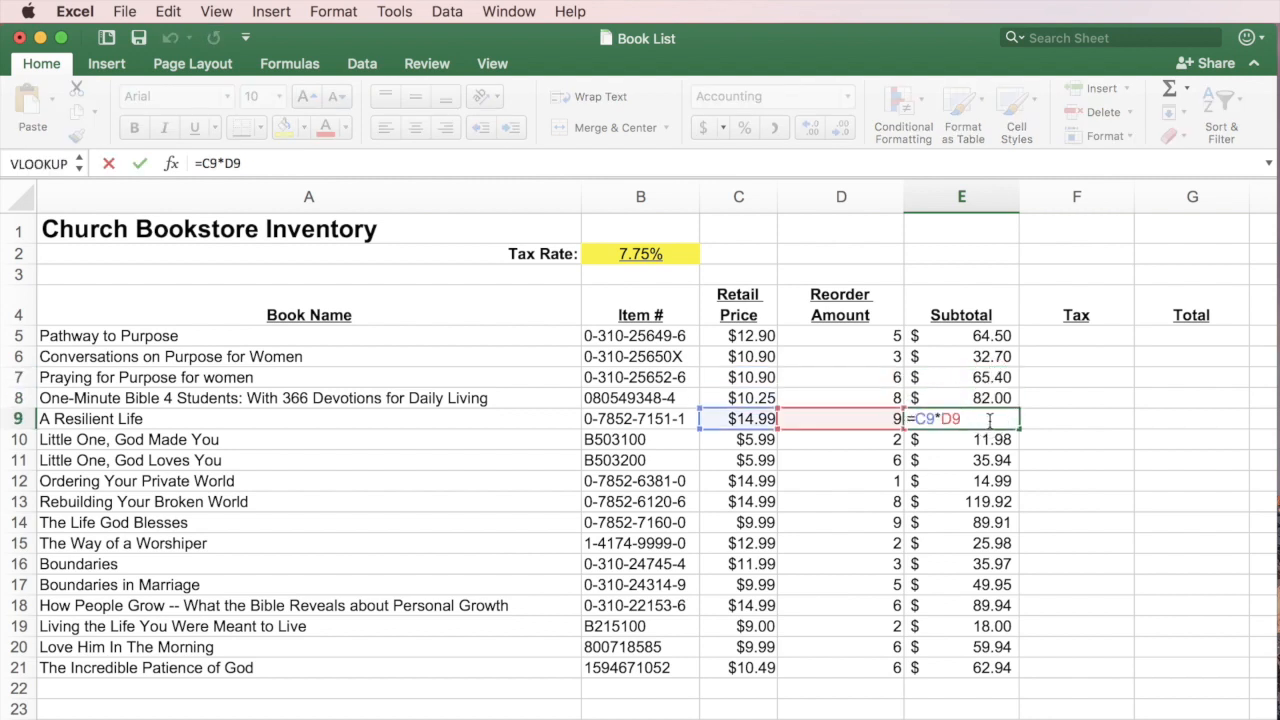
key(Return)
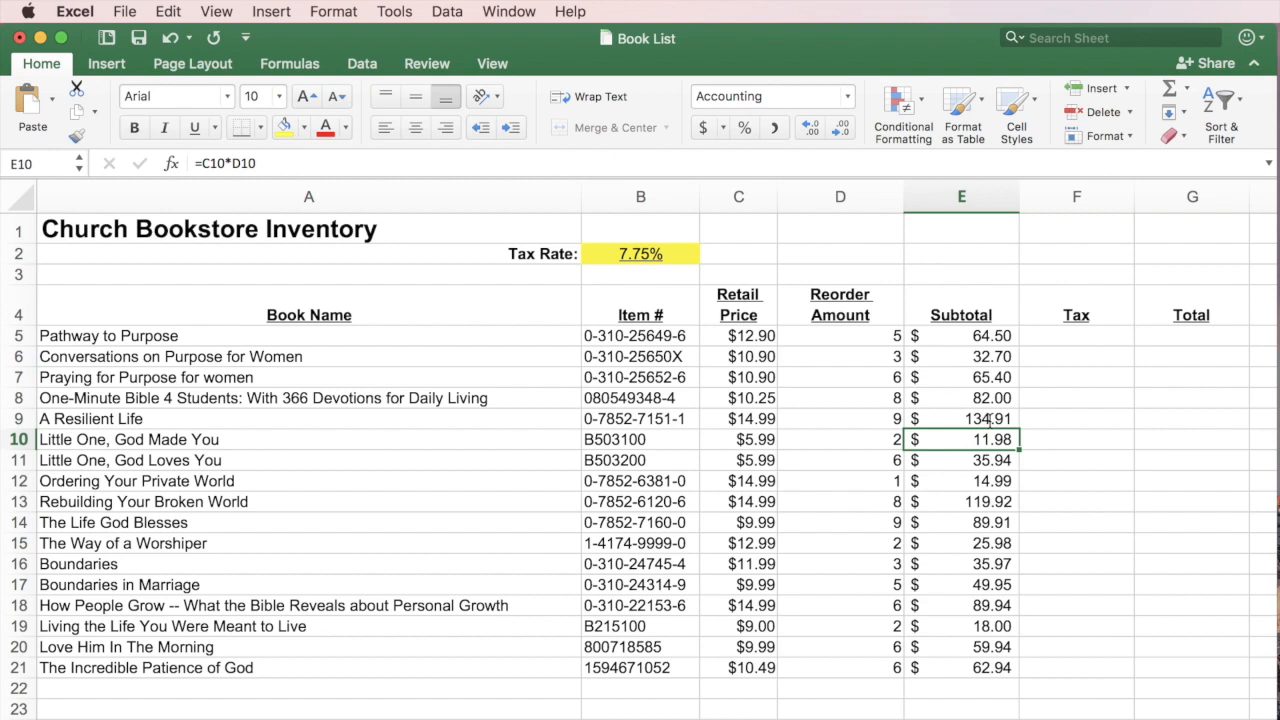
click(1073, 337)
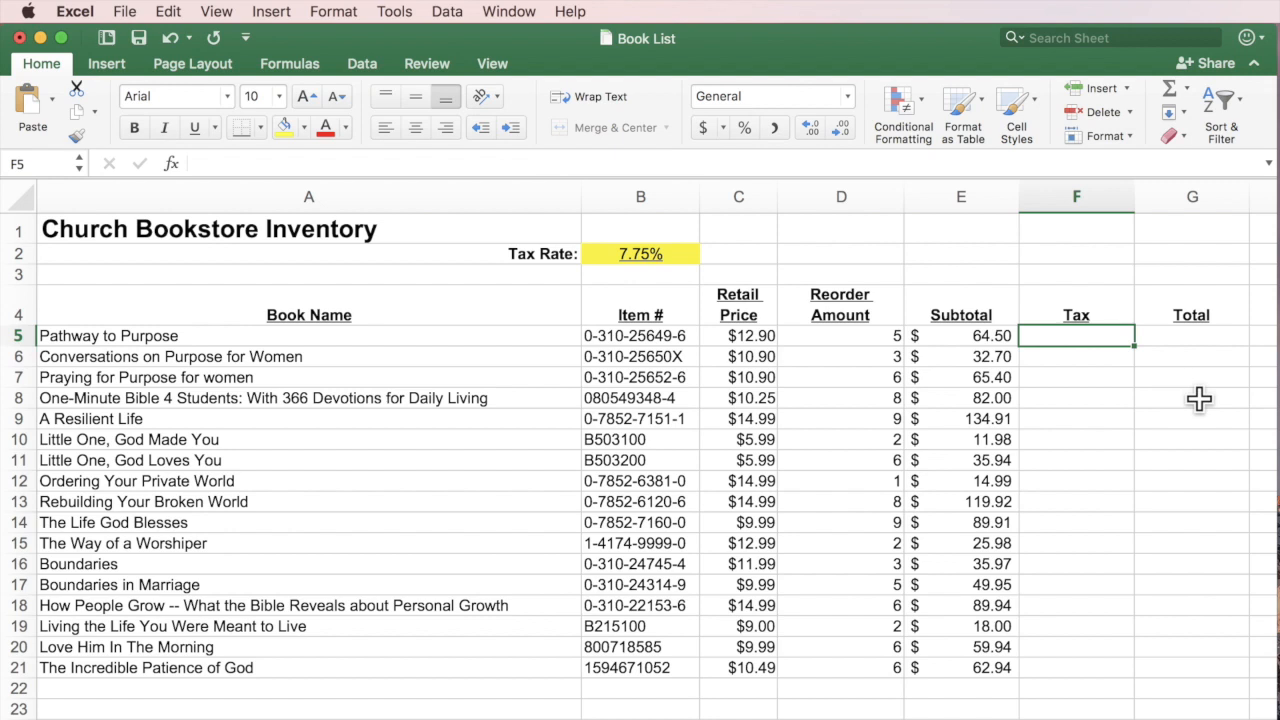
Enter the first book's tax in F5 as =E5*B2.
click(630, 253)
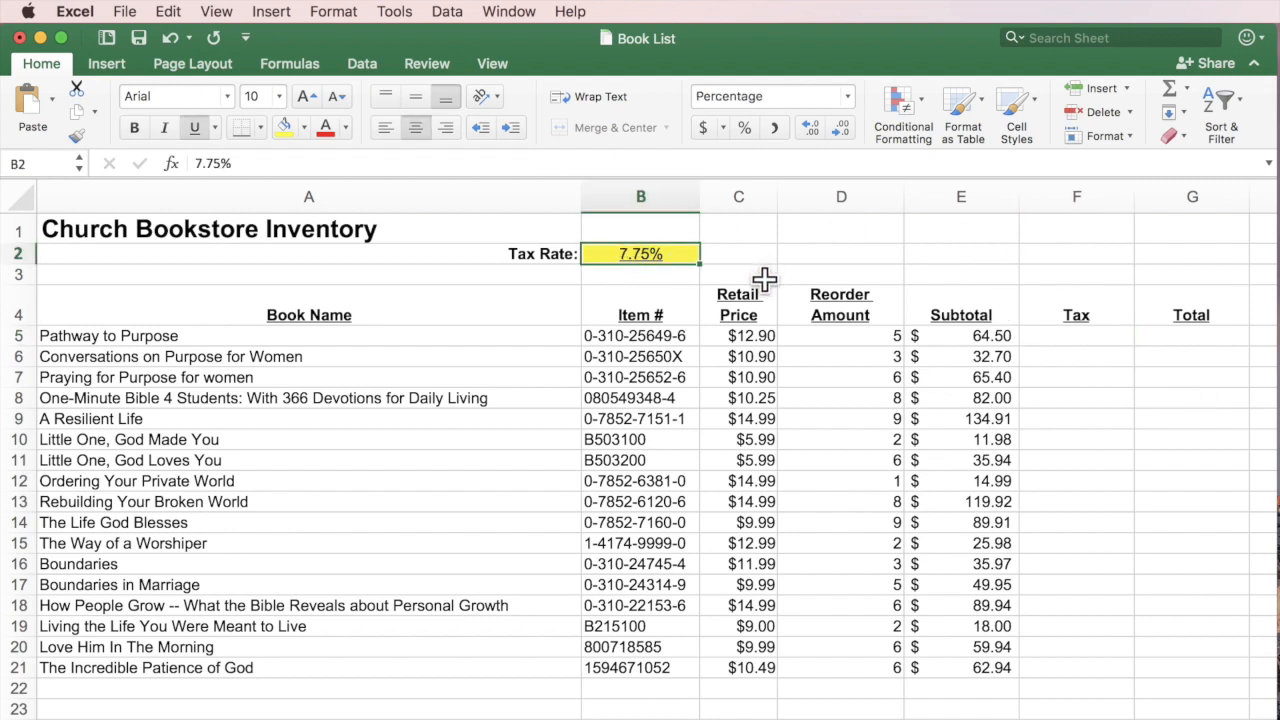
click(1086, 340)
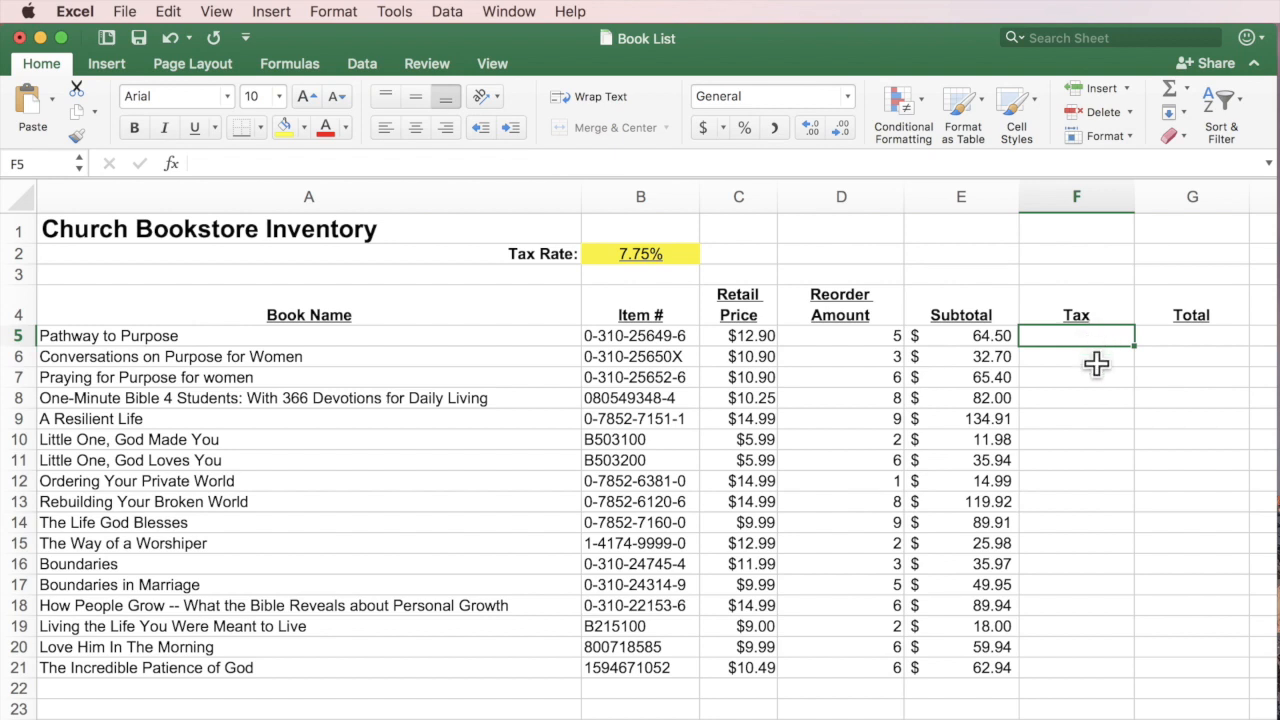
text(=)
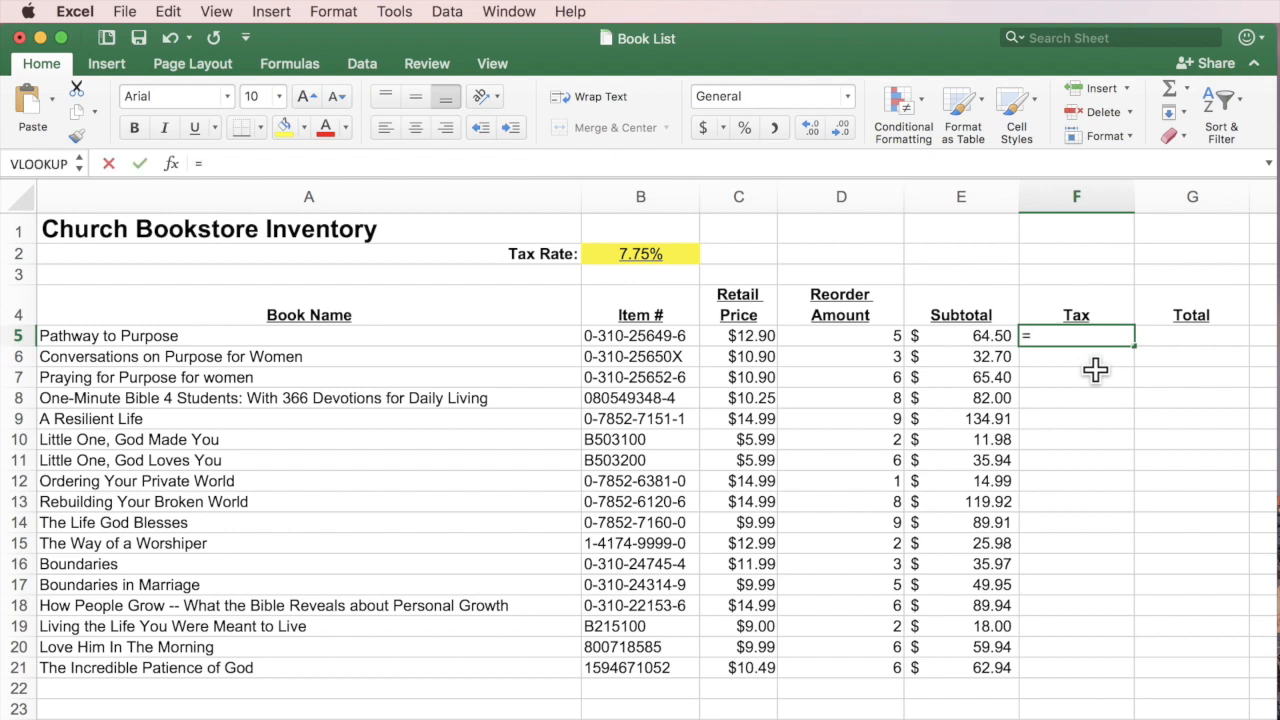
click(975, 336)
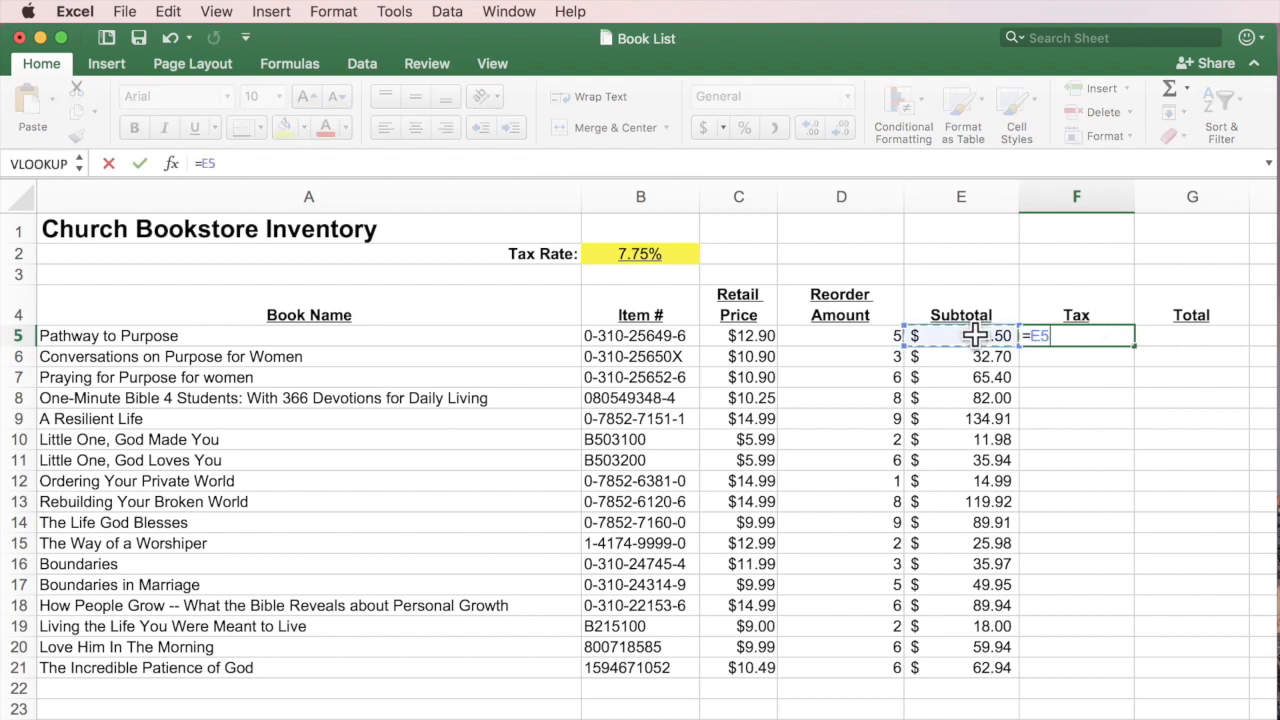
text(*)
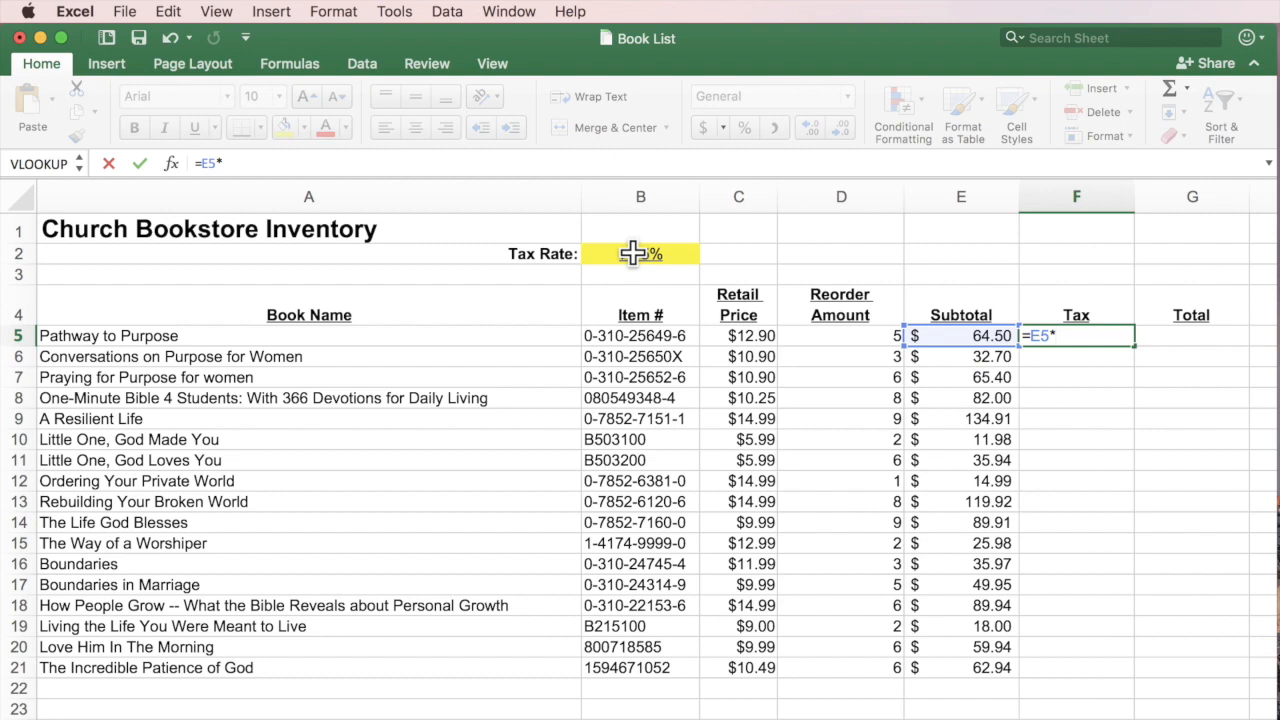
click(633, 253)
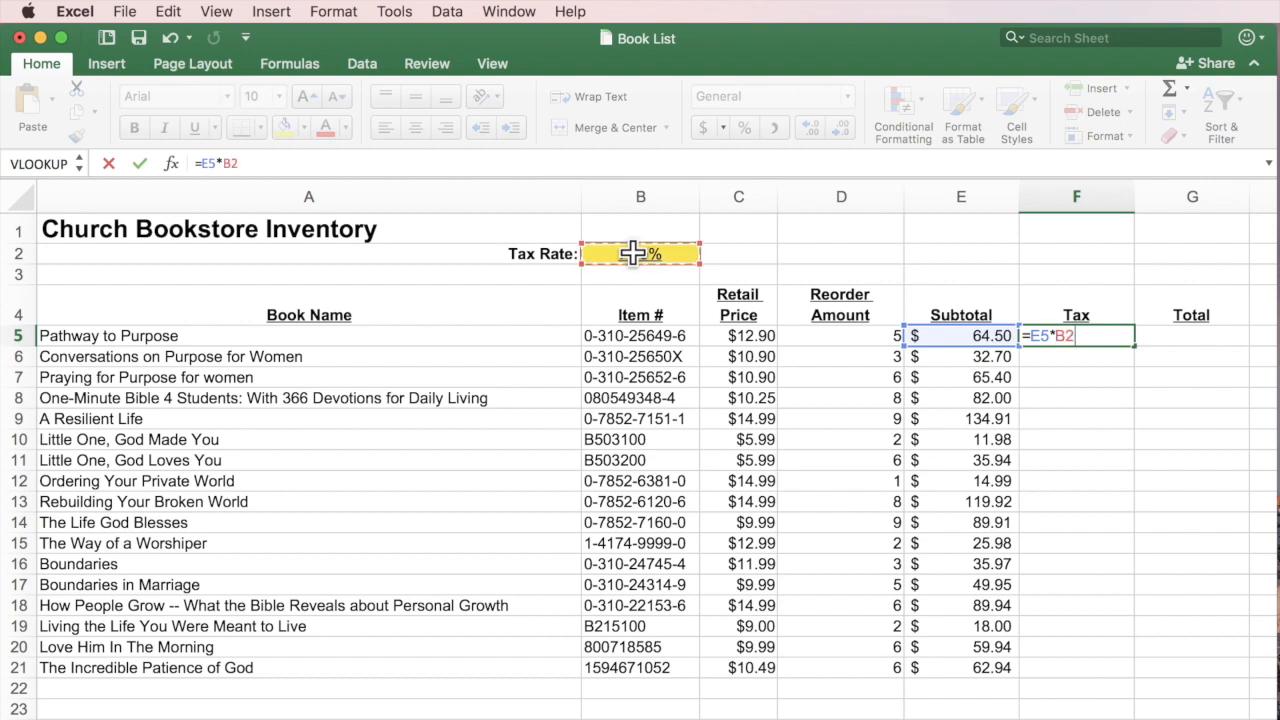
key(Return)
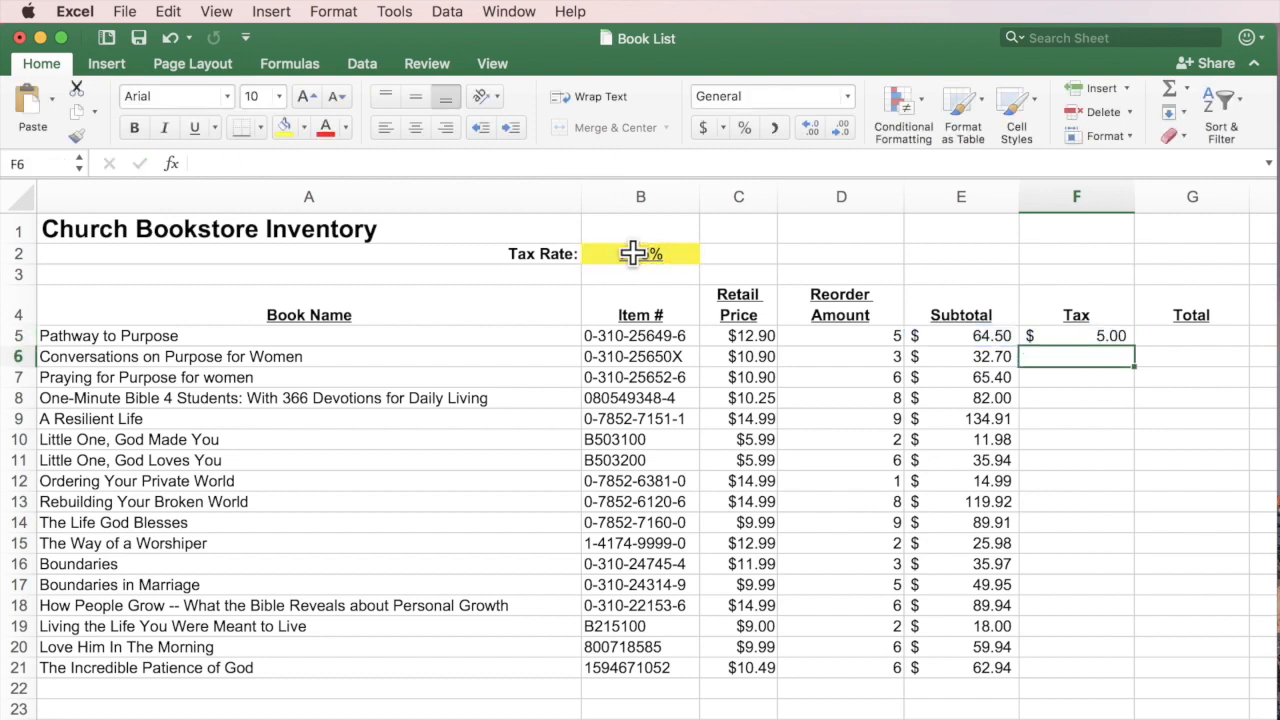
click(1104, 338)
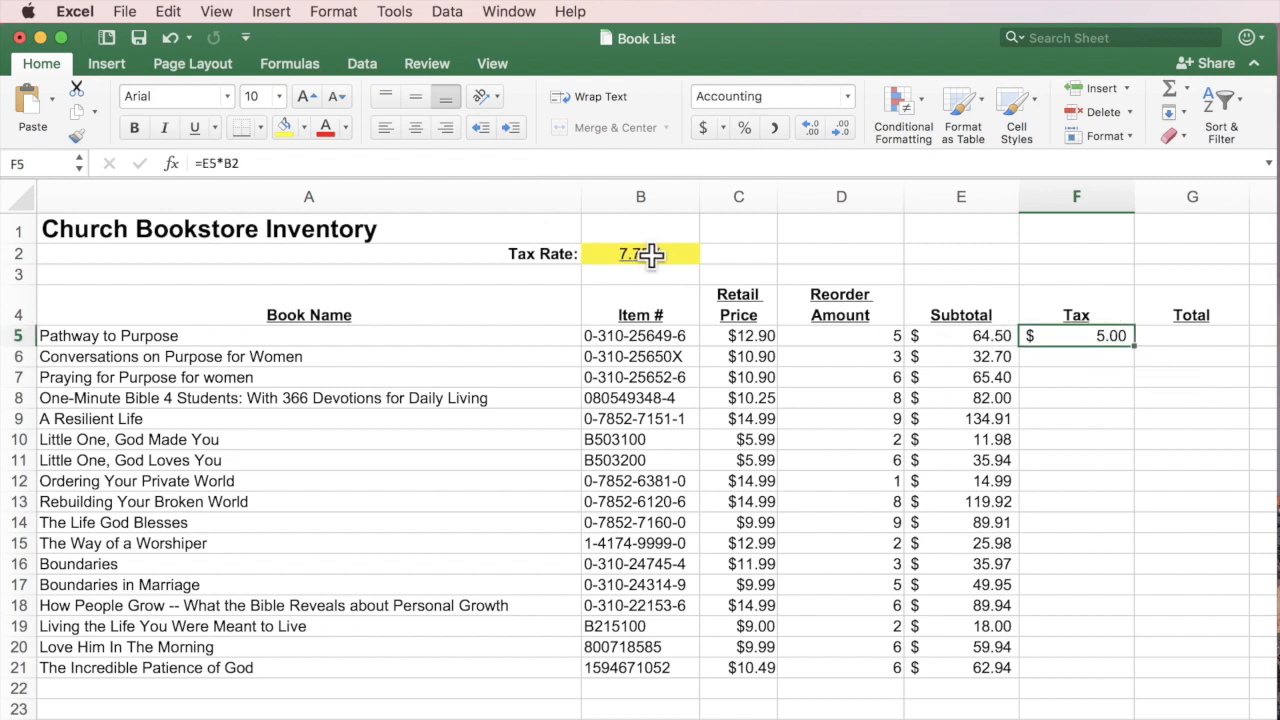
Change the Tax Rate in B2 to 8.00%.
click(614, 257)
text(8)
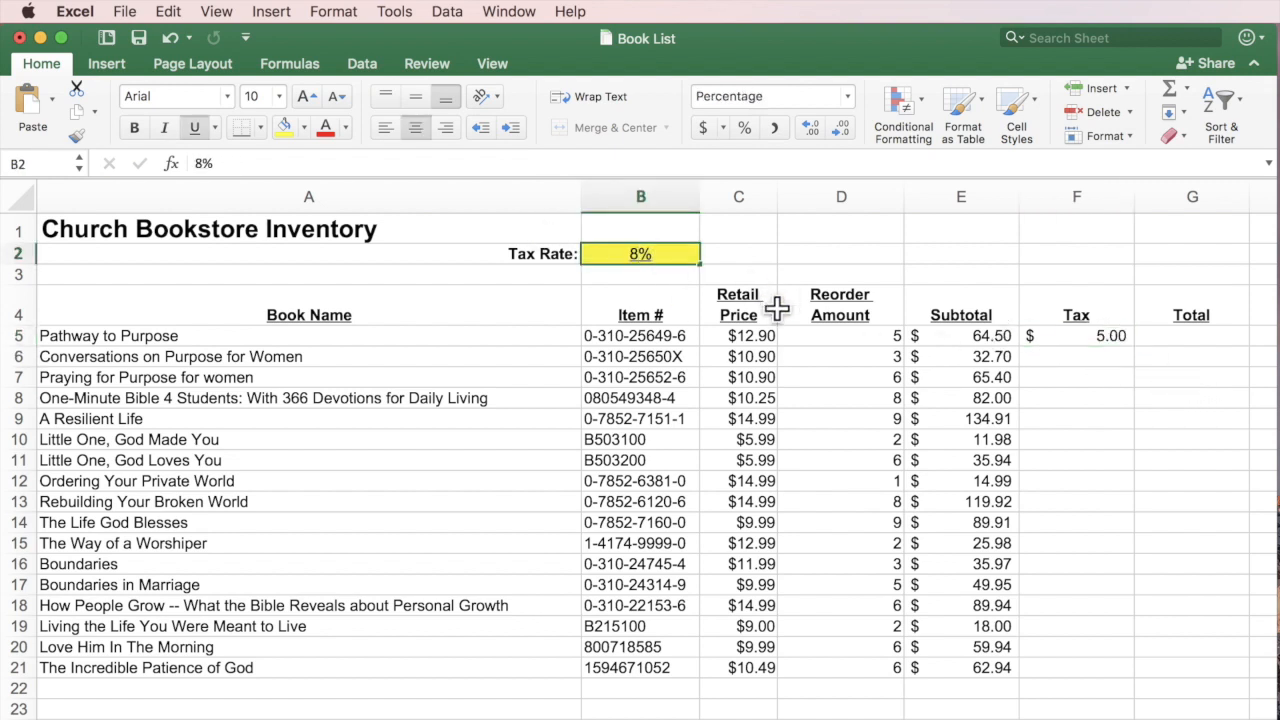
key(Return)
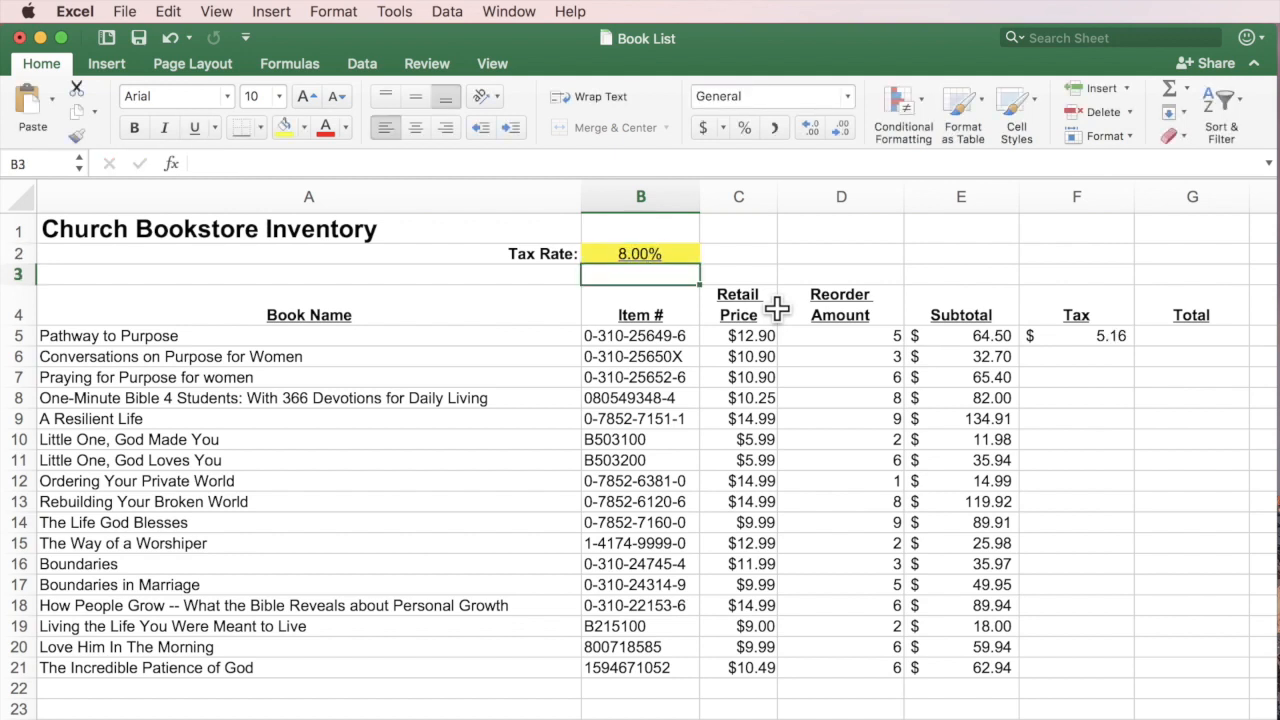
click(1110, 337)
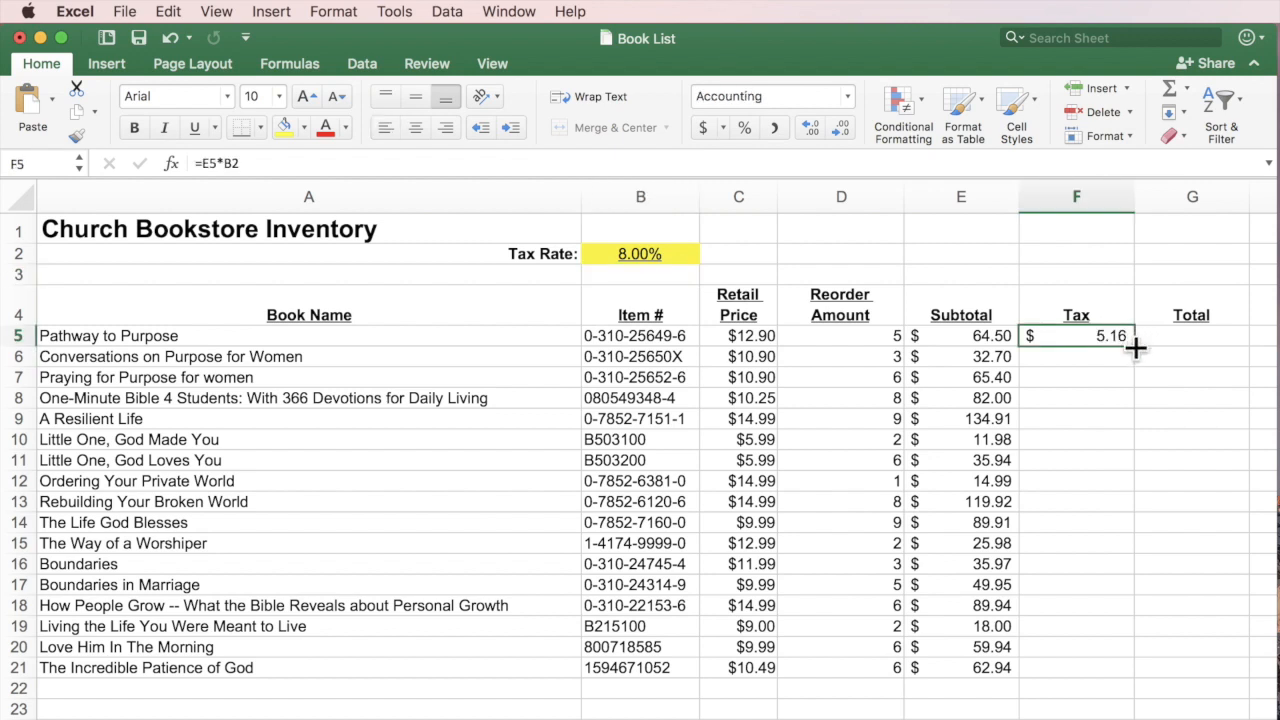
Copy the tax formula to F6 and review F5's =E5*B2 references.
drag(1136, 347, 1132, 370)
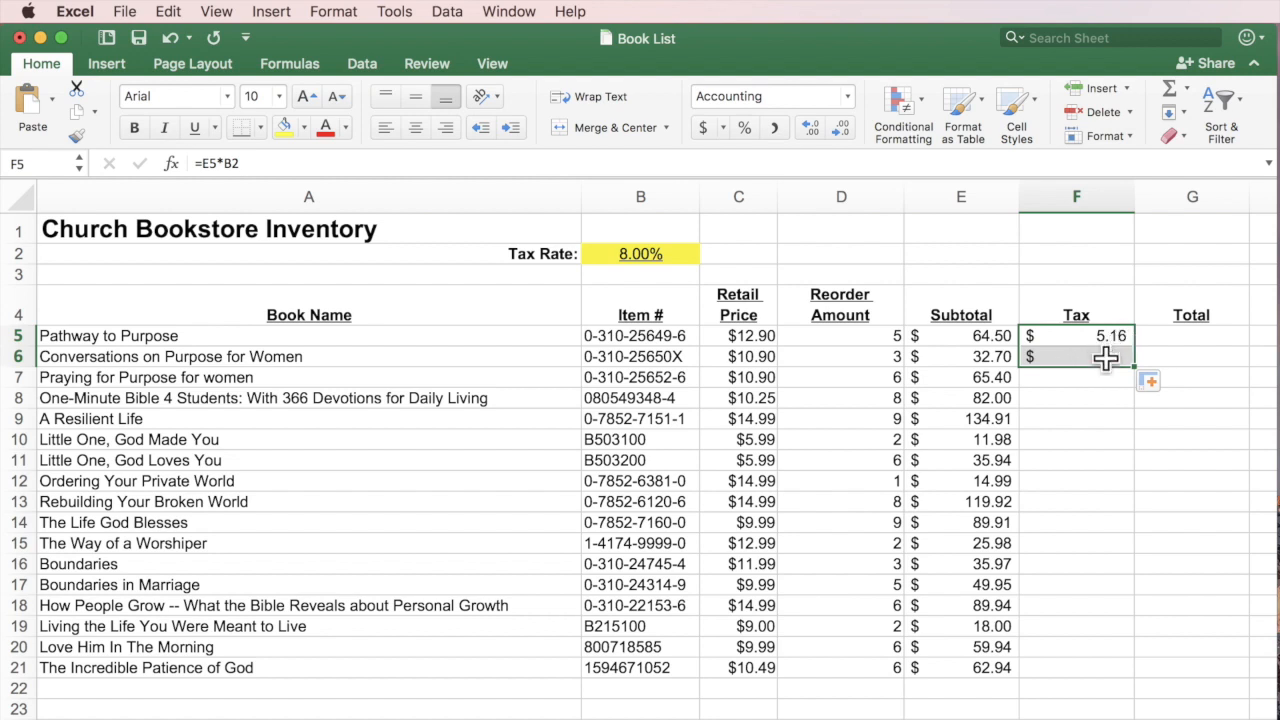
click(1100, 357)
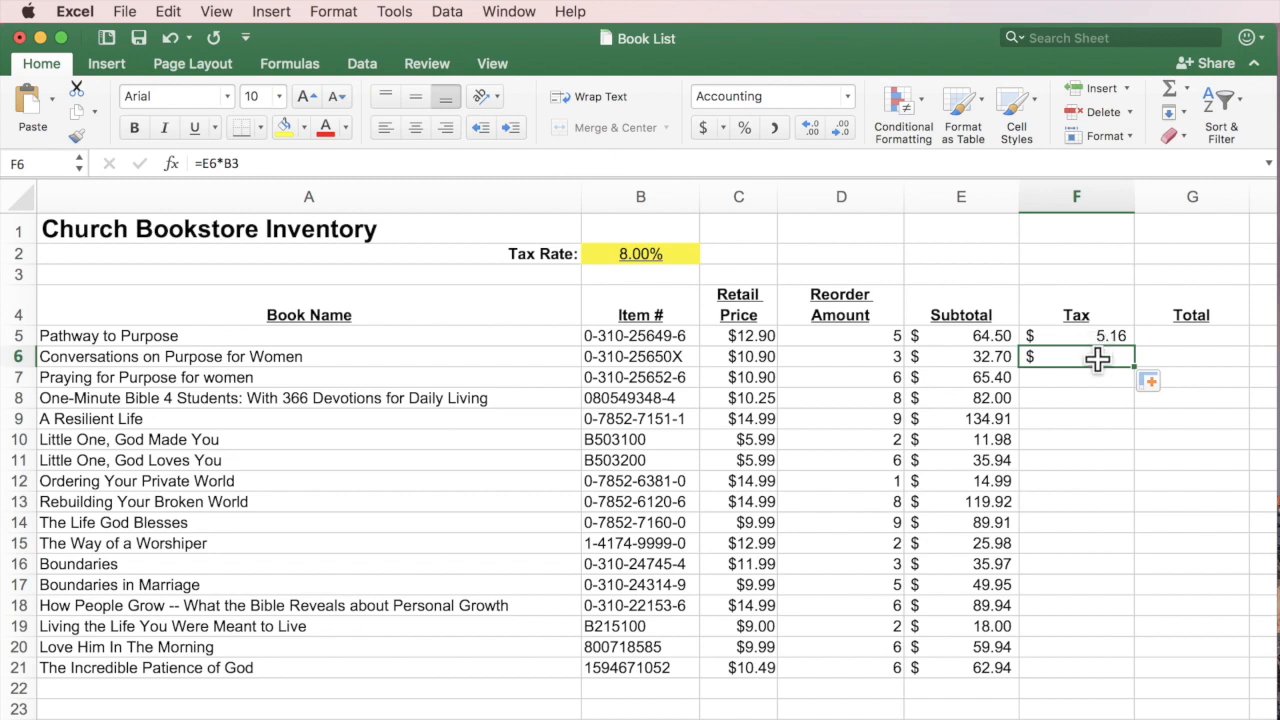
click(1100, 337)
double_click(1098, 337)
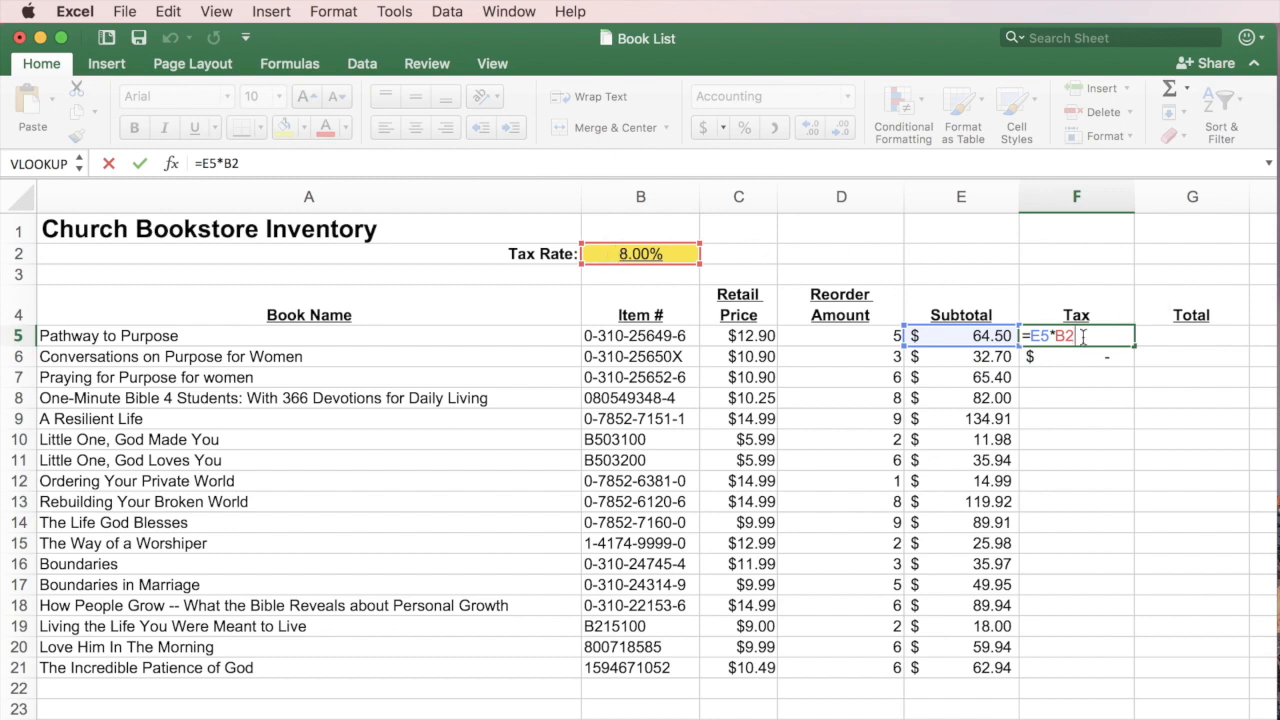
key(Return)
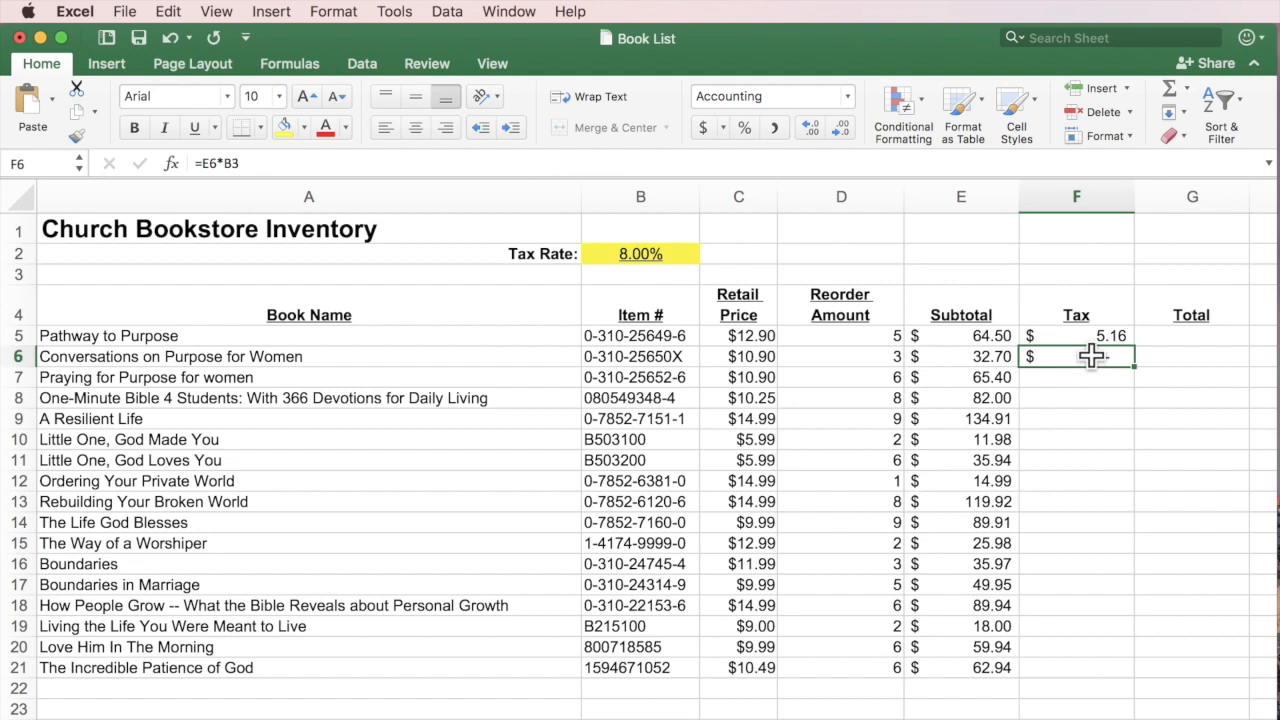
Inspect F6's faulty =E6*B3, delete it, and open F5's formula for editing.
double_click(1092, 356)
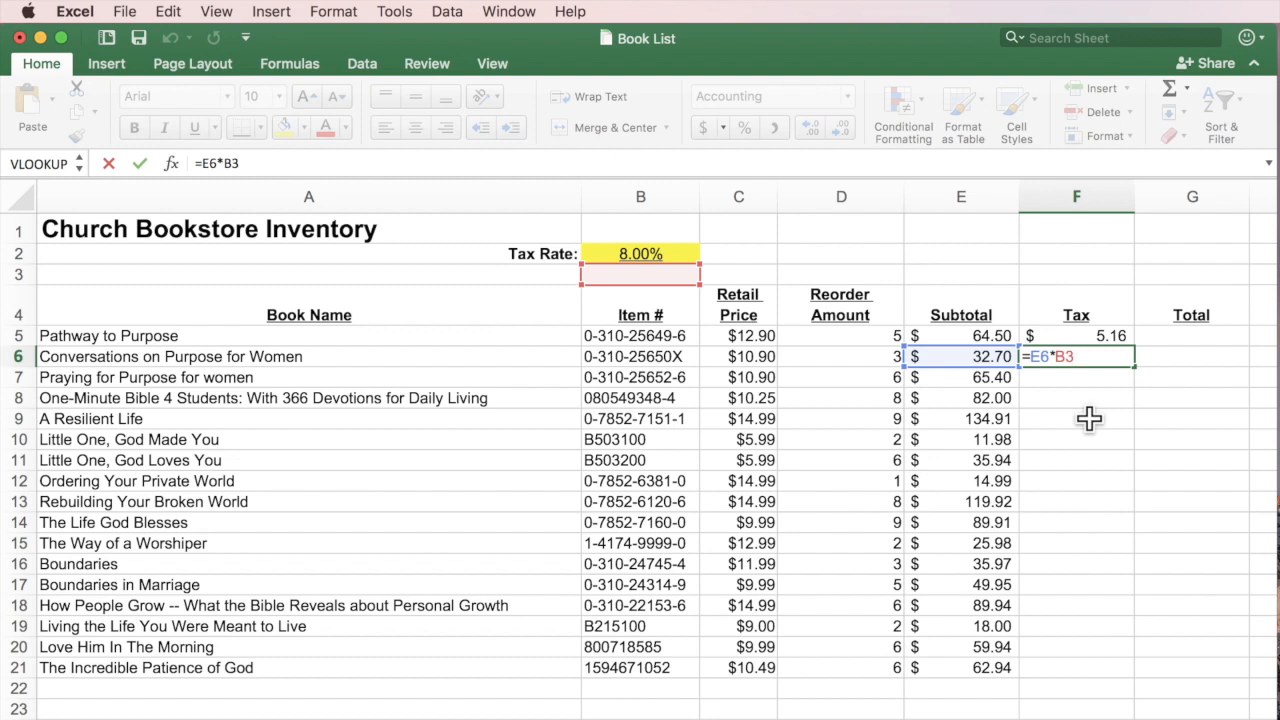
key(ctrl+Return)
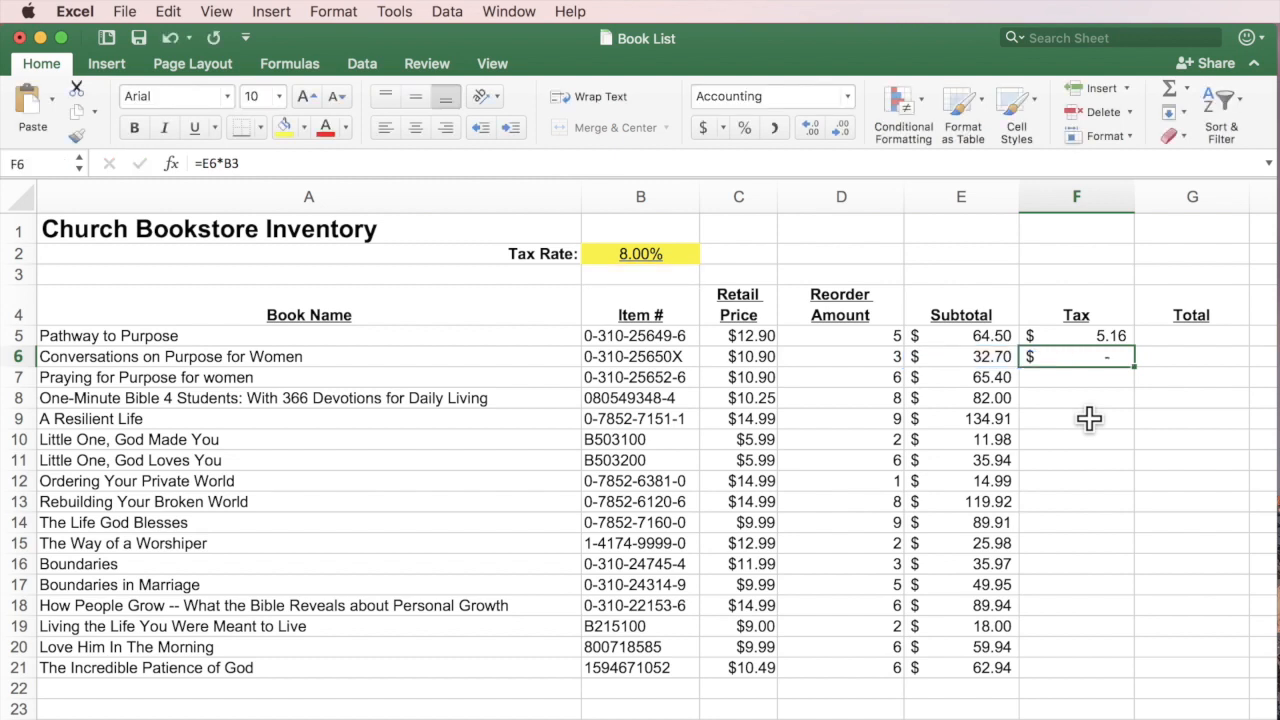
key(Delete)
click(1106, 338)
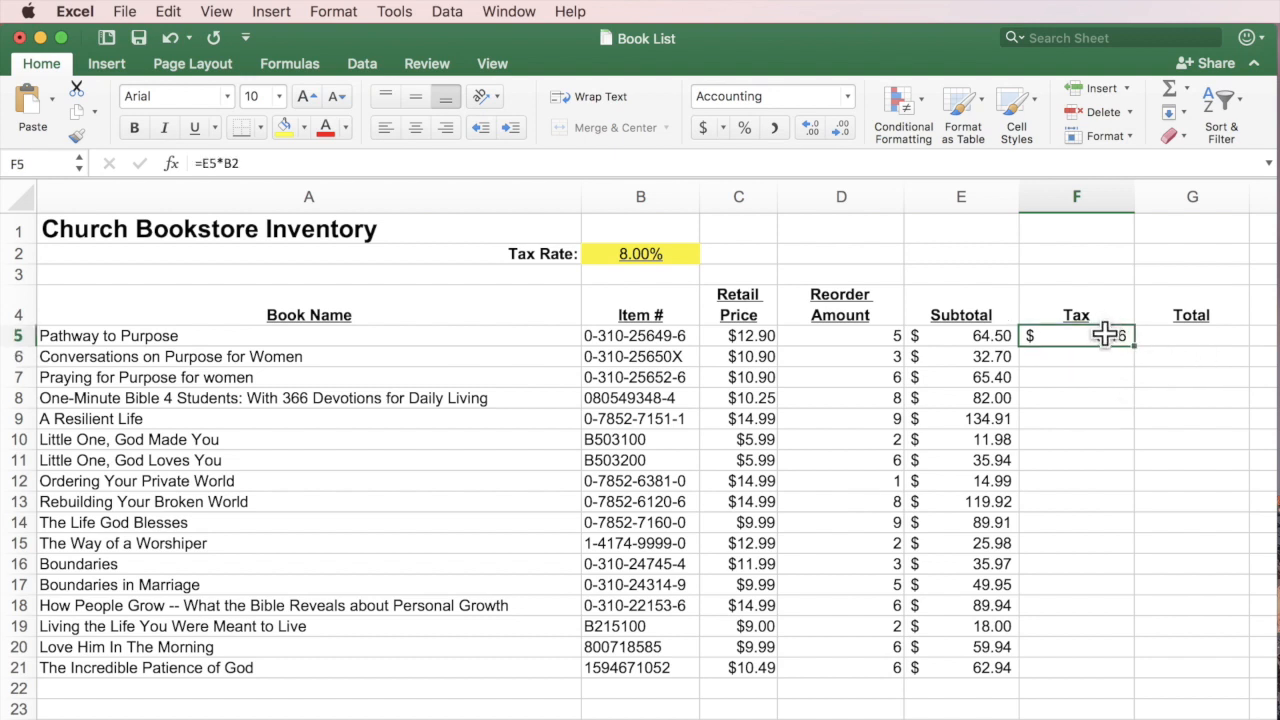
double_click(1120, 336)
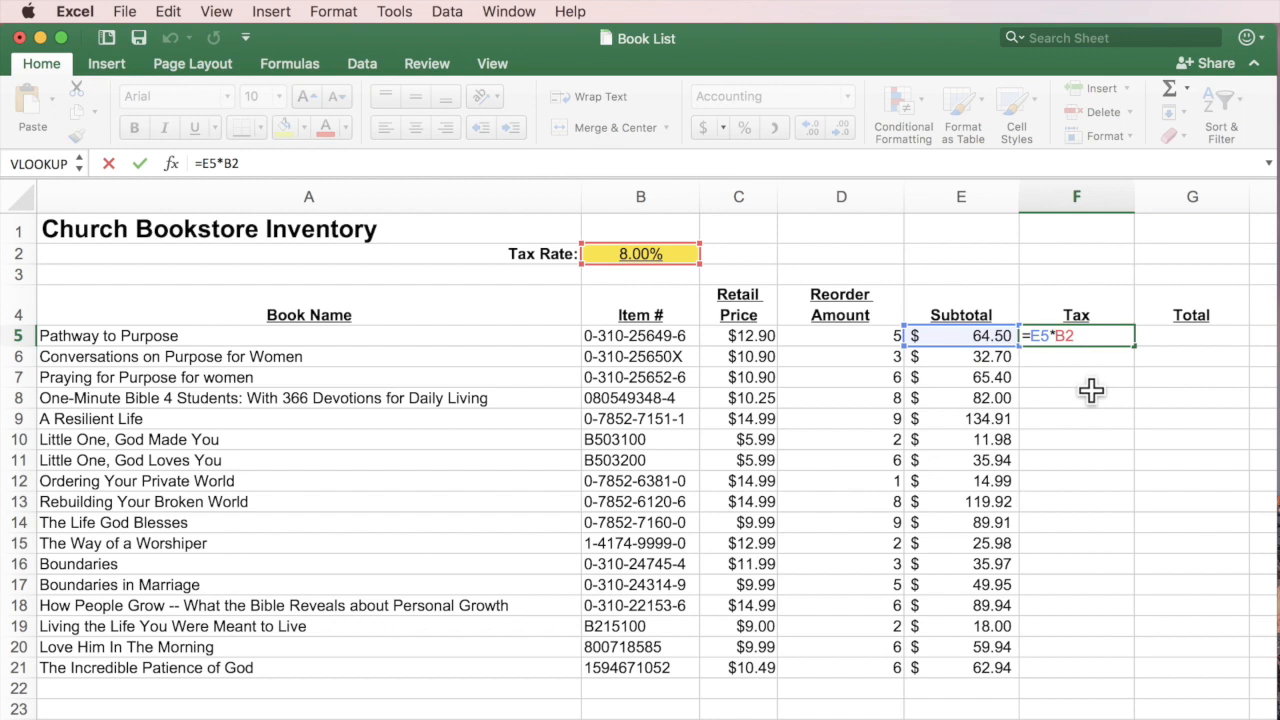
Change F5's tax formula to =E5*$B$2 with an absolute tax-rate reference.
text($)
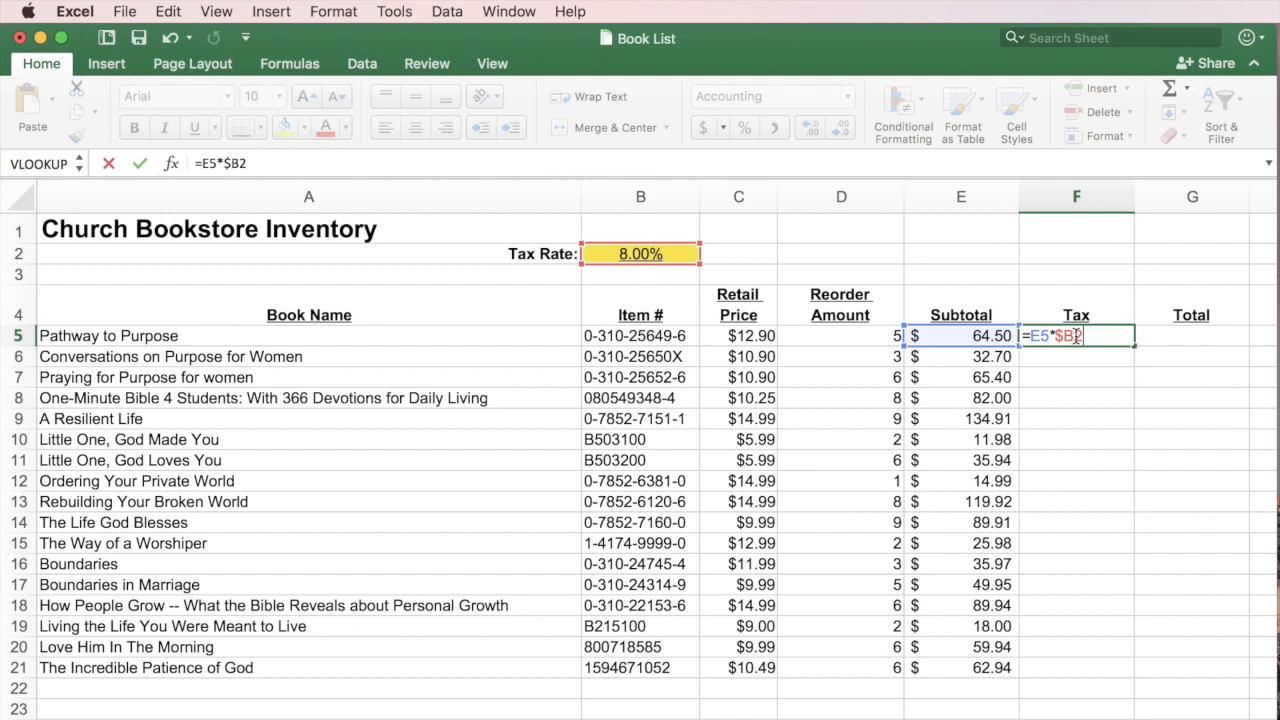
click(1074, 336)
text($)
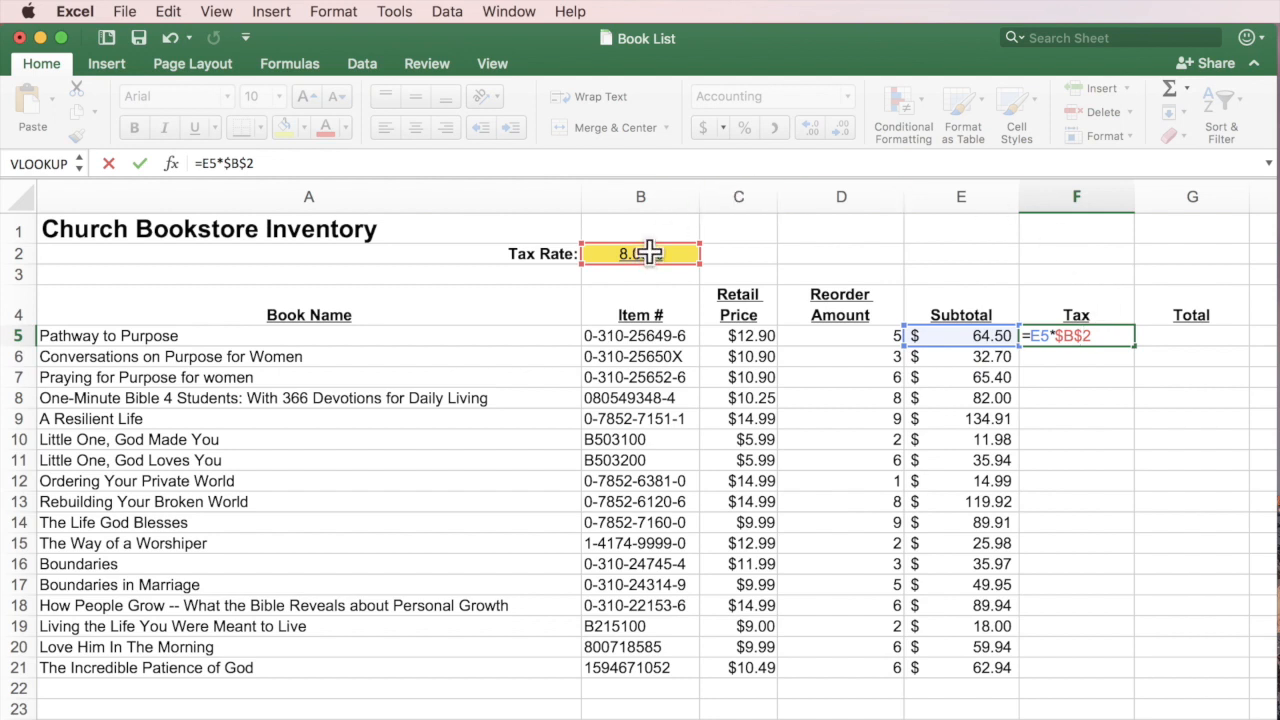
key(Return)
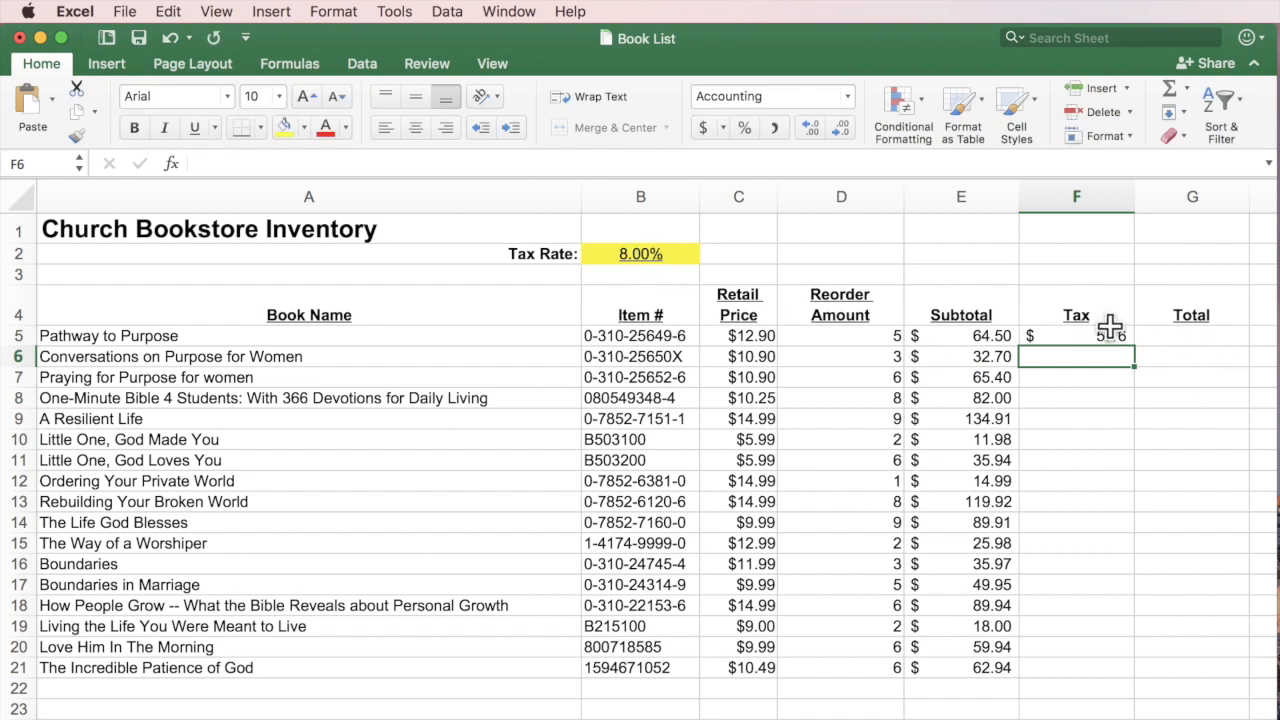
click(1104, 335)
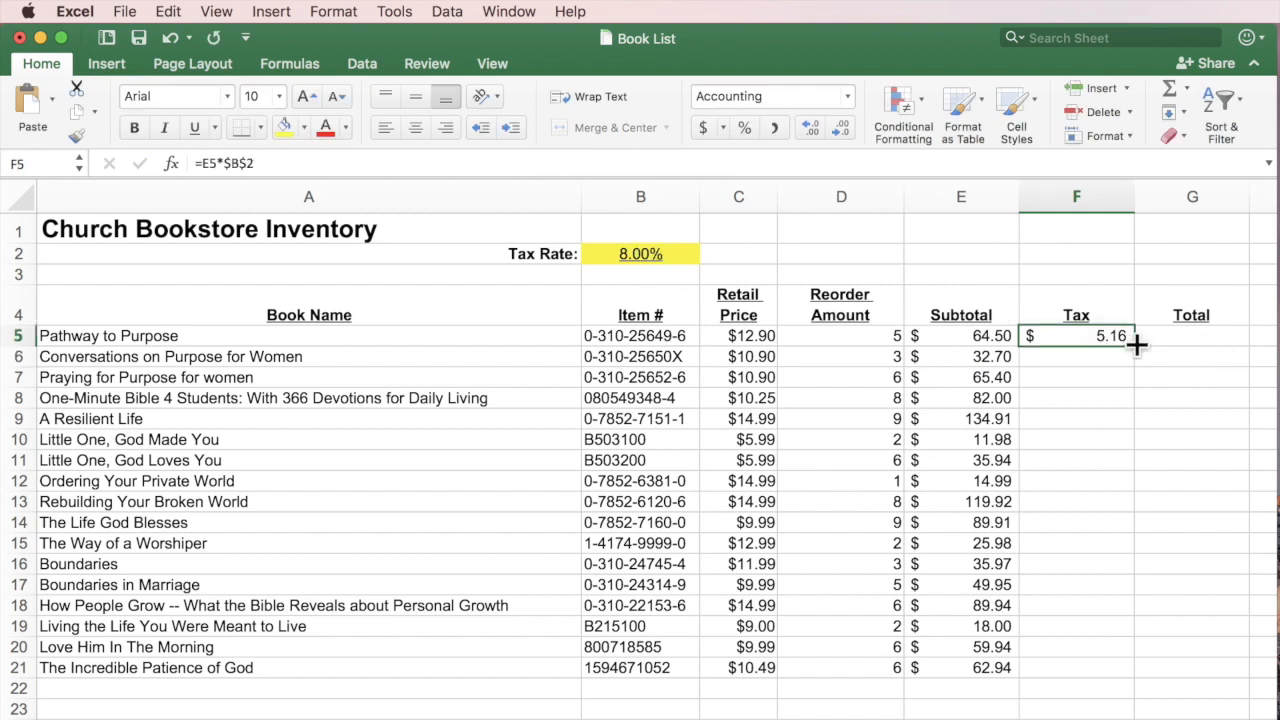
Fill the tax formula down to F21 and verify the F6–F10 references.
drag(1137, 343, 1118, 673)
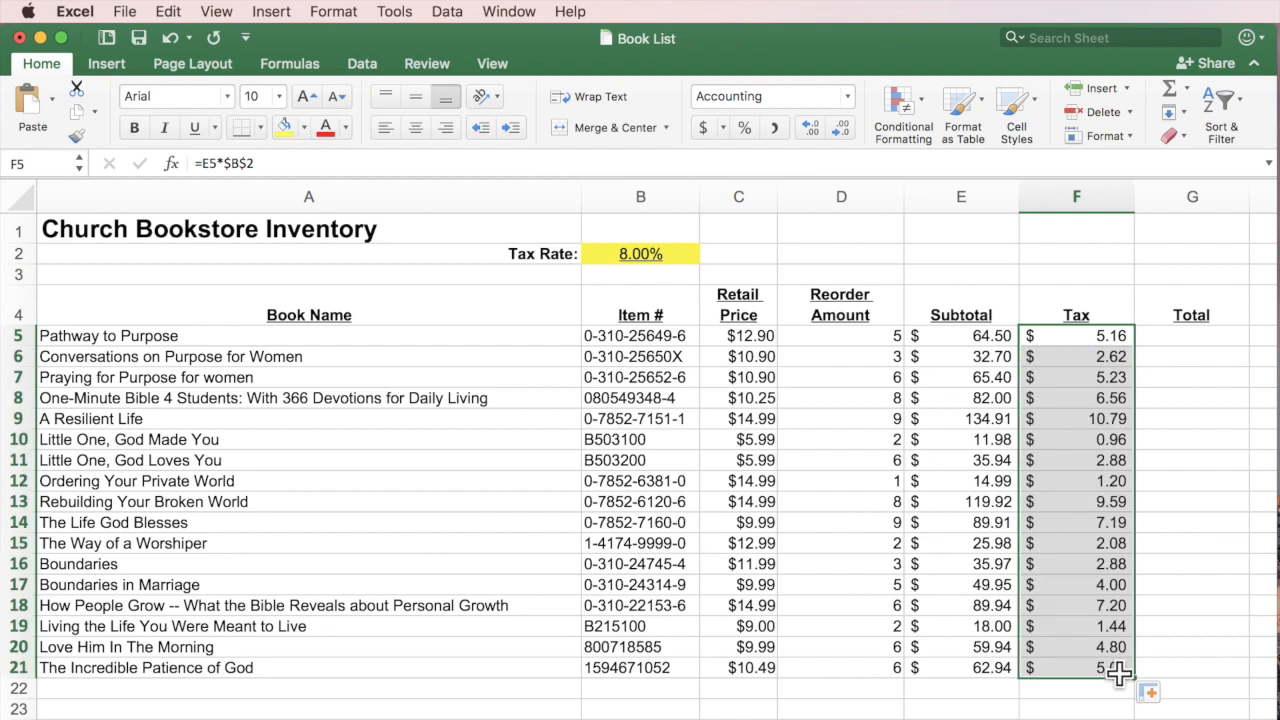
click(1175, 378)
double_click(1100, 356)
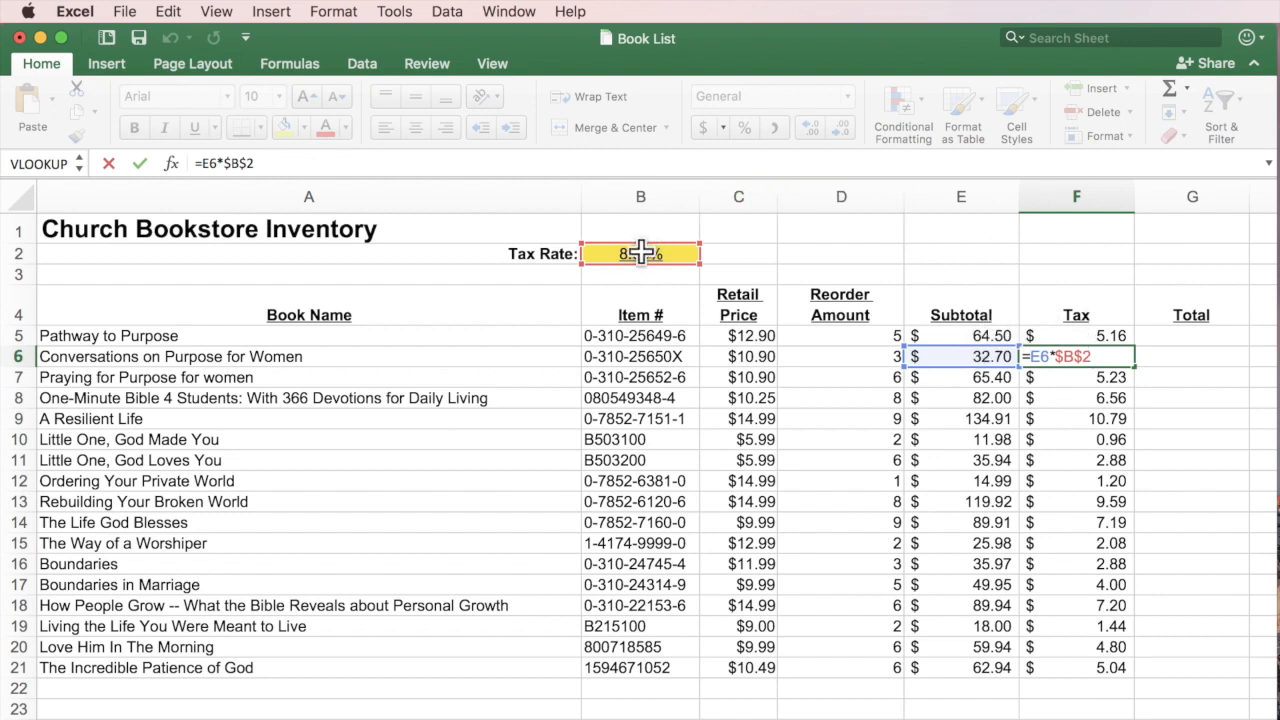
key(Return)
double_click(1113, 378)
key(Return)
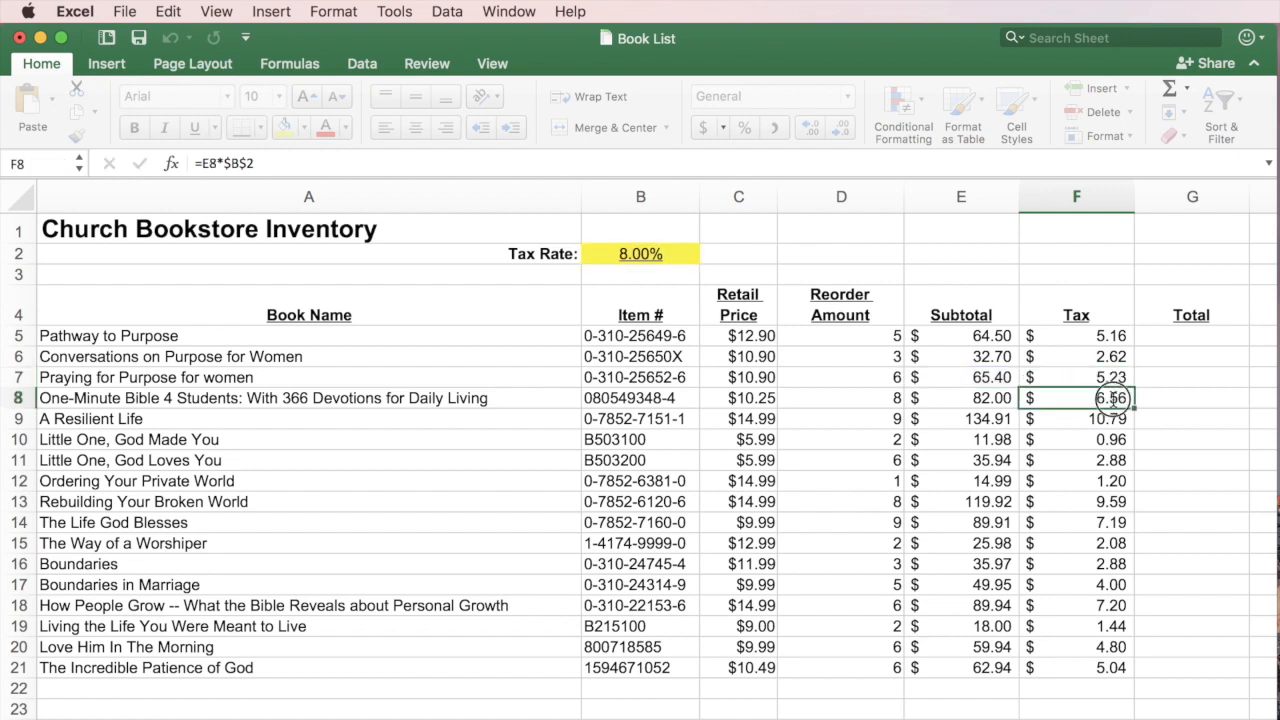
double_click(1113, 398)
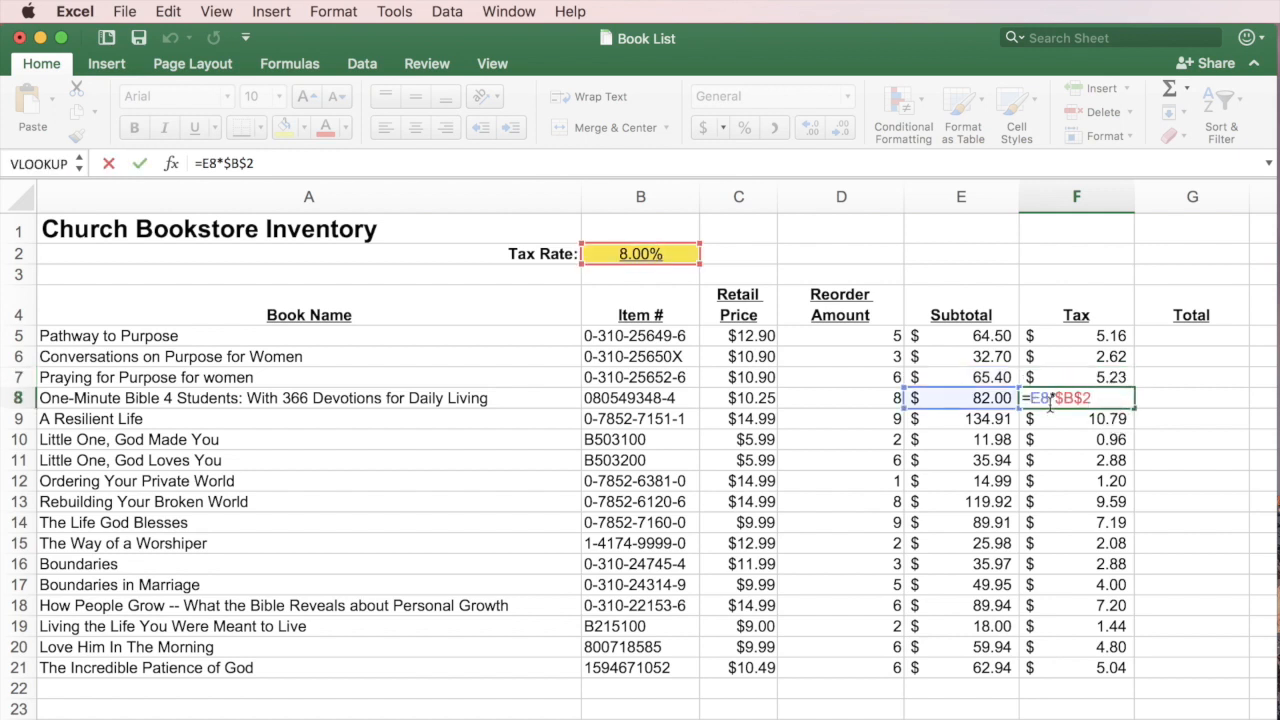
key(Return)
double_click(1112, 419)
key(Return)
double_click(1110, 440)
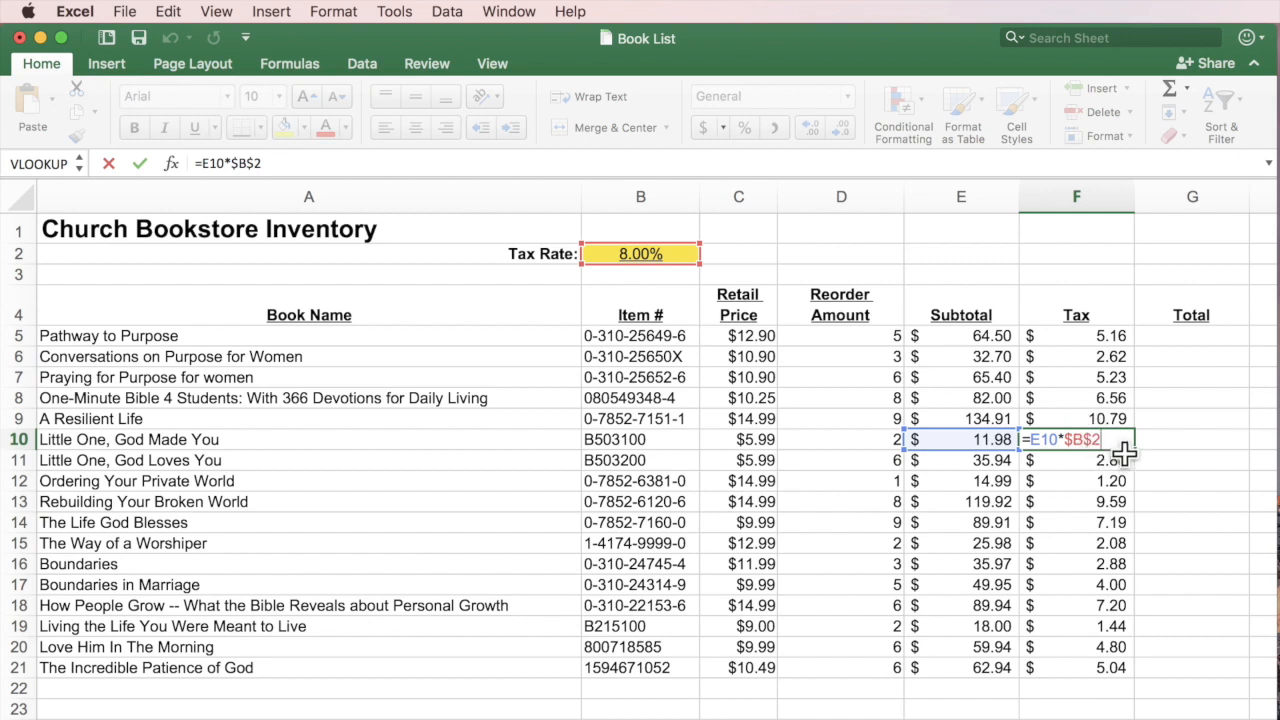
key(Return)
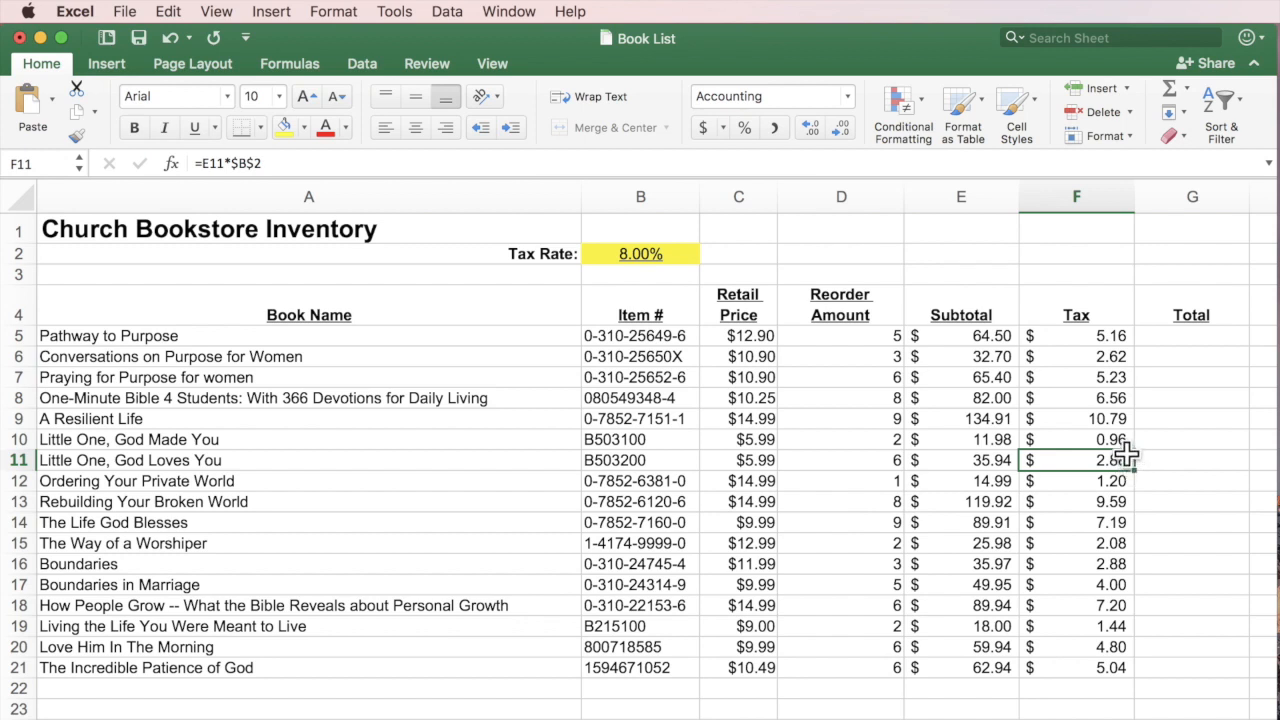
Enter the first book's Total in G5 as =E5+F5.
click(1202, 337)
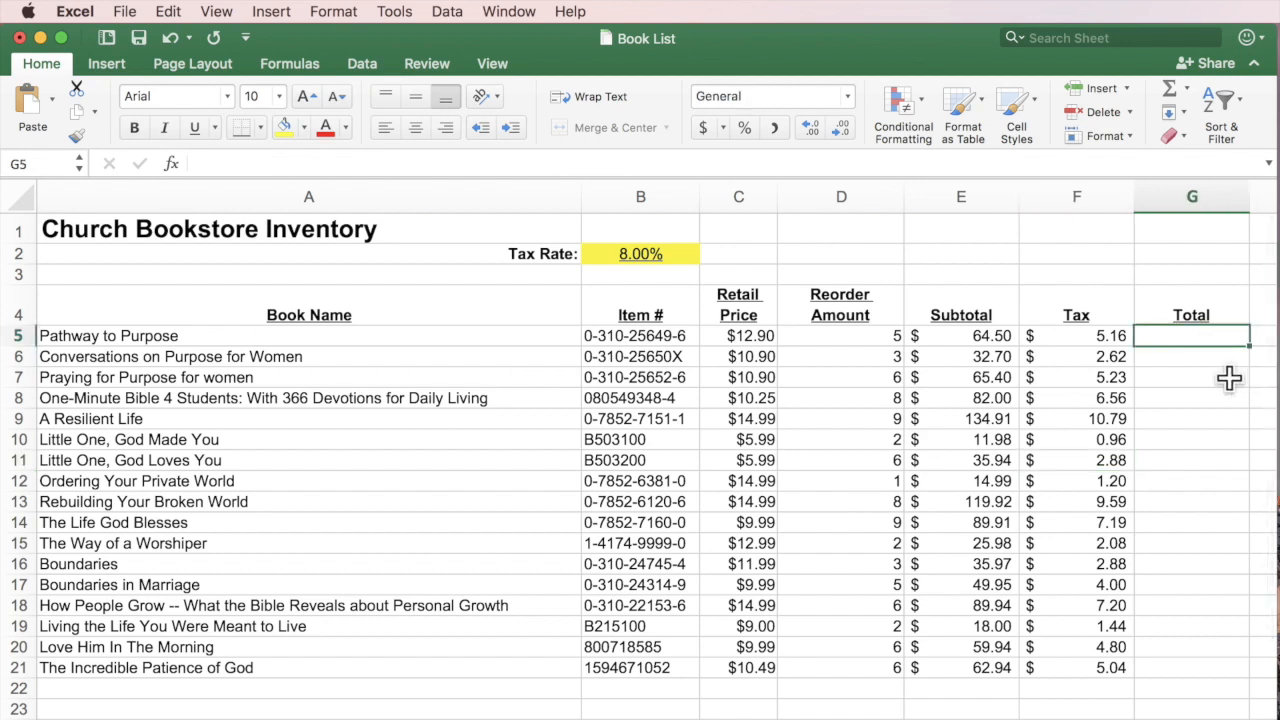
text(=)
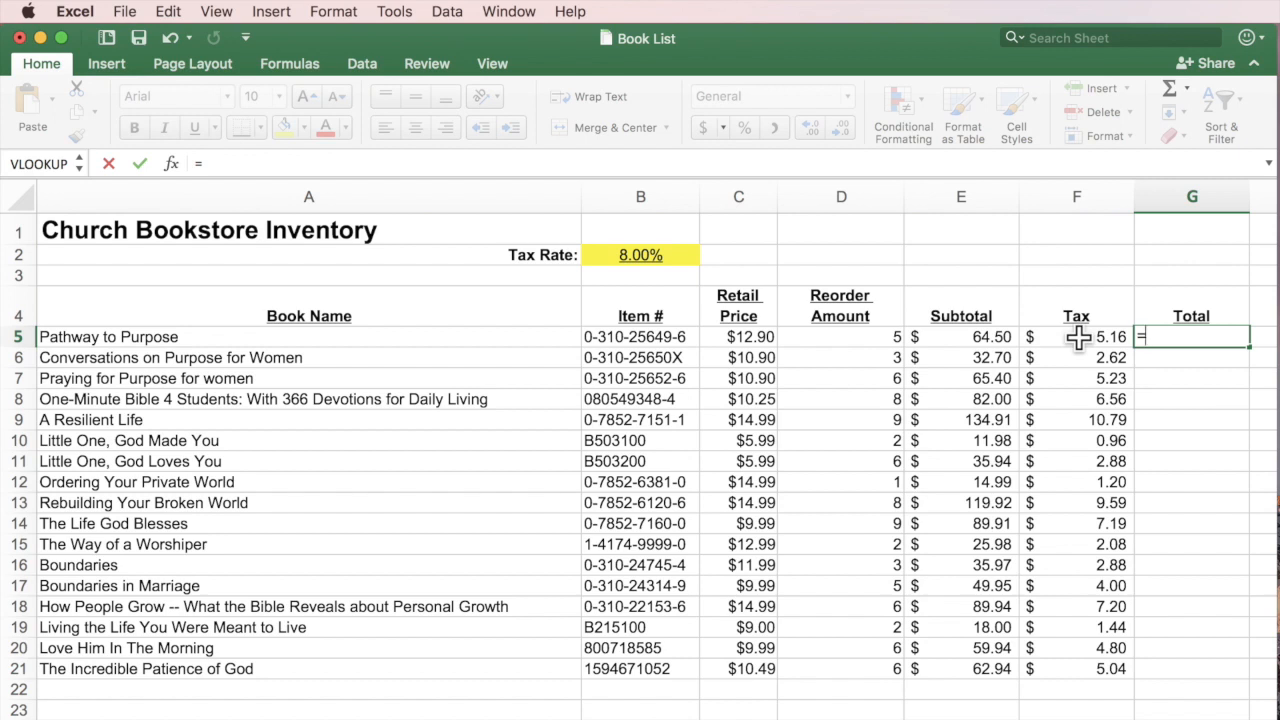
click(990, 338)
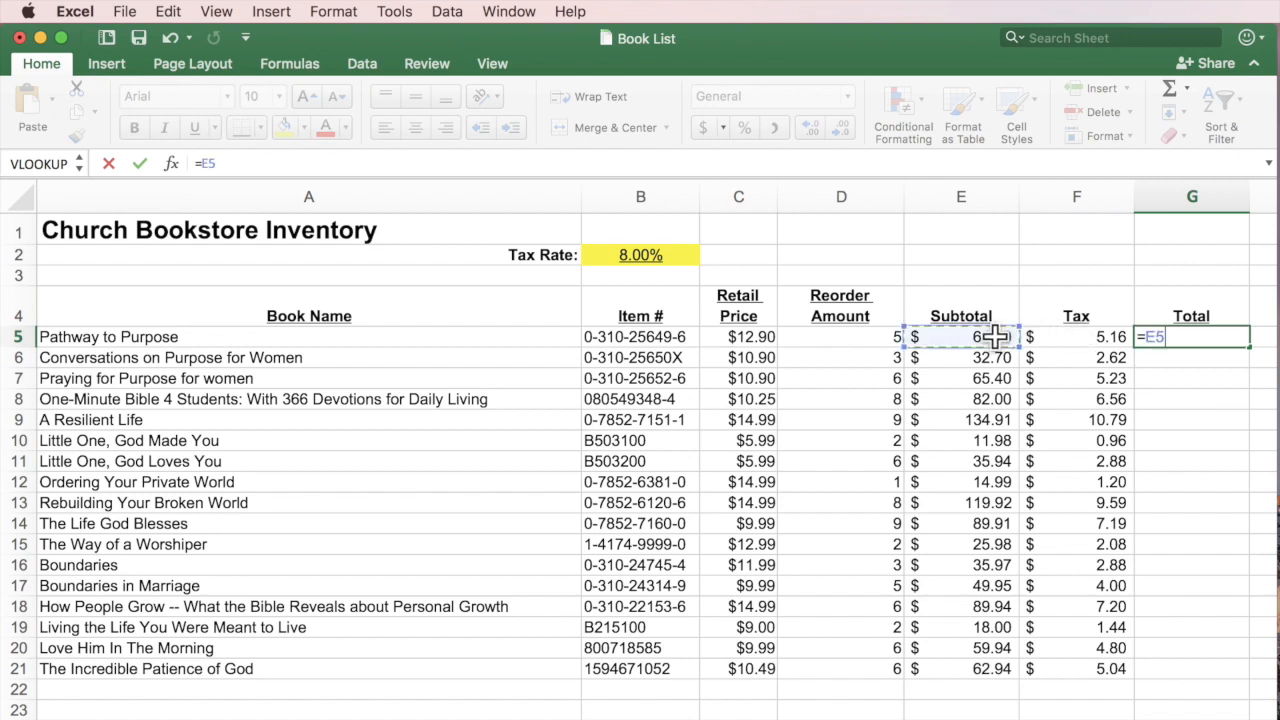
text(+)
click(1090, 337)
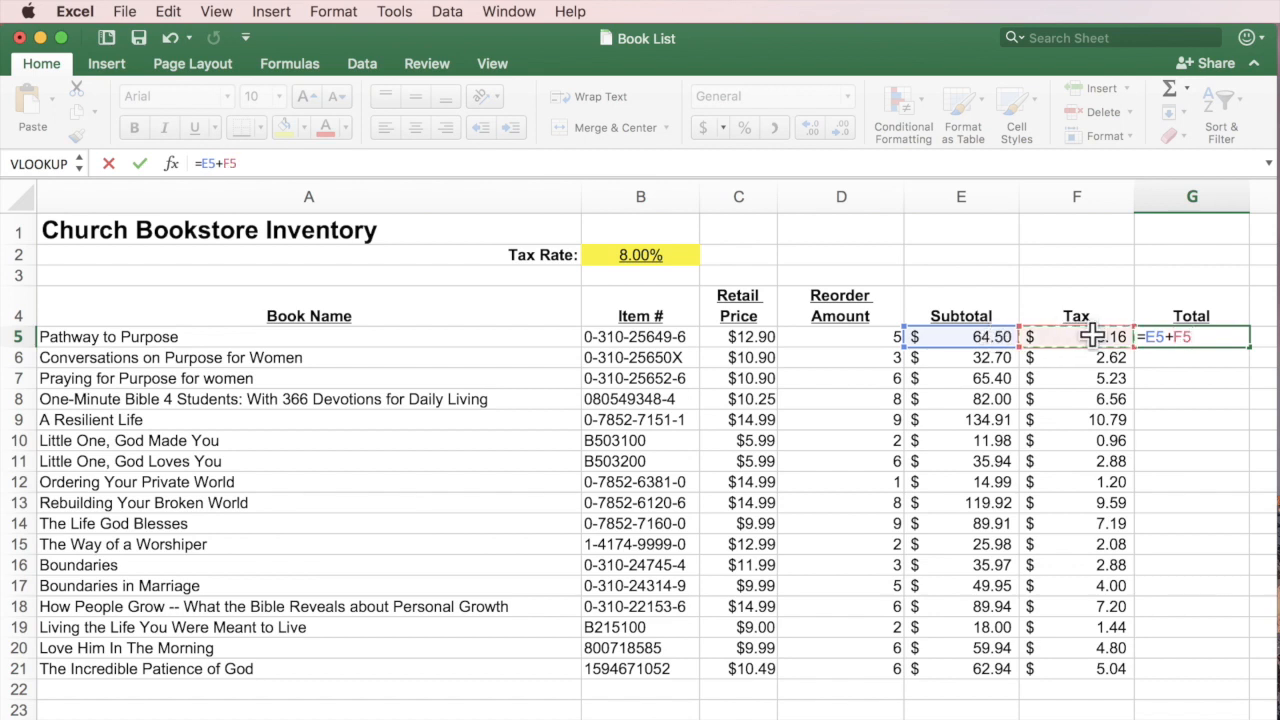
key(Return)
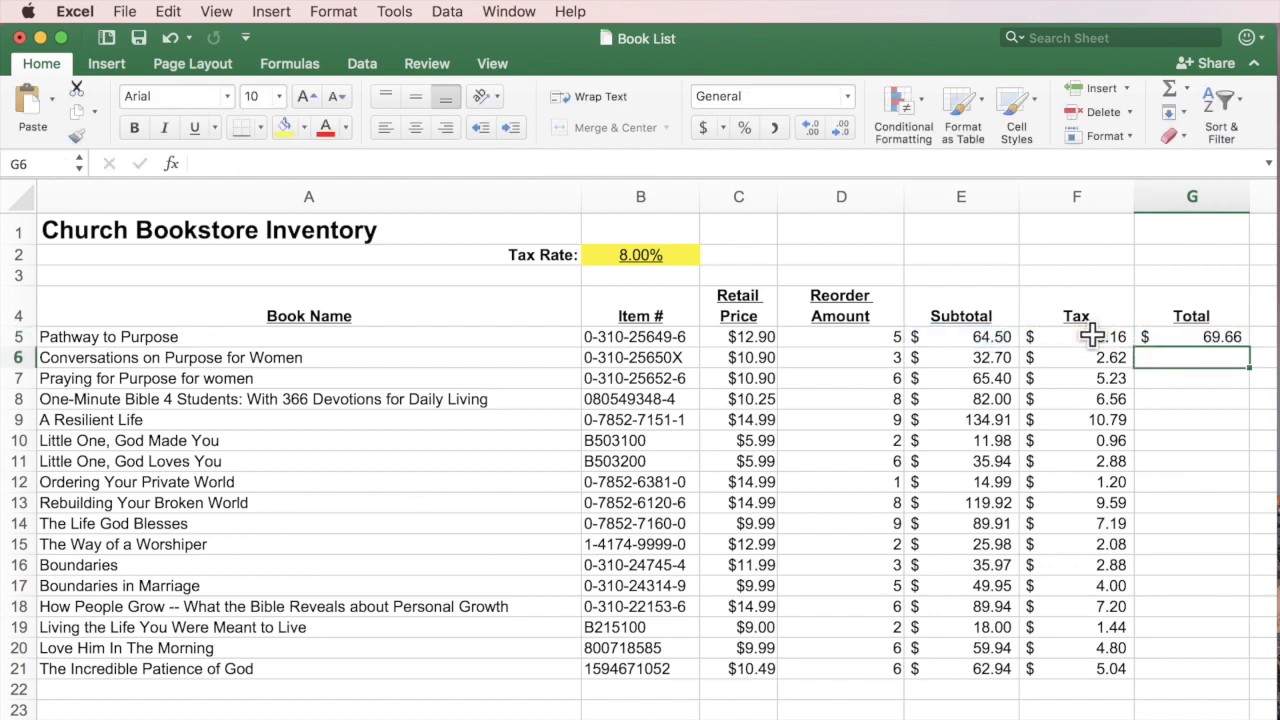
Clear G5 and start an AutoSum =SUM(C5:F5) formula instead.
click(1197, 337)
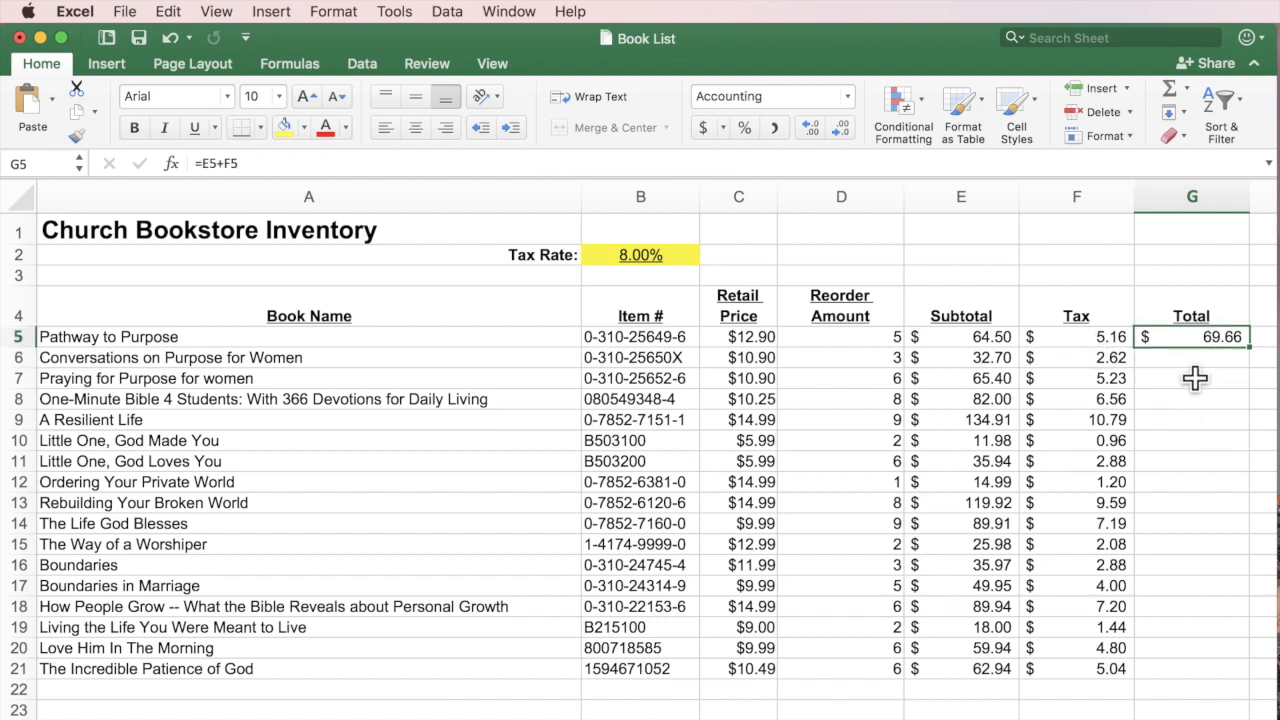
key(super+z)
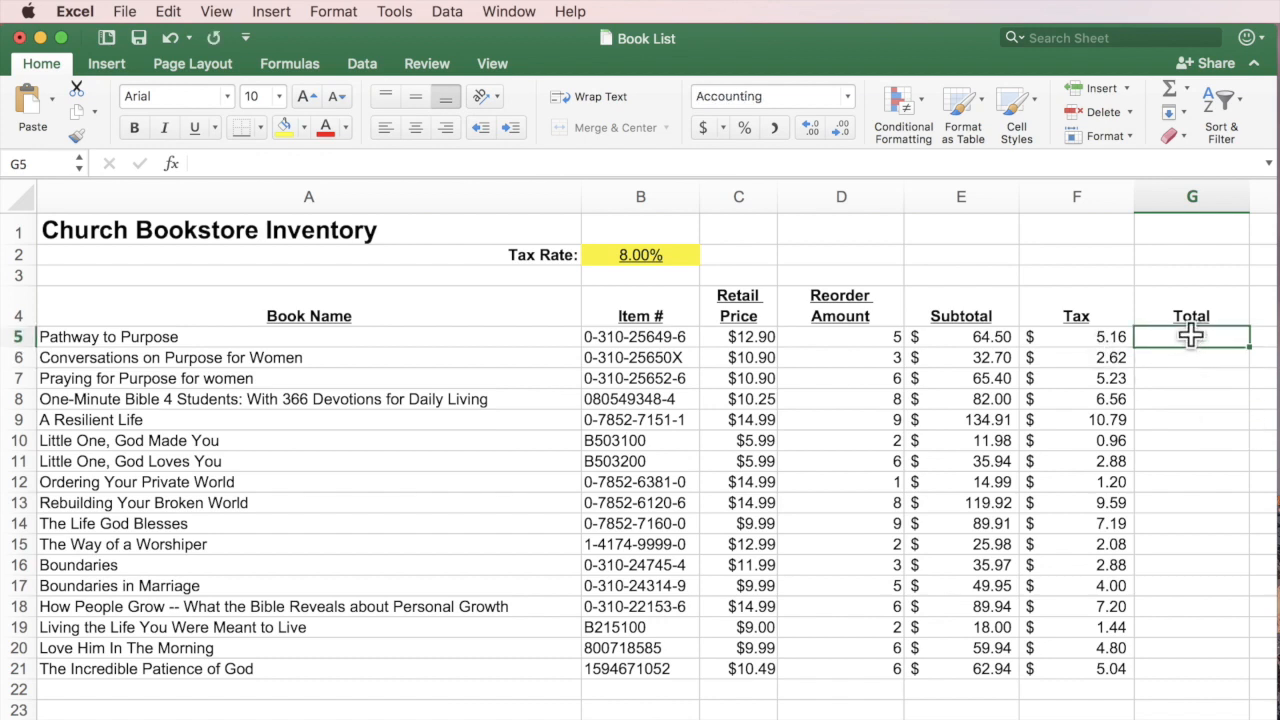
click(1176, 92)
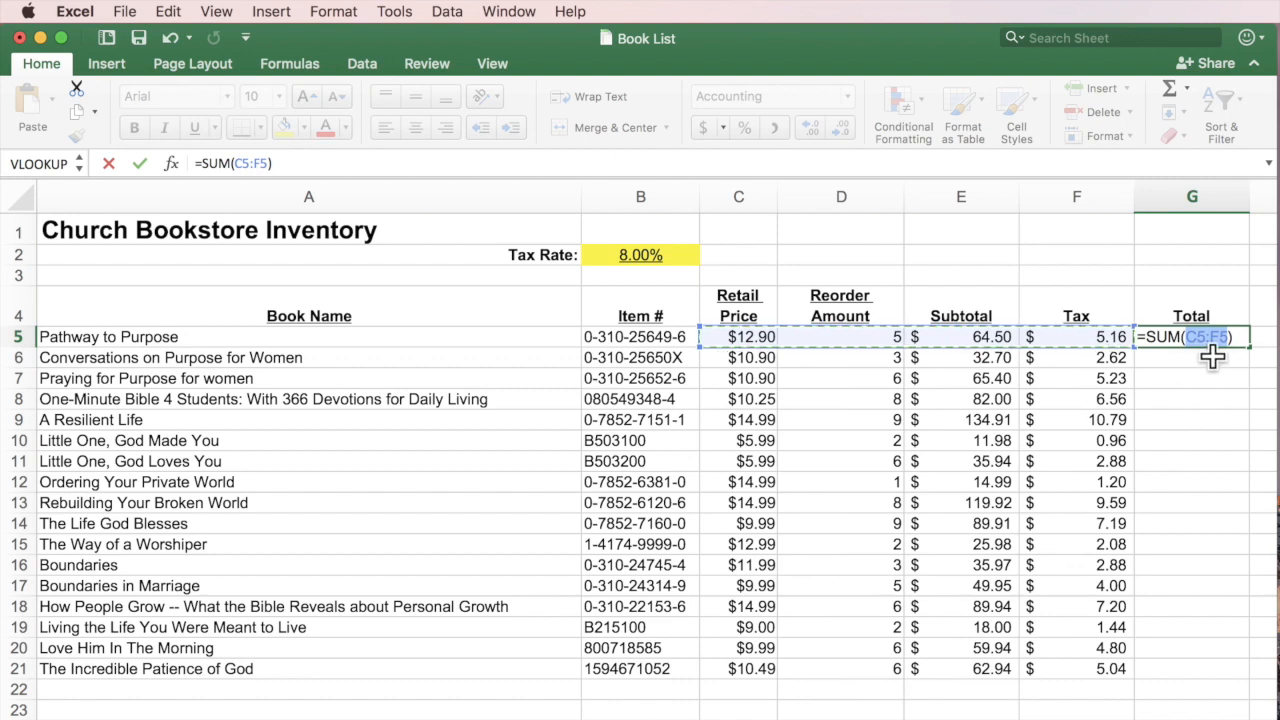
Set G5's Total to =SUM(E5:F5), giving $69.66.
click(972, 337)
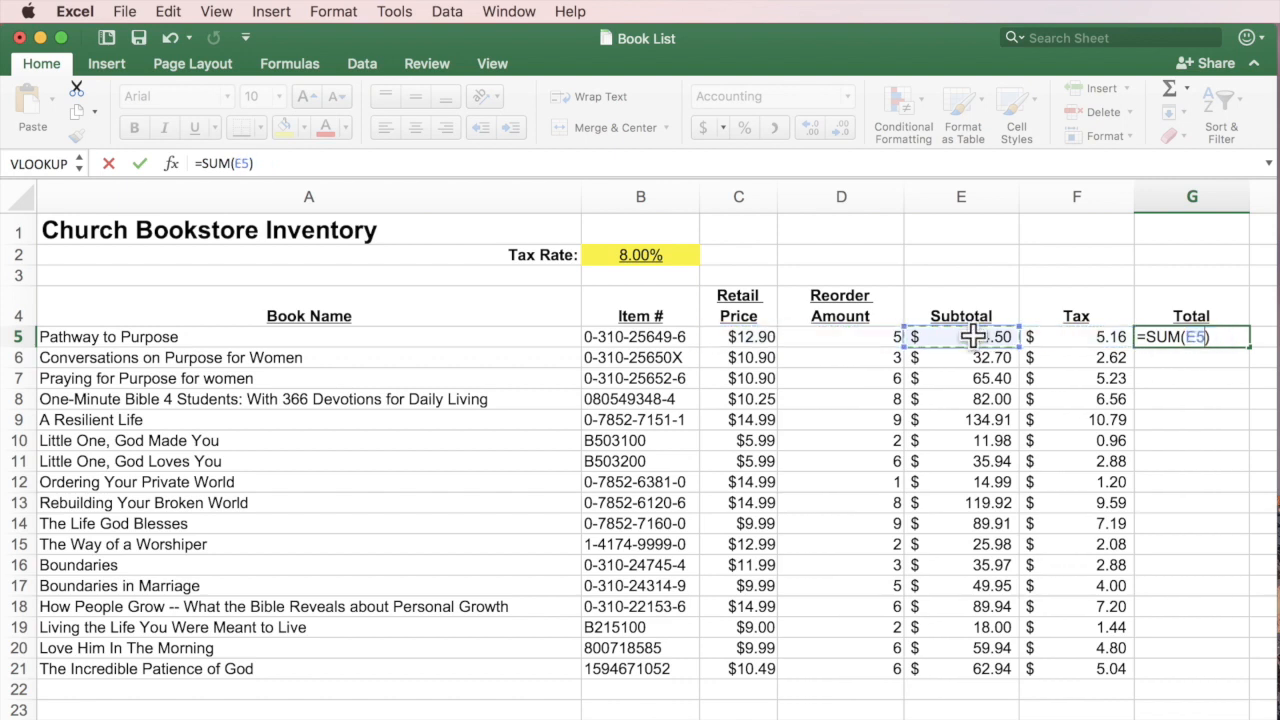
drag(990, 337, 1030, 337)
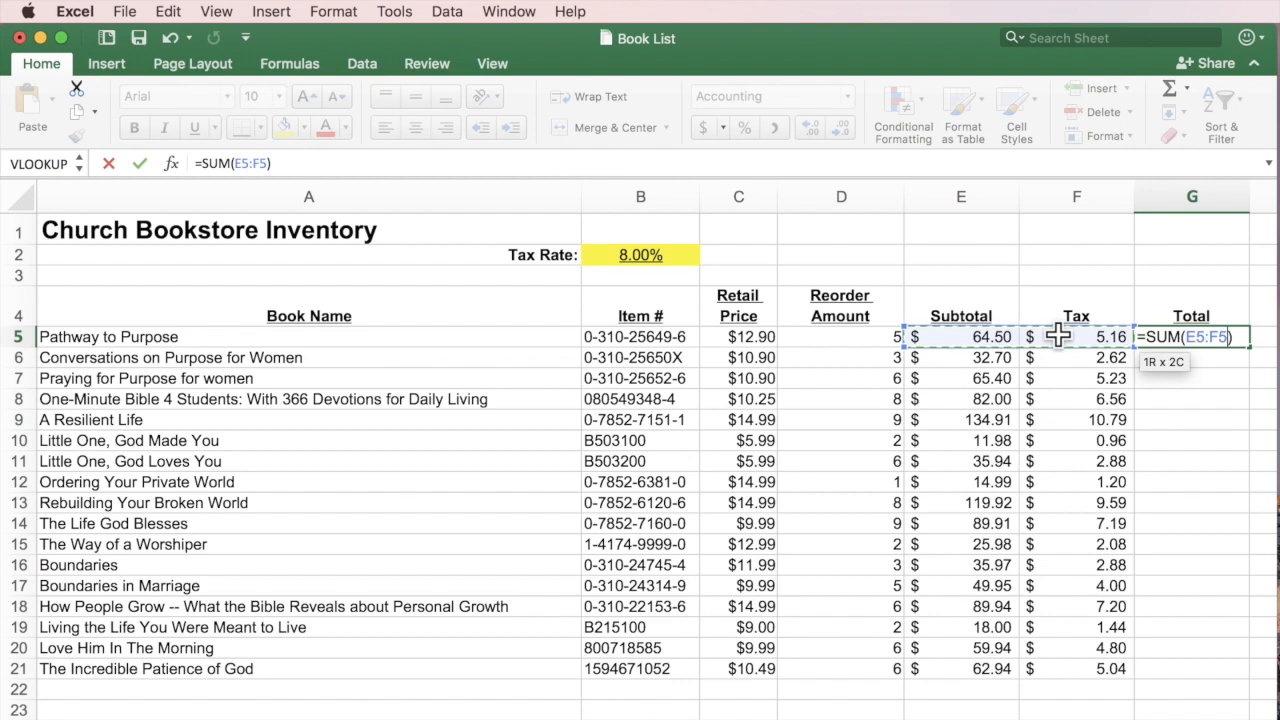
drag(1058, 337, 1058, 337)
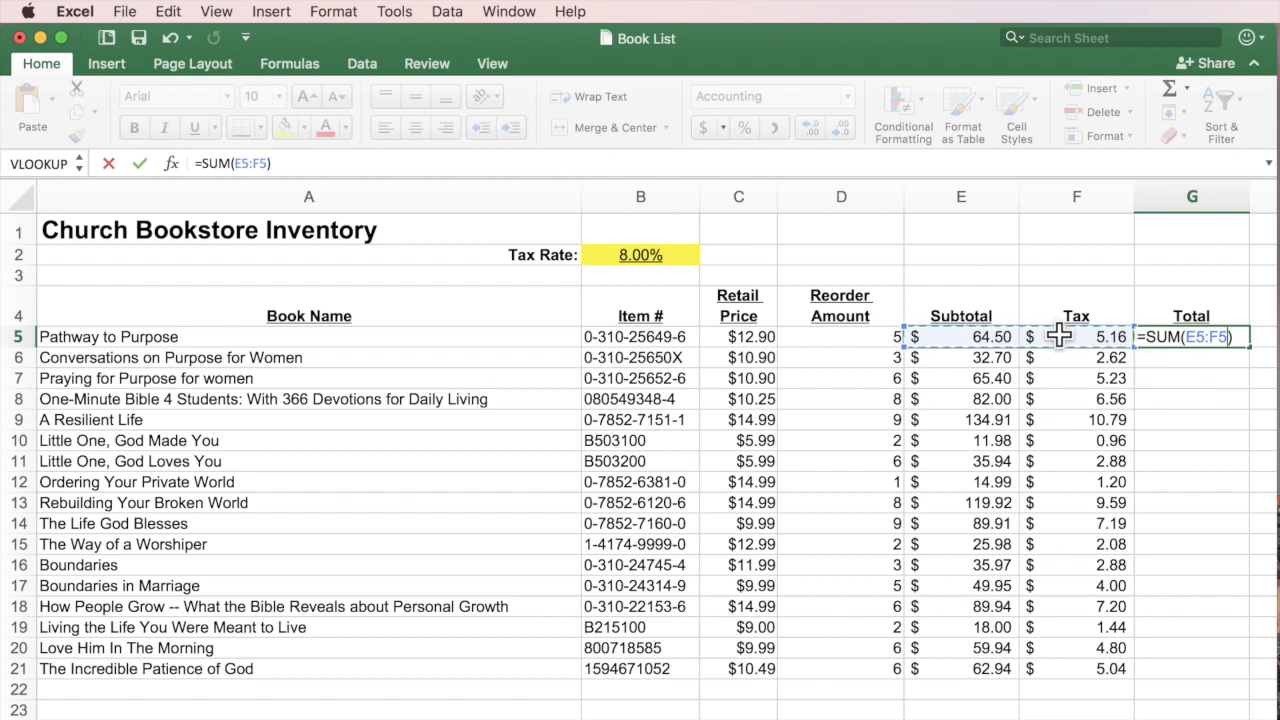
key(Return)
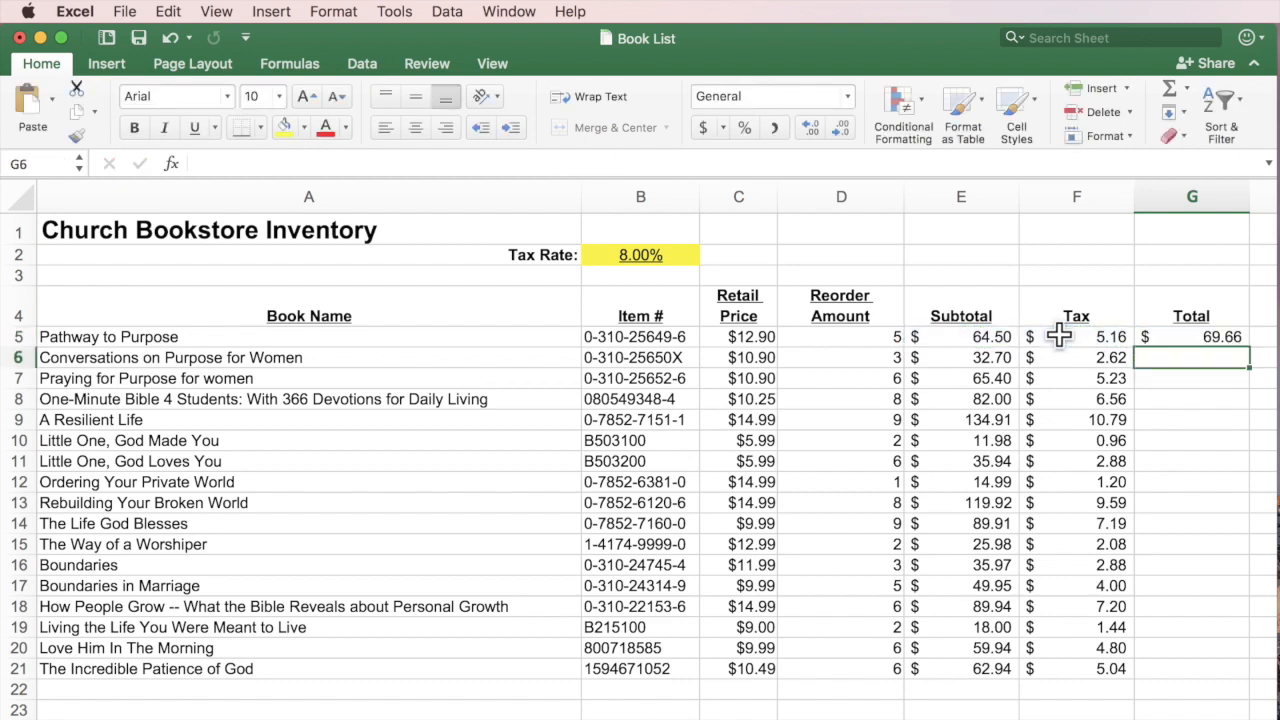
Recheck G5's formula and fill it down the Total column through row 21.
click(1231, 337)
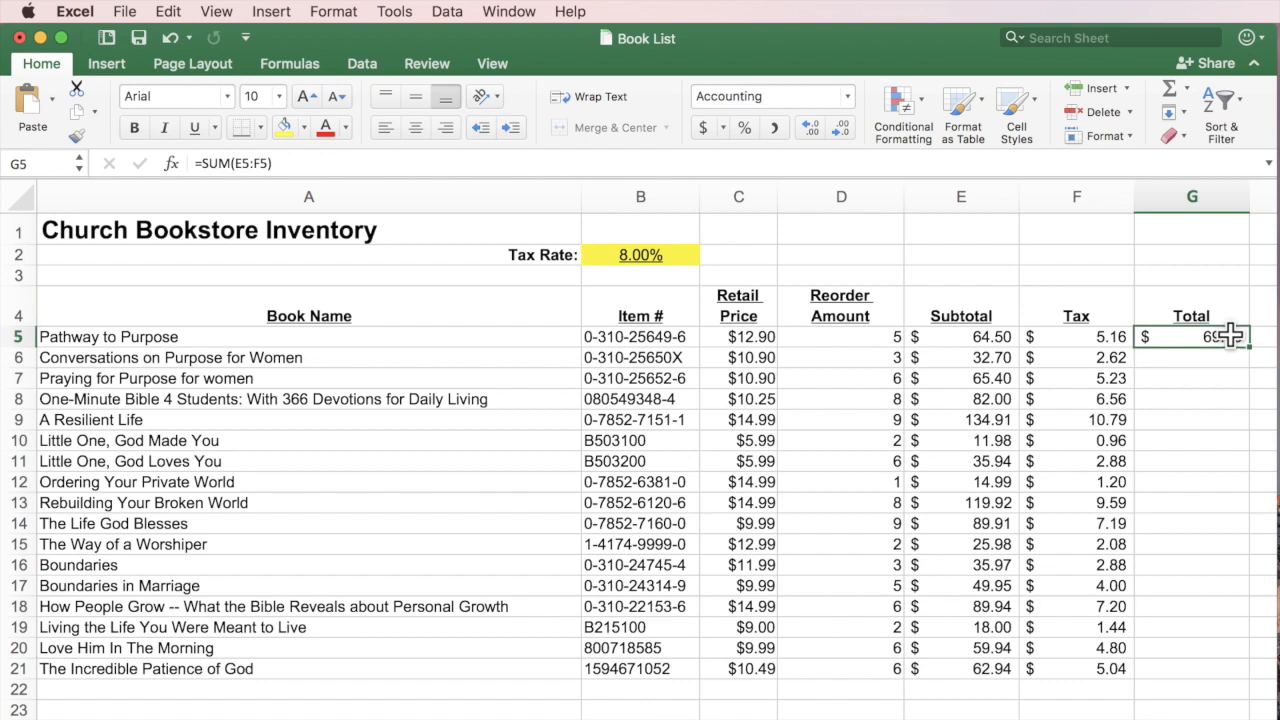
double_click(1204, 337)
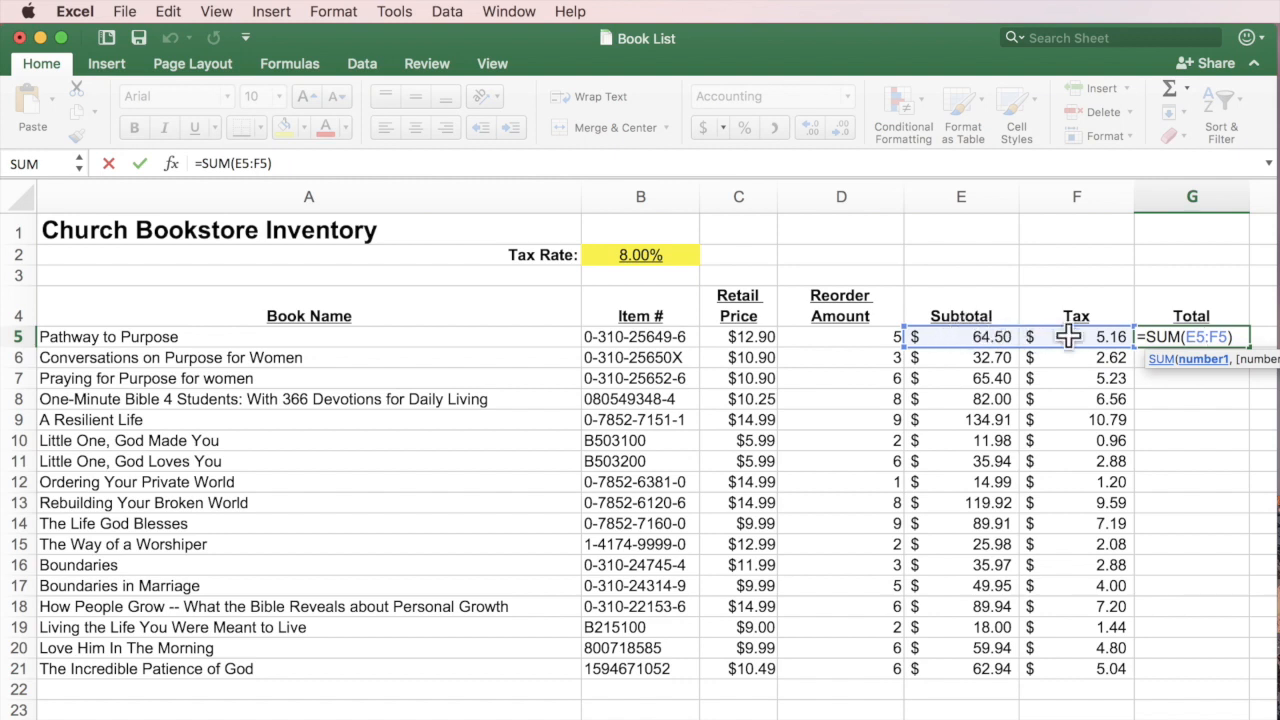
key(Return)
click(1238, 340)
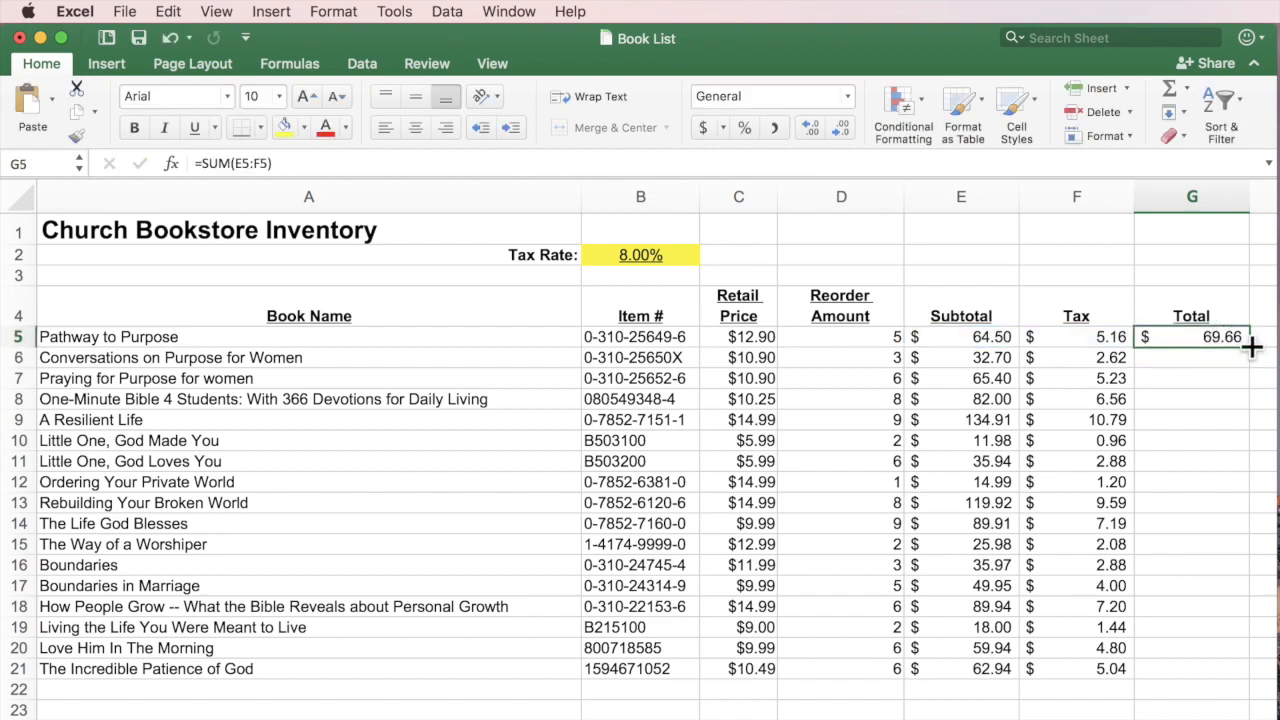
drag(1250, 345, 1249, 686)
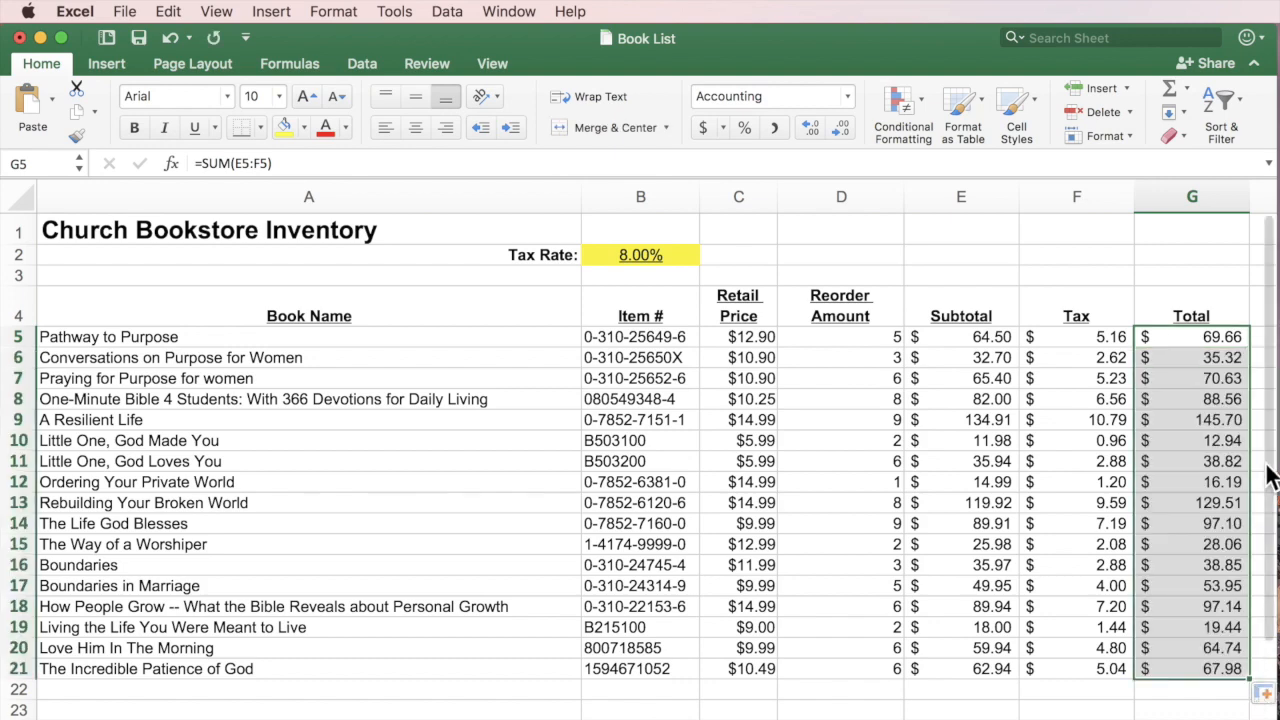
Verify the G6, G7 and G8 Totals each sum their own row's Subtotal and Tax.
double_click(1211, 357)
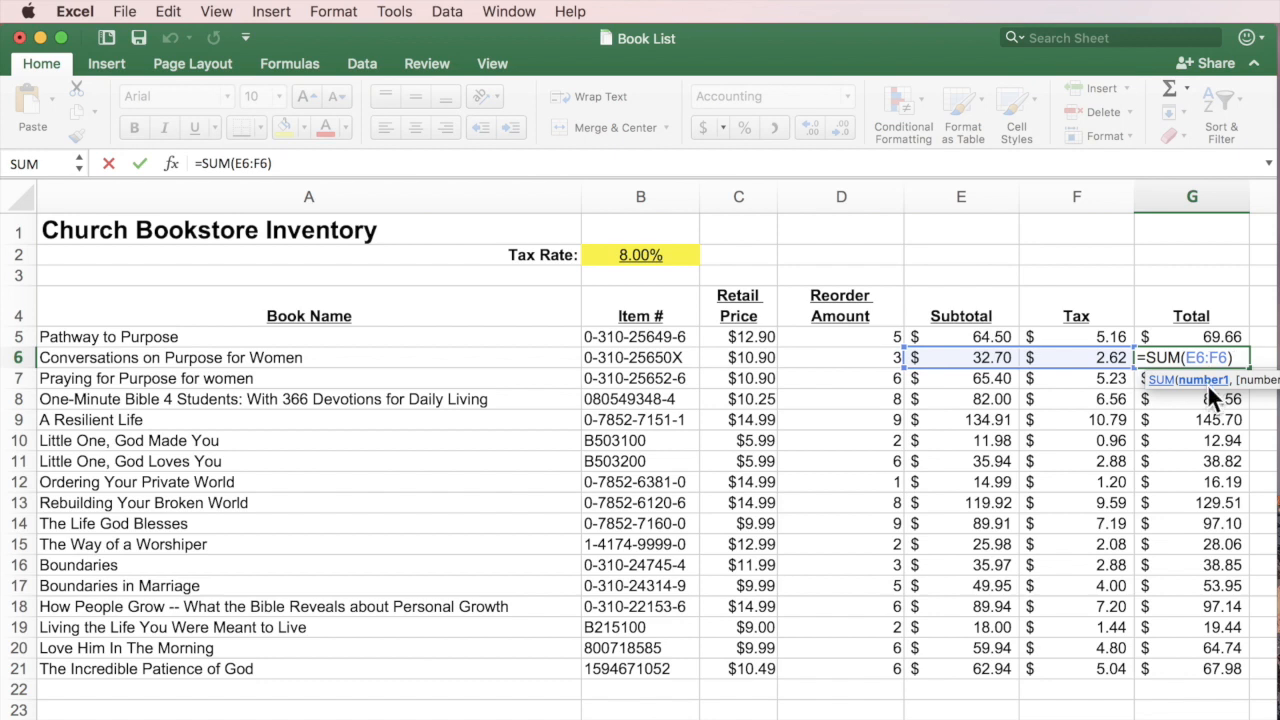
click(1138, 376)
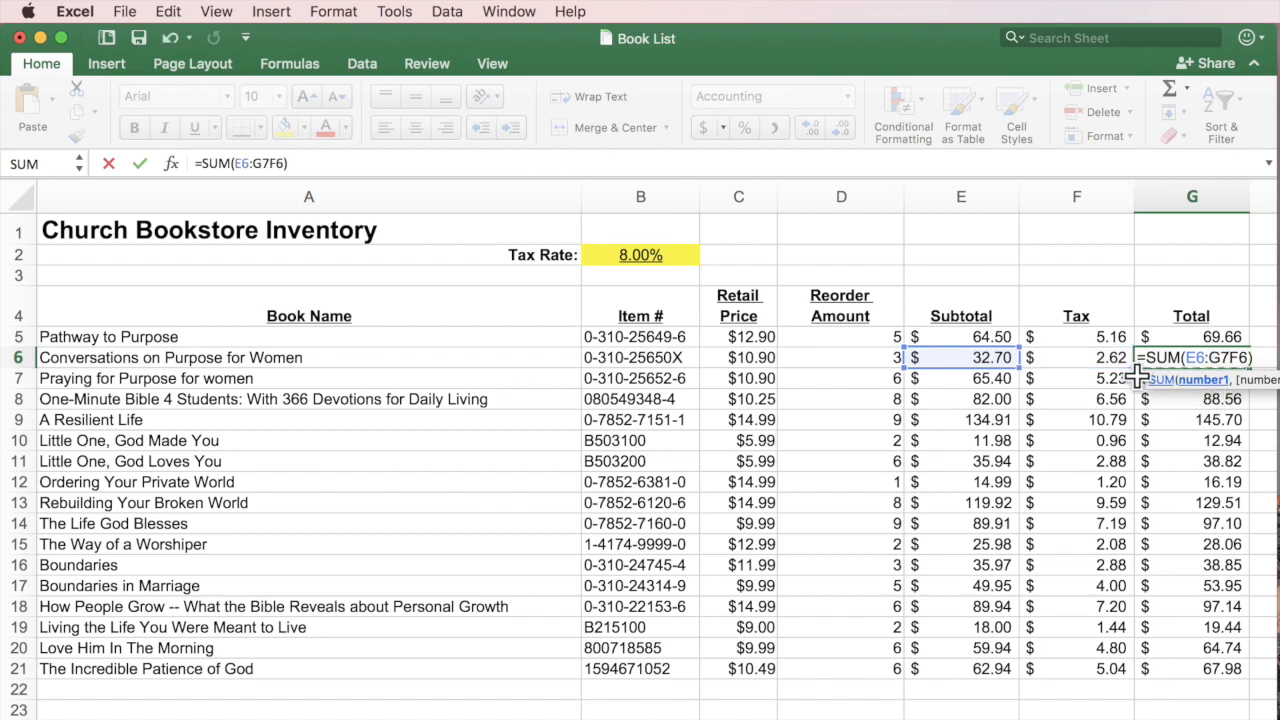
key(BackSpace)
key(BackSpace)
key(Return)
double_click(1240, 376)
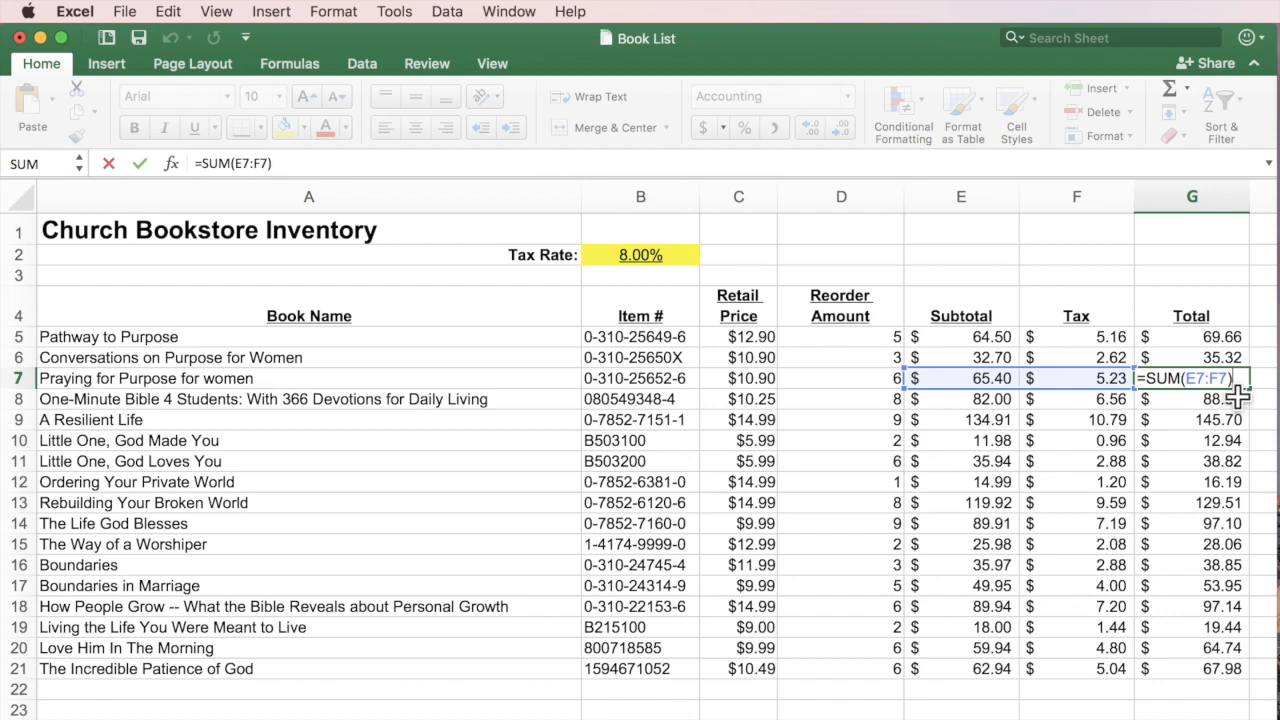
key(Return)
double_click(1238, 398)
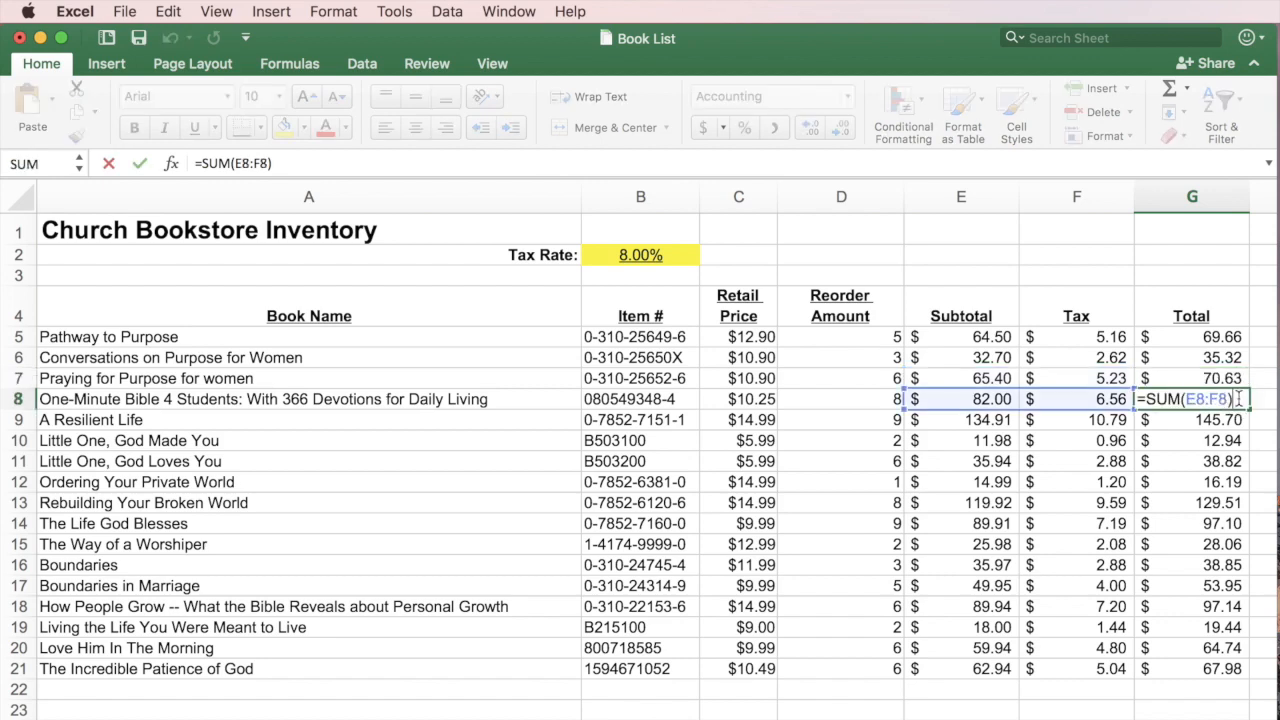
key(Escape)
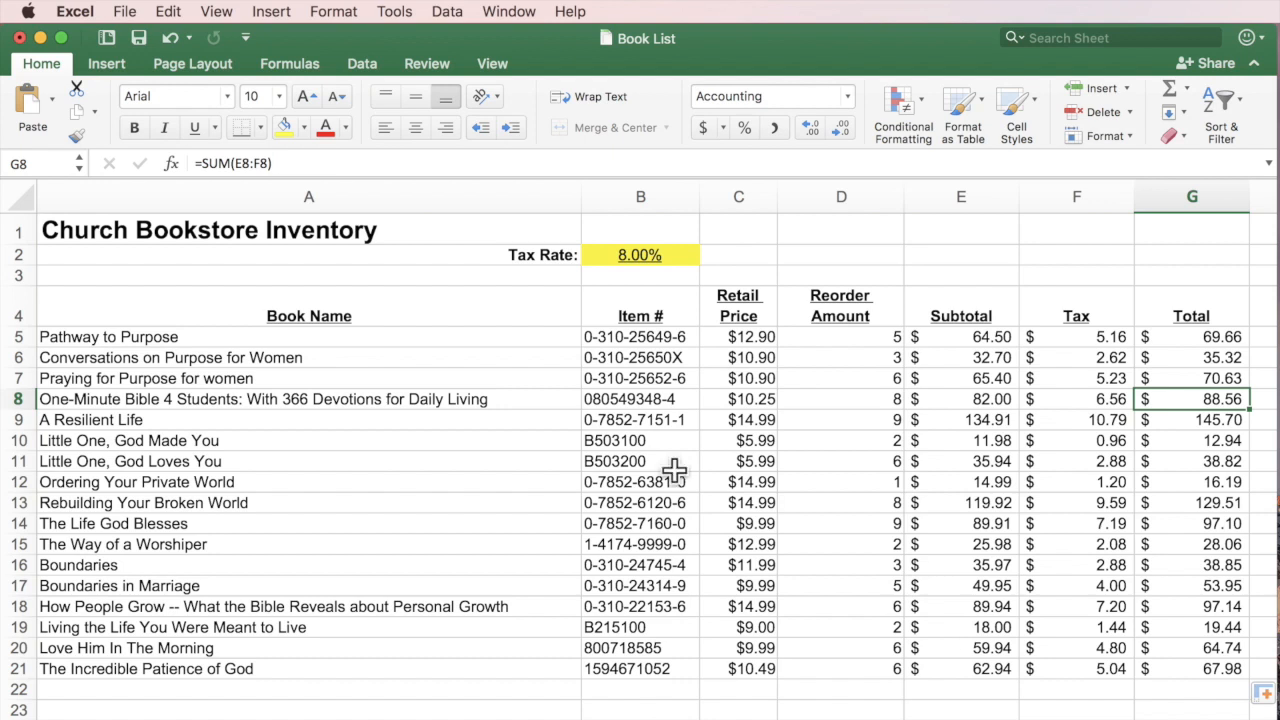
click(648, 255)
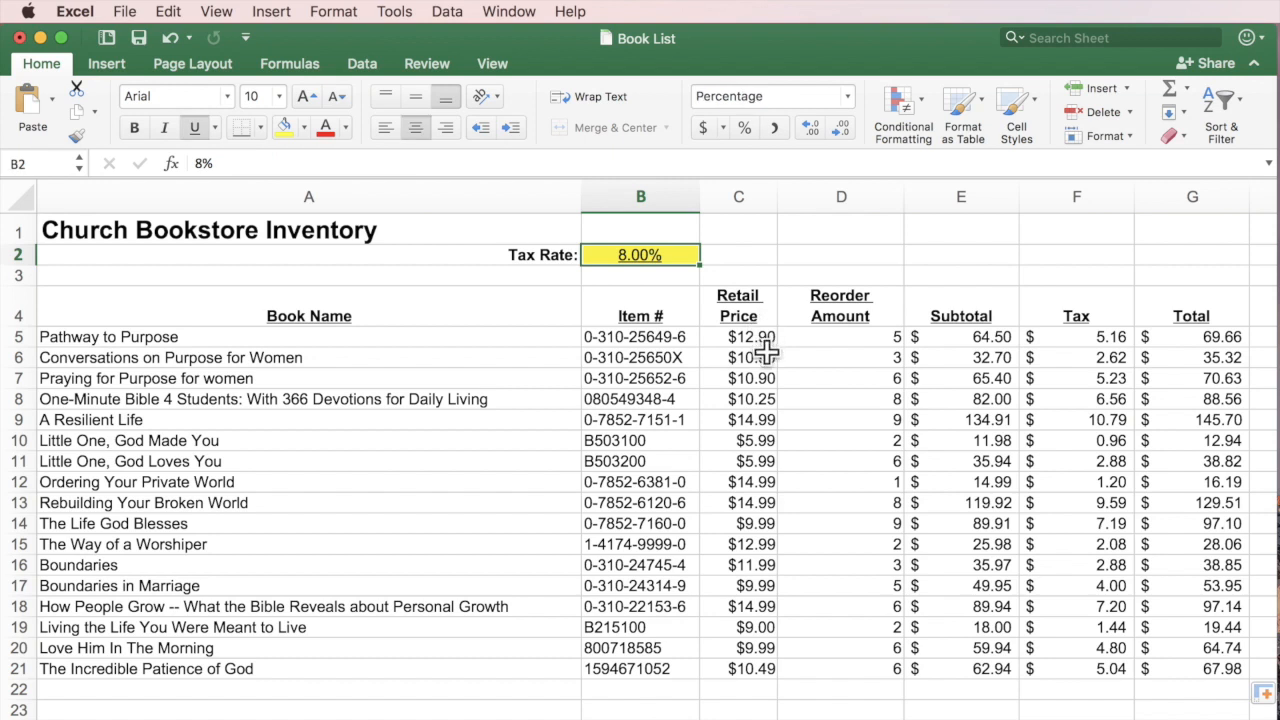
Change the Tax Rate to 5%, then settle on 4.00%.
text(5)
key(Return)
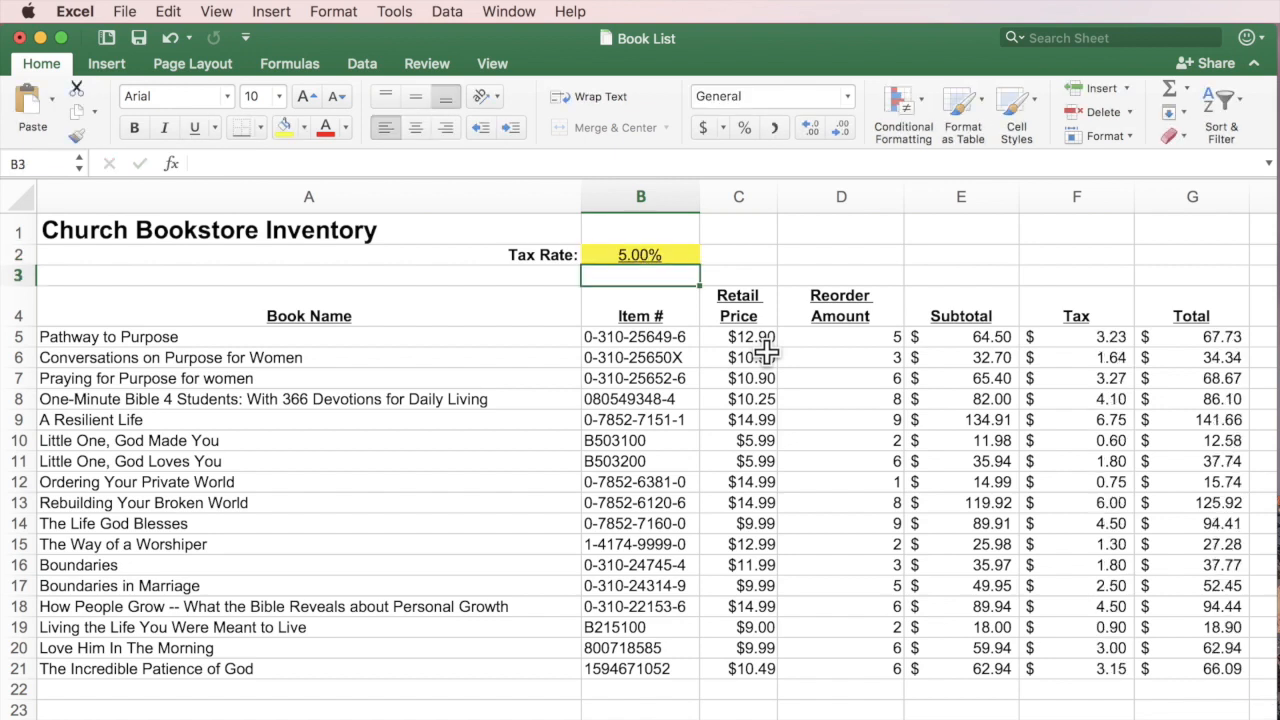
click(658, 254)
text(4)
key(Return)
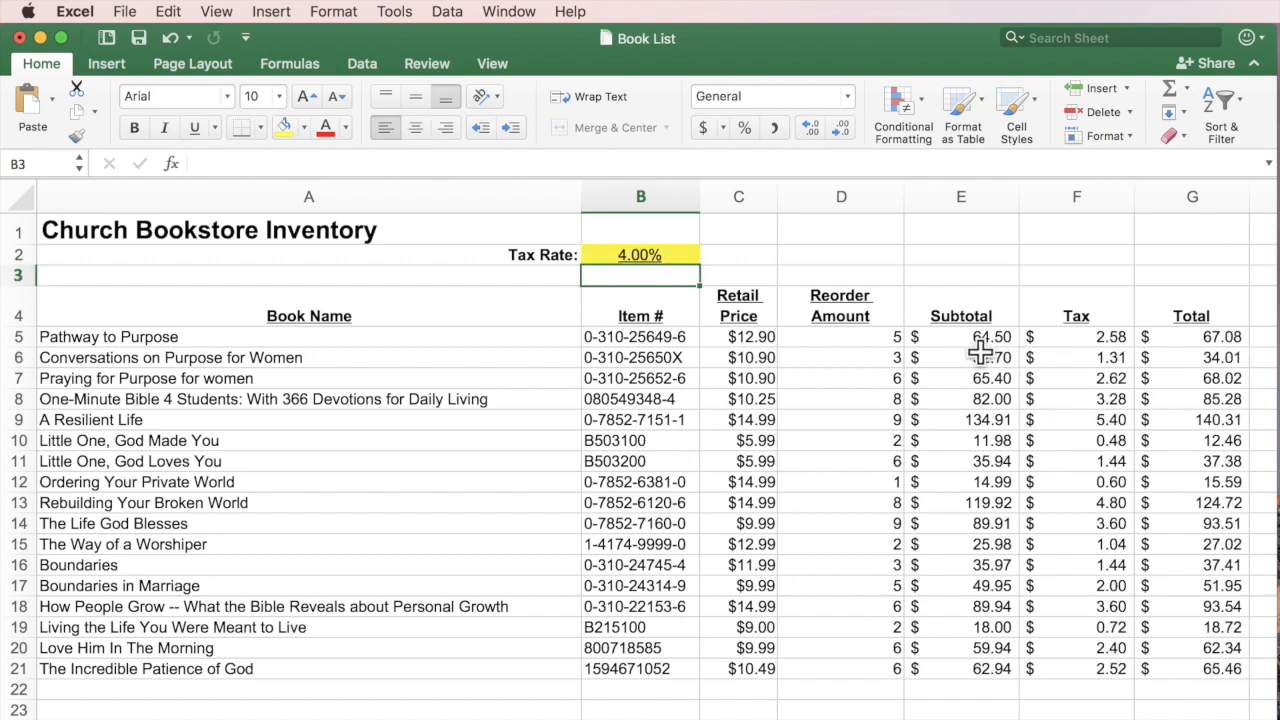
Raise Pathway to Purpose's Reorder Amount to 10.
click(862, 337)
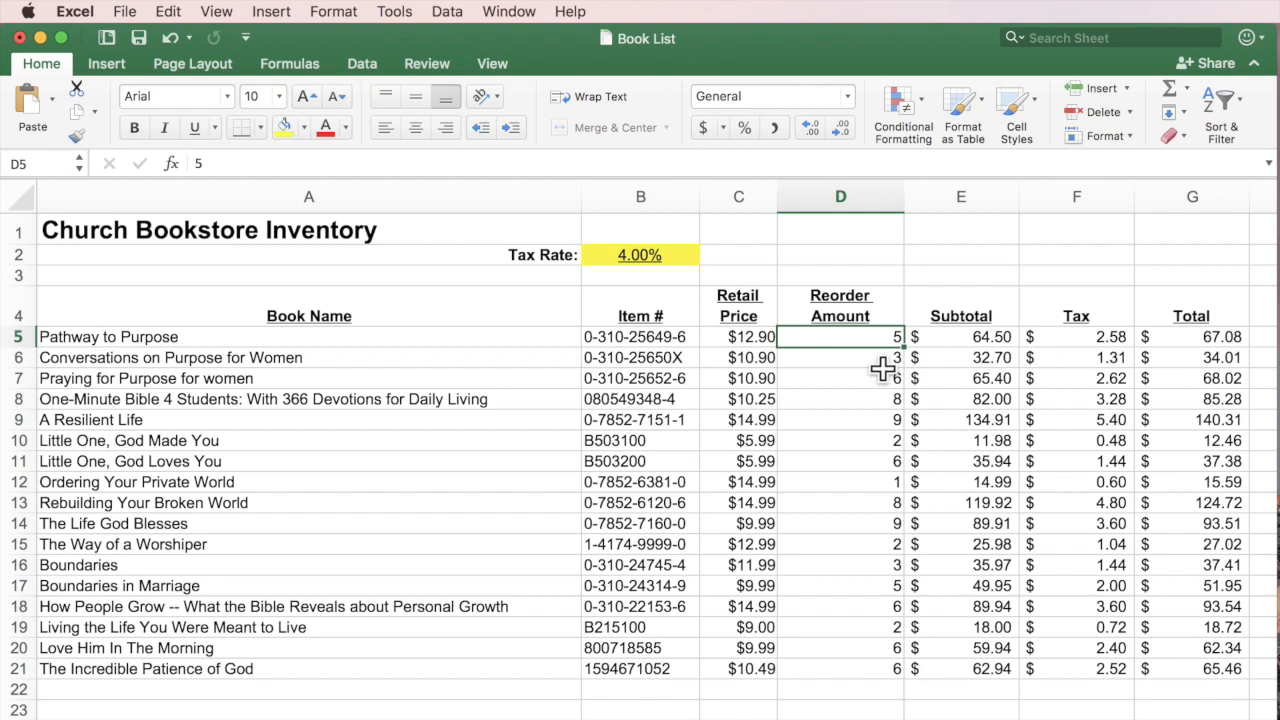
text(10)
key(Return)
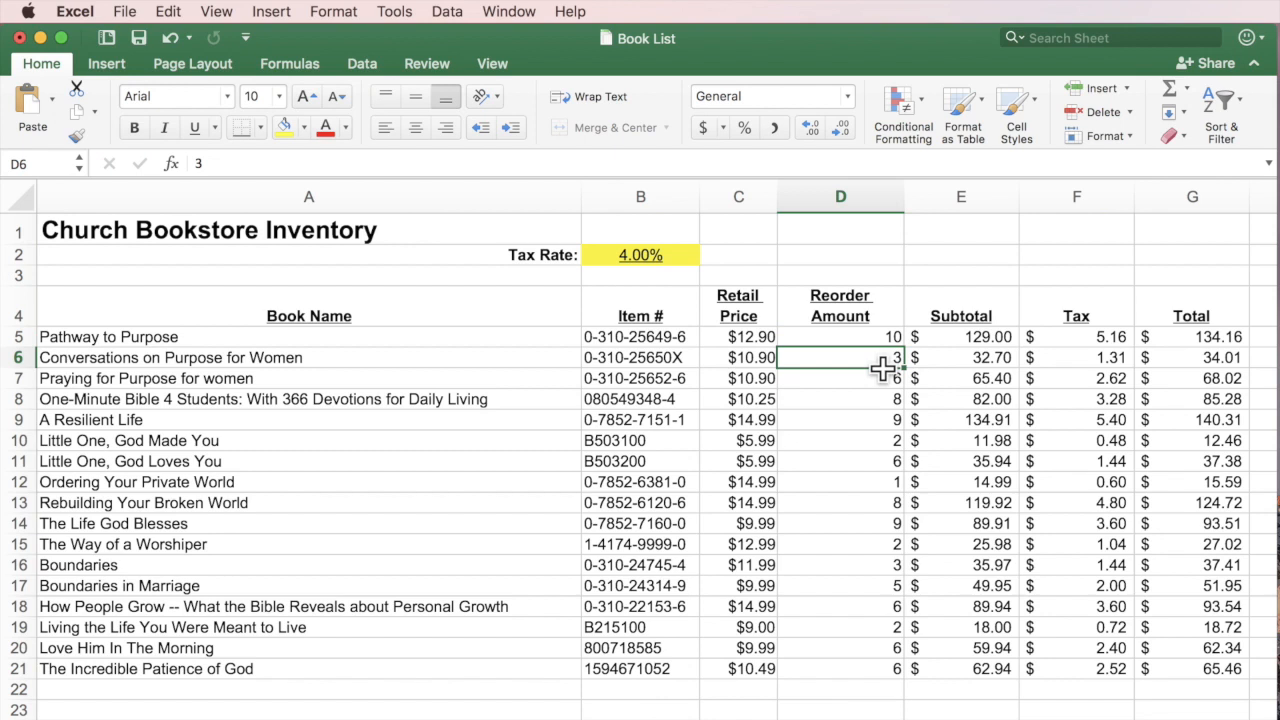
click(251, 691)
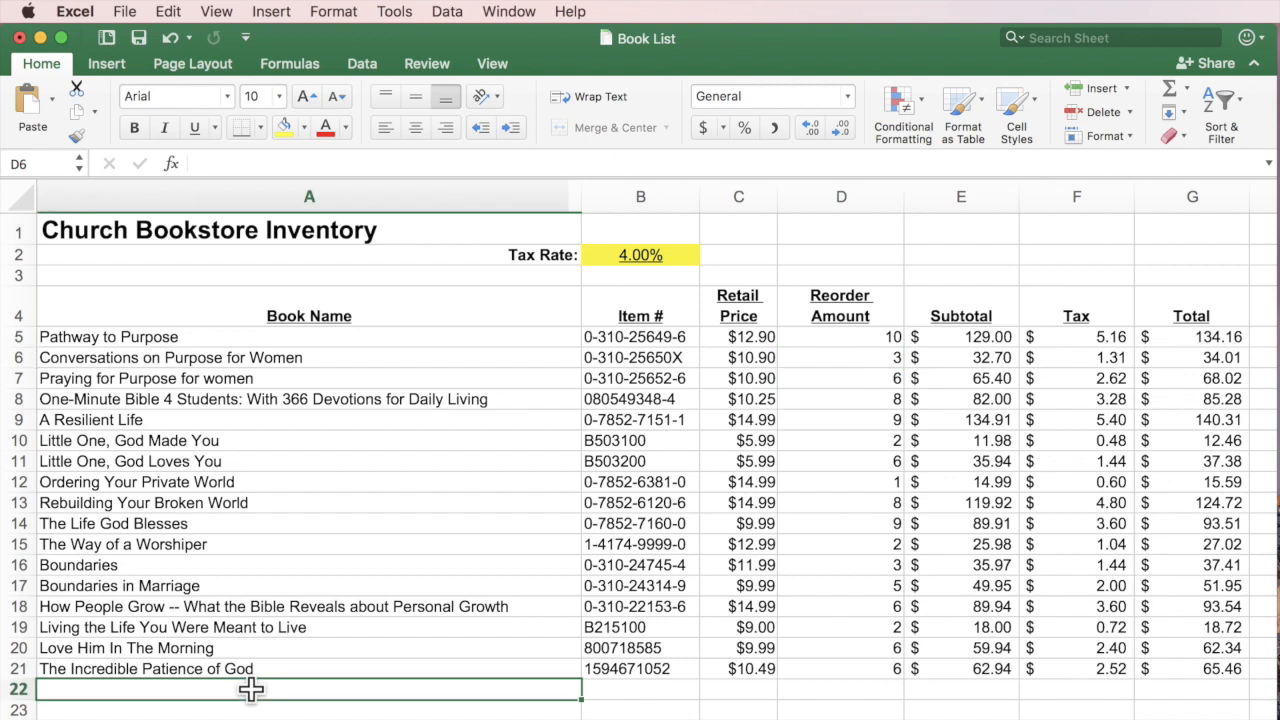
Label A22 'Total' and AutoSum Retail Price in C22 as =SUM(C5:C21), $191.33.
text(Total)
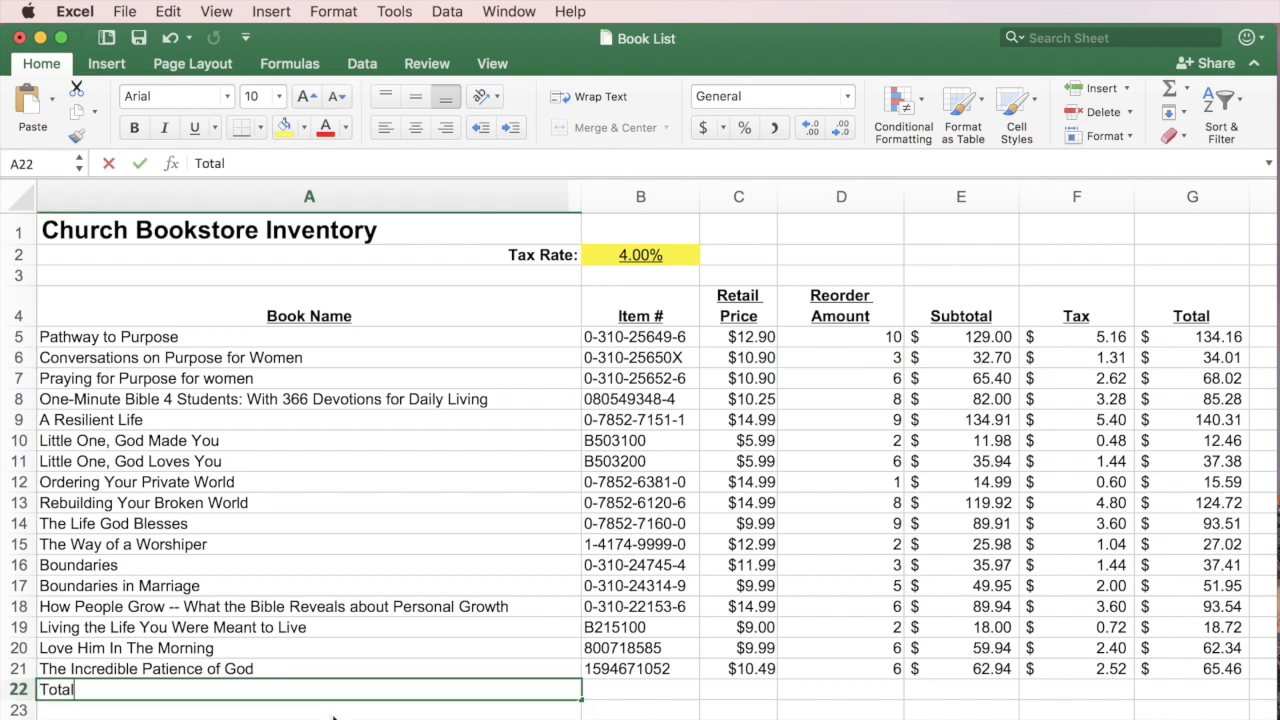
key(Tab)
key(Tab)
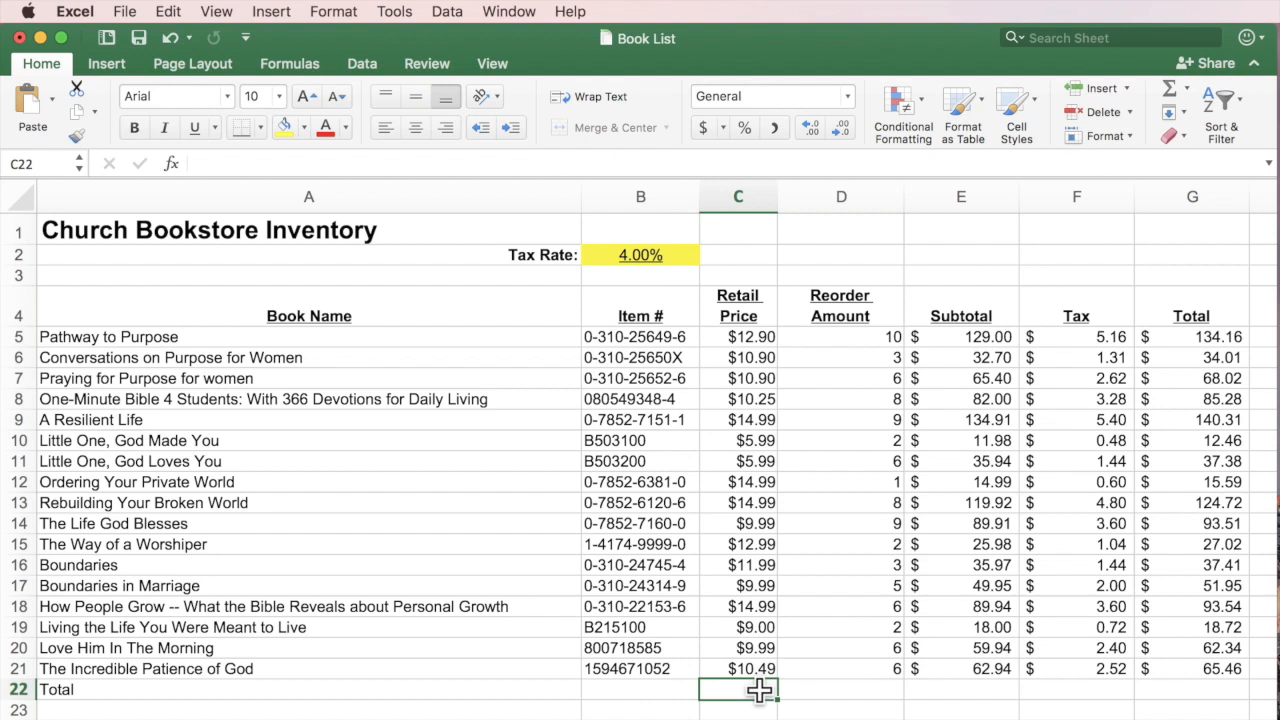
click(1168, 86)
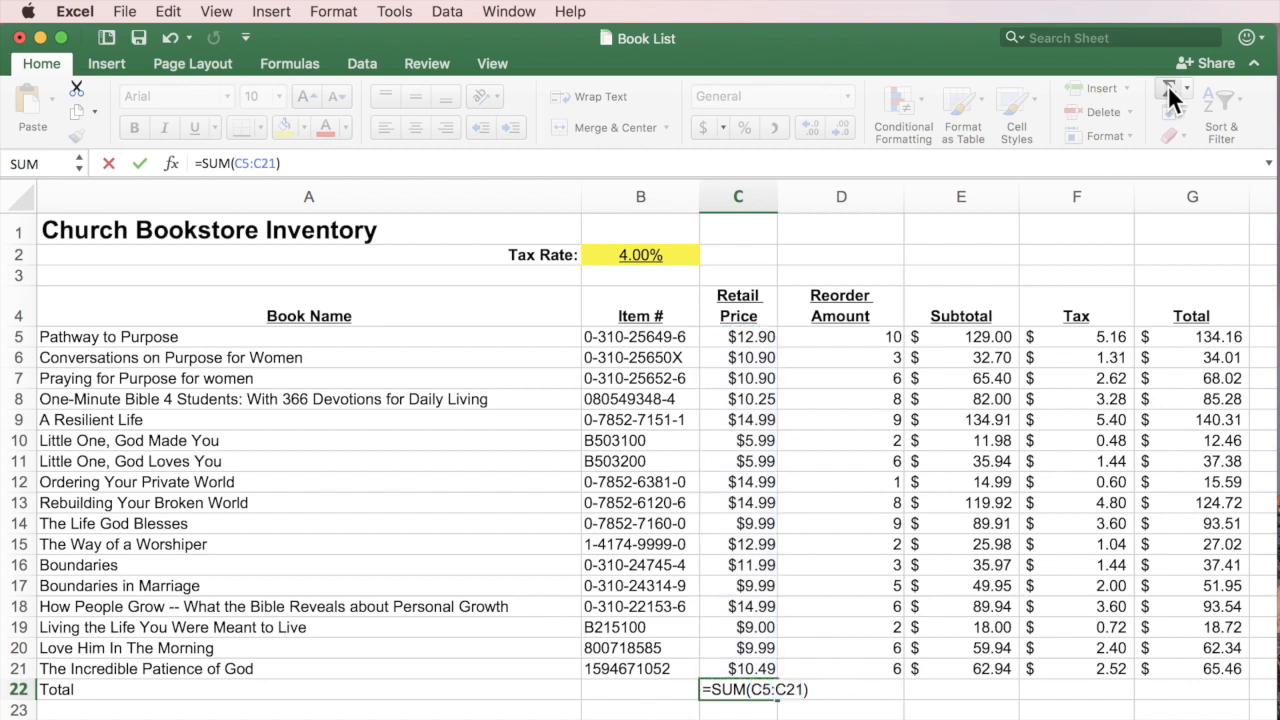
key(Return)
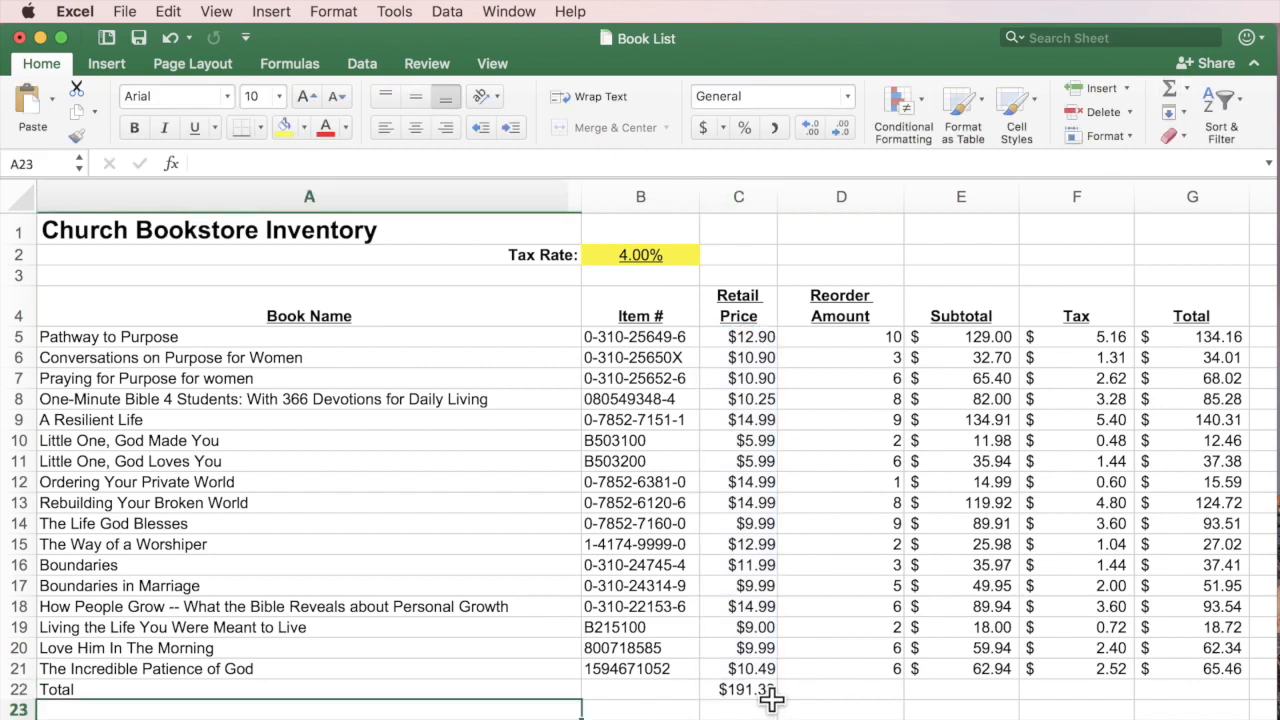
click(850, 689)
click(975, 691)
click(1087, 695)
click(1197, 693)
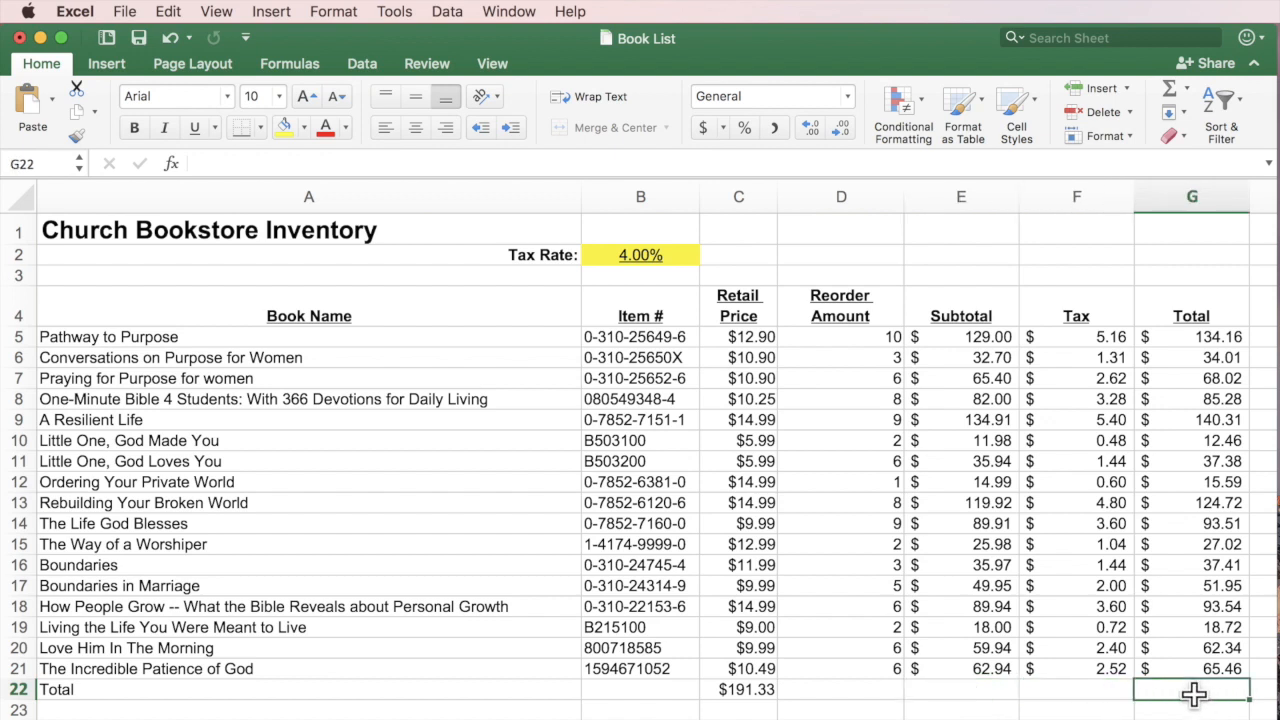
click(748, 689)
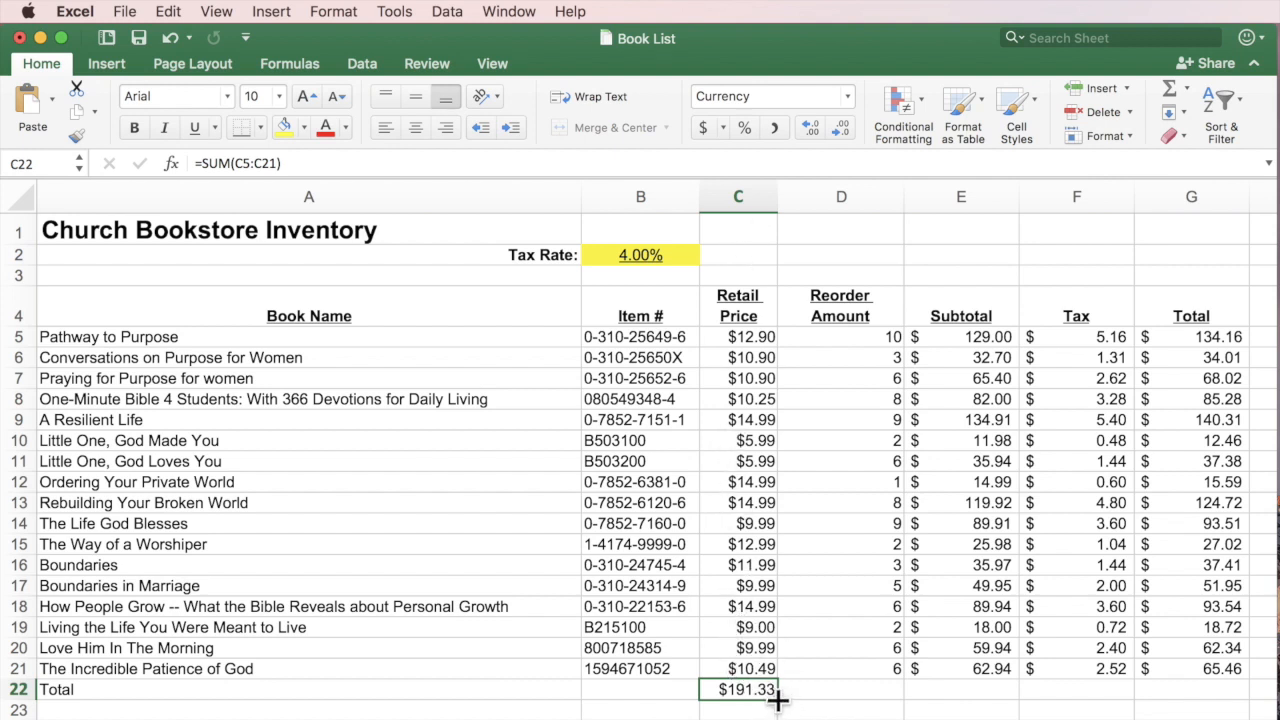
Copy the C22 sum across row 22 through column G.
drag(778, 701, 1210, 696)
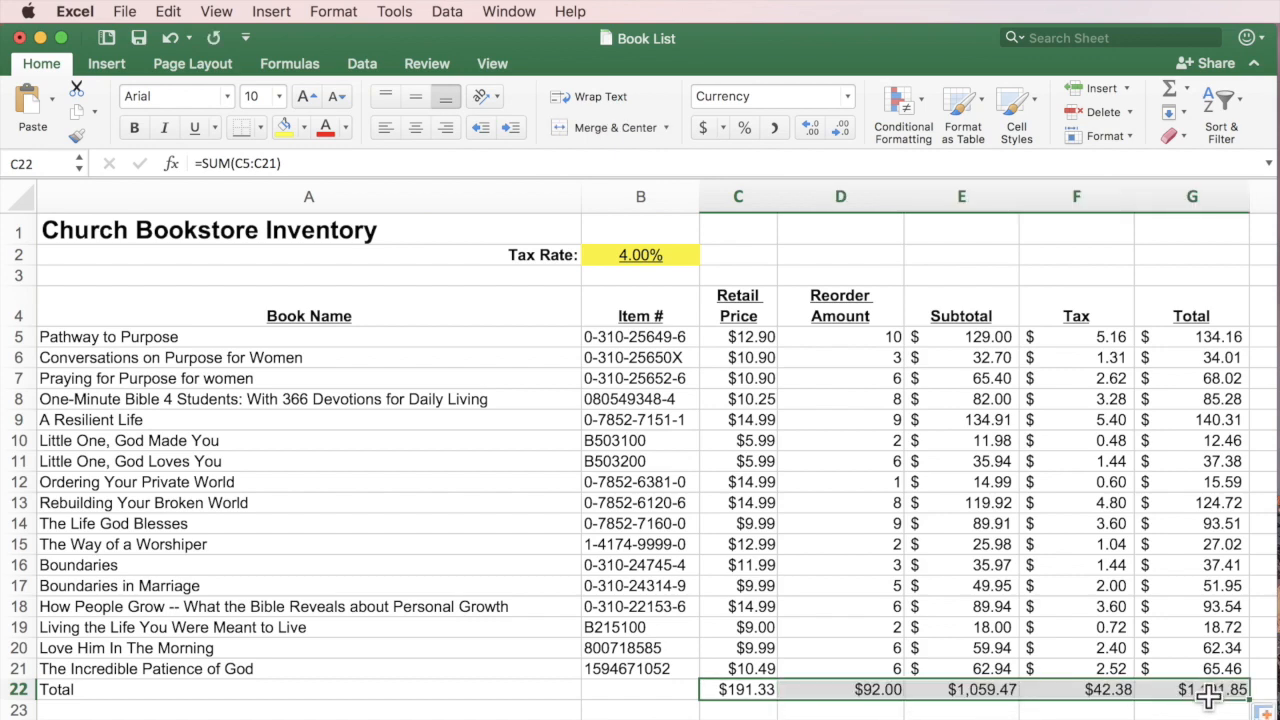
click(1203, 712)
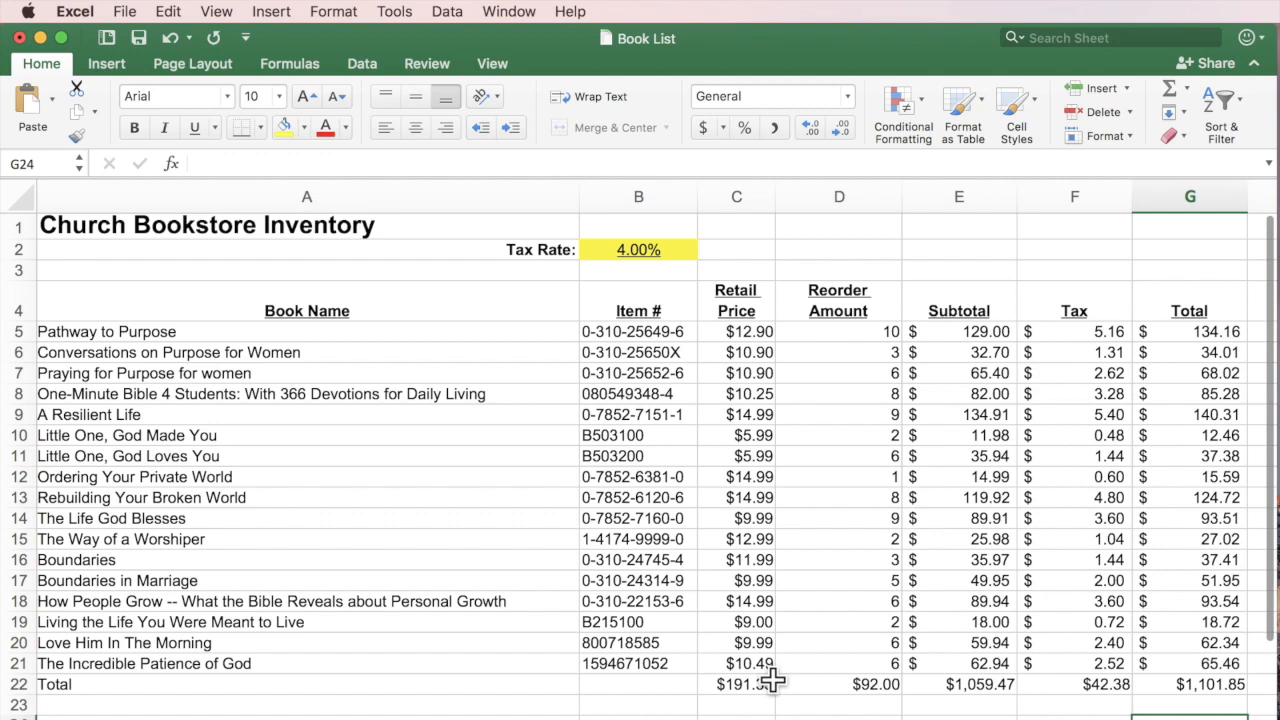
scroll(865, 684, up, 1)
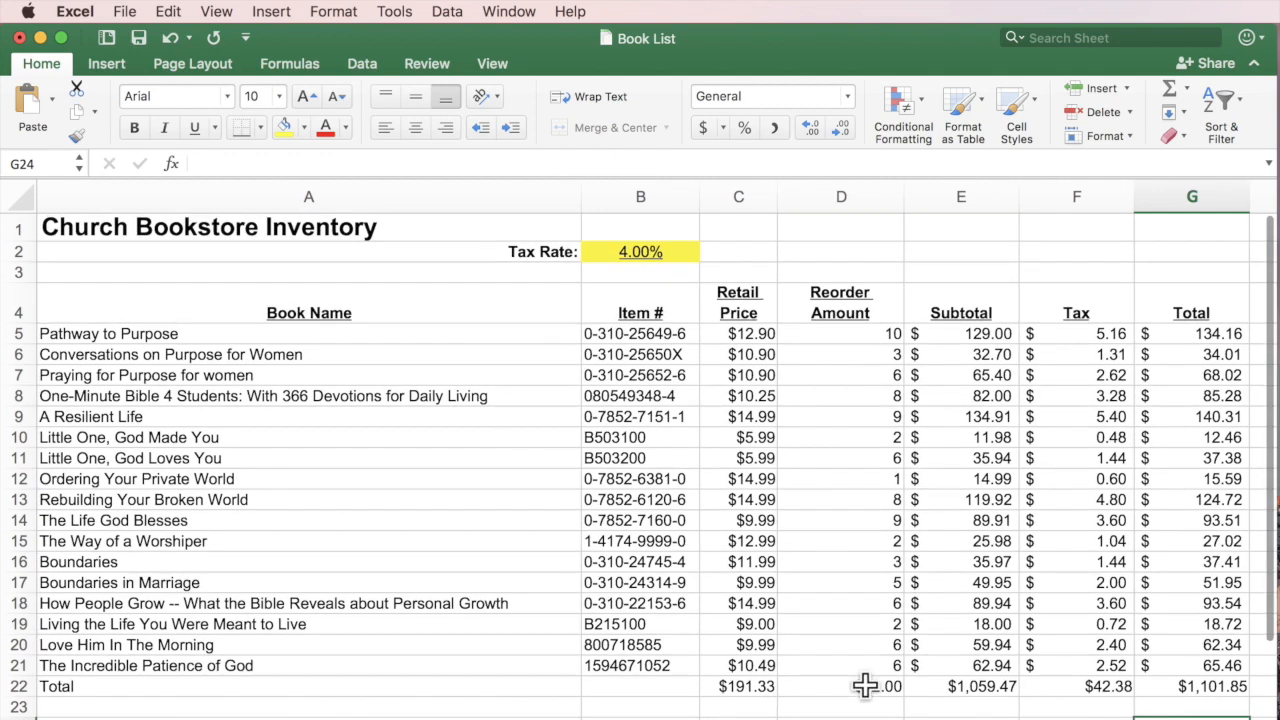
Commit the D22 and E22 SUM formulas, showing $92.00 and $1,059.47.
click(870, 686)
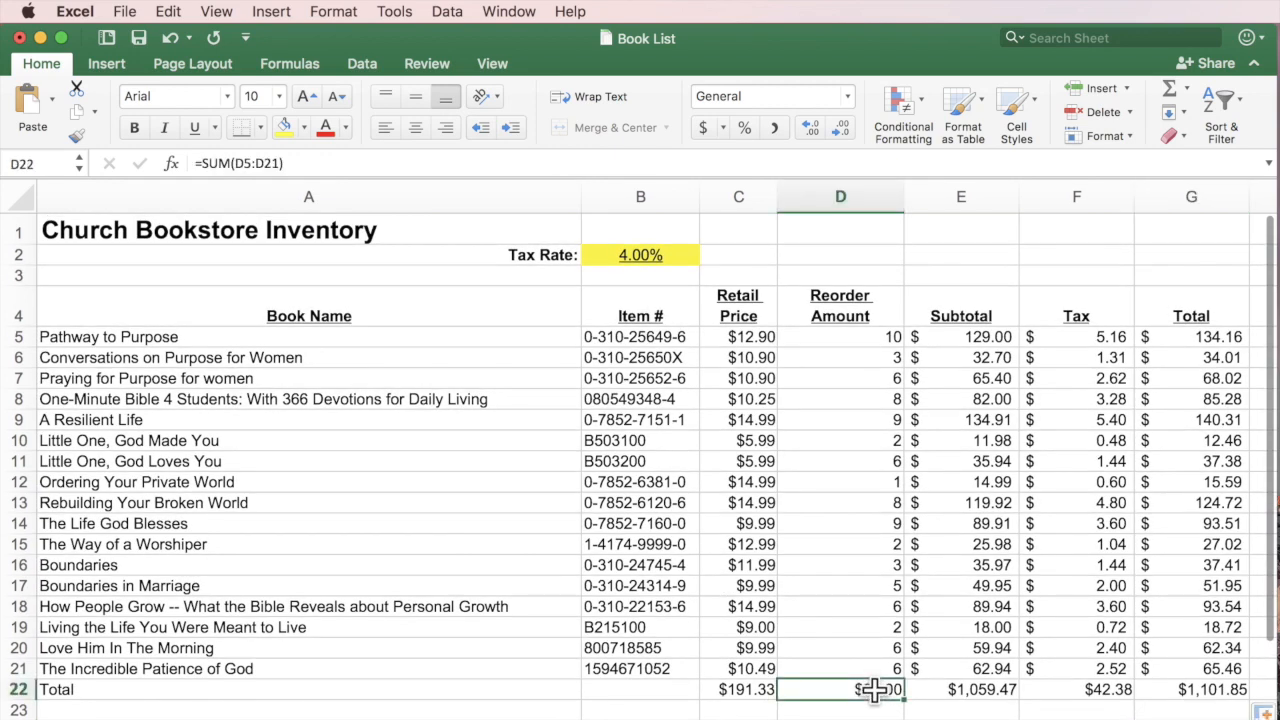
double_click(872, 688)
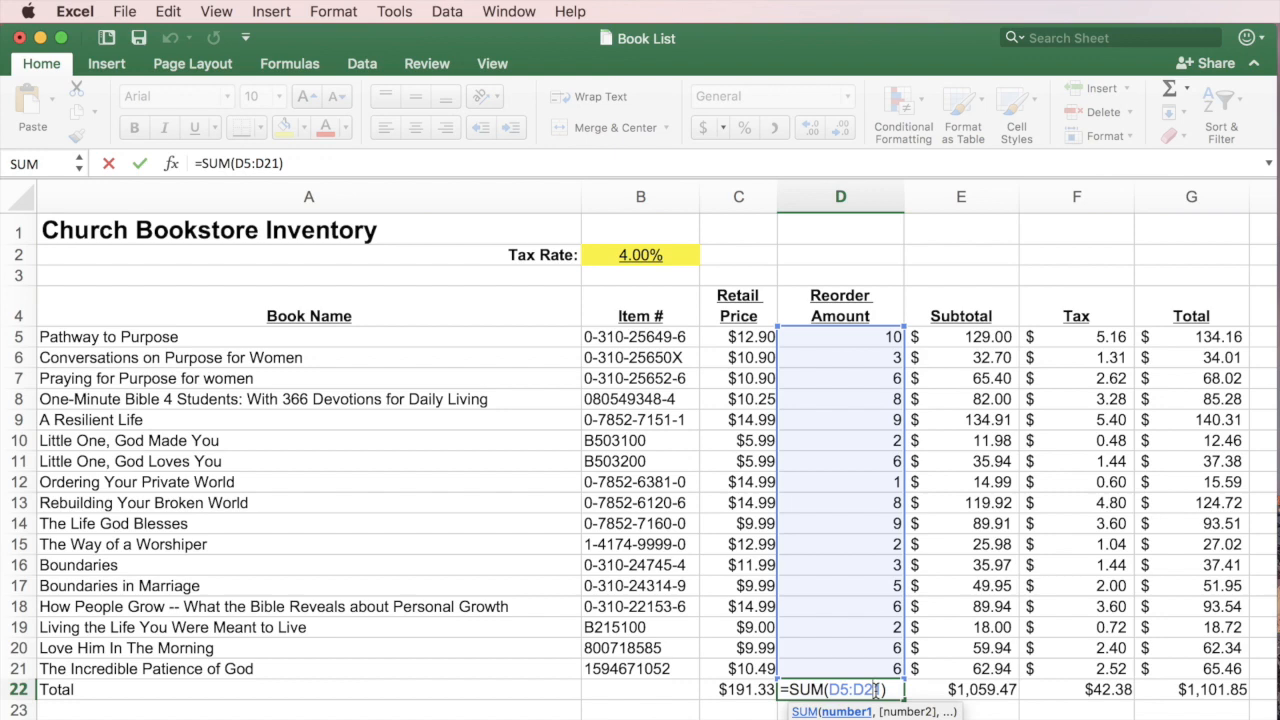
key(Return)
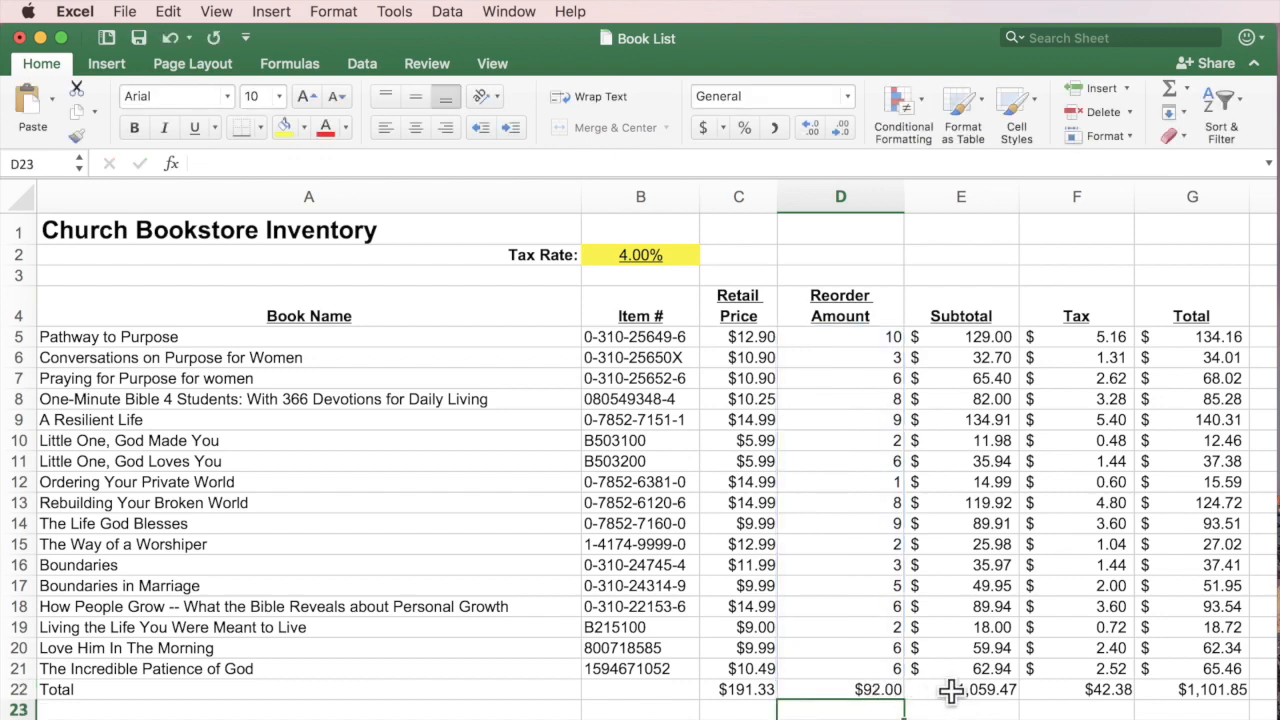
double_click(955, 689)
key(Return)
key(Down)
key(Down)
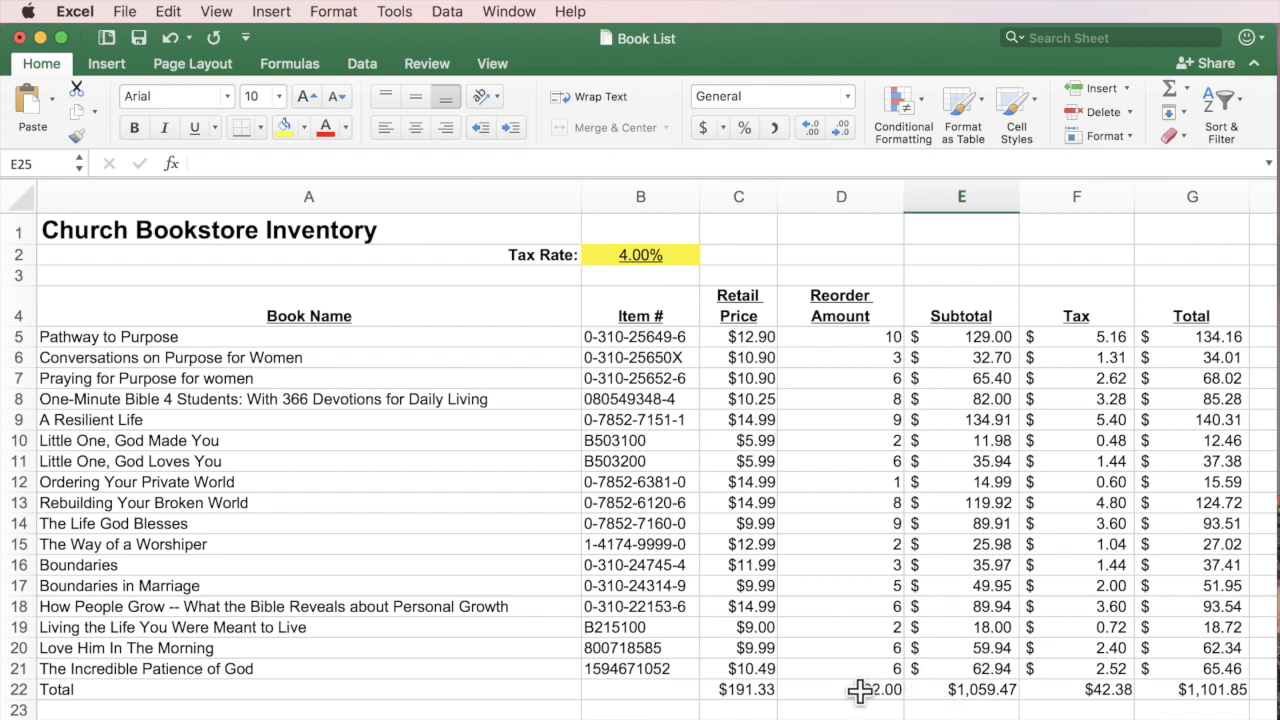
click(742, 690)
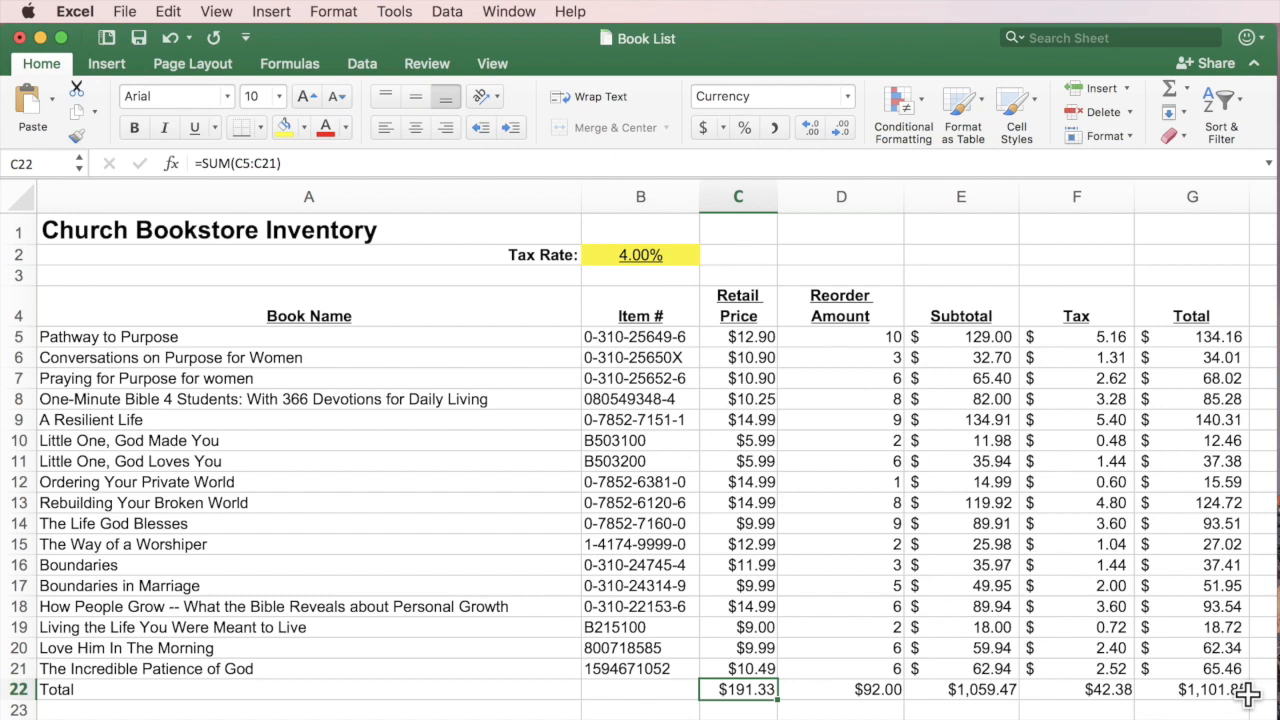
Format the D22 Reorder Amount total as the plain whole number 92.
click(876, 690)
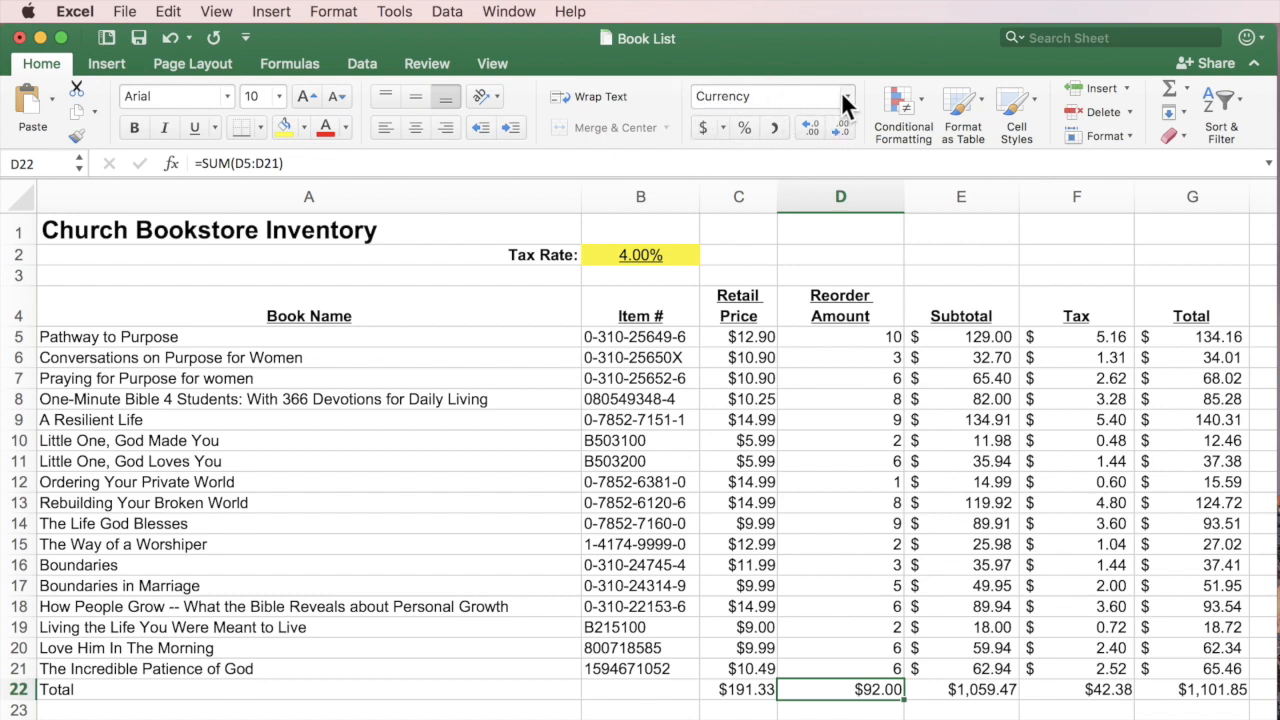
click(703, 127)
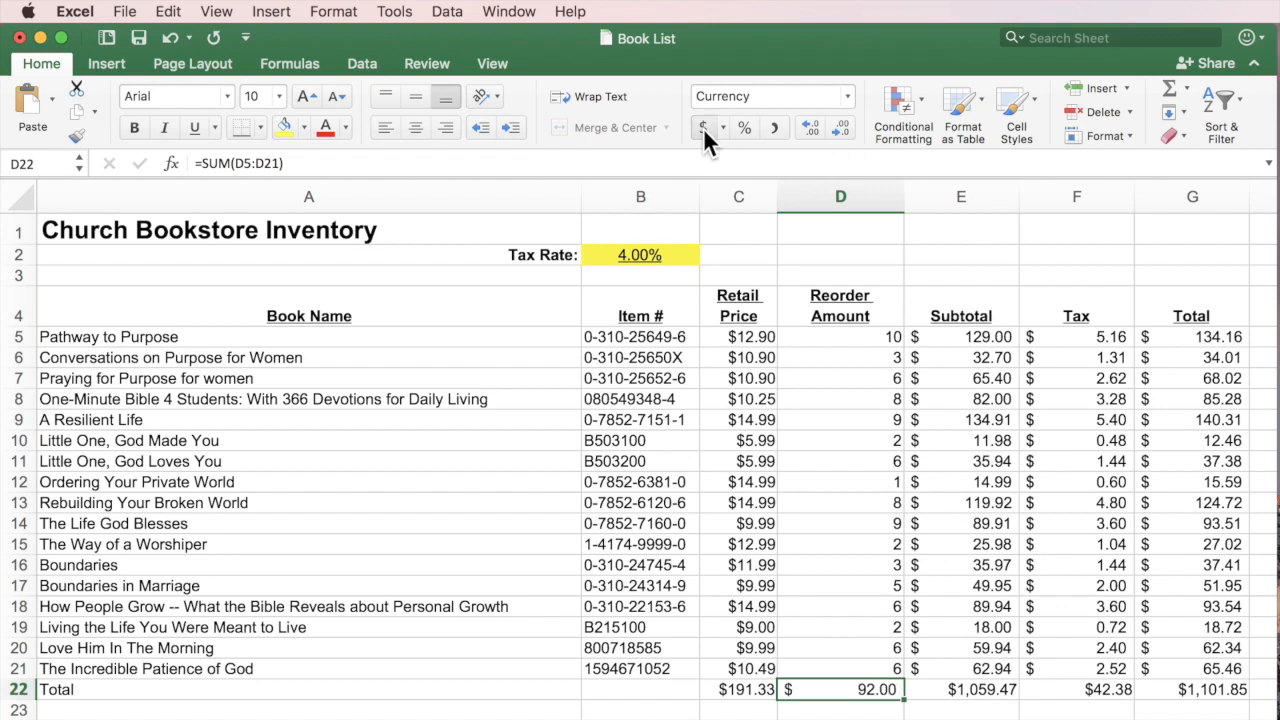
click(741, 127)
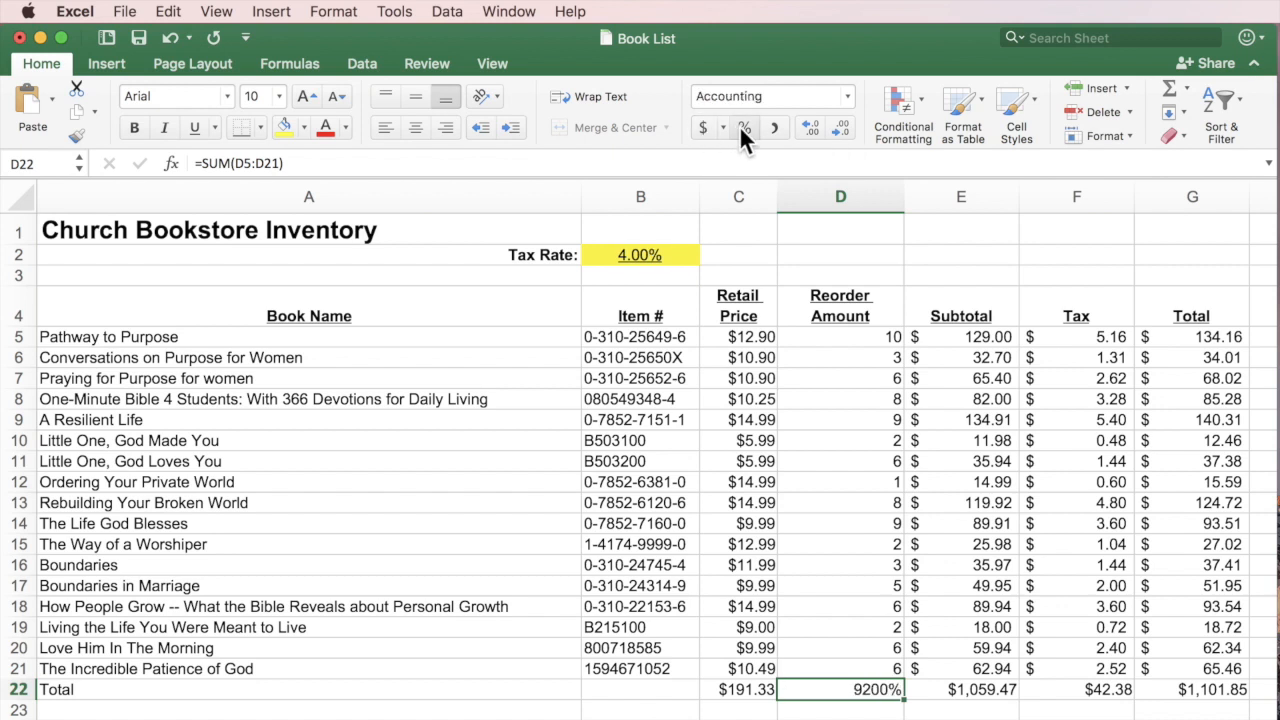
click(773, 128)
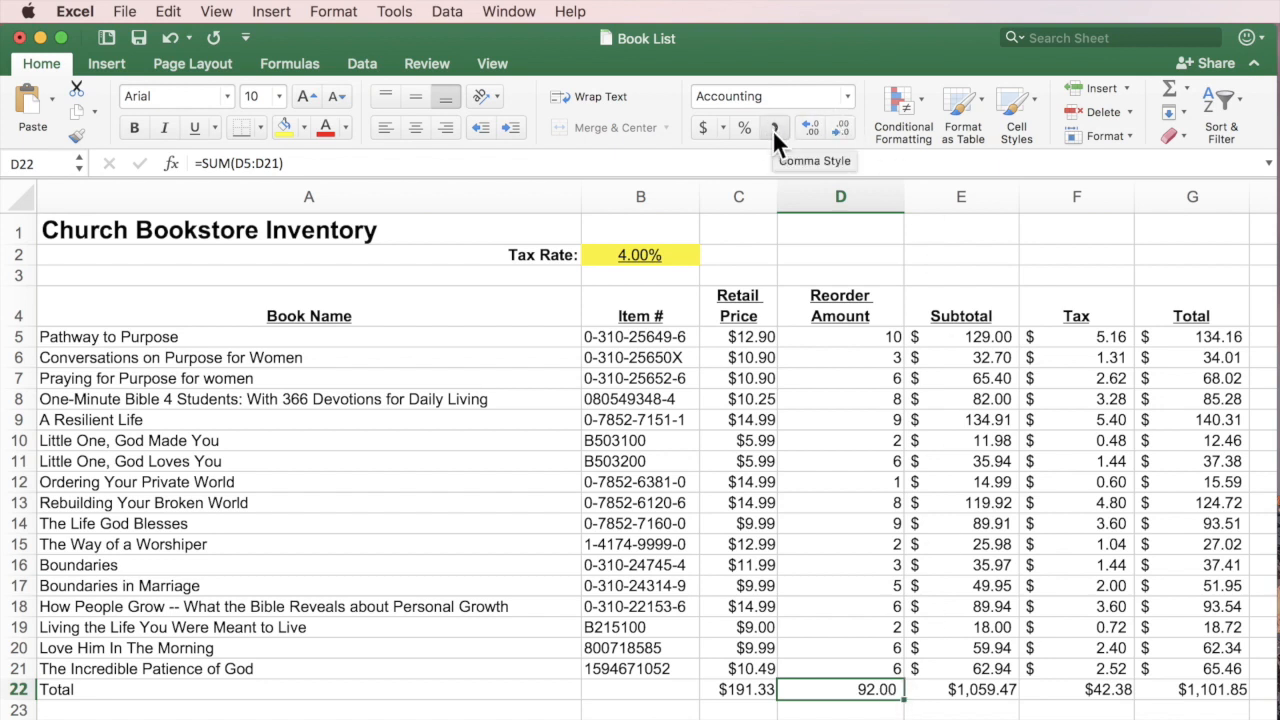
click(843, 127)
click(843, 127)
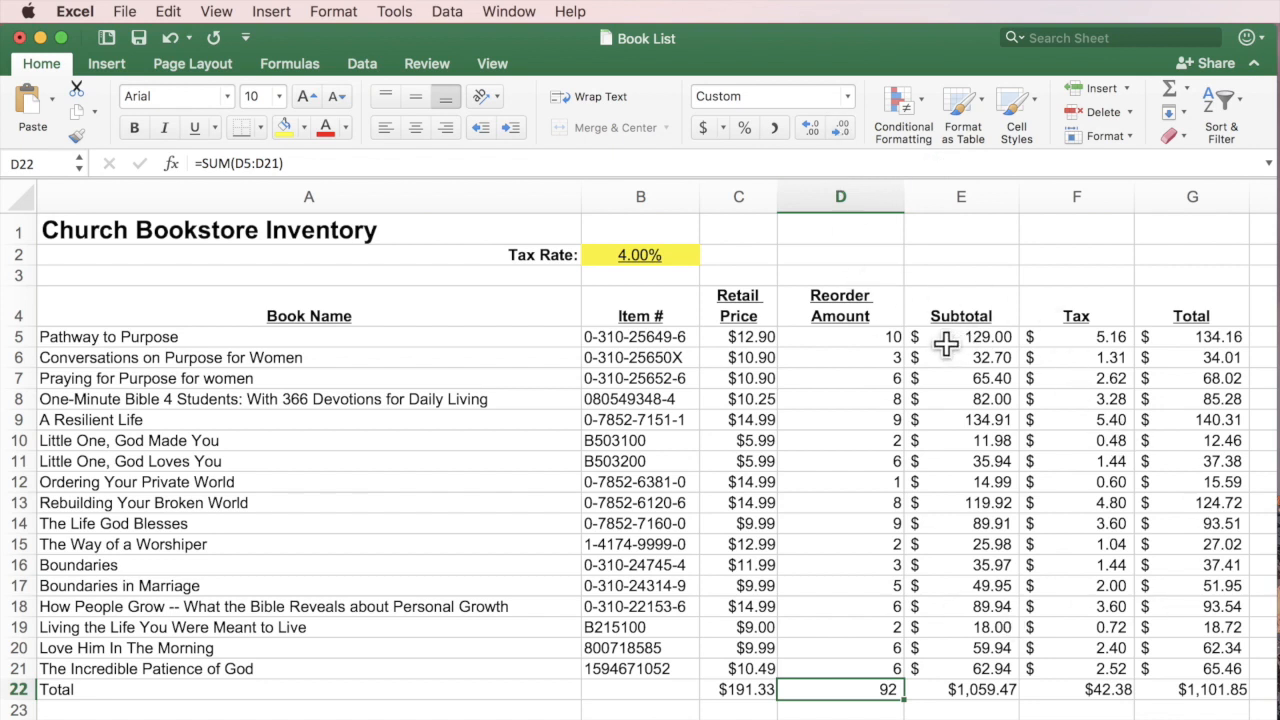
drag(951, 337, 1187, 689)
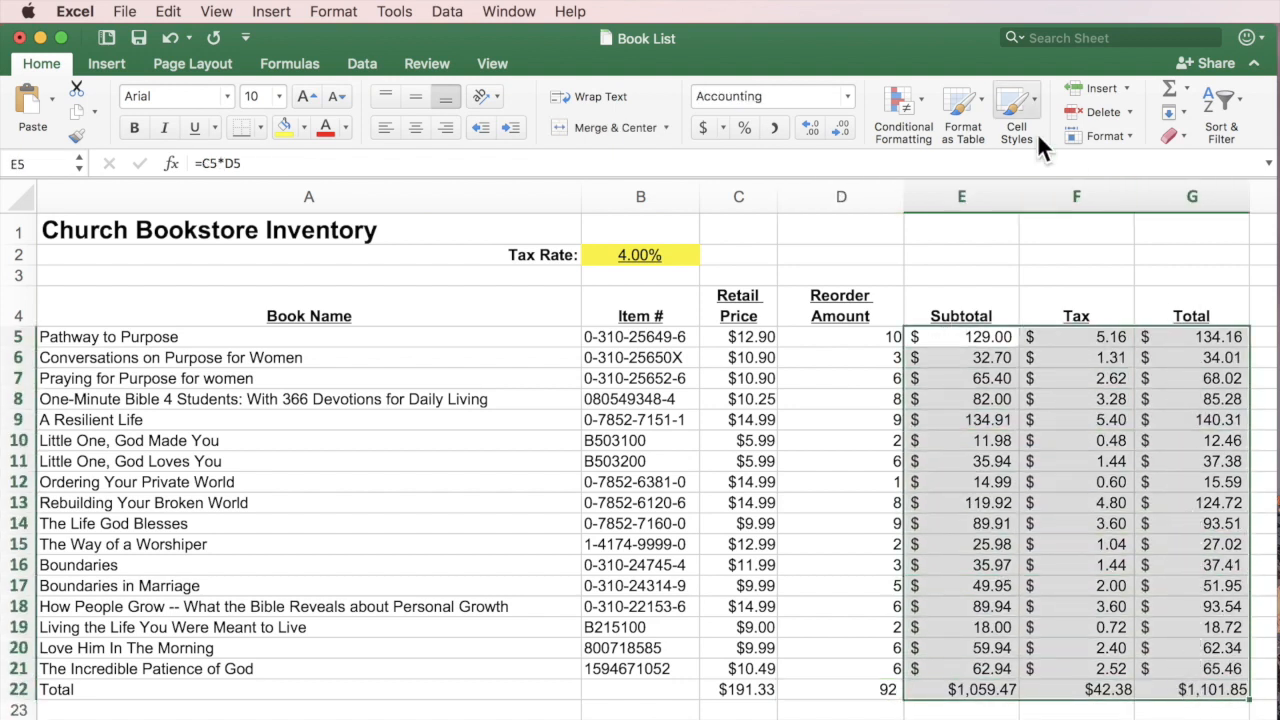
Apply Currency format to E5:G22 so figures read like $129.00 and $5.16.
click(710, 138)
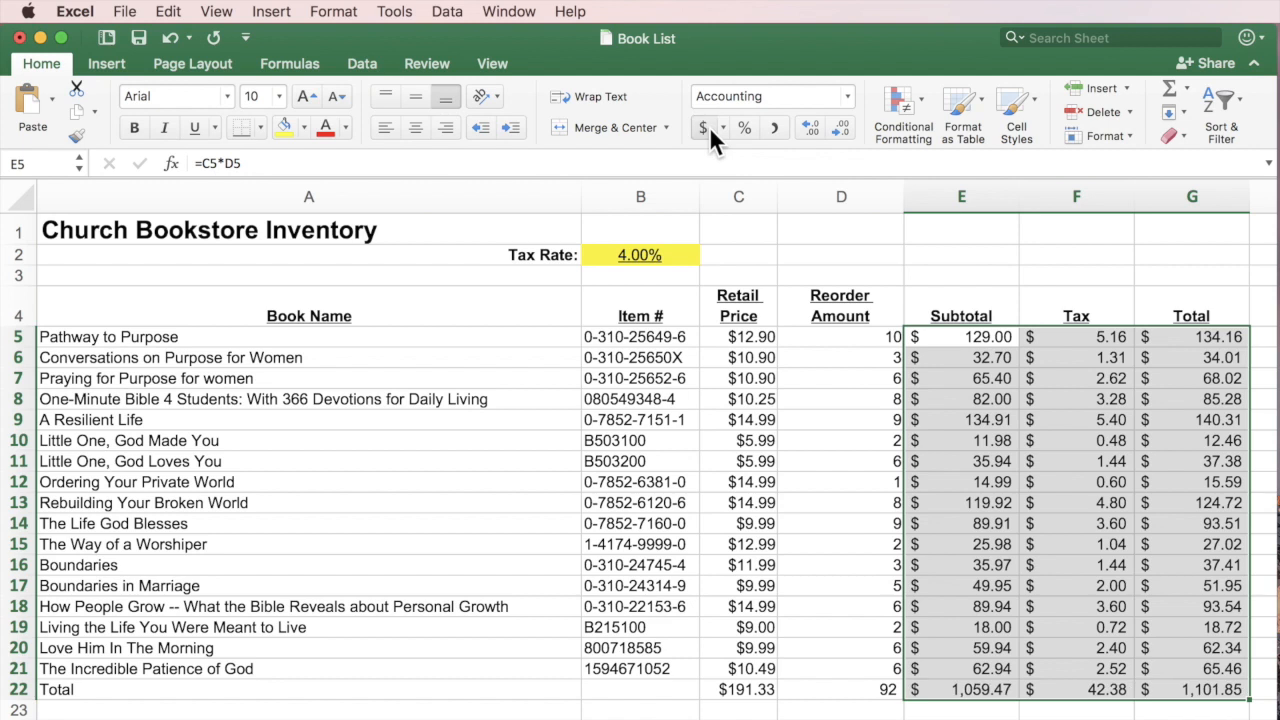
click(723, 128)
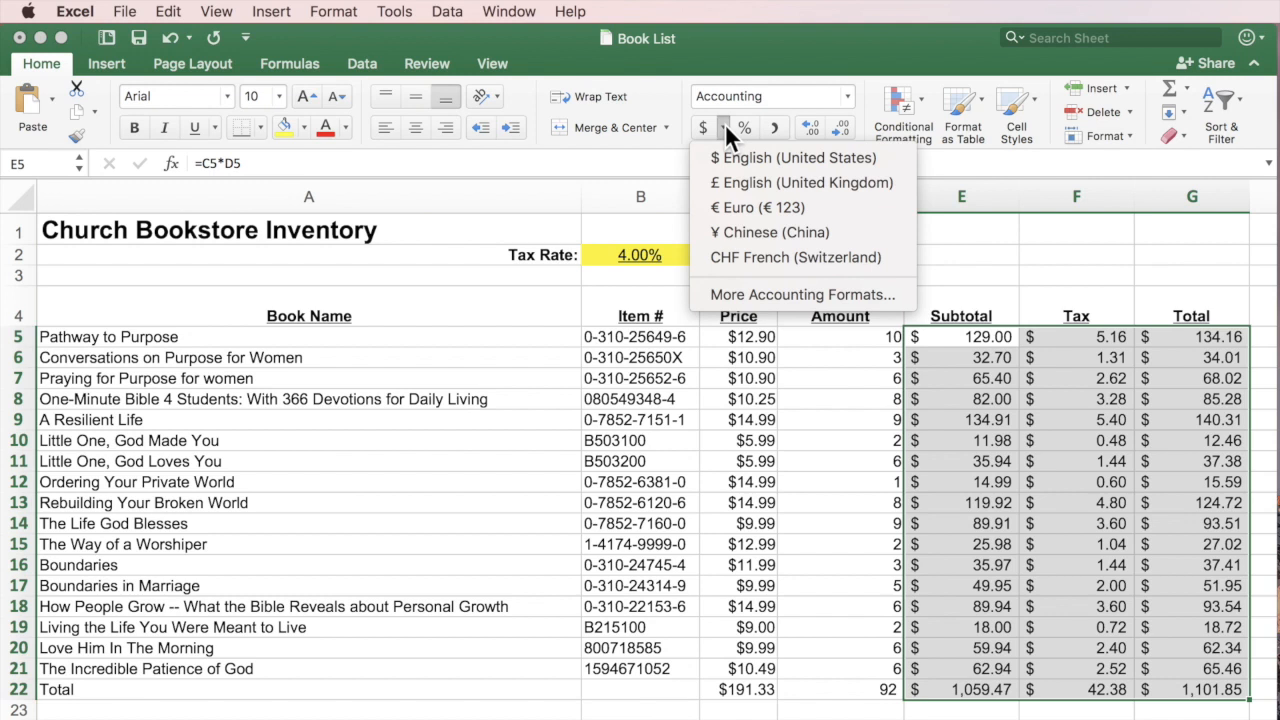
click(725, 123)
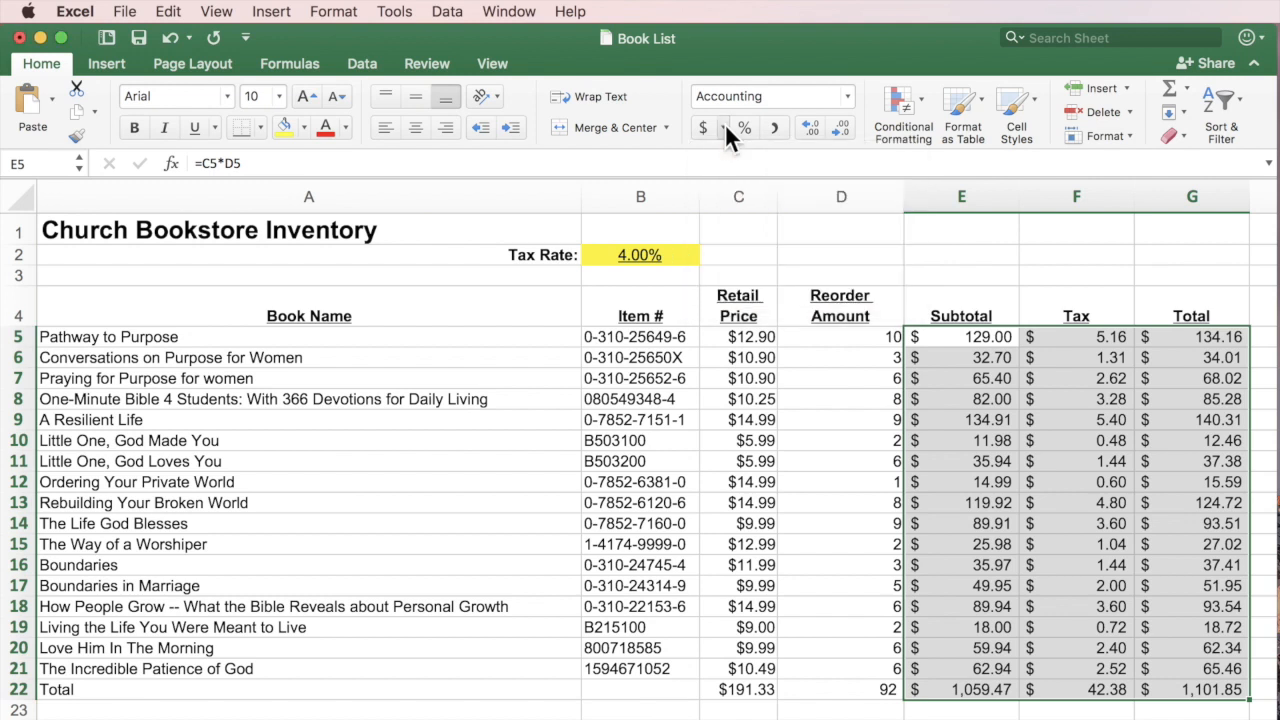
click(847, 96)
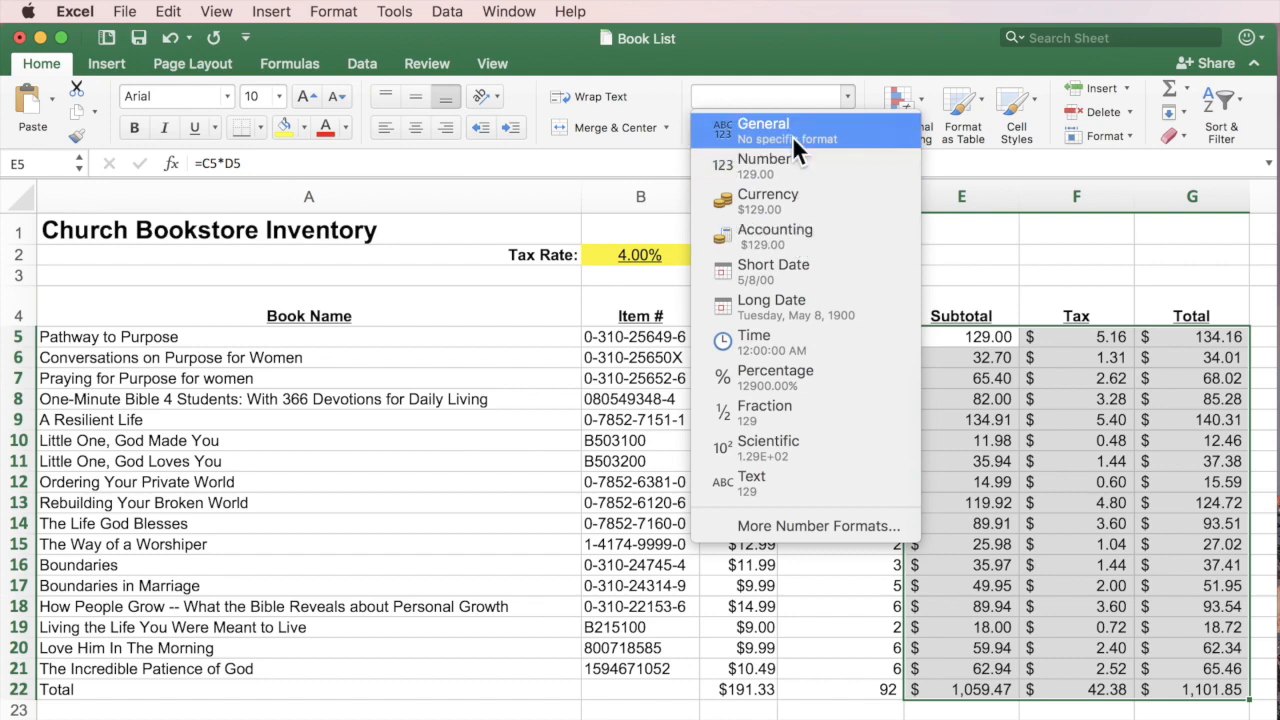
click(797, 201)
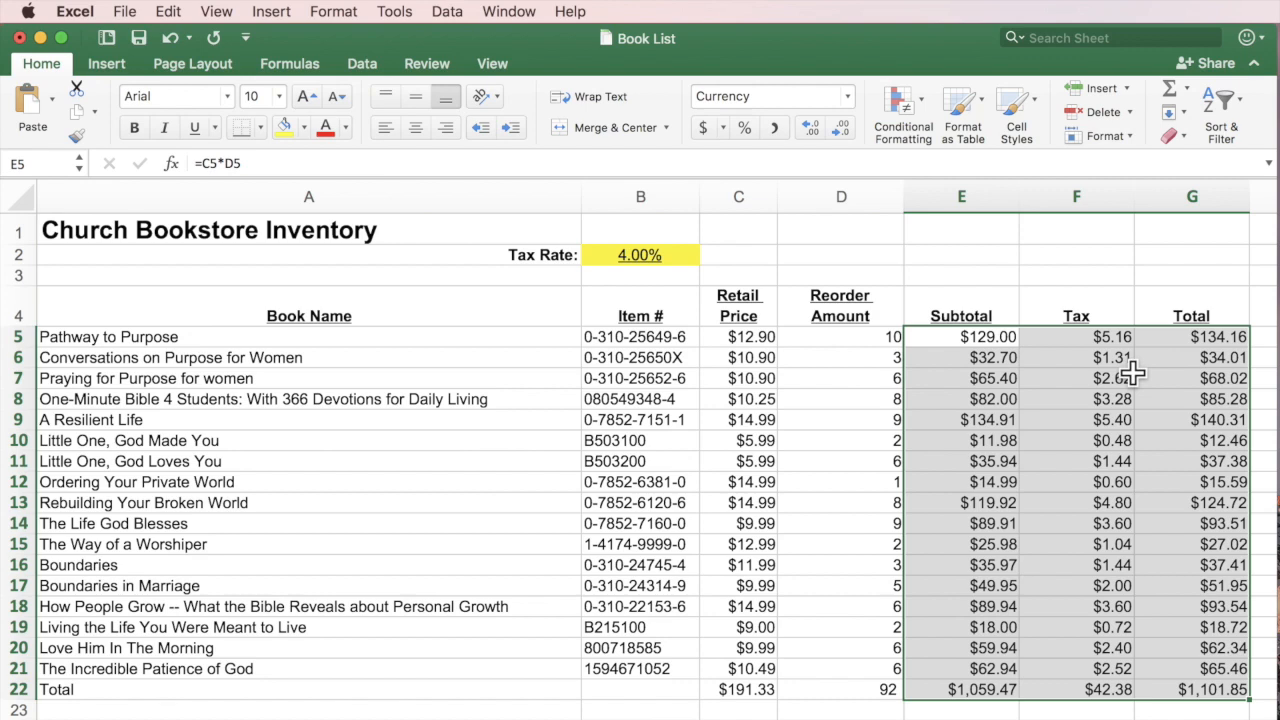
click(1133, 710)
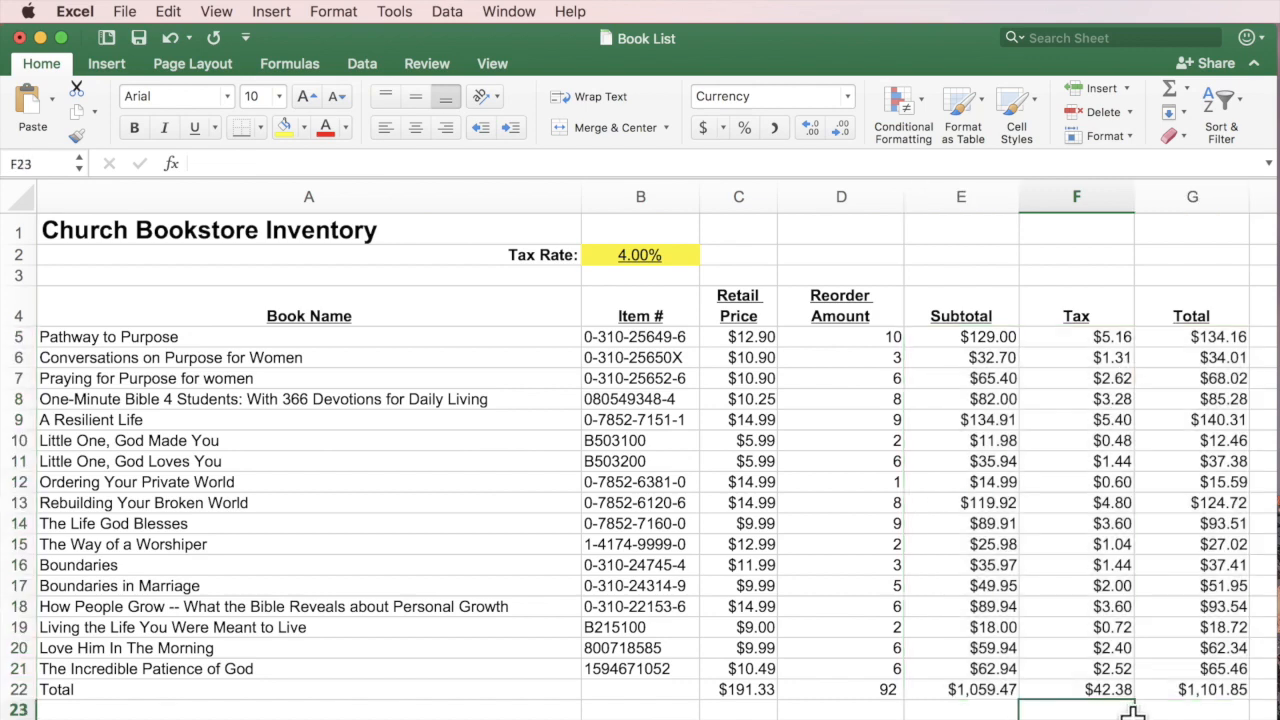
click(960, 338)
drag(1215, 690, 965, 338)
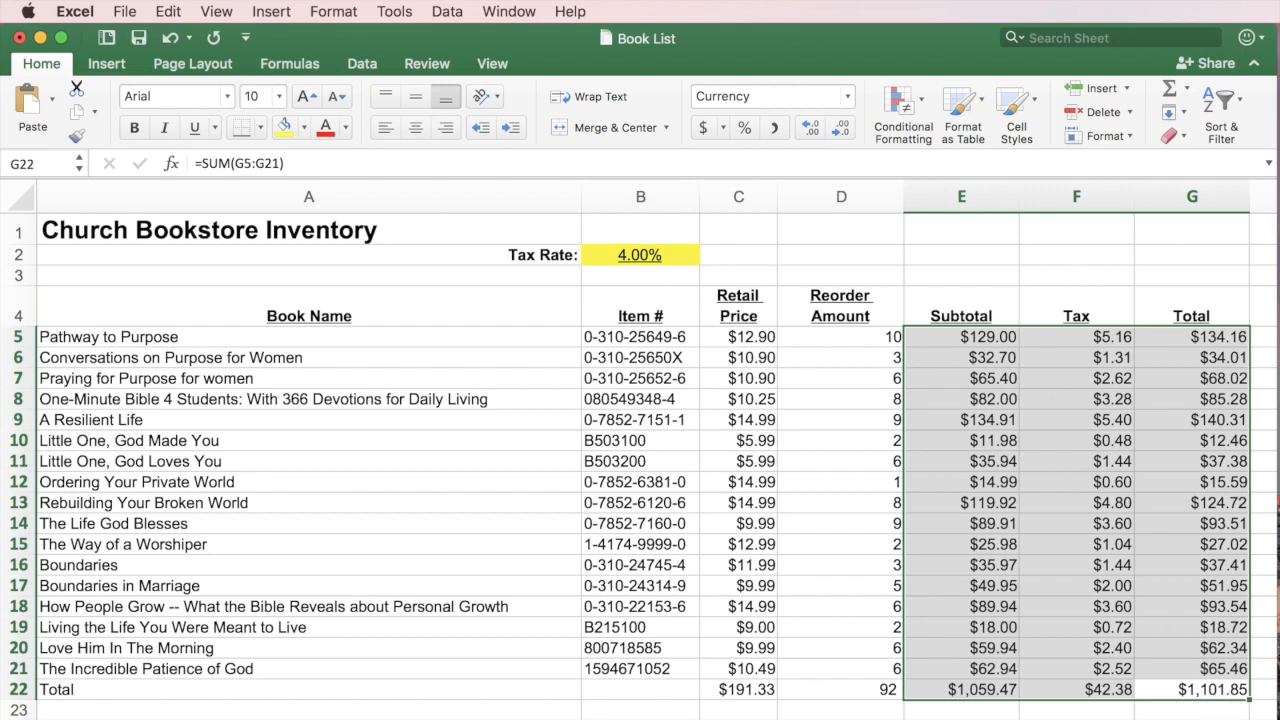
click(1203, 718)
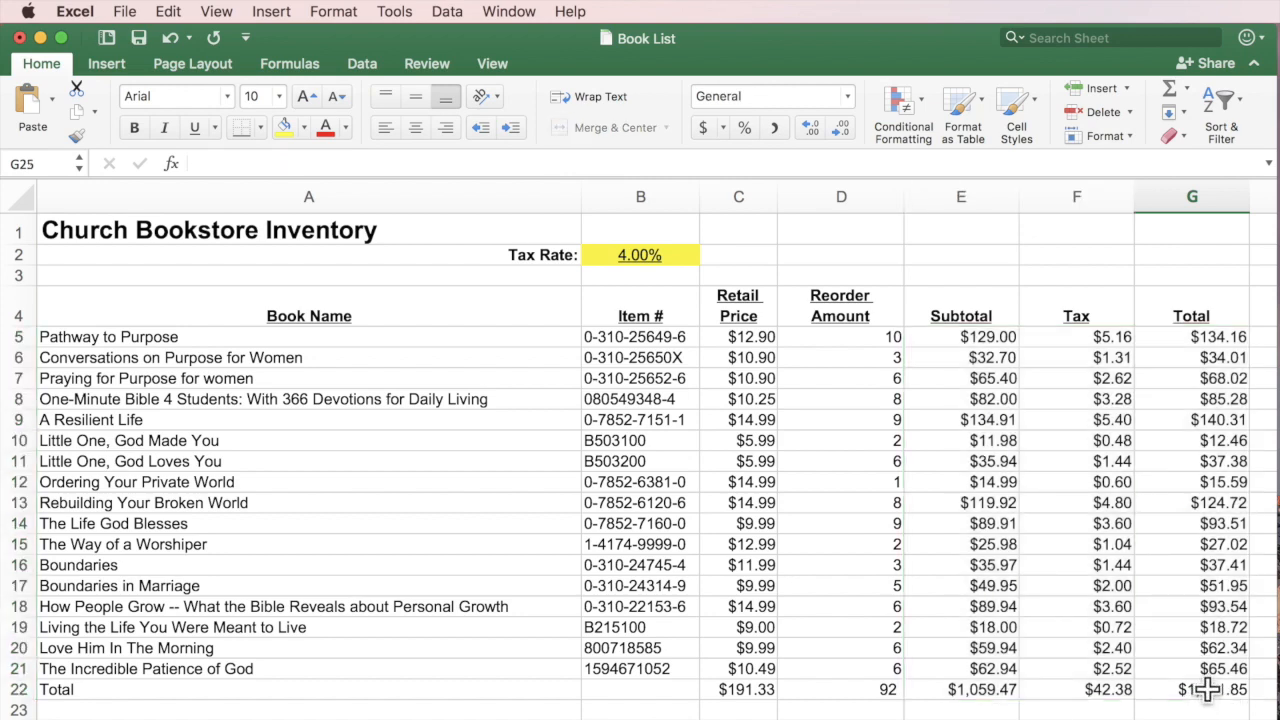
drag(1207, 689, 985, 340)
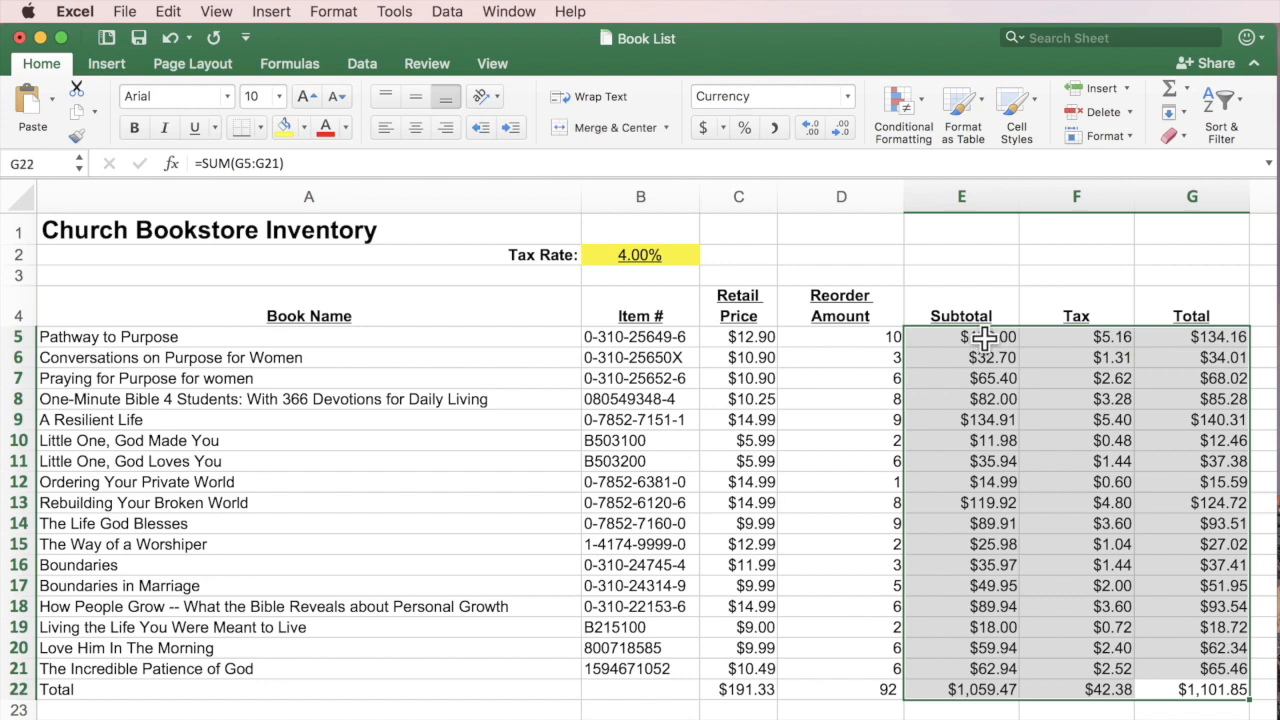
right_click(1077, 430)
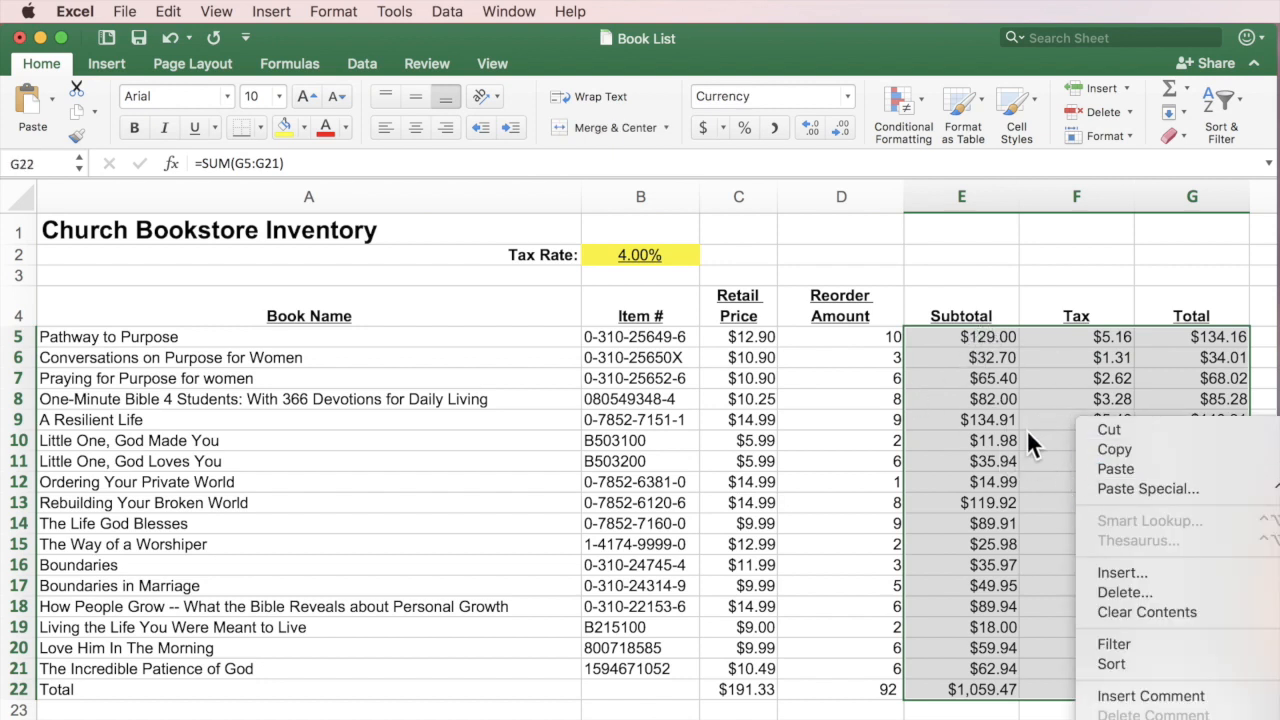
right_click(938, 402)
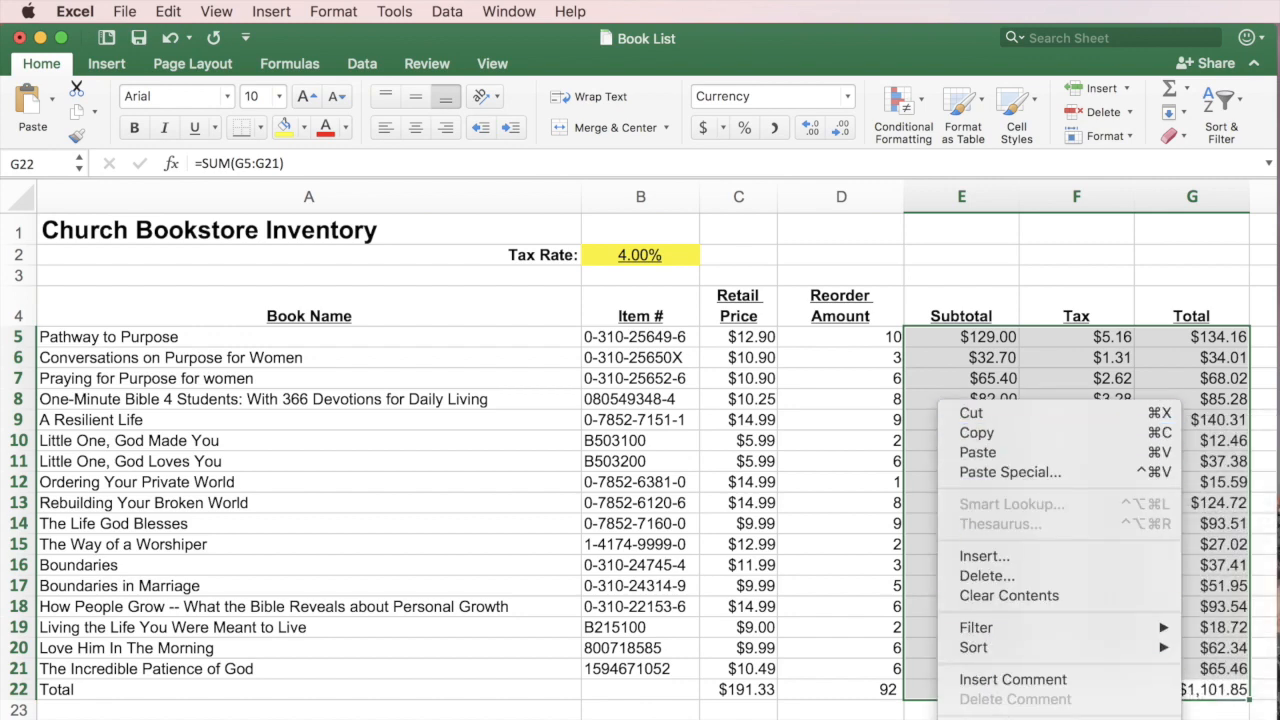
click(1008, 719)
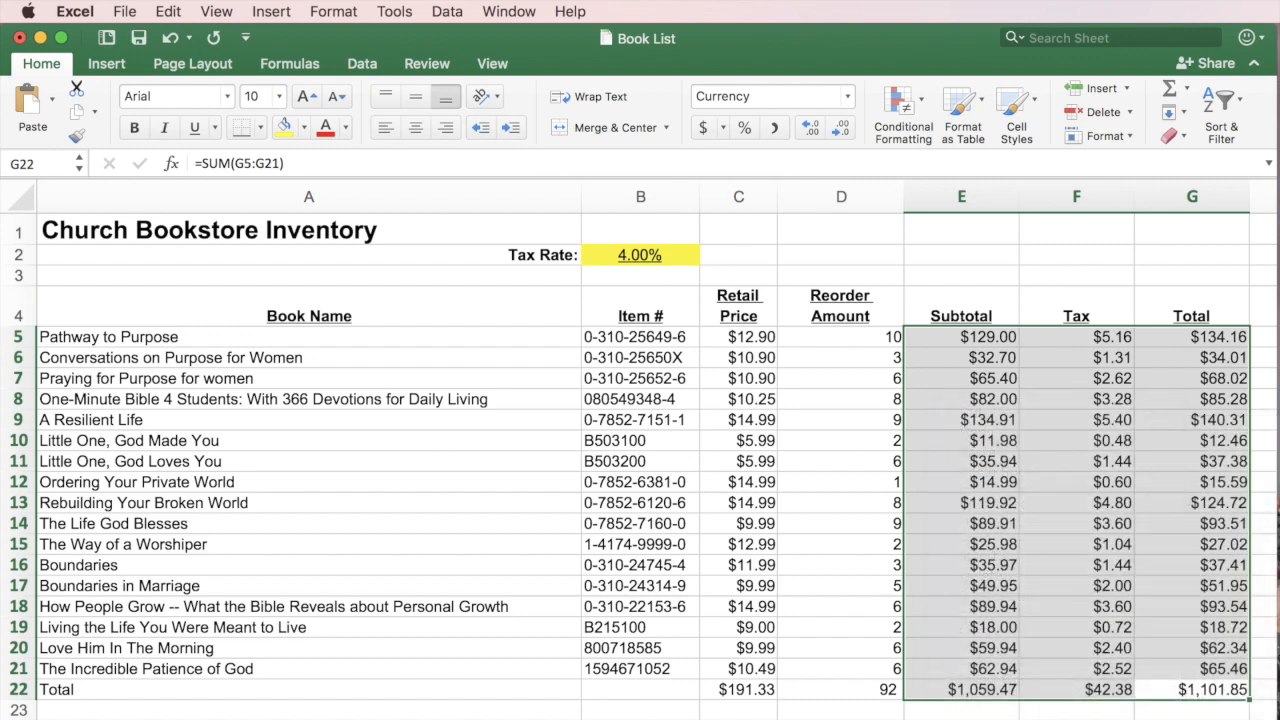
drag(1085, 437, 712, 216)
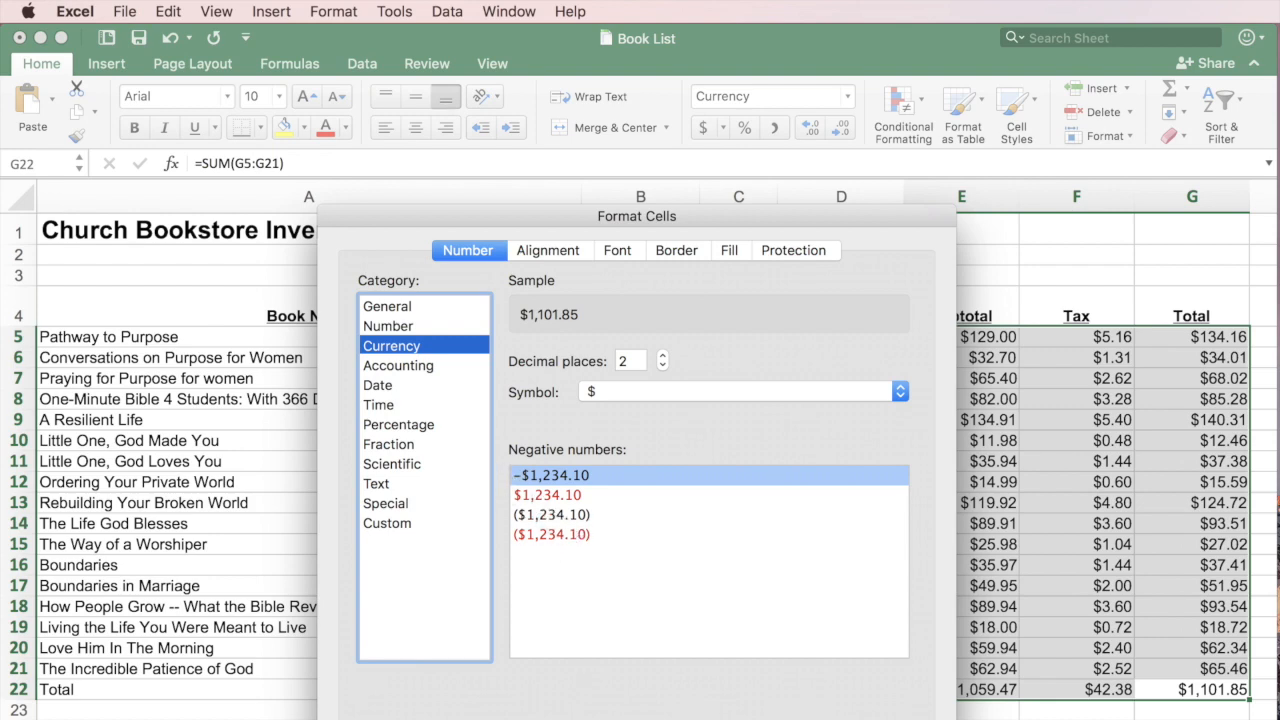
key(Return)
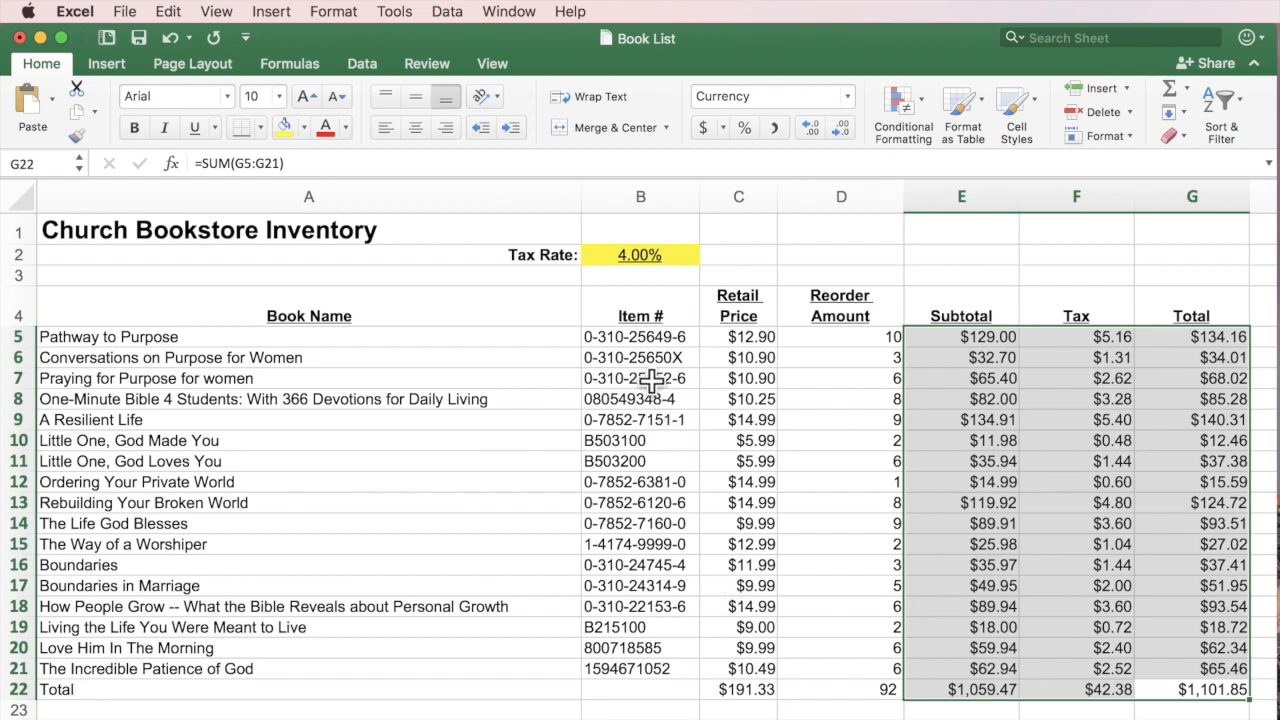
Inspect the cell format of the Item # entries B5:B21, leaving it unchanged.
drag(660, 338, 648, 671)
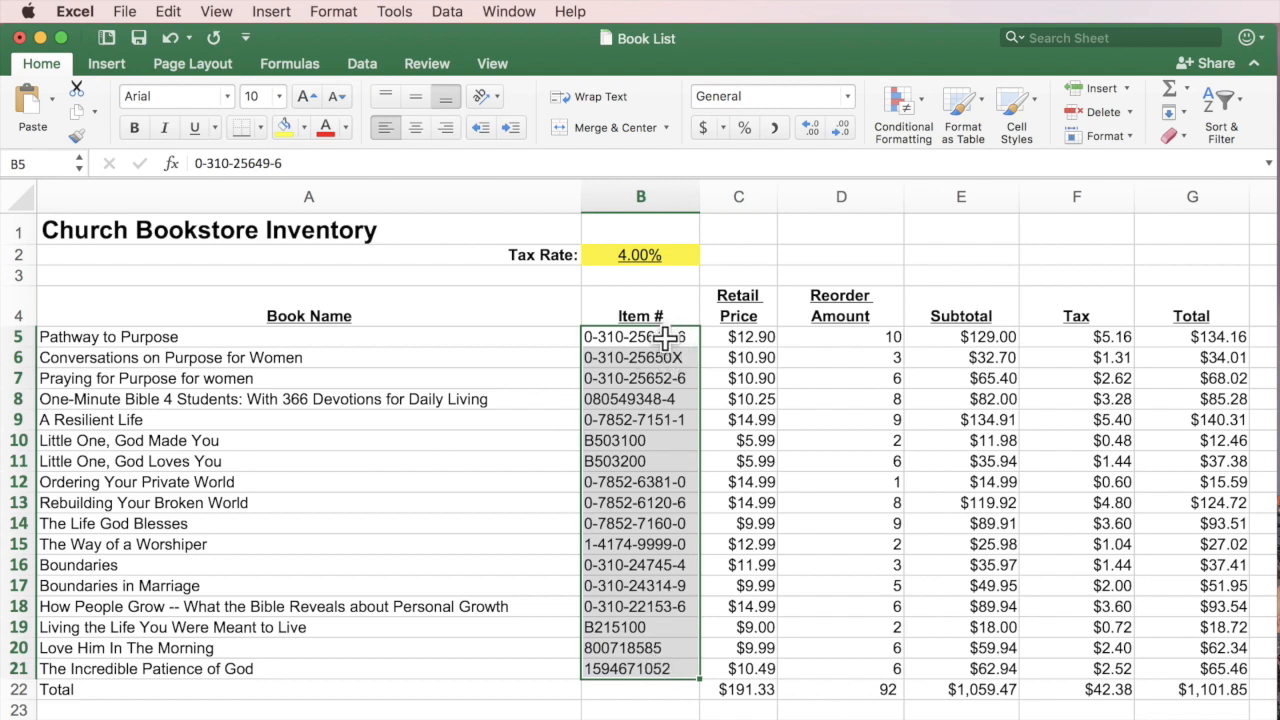
right_click(666, 337)
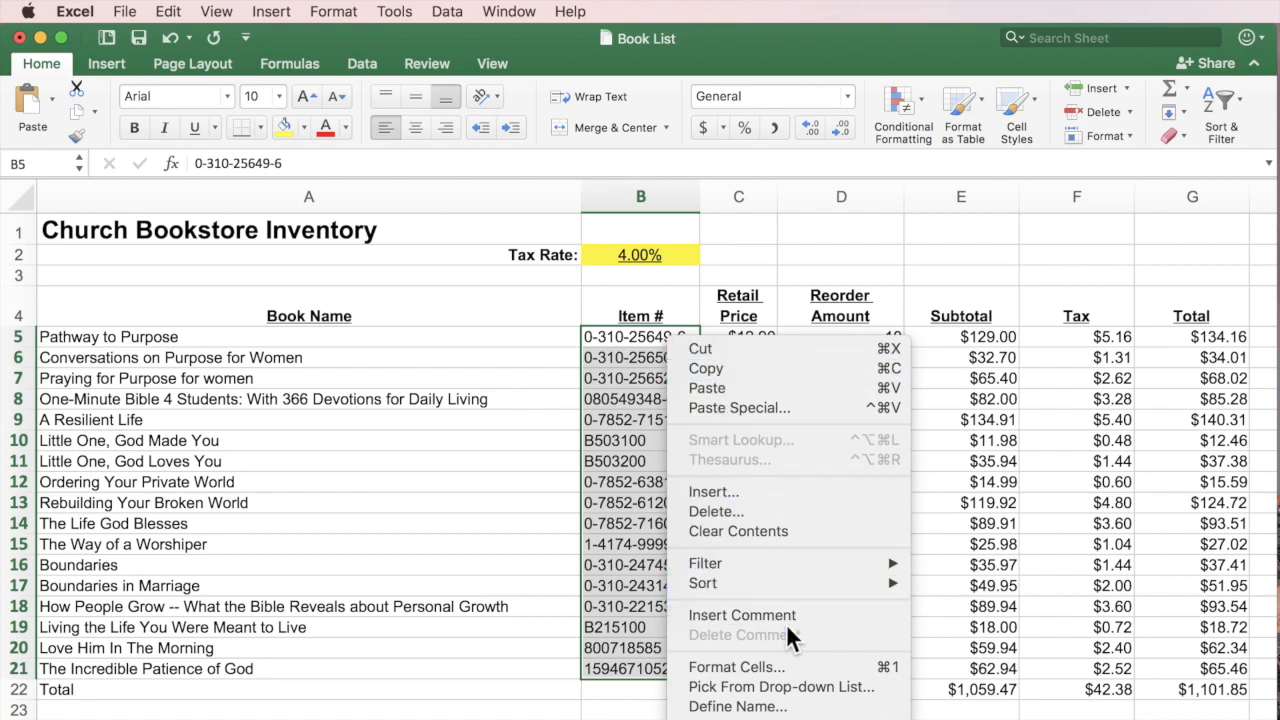
click(786, 668)
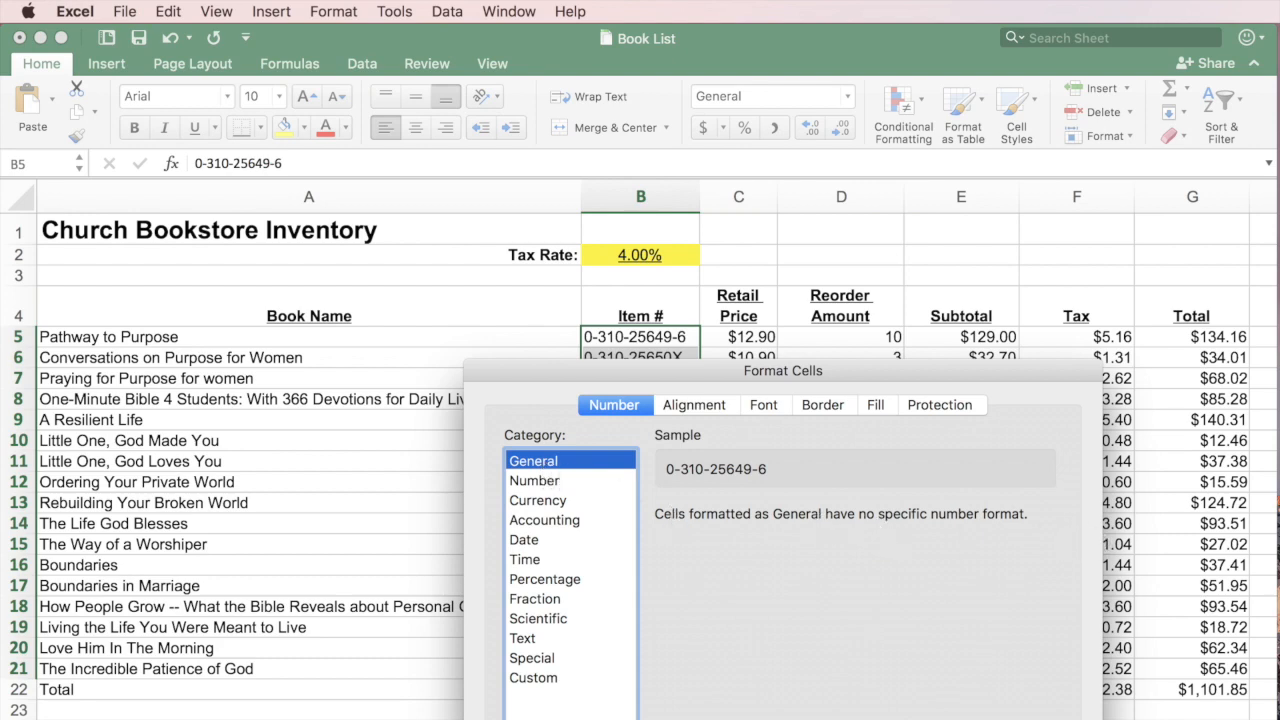
key(Escape)
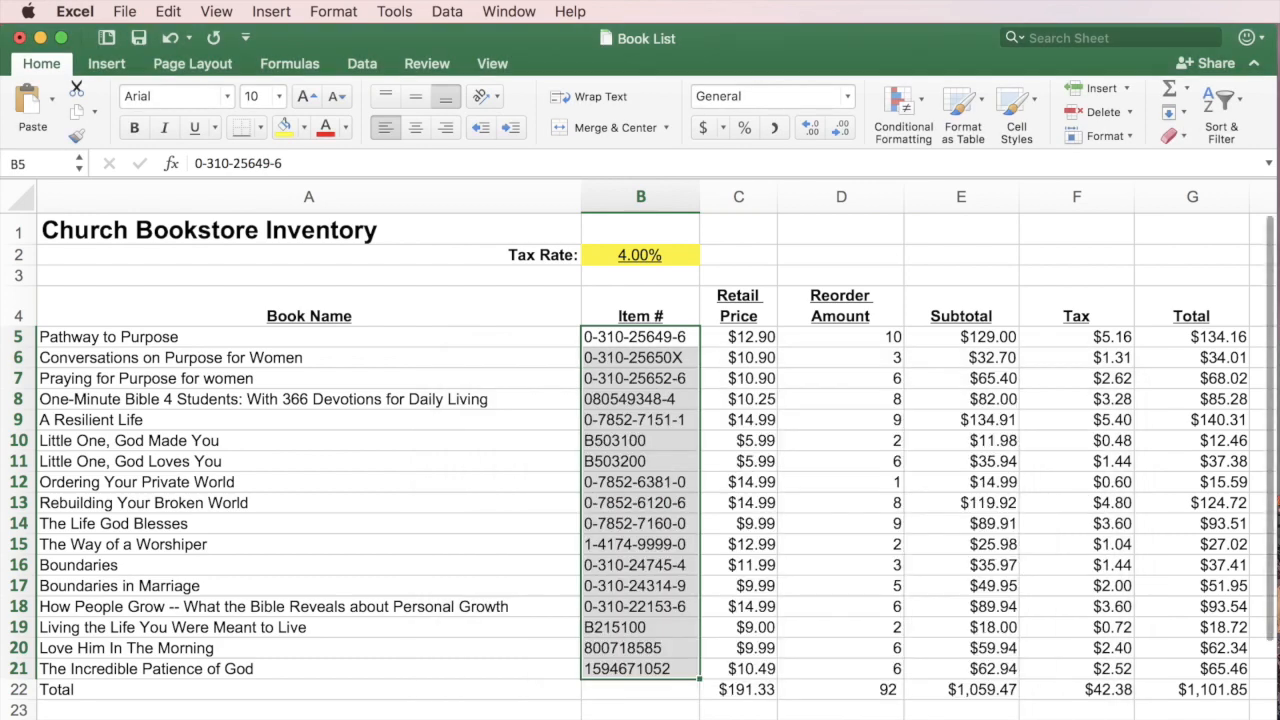
click(950, 719)
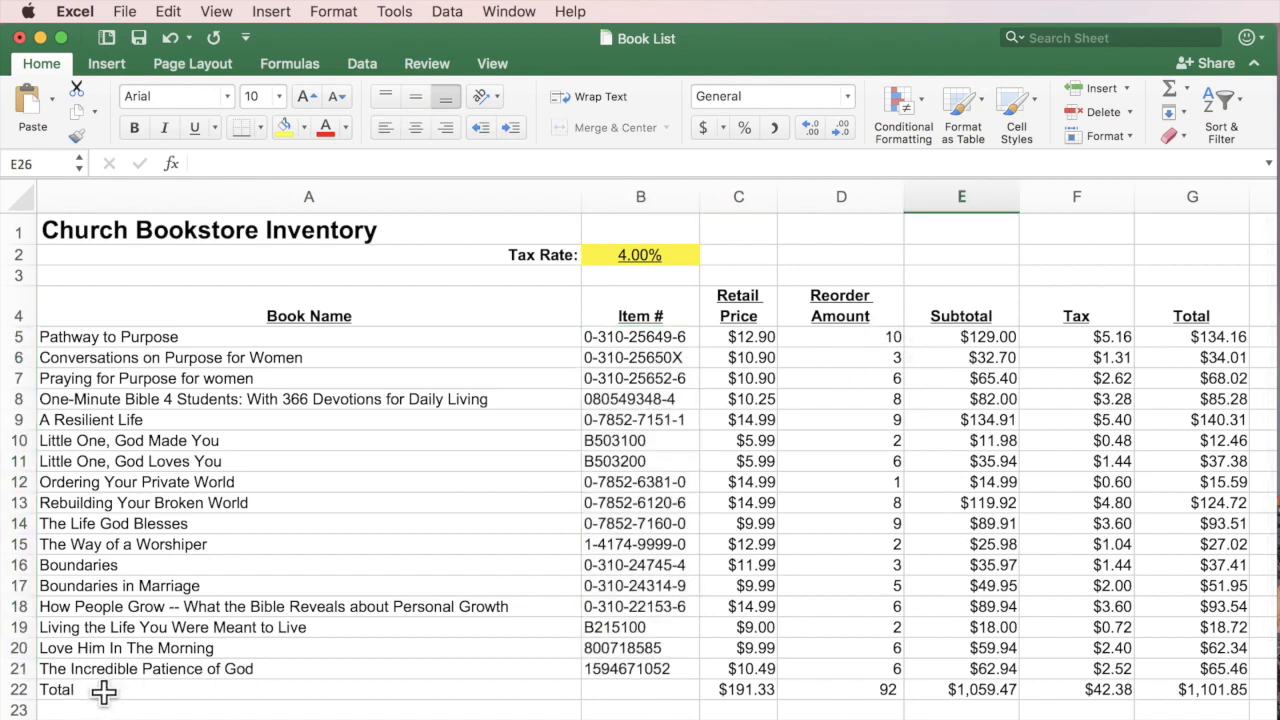
Bold the Total label and set the table's font to Adobe Devanagari.
click(68, 689)
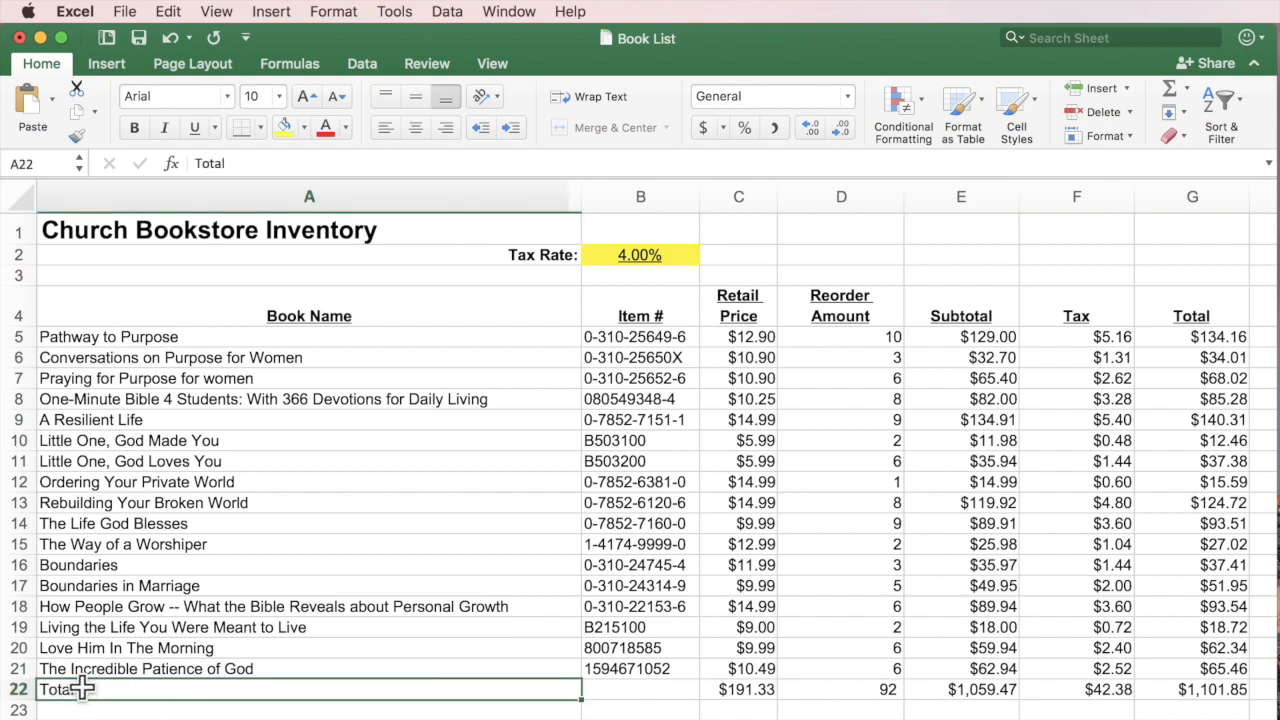
click(134, 129)
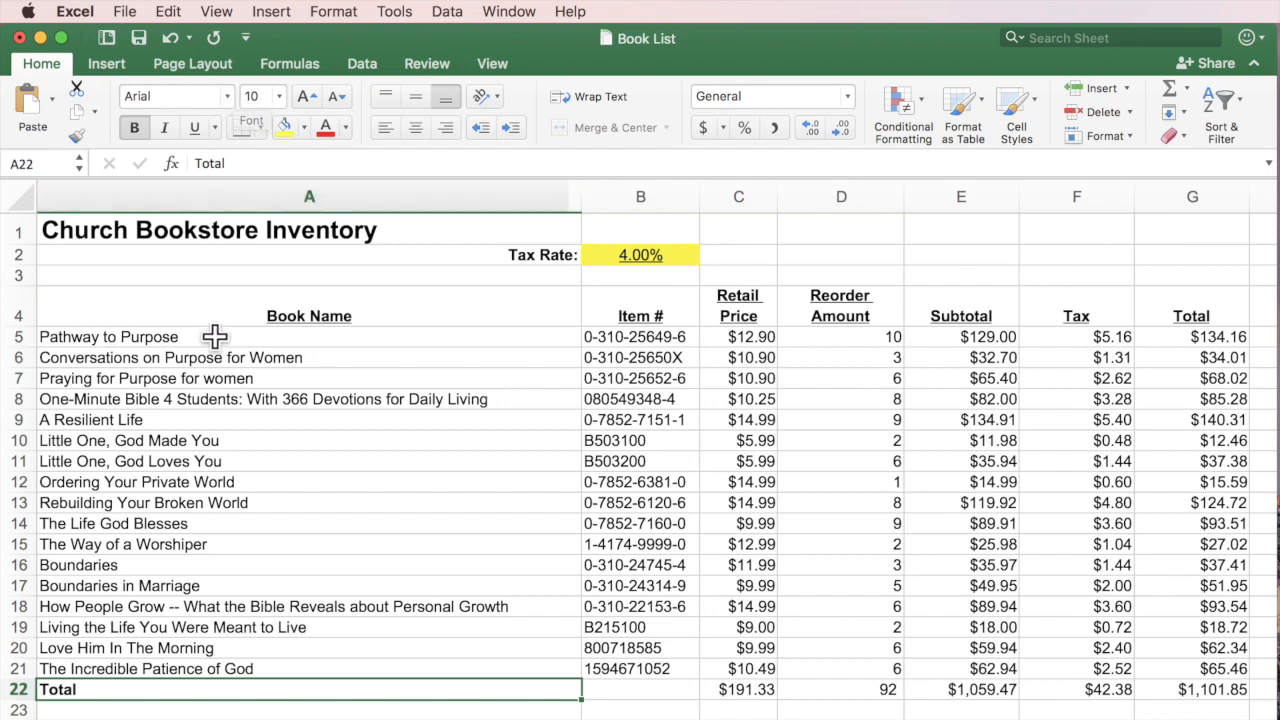
mouse_move(209, 306)
mouse_down()
mouse_move(957, 443)
mouse_move(1063, 694)
mouse_move(1183, 697)
mouse_up()
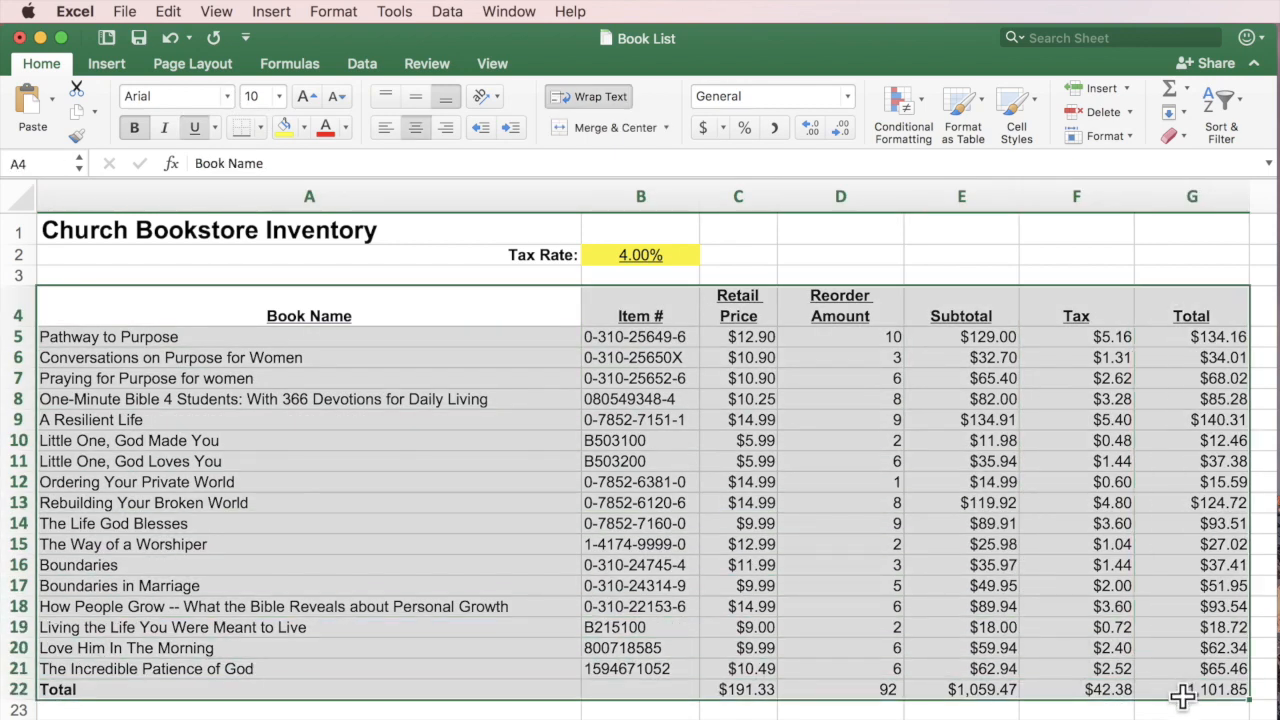
click(230, 91)
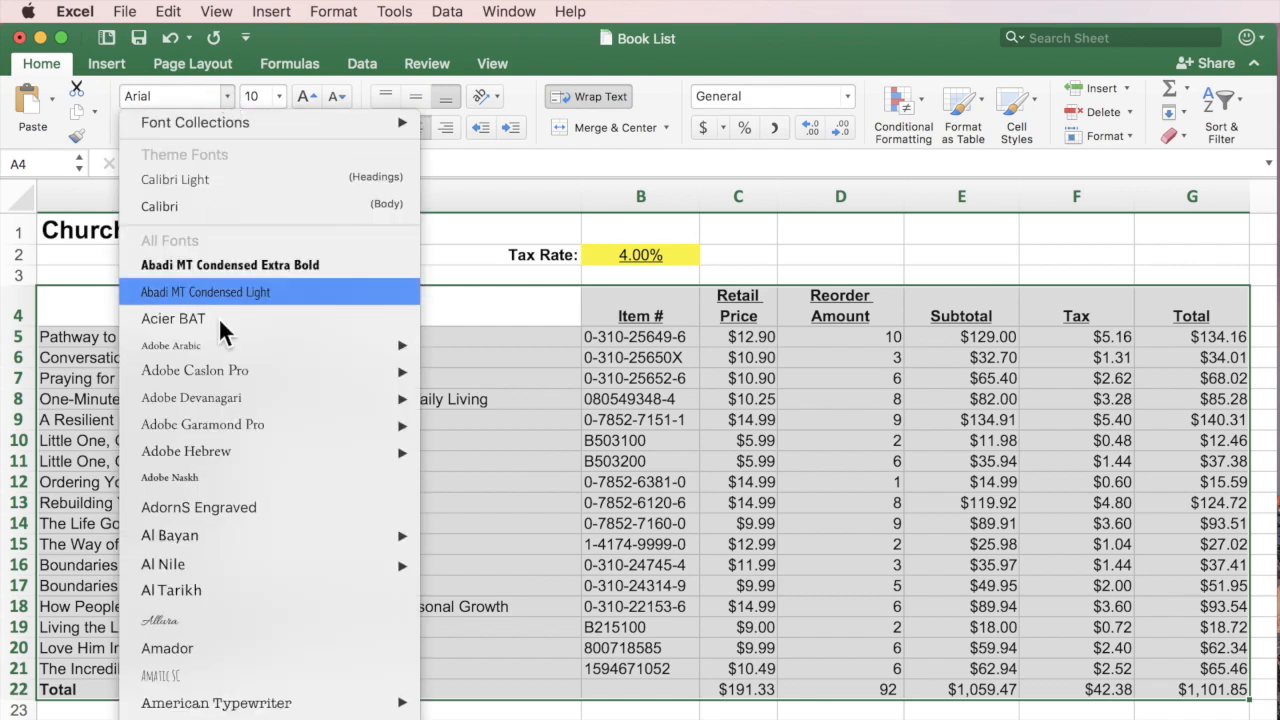
click(216, 400)
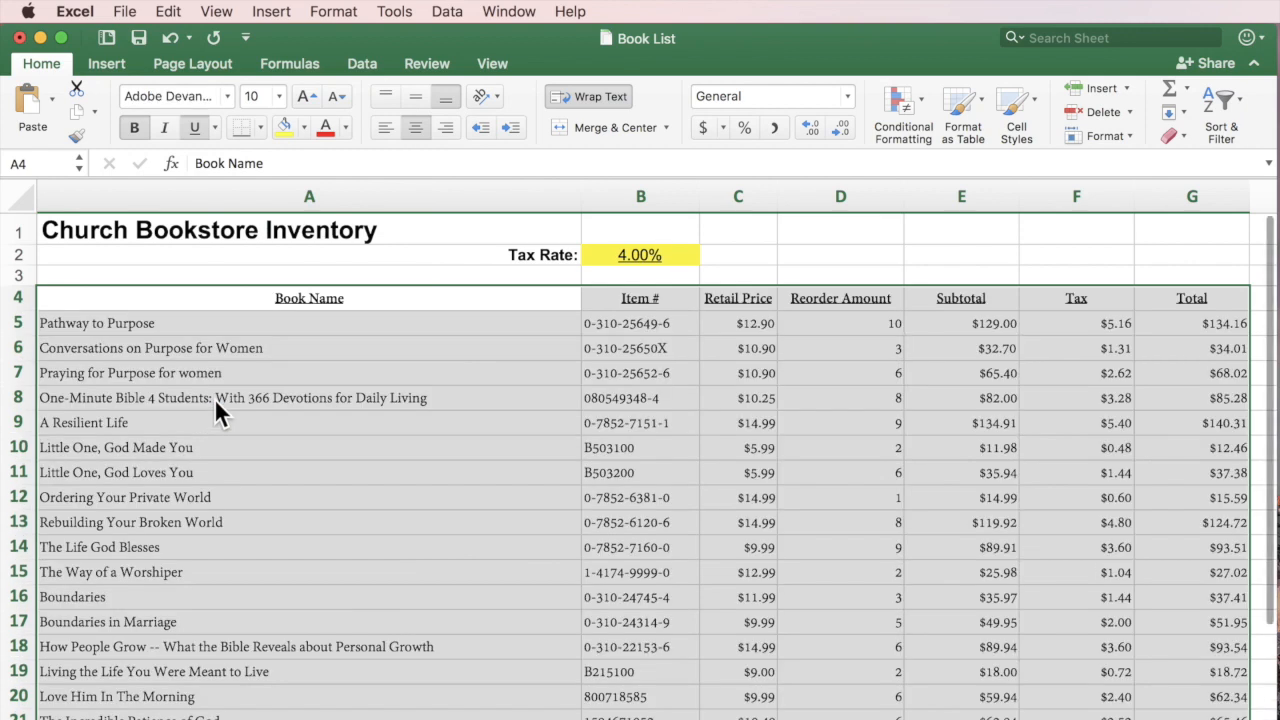
Set the inventory table's font size to 14.
click(279, 96)
click(262, 222)
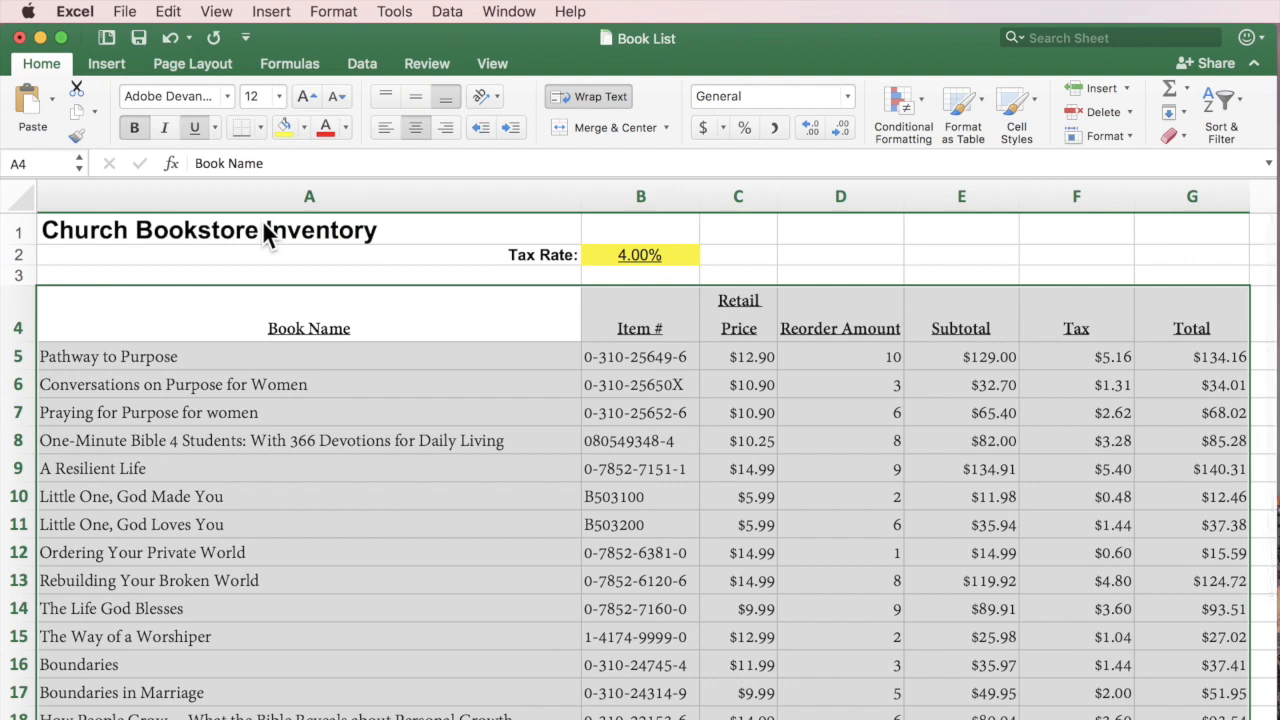
click(307, 95)
click(334, 98)
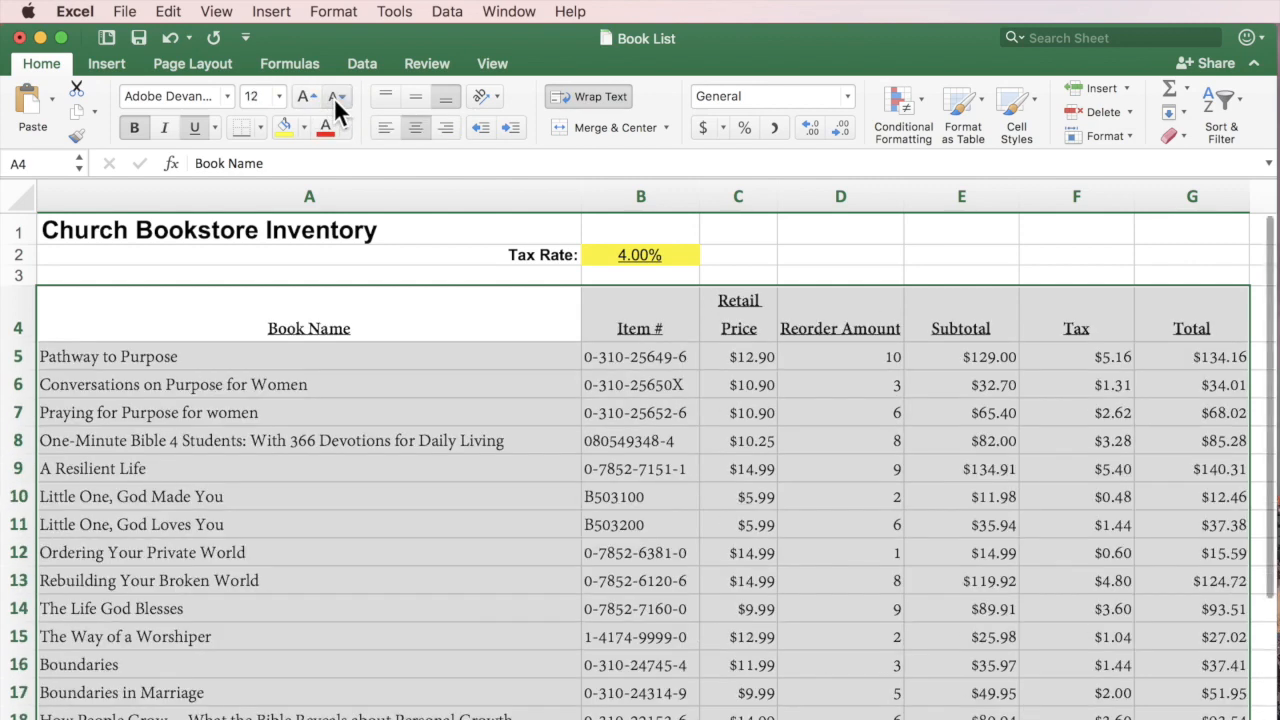
click(334, 98)
click(298, 96)
click(298, 96)
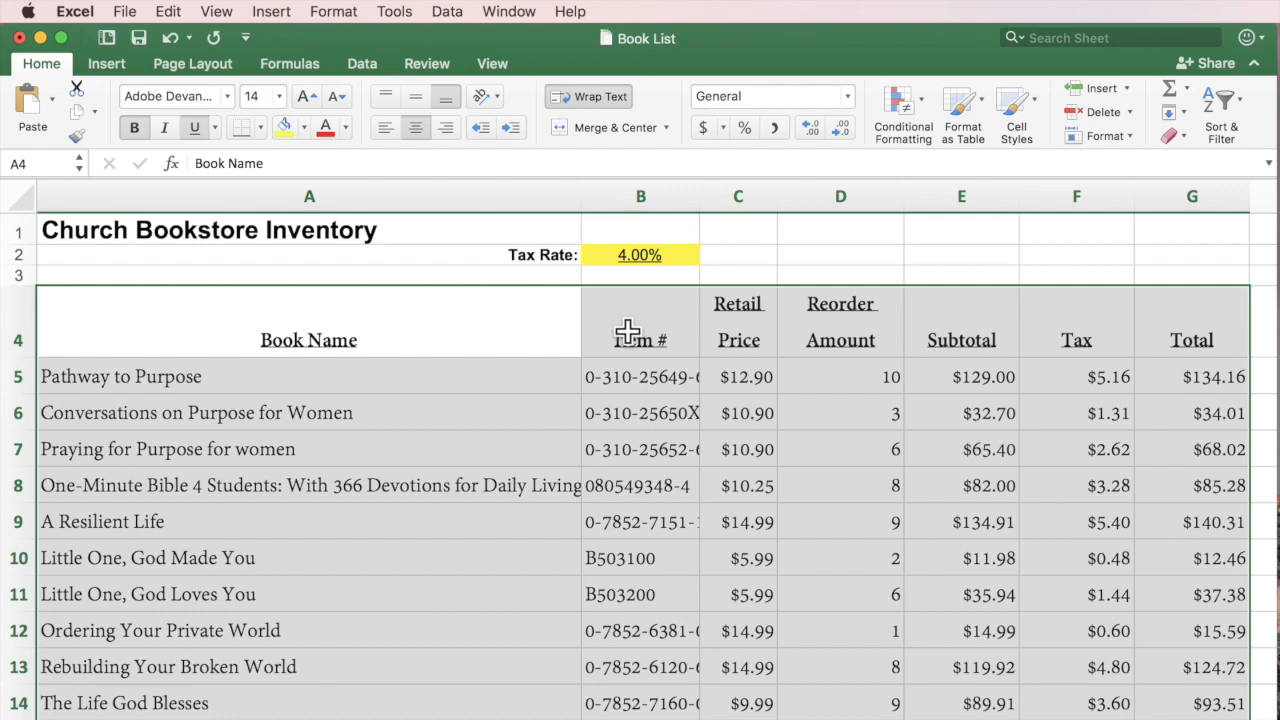
click(838, 264)
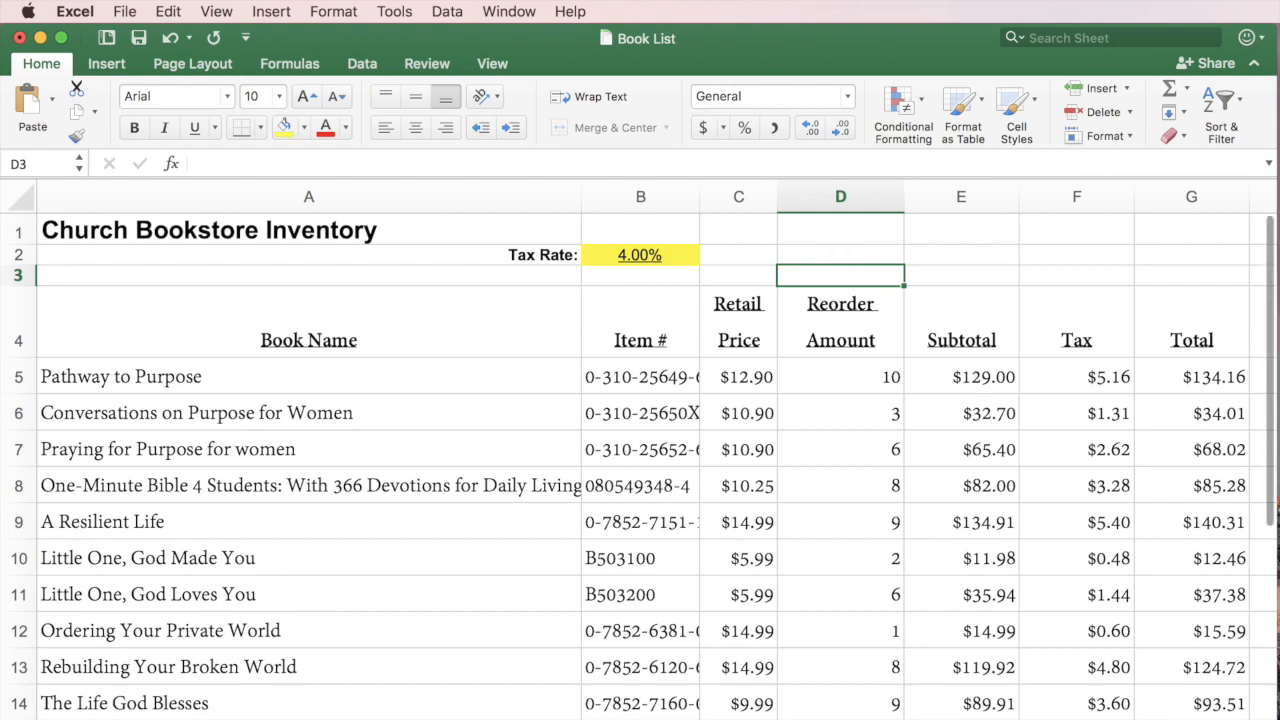
Shade the whole Item # column light blue-grey, then undo the fill.
scroll(640, 450, down, 2)
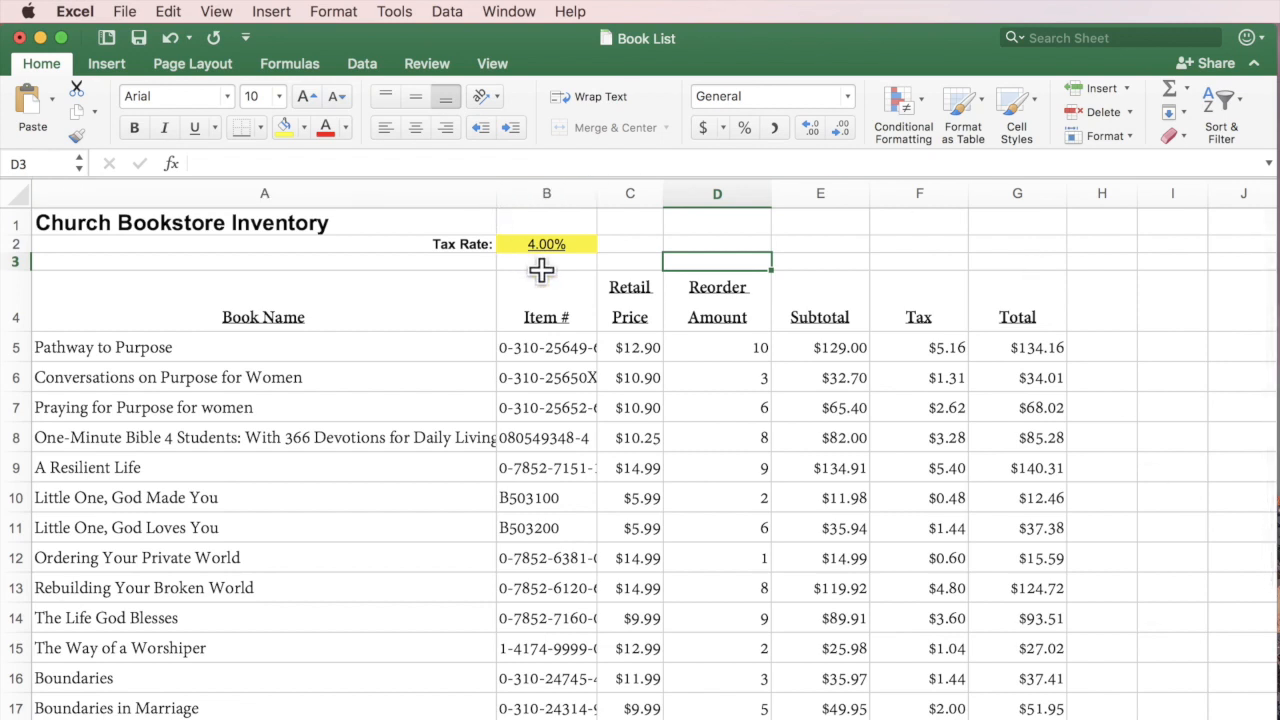
click(565, 189)
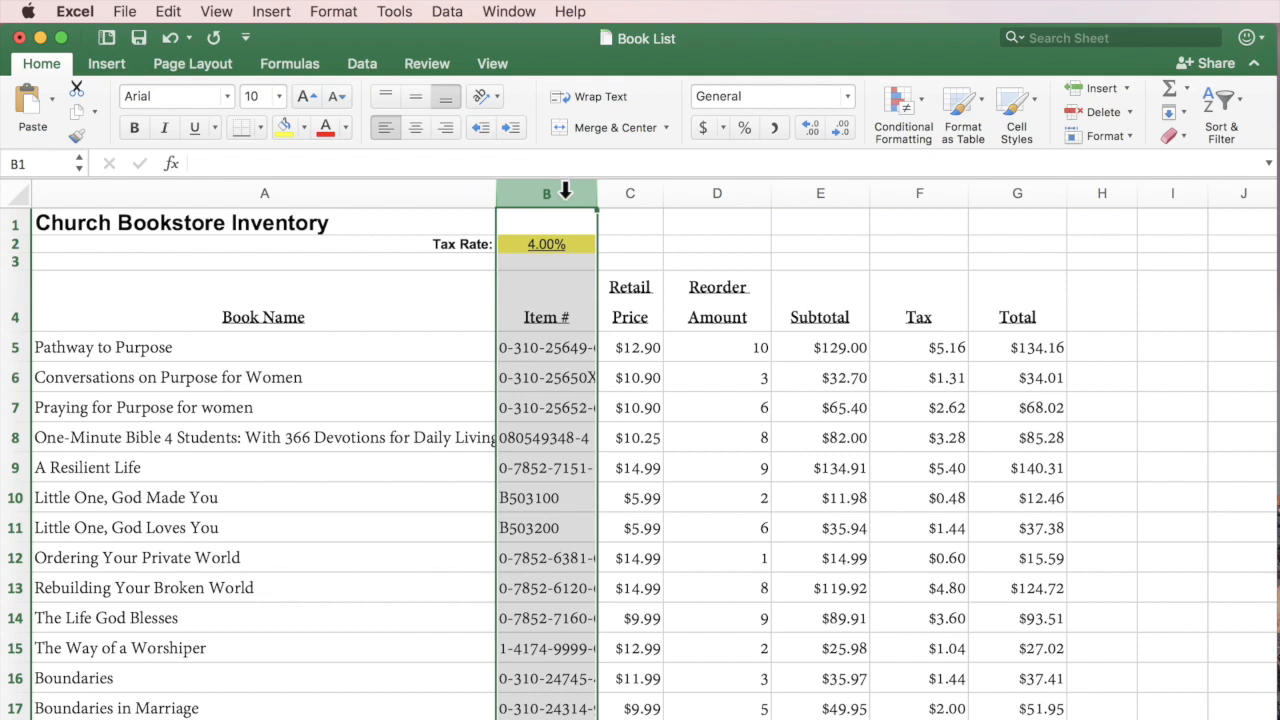
click(305, 128)
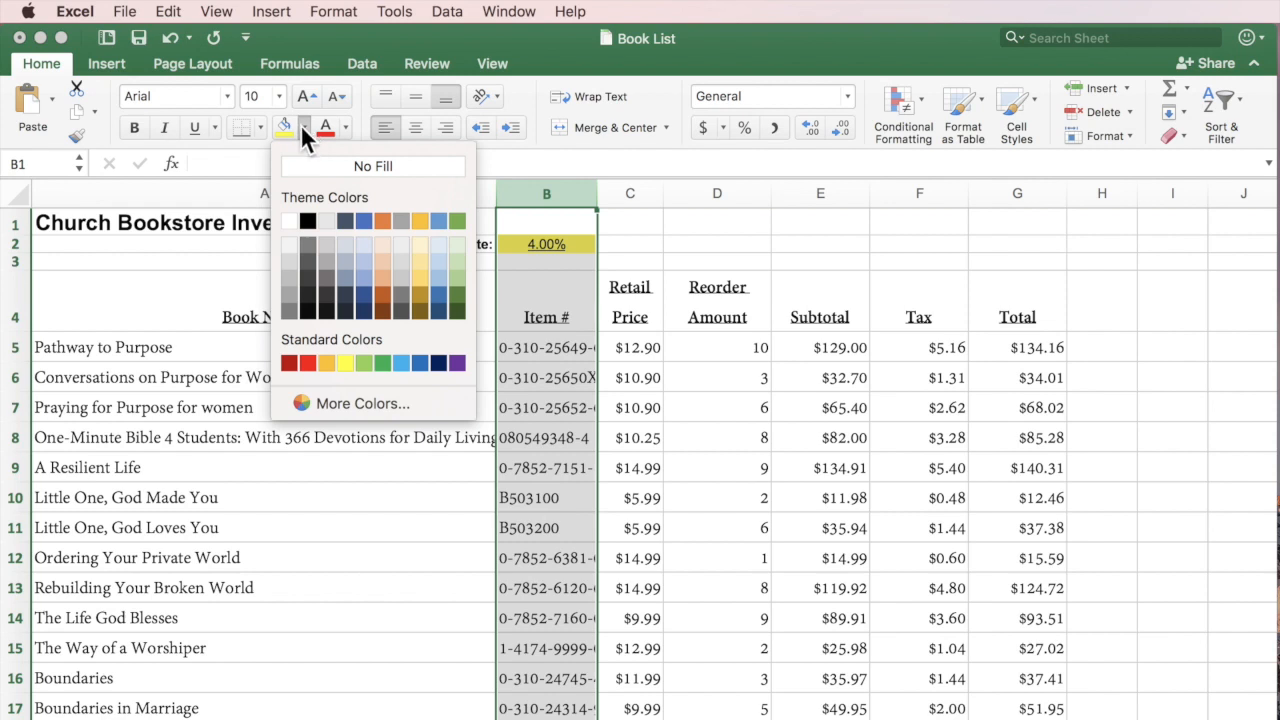
click(343, 241)
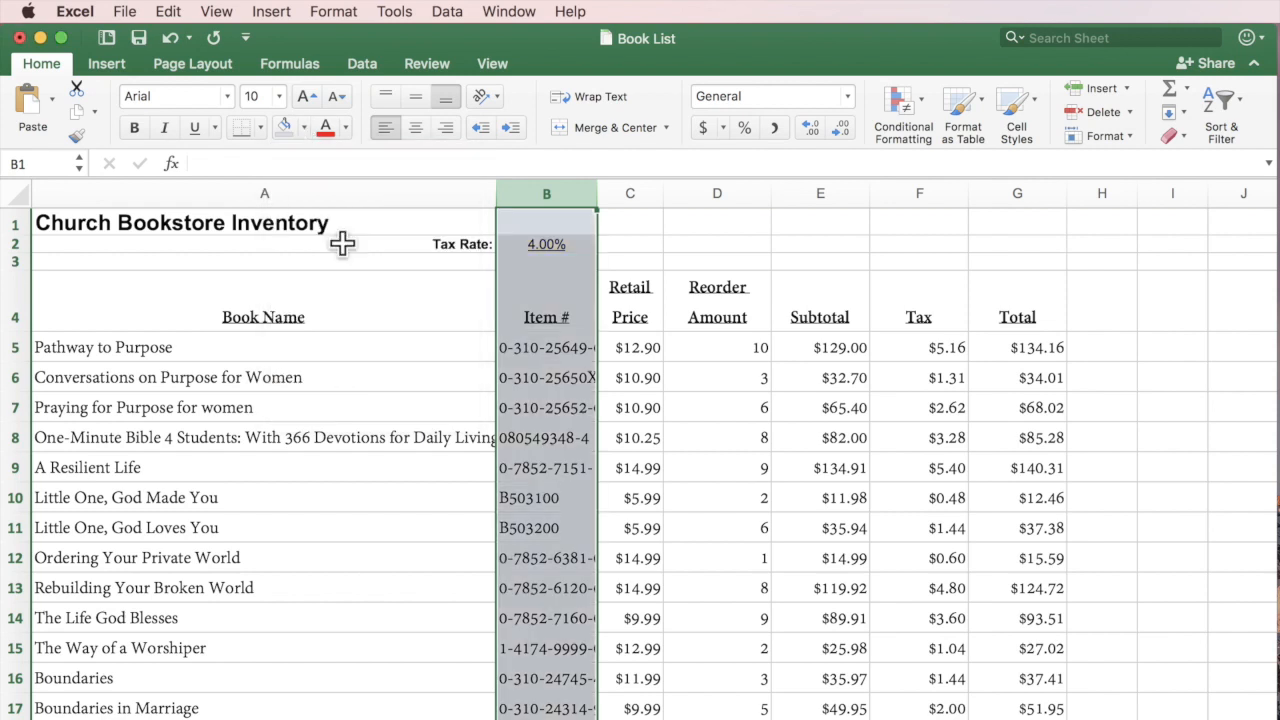
click(705, 310)
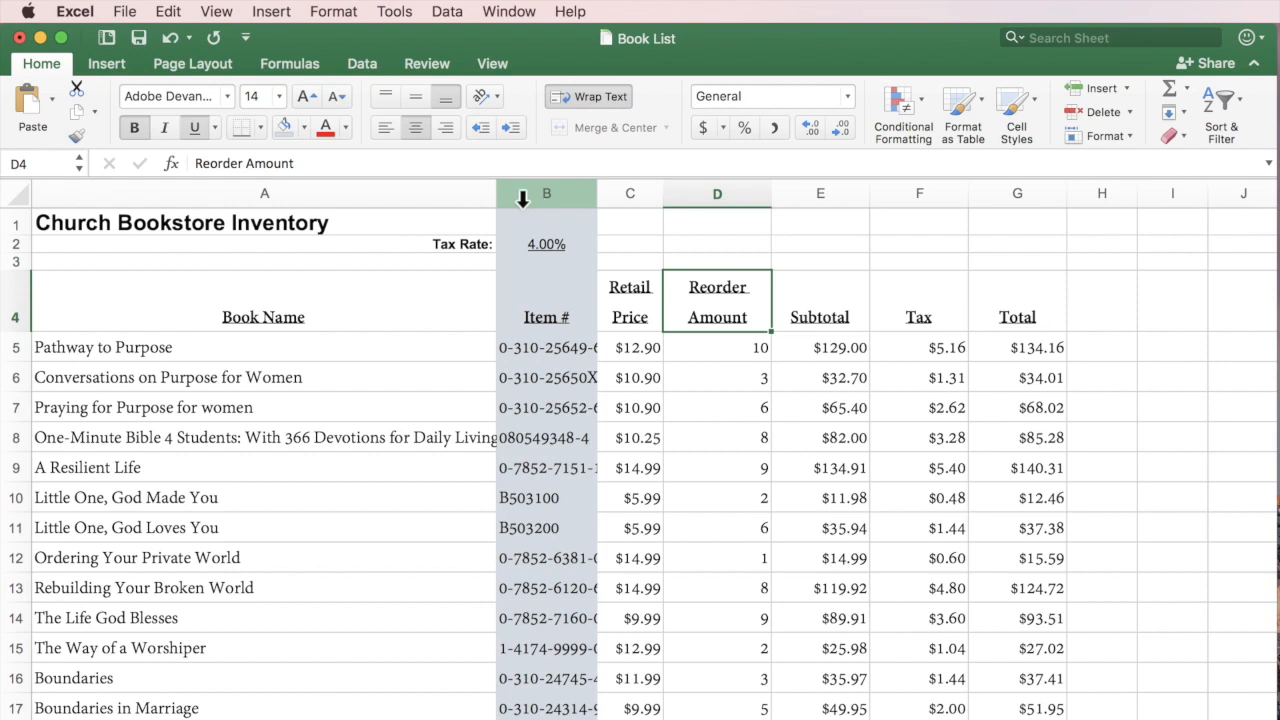
click(174, 39)
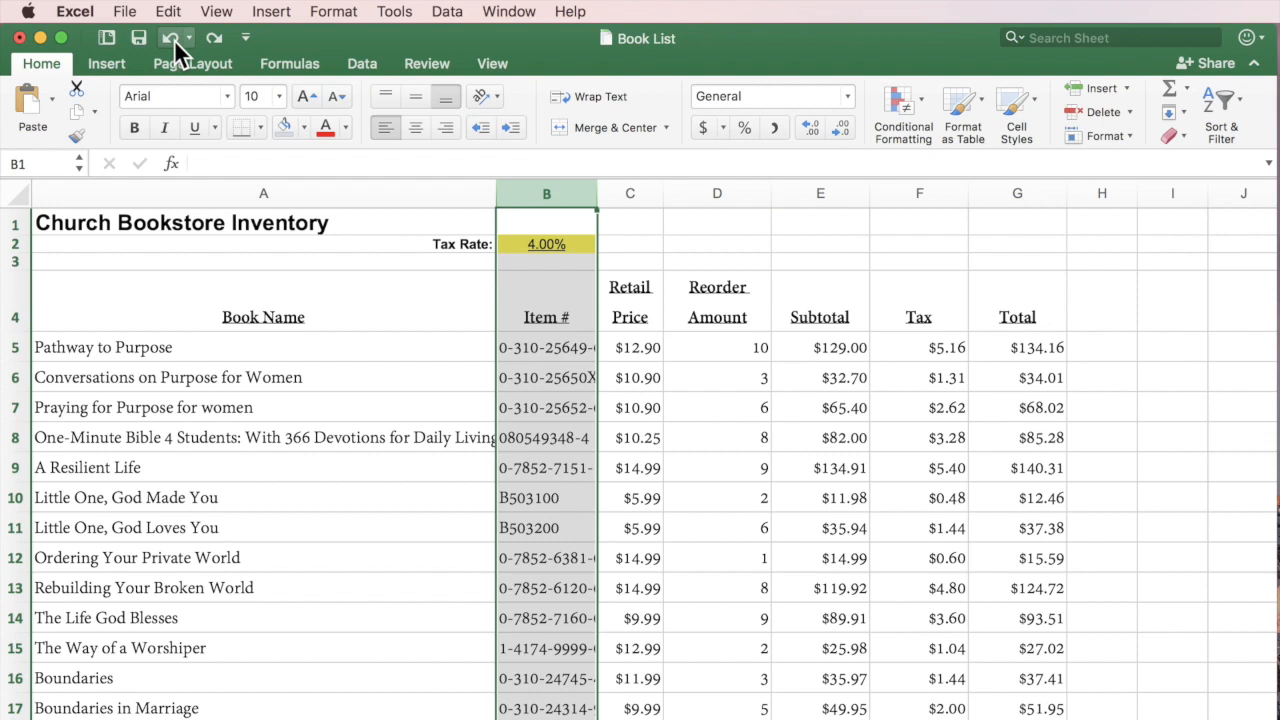
Keep the Item # fill undone by closing the Edit menu without redoing, then deselect the column.
click(168, 11)
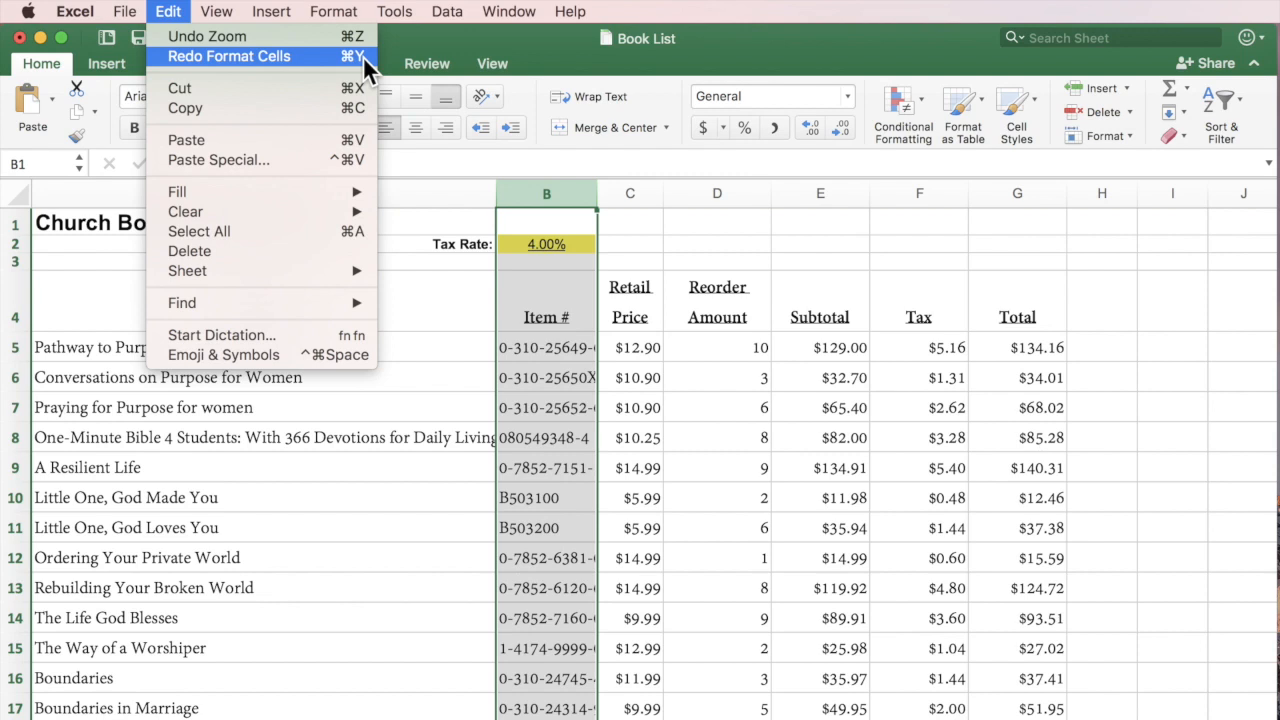
click(164, 13)
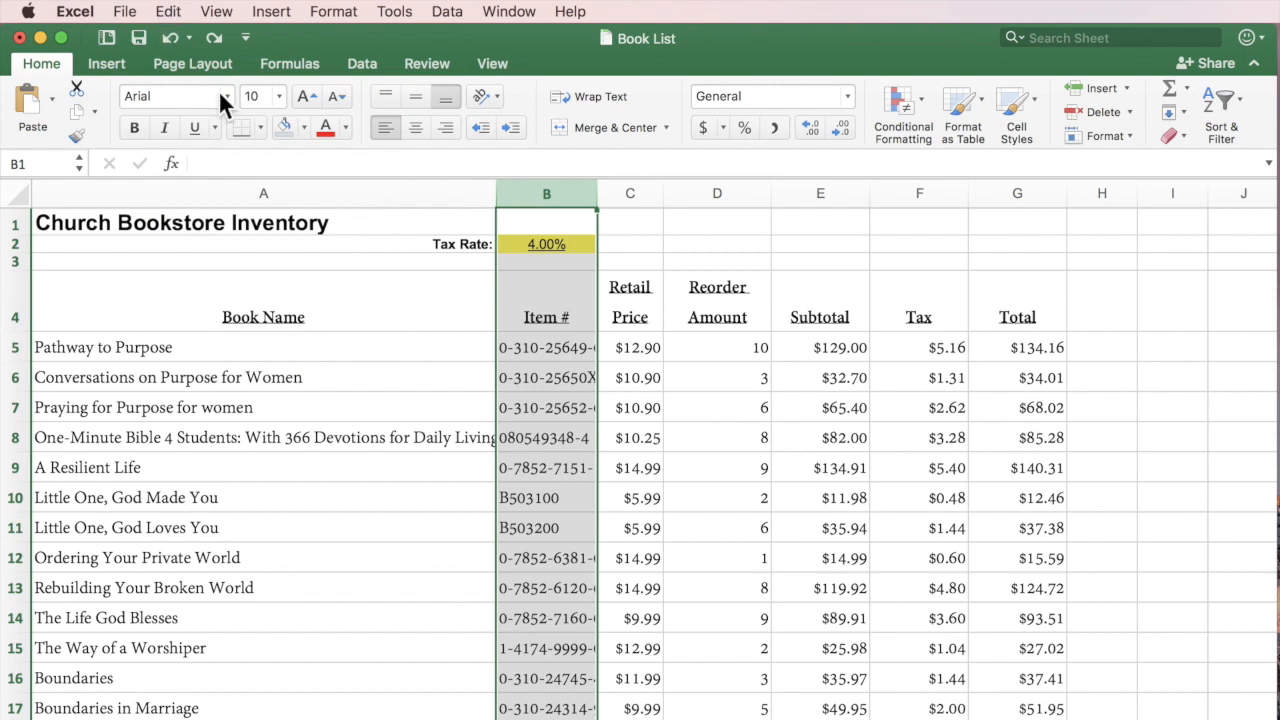
click(779, 238)
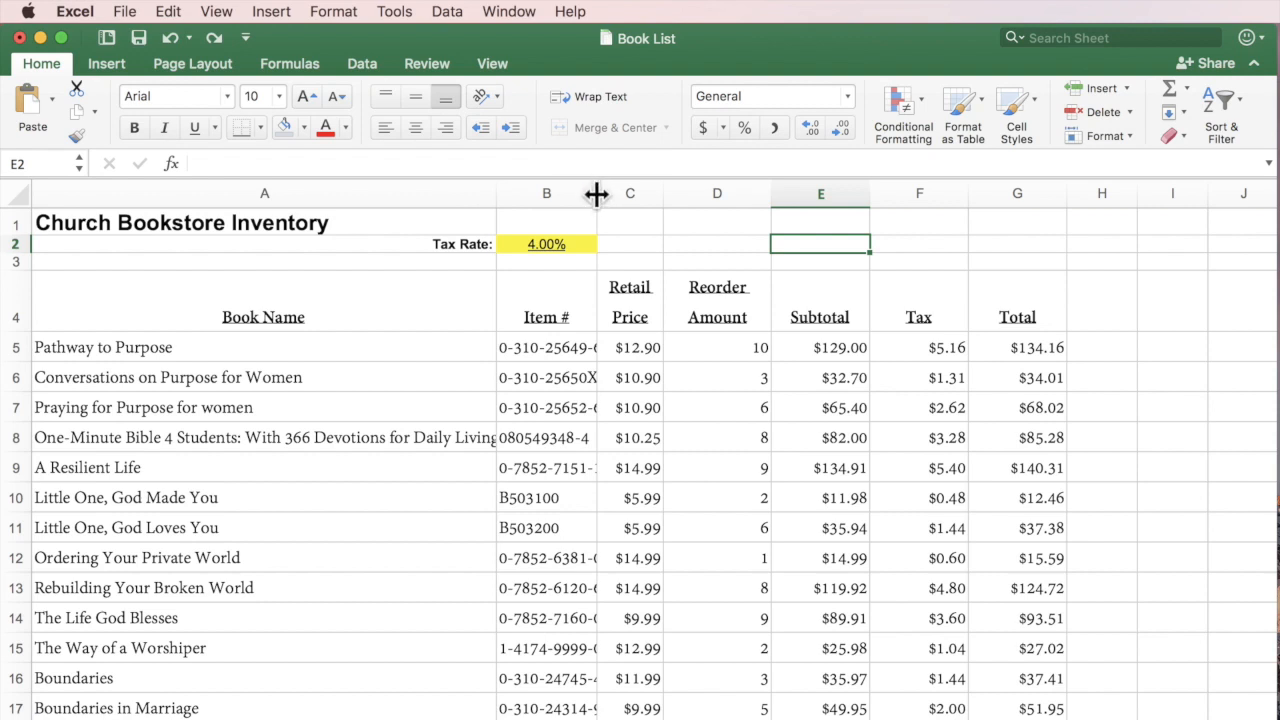
Widen the Item # column to about 15.83, then AutoFit it to its item numbers.
drag(596, 194, 712, 192)
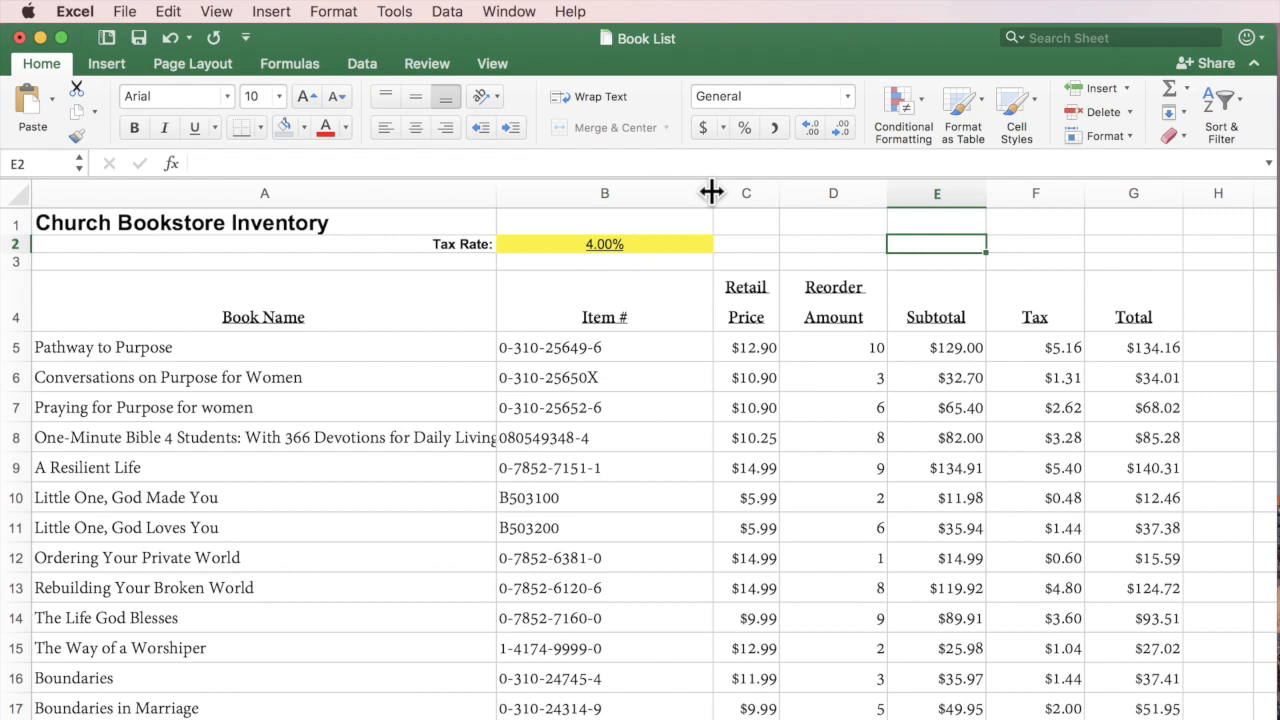
drag(711, 192, 627, 194)
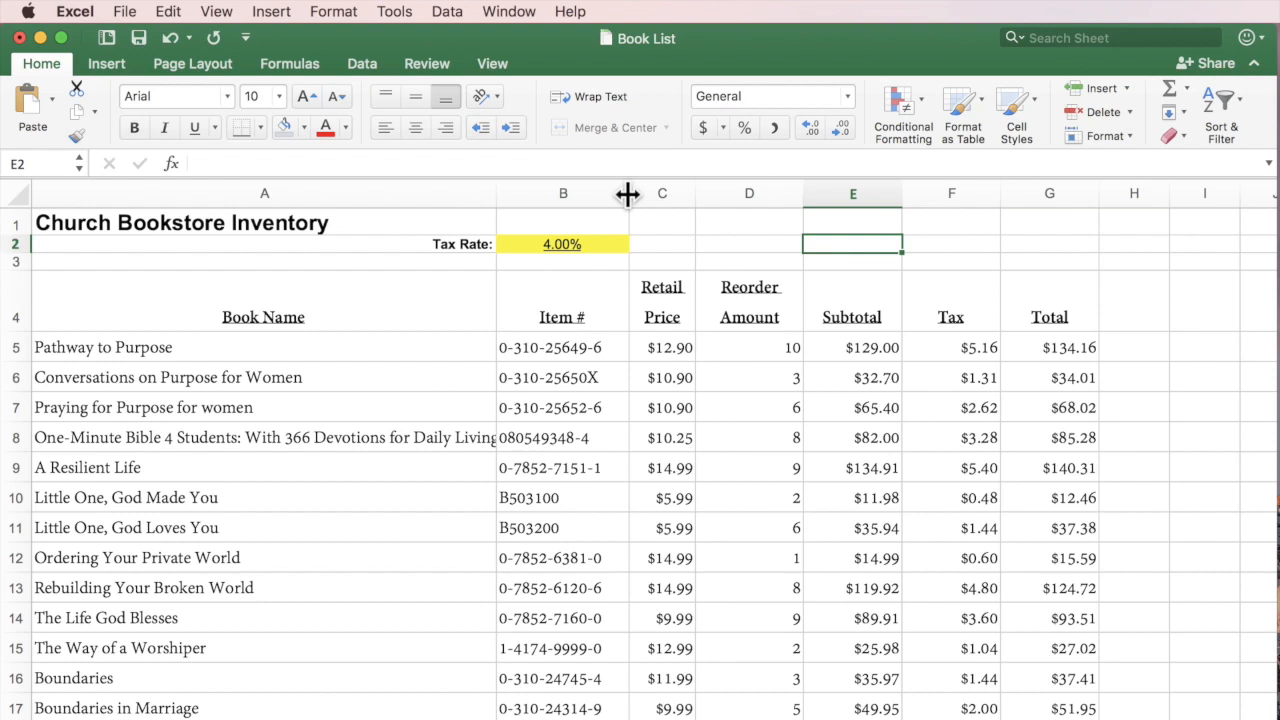
double_click(628, 194)
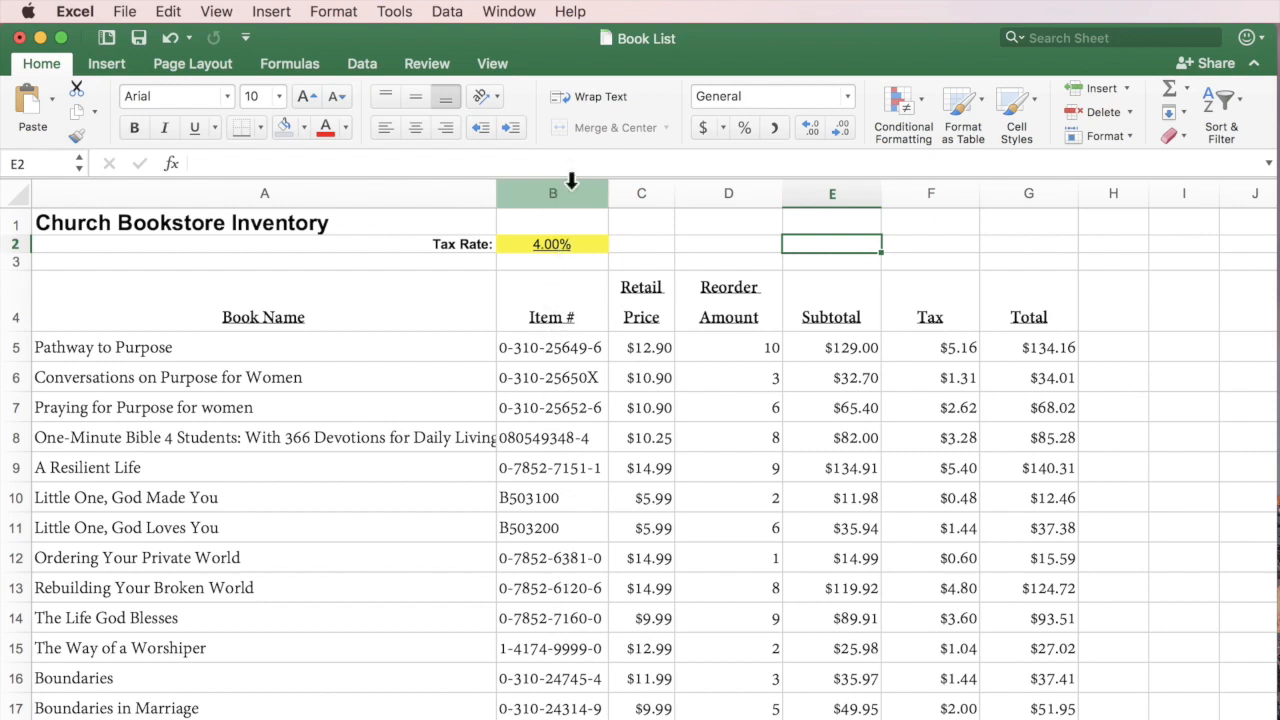
mouse_move(672, 190)
mouse_down()
mouse_move(756, 193)
mouse_move(665, 193)
mouse_up()
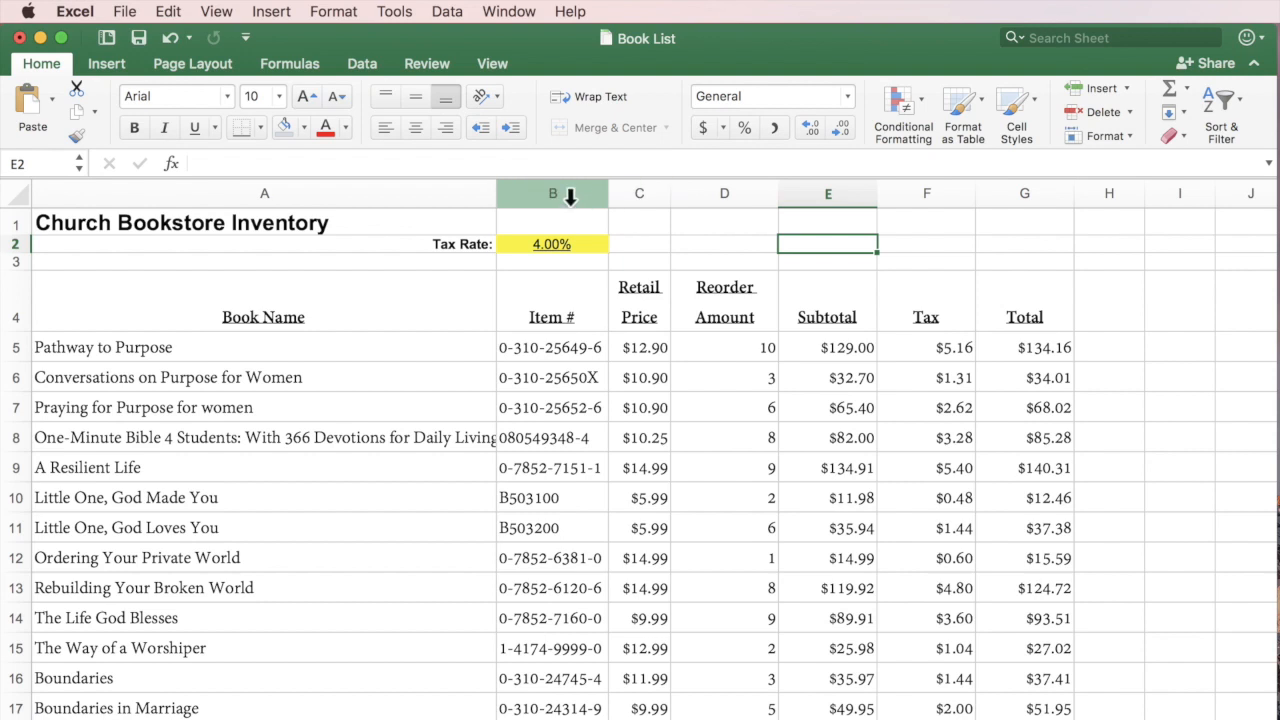
click(570, 197)
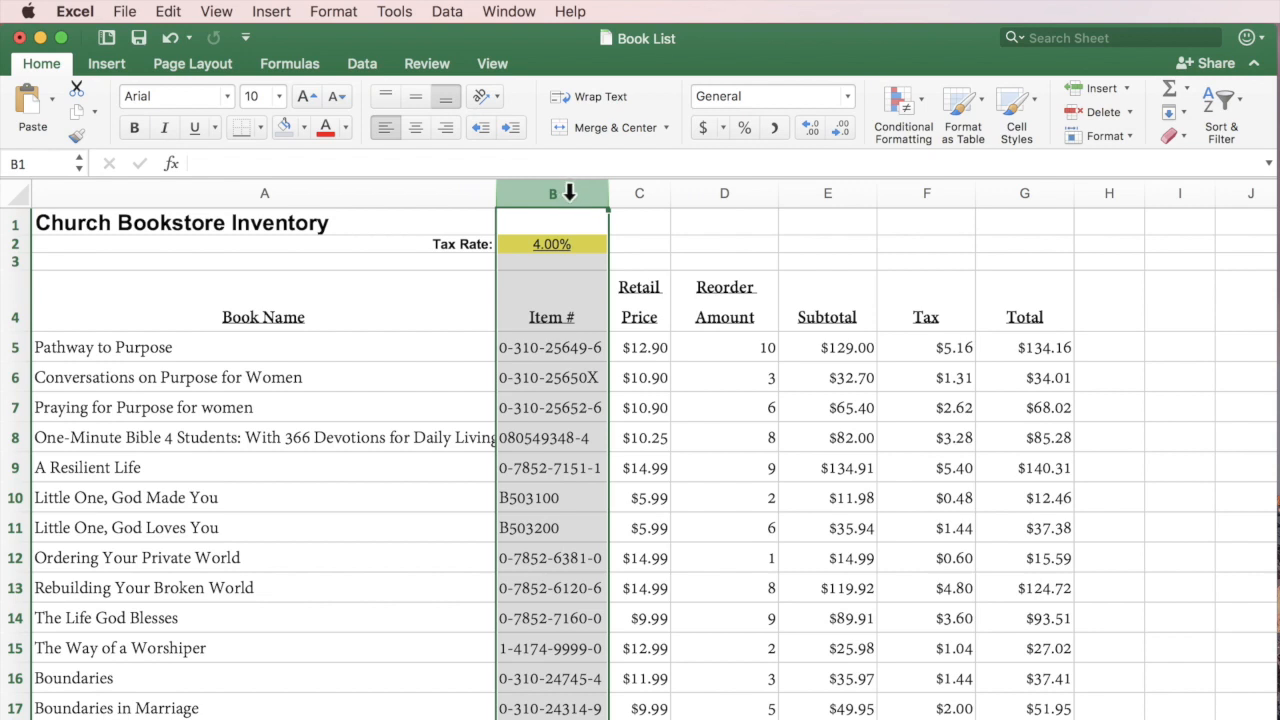
AutoFit columns B through G together, then select book rows 5 through 17.
click(570, 193)
drag(570, 193, 1034, 185)
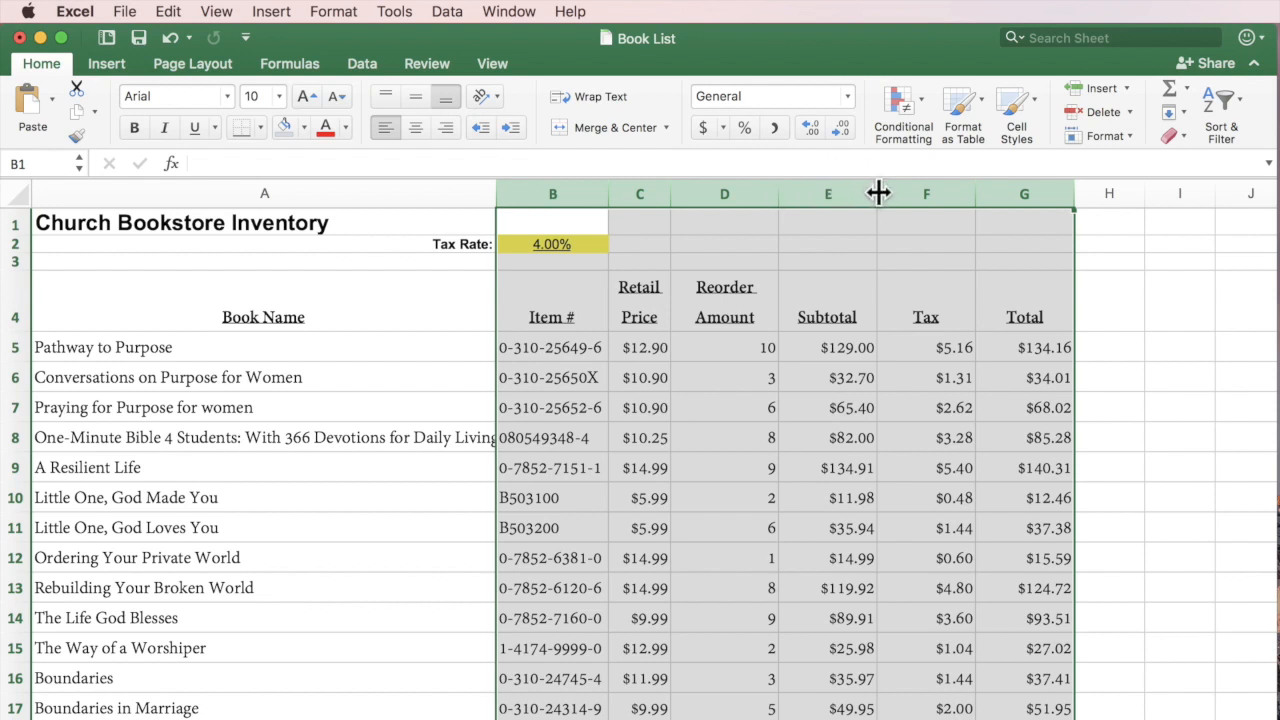
drag(878, 193, 945, 192)
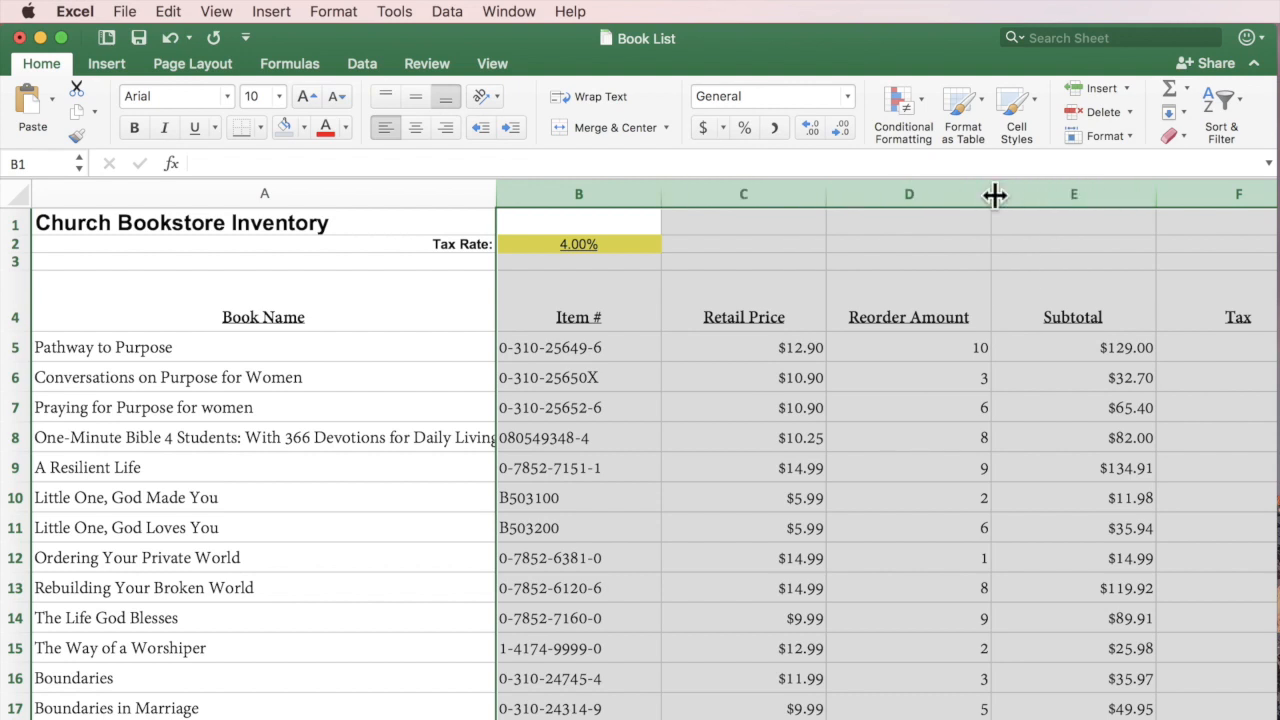
drag(990, 194, 888, 194)
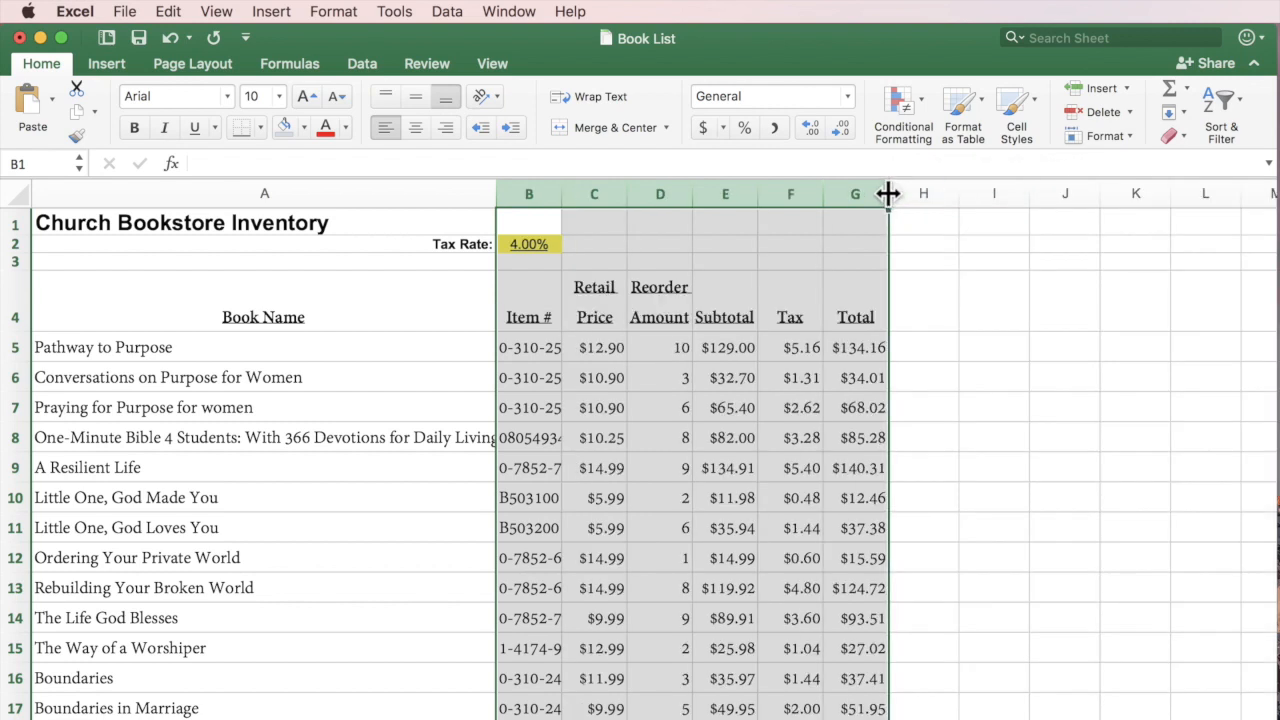
double_click(820, 193)
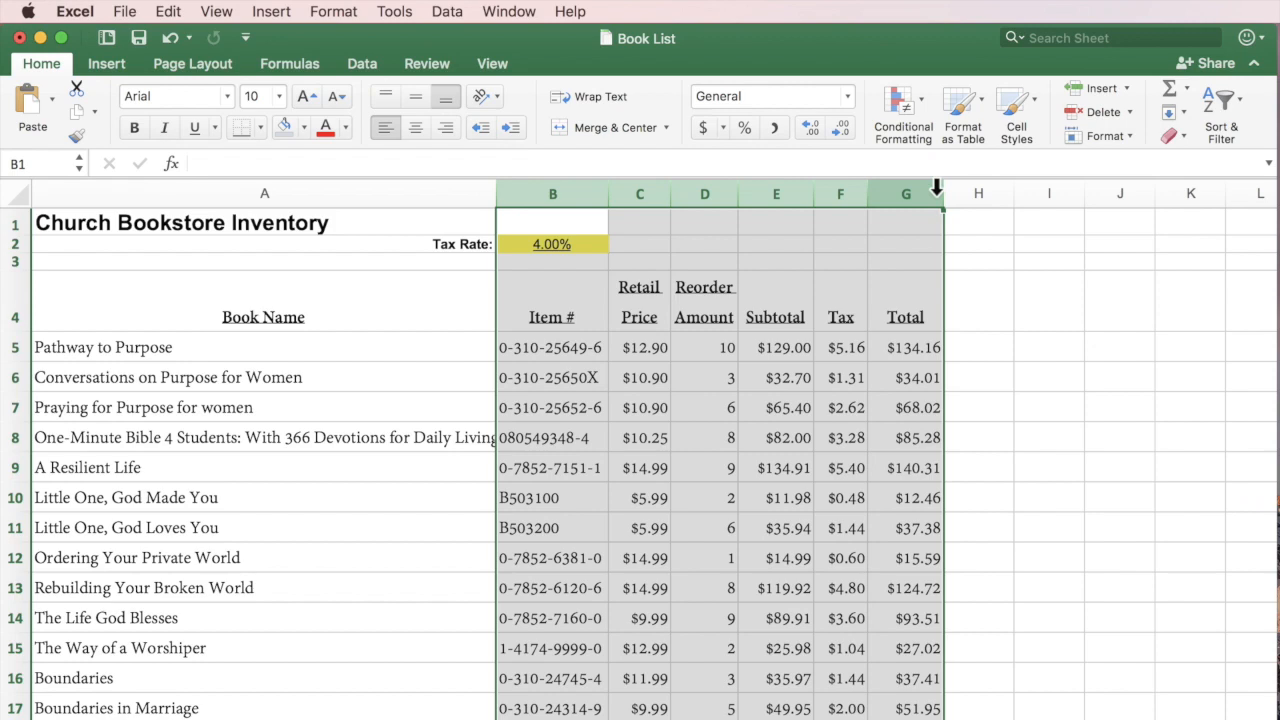
drag(10, 349, 8, 712)
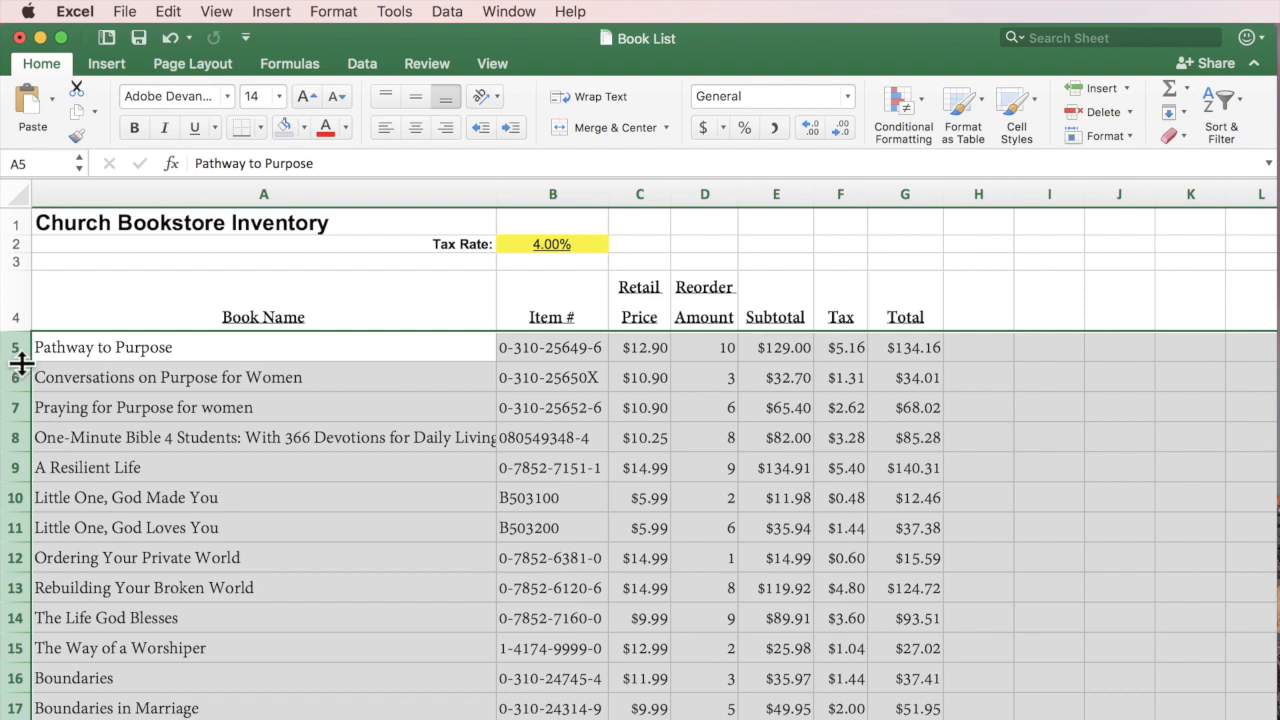
Shrink the selected book rows 5–17 to a shorter, uniform height.
drag(22, 365, 22, 383)
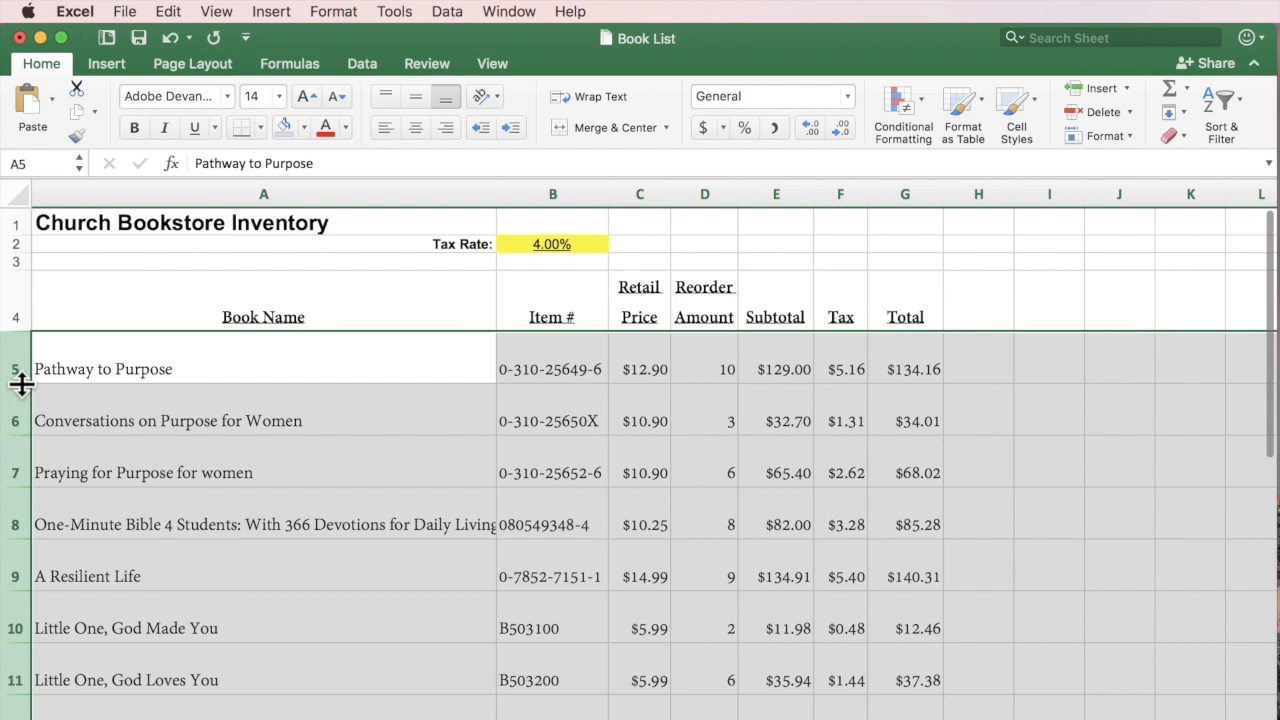
drag(22, 383, 22, 362)
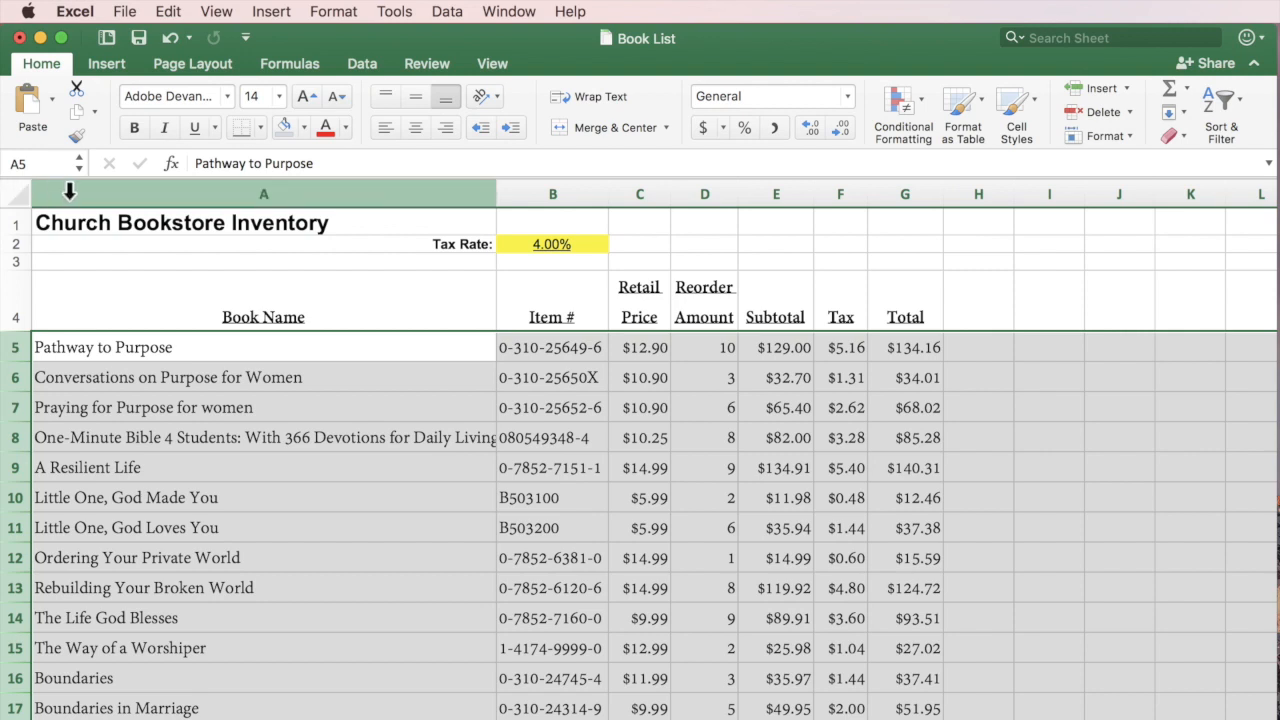
Select the whole worksheet and AutoFit all columns A through G to their contents.
click(15, 190)
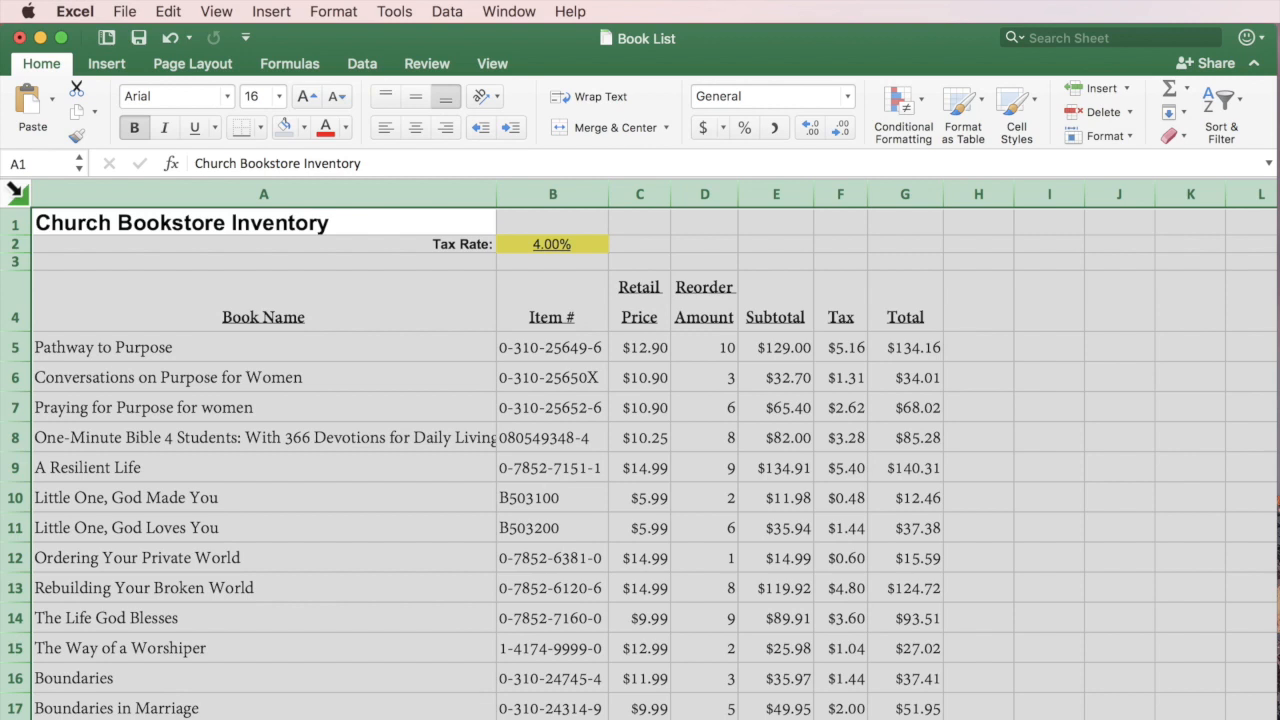
drag(609, 192, 651, 192)
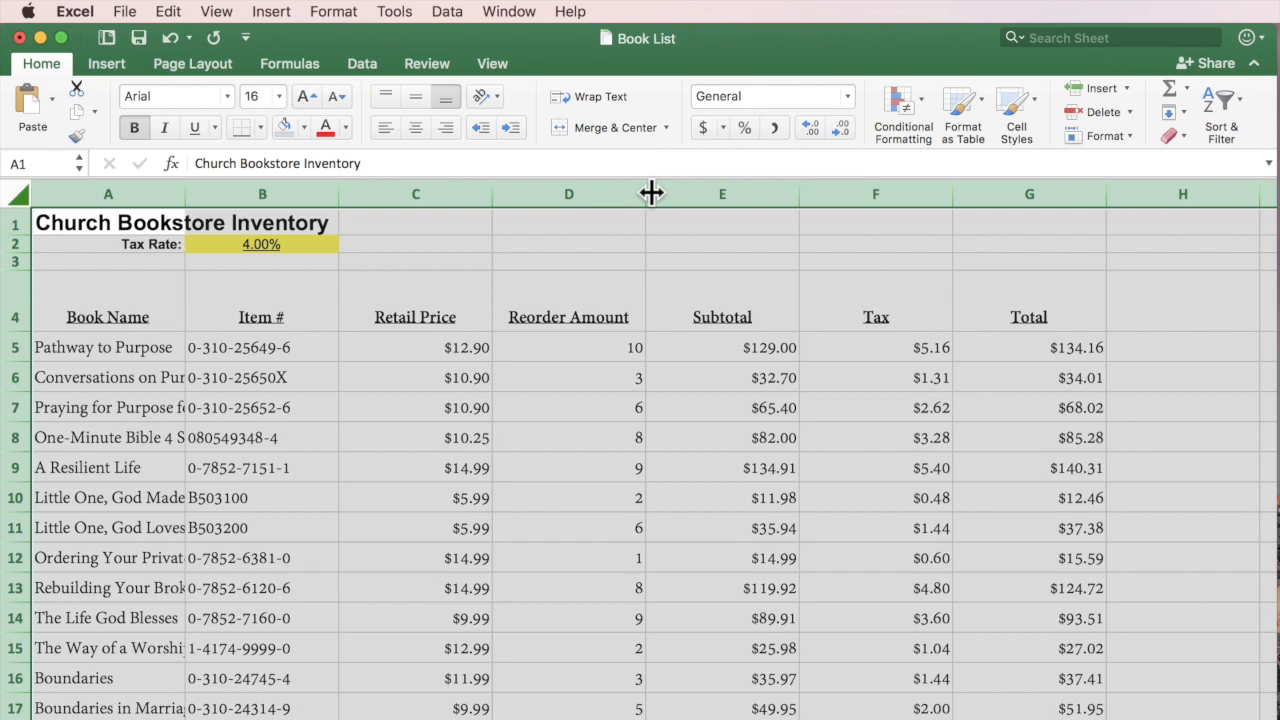
drag(651, 192, 590, 196)
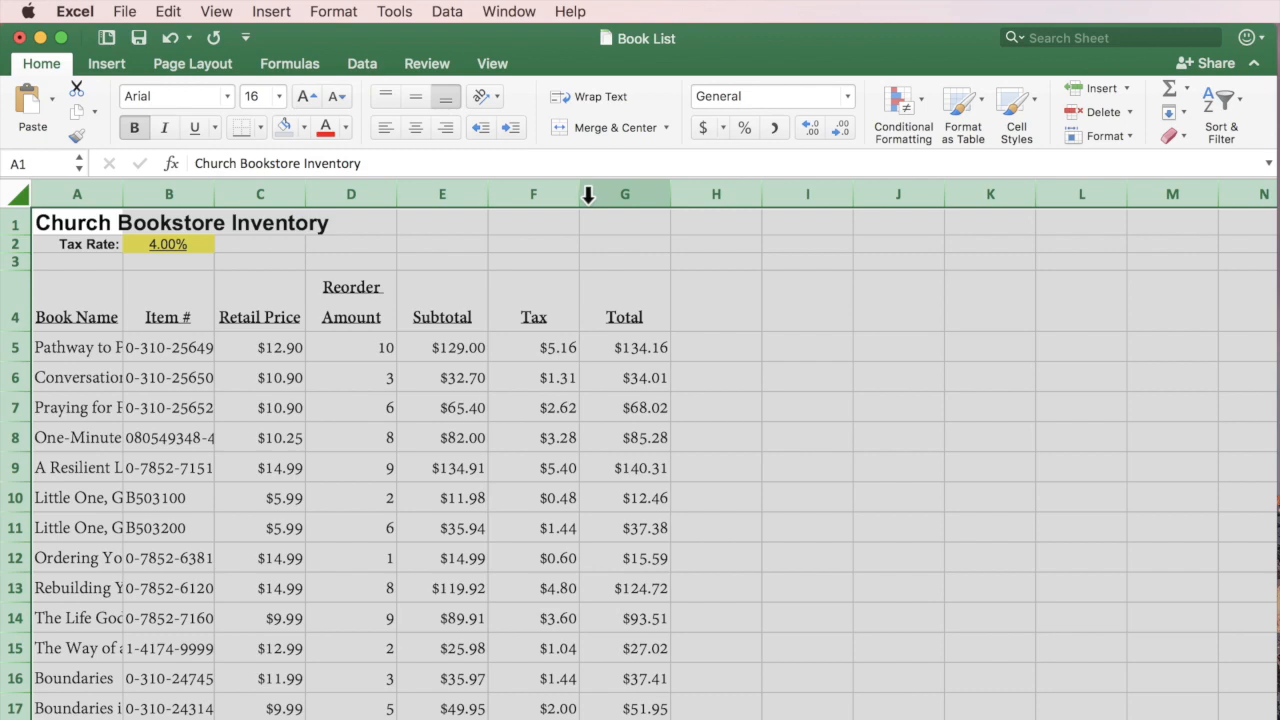
double_click(579, 194)
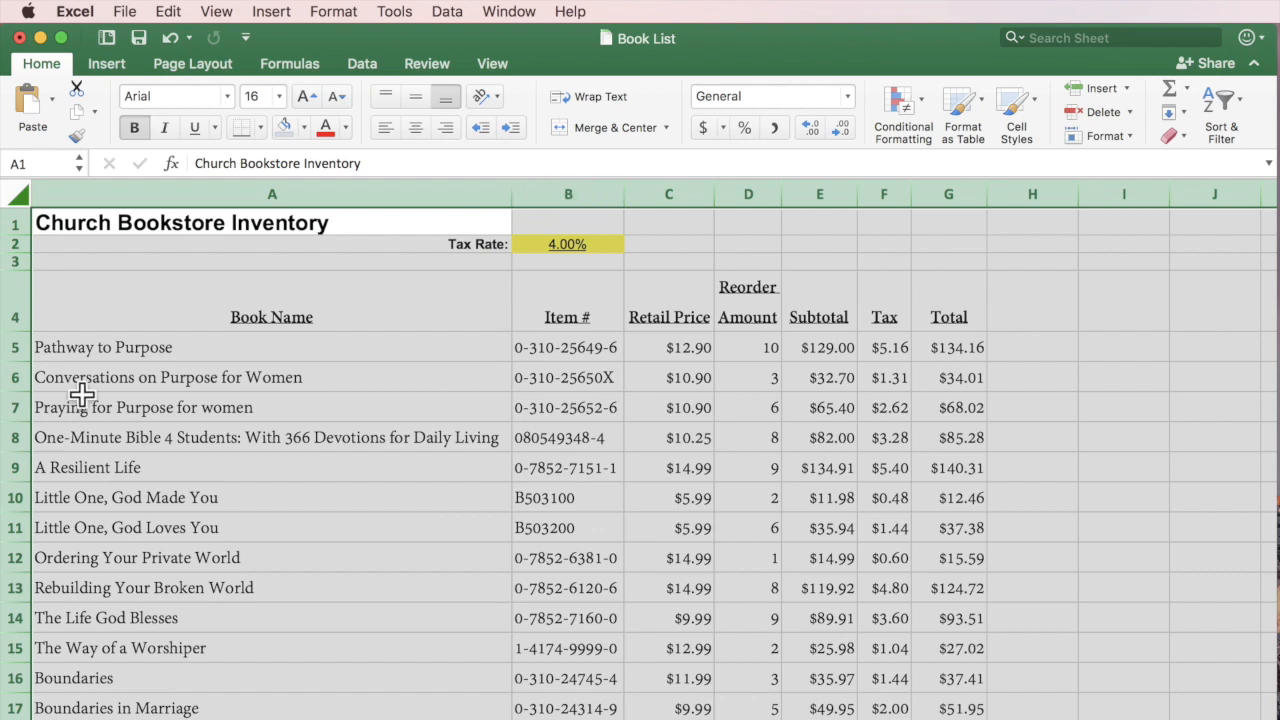
Set all rows to a compact height of about 24 pixels, then deselect the sheet.
drag(12, 392, 12, 410)
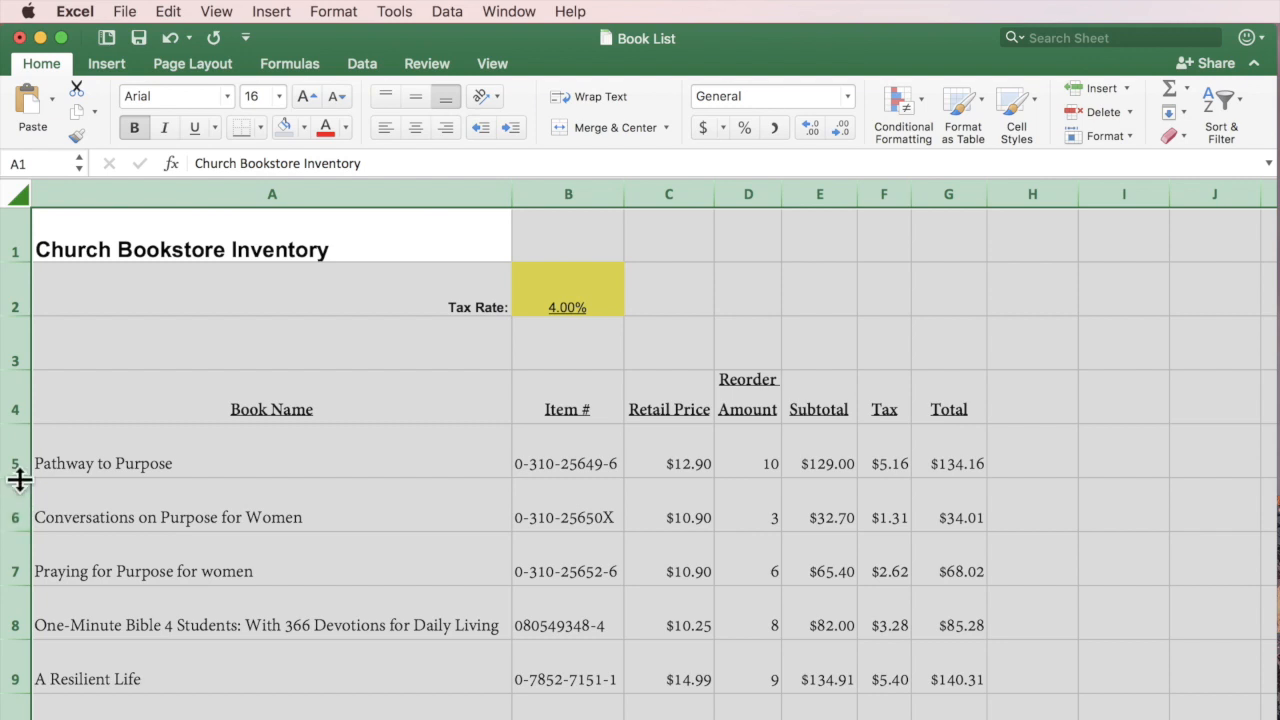
drag(20, 480, 18, 454)
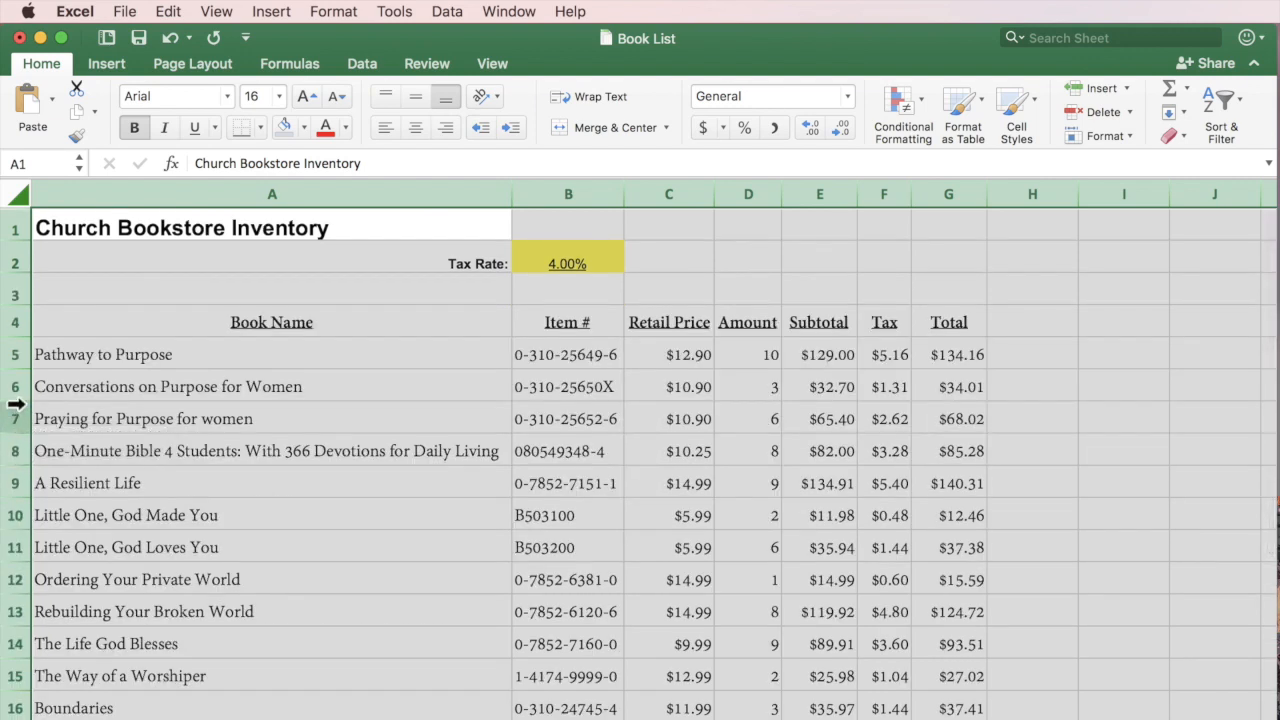
drag(15, 401, 16, 404)
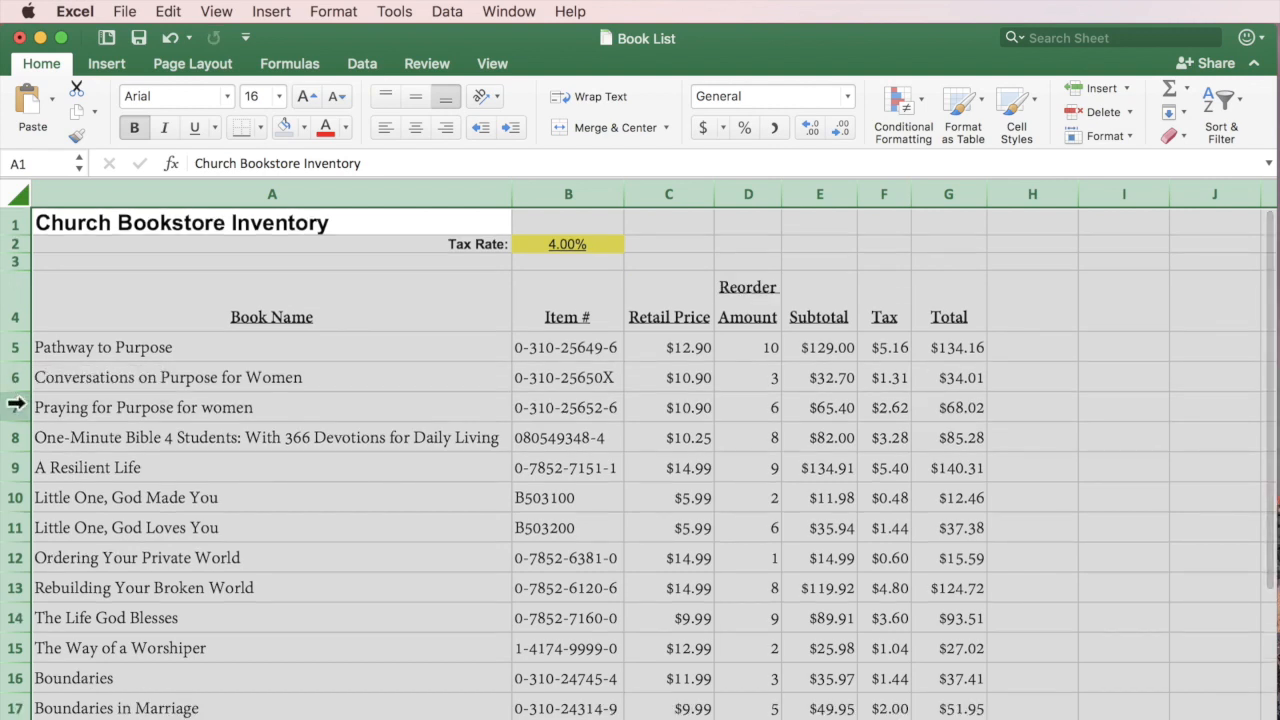
click(1033, 567)
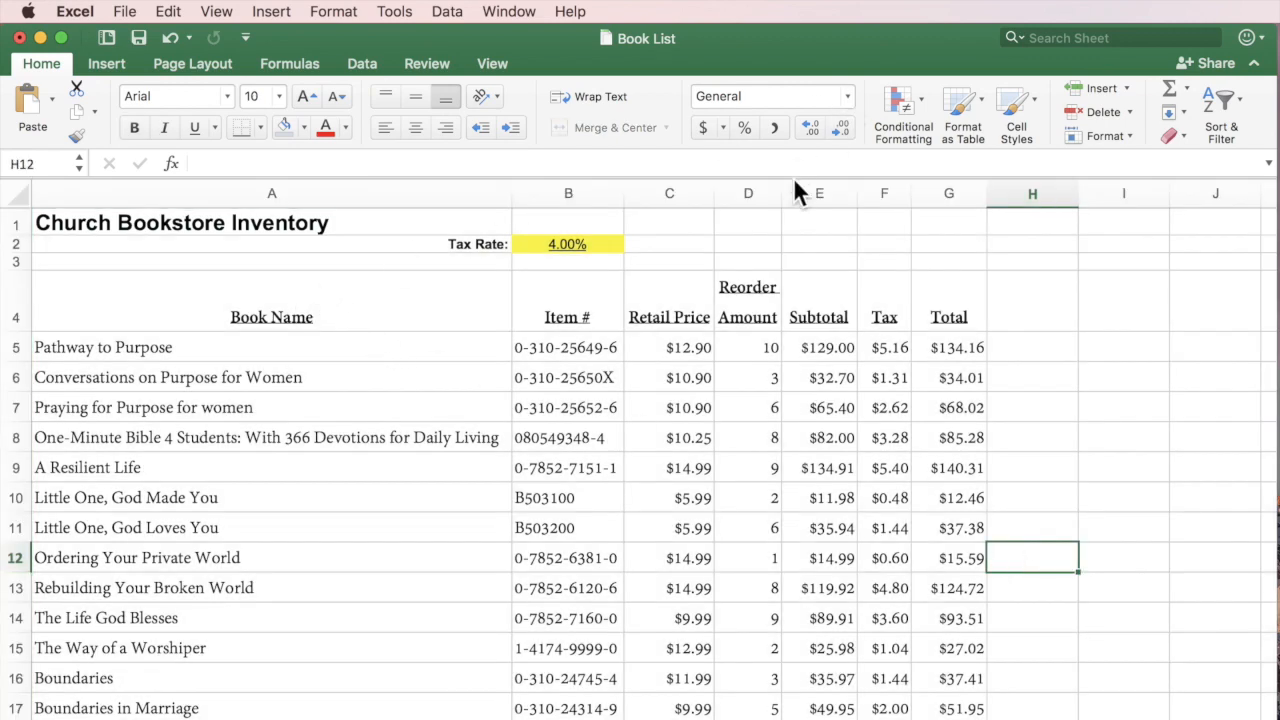
Try widening column D, then cancel the width change.
drag(782, 189, 838, 189)
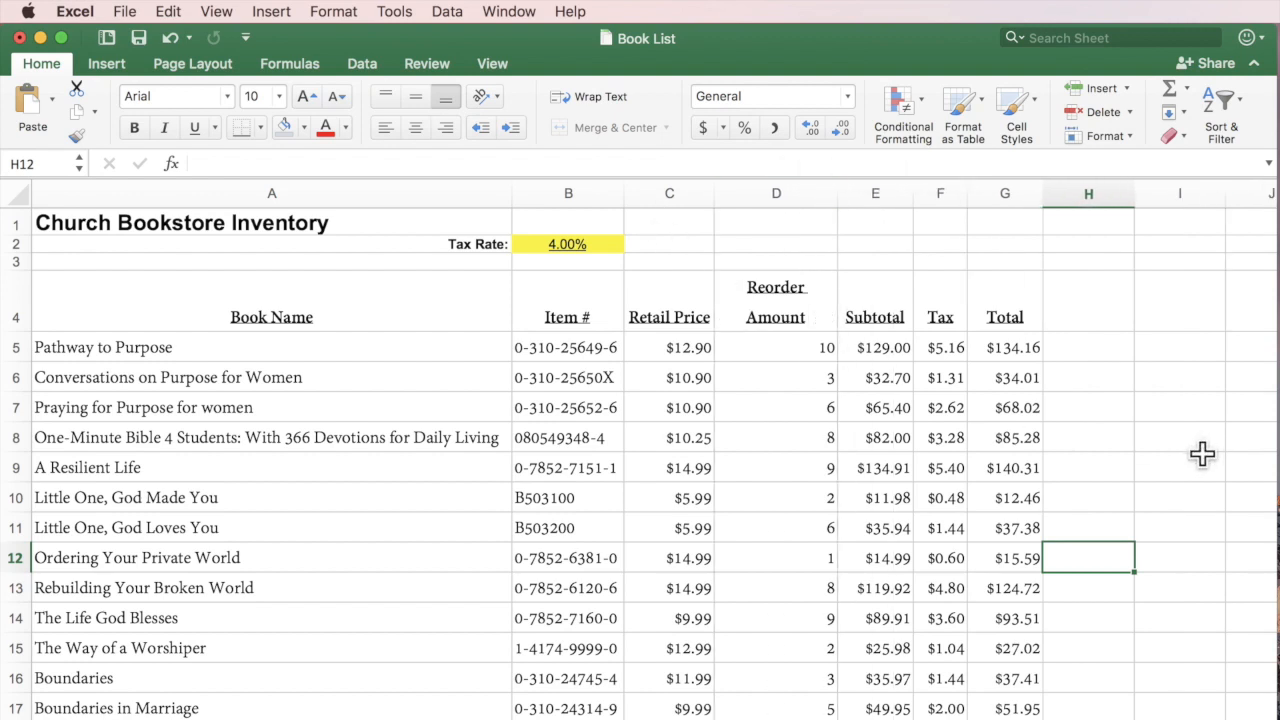
drag(835, 192, 834, 193)
key(Escape)
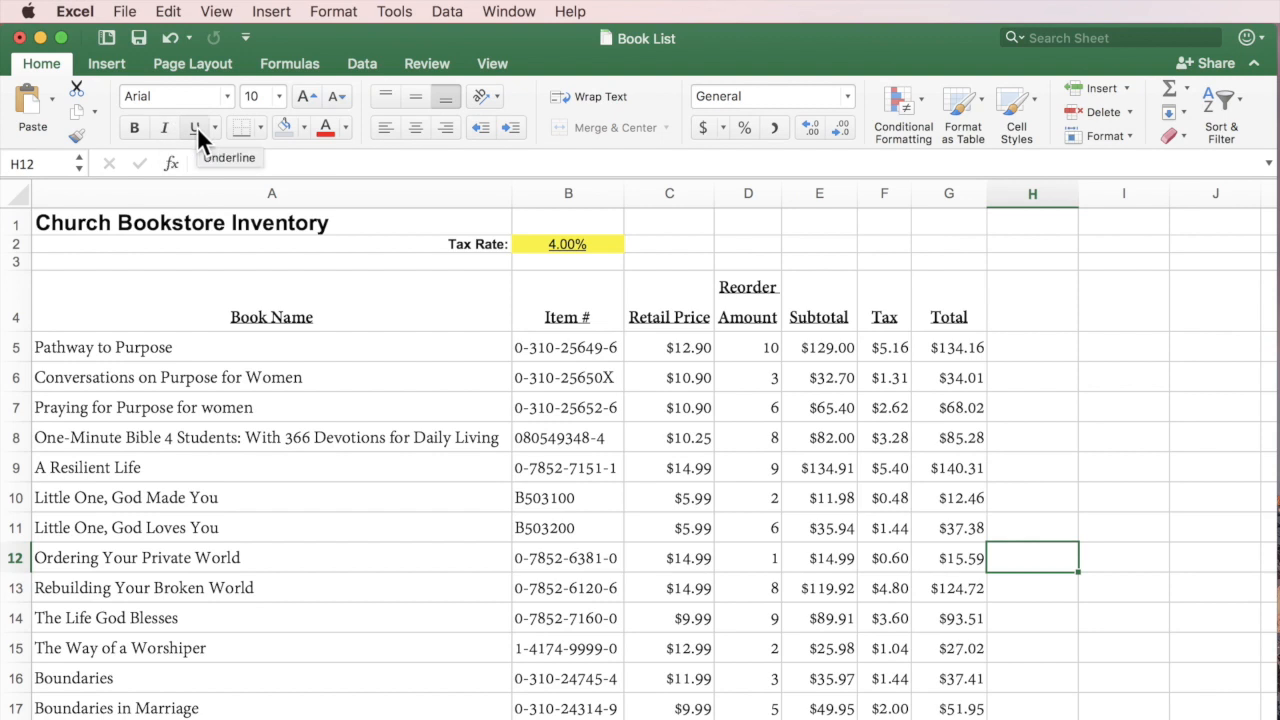
Add an outside border around the table from Book Name heading through the Total column.
drag(206, 303, 949, 716)
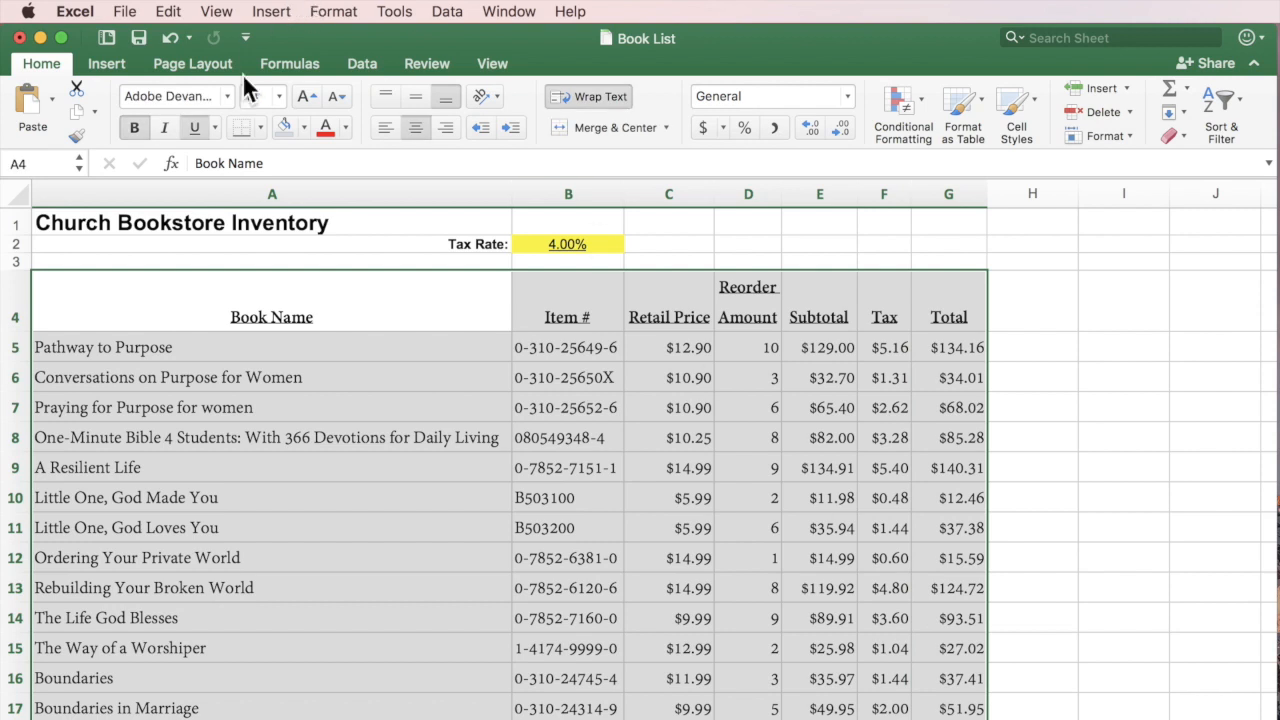
click(260, 127)
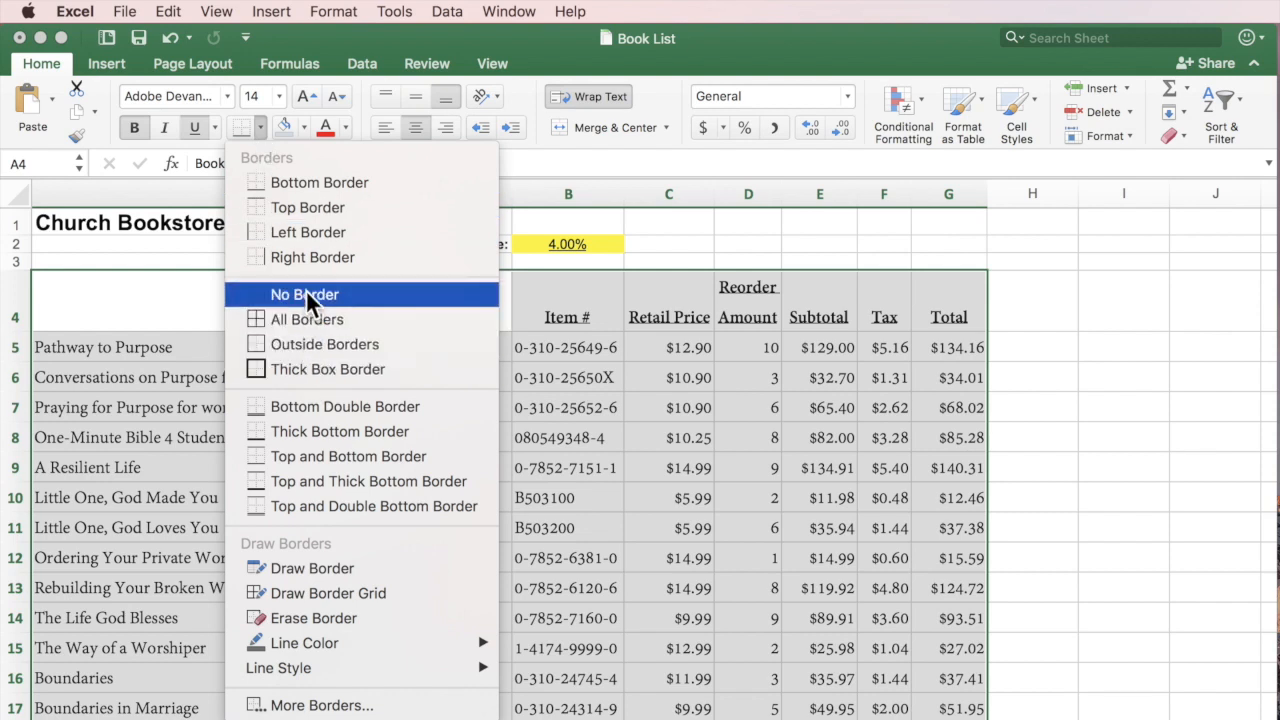
click(315, 343)
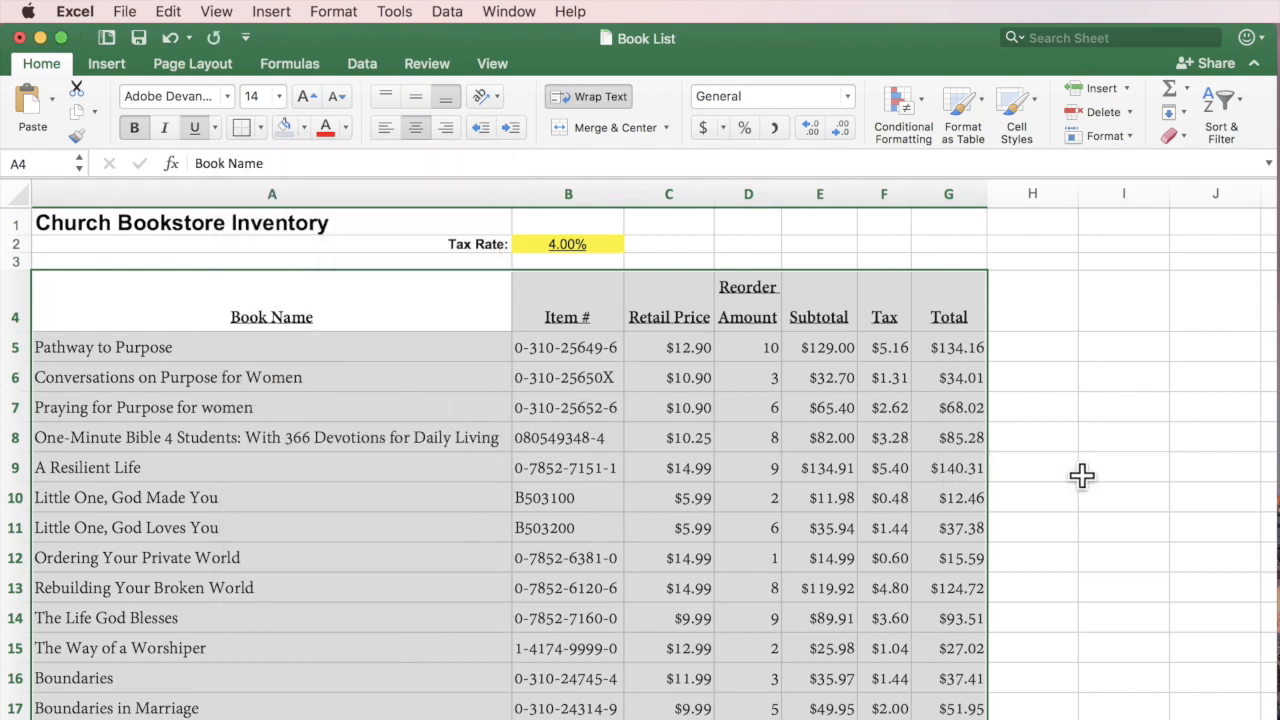
click(1086, 475)
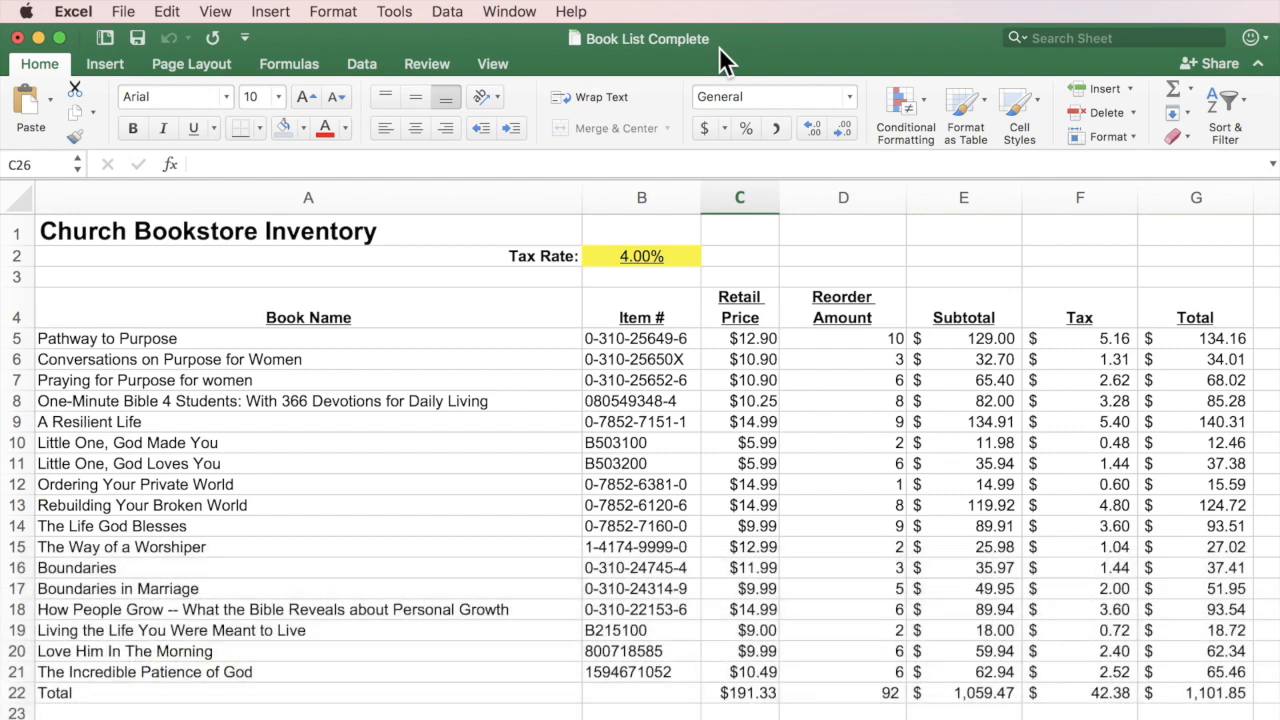
click(127, 12)
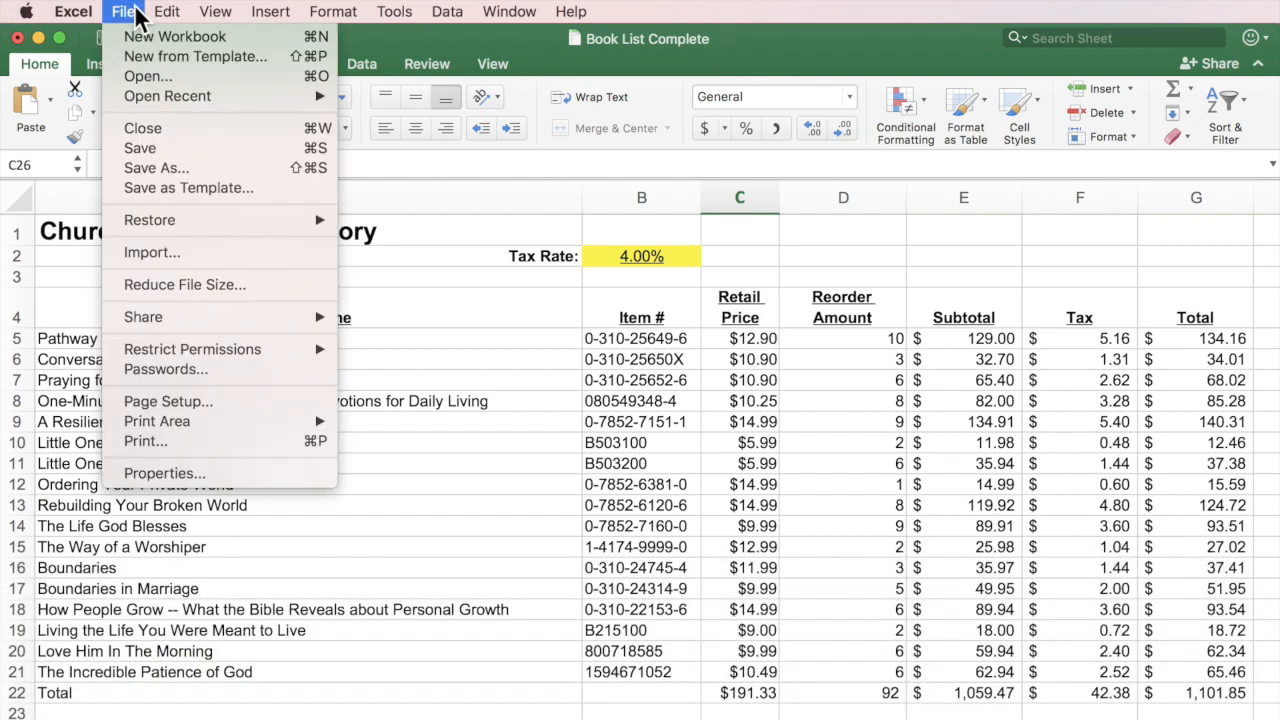
click(136, 13)
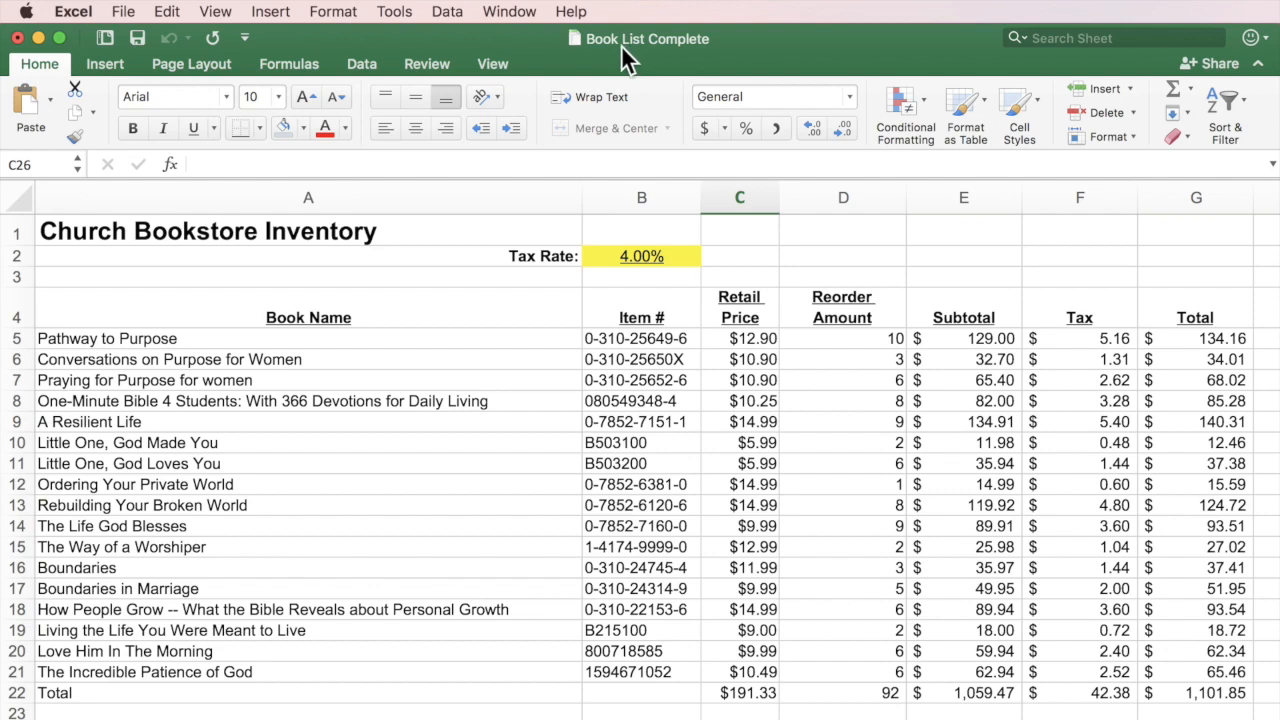
click(124, 12)
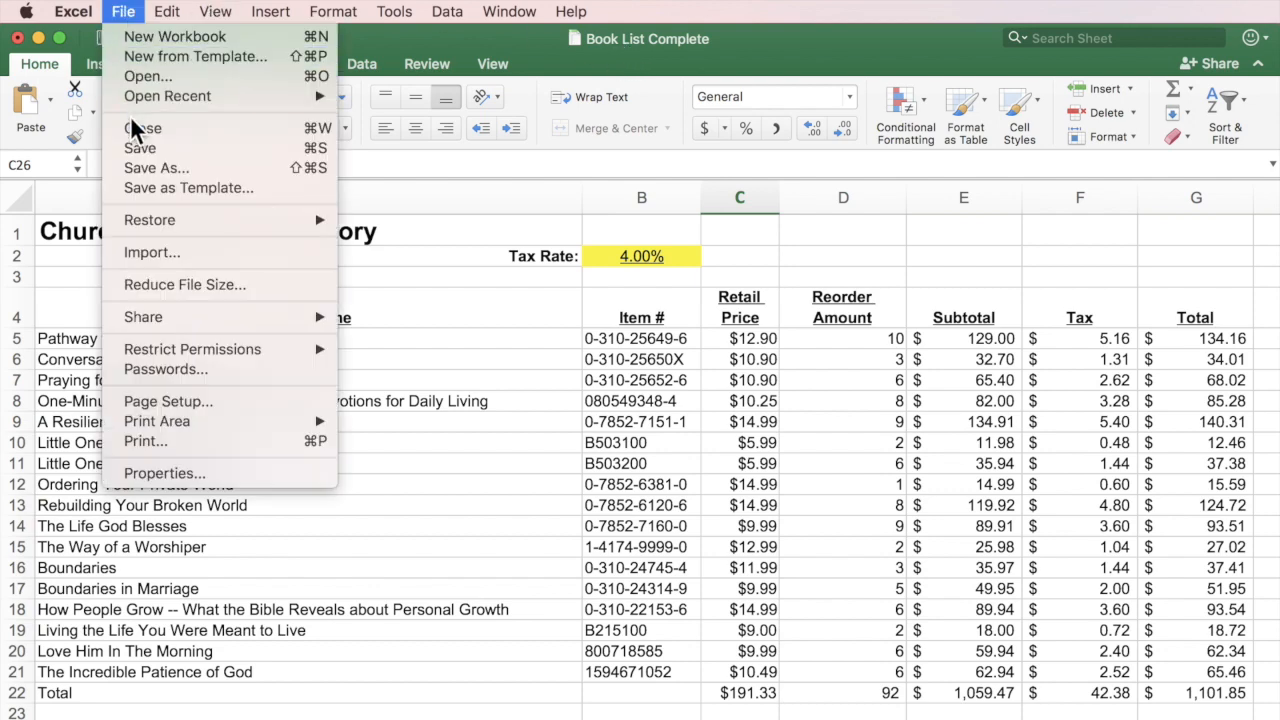
click(134, 76)
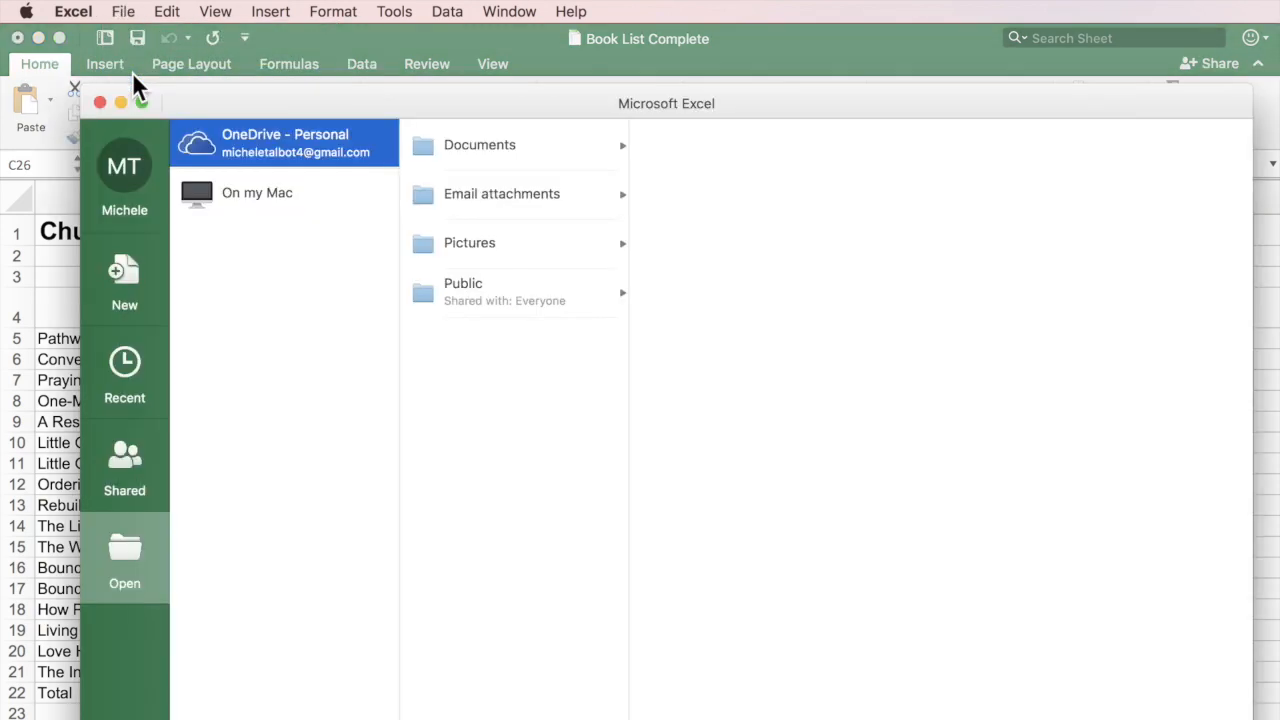
click(1047, 231)
click(270, 195)
drag(1207, 287, 476, 228)
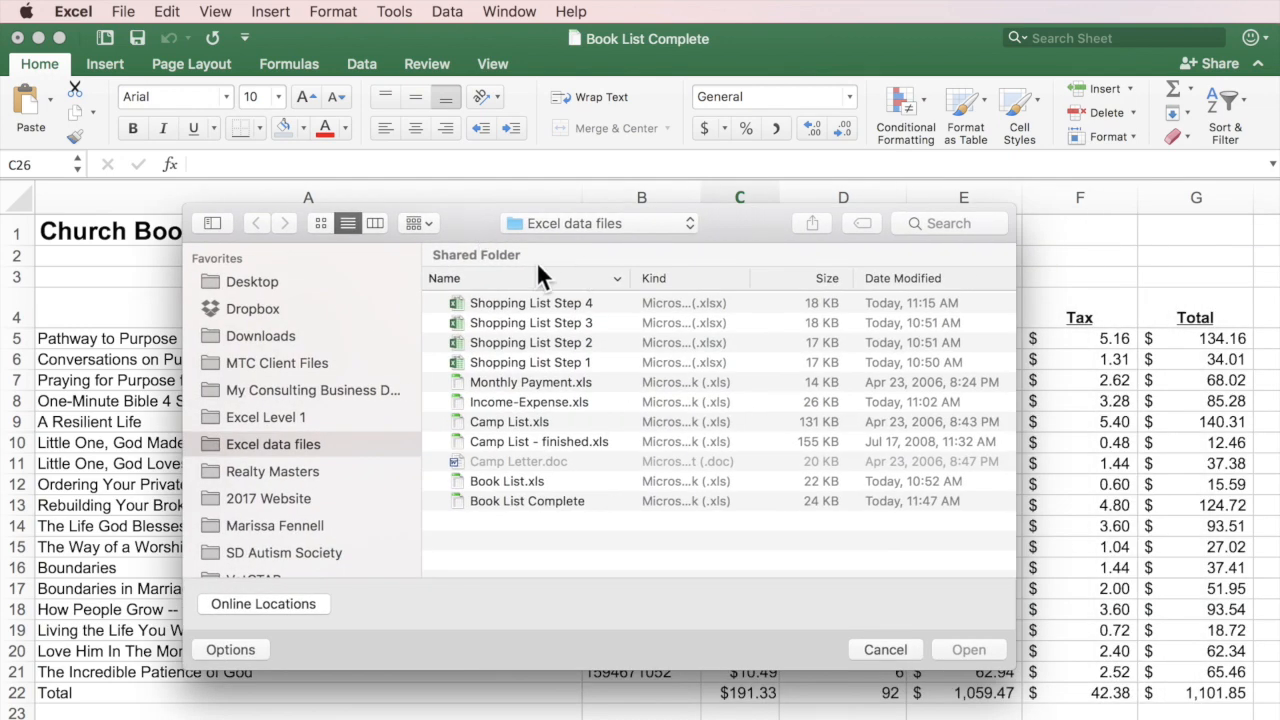
click(530, 499)
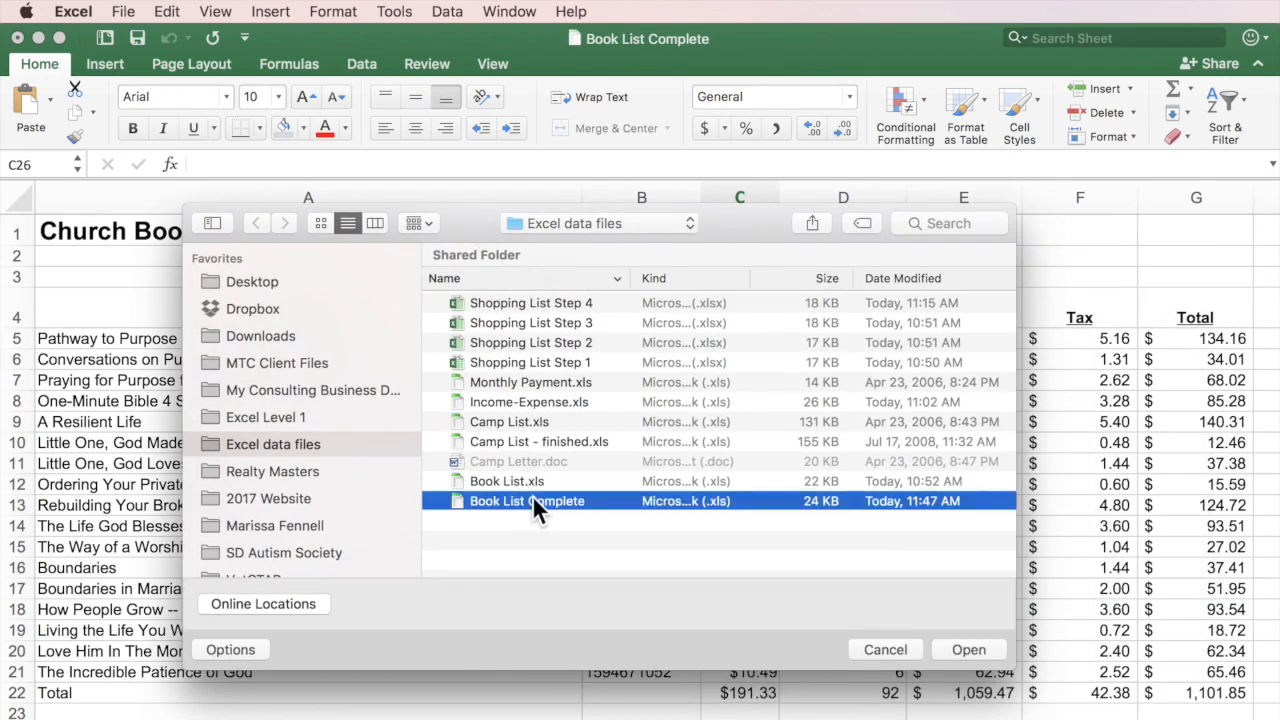
click(880, 650)
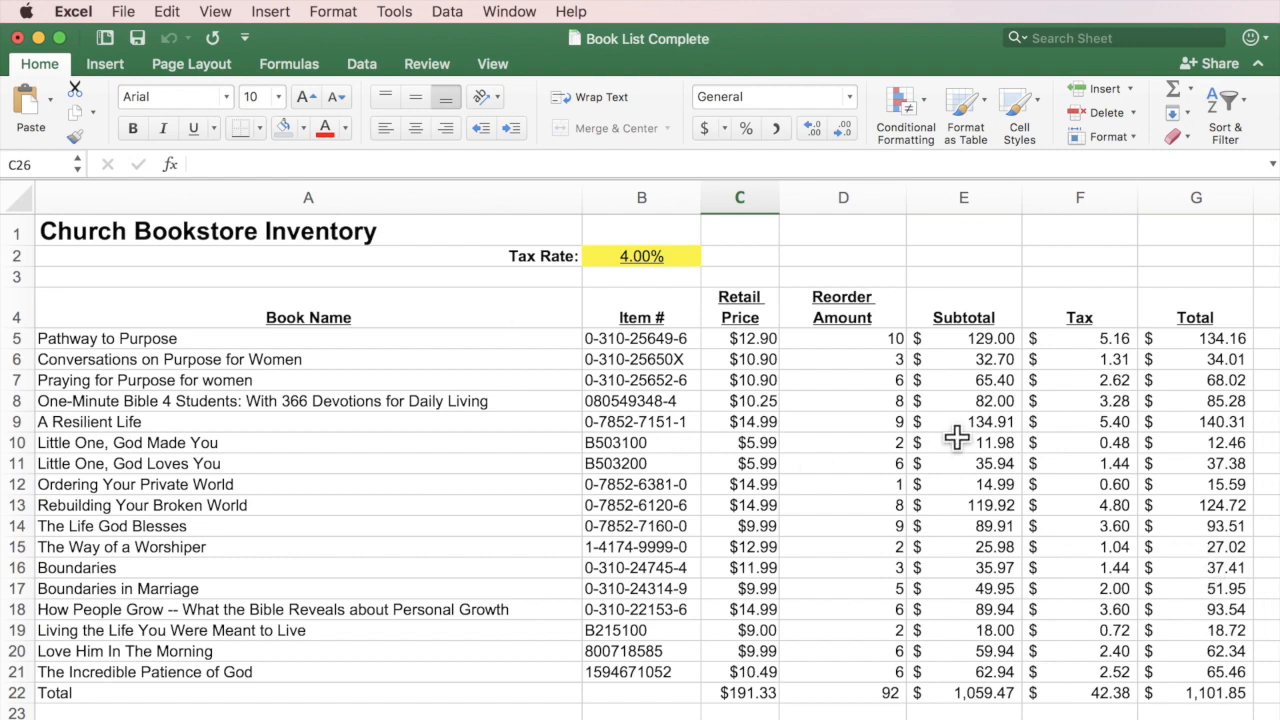
Open the Print dialog from the File menu to preview the inventory's first page.
click(120, 11)
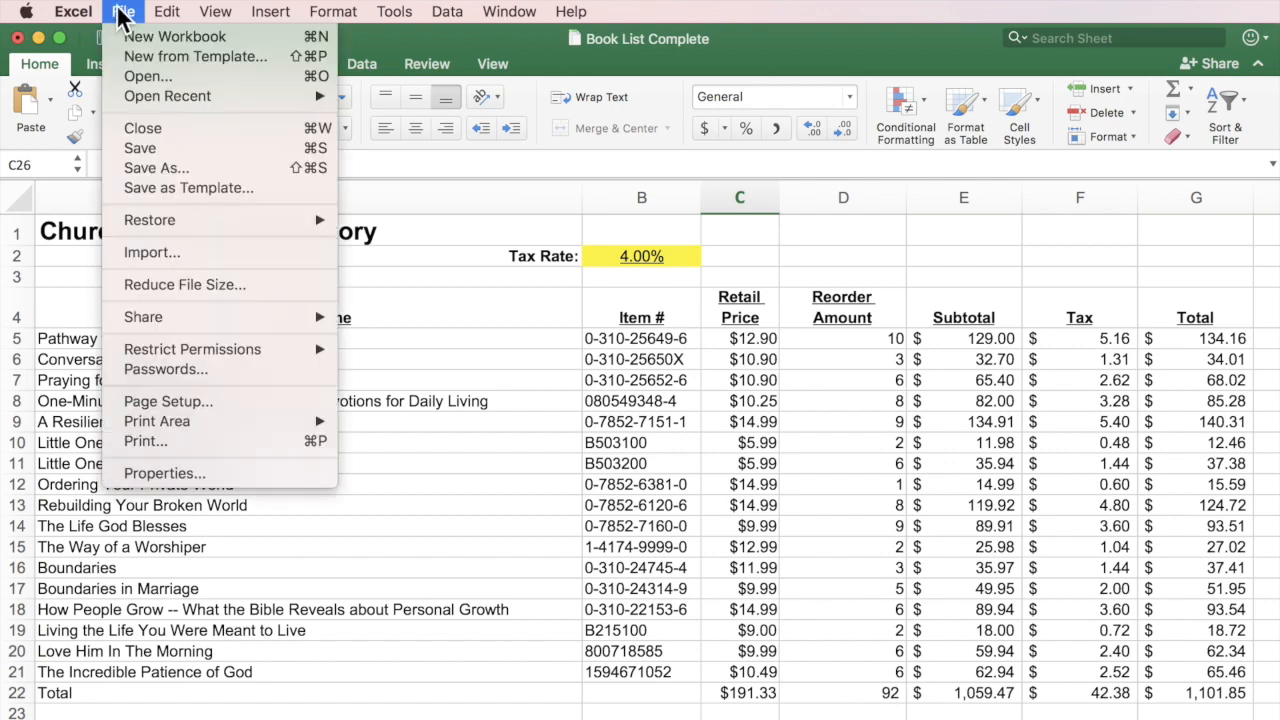
click(140, 440)
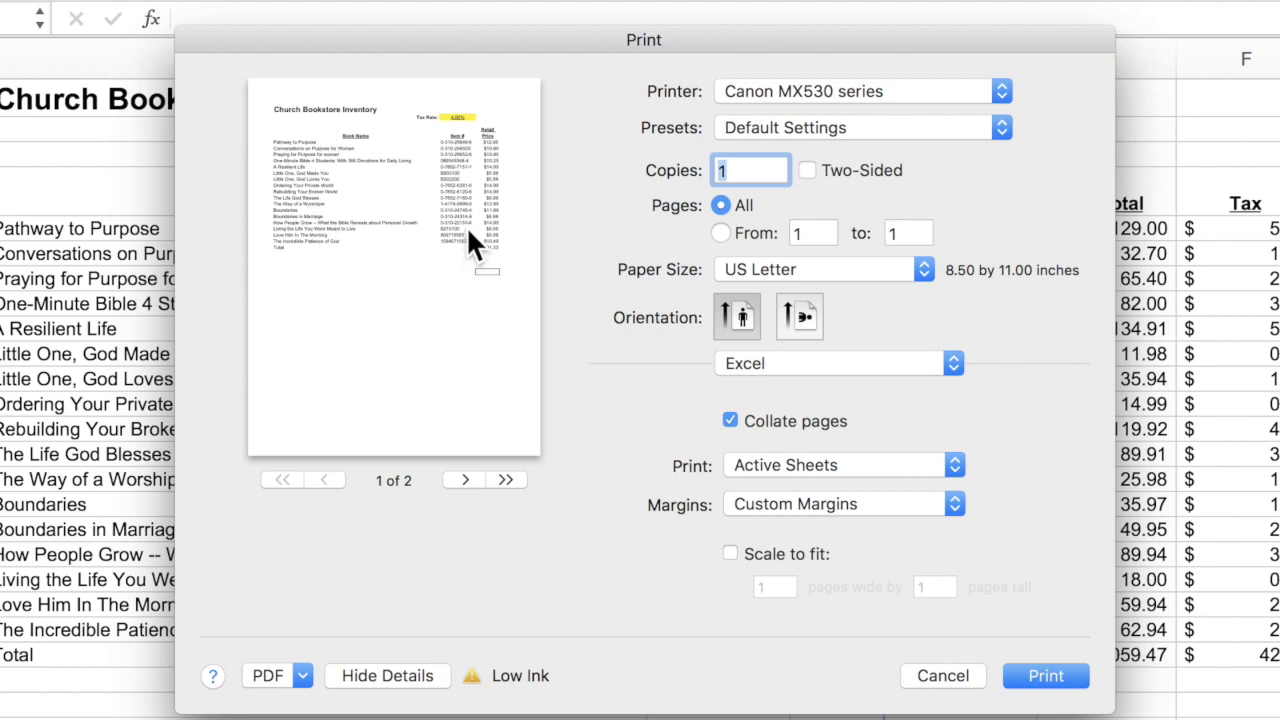
click(464, 480)
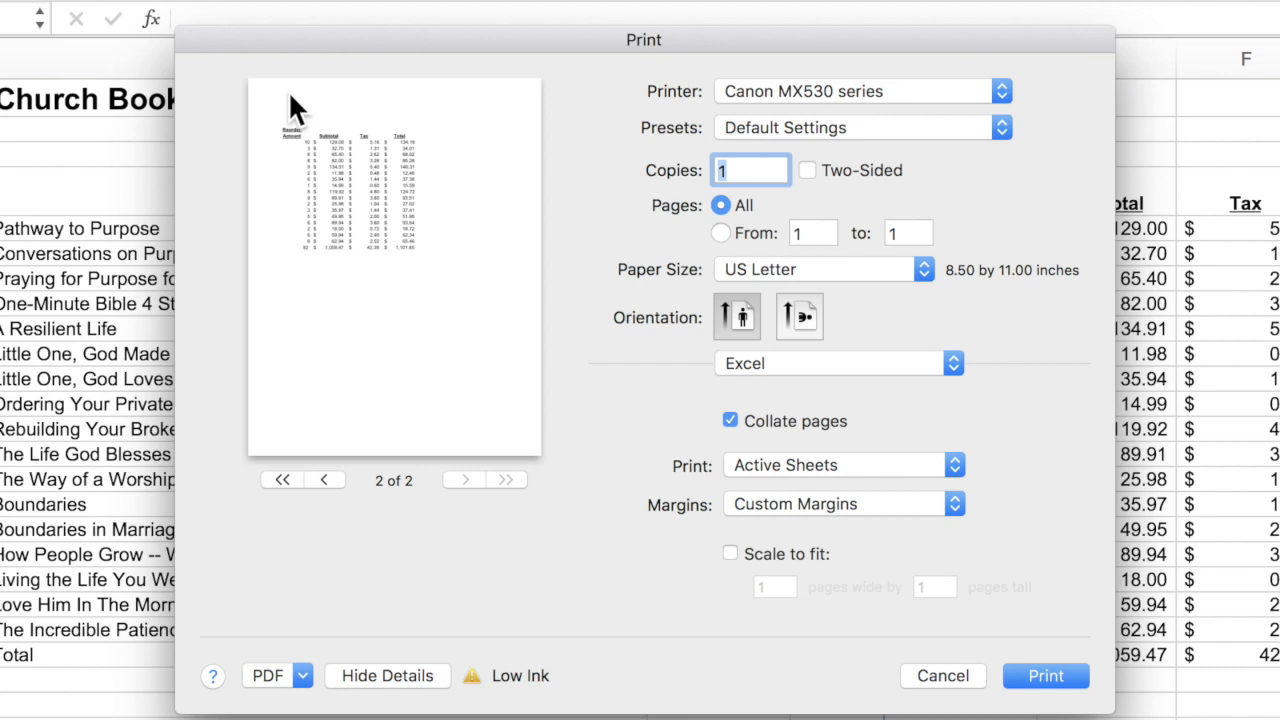
Return the print preview to page 1 of 2.
click(333, 481)
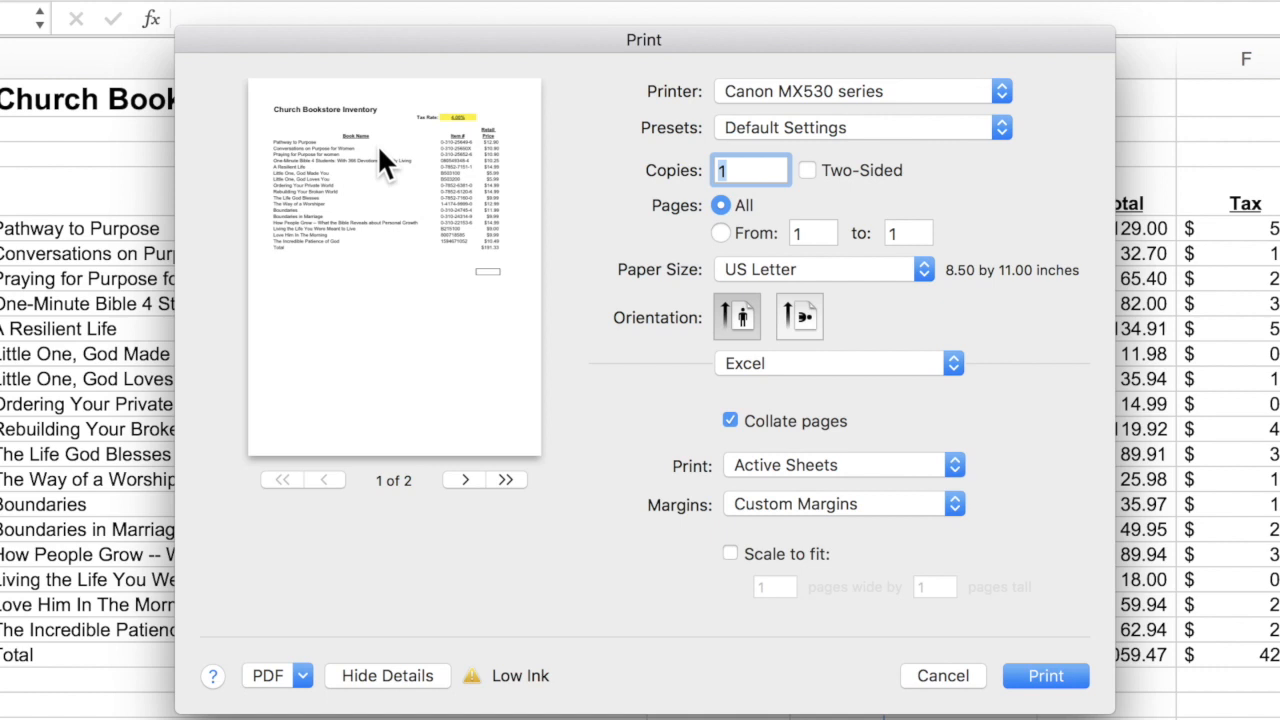
Switch the printout to landscape orientation and check both preview pages.
click(806, 316)
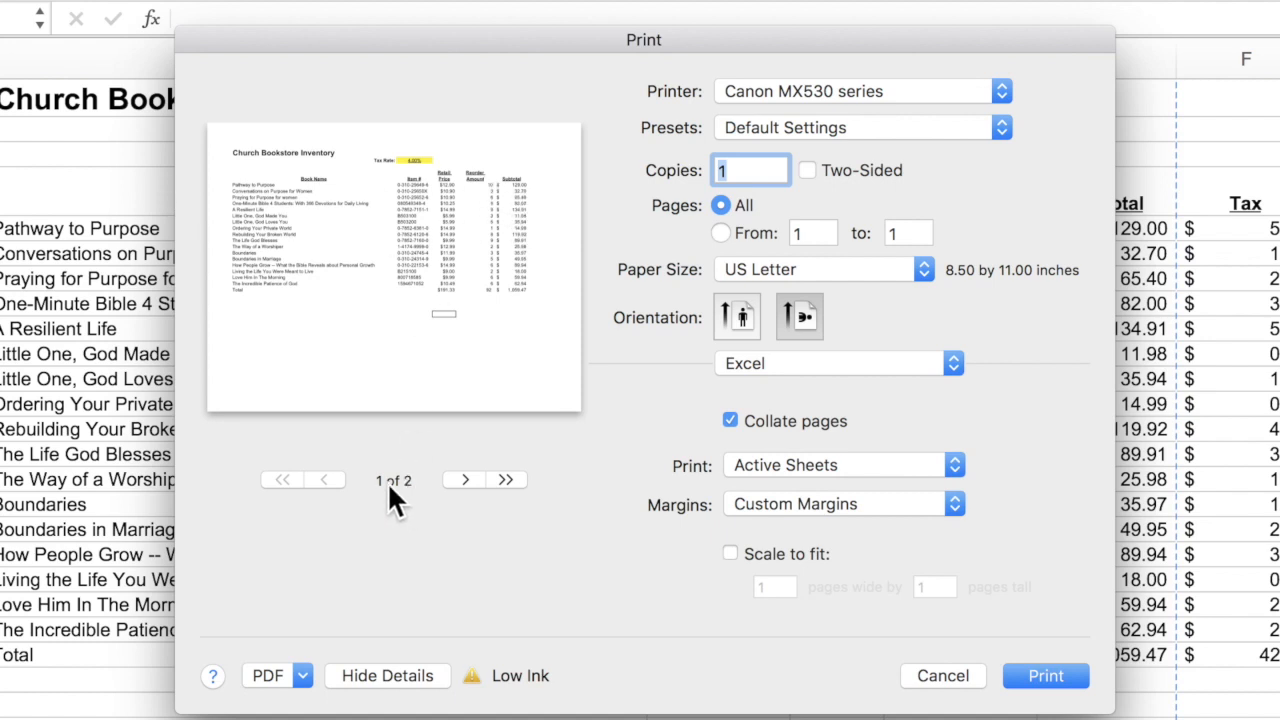
click(463, 481)
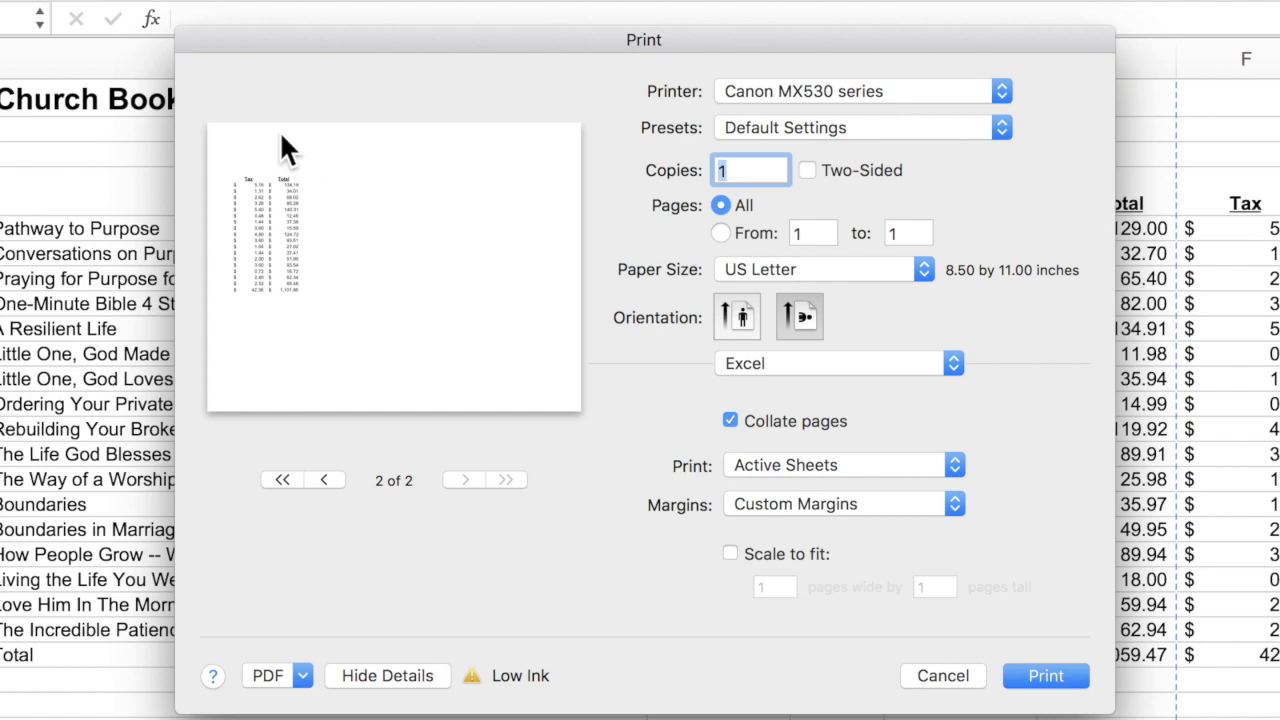
click(324, 481)
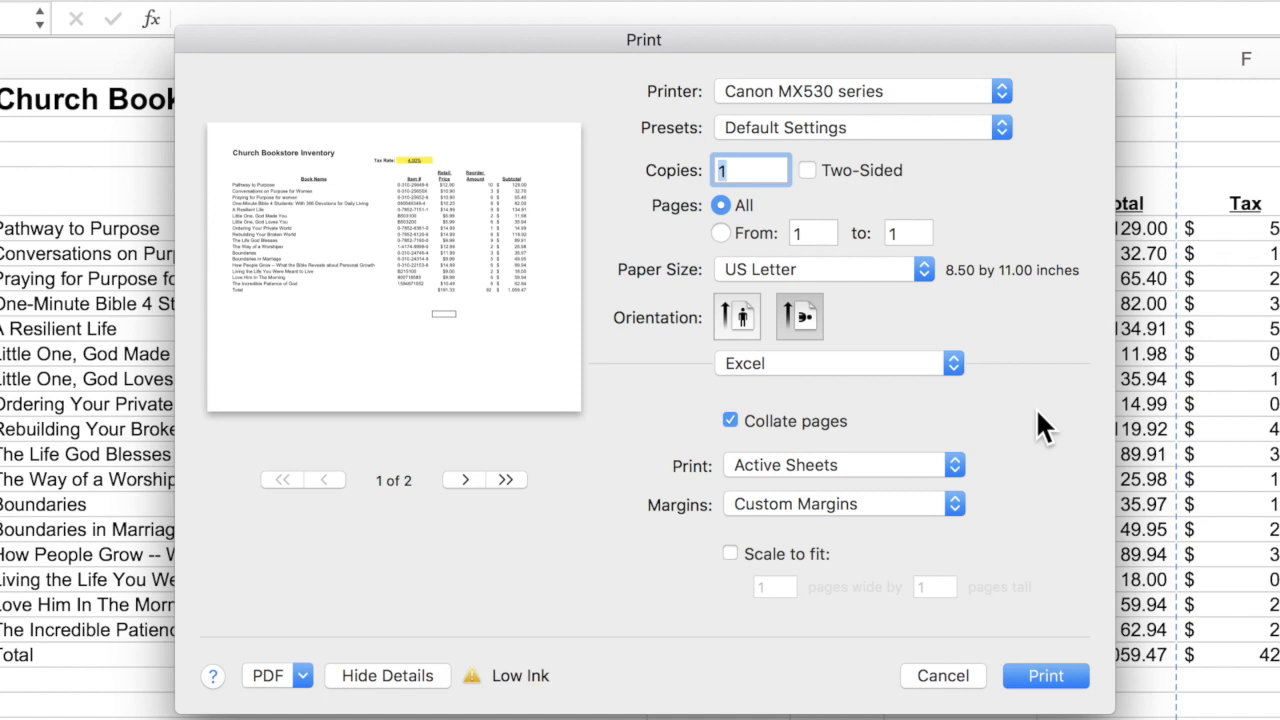
Scale the printout to fit 1 page wide by 1 tall, then close the Print dialog.
click(730, 554)
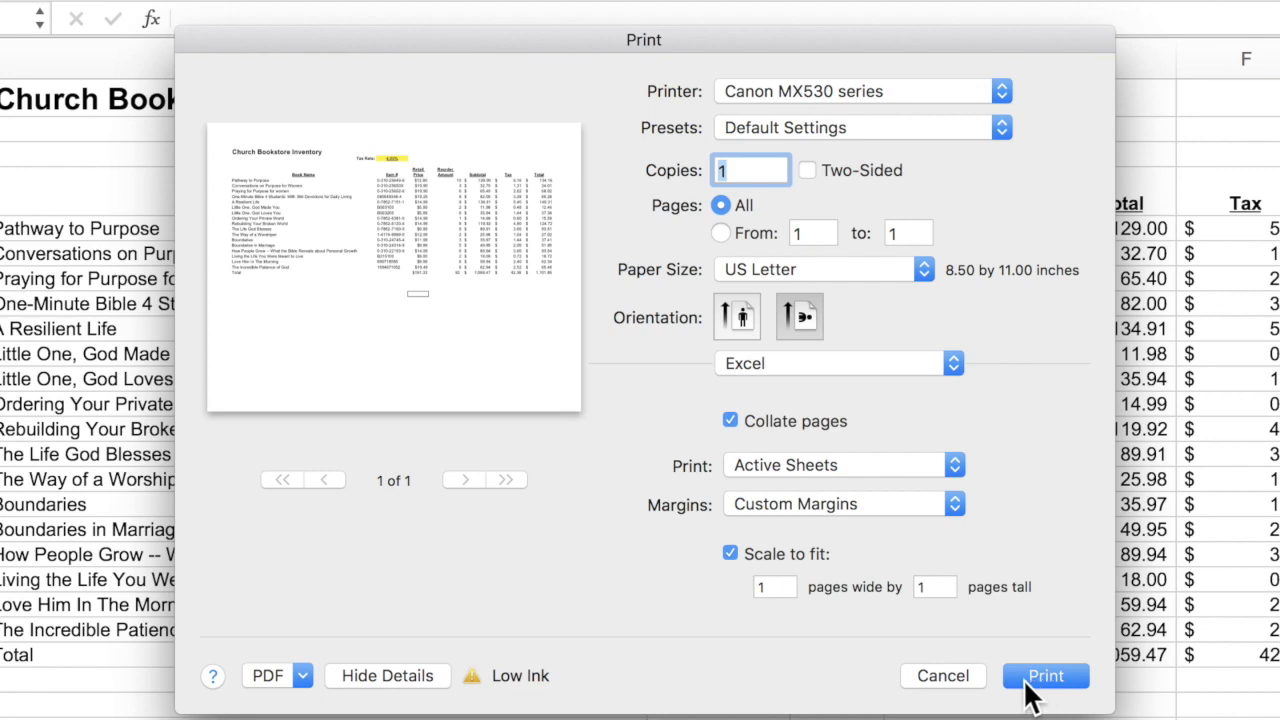
click(945, 676)
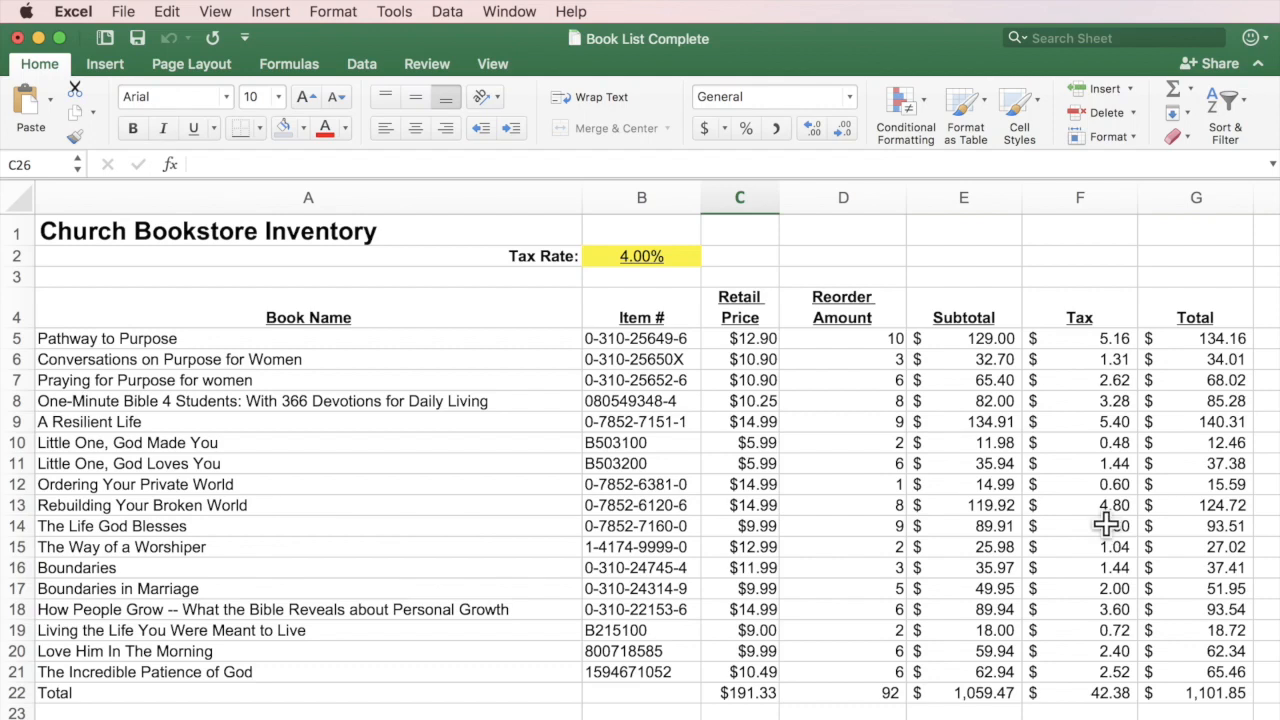
Set the print area to A1:C22, covering the title, Book Name, Item # and Retail Price columns.
drag(378, 231, 720, 698)
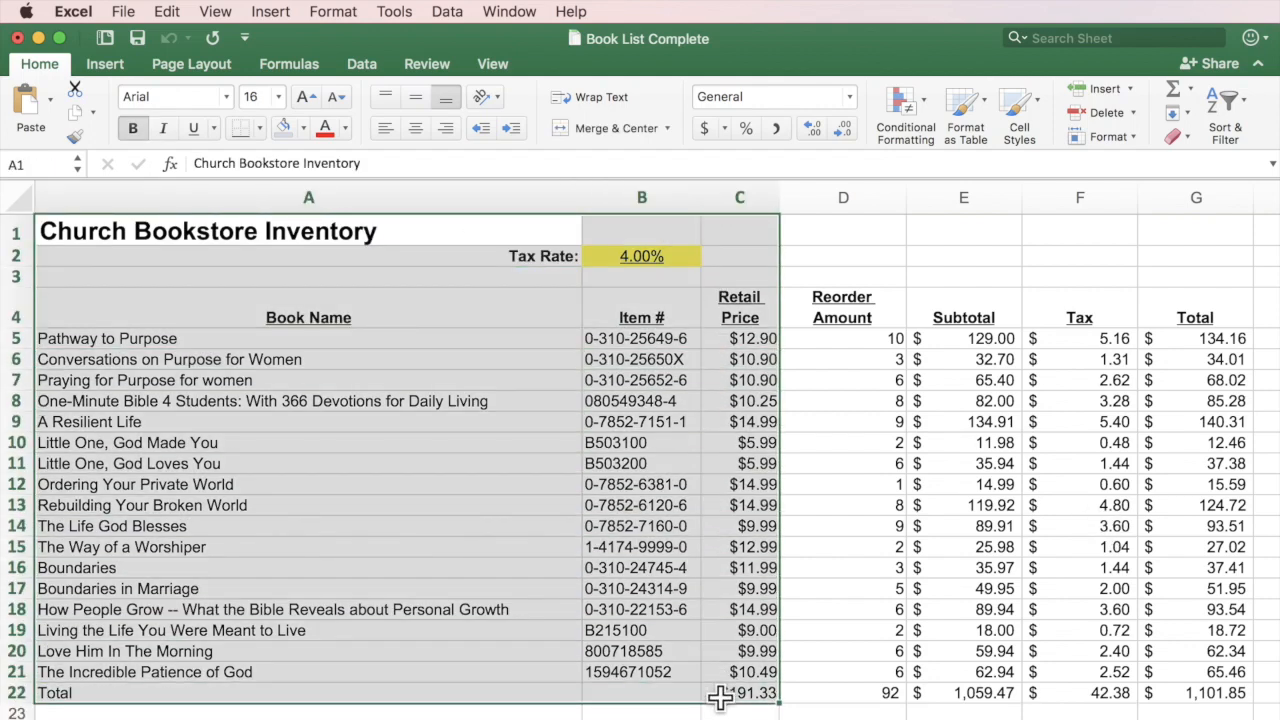
scroll(720, 698, right, 1)
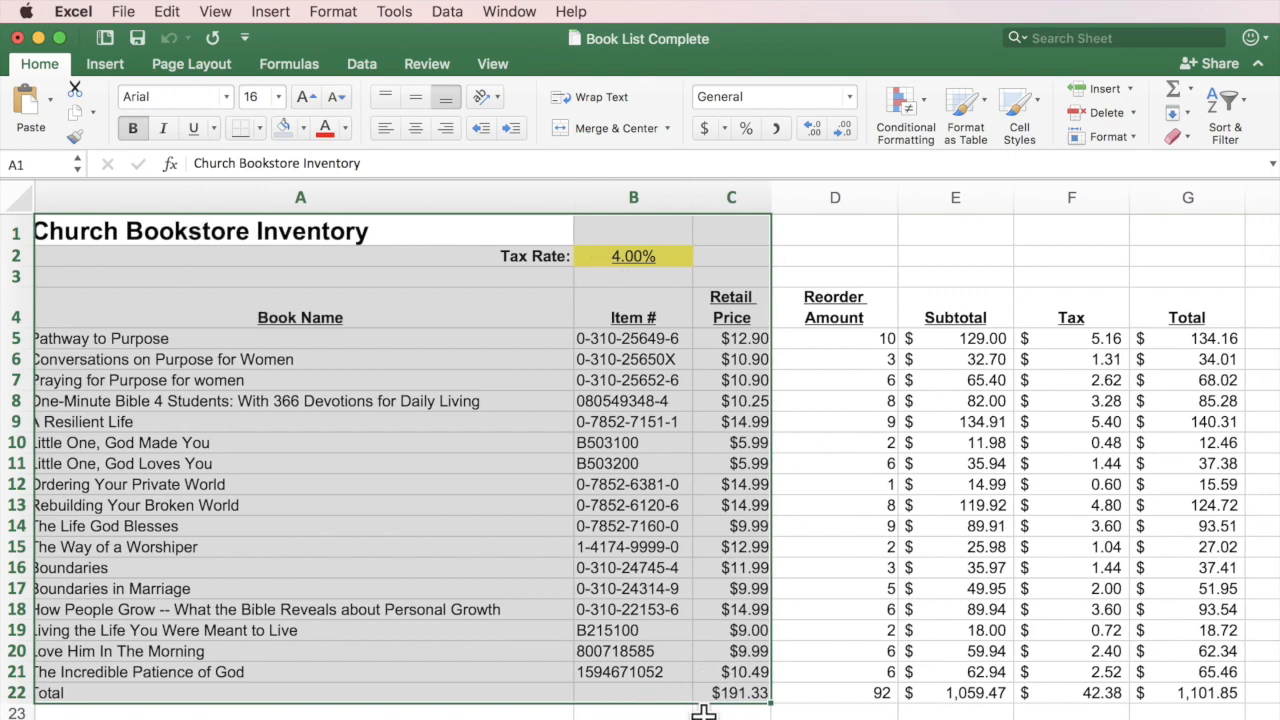
scroll(707, 703, left, 1)
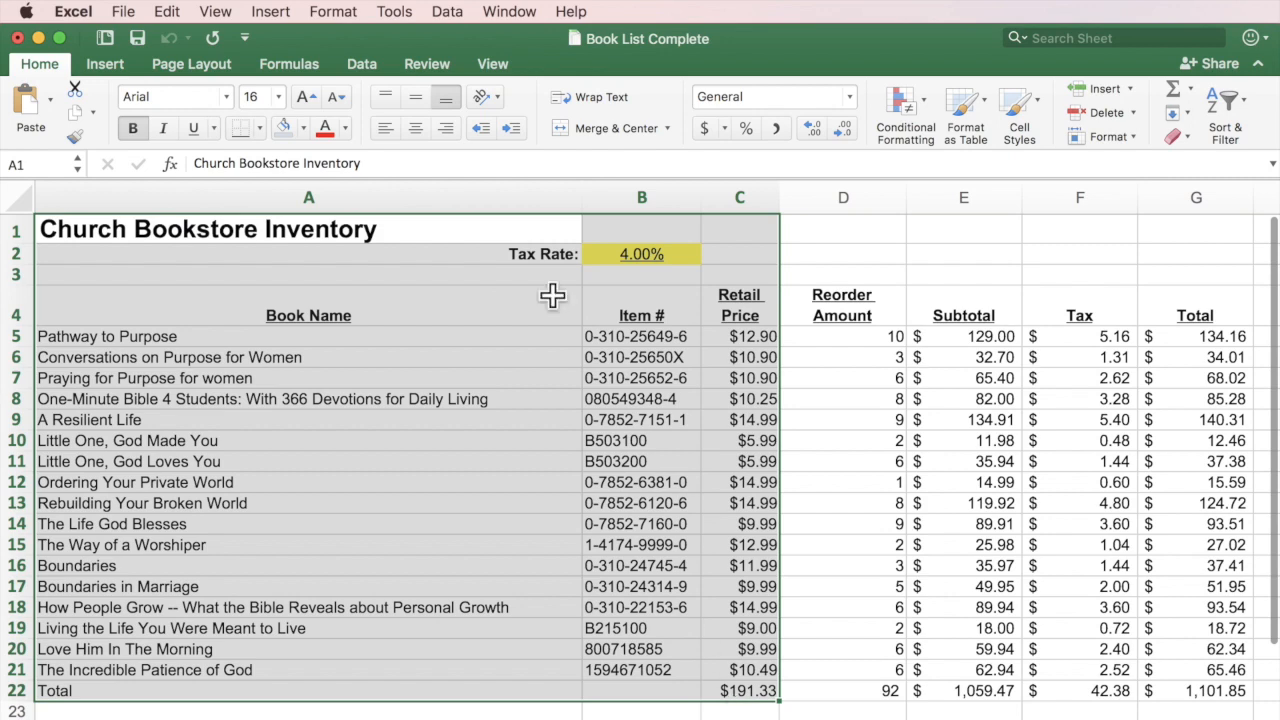
click(120, 12)
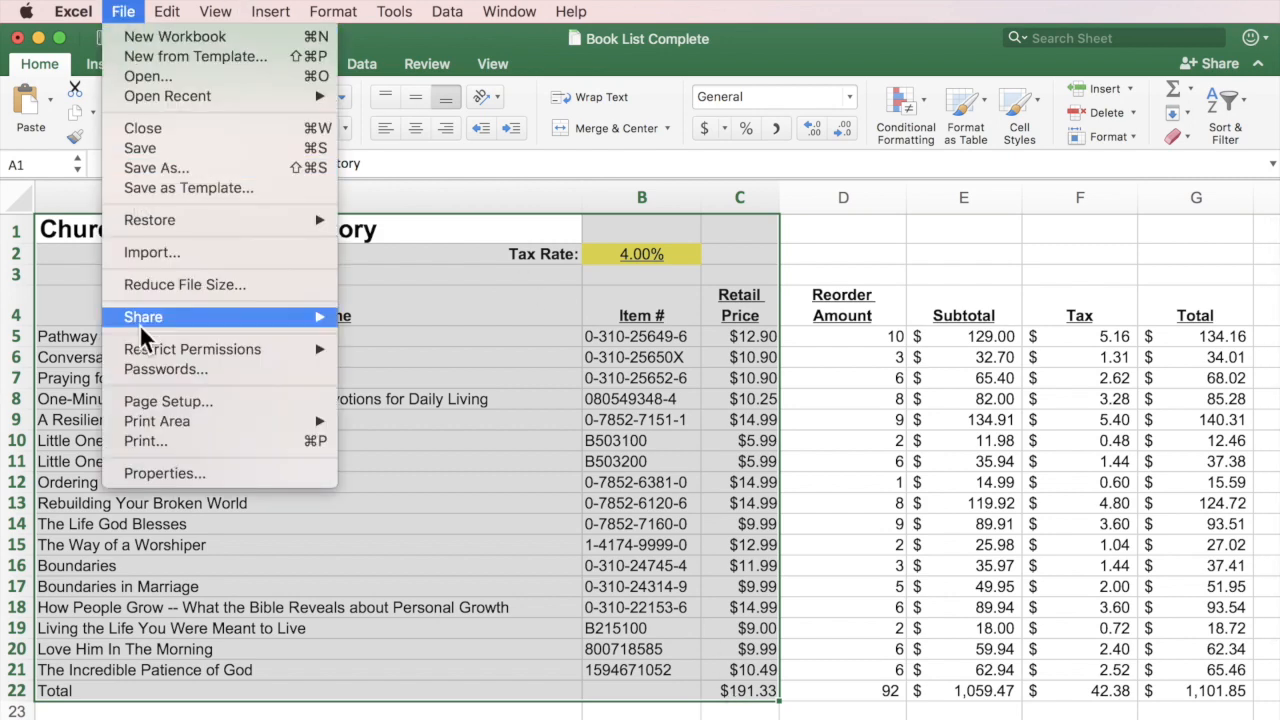
mouse_move(142, 422)
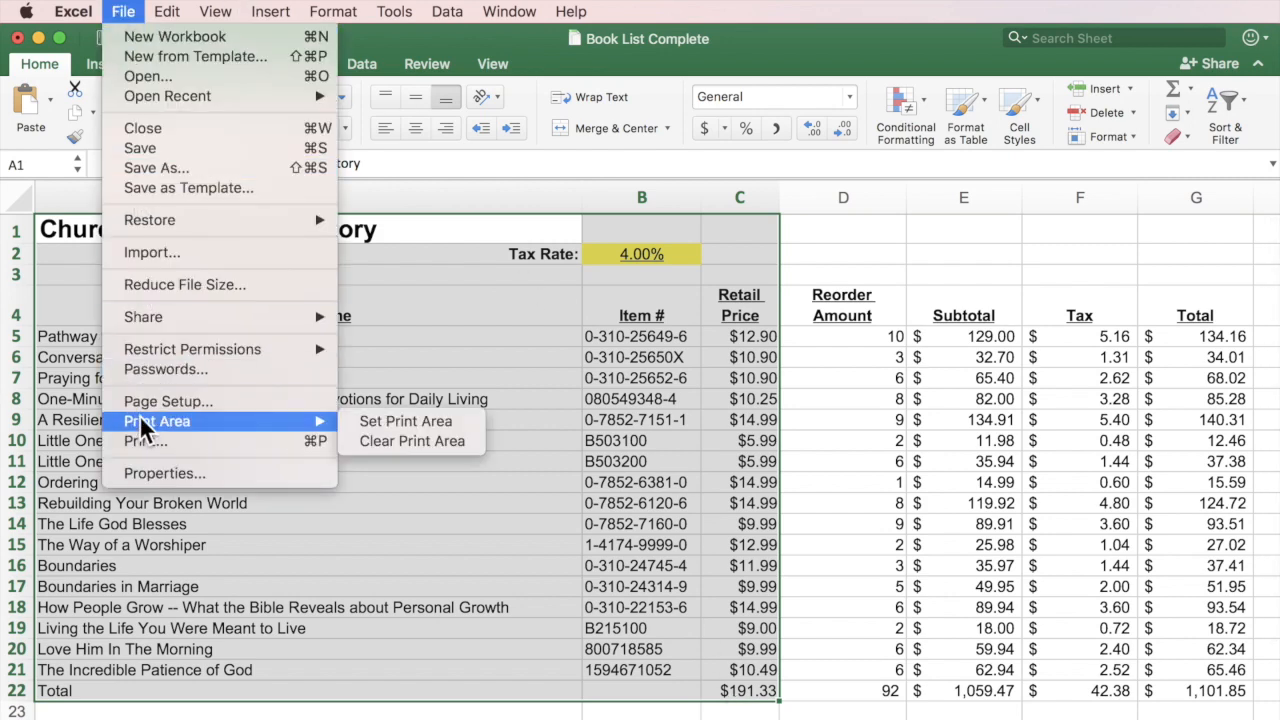
click(400, 428)
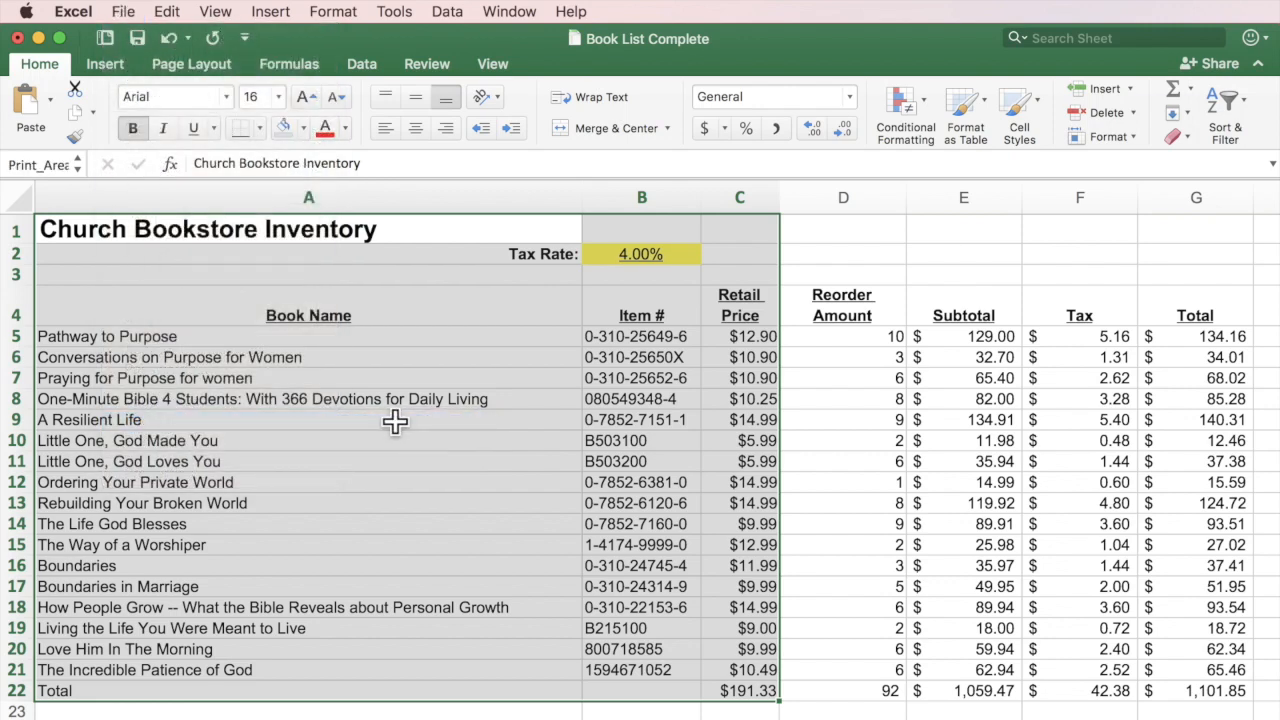
click(641, 719)
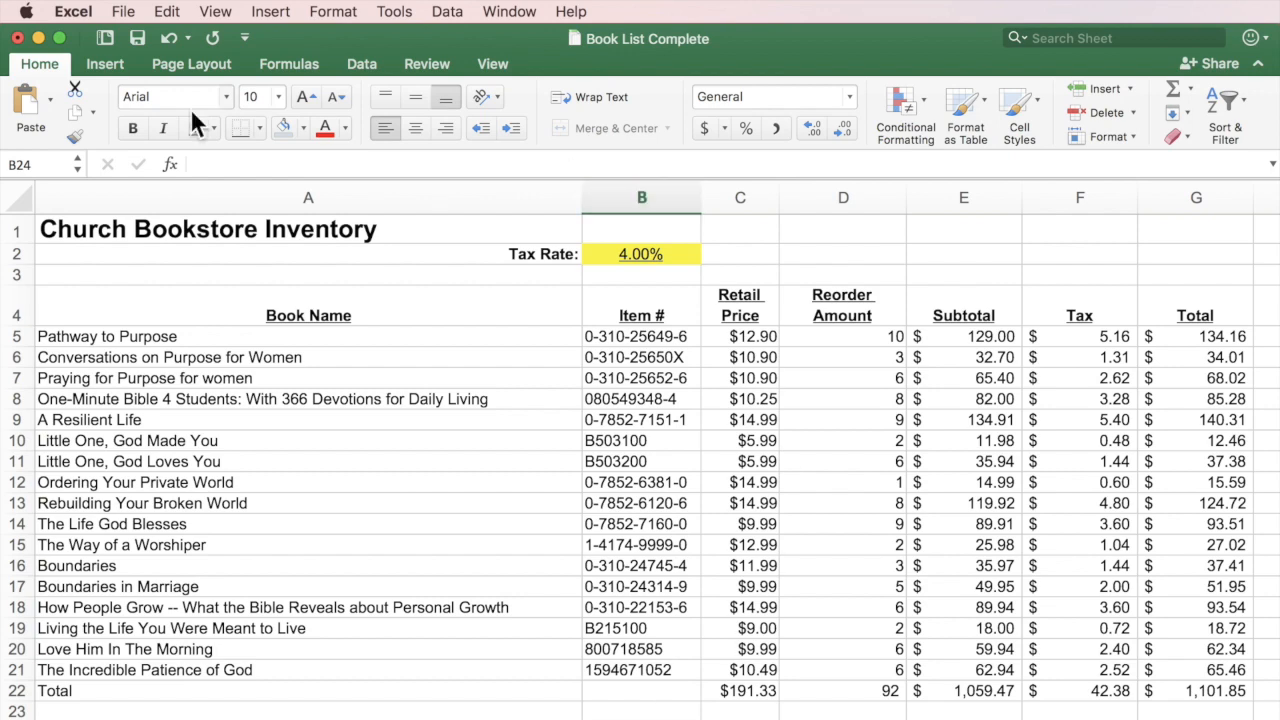
click(121, 12)
click(155, 442)
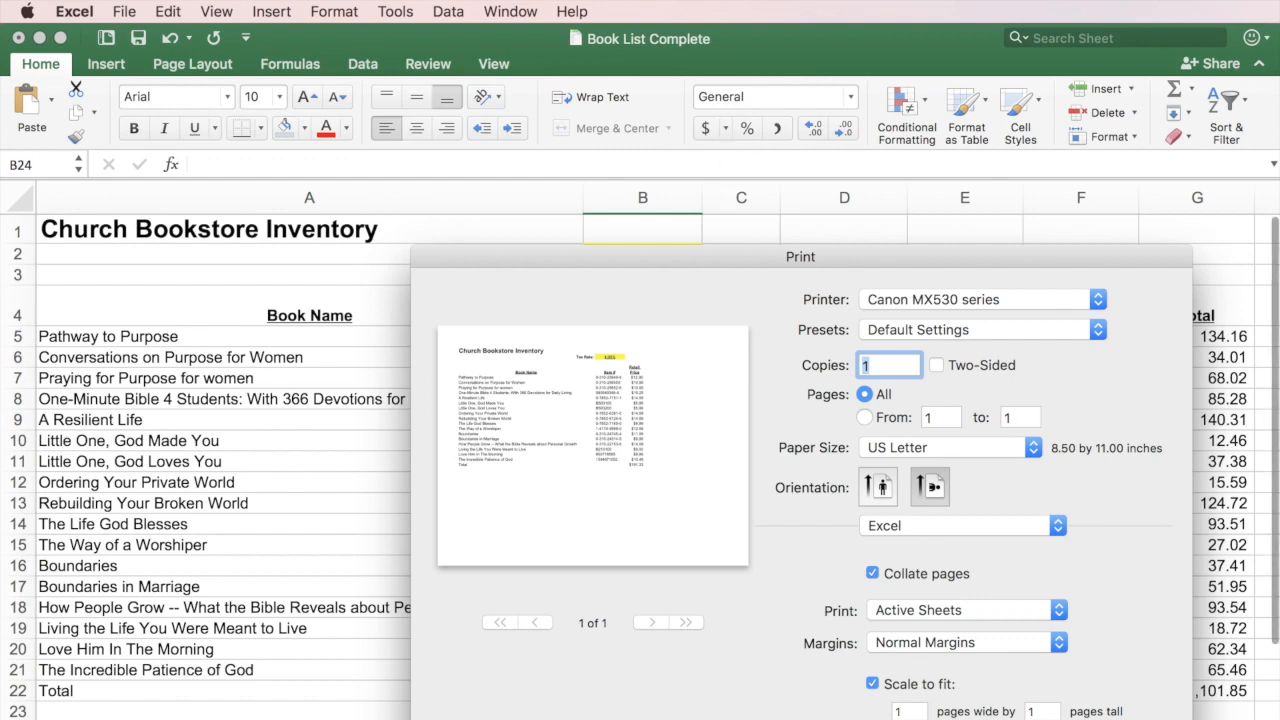
key(Escape)
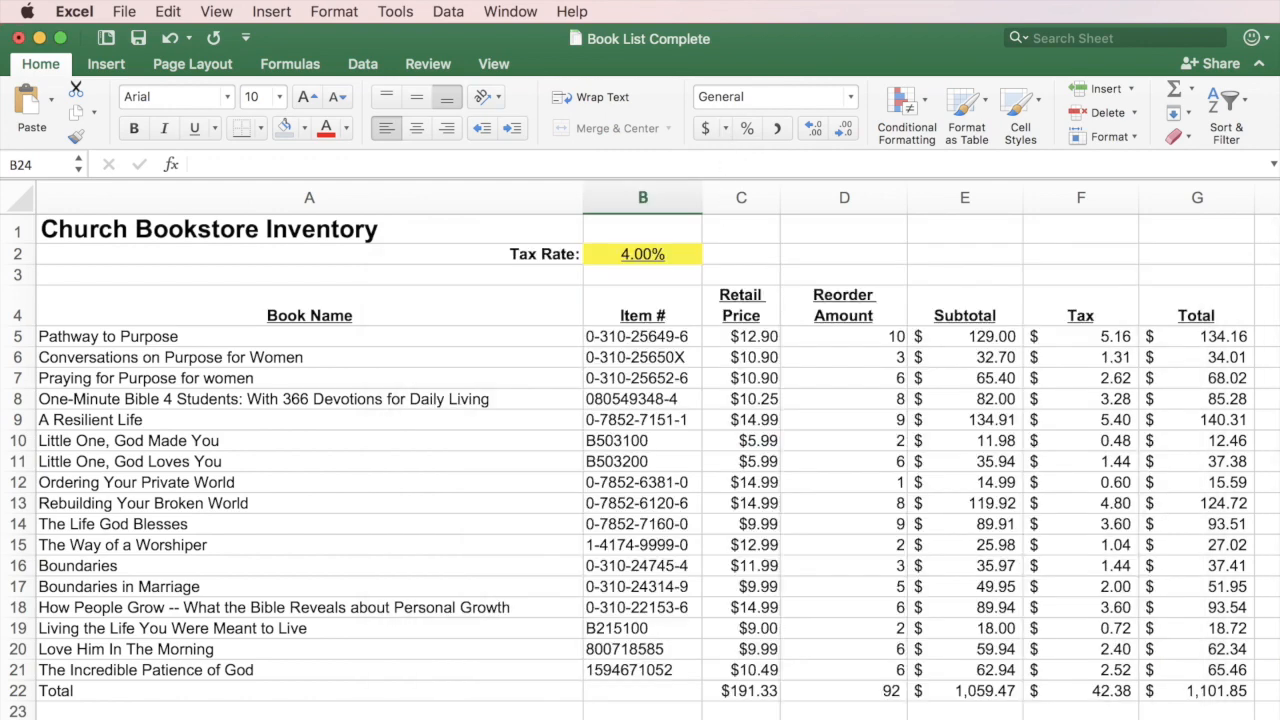
Clear the A1:C22 print area and preview the whole inventory in the Print dialog.
drag(191, 229, 822, 692)
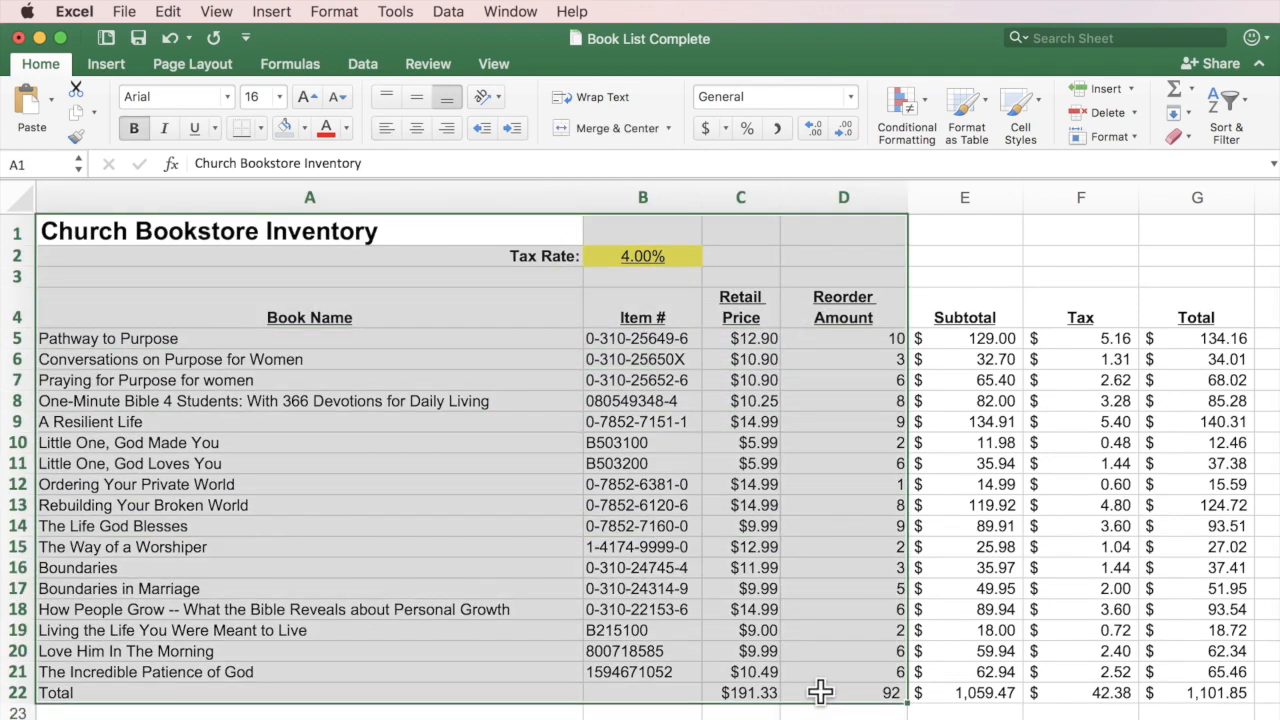
click(130, 14)
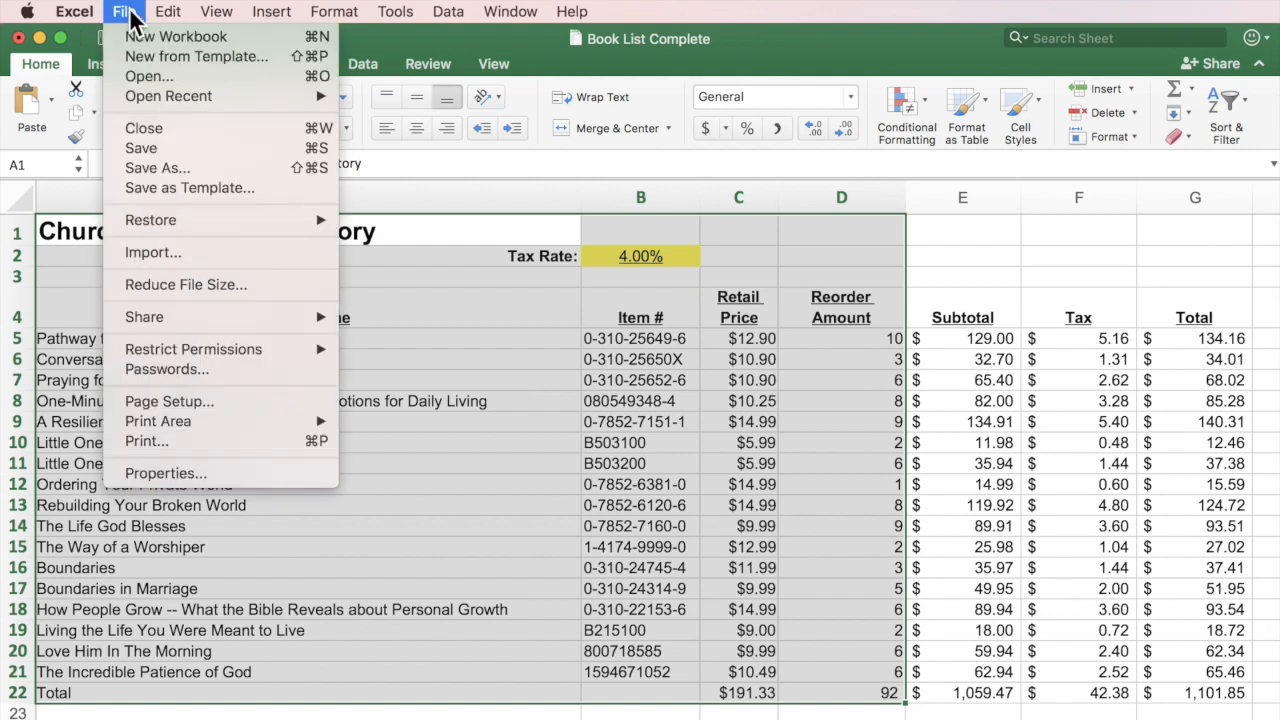
mouse_move(193, 422)
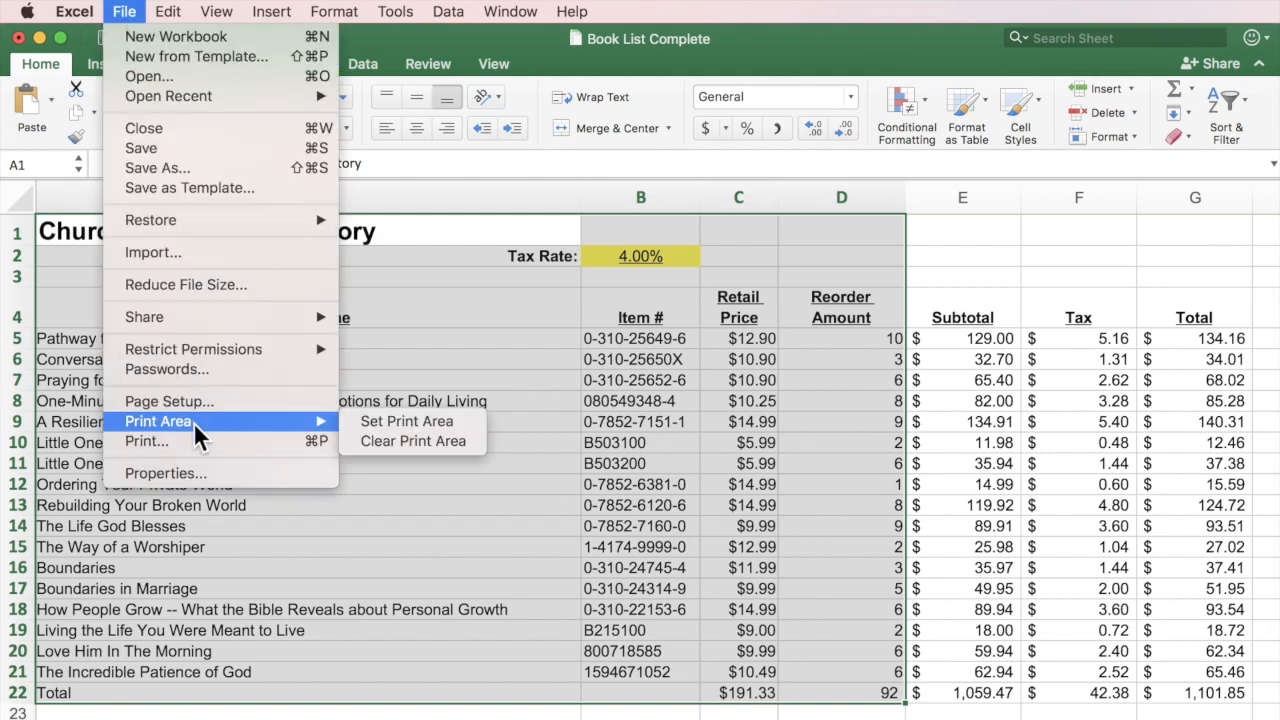
click(405, 446)
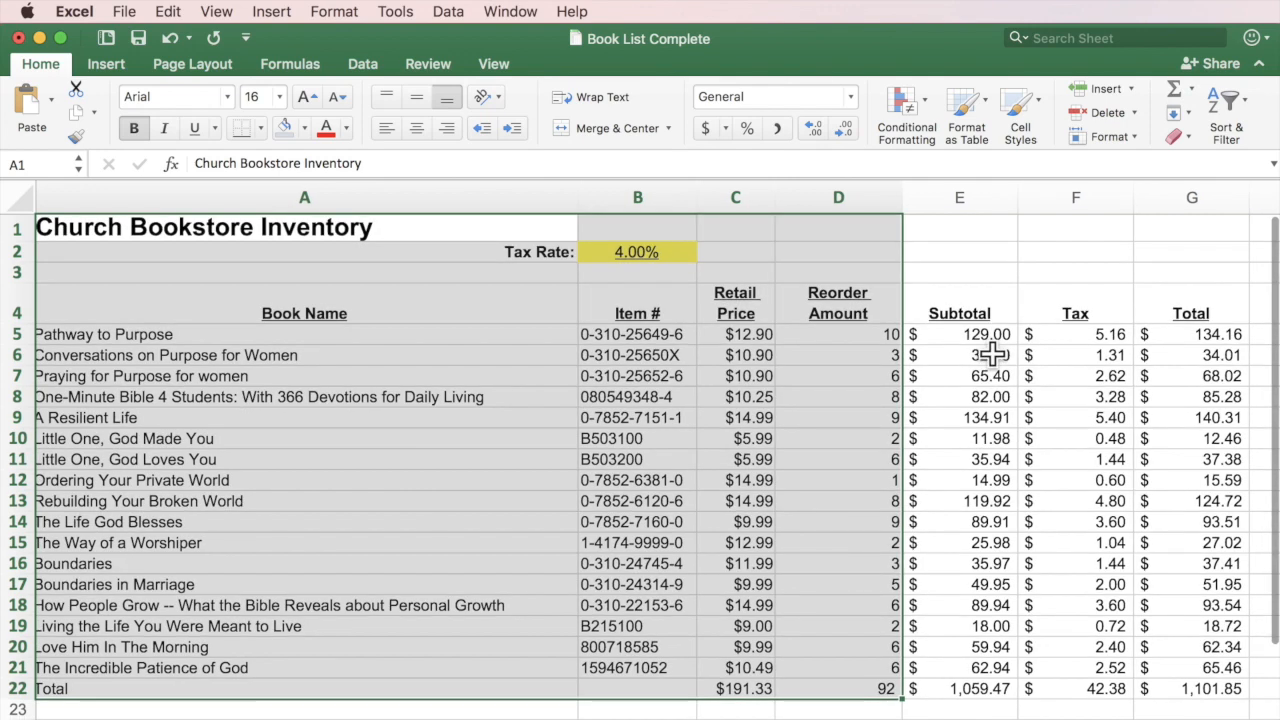
click(124, 11)
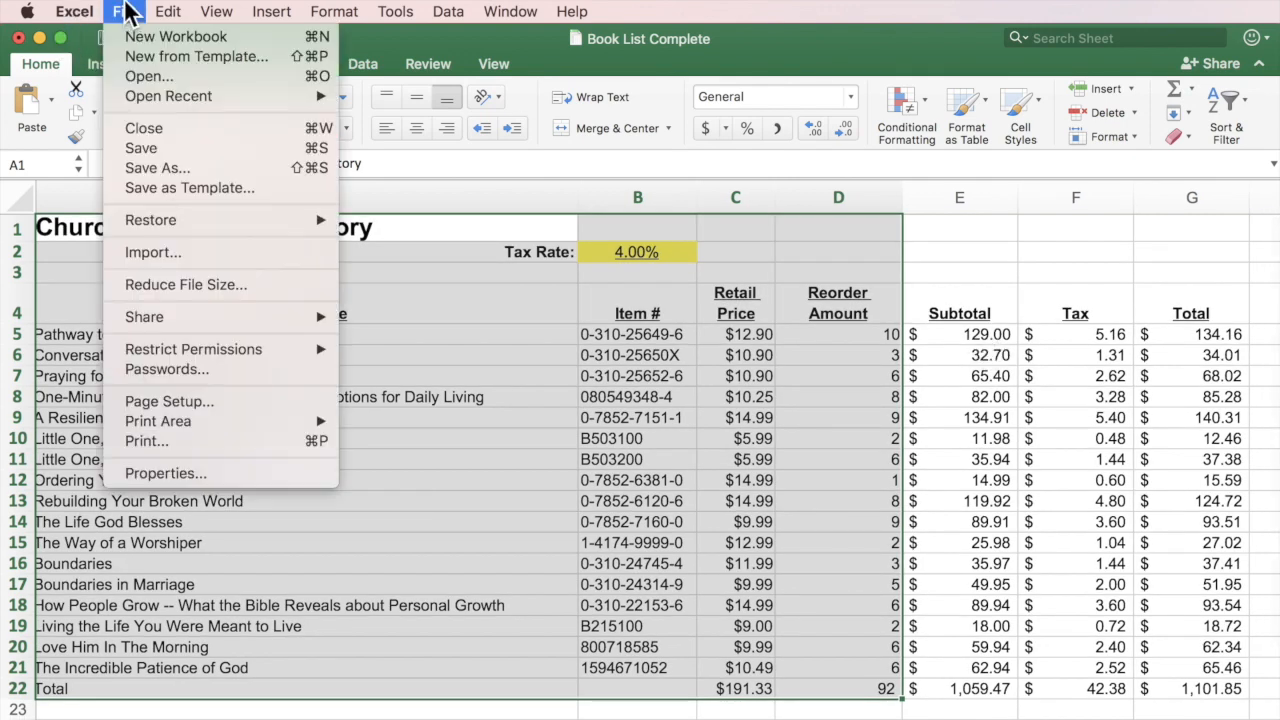
click(145, 440)
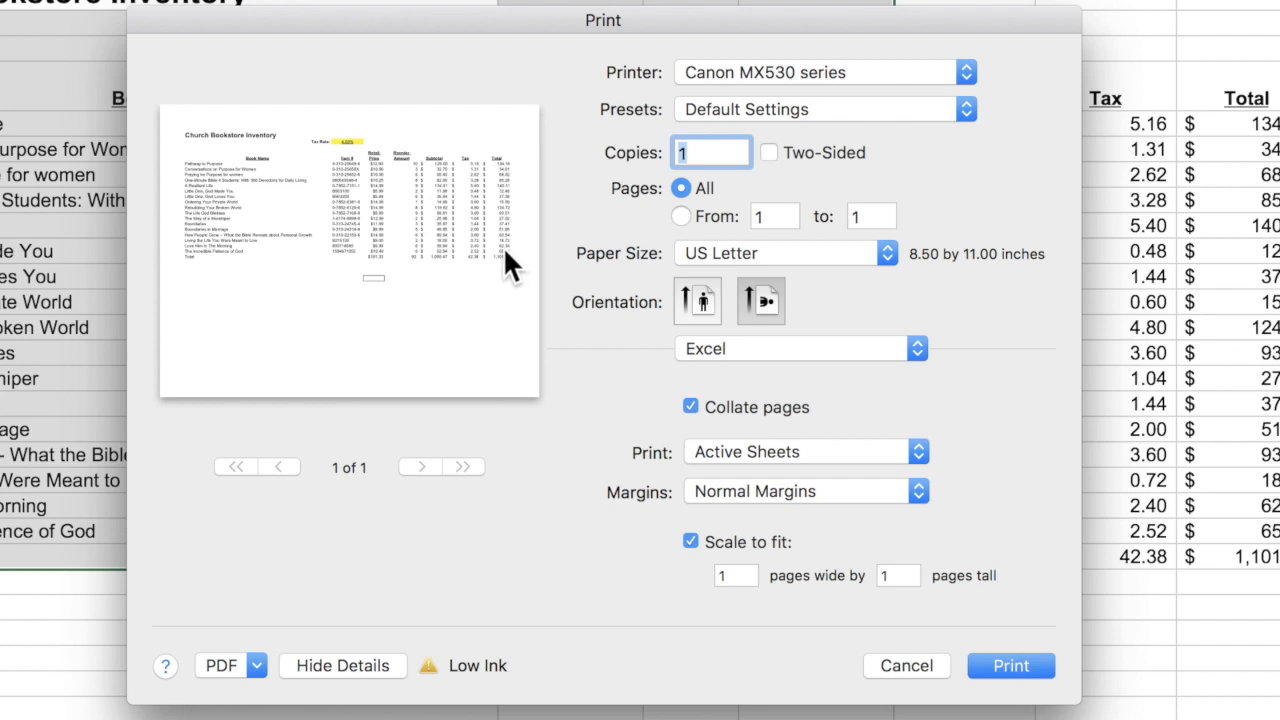
View the inventory across two pages without Scale to fit, restore one-page fitting, then cancel printing.
click(691, 541)
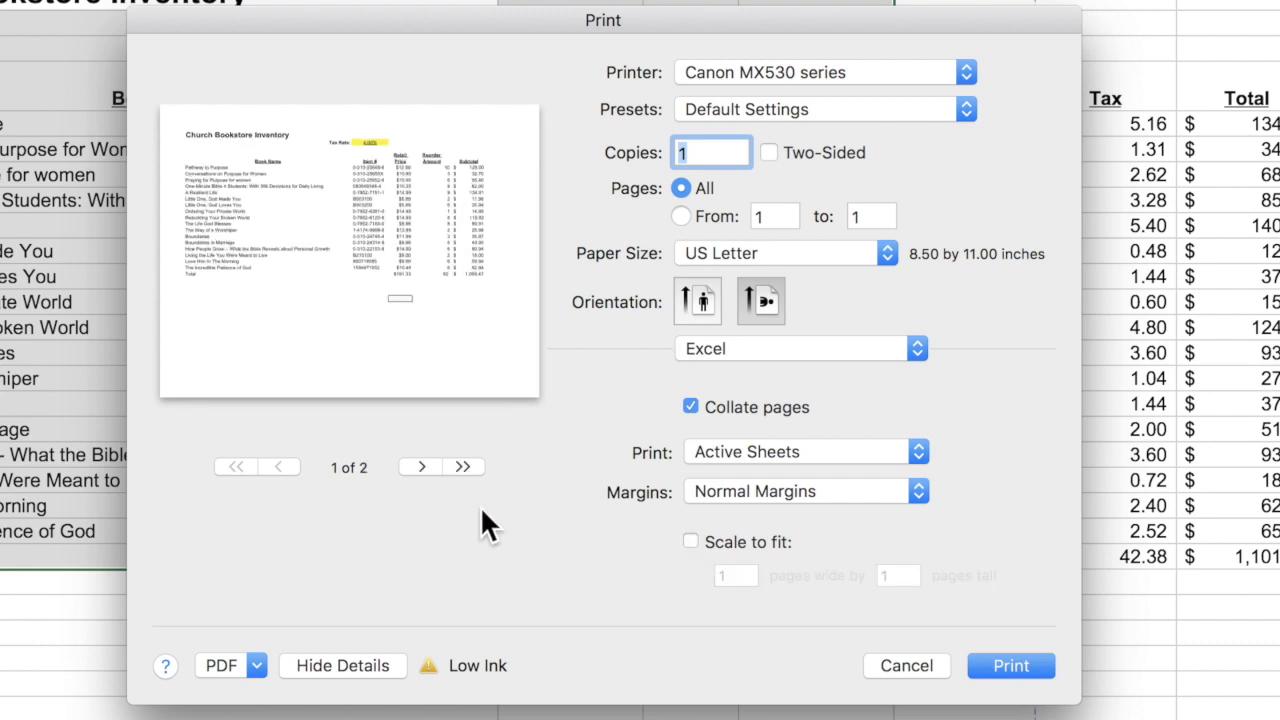
click(420, 465)
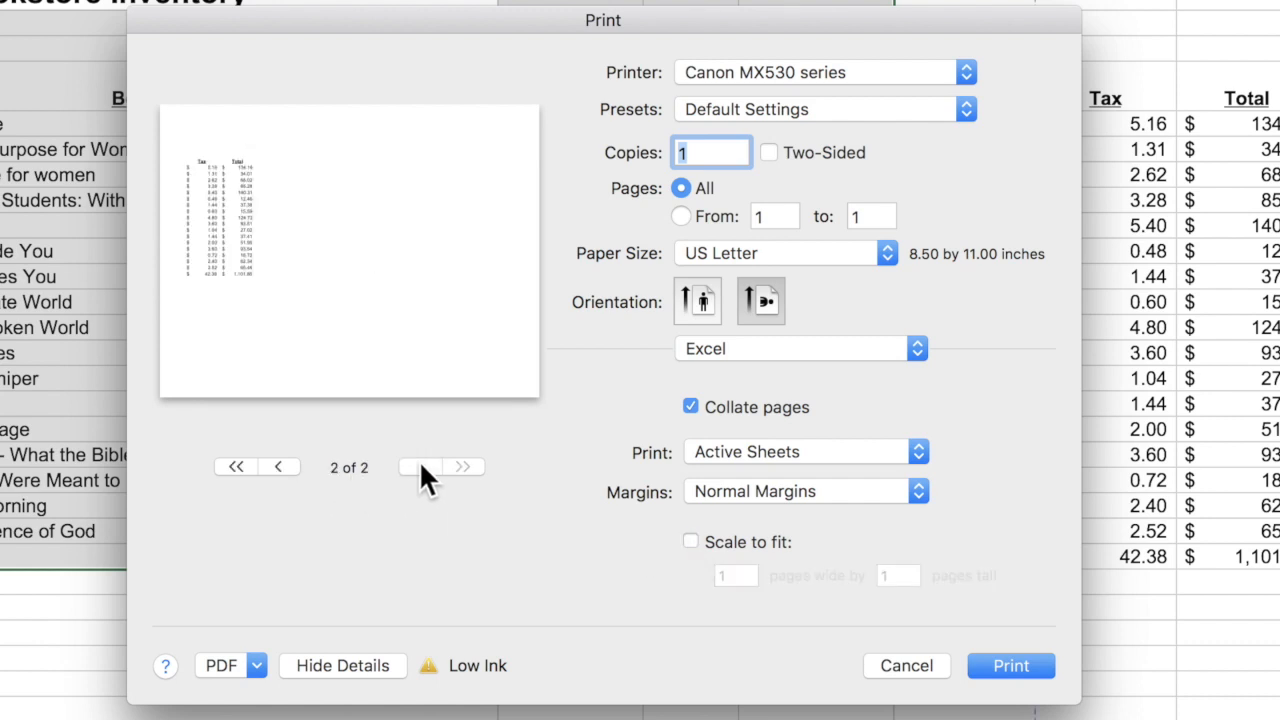
click(278, 465)
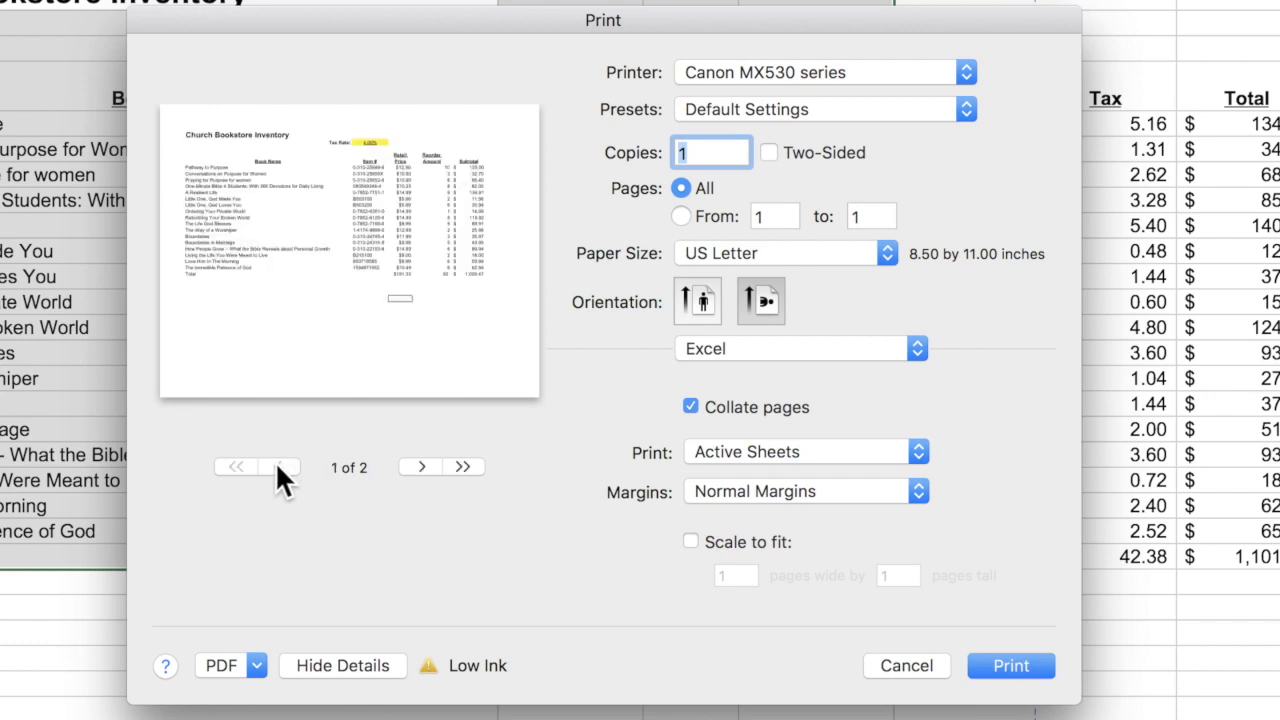
click(690, 541)
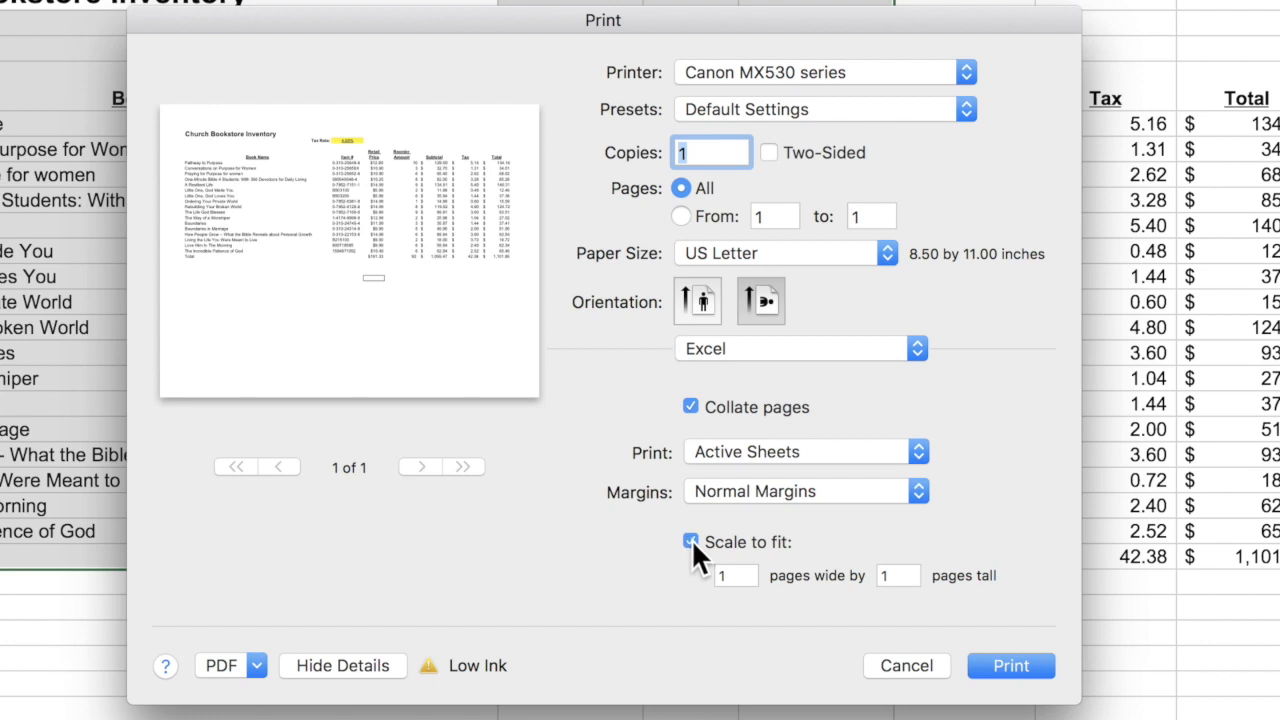
click(906, 666)
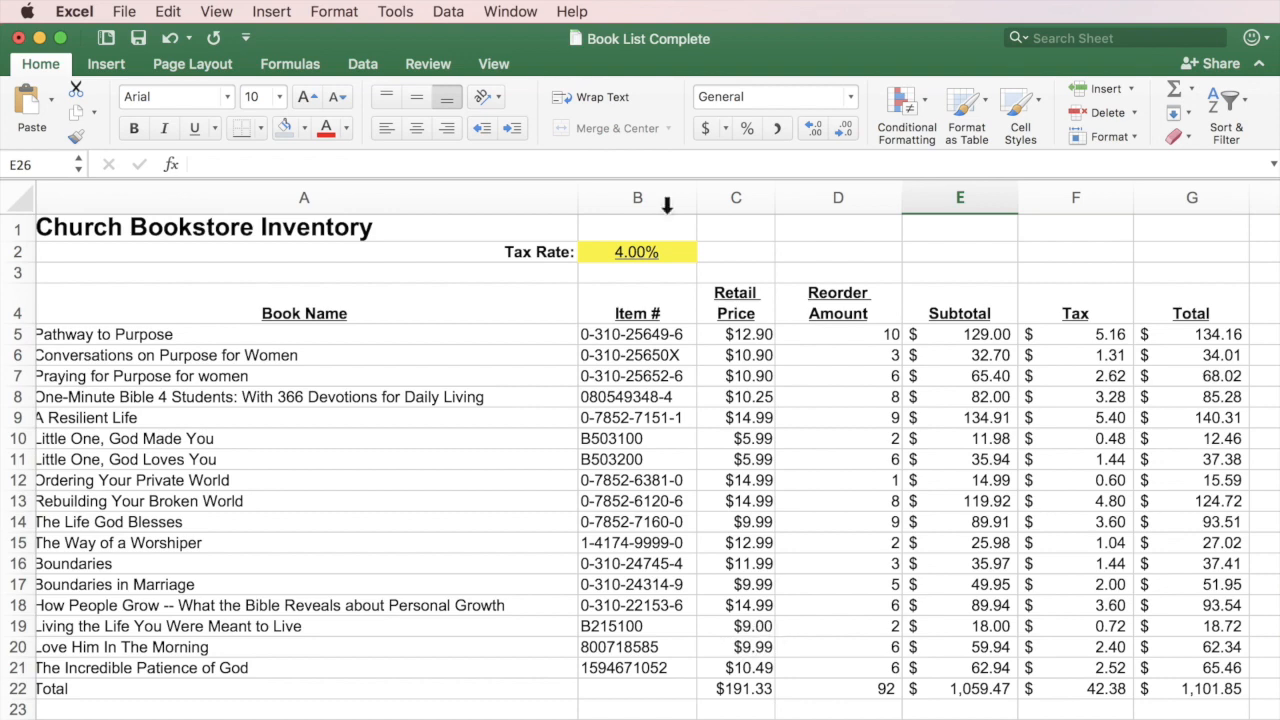
click(123, 13)
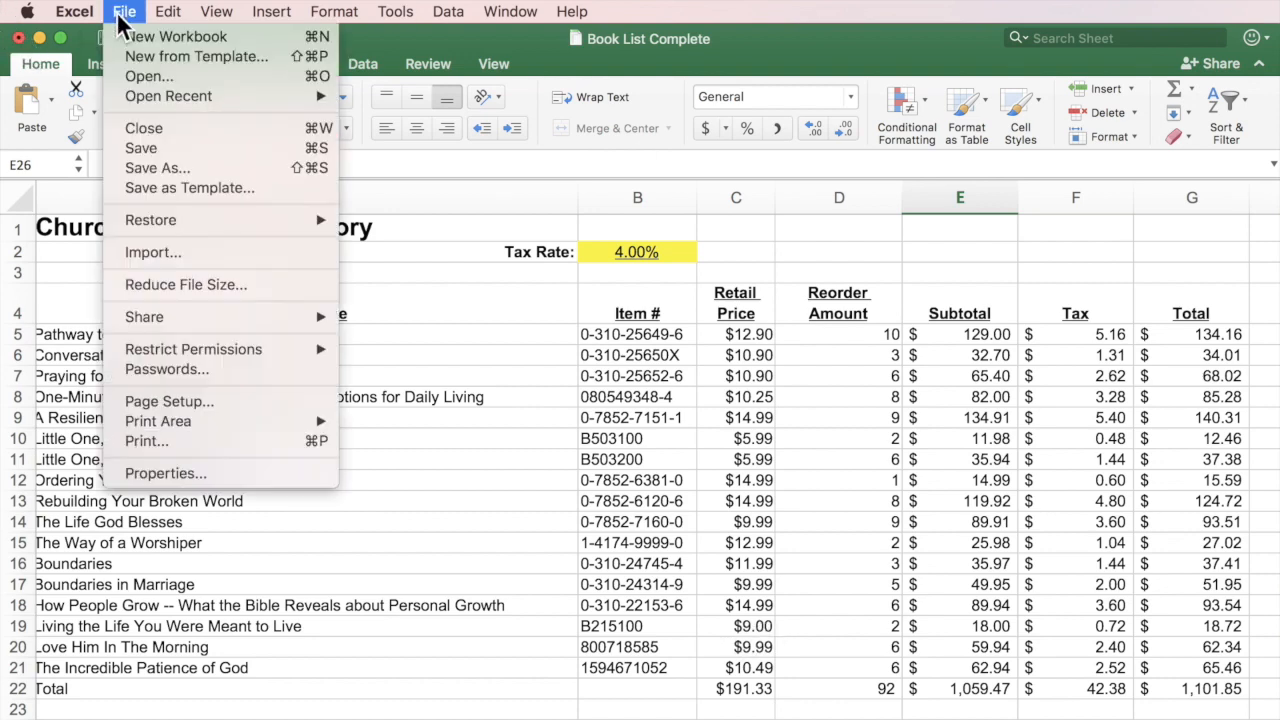
Close Book List Complete, discarding its changes, and switch to the Camp List workbook.
click(131, 128)
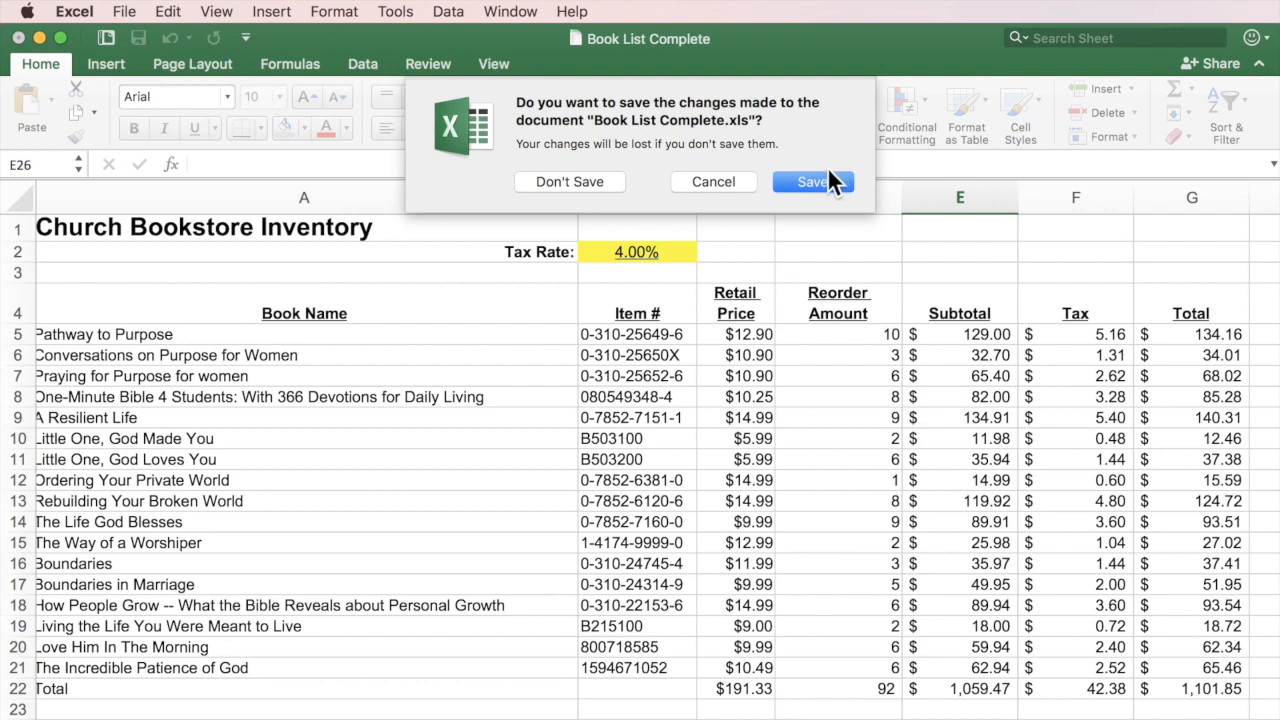
click(595, 181)
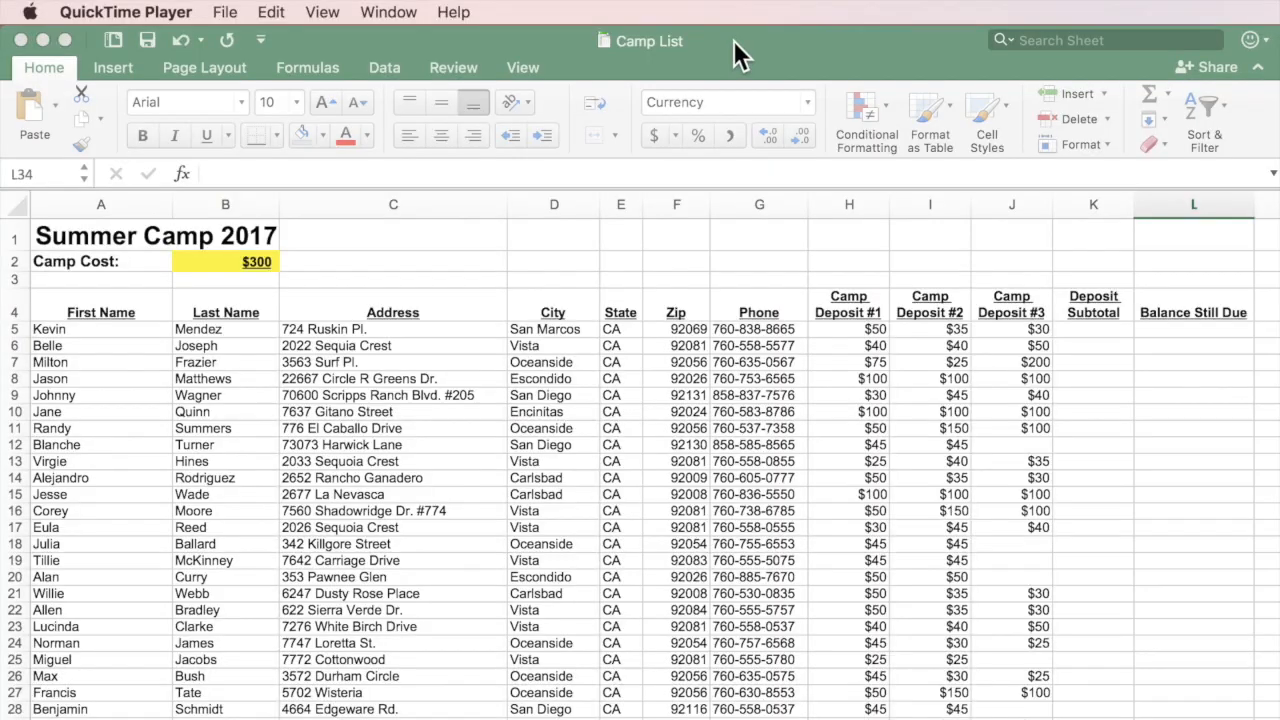
click(733, 40)
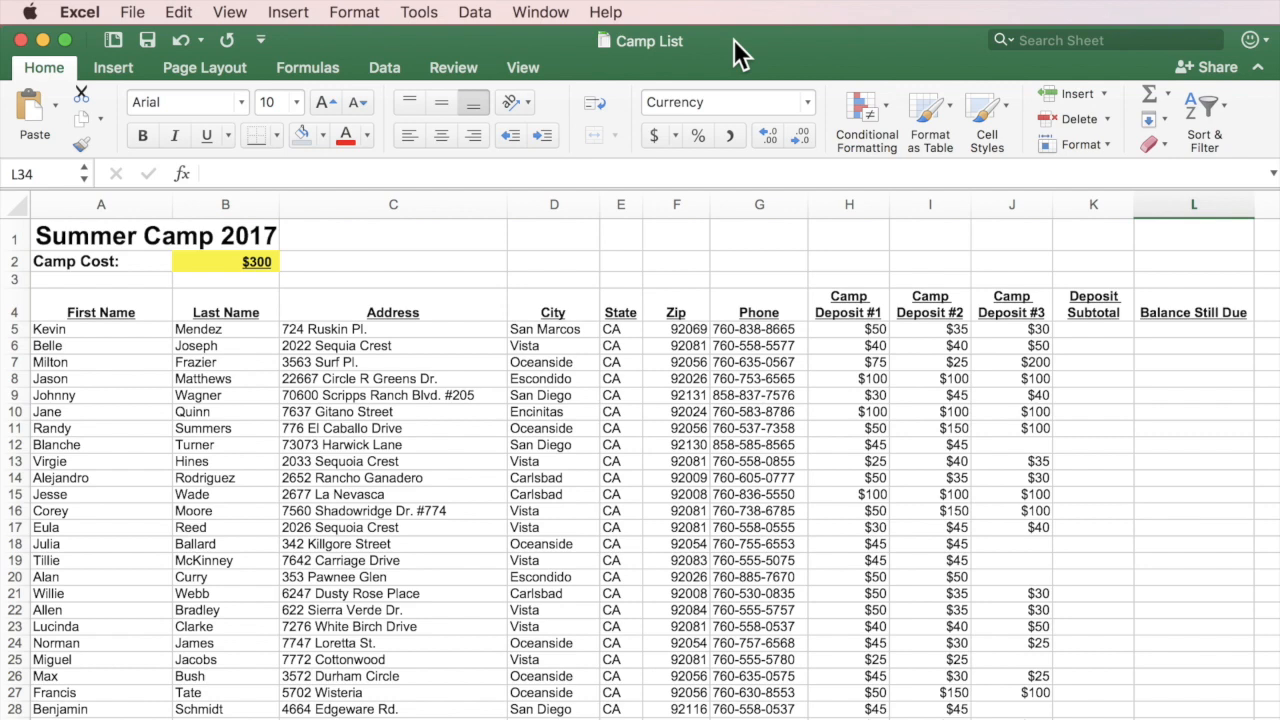
click(860, 328)
click(930, 328)
click(1007, 328)
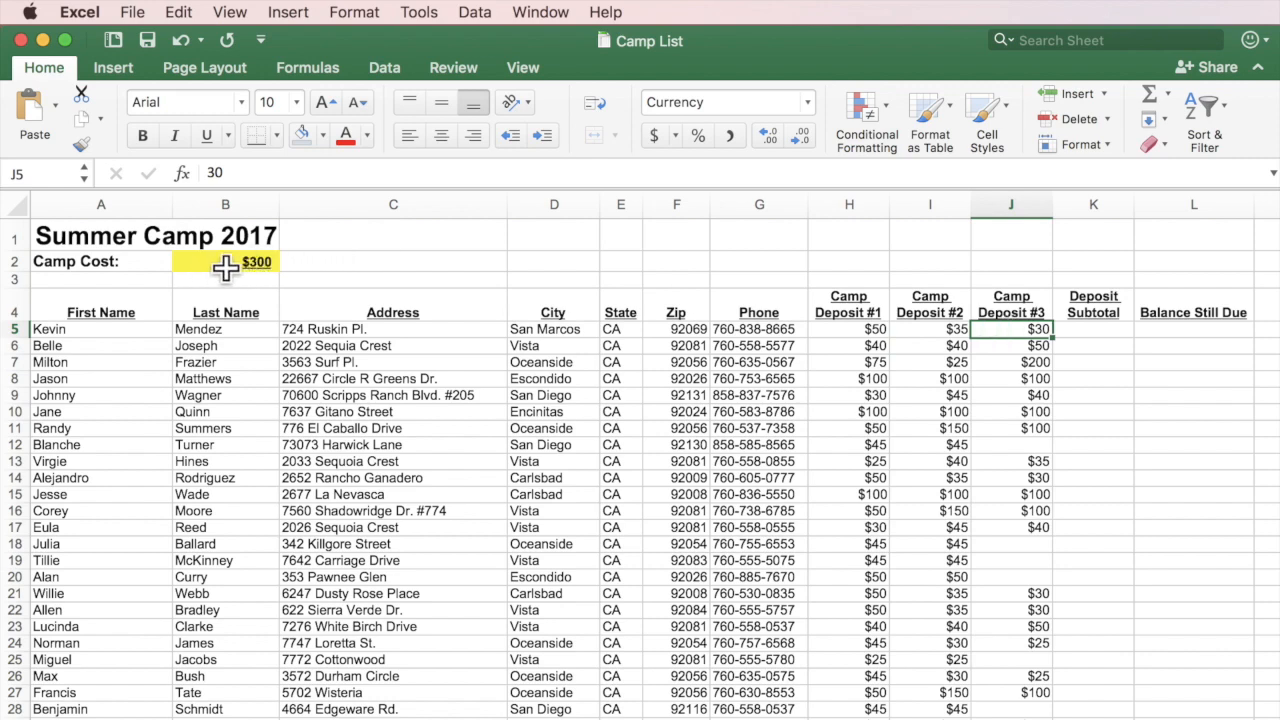
click(862, 330)
click(930, 332)
click(995, 330)
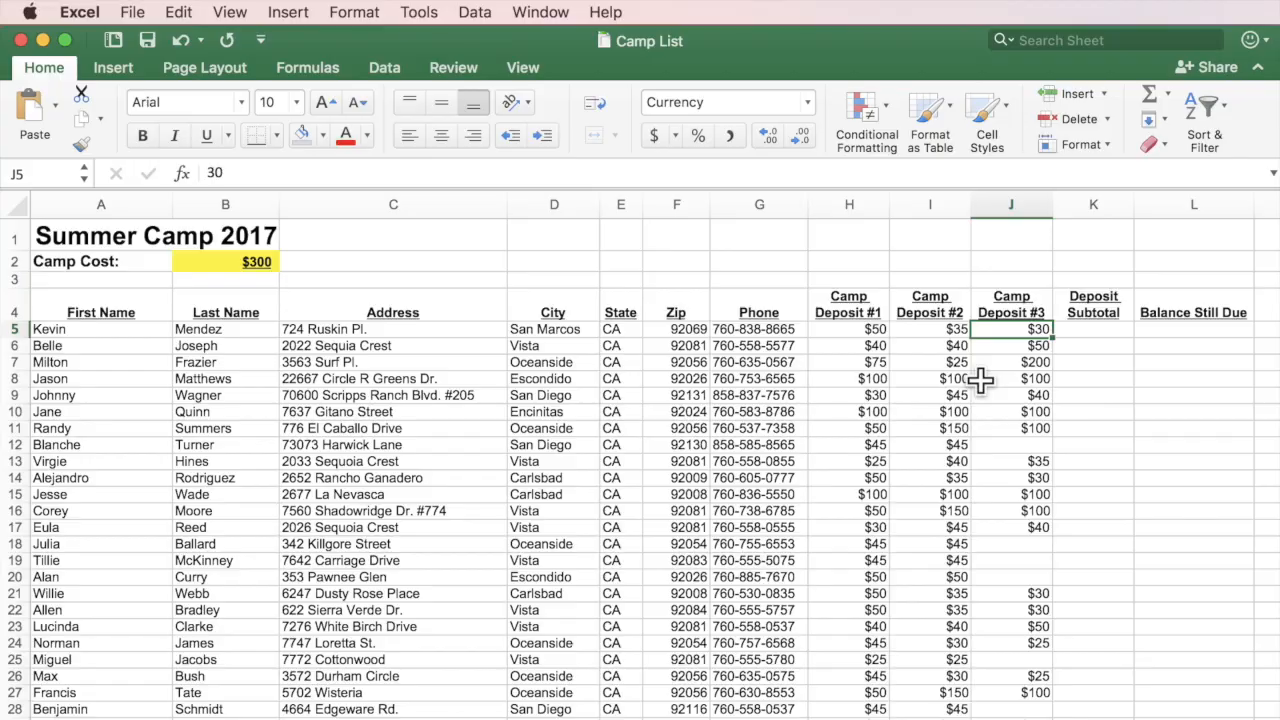
scroll(836, 411, down, 20)
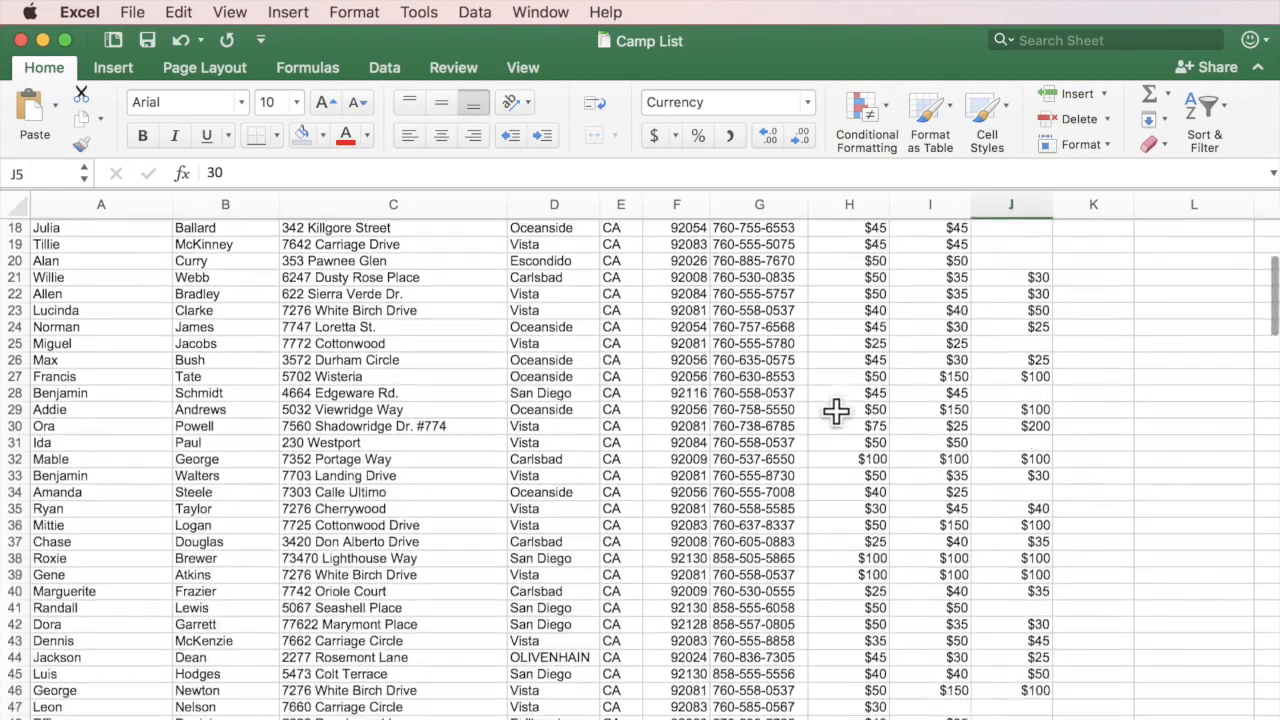
scroll(836, 411, down, 20)
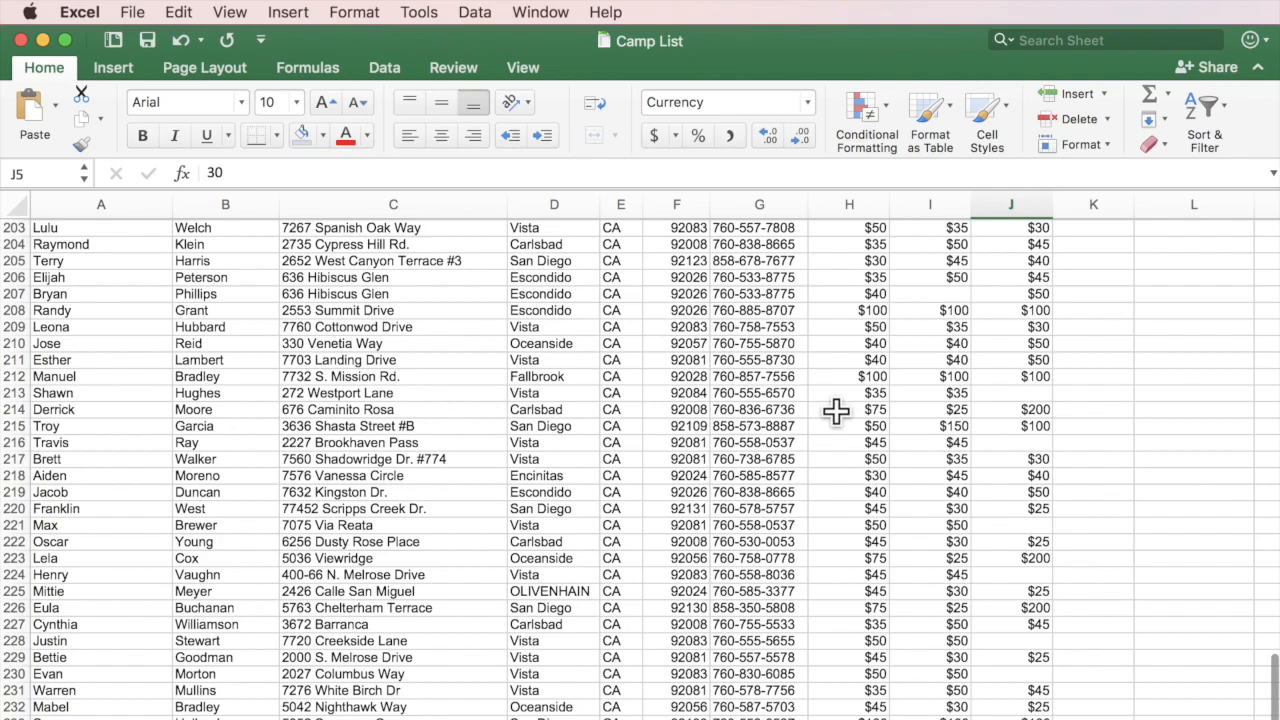
scroll(836, 411, down, 12)
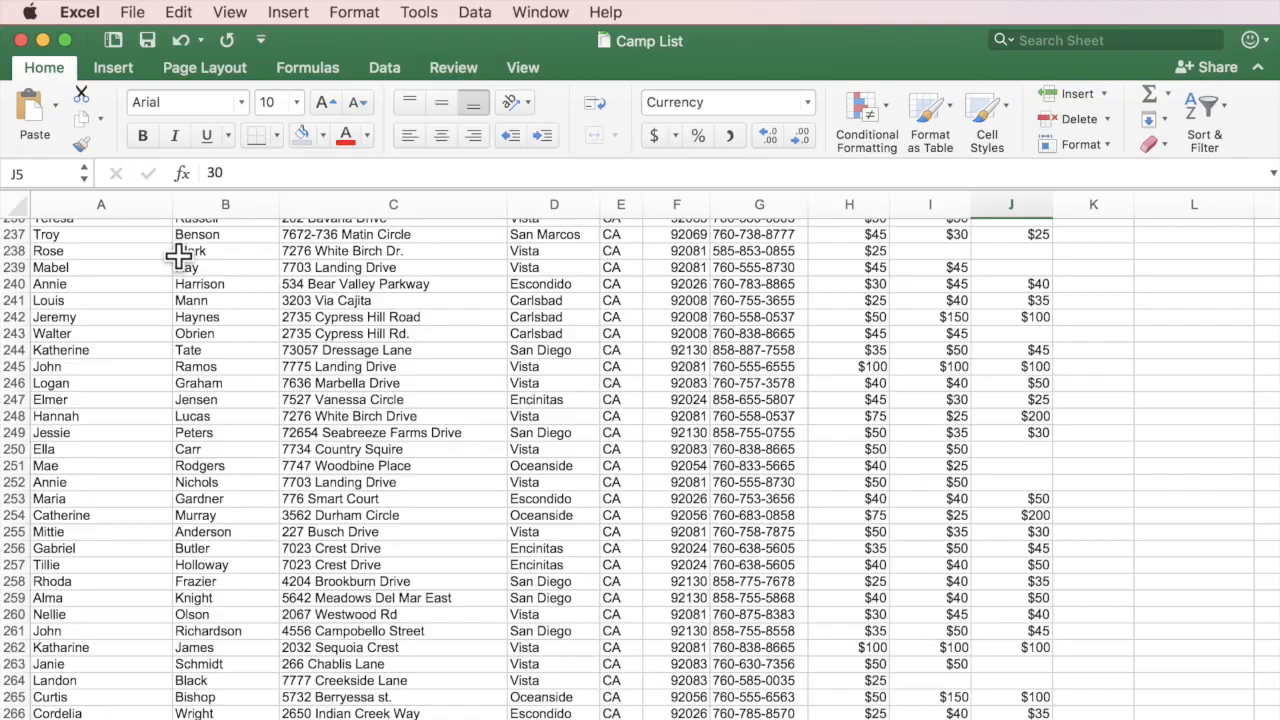
scroll(178, 256, down, 11)
scroll(178, 256, up, 15)
scroll(178, 256, up, 1)
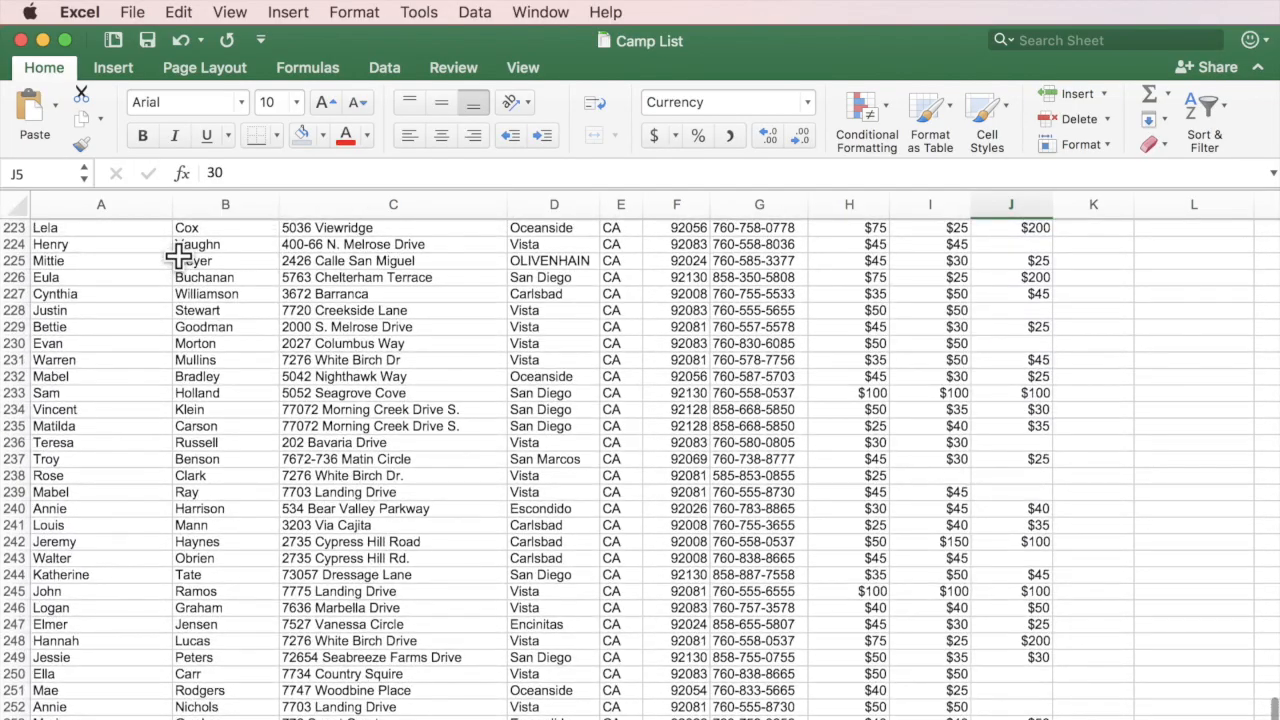
scroll(178, 256, up, 20)
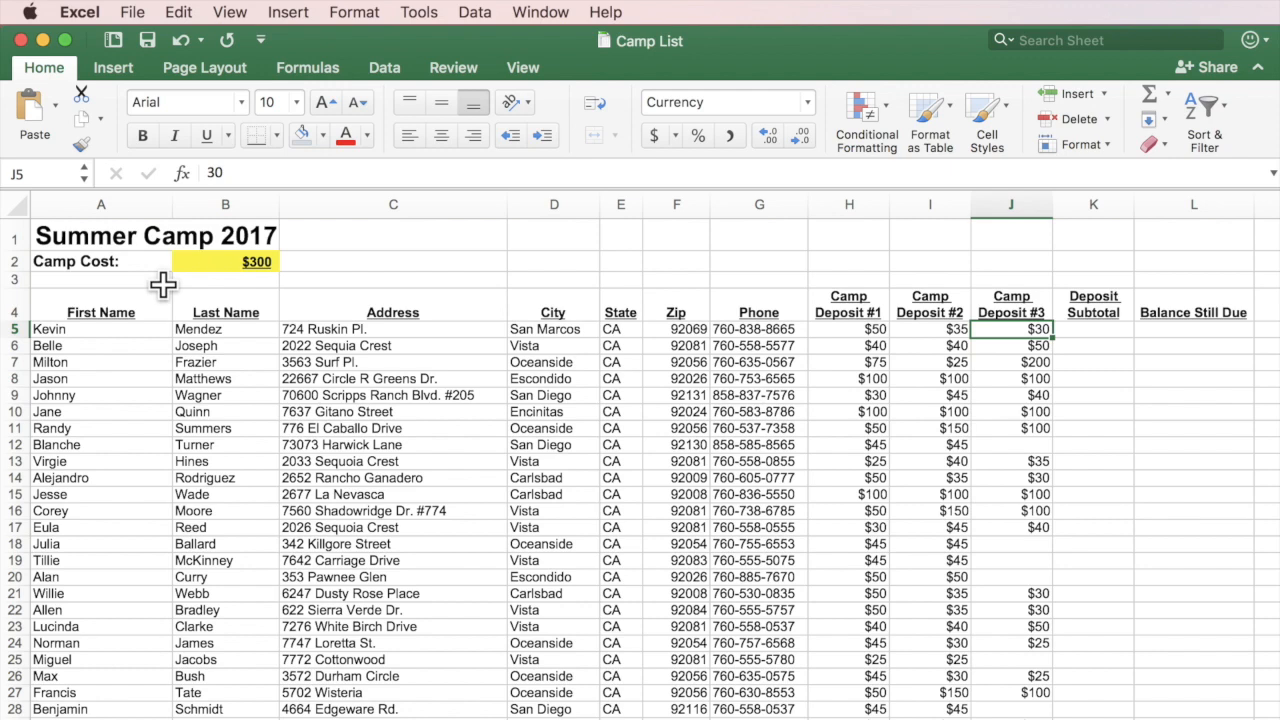
scroll(163, 285, down, 1)
scroll(162, 286, up, 1)
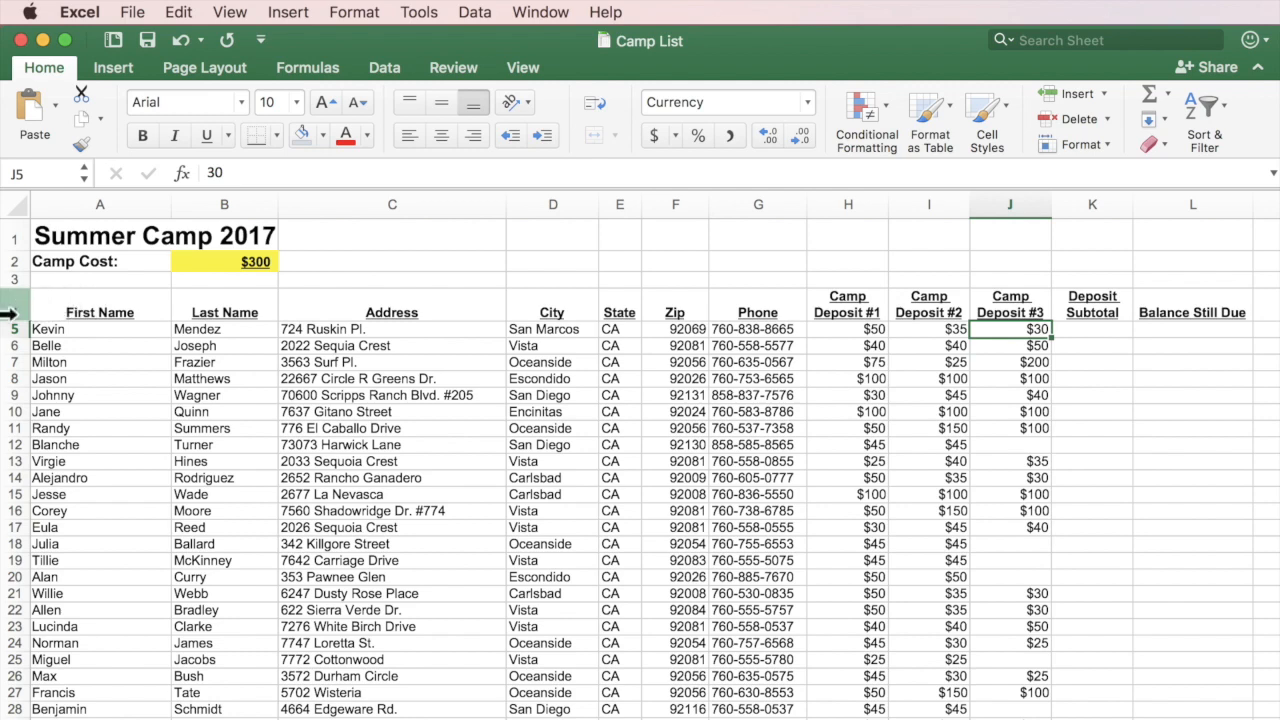
drag(8, 312, 10, 229)
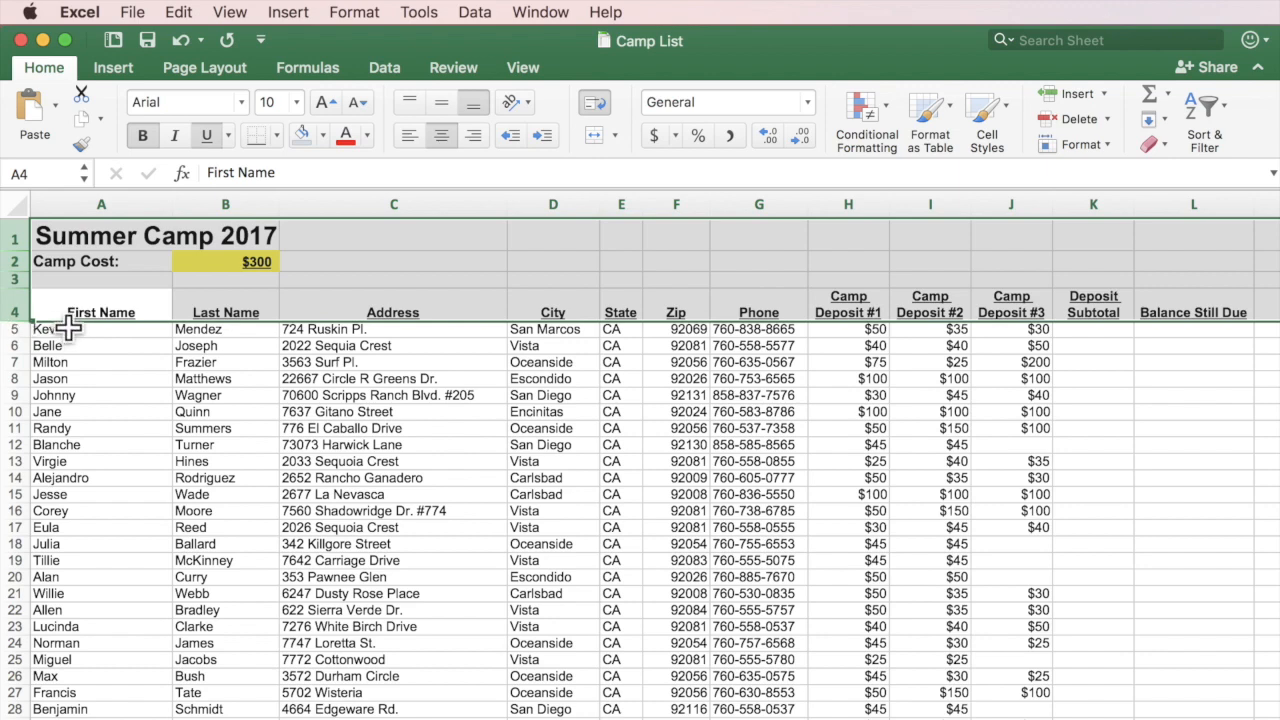
click(8, 332)
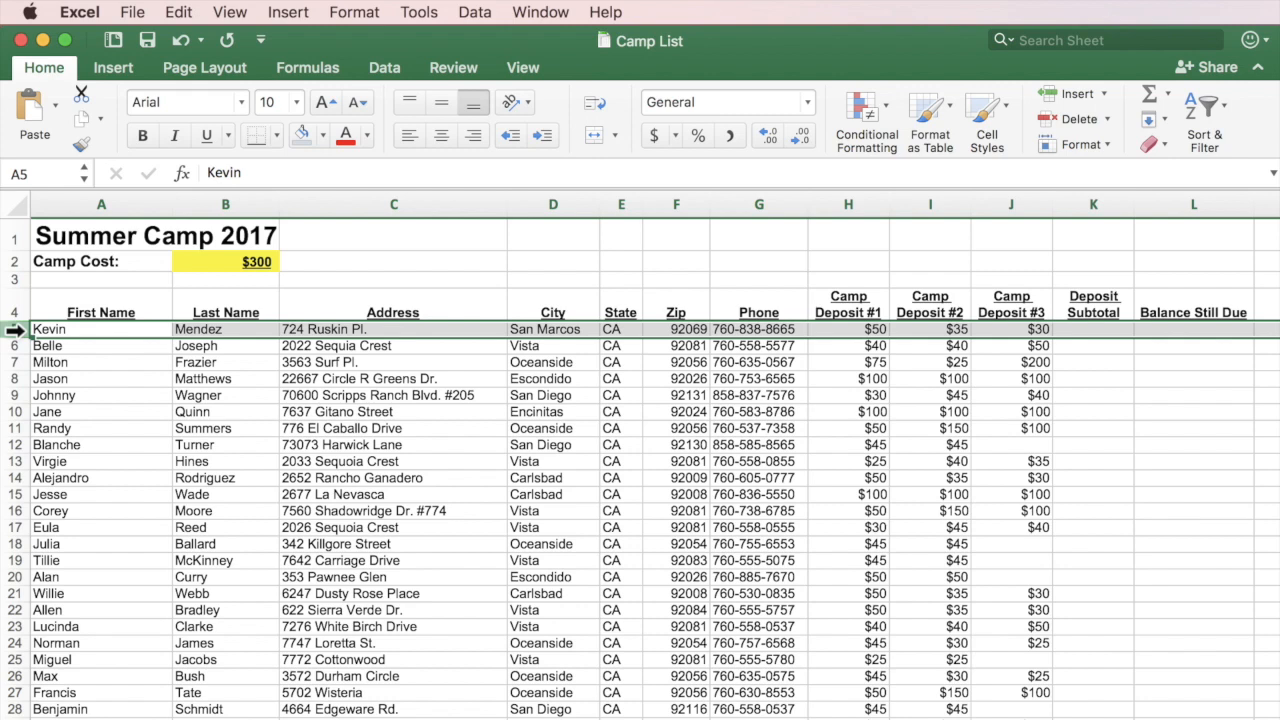
Freeze the title and heading rows 1–4 above row 5.
click(229, 12)
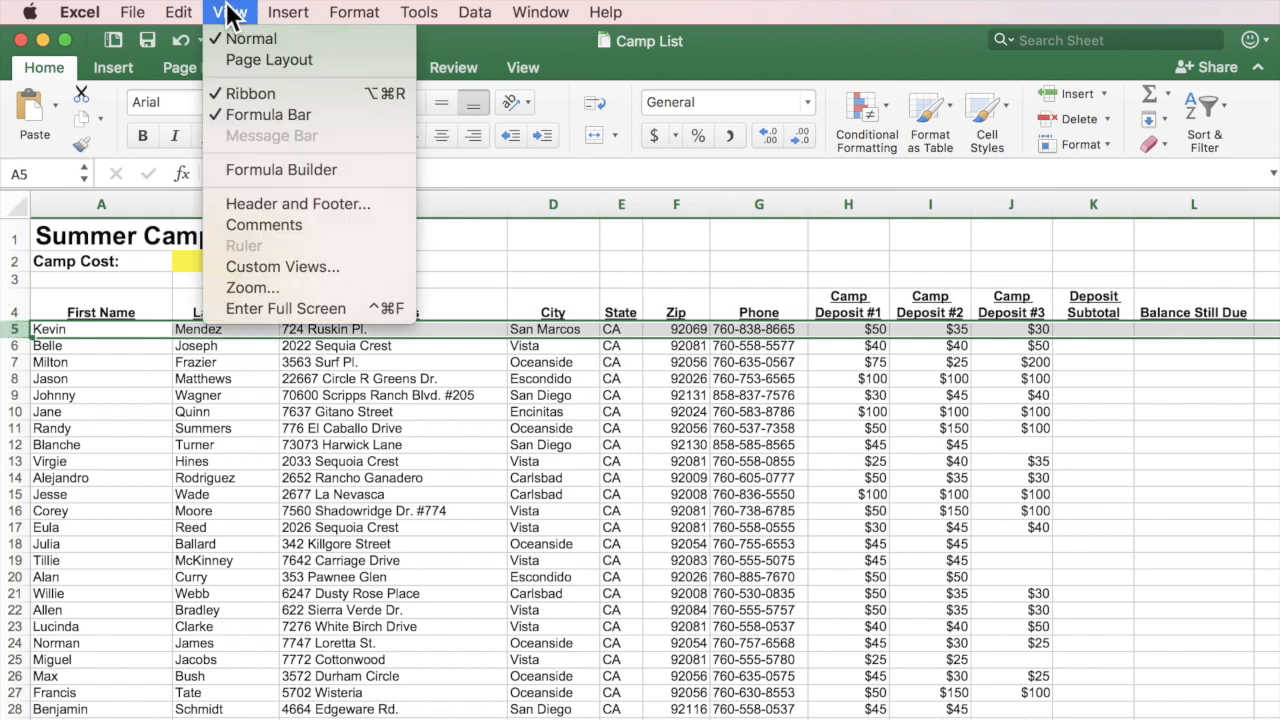
mouse_move(580, 12)
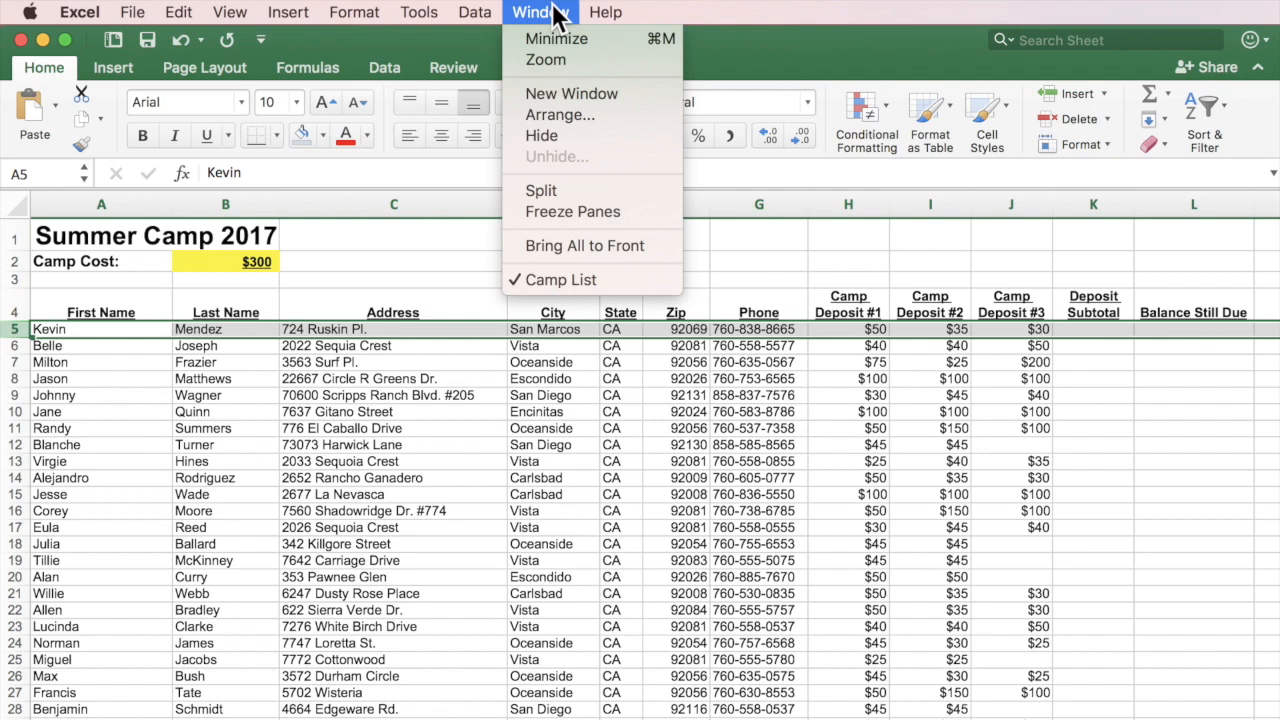
click(553, 214)
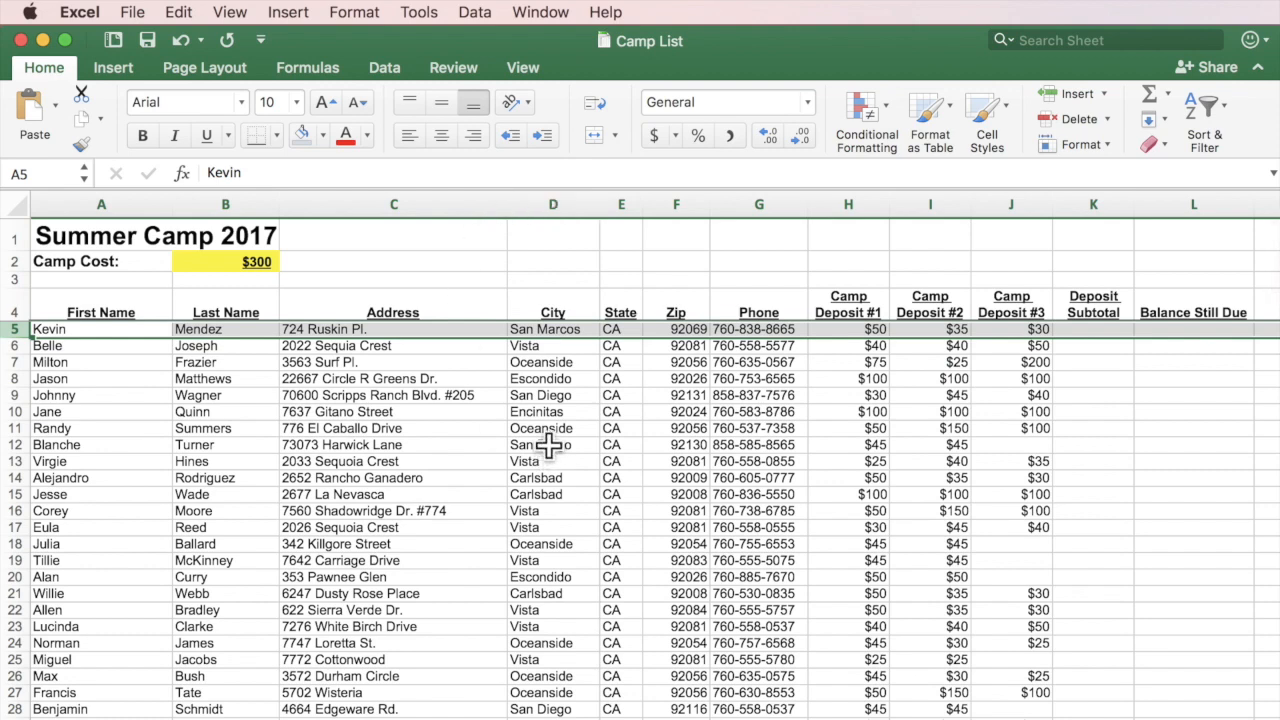
Scroll down and sideways through the camp list to confirm the headings stay visible.
scroll(548, 446, down, 2)
scroll(546, 449, up, 2)
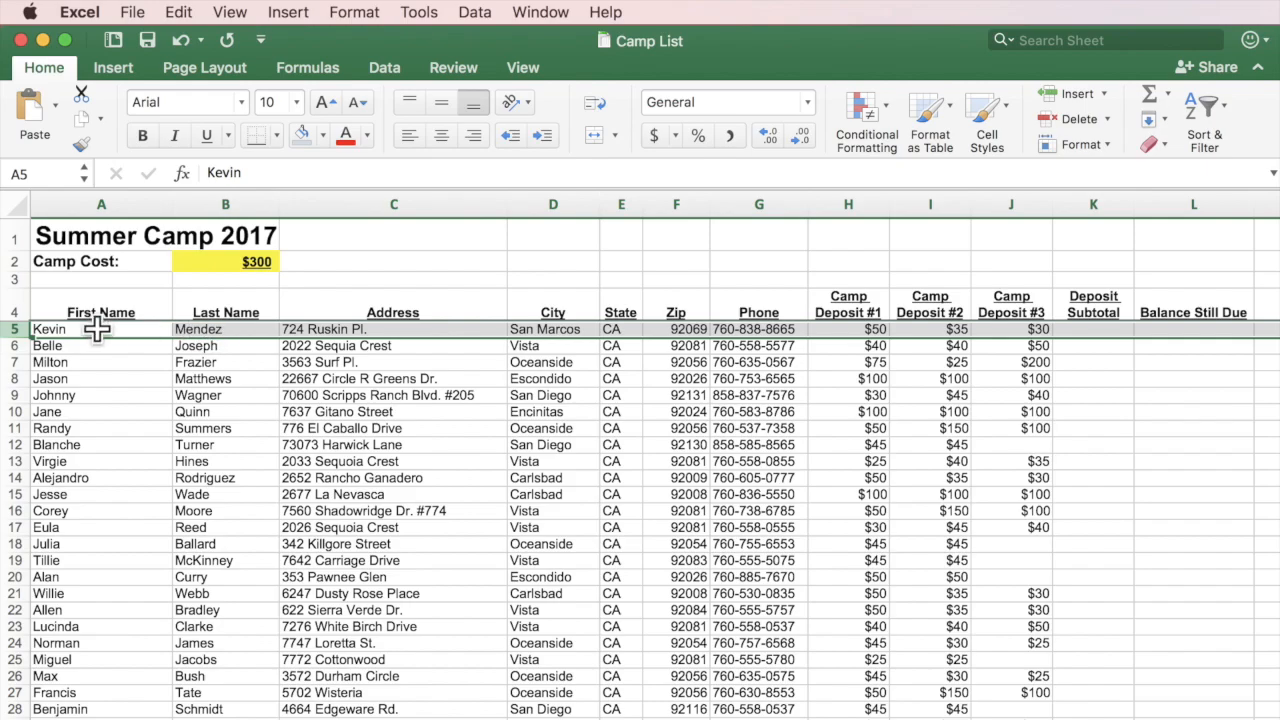
scroll(143, 399, down, 5)
scroll(143, 399, down, 20)
scroll(143, 399, down, 15)
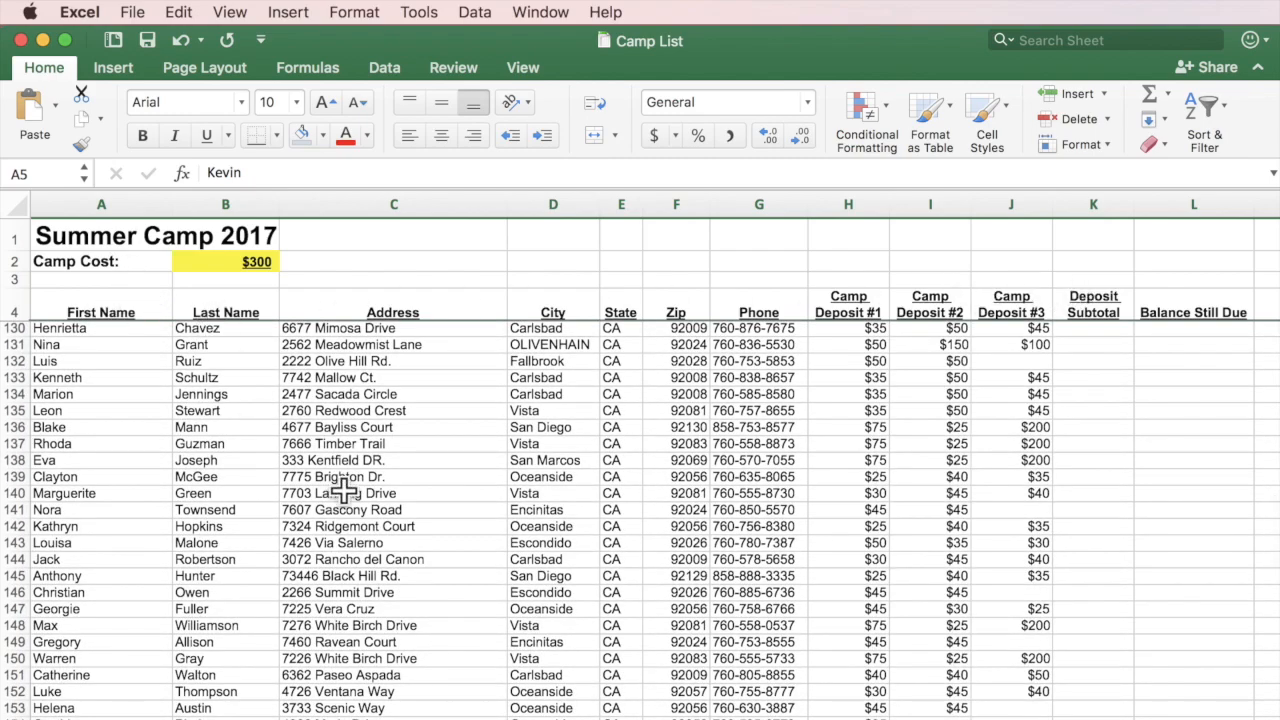
scroll(343, 490, down, 15)
scroll(343, 490, up, 20)
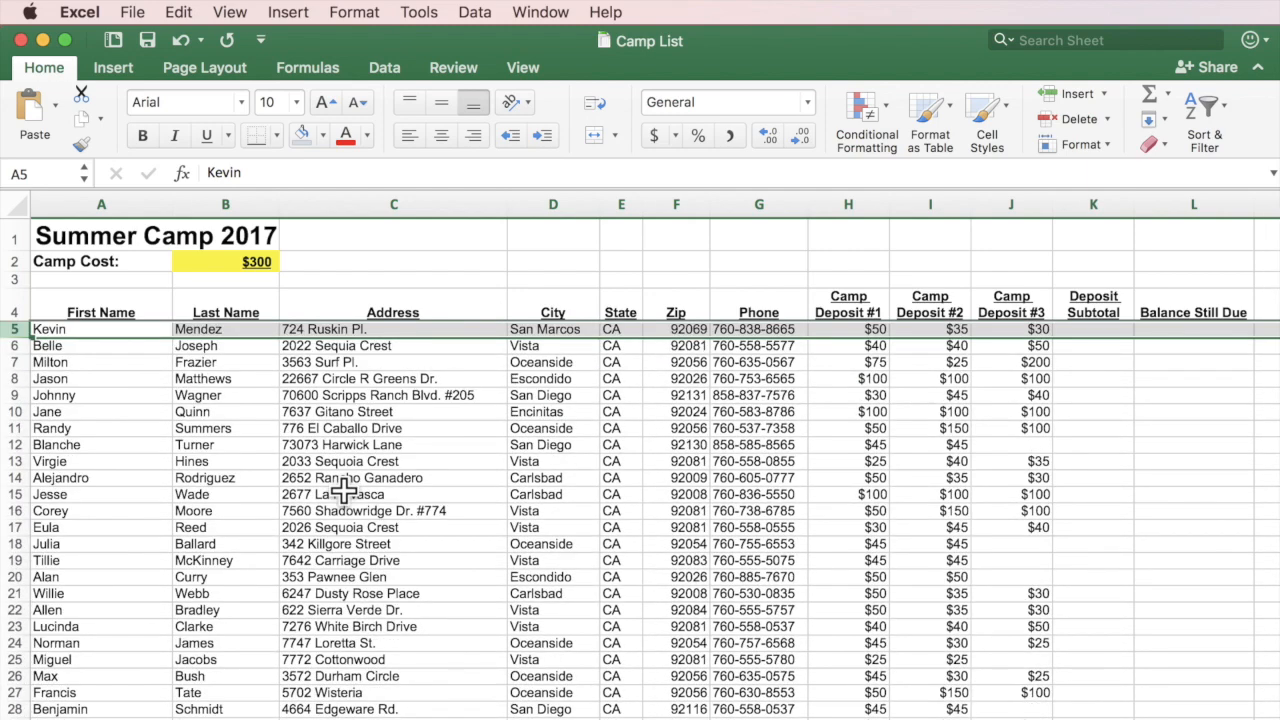
click(343, 490)
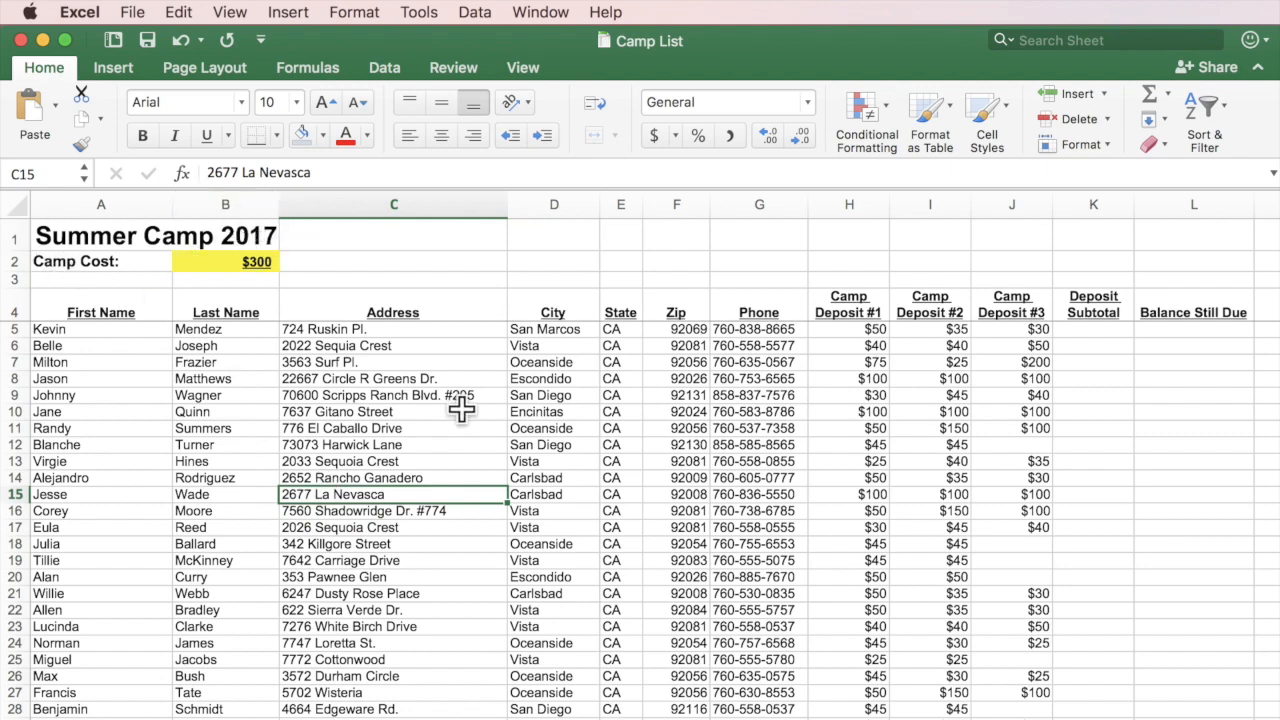
scroll(460, 408, right, 5)
scroll(465, 408, left, 2)
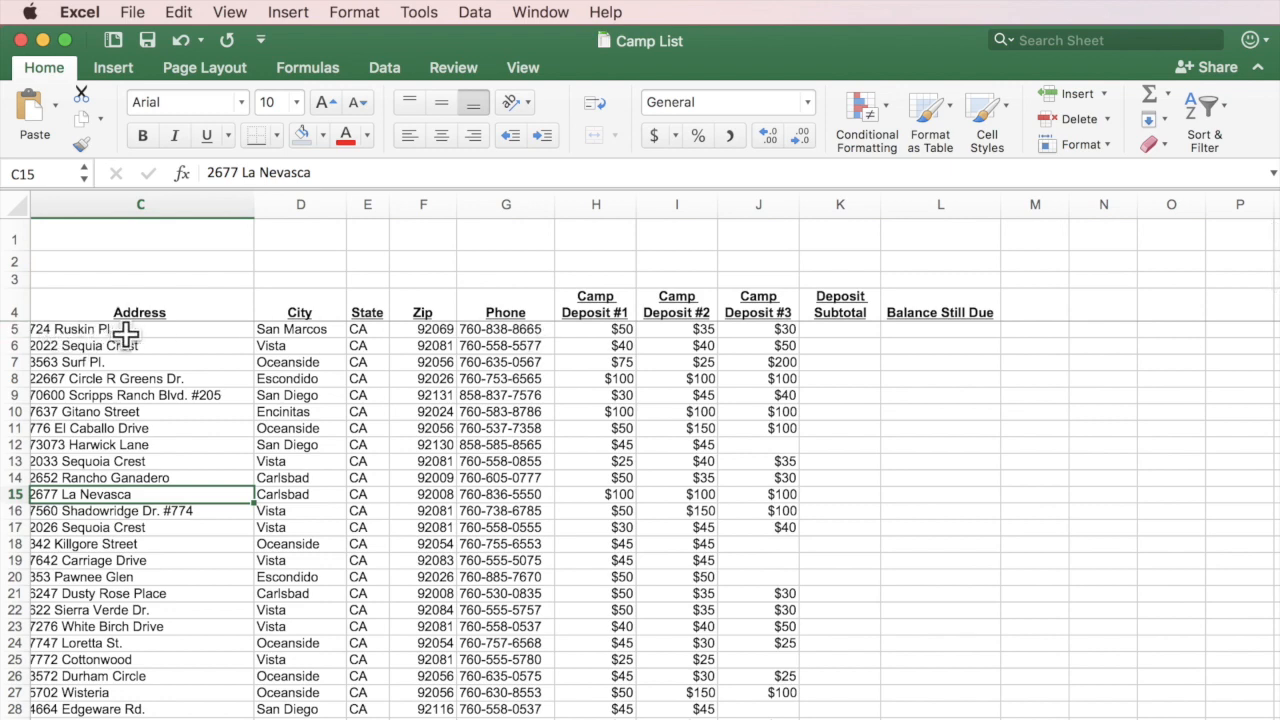
scroll(120, 333, left, 1)
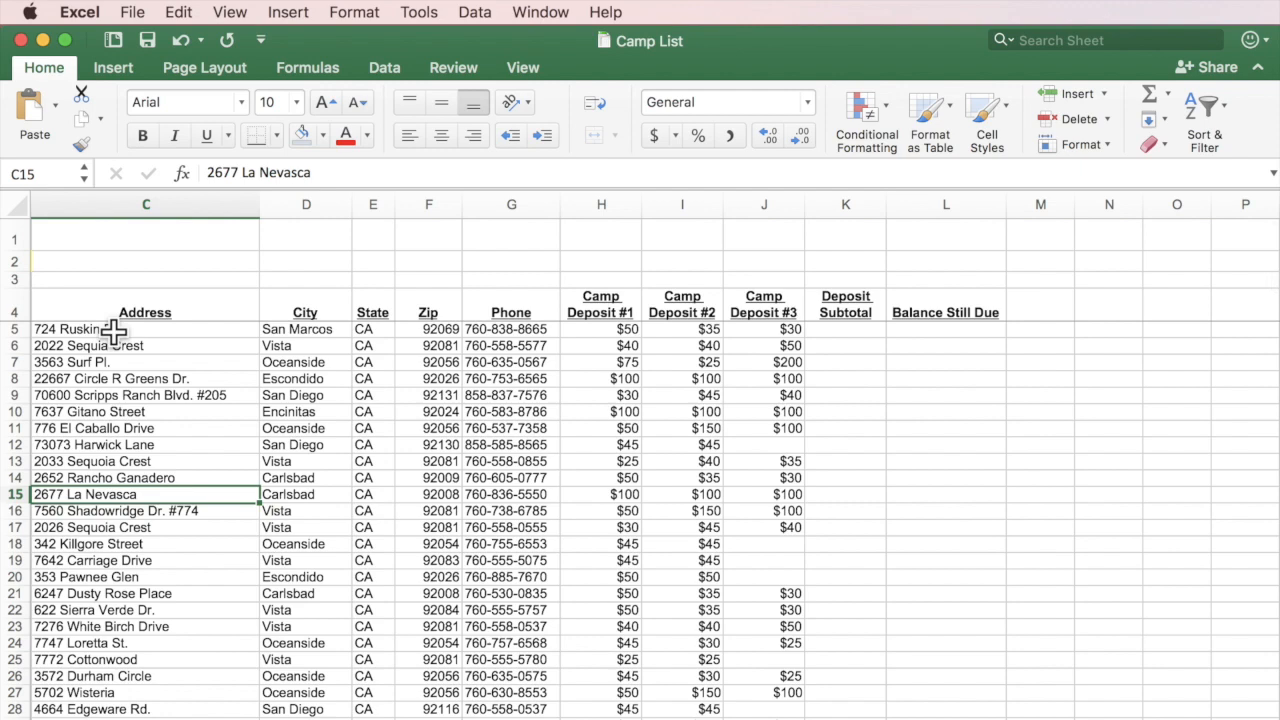
scroll(110, 330, left, 5)
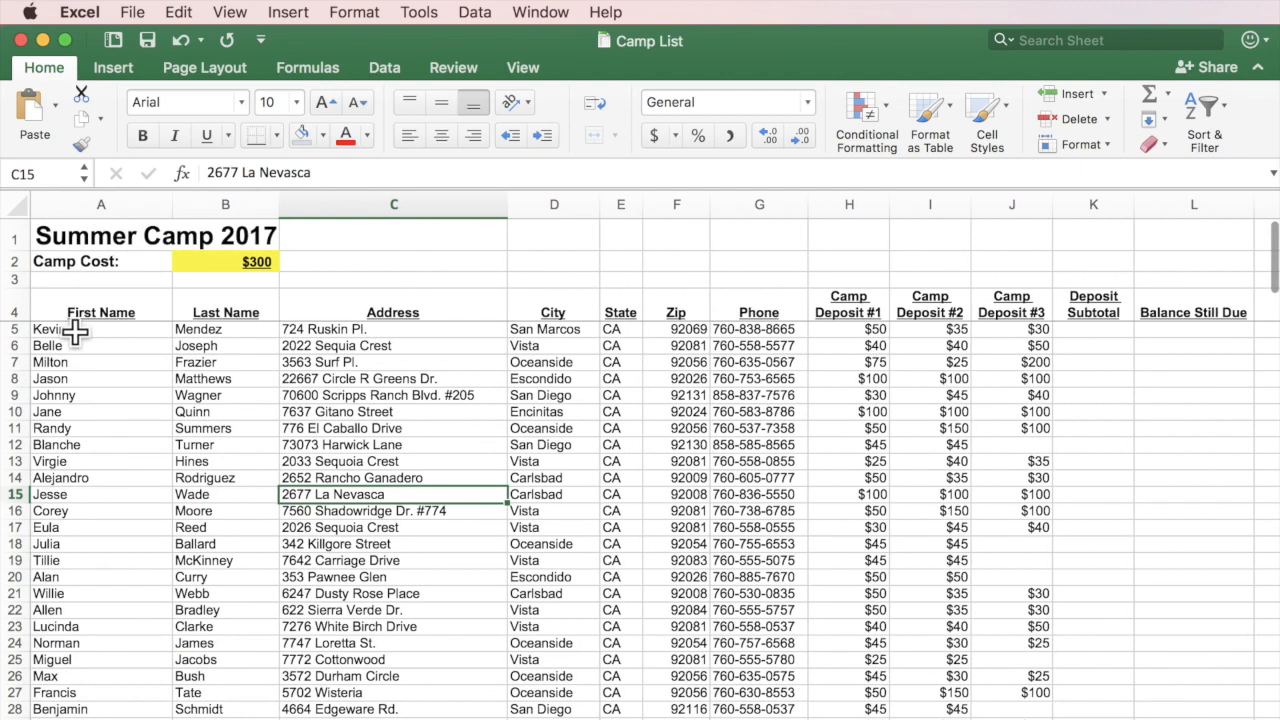
Select column C and unfreeze the fixed heading rows.
click(344, 200)
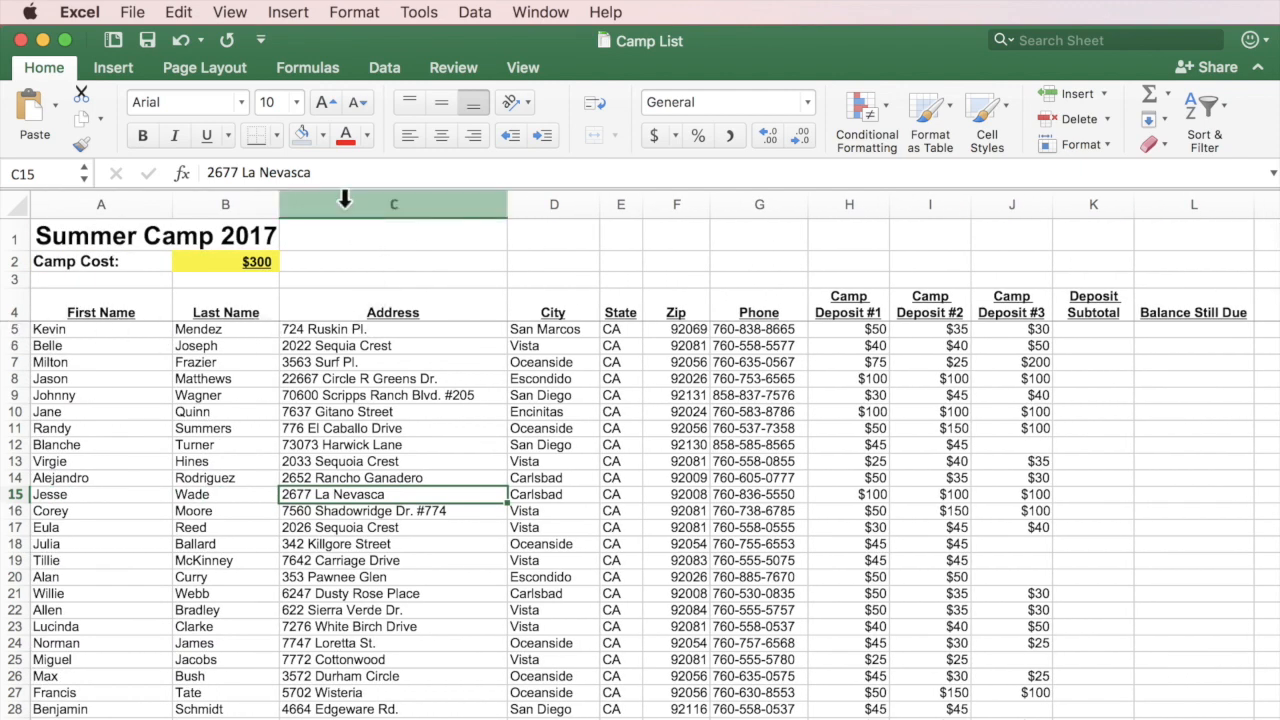
click(344, 200)
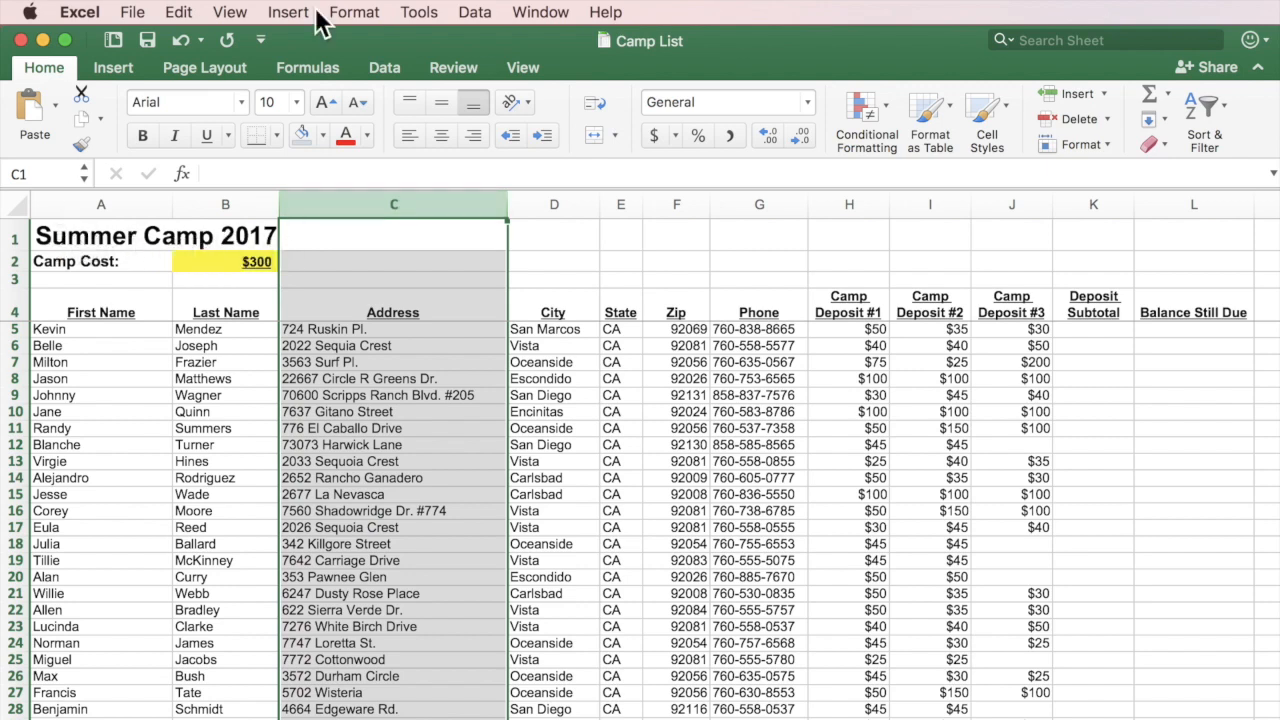
click(538, 14)
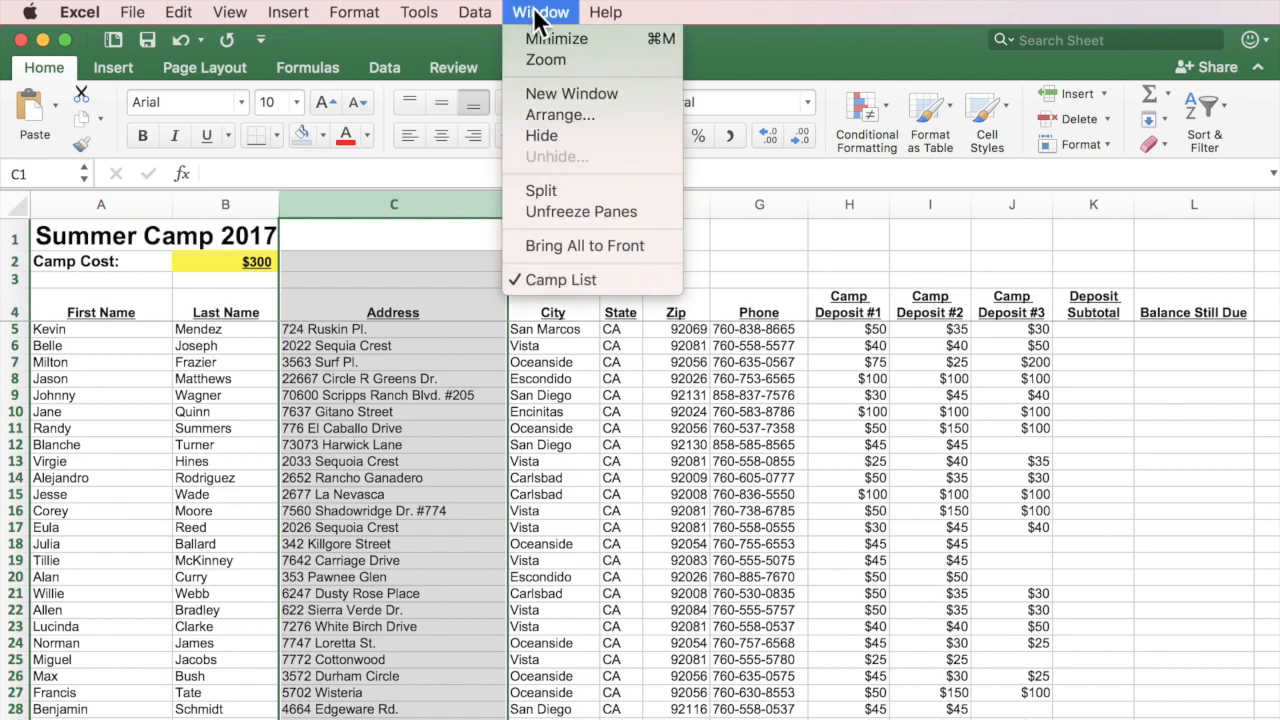
click(555, 211)
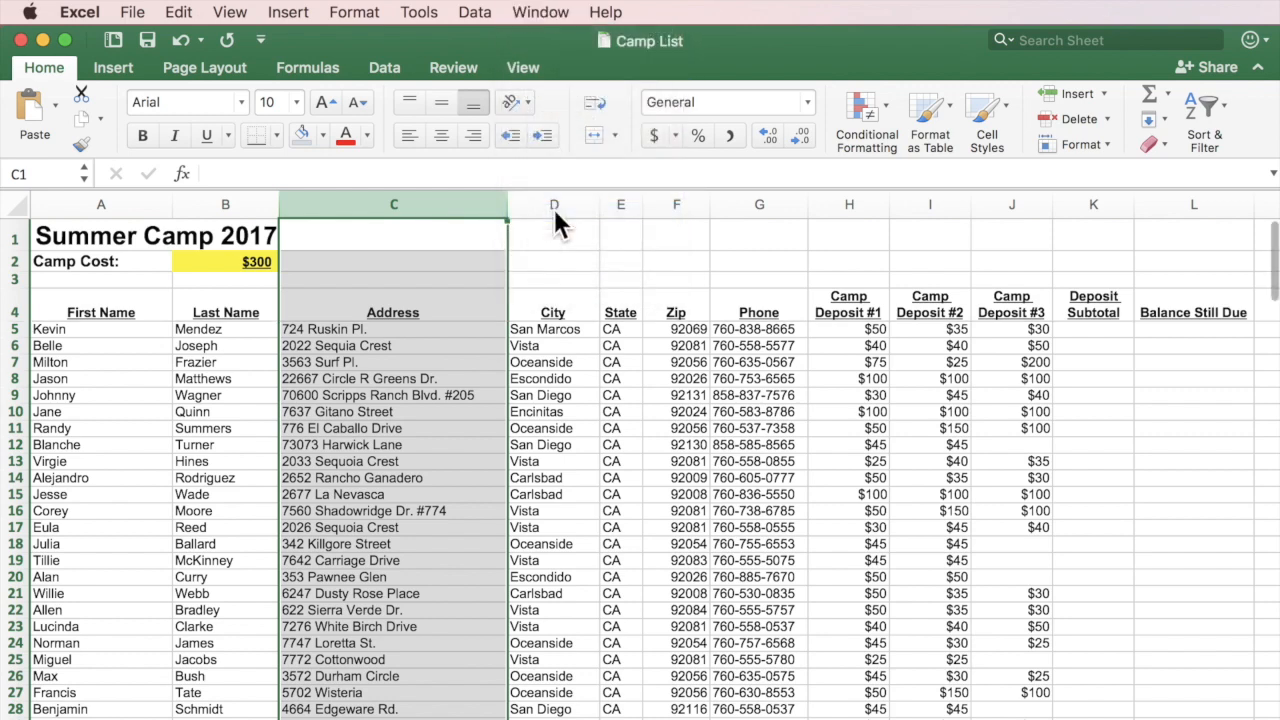
Freeze the name columns A–B, scroll to test them, then select cell C5.
click(534, 10)
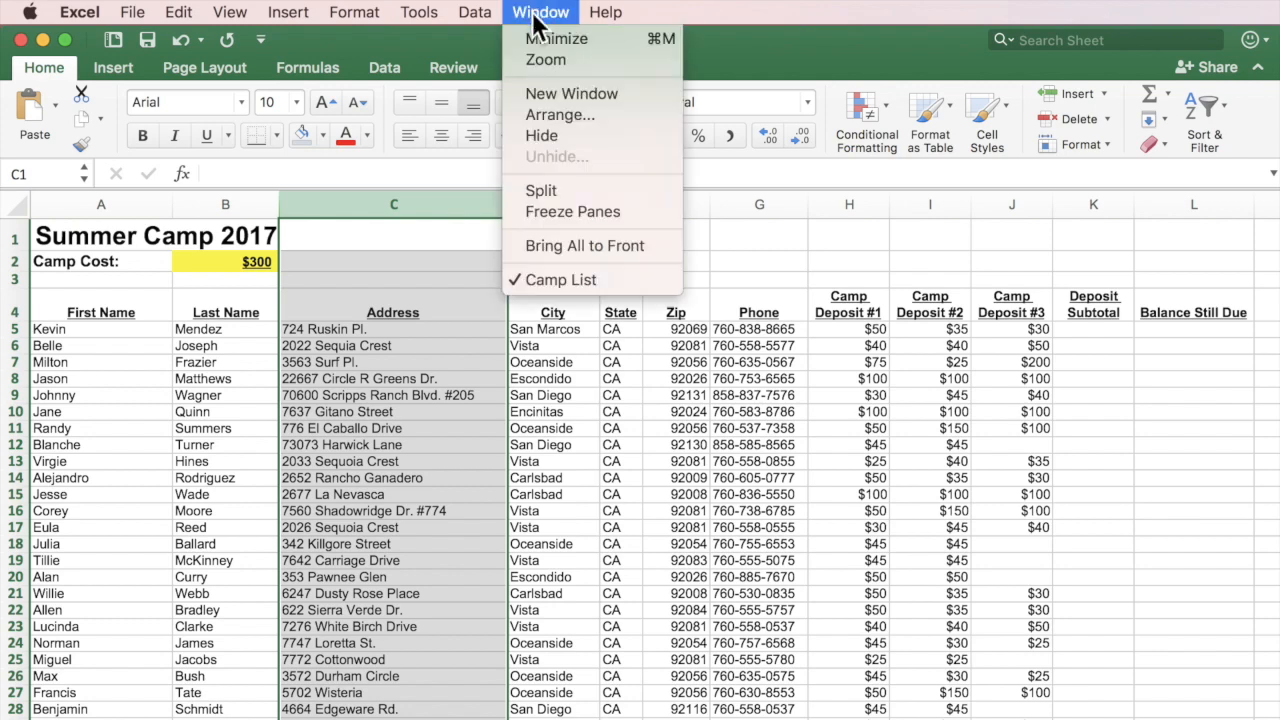
click(535, 211)
scroll(508, 450, right, 2)
scroll(508, 450, right, 5)
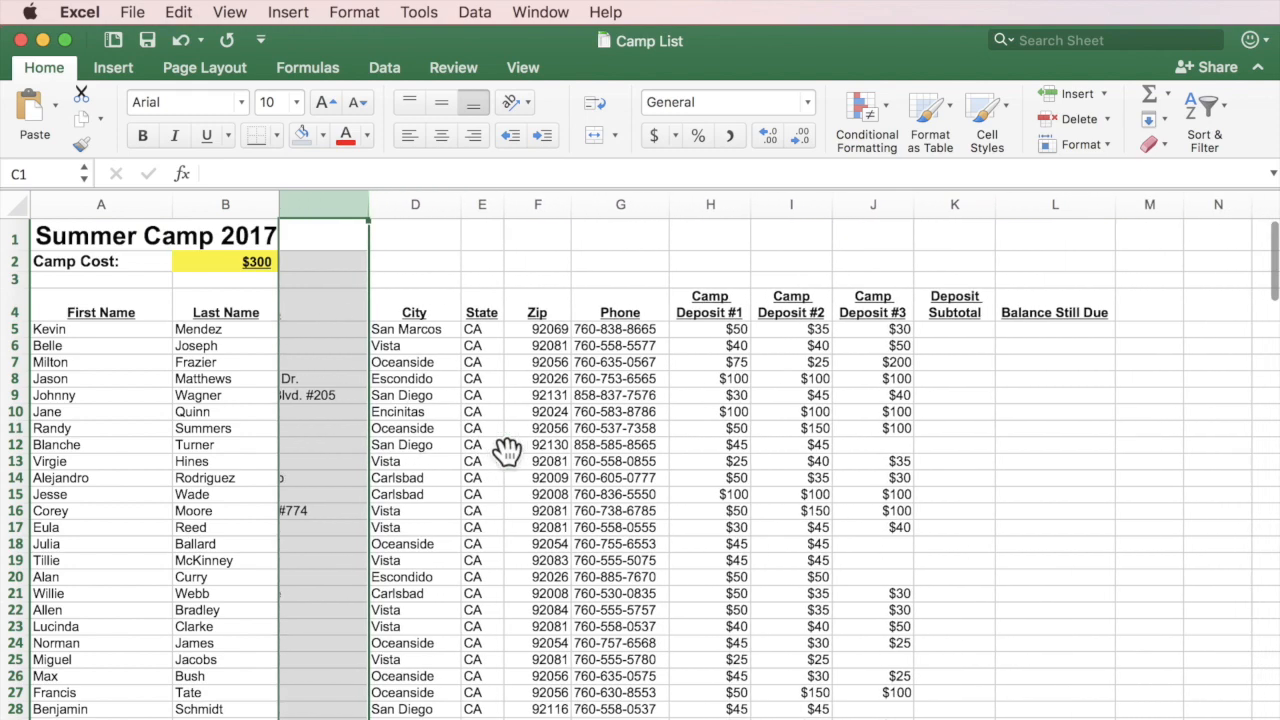
scroll(508, 450, left, 4)
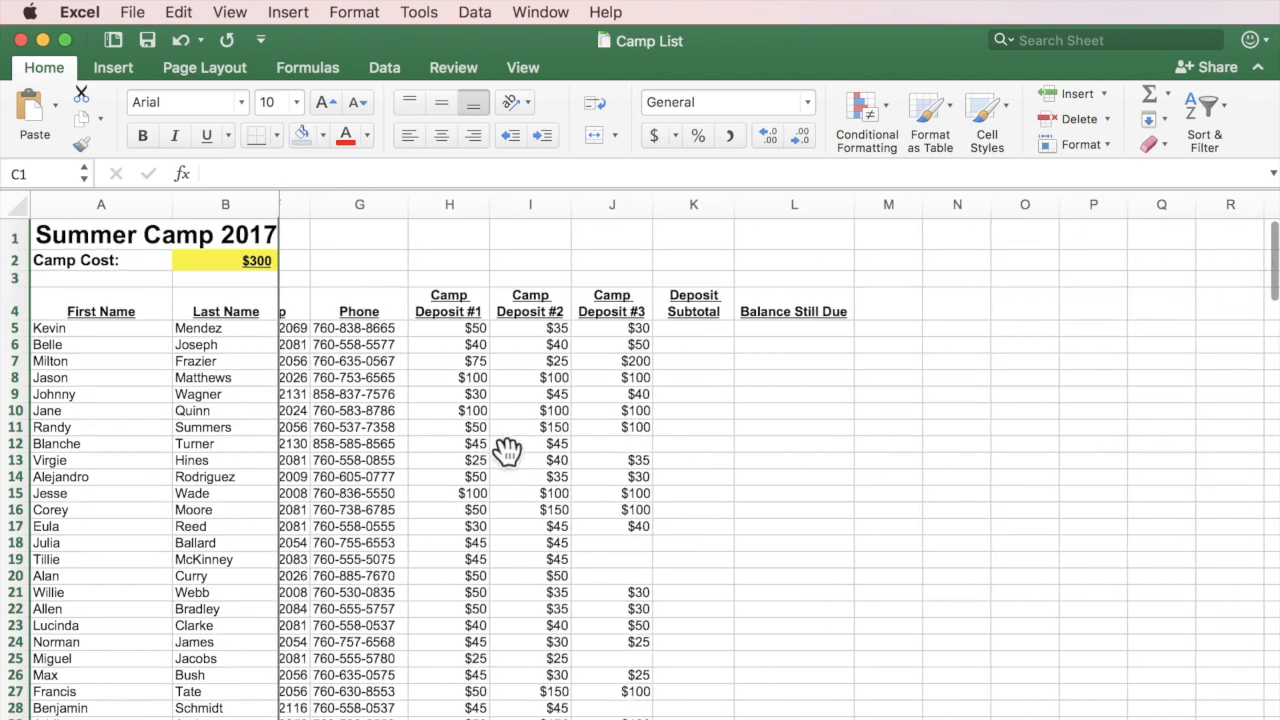
scroll(508, 450, right, 4)
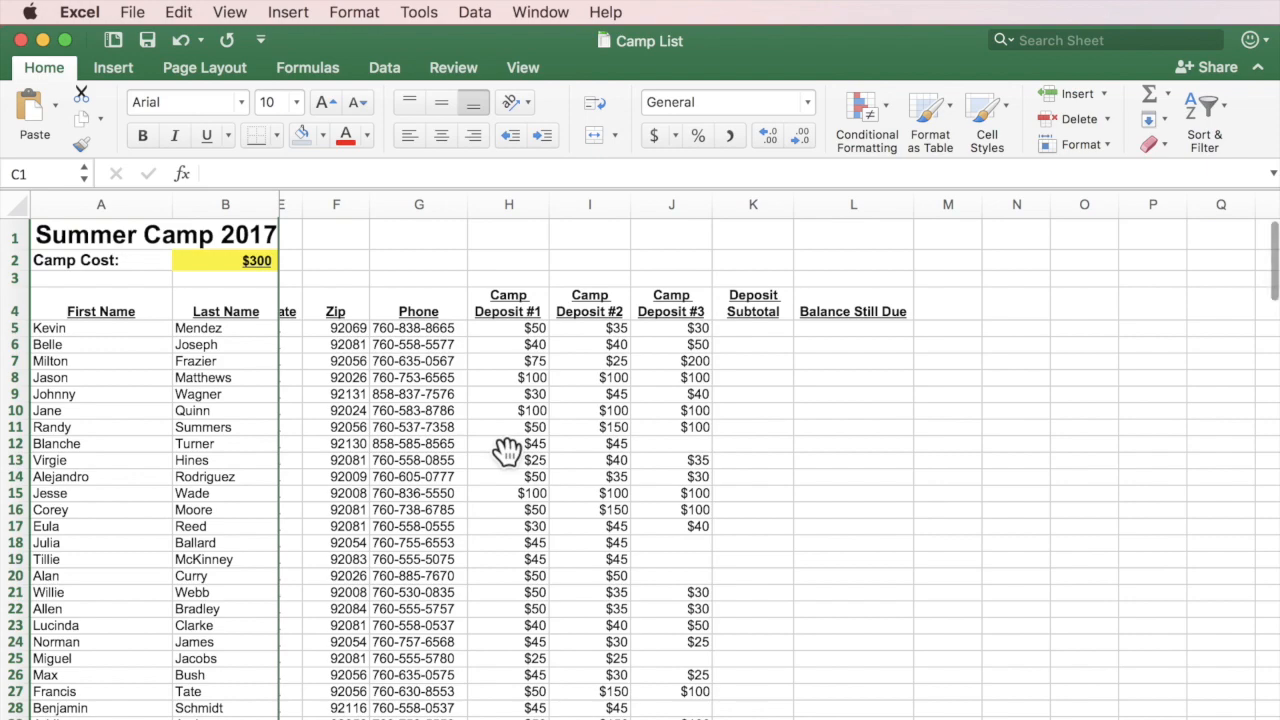
scroll(507, 450, down, 8)
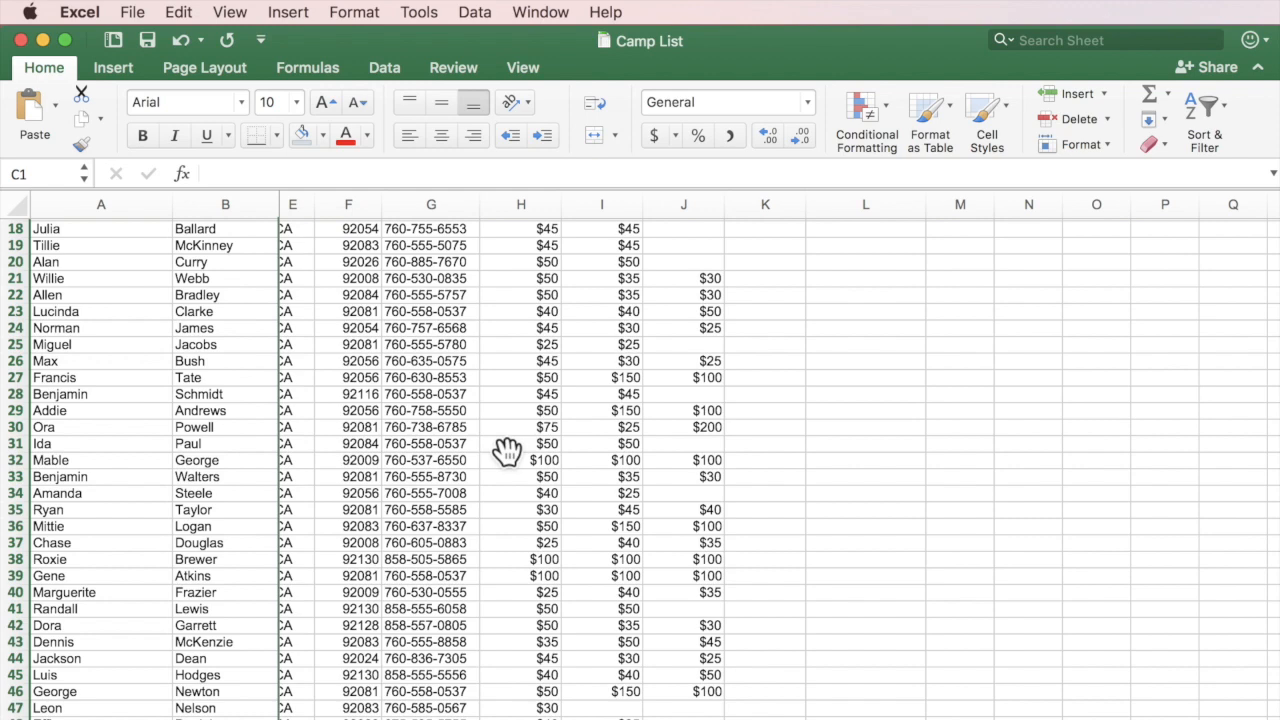
scroll(507, 452, up, 8)
scroll(507, 452, left, 6)
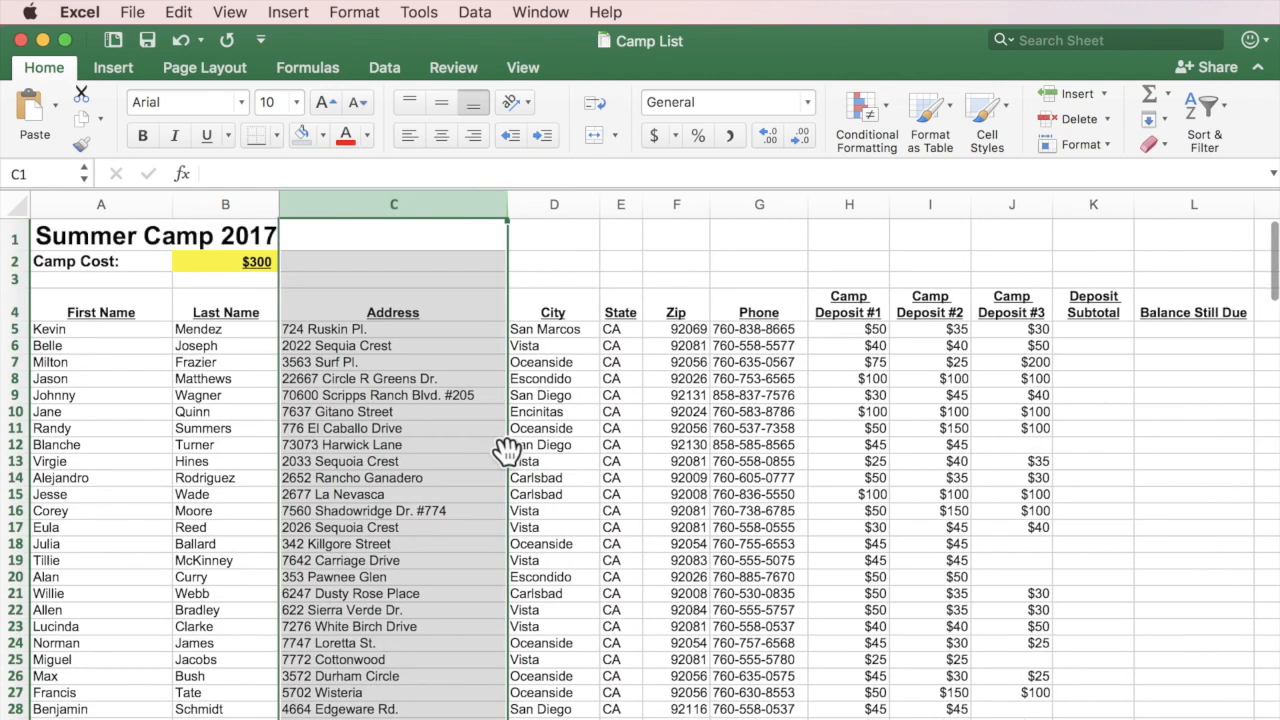
click(553, 397)
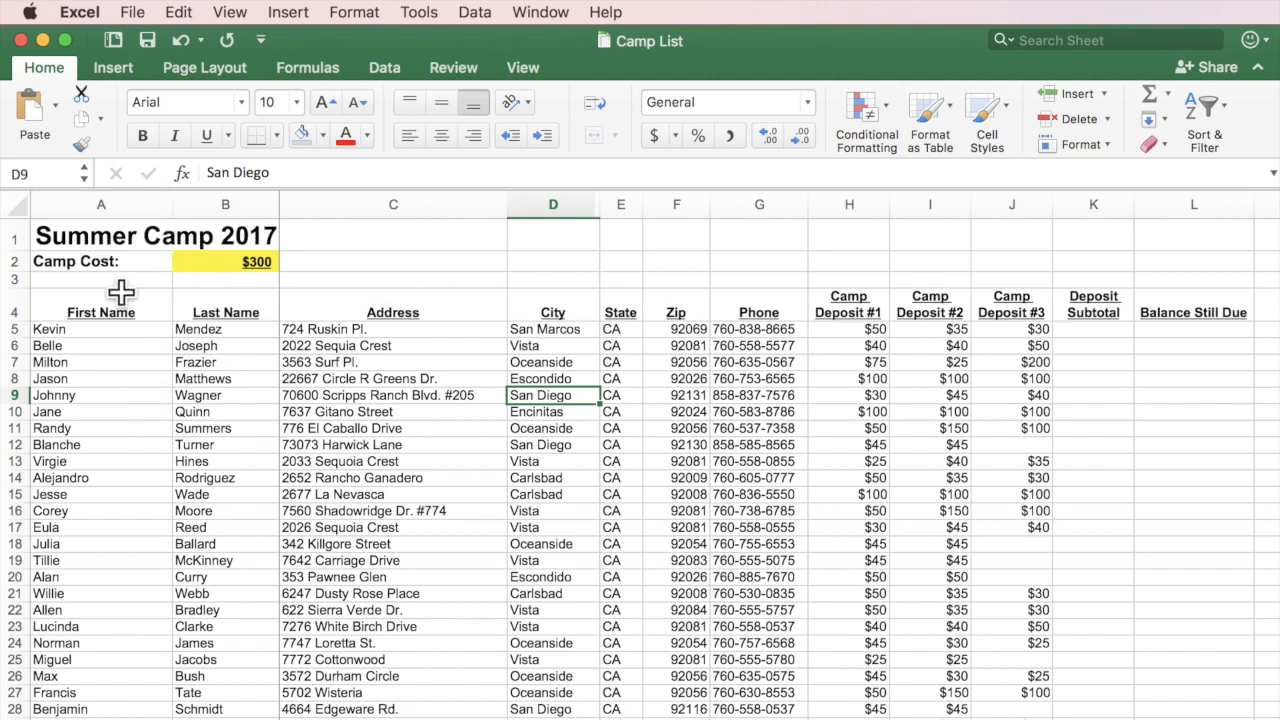
click(331, 329)
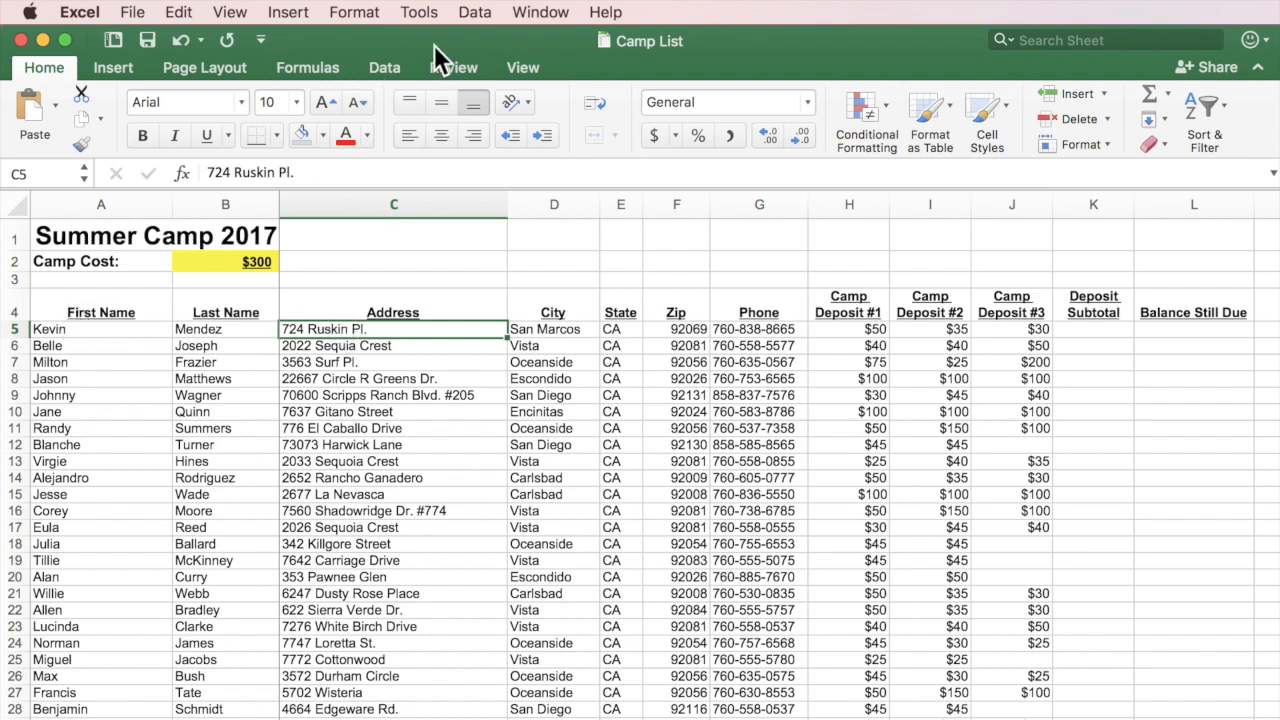
Unfreeze the panes and refreeze at C5 so rows 1–4 and columns A–B stay fixed.
click(543, 13)
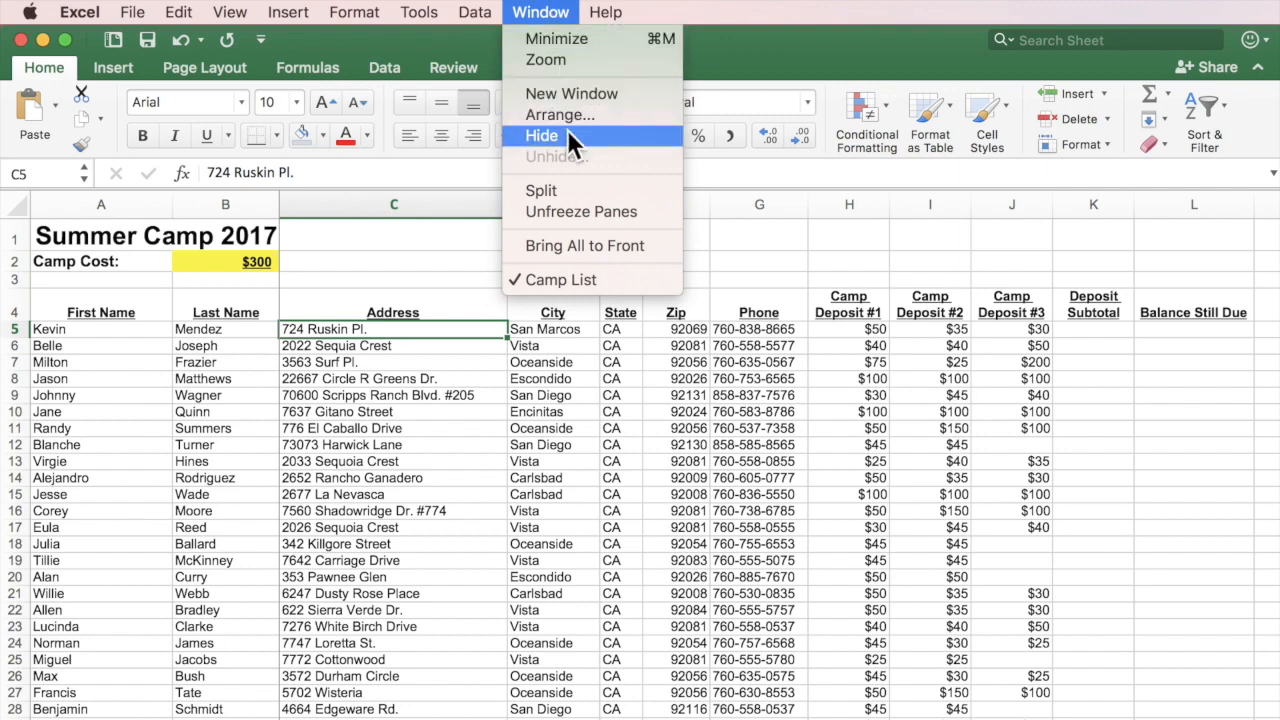
click(566, 211)
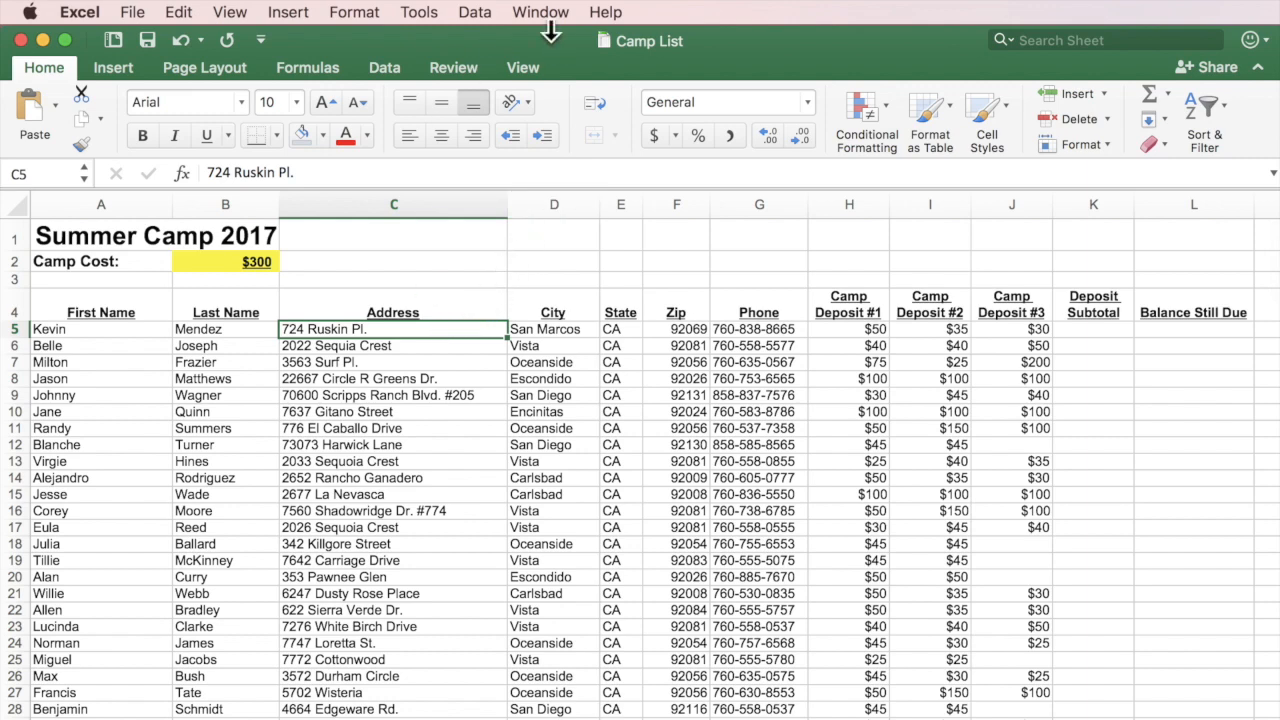
click(546, 12)
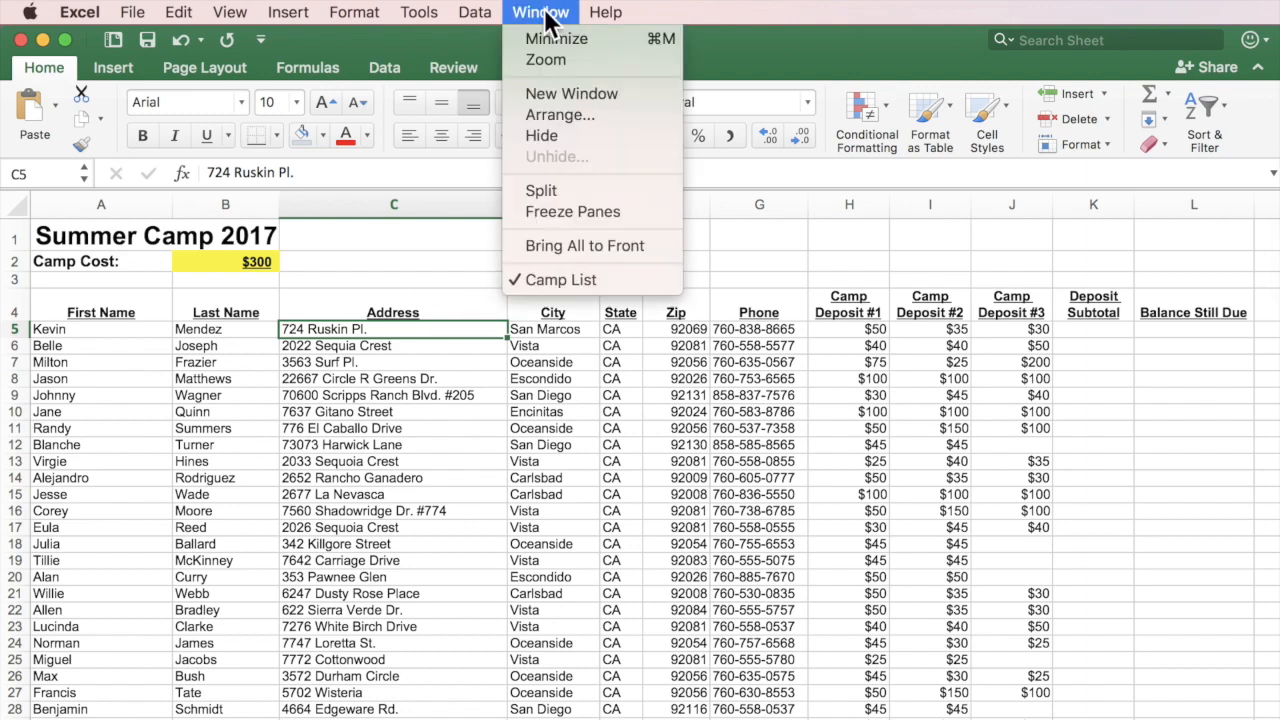
click(555, 212)
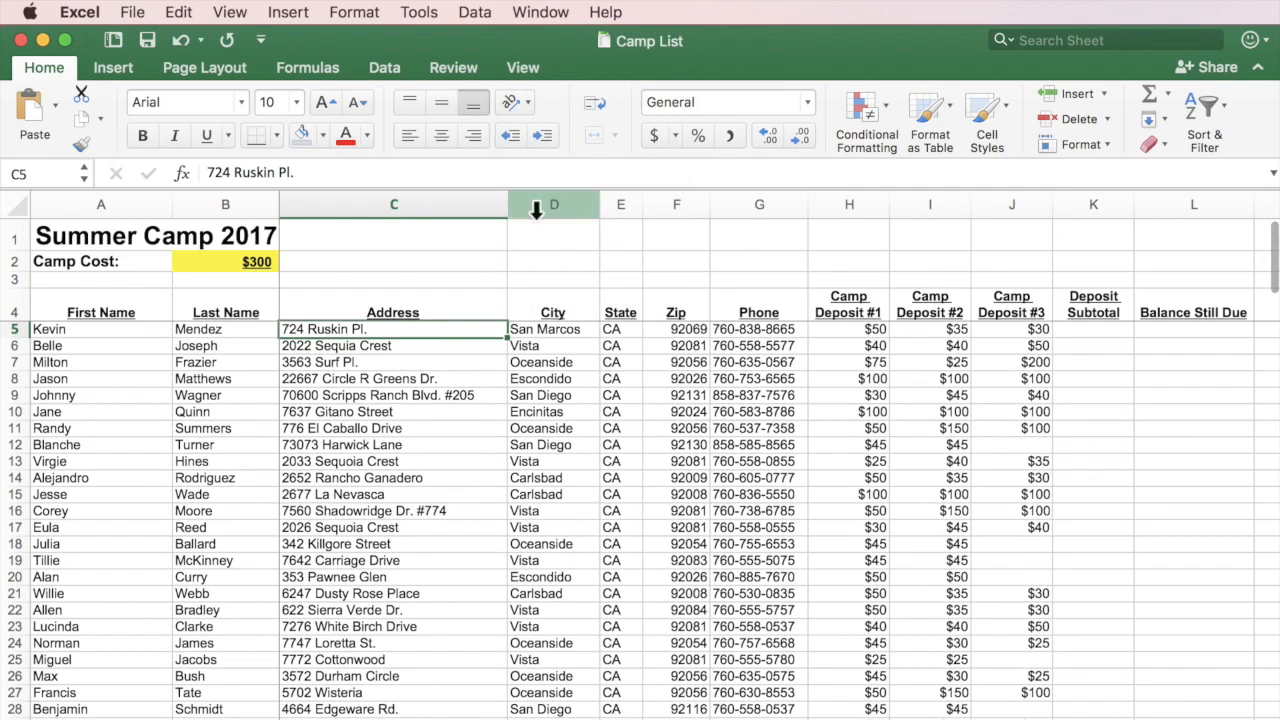
Scroll down and across the list to confirm the headings and name columns stay put.
scroll(416, 405, down, 5)
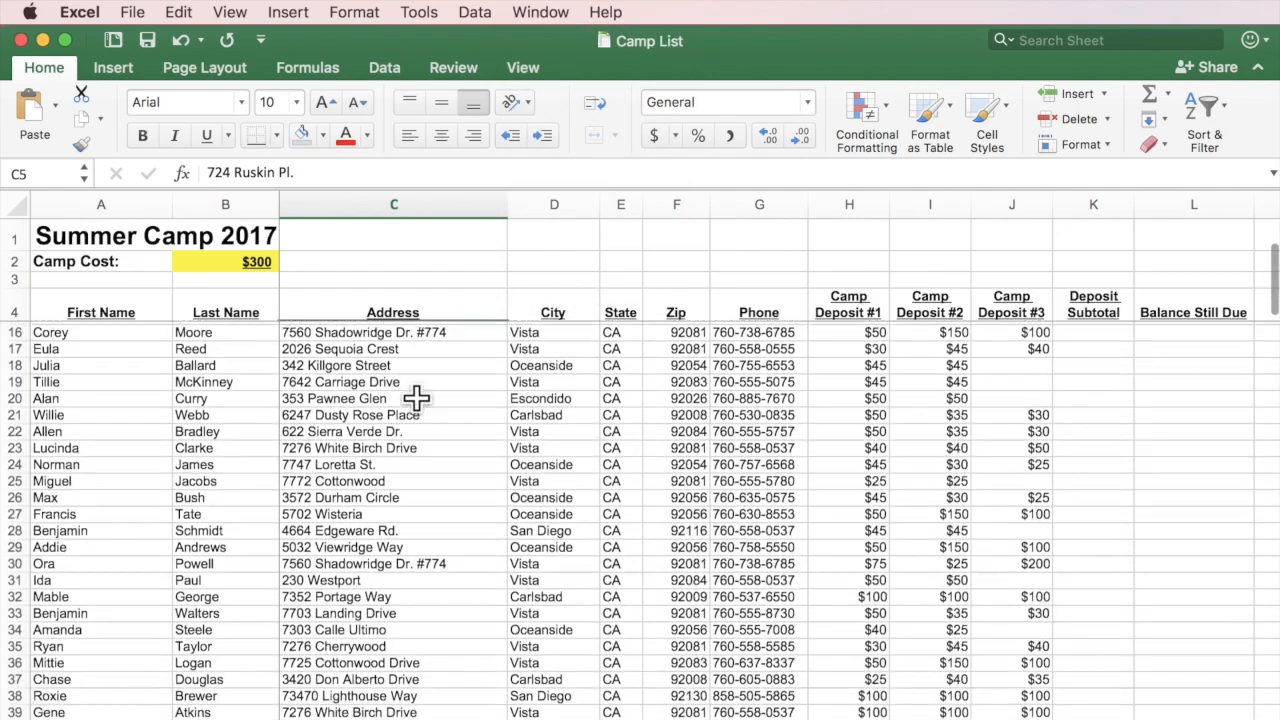
scroll(416, 398, down, 3)
scroll(416, 398, right, 2)
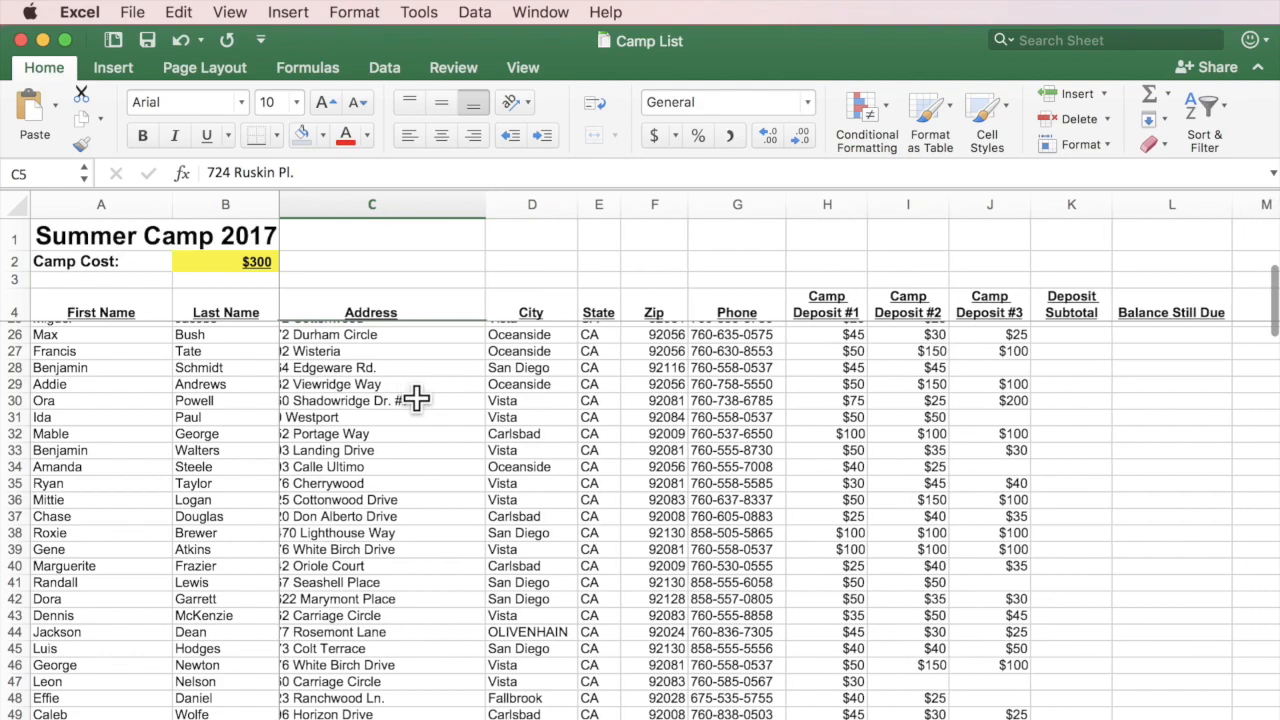
scroll(416, 398, right, 4)
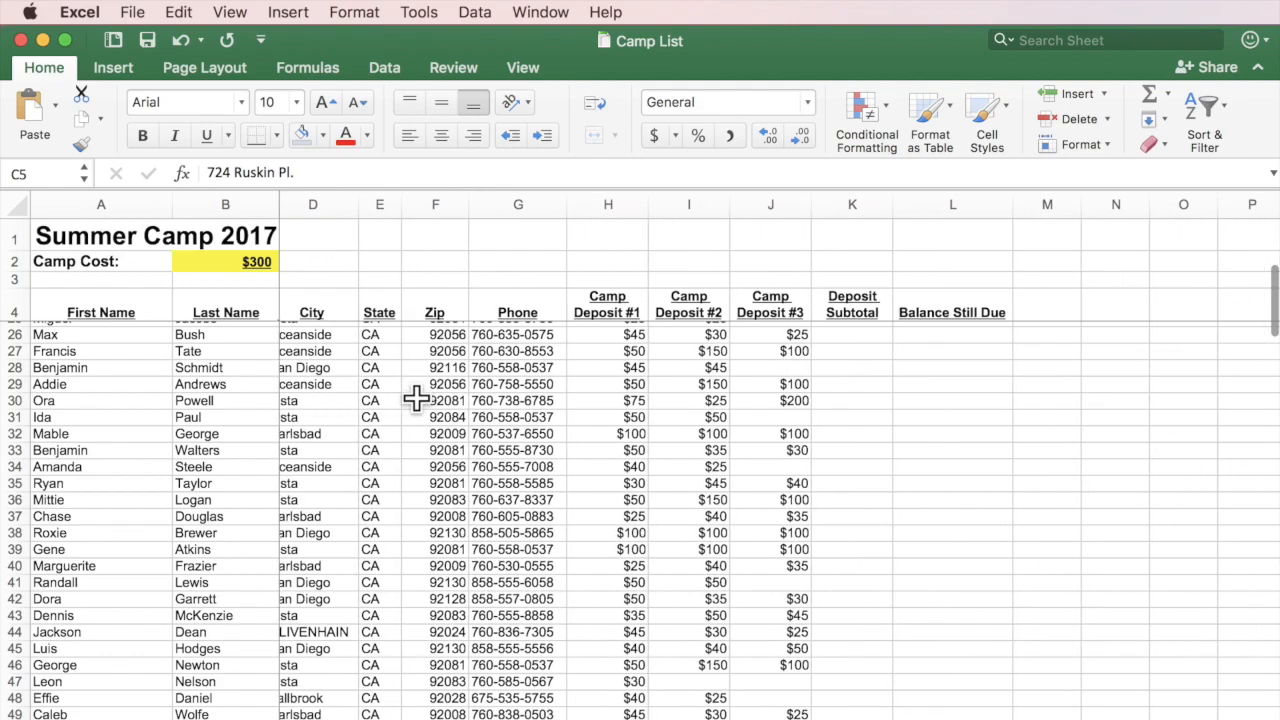
scroll(416, 398, left, 4)
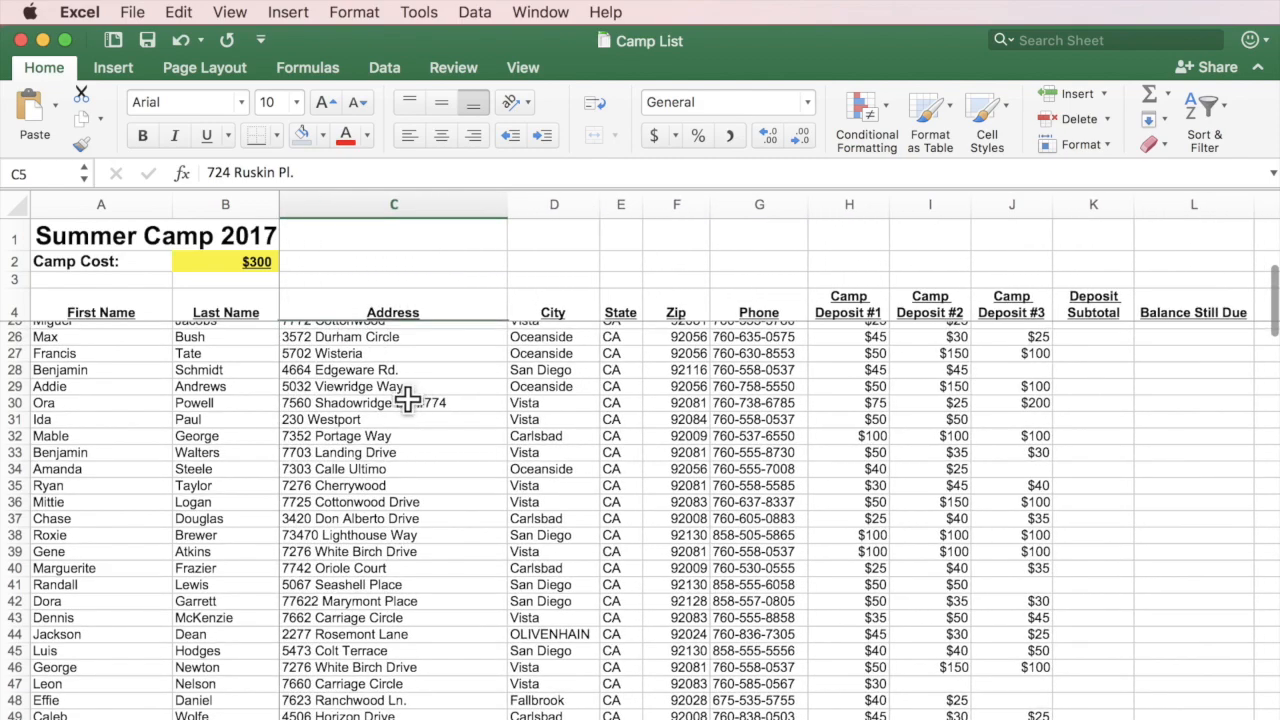
scroll(408, 398, up, 5)
scroll(408, 398, up, 2)
scroll(408, 398, right, 3)
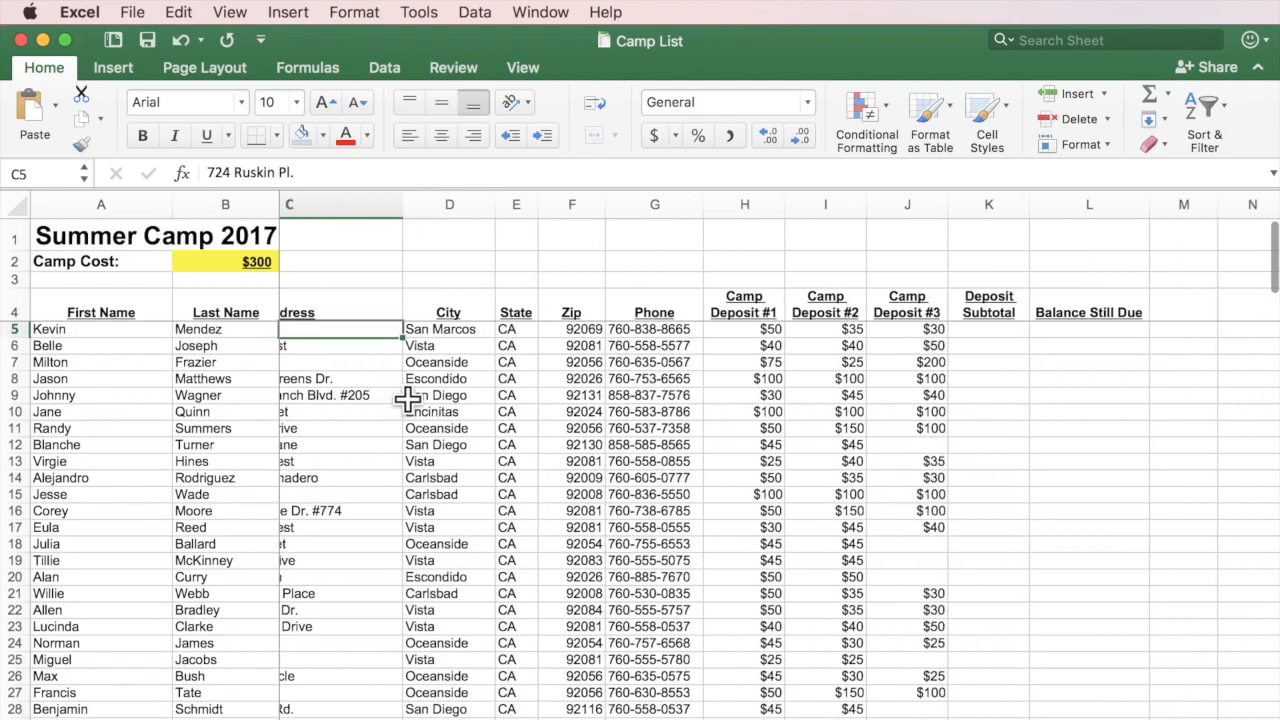
scroll(402, 397, left, 3)
scroll(402, 397, left, 1)
scroll(395, 398, down, 8)
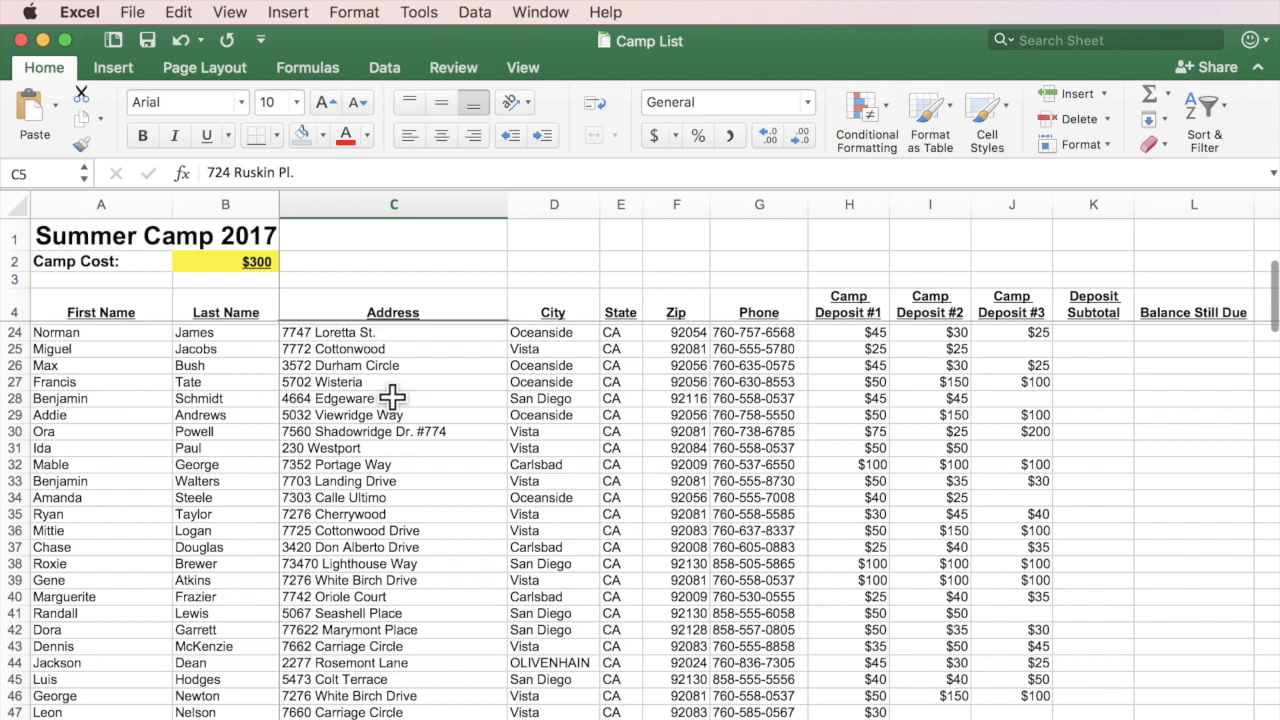
scroll(391, 398, up, 8)
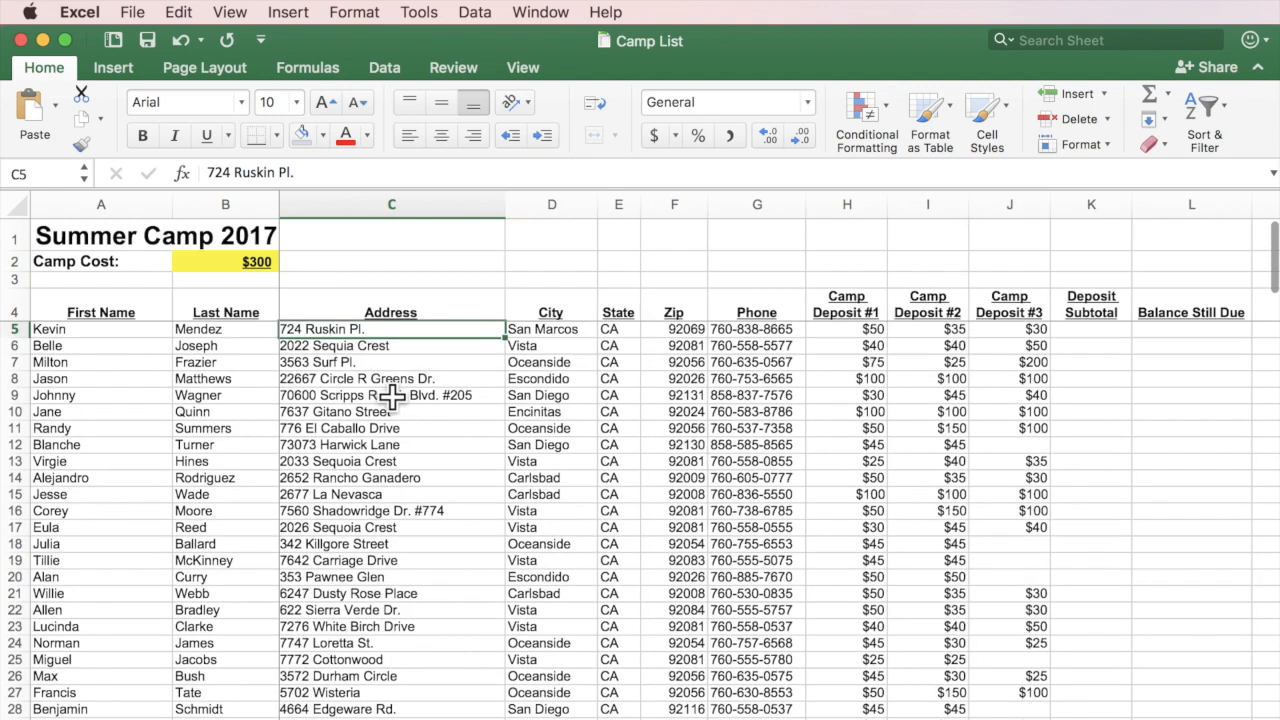
click(545, 12)
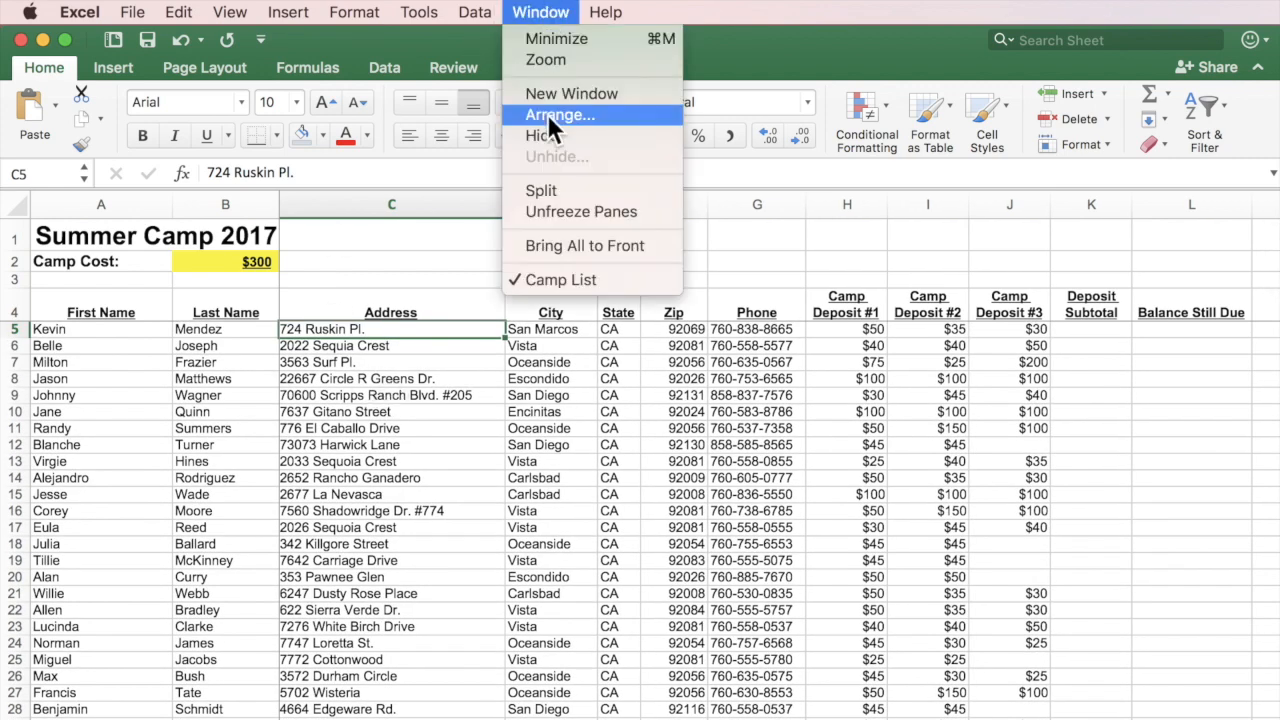
click(540, 12)
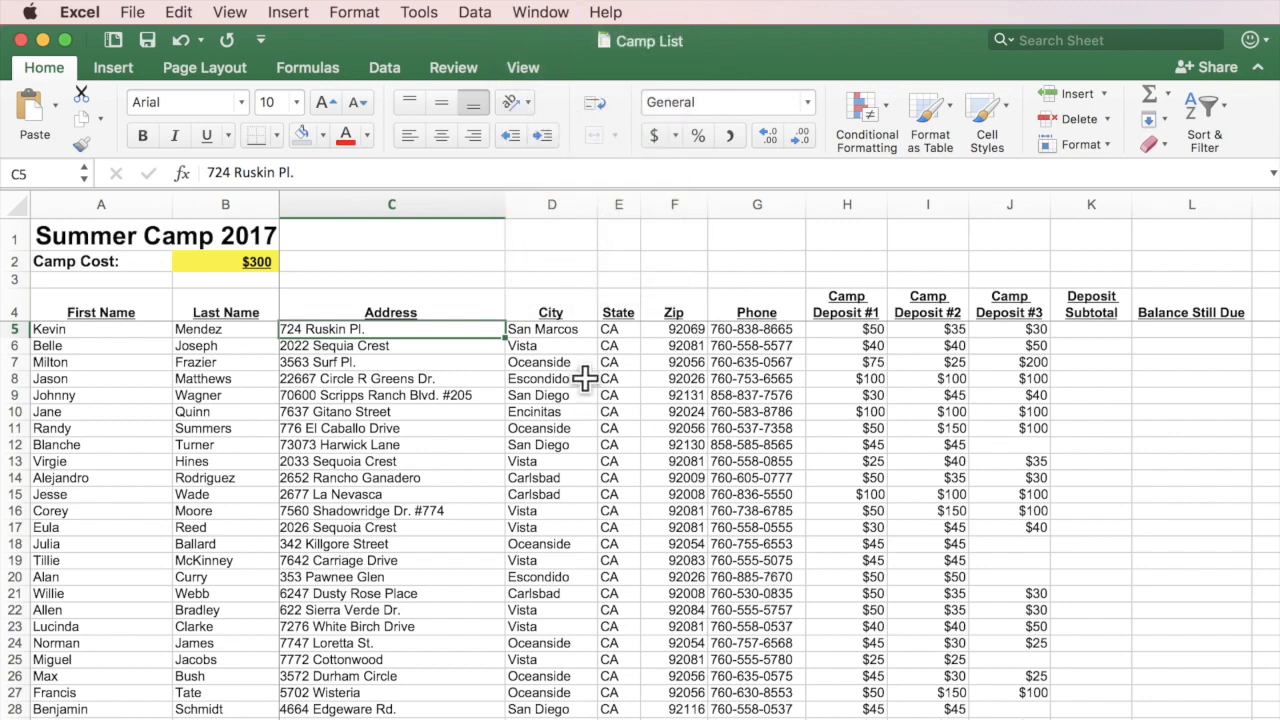
click(1094, 333)
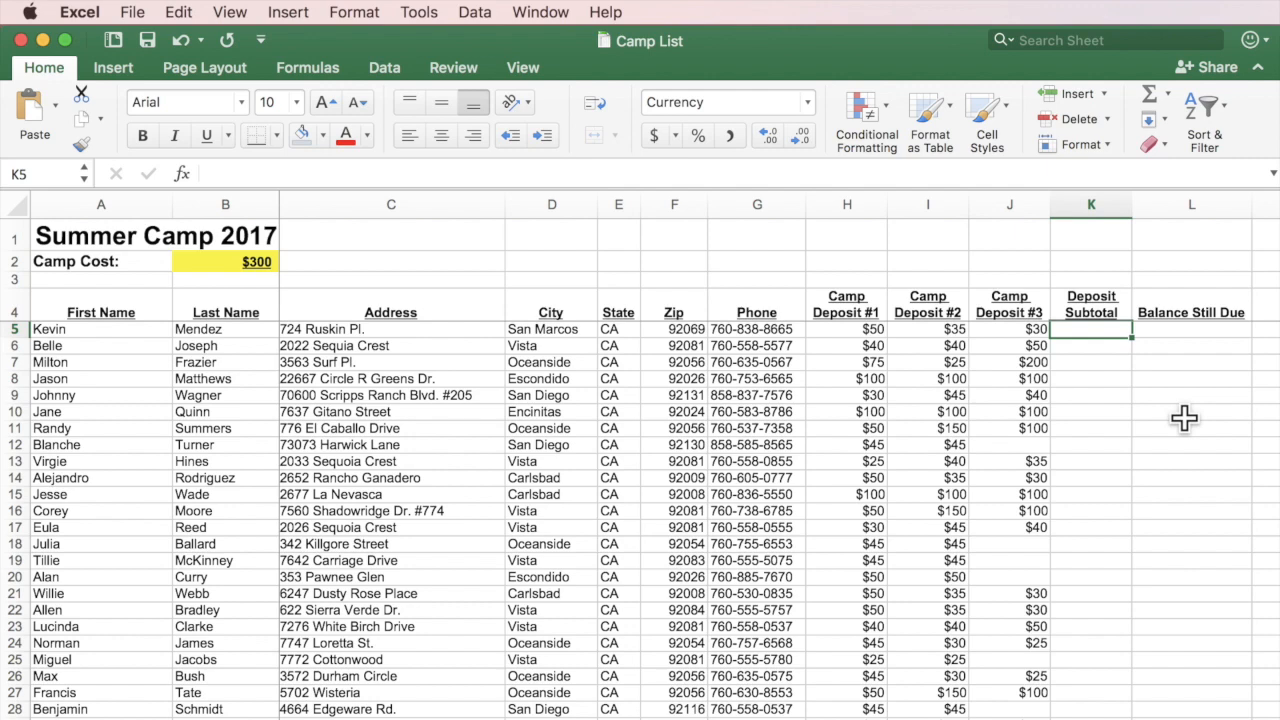
Enter =SUM(H5:J5) in K5 with AutoSum so the first subtotal shows $115.
click(1148, 90)
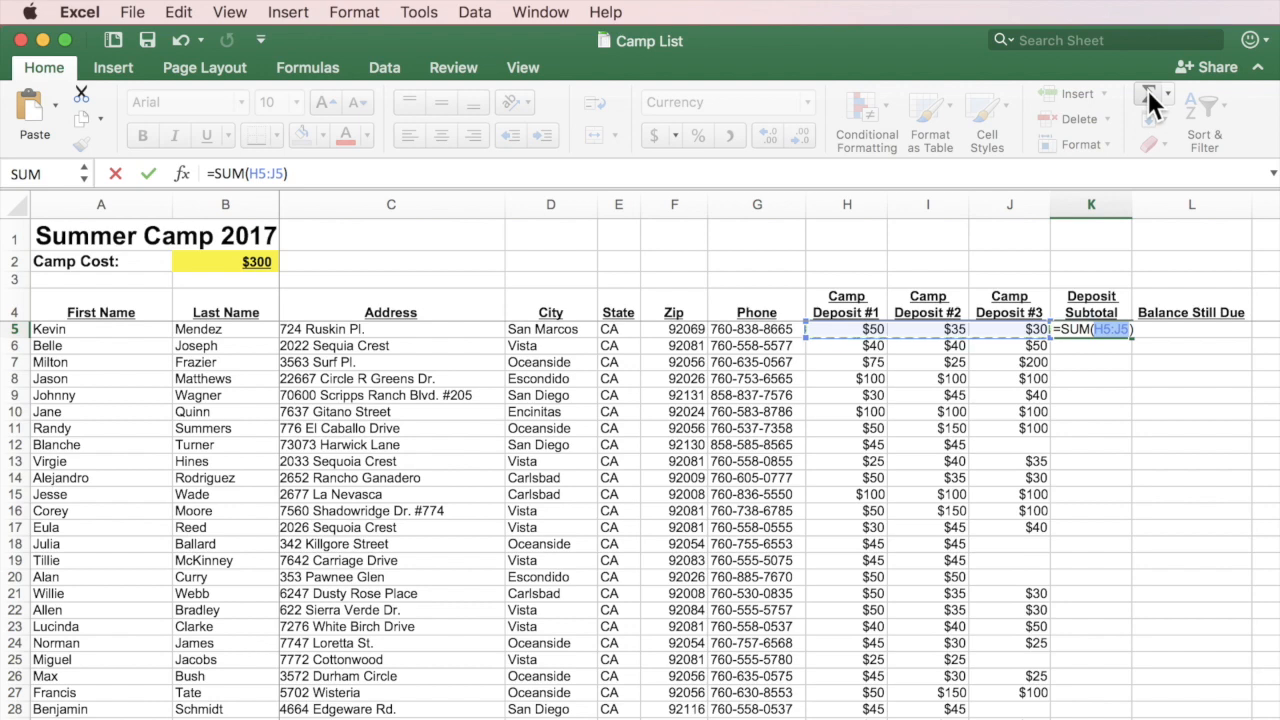
key(Return)
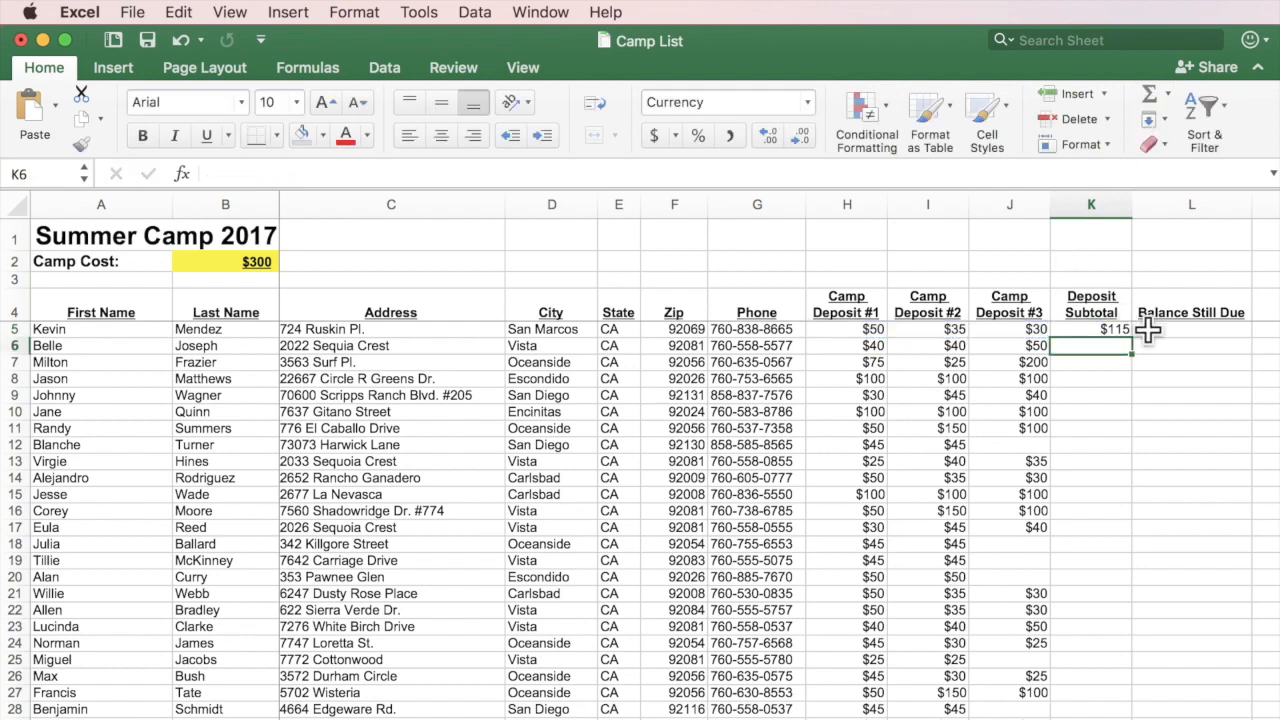
Fill the K5 subtotal formula down column K, checking the copied formulas in K6 and K7.
click(1112, 331)
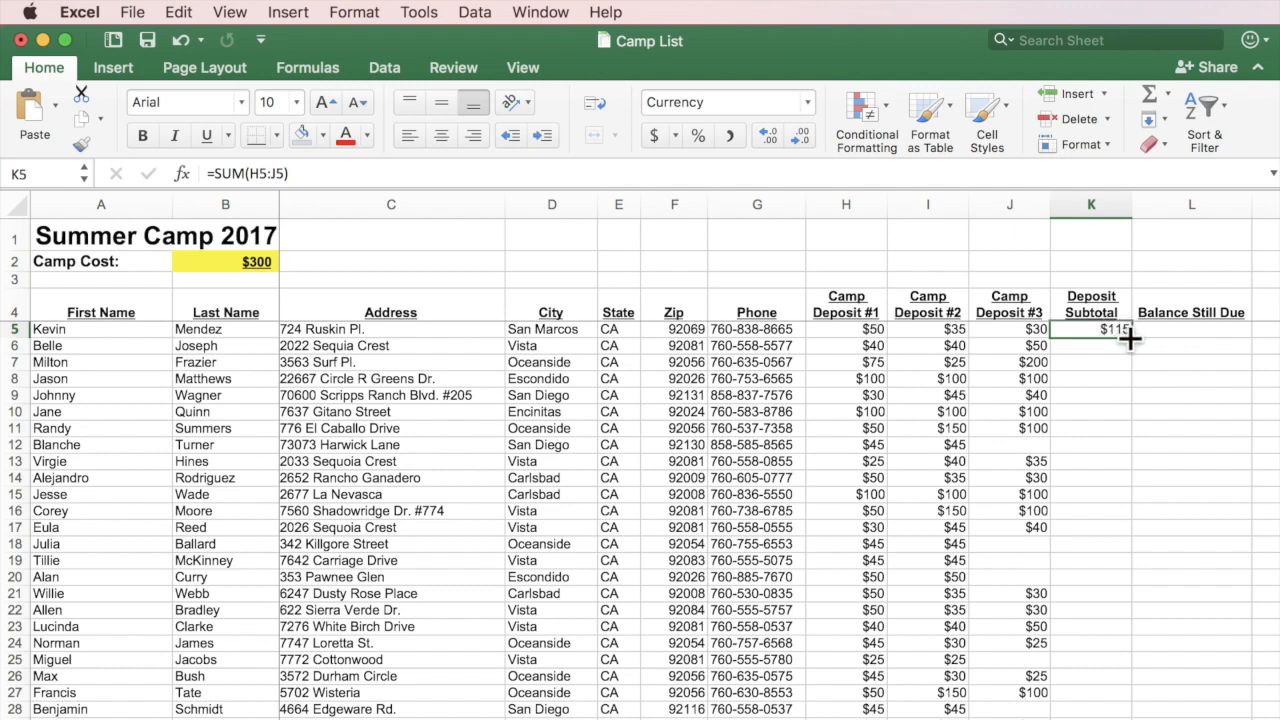
drag(1130, 340, 1115, 600)
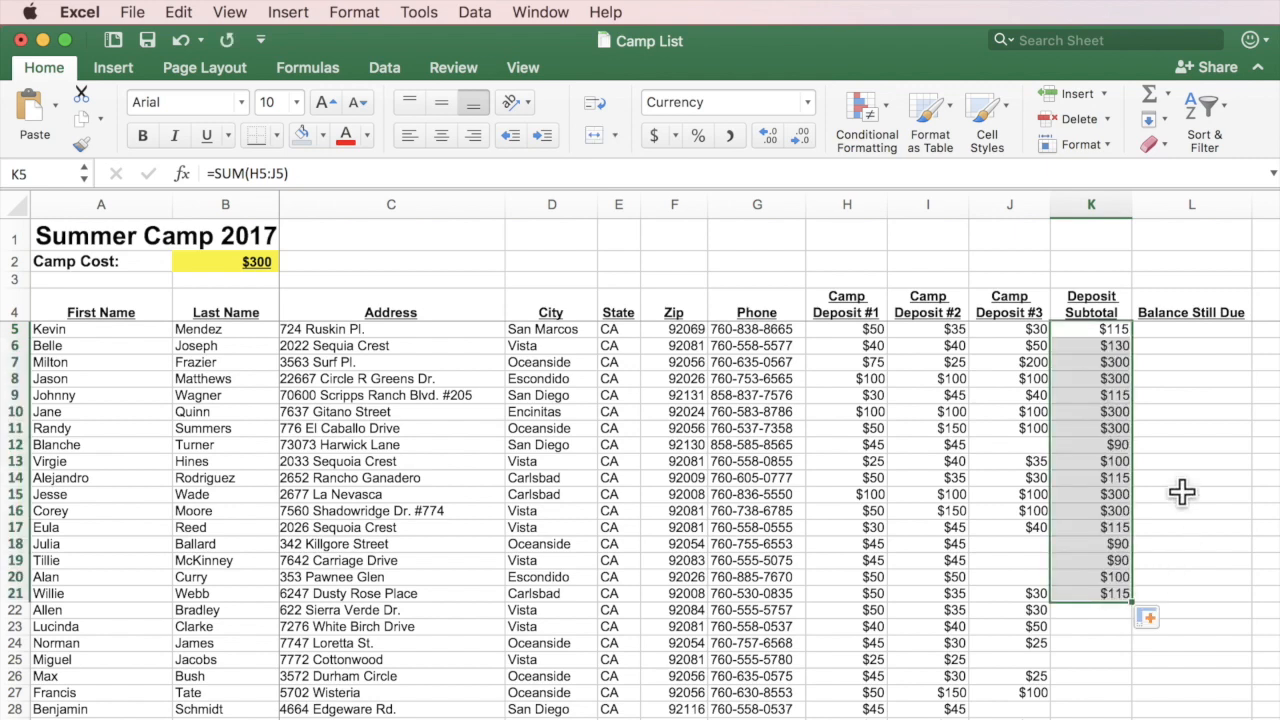
double_click(1105, 343)
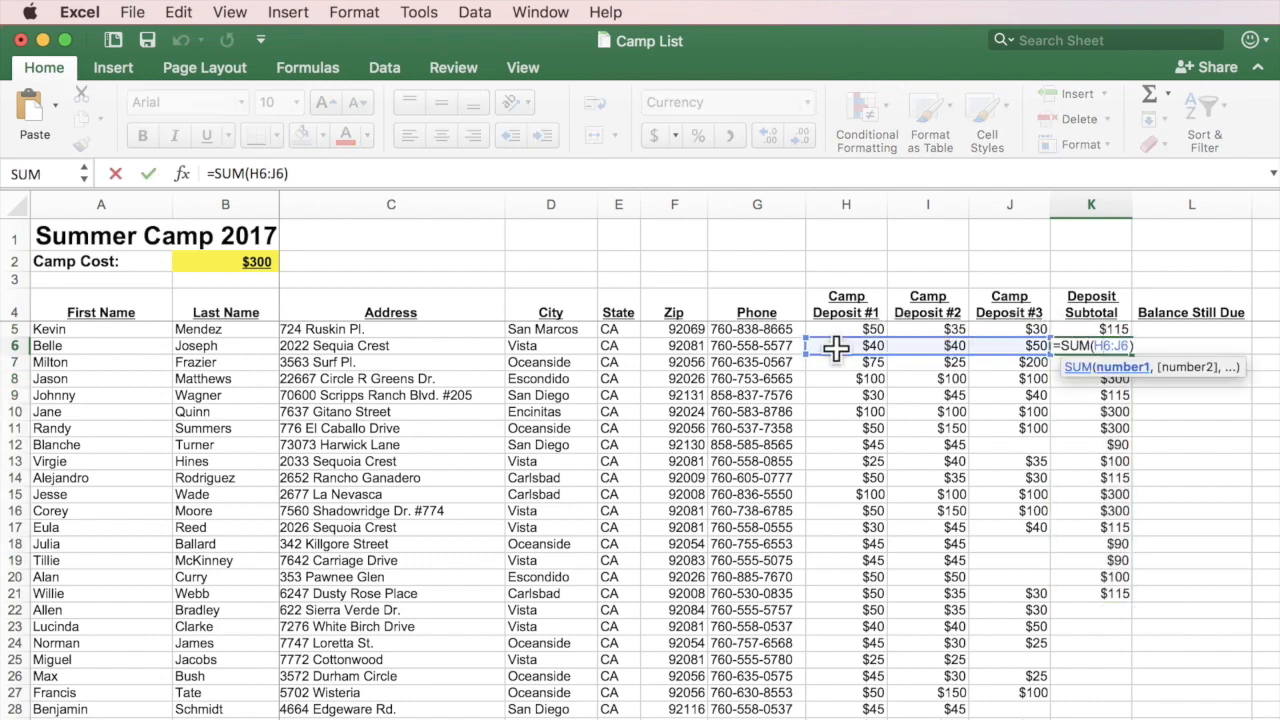
key(Return)
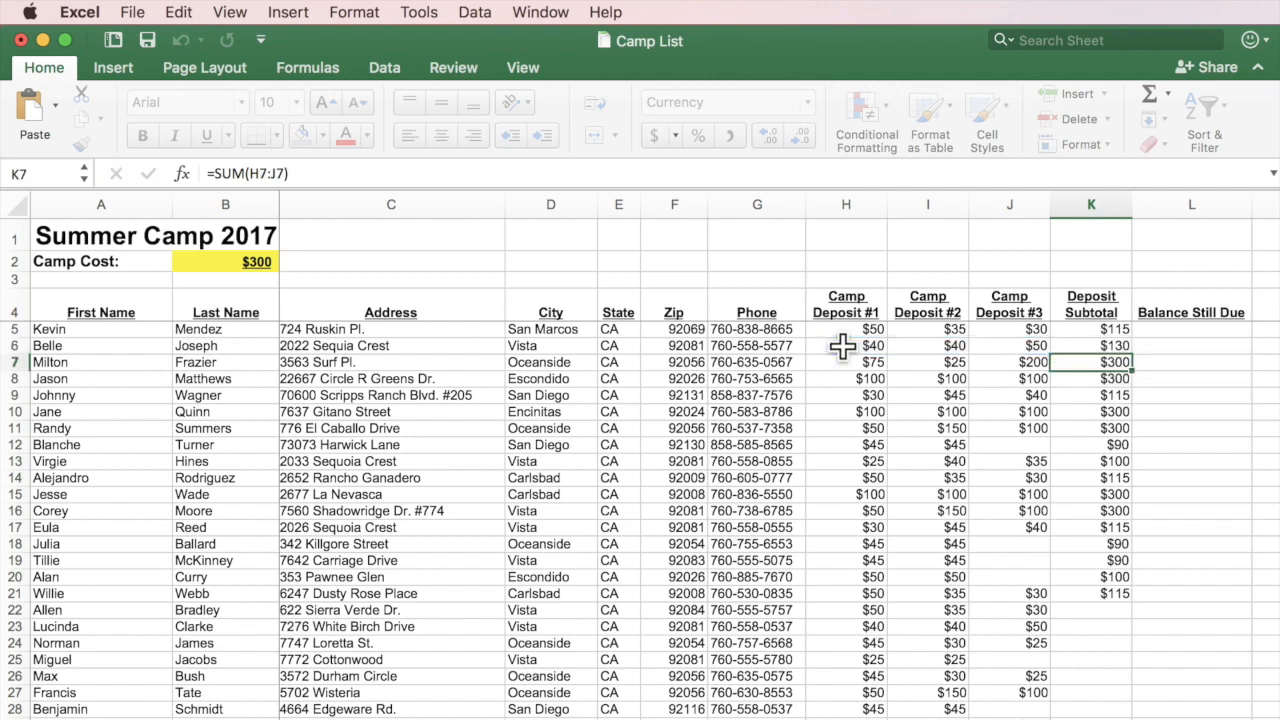
double_click(1113, 366)
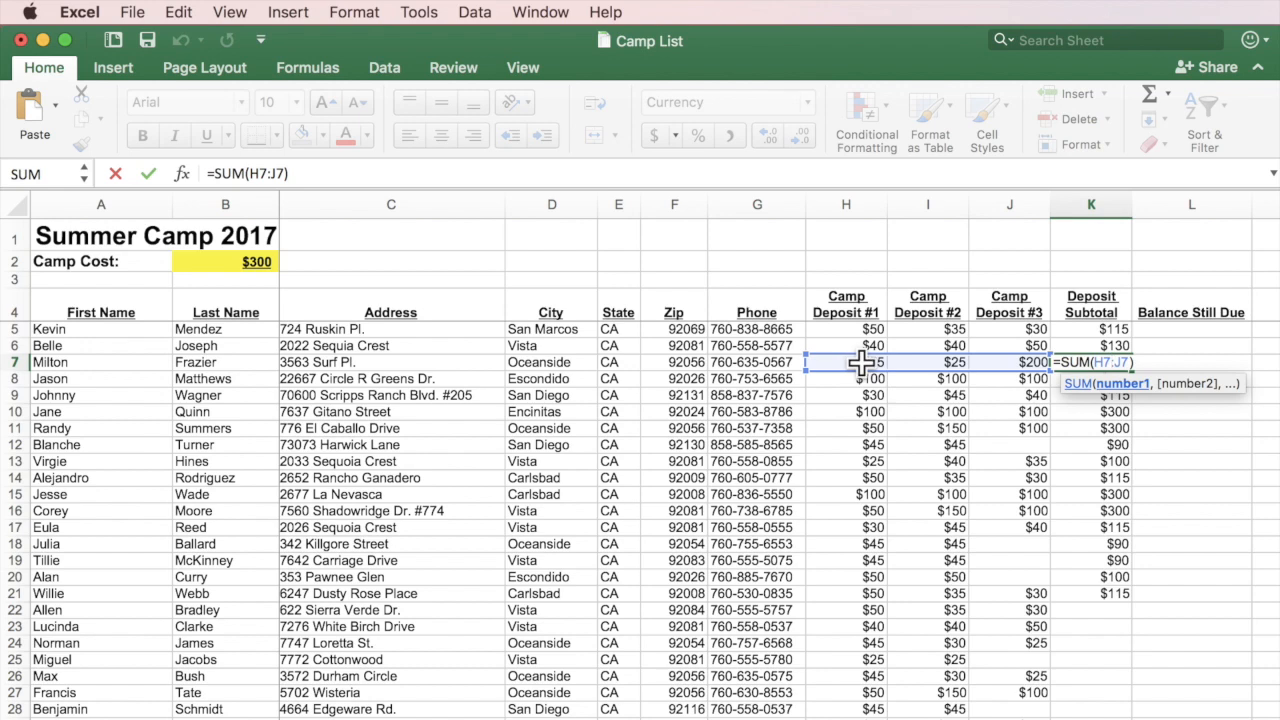
key(Return)
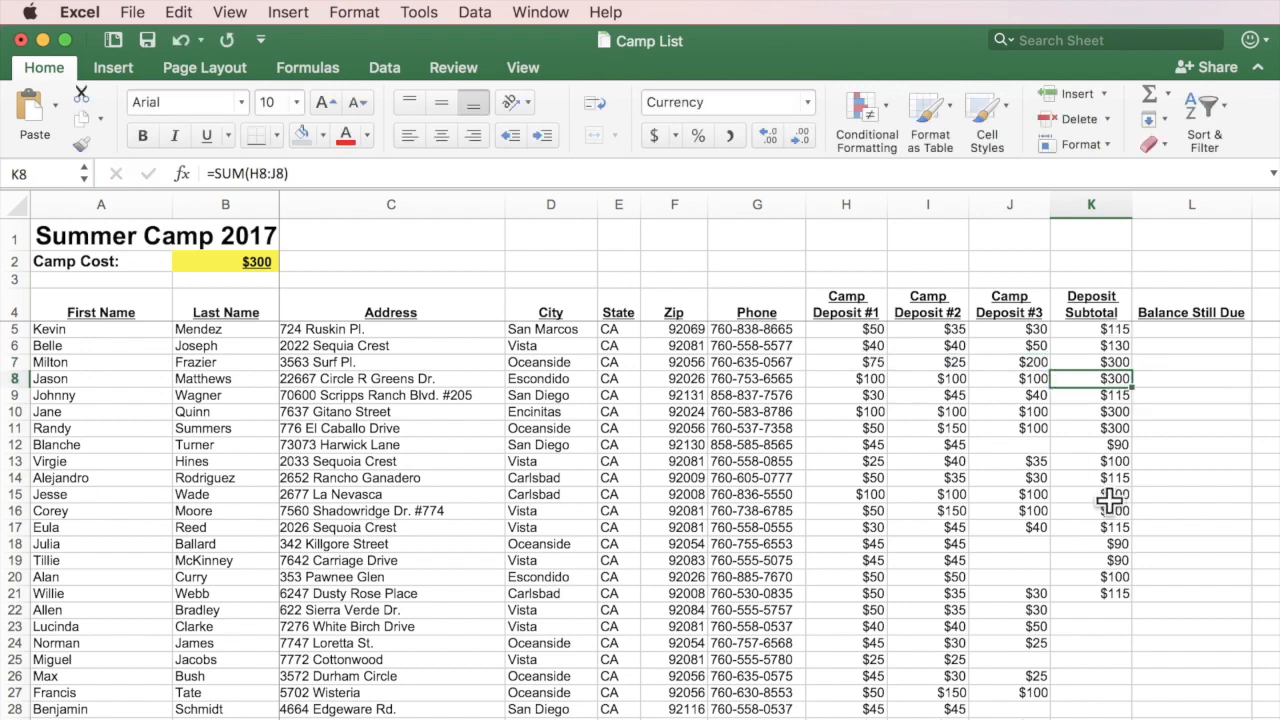
click(1113, 594)
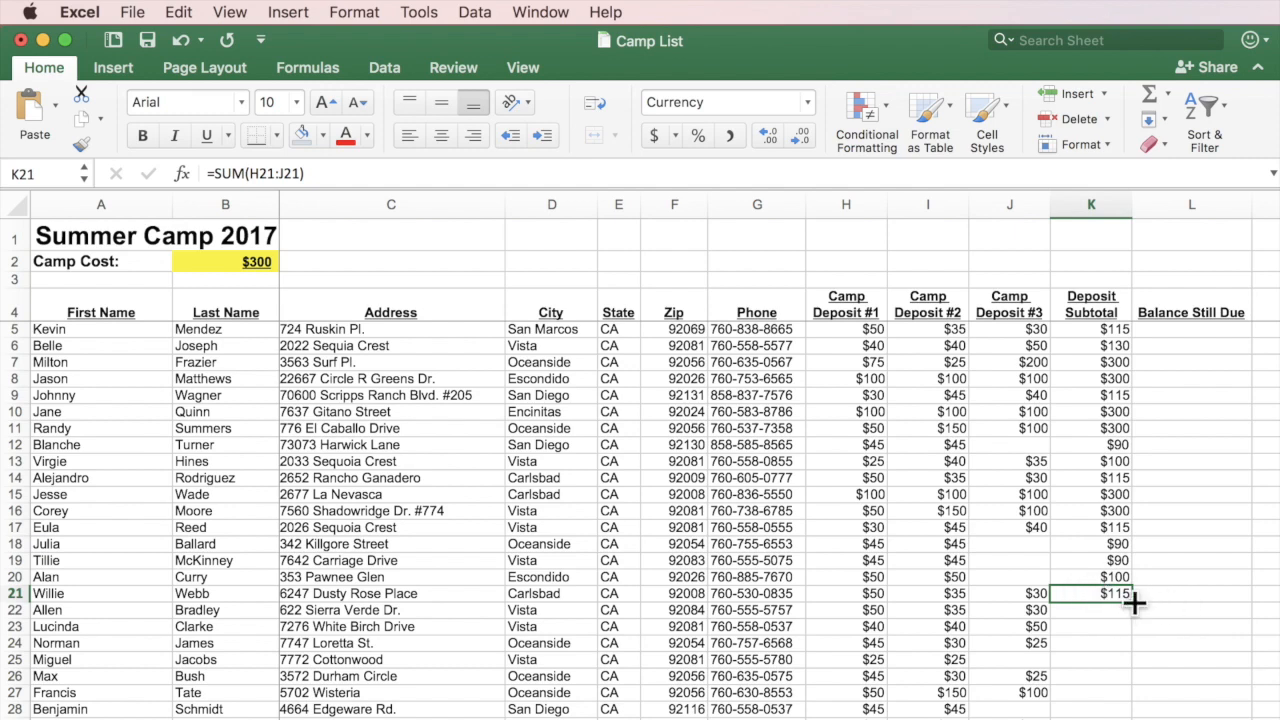
drag(1133, 601, 1118, 430)
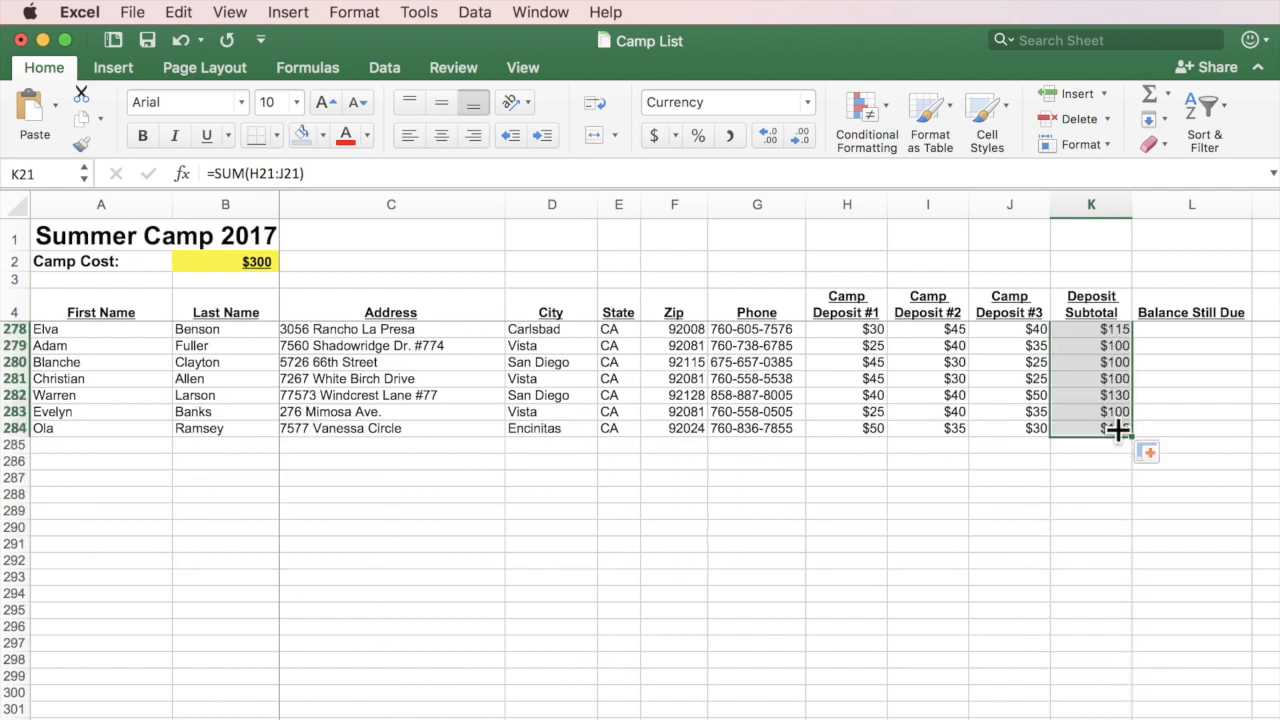
Check that the last subtotal in K284 reads =SUM(H284:J284), then scroll back to the top.
click(1100, 428)
double_click(1100, 428)
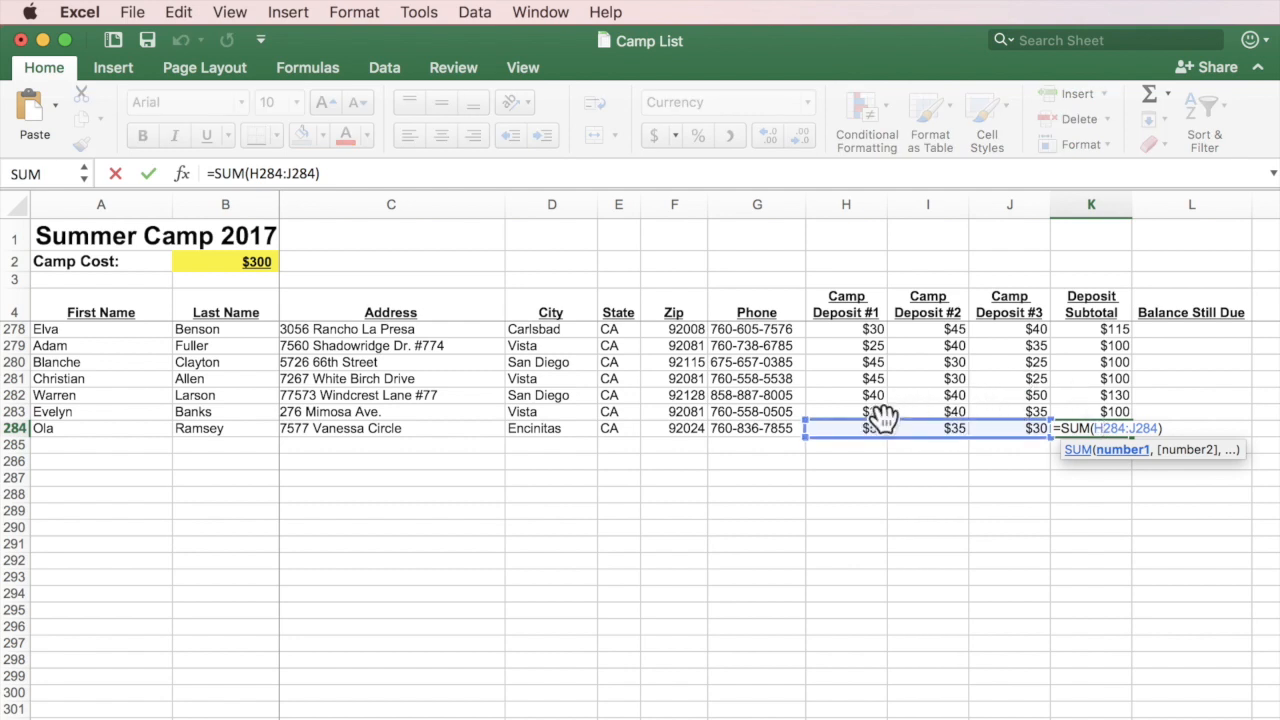
key(Return)
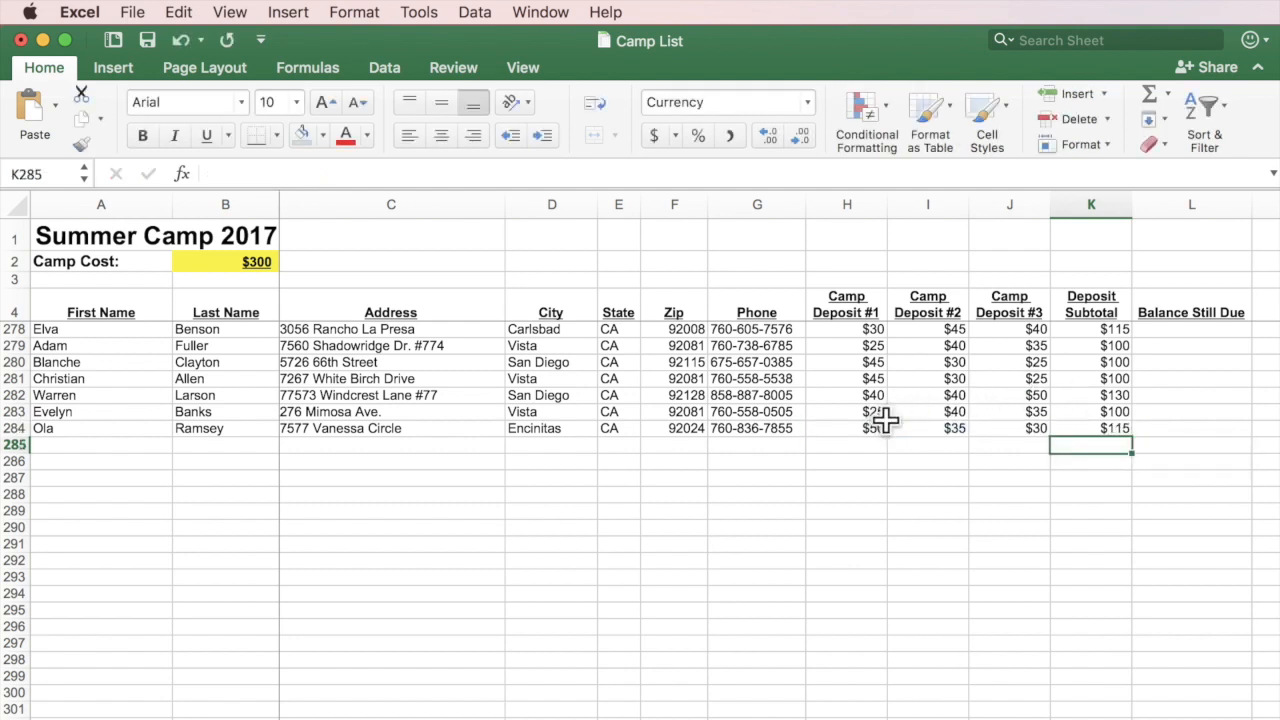
scroll(965, 598, up, 10)
scroll(965, 598, up, 15)
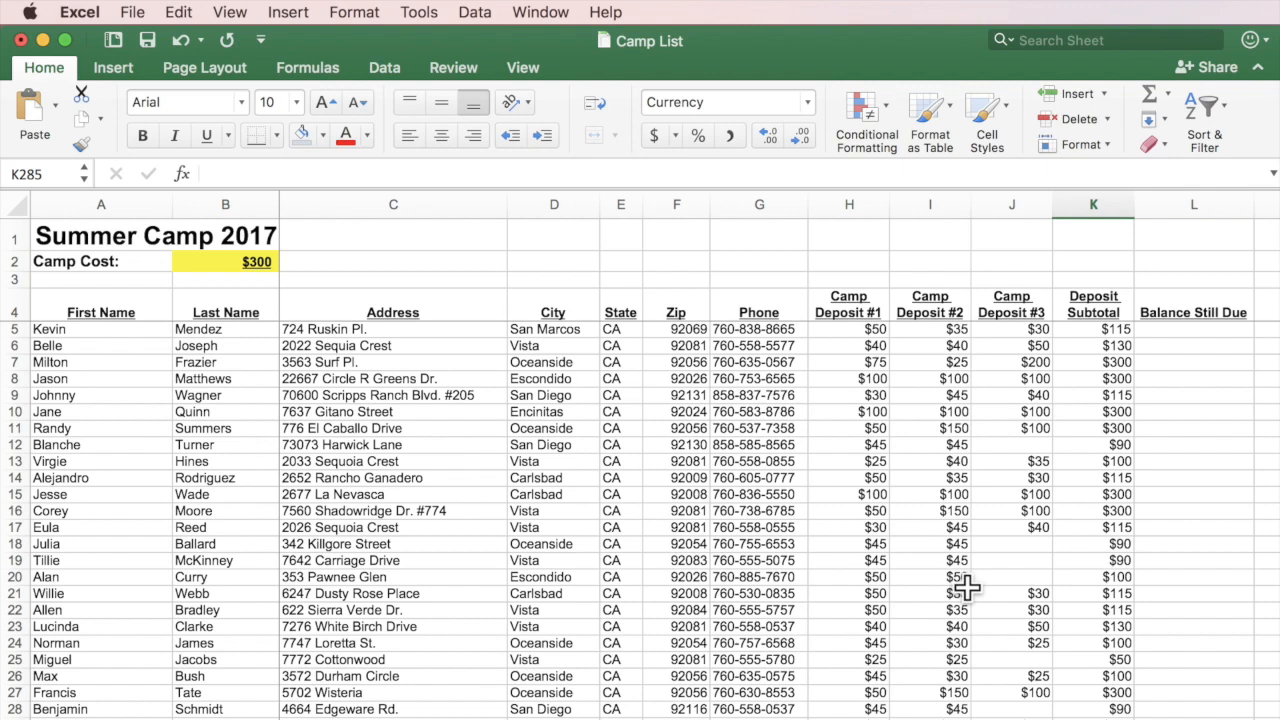
Enter =B2-K5 in L5 so the first camper's balance due is $185.
click(1188, 332)
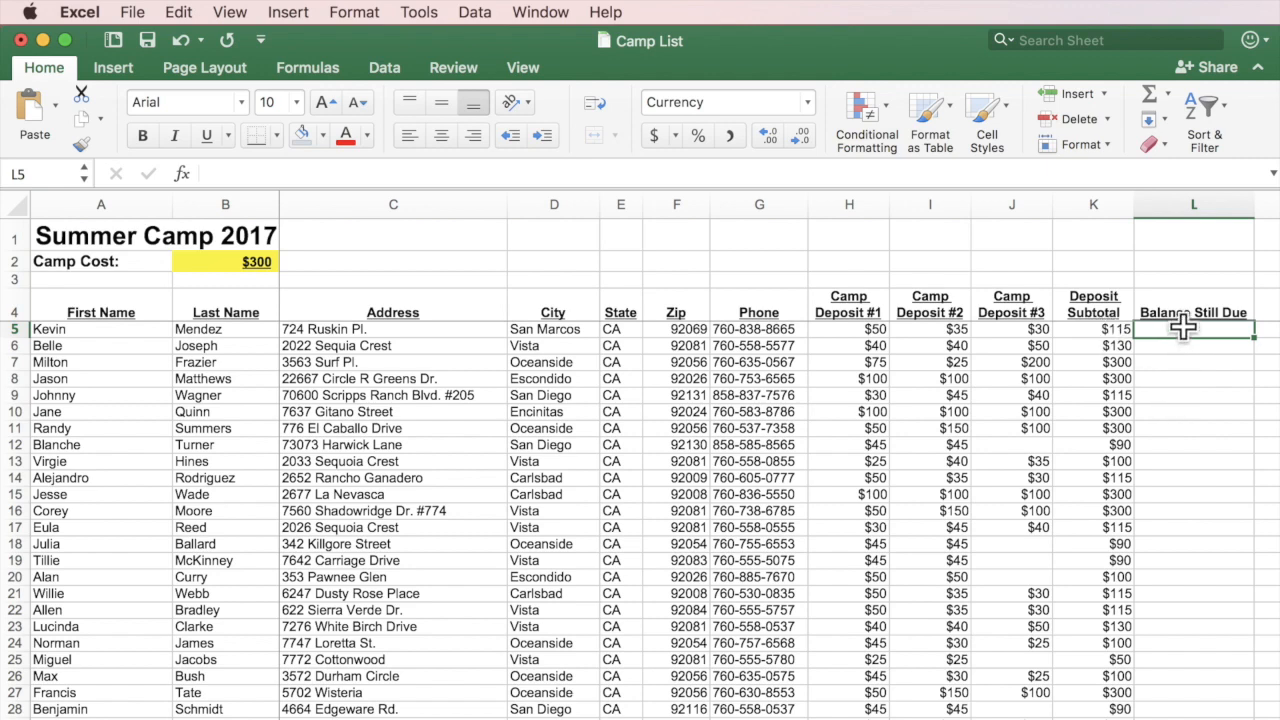
text(=)
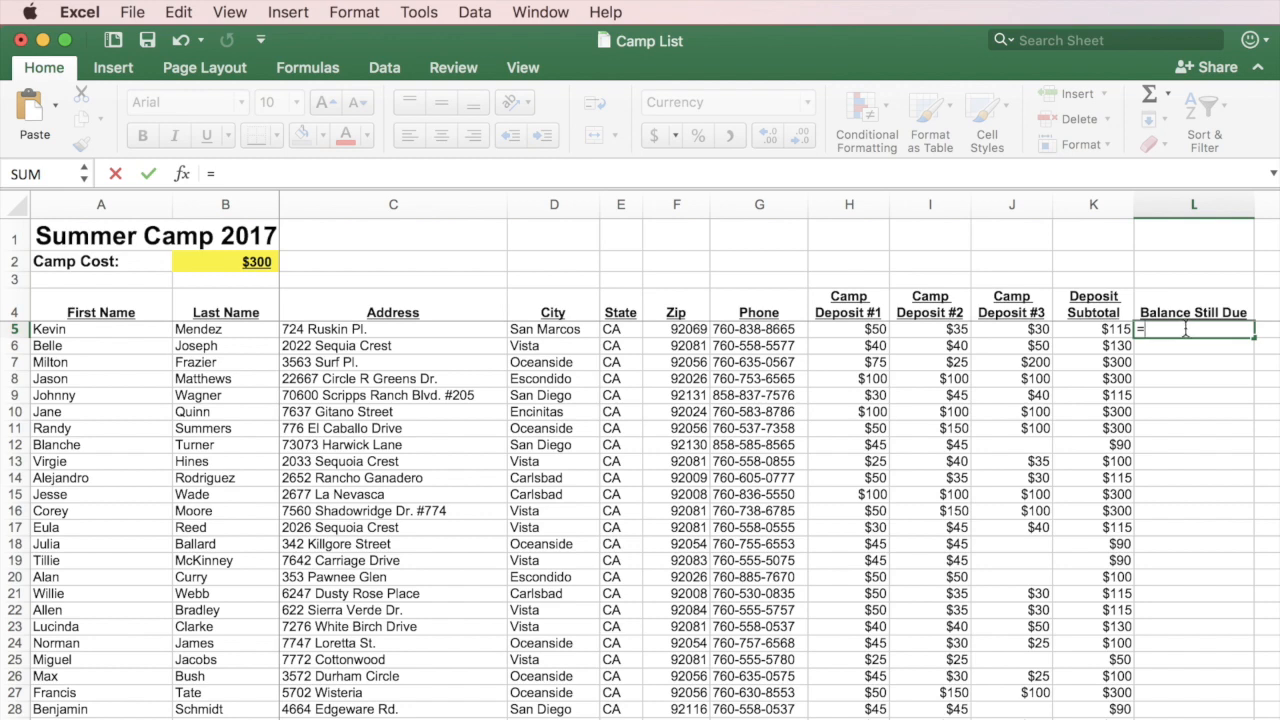
click(1091, 330)
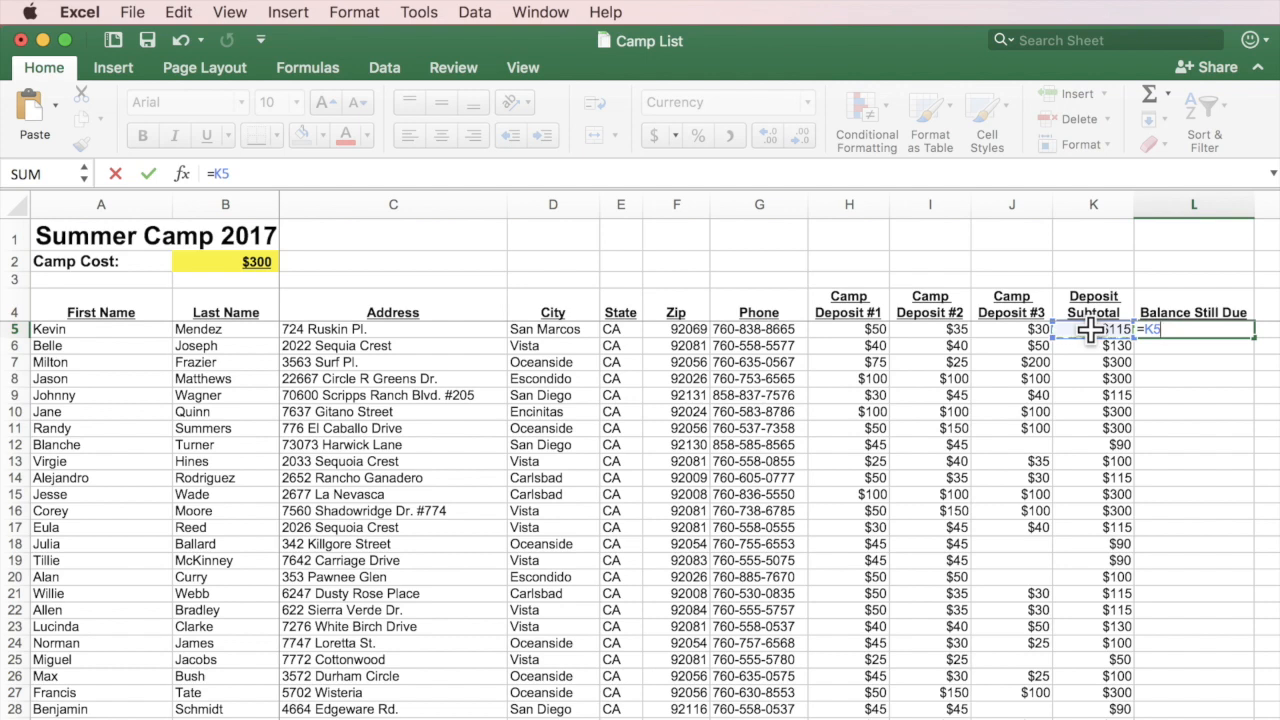
key(Escape)
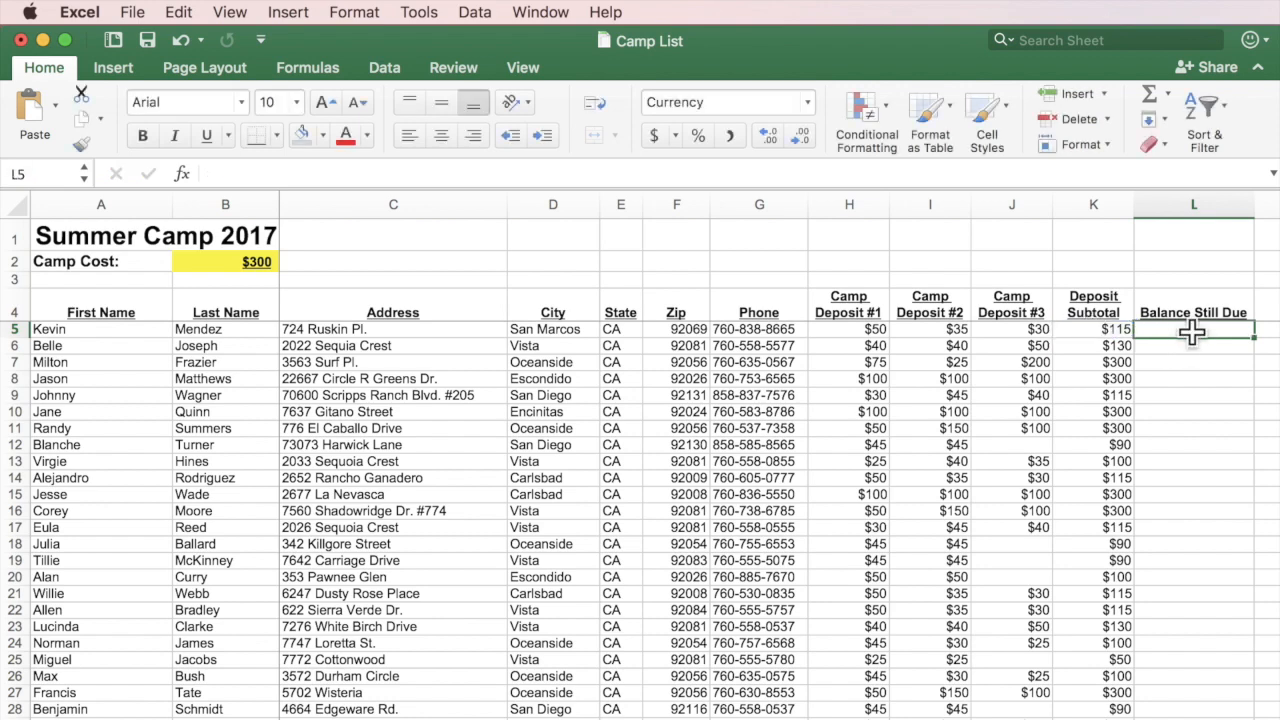
text(=)
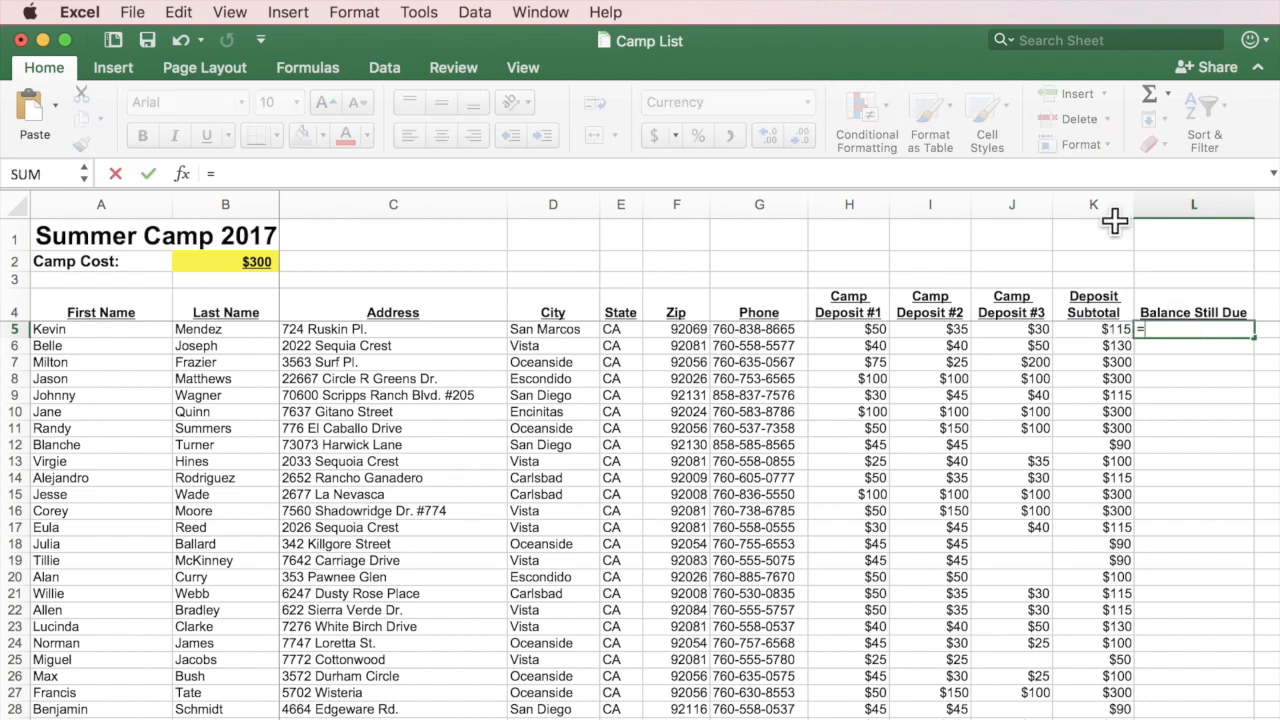
click(233, 261)
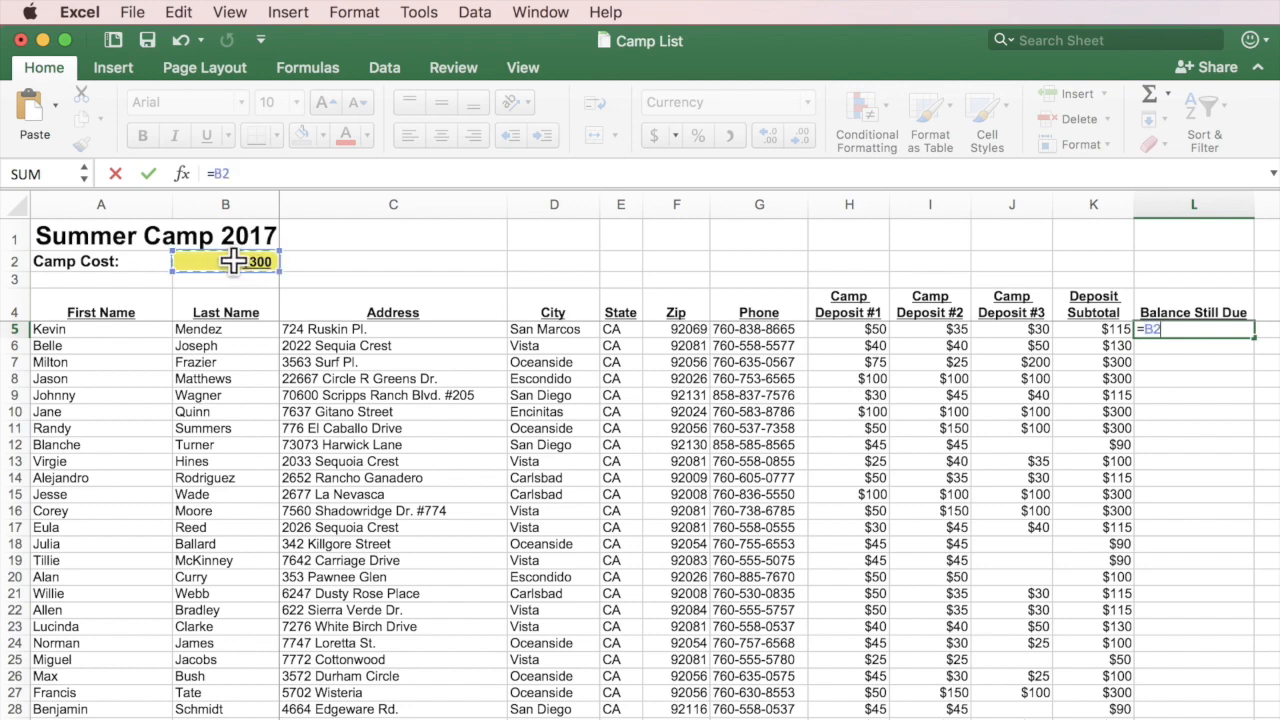
click(1122, 329)
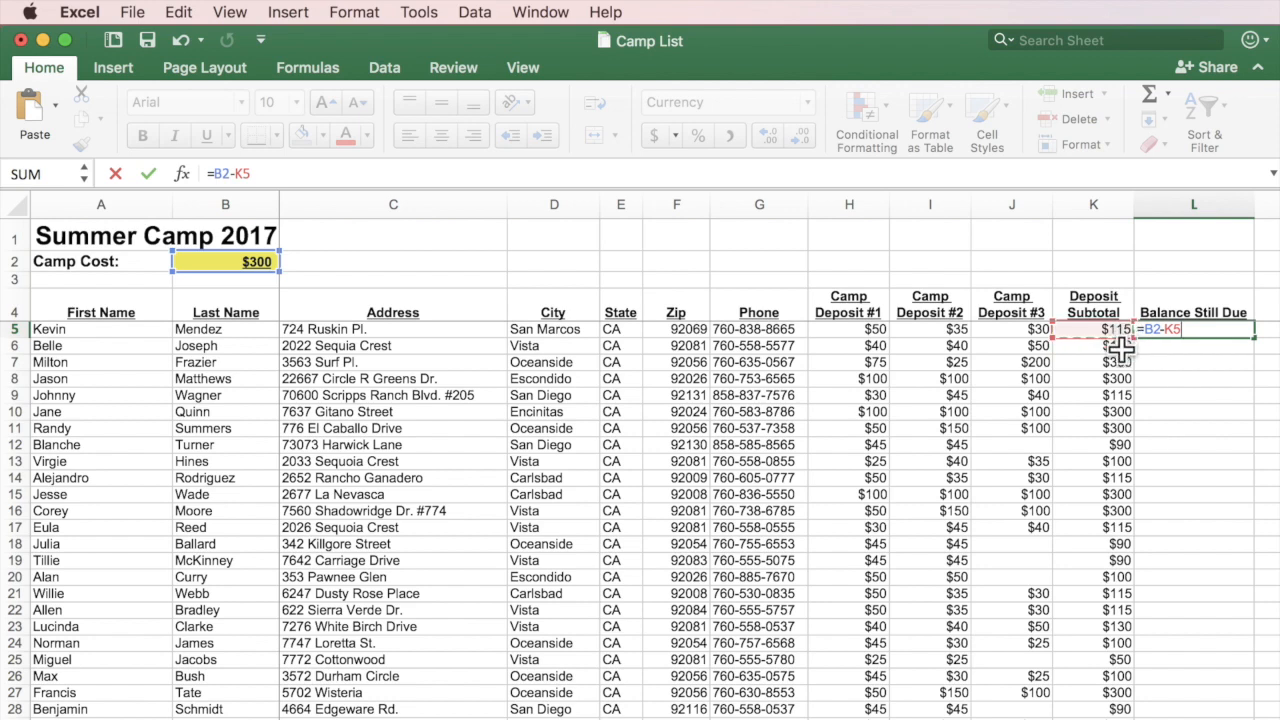
key(Return)
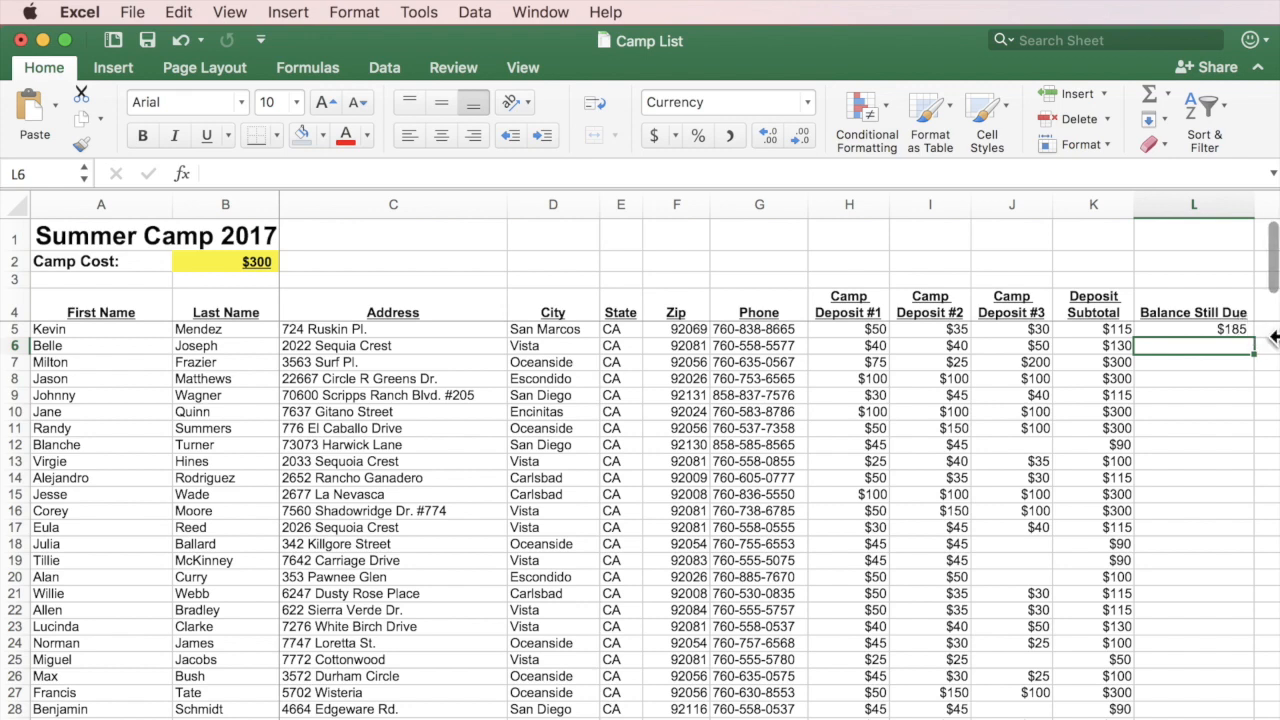
Check that L5's formula references B2 and K5.
click(1233, 330)
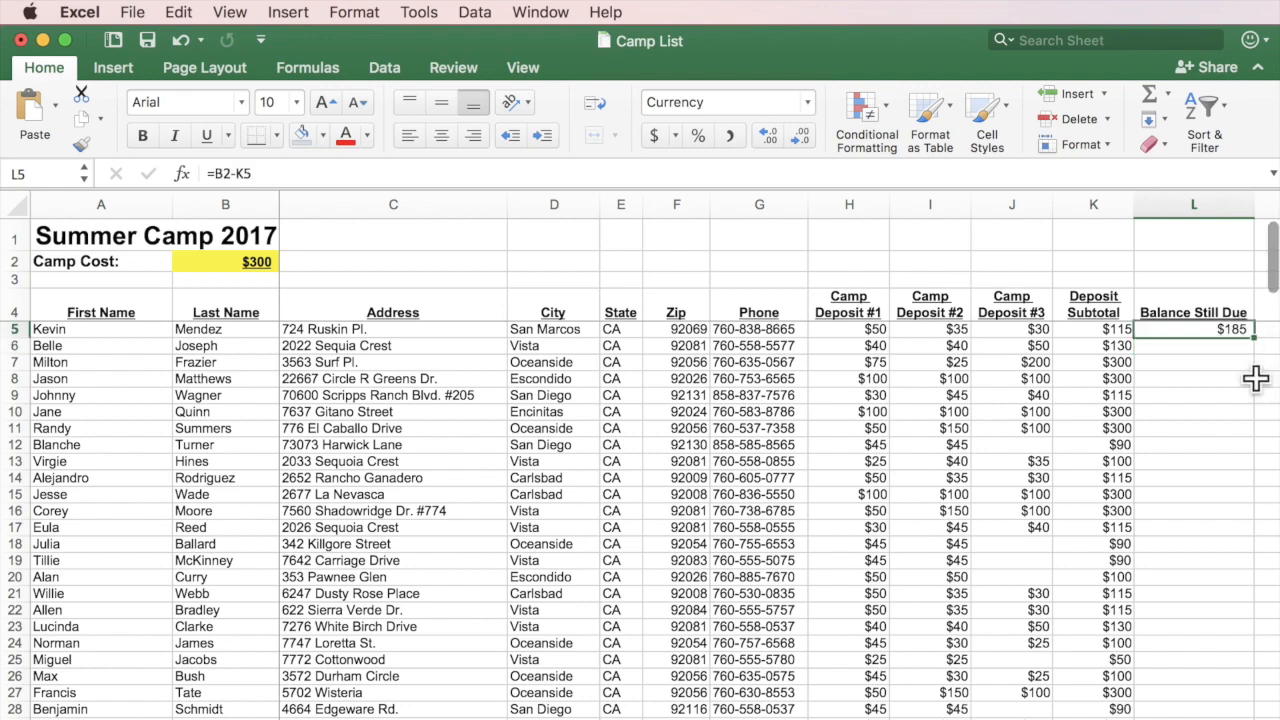
double_click(1236, 330)
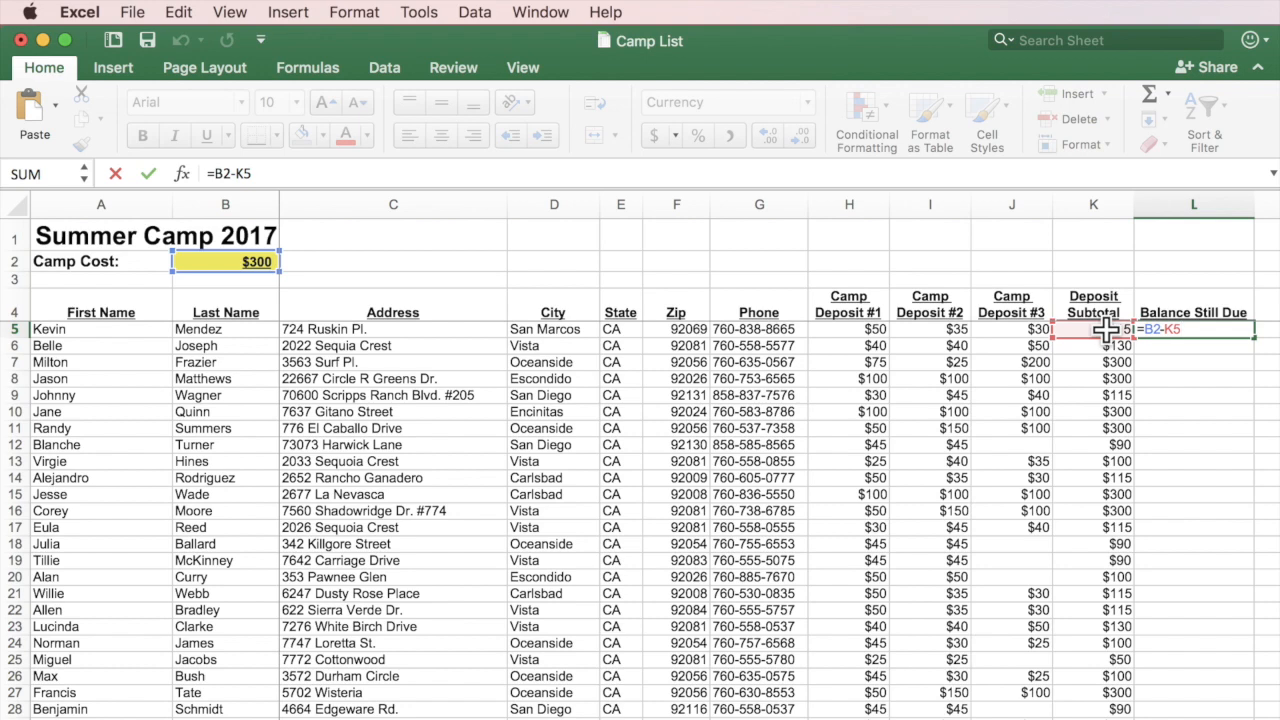
key(Return)
click(1214, 330)
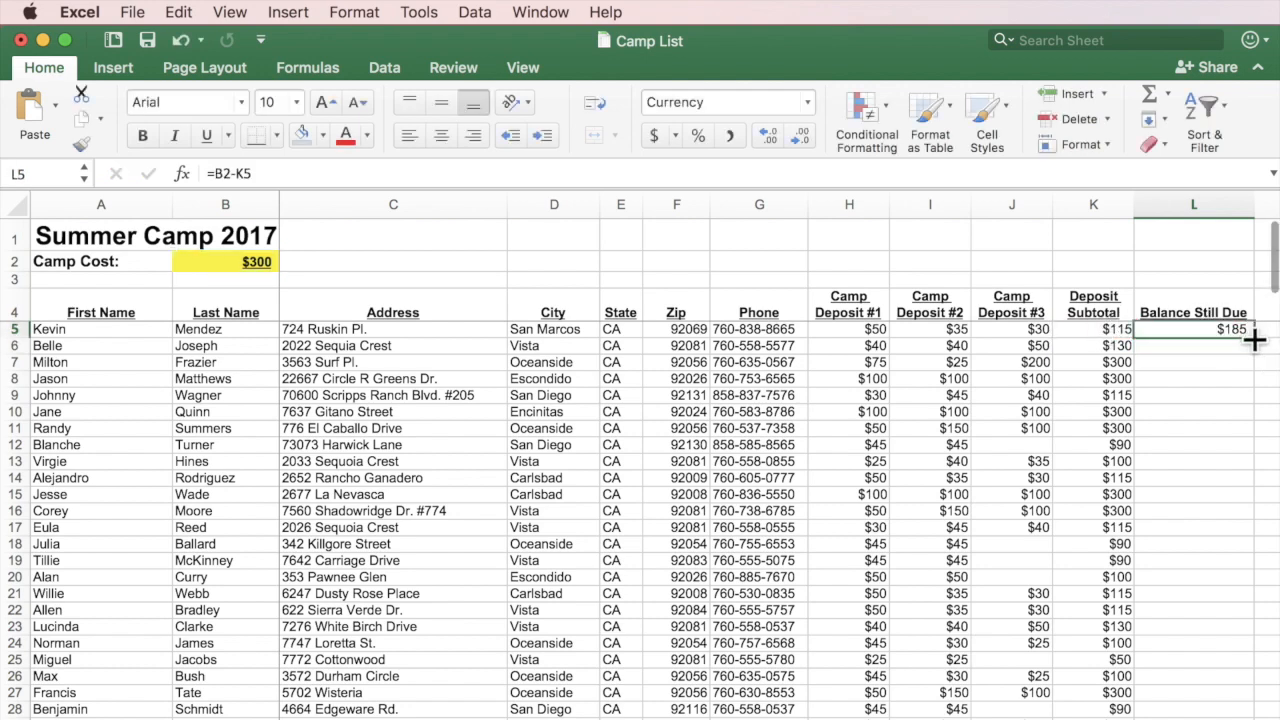
Fill L5's balance formula down to L26, giving ($130) in L6 and #VALUE! errors below.
drag(1254, 340, 1248, 676)
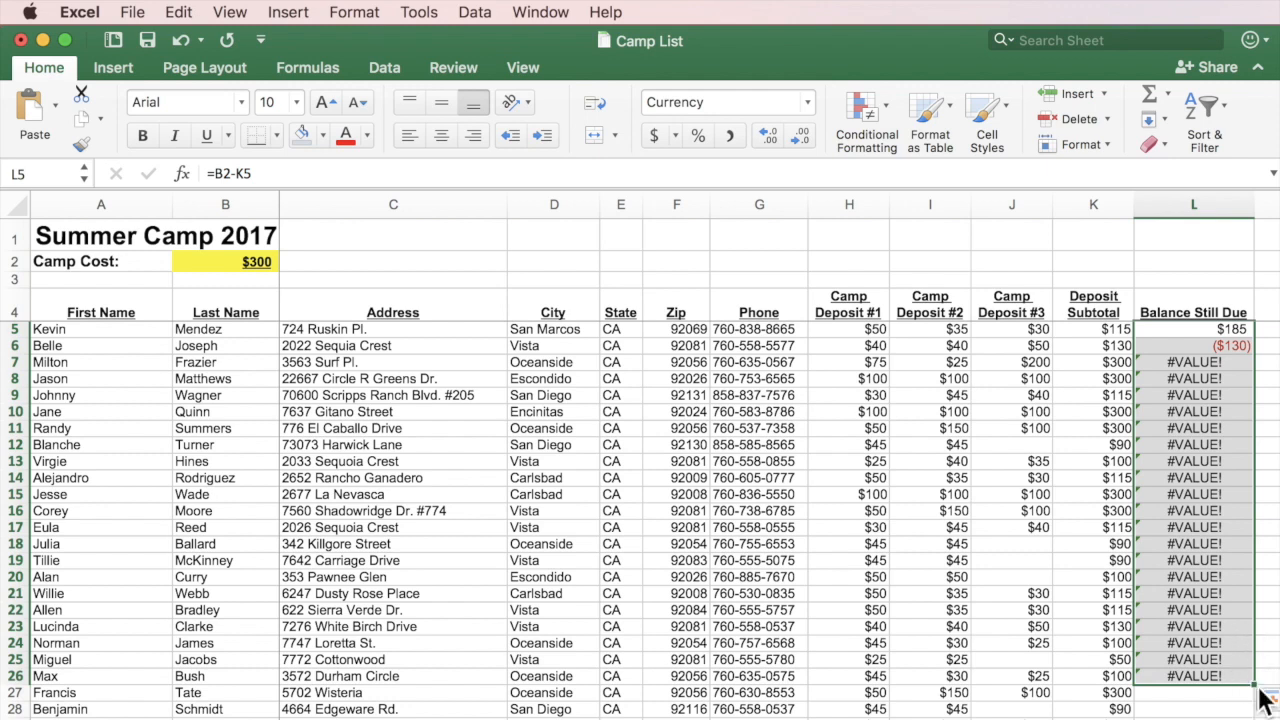
click(1214, 717)
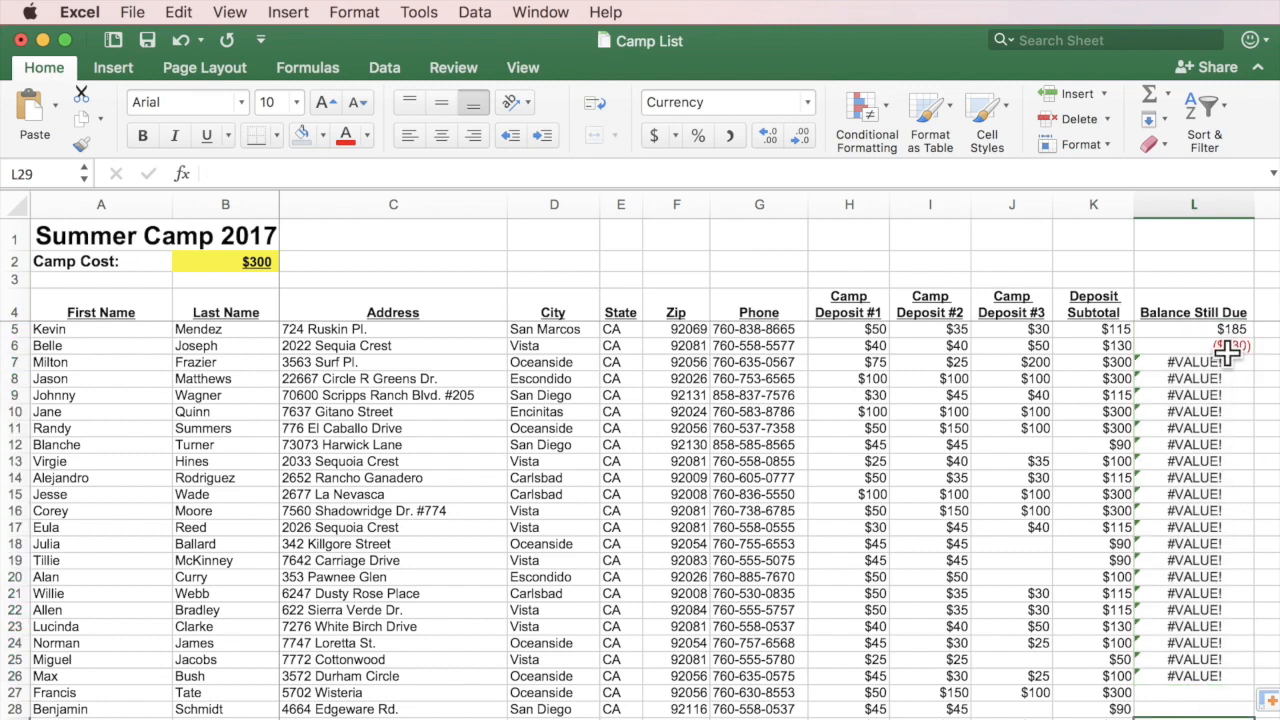
Inspect the formulas in L5 through L8 to see the camp cost reference shifting.
drag(1220, 362, 1220, 657)
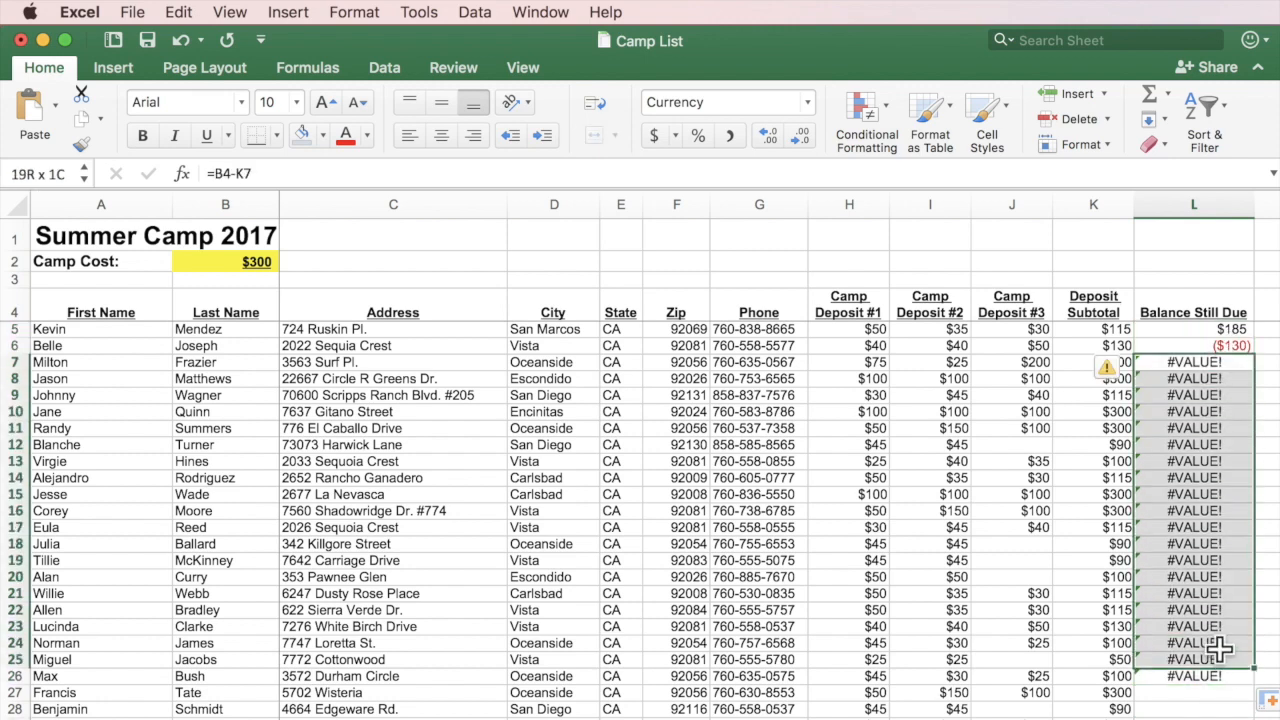
click(1215, 344)
click(1215, 330)
double_click(1225, 329)
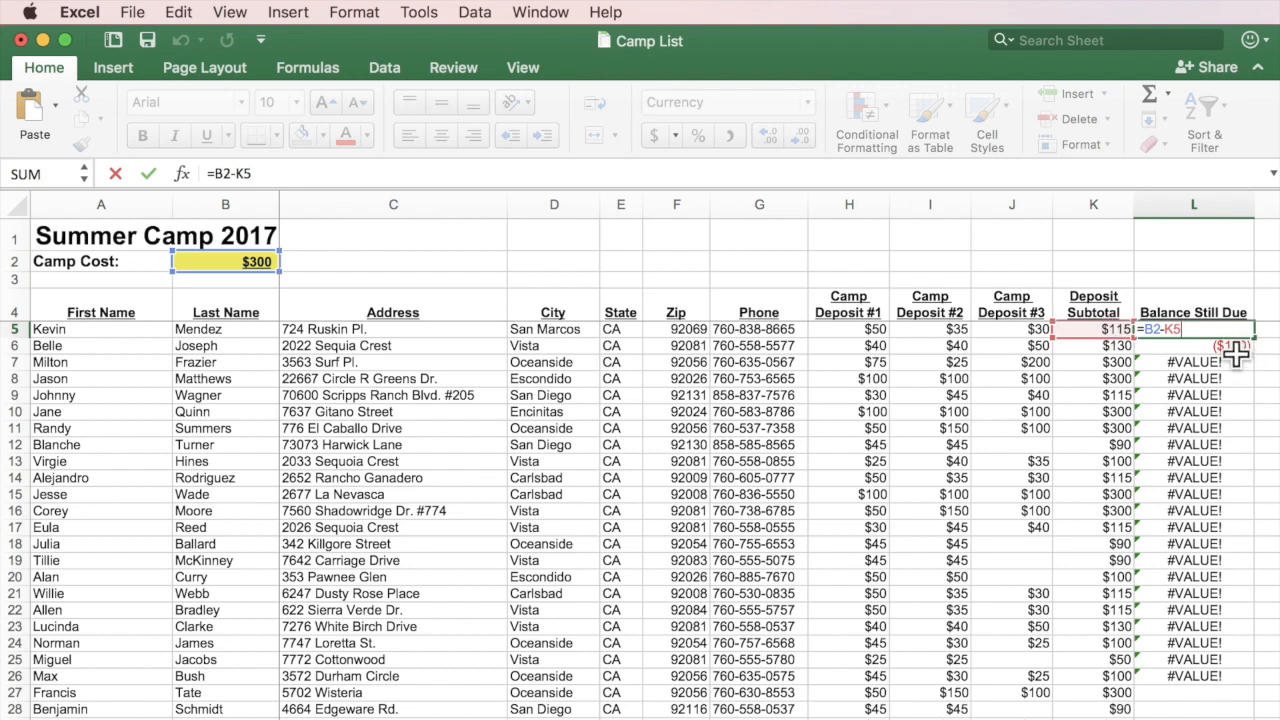
key(Return)
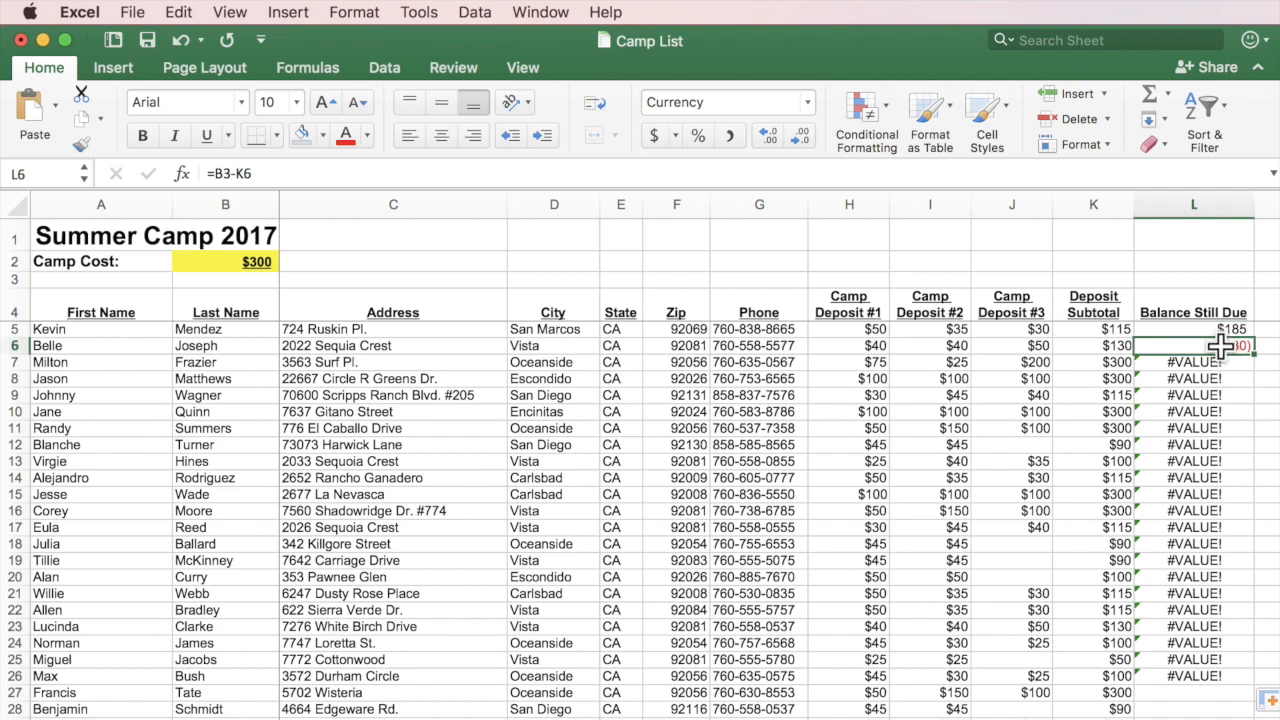
double_click(1220, 345)
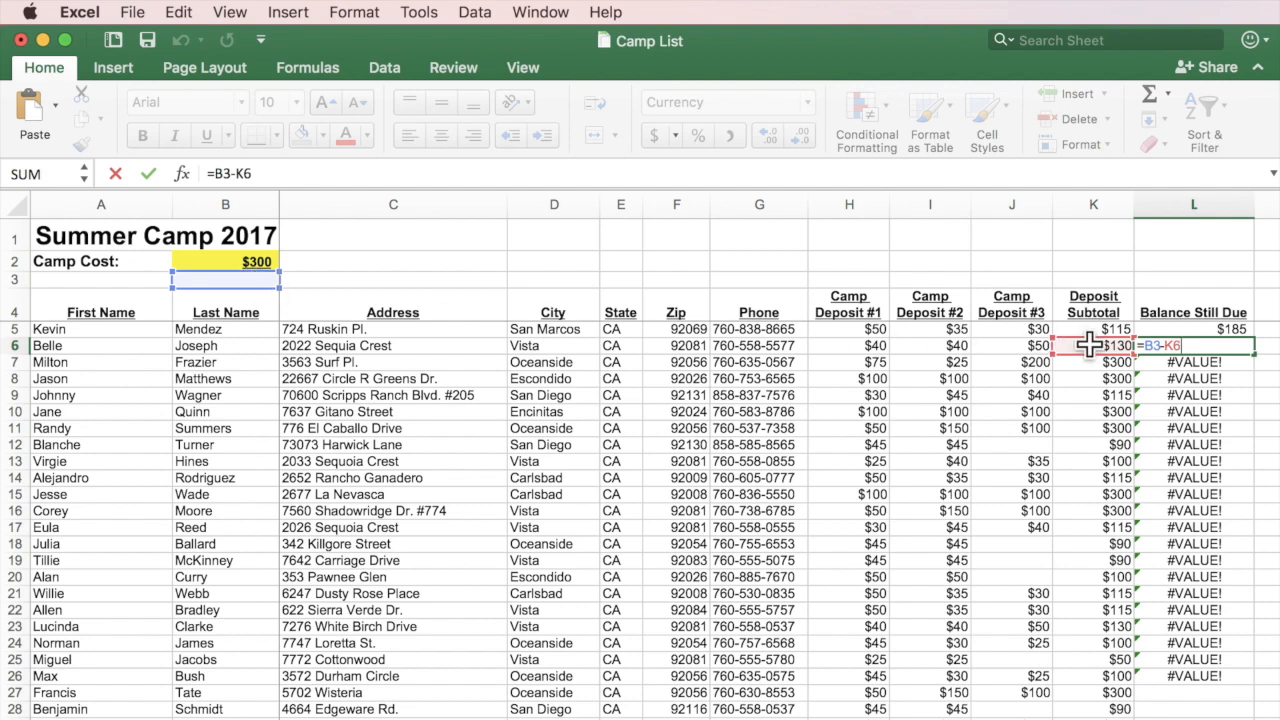
key(Return)
double_click(1190, 361)
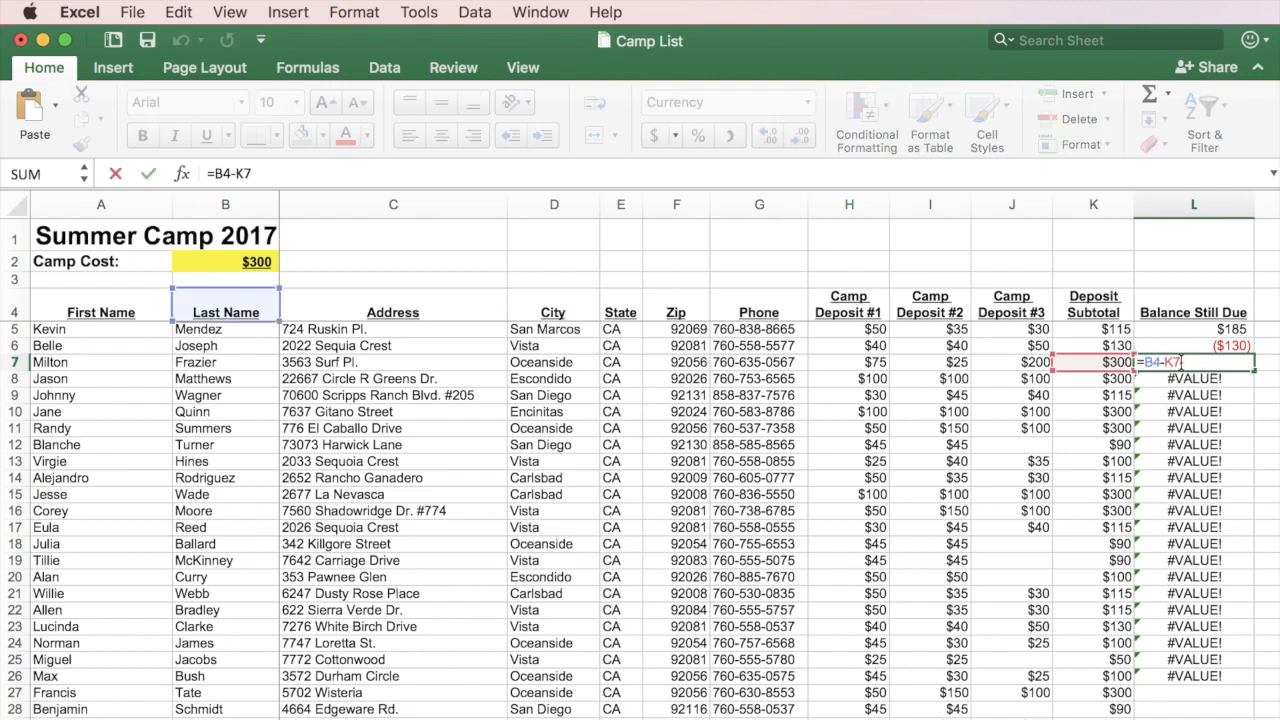
key(Return)
double_click(1195, 379)
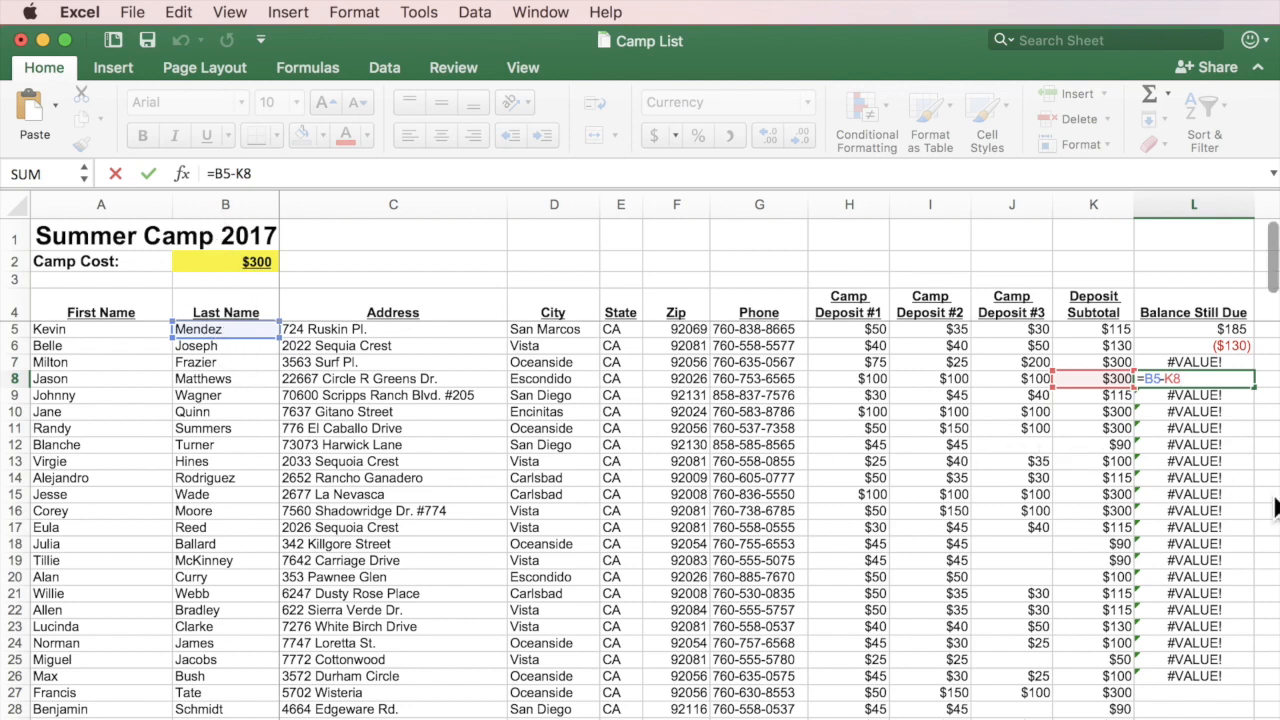
key(Escape)
Clear the faulty copied balances in L6:L27, keeping only $185 in L5.
drag(1233, 345, 1242, 693)
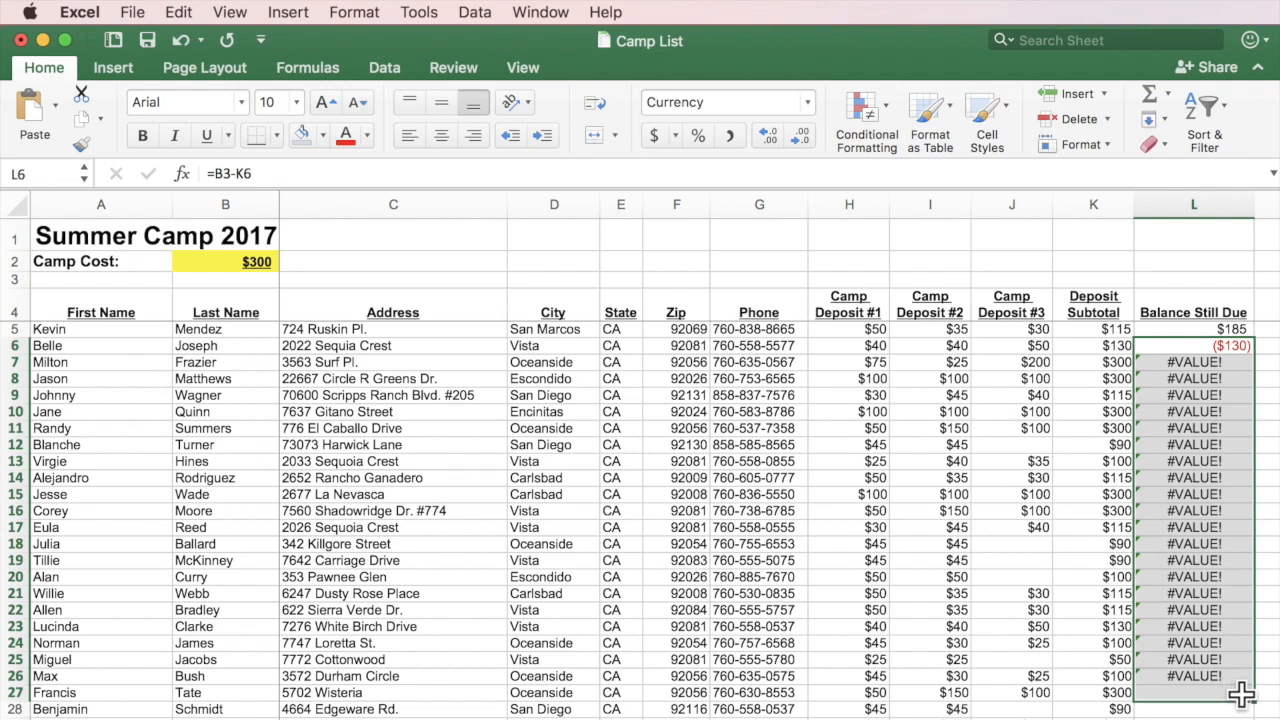
key(Delete)
click(1224, 329)
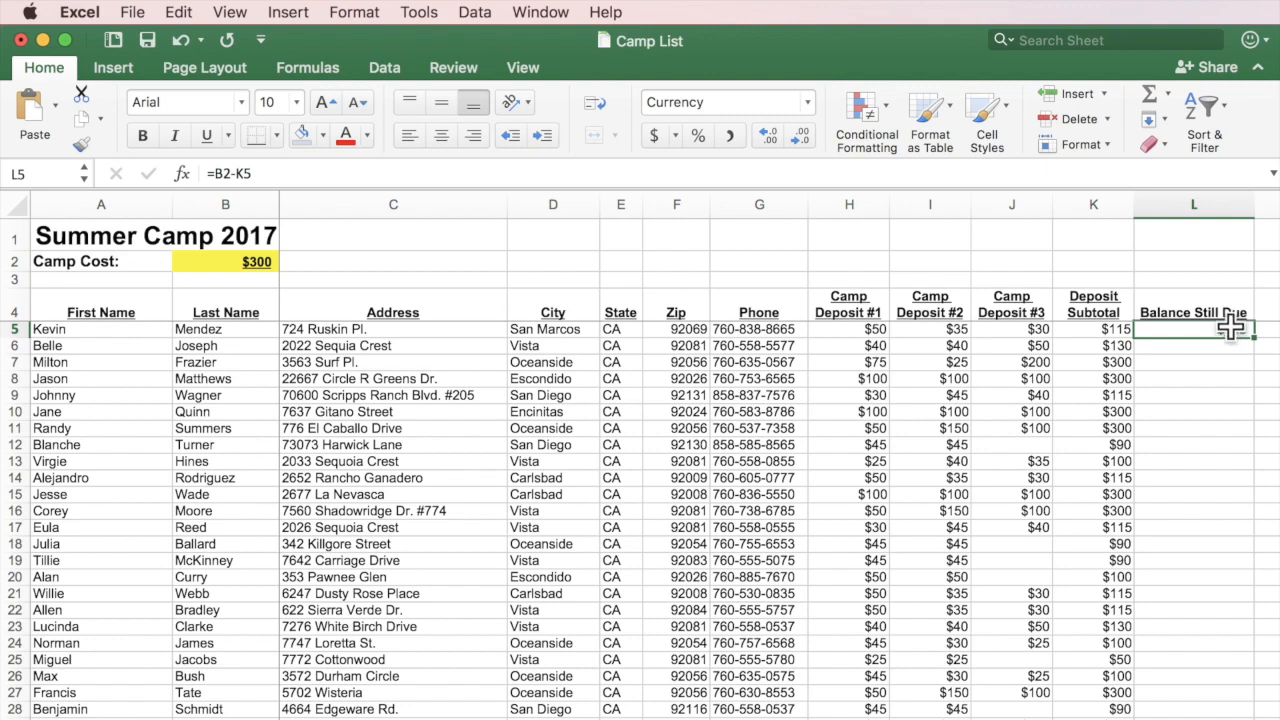
click(258, 262)
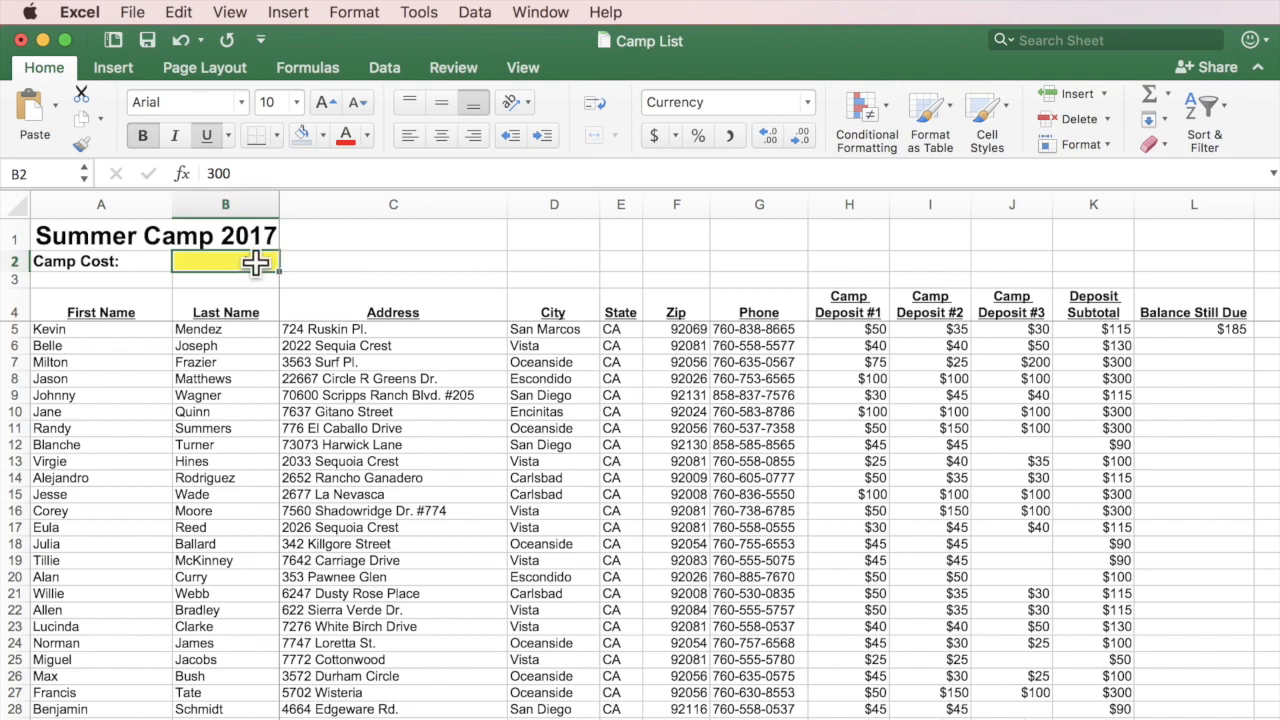
Edit L5's formula to anchor the camp cost with dollar signs, as $B$2.
click(1208, 327)
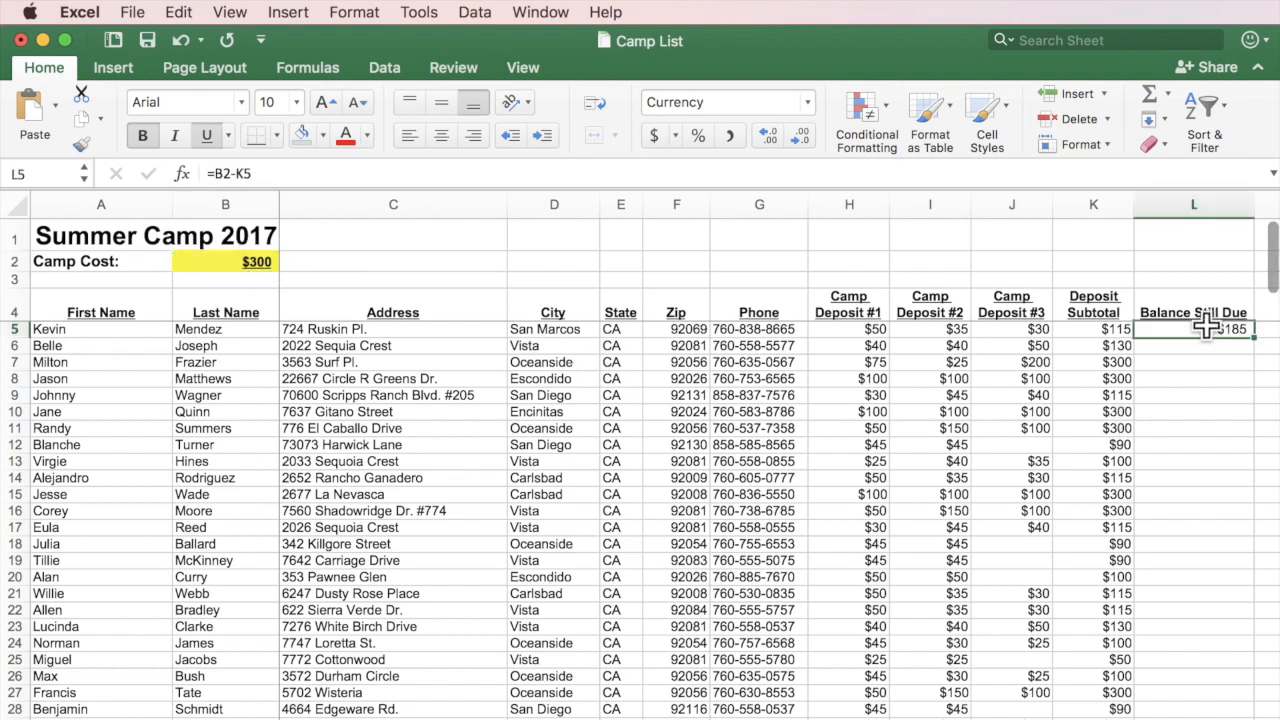
double_click(1208, 327)
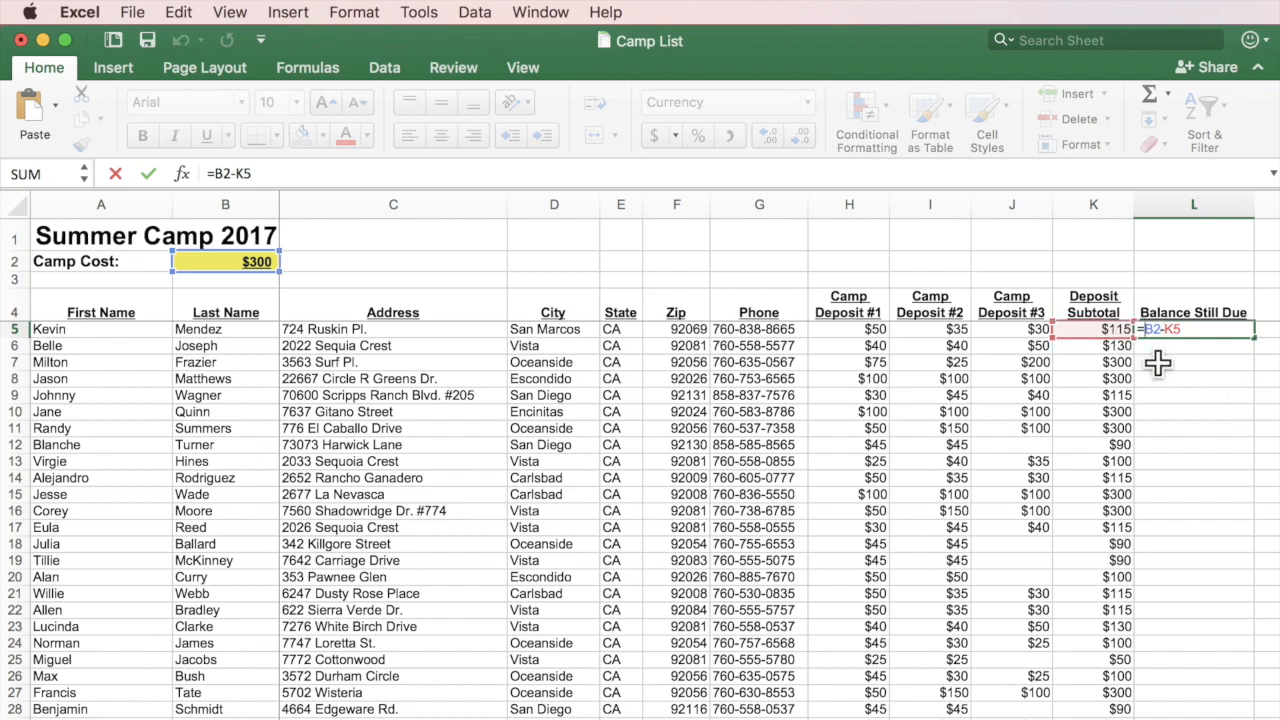
text($B)
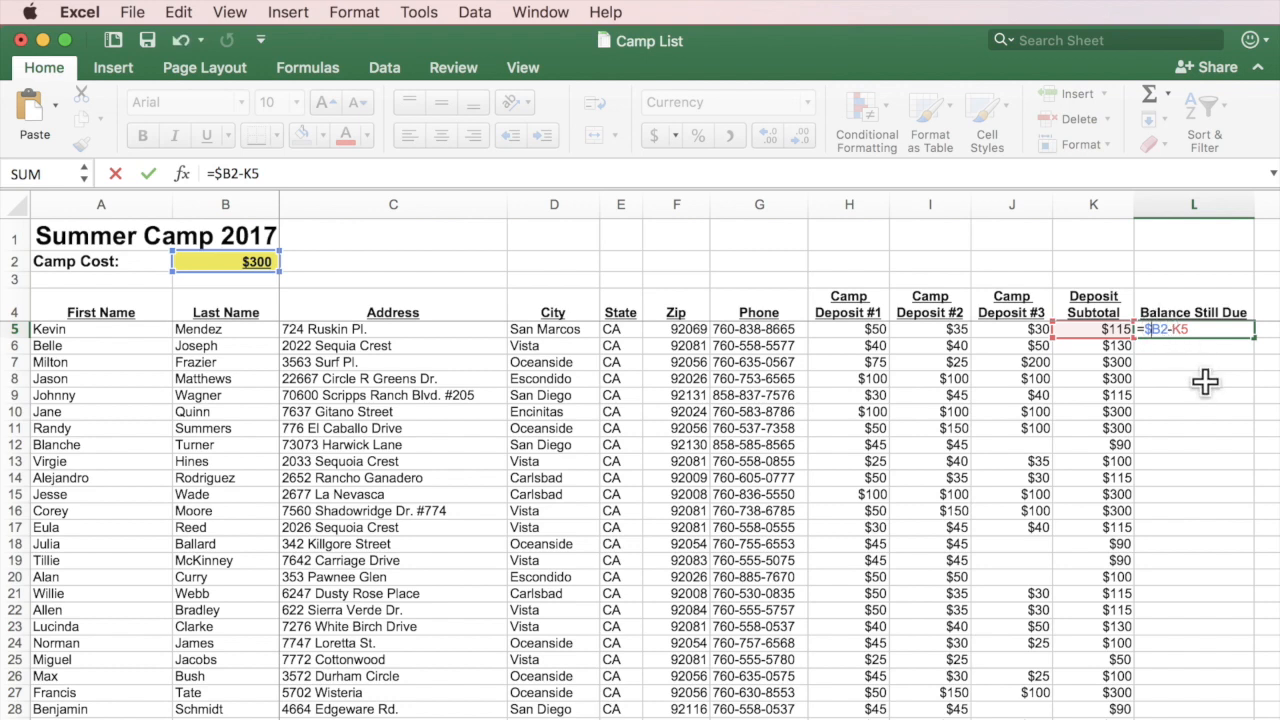
text($)
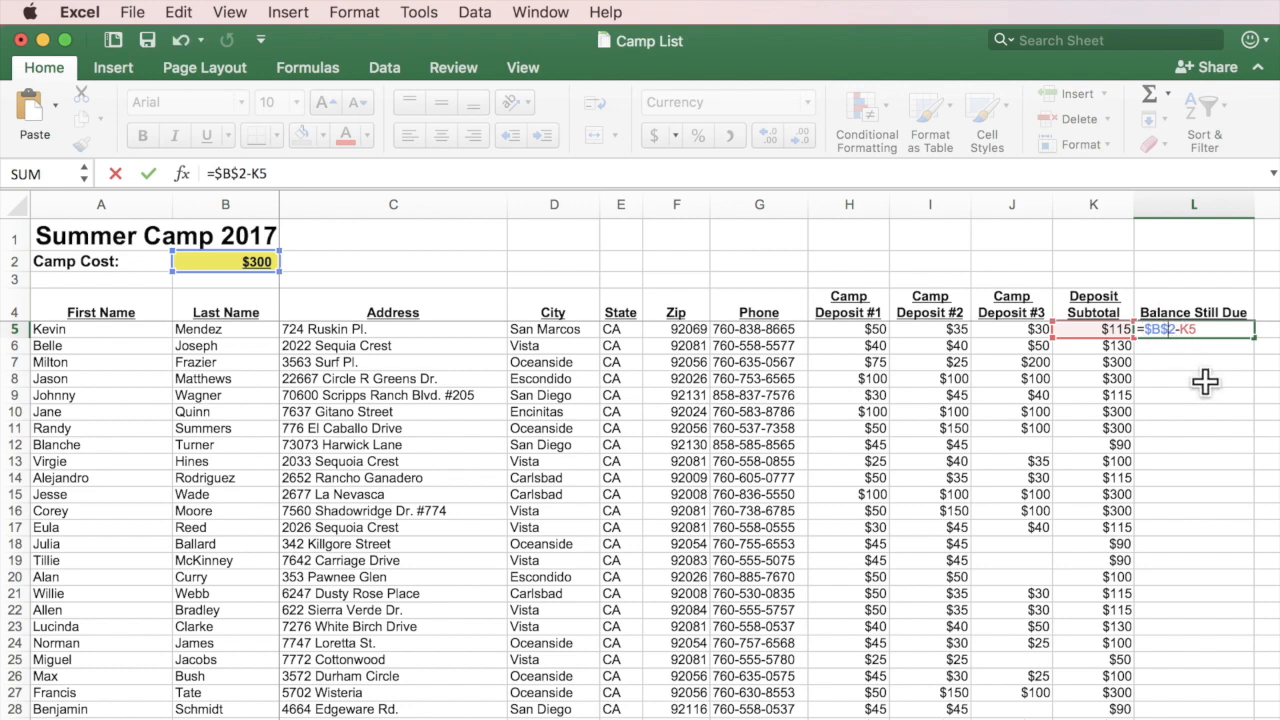
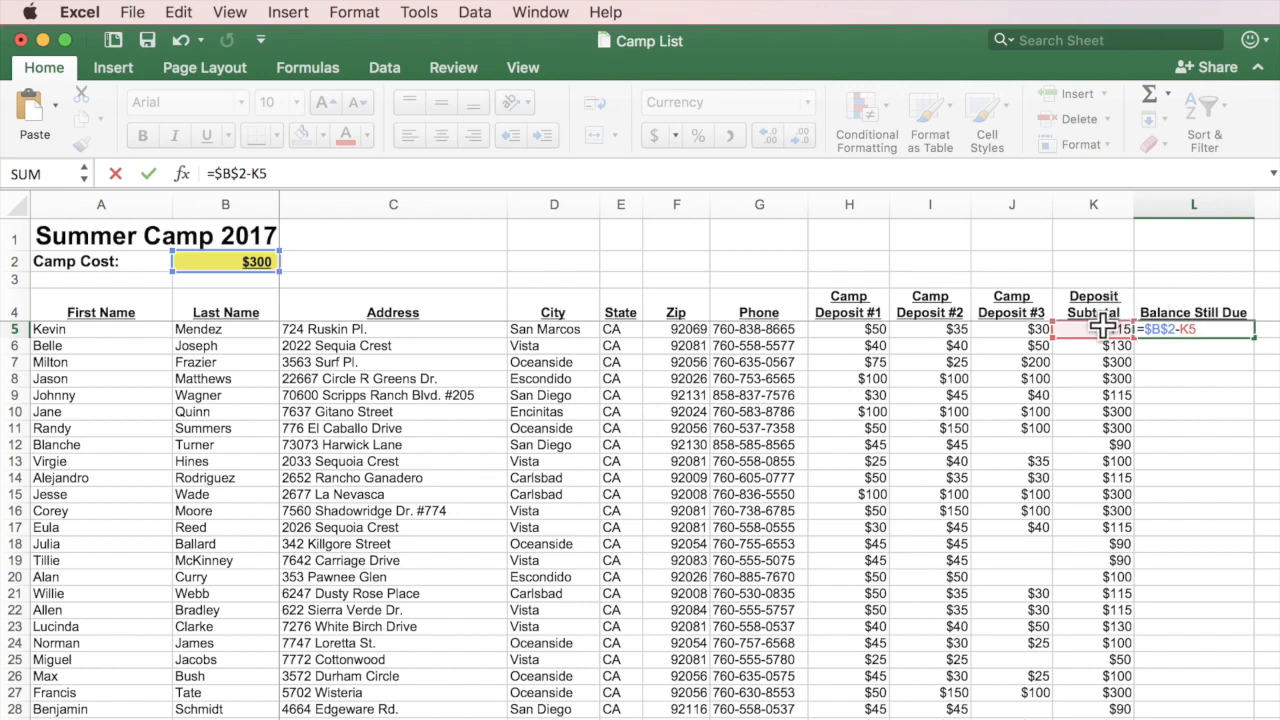
Commit =$B$2-K5 in L5, fill it down to L28, and check the copy in L6.
key(Return)
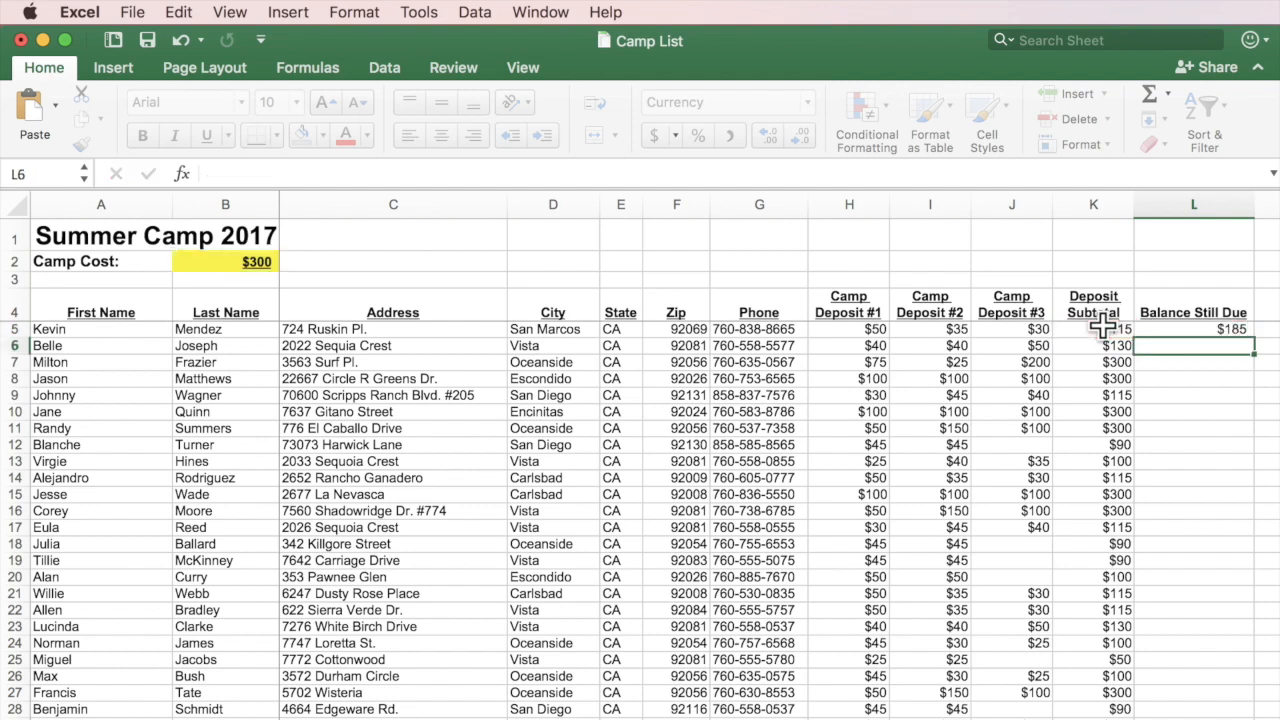
click(1236, 330)
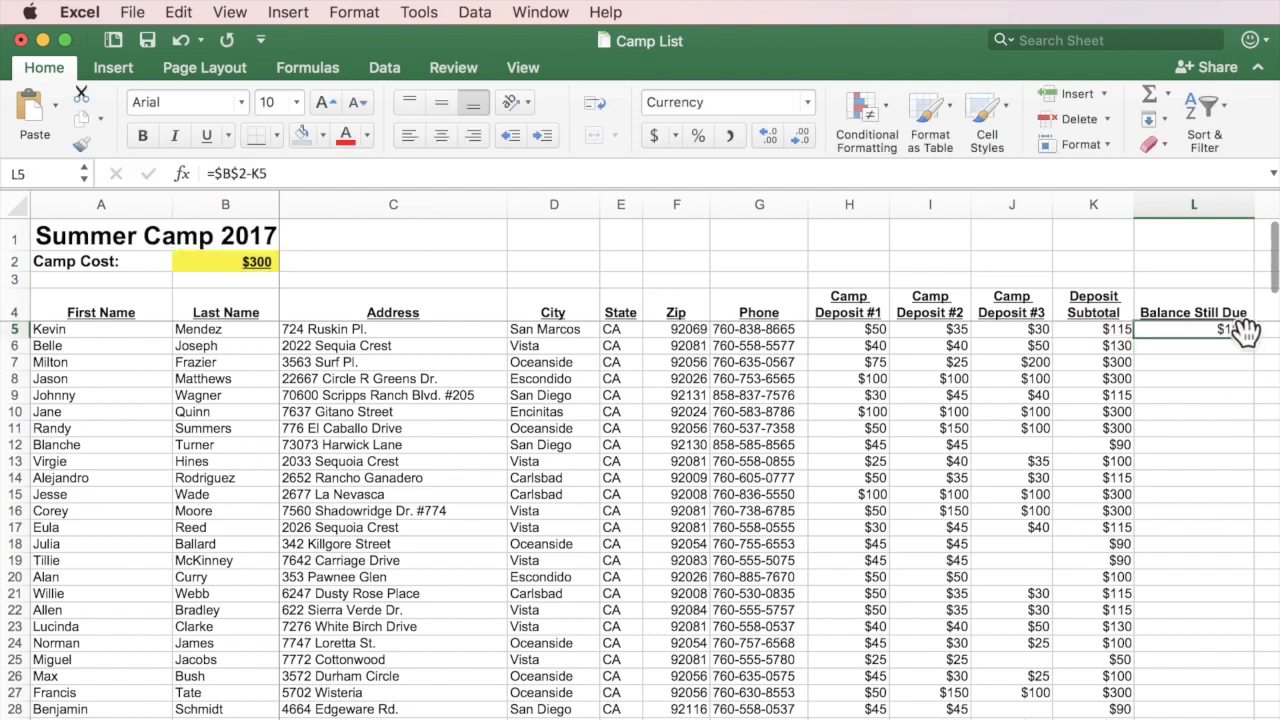
drag(1251, 334, 1236, 711)
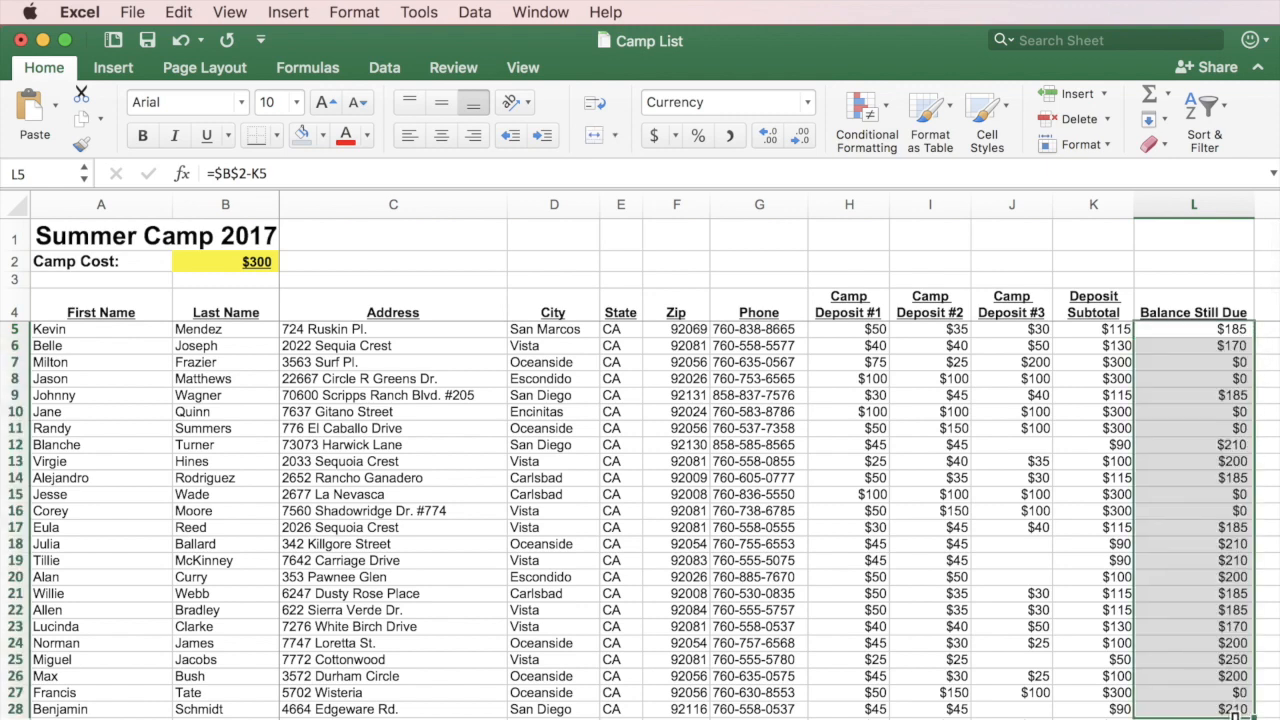
click(1236, 719)
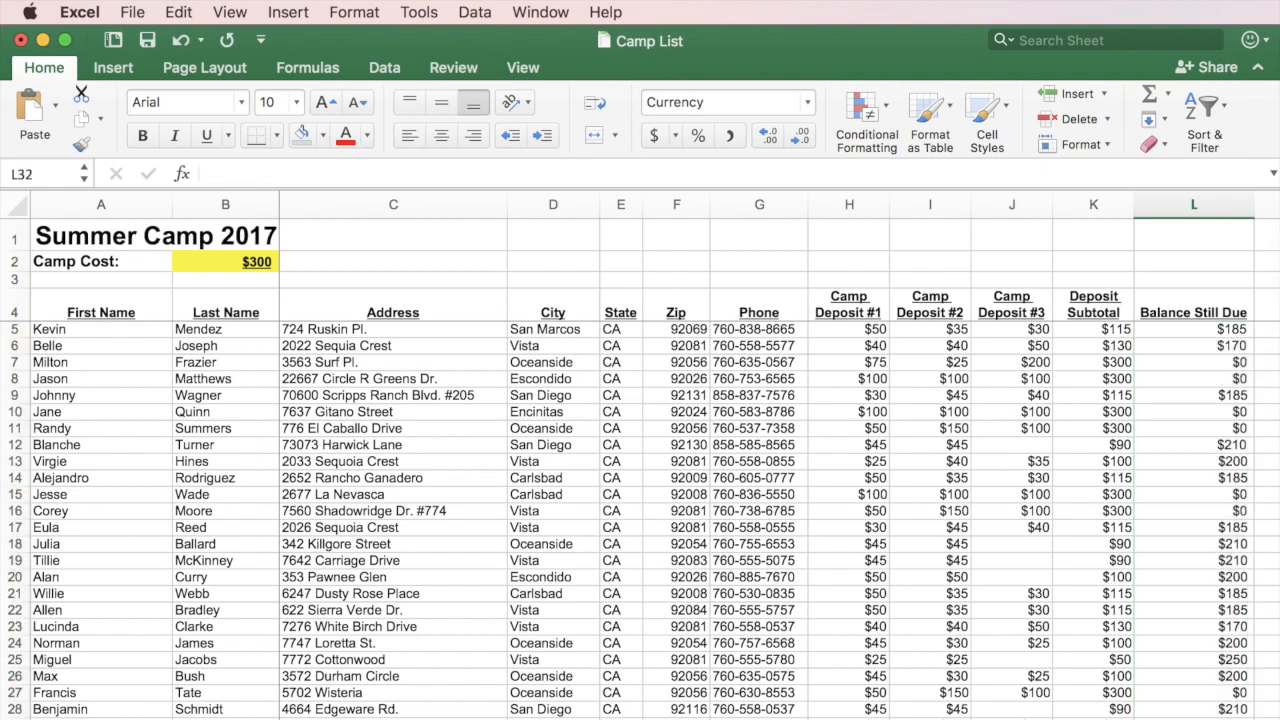
double_click(1232, 344)
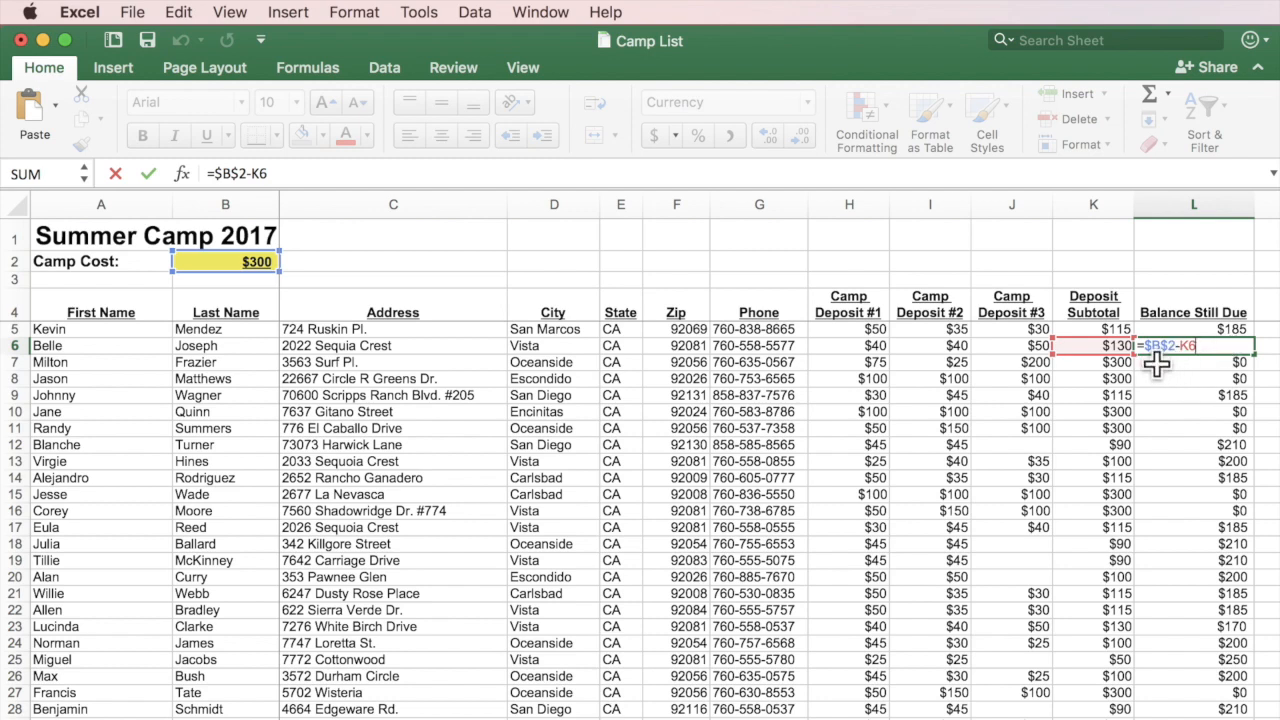
Check the copied balance formulas in L7 and L8, leaving them unchanged.
double_click(1205, 366)
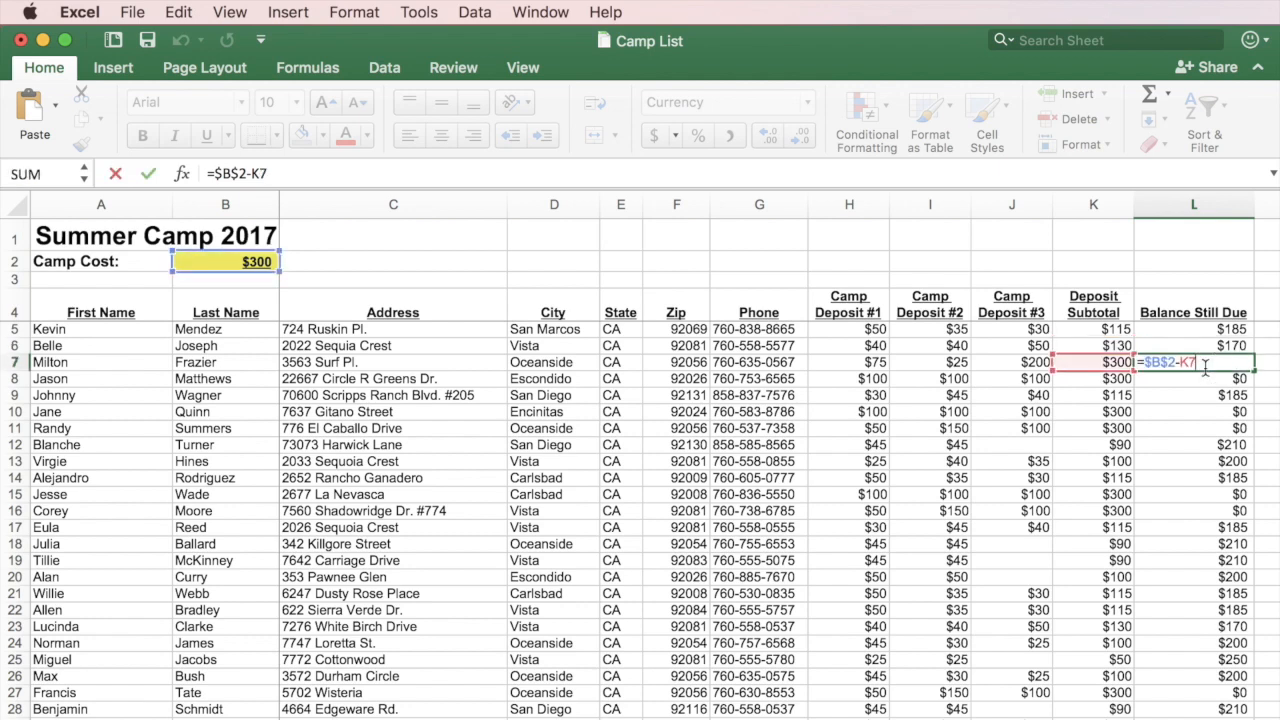
double_click(1210, 378)
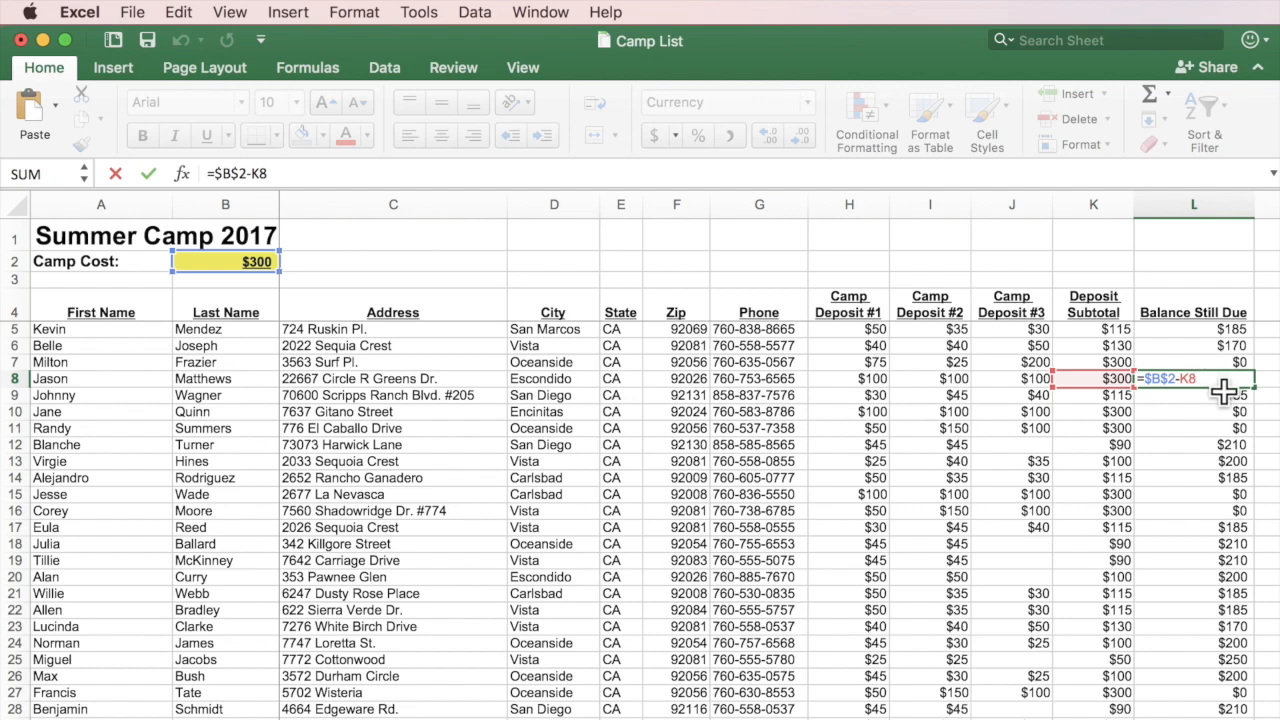
key(Return)
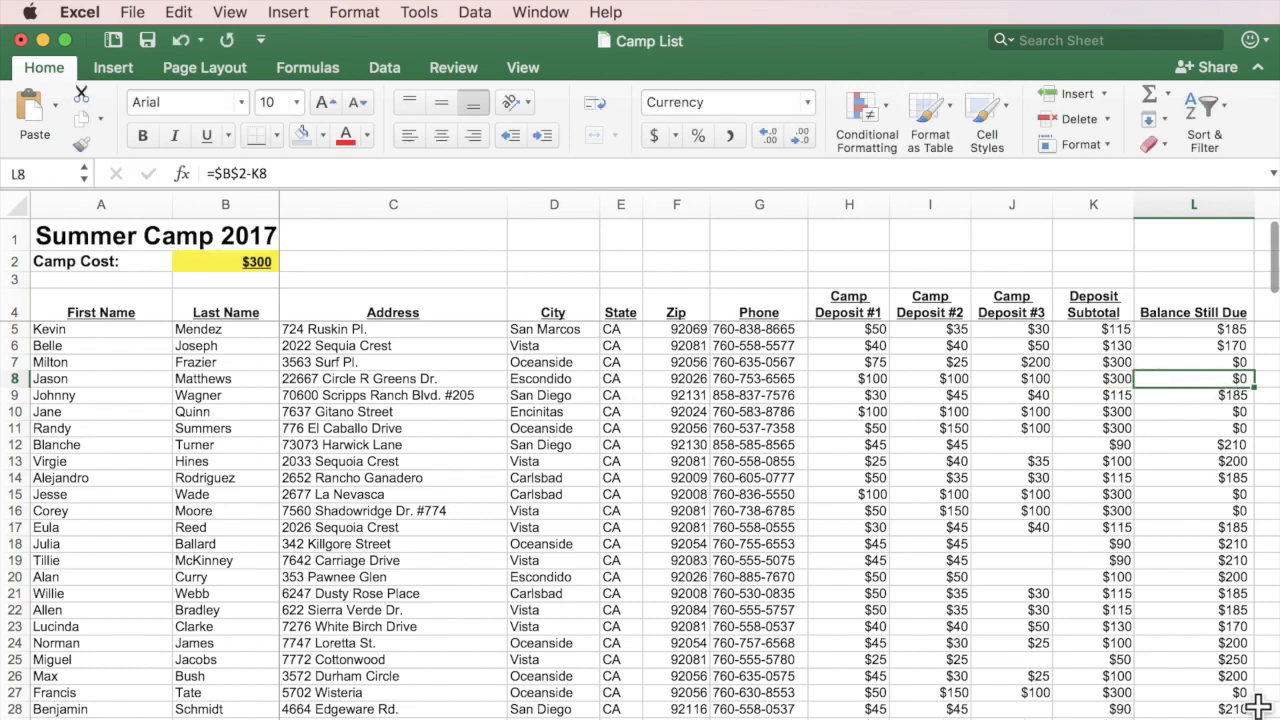
Extend the balance formula from L28 down to L284 and verify the formula there.
click(1231, 710)
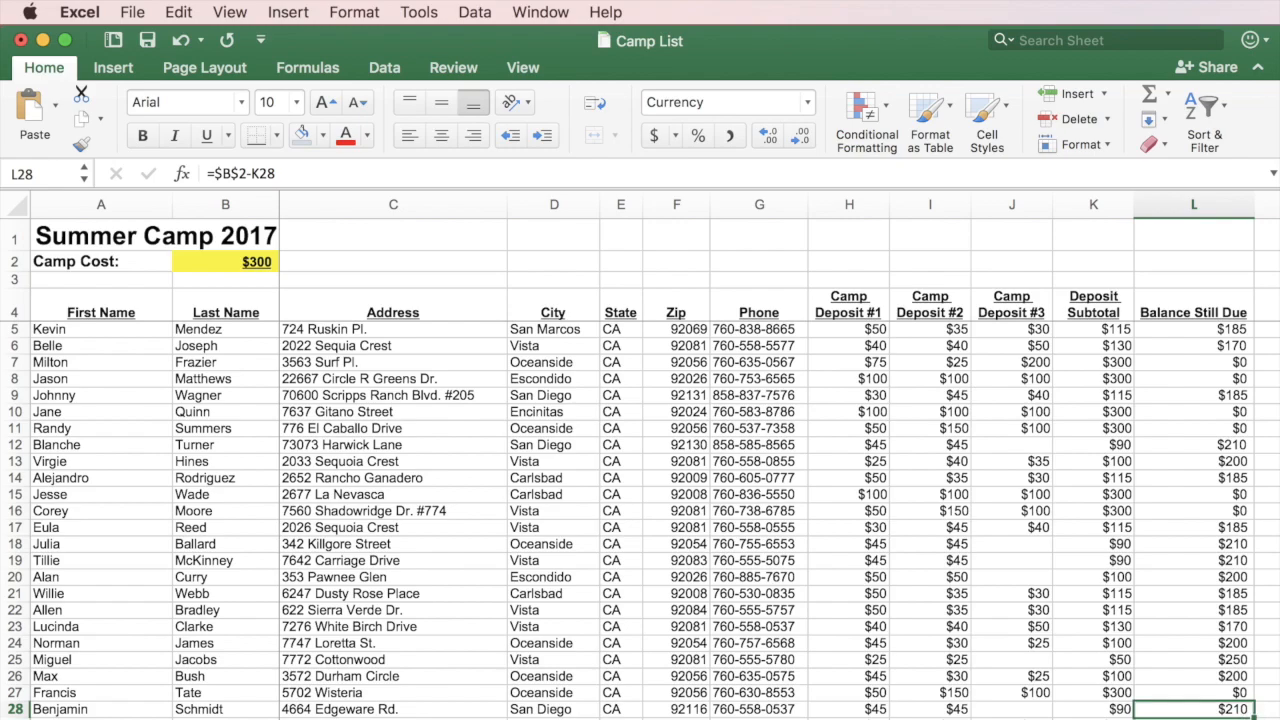
drag(1252, 716, 1220, 566)
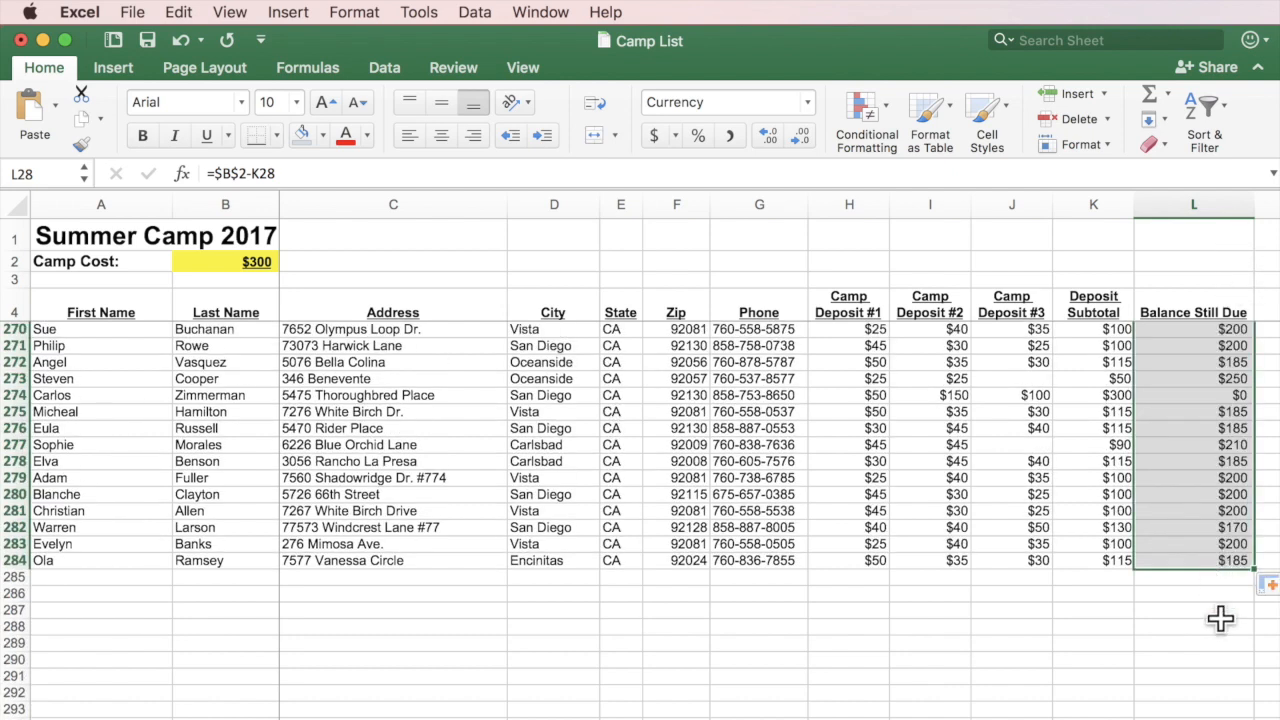
click(1203, 540)
double_click(1200, 560)
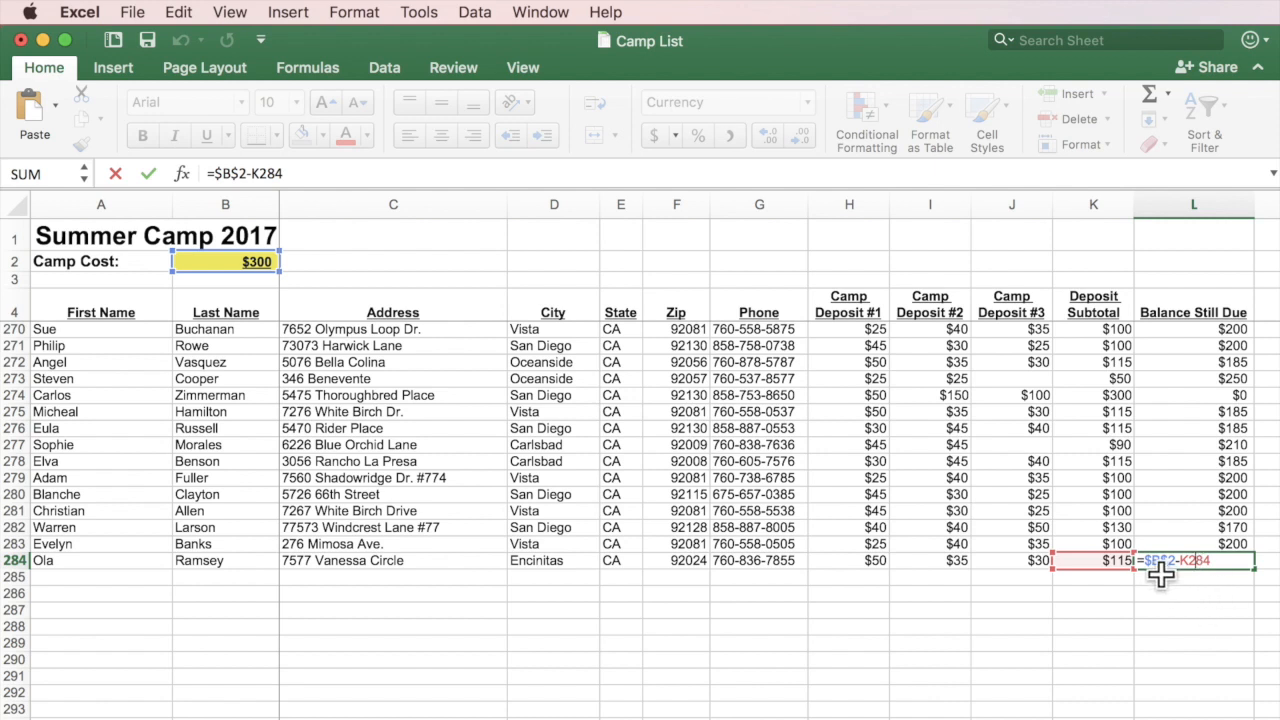
click(1232, 590)
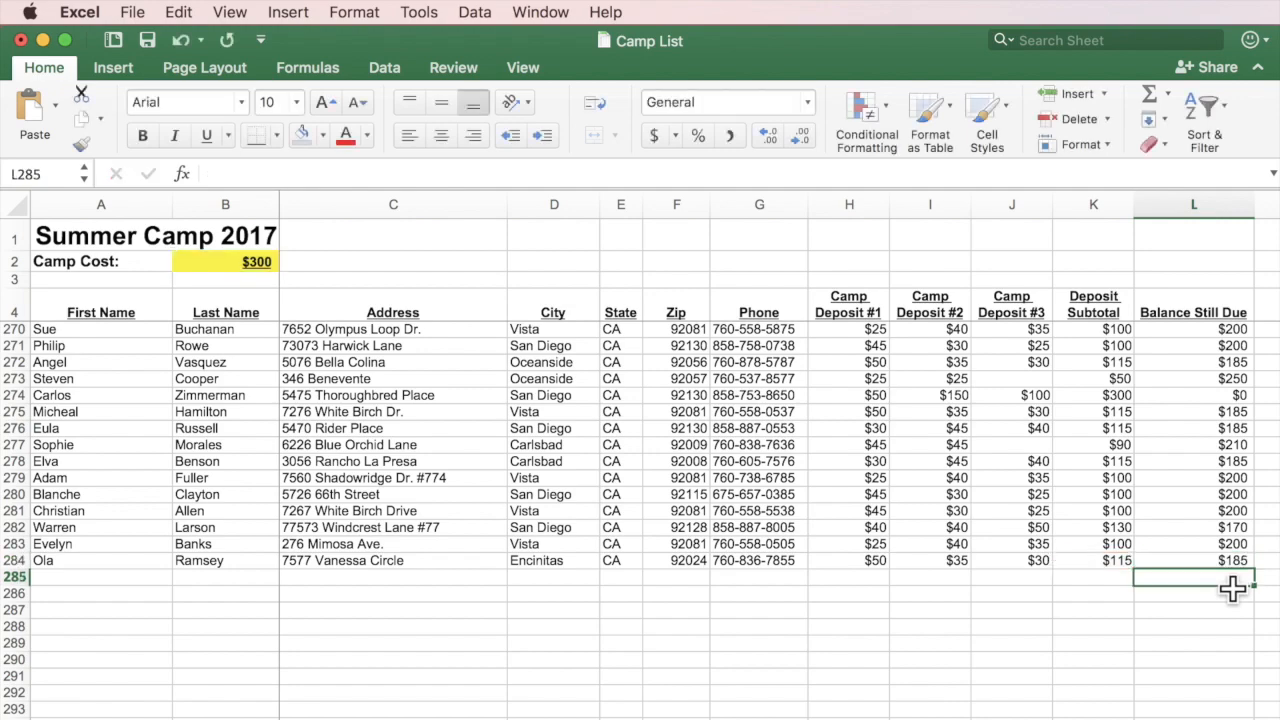
scroll(955, 510, up, 20)
scroll(955, 510, up, 20)
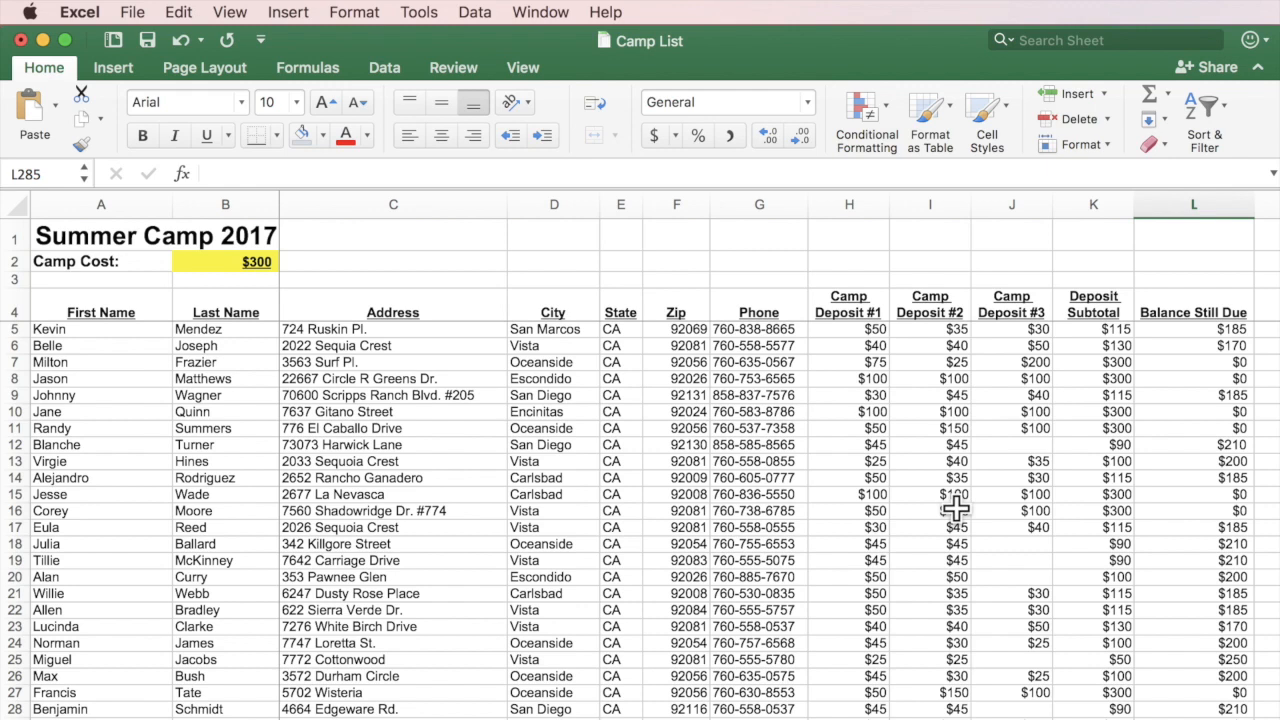
scroll(694, 452, right, 5)
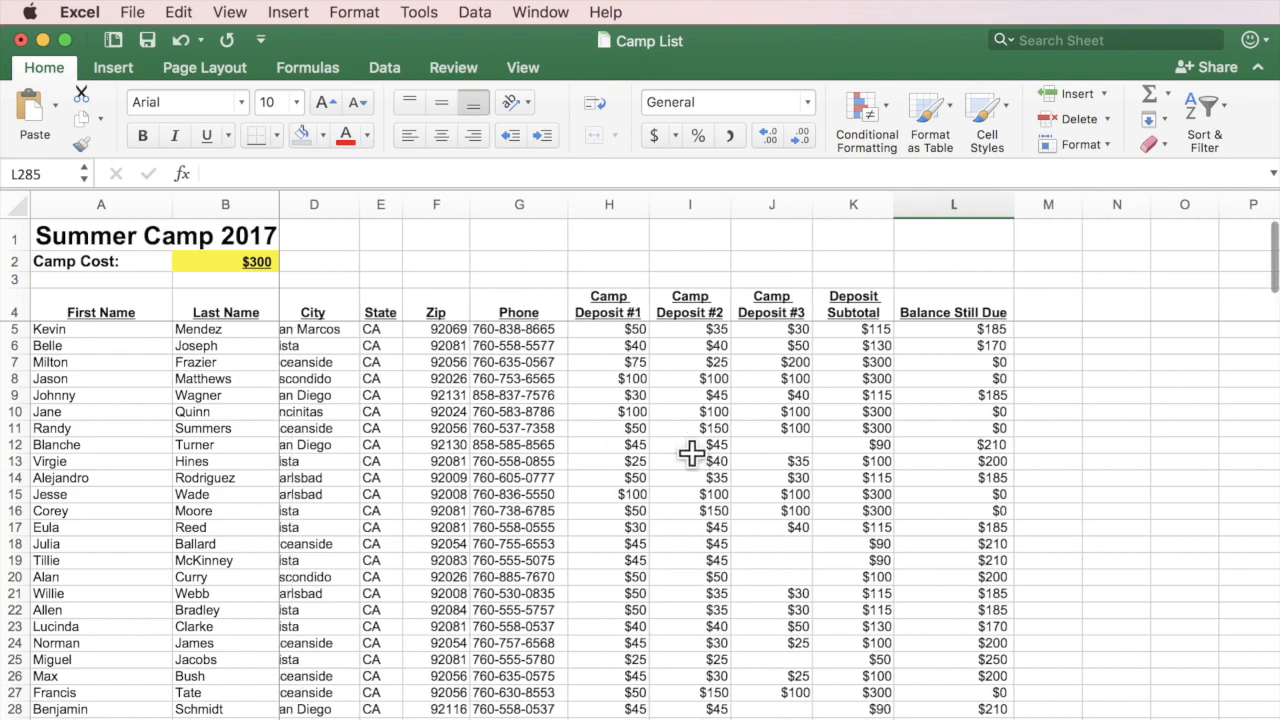
scroll(692, 453, left, 5)
scroll(692, 453, down, 5)
scroll(692, 453, up, 5)
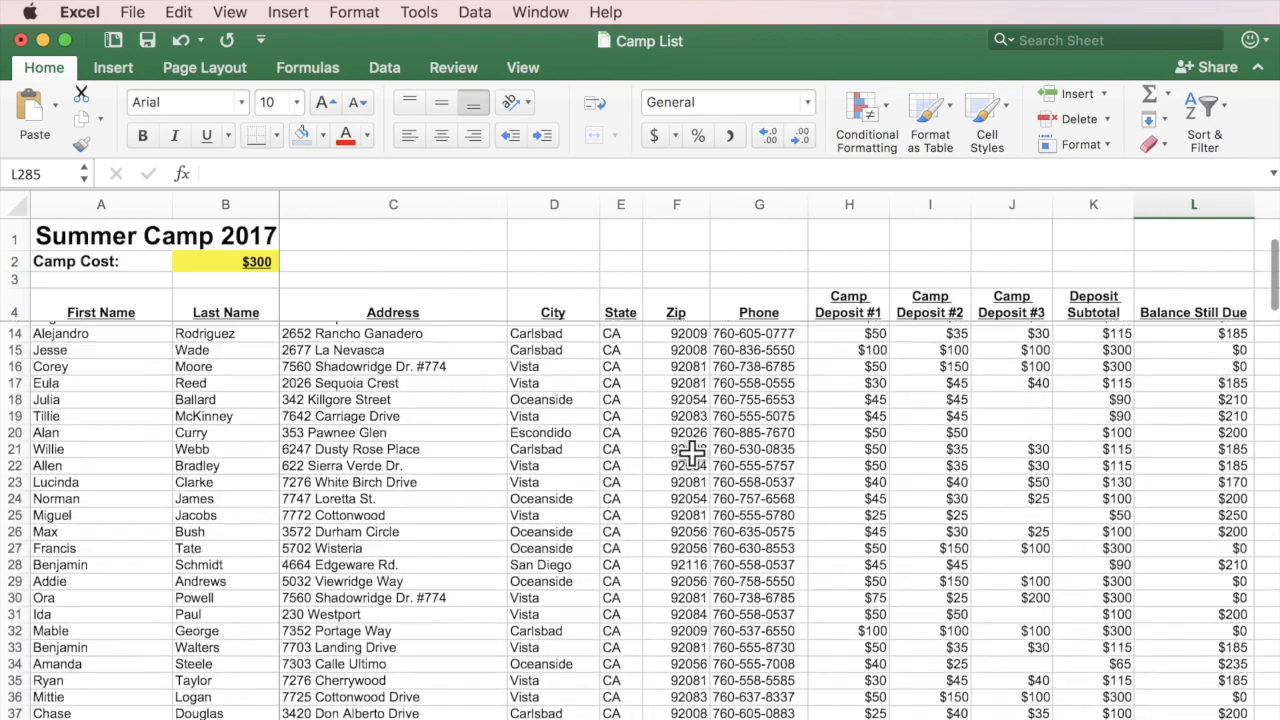
scroll(692, 453, right, 1)
scroll(692, 453, right, 5)
scroll(692, 453, left, 6)
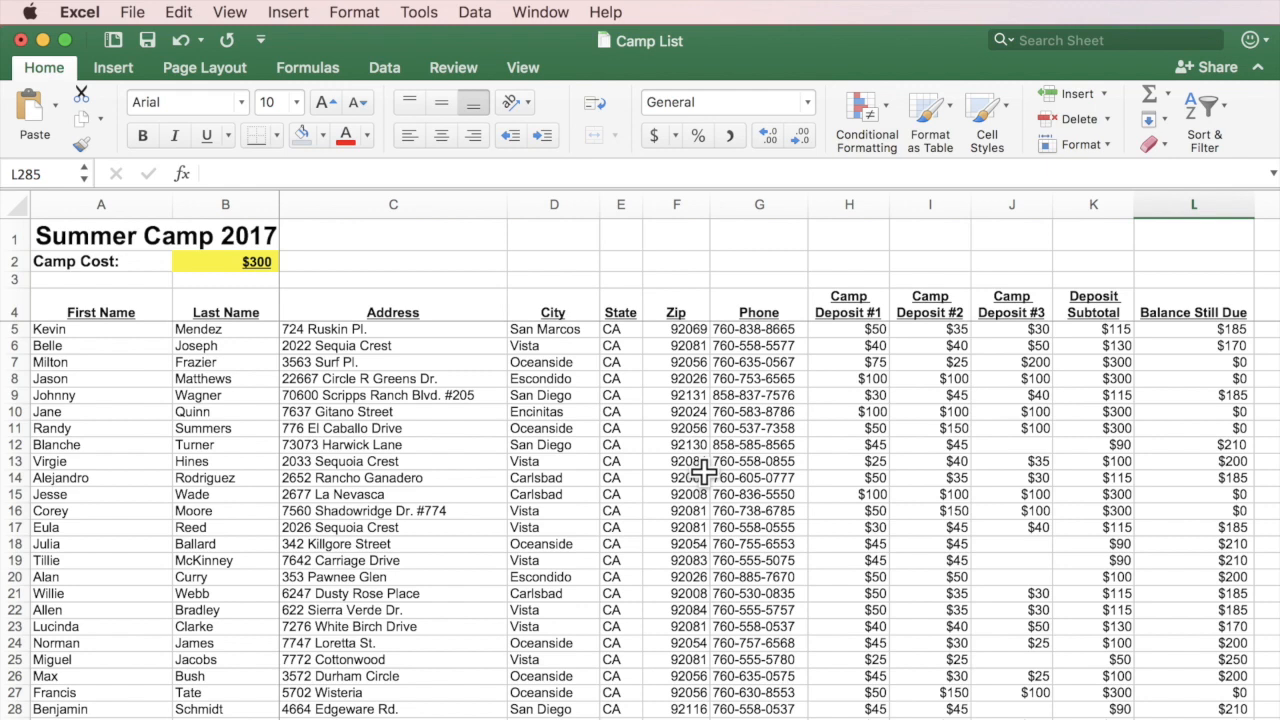
Open the Print dialog and page forward through the 12-page Camp List preview.
click(132, 13)
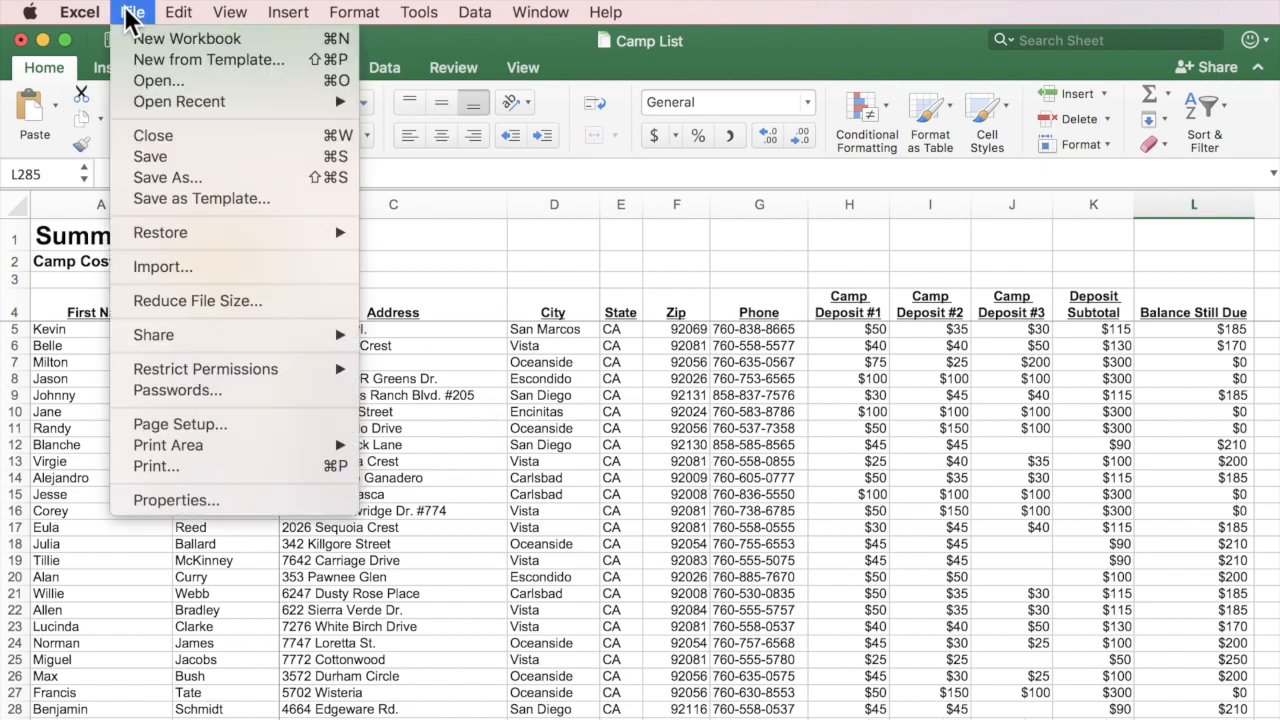
click(160, 467)
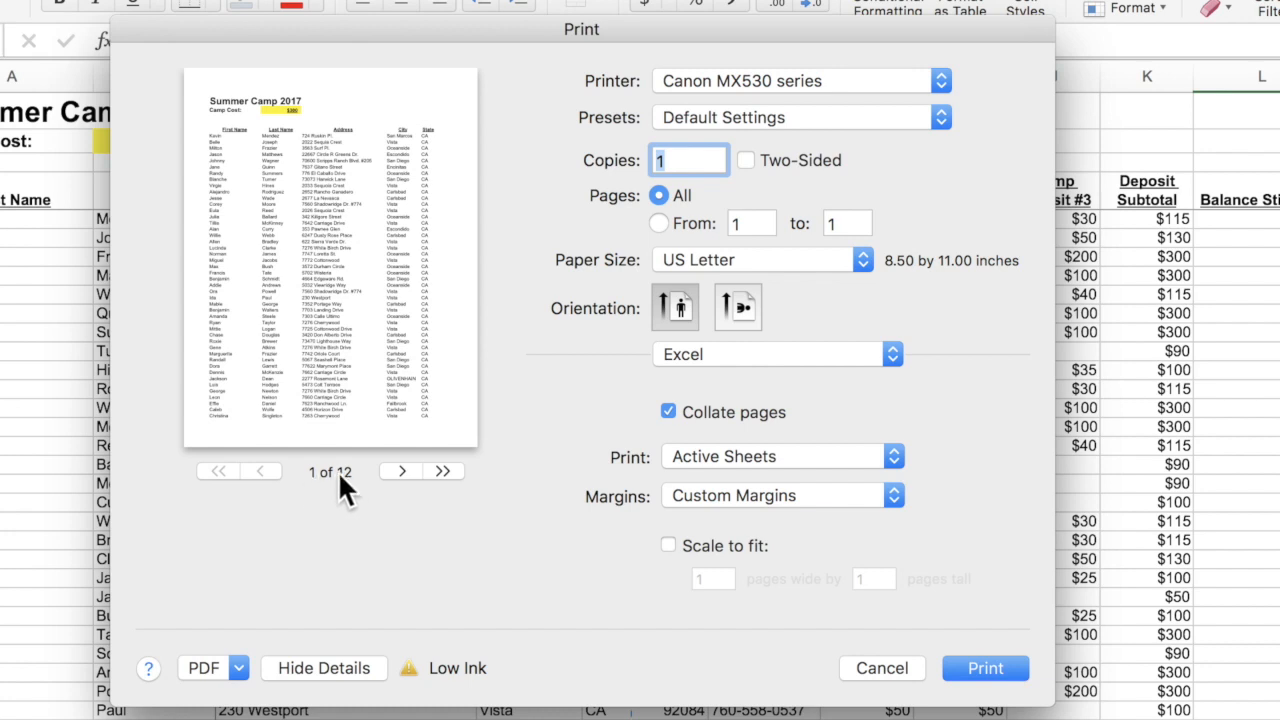
click(401, 471)
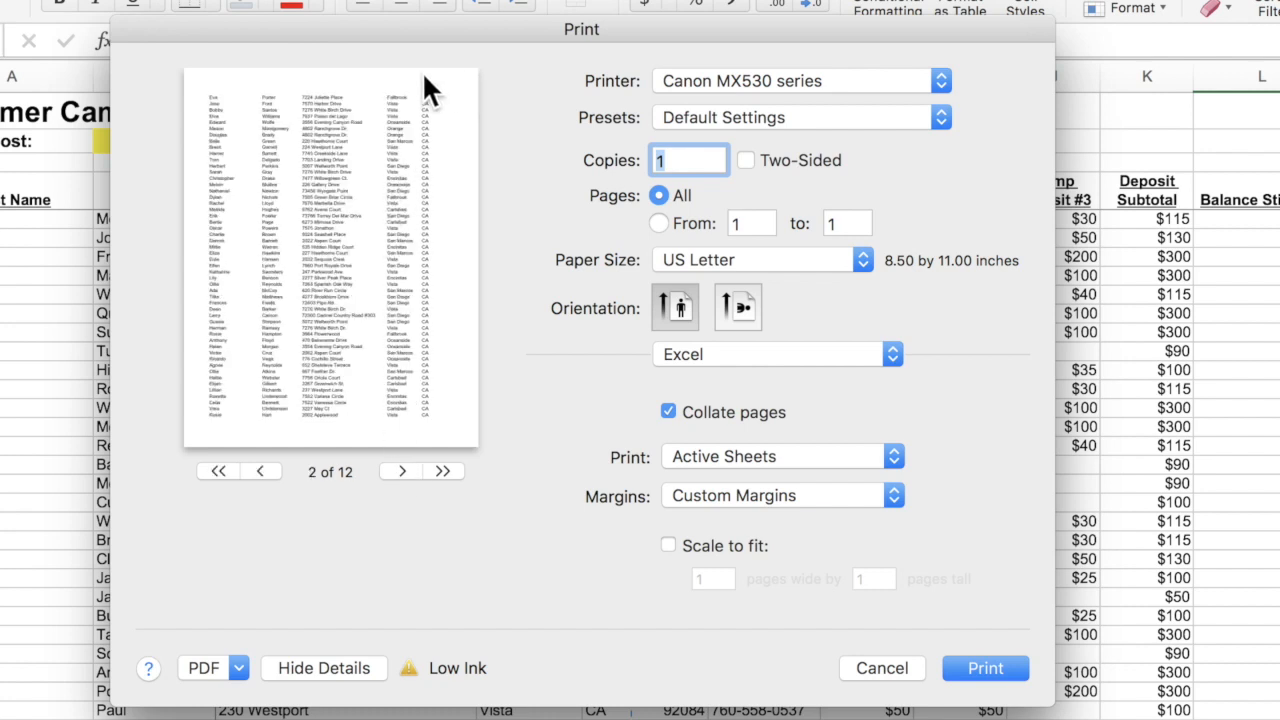
click(399, 471)
click(399, 471)
click(399, 471)
click(399, 471)
click(399, 471)
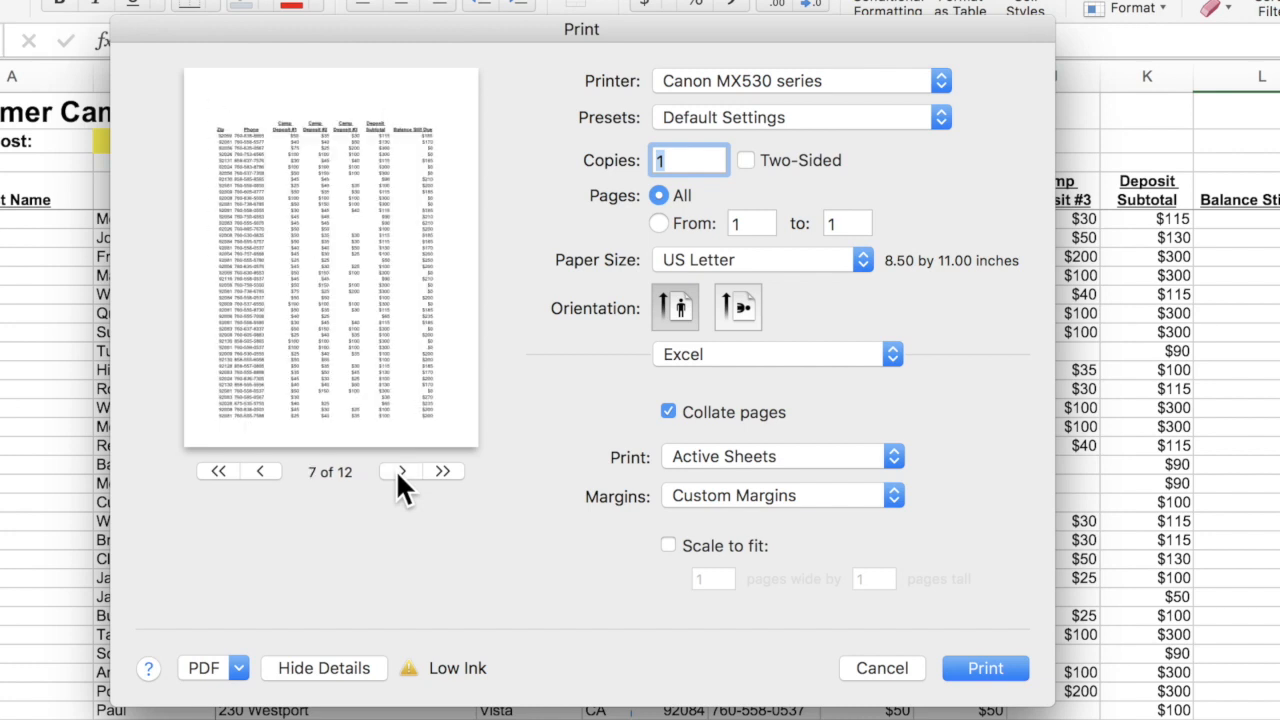
click(399, 471)
click(399, 471)
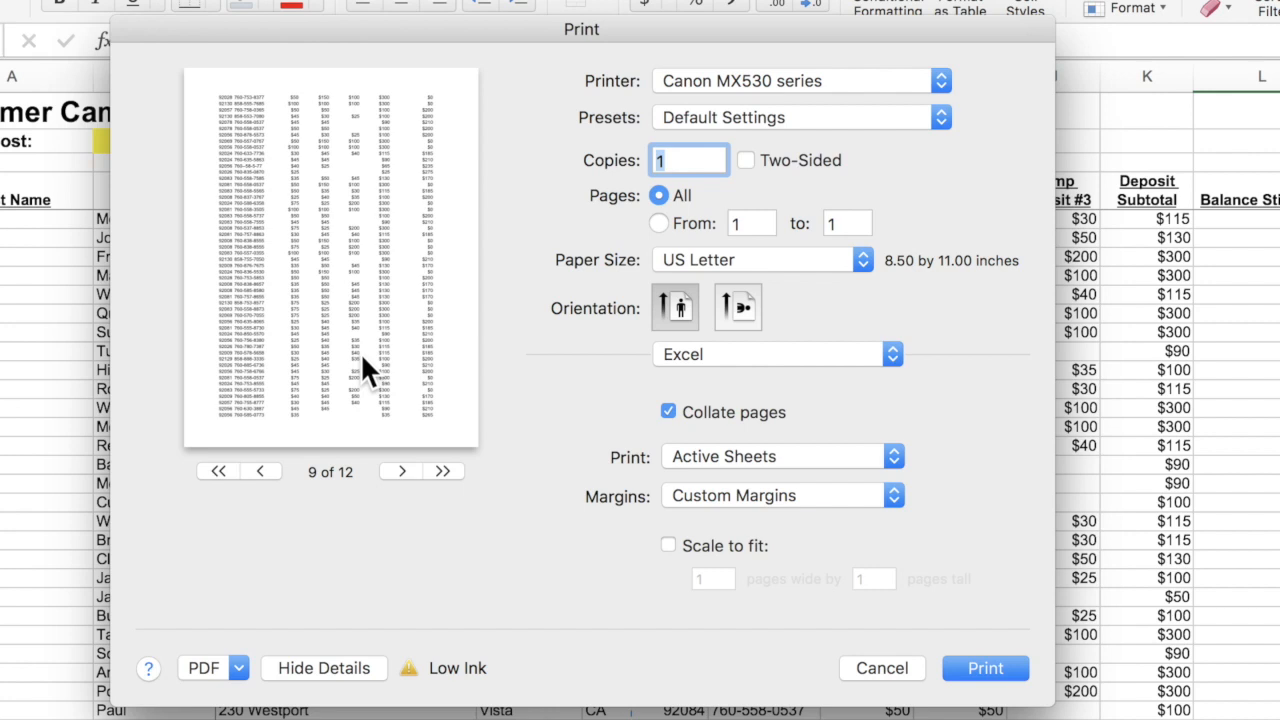
Page the print preview back to the first page.
click(263, 466)
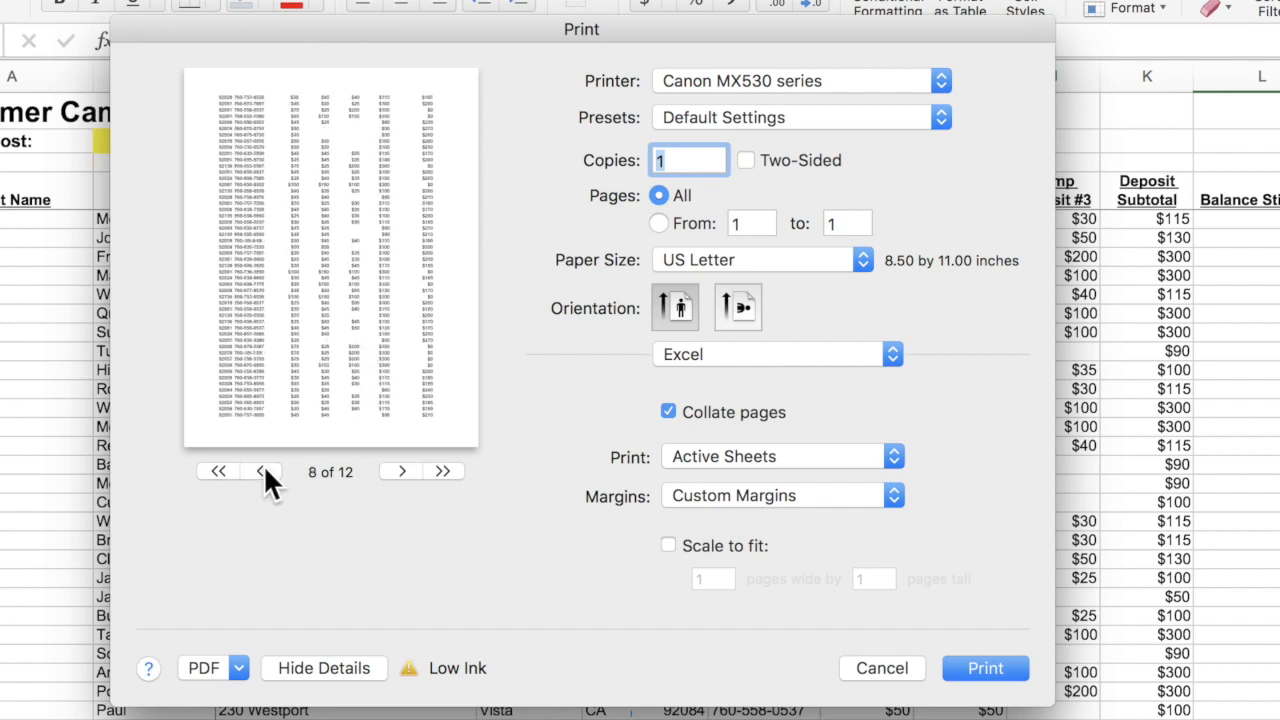
click(263, 466)
click(263, 466)
click(263, 466)
click(263, 466)
click(263, 466)
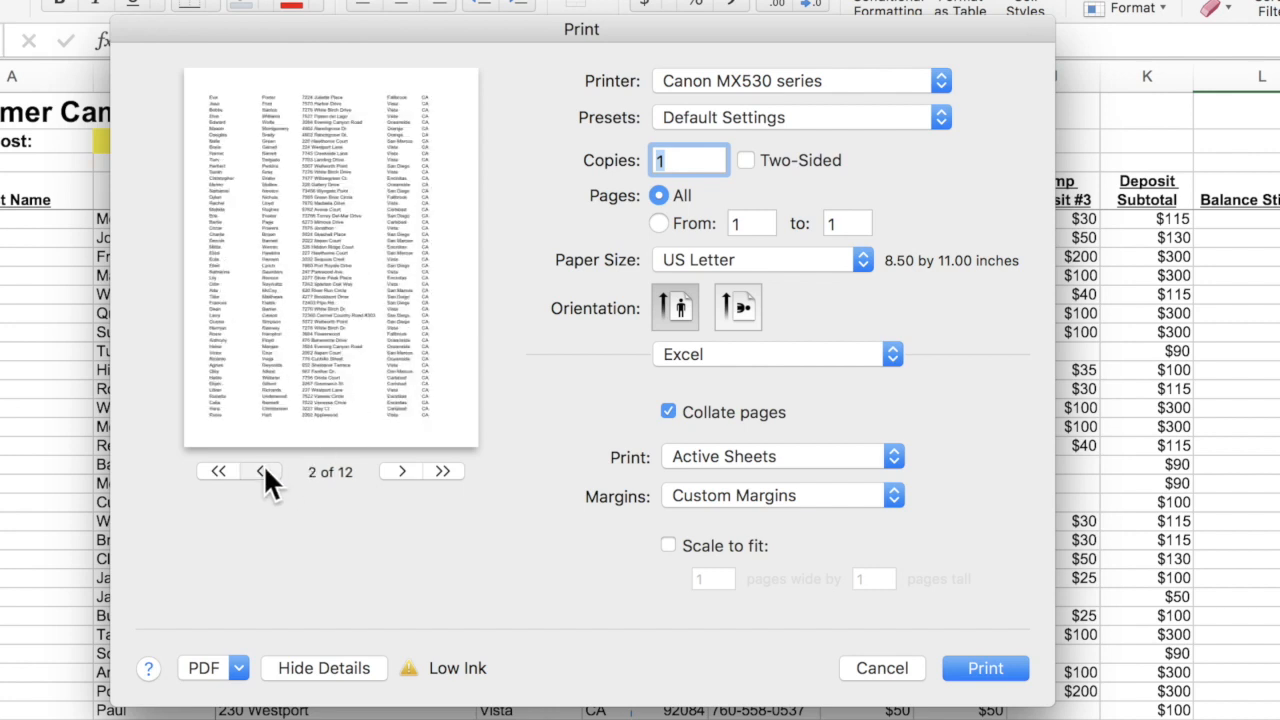
click(263, 466)
click(263, 466)
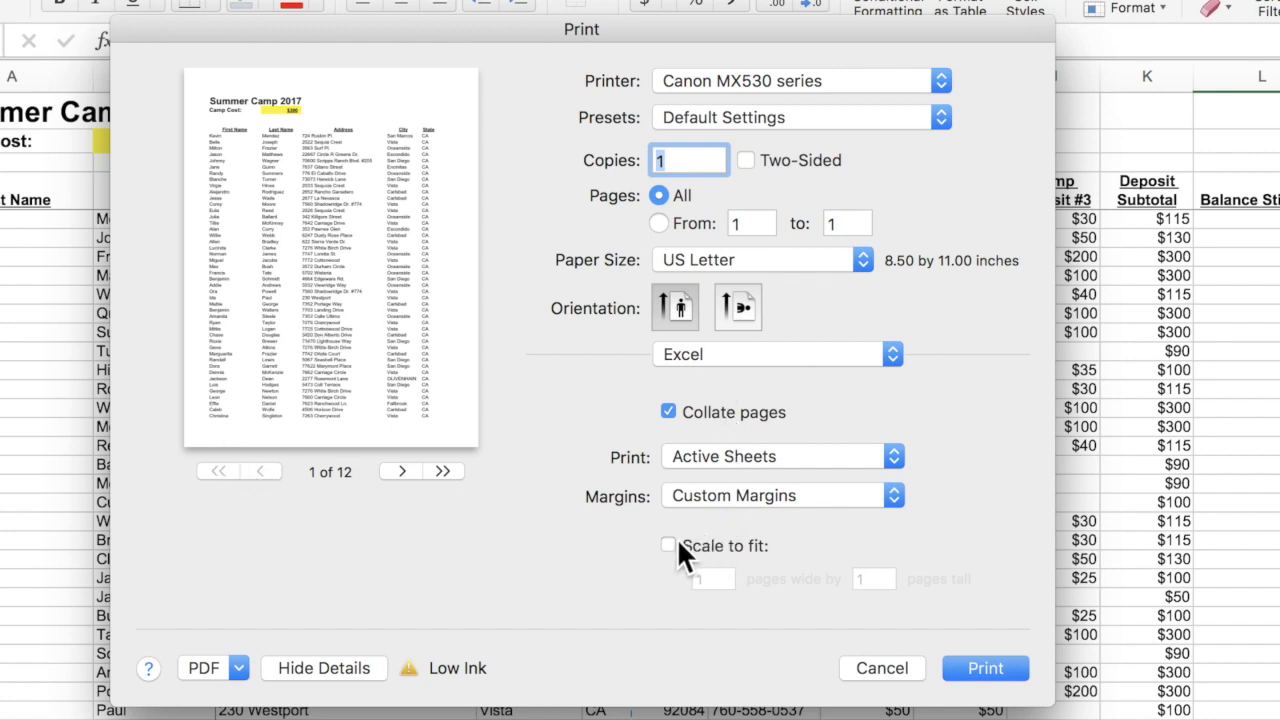
Compare landscape, keep portrait orientation, and enable Scale to fit at 1 page wide.
click(738, 304)
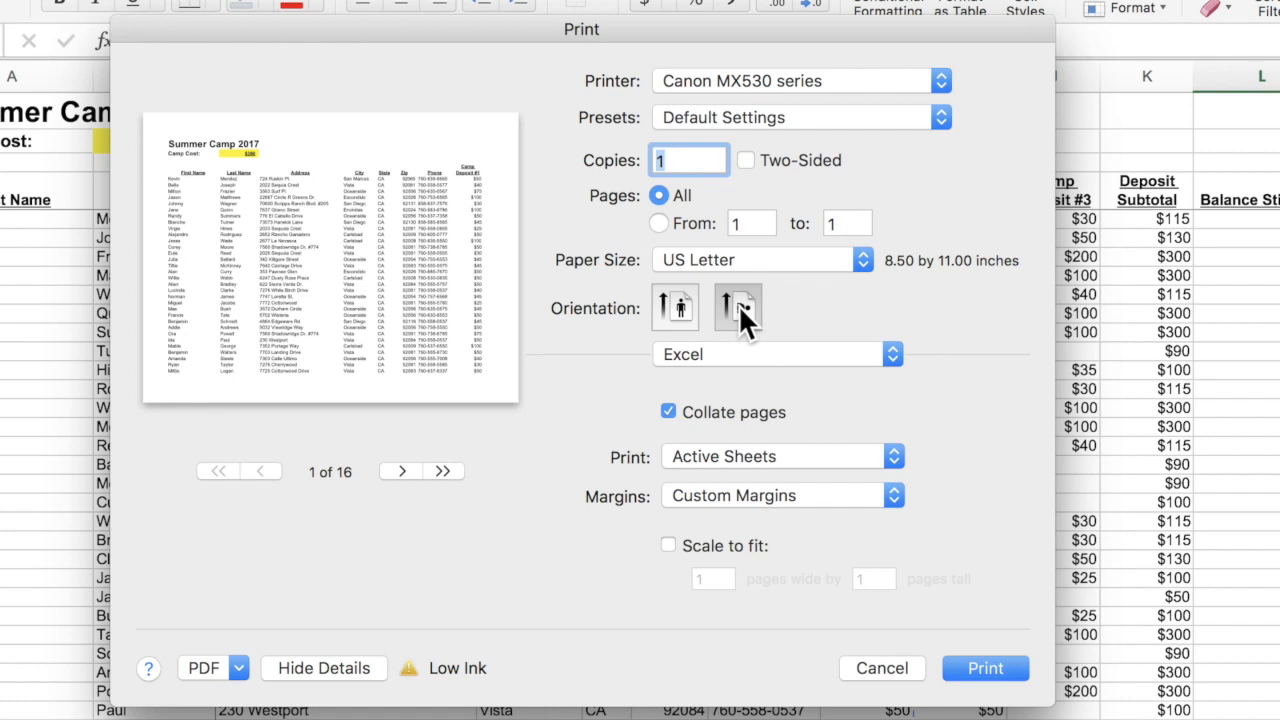
click(670, 297)
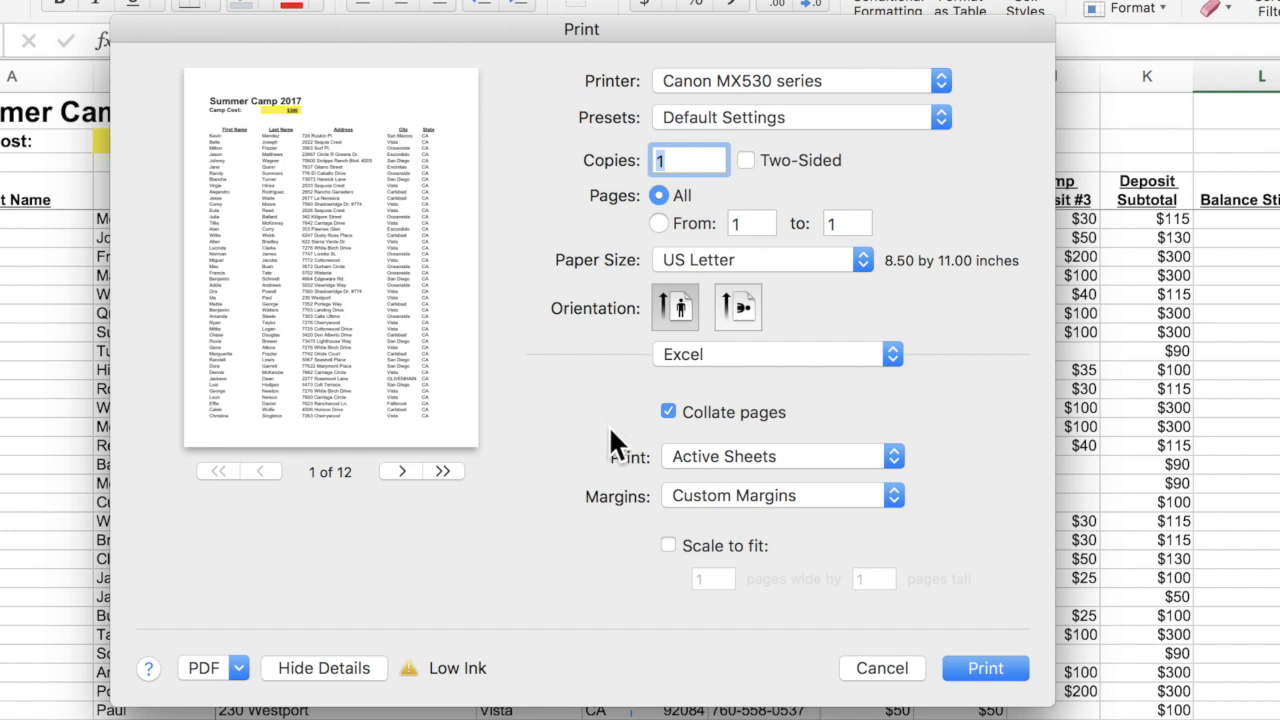
click(668, 546)
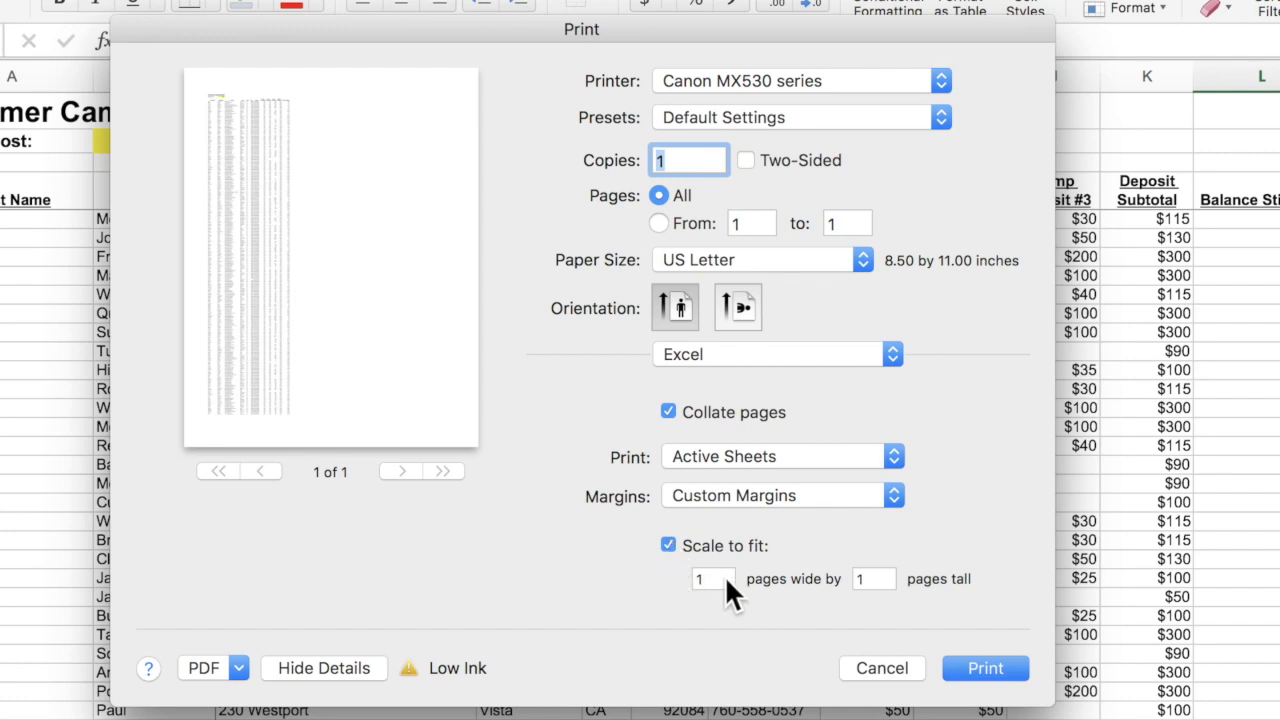
click(698, 579)
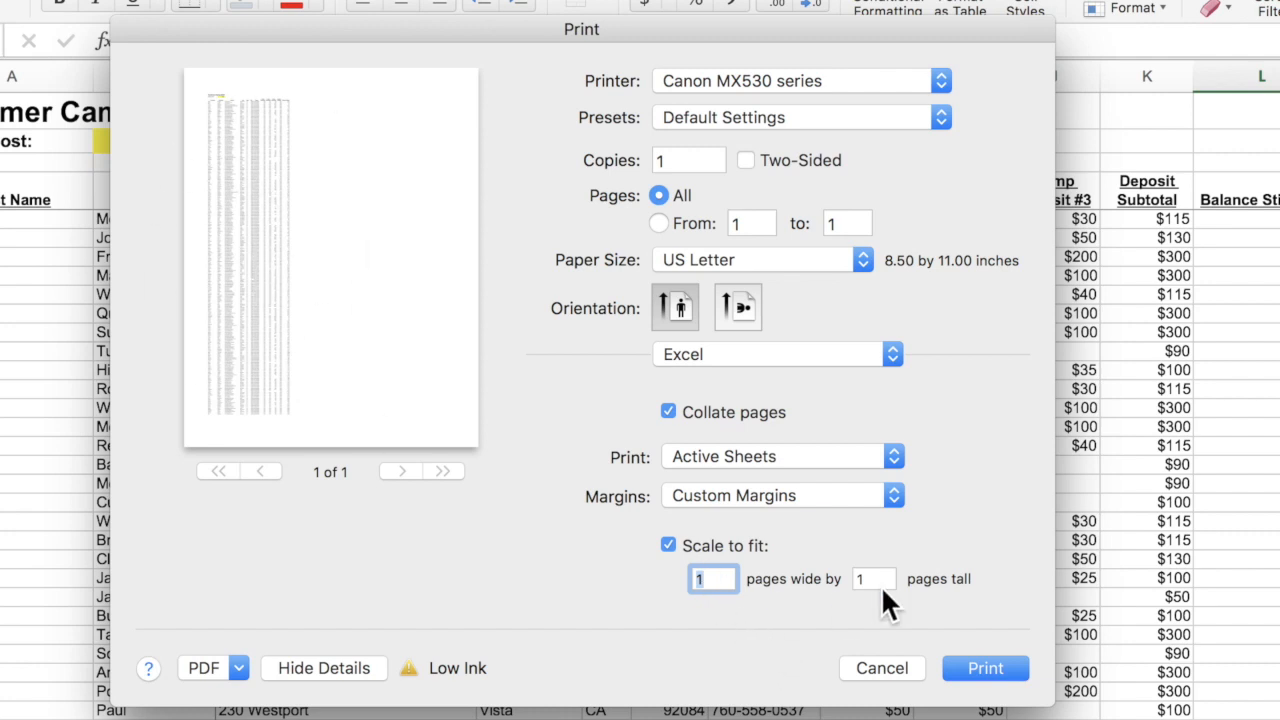
Set the fit to 10 pages tall and preview pages 2 and 3.
key(Tab)
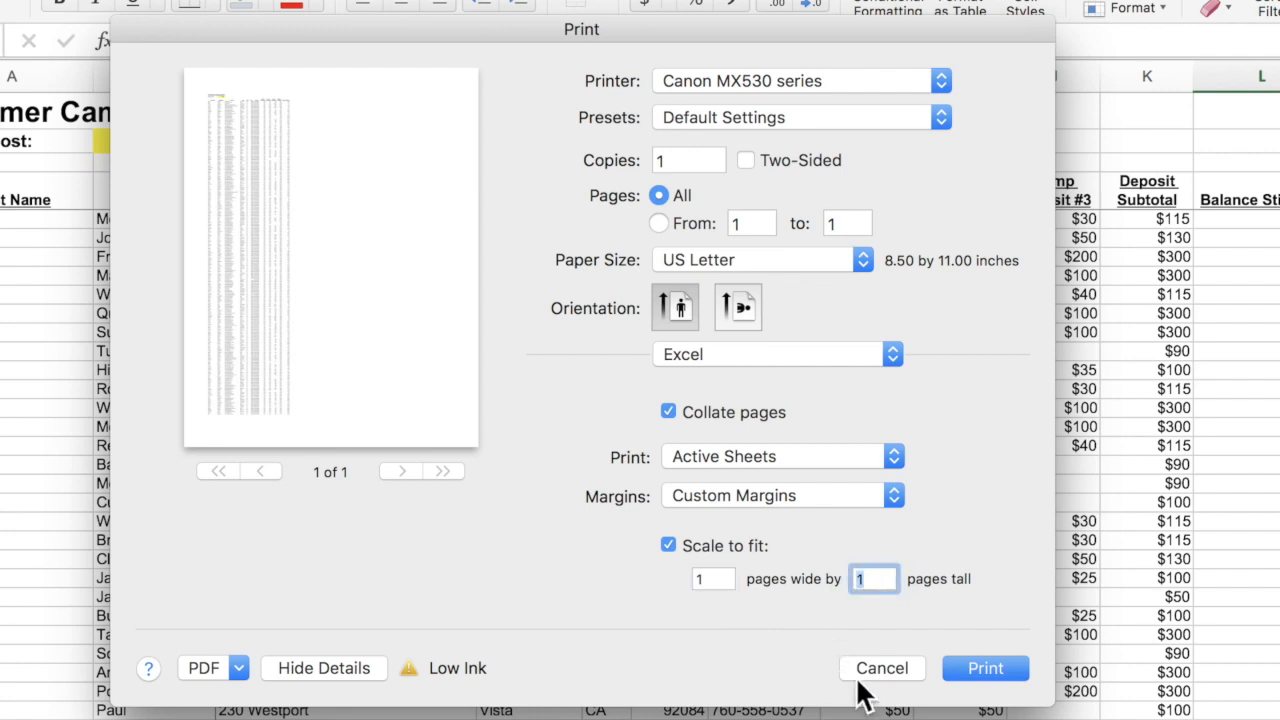
text(10)
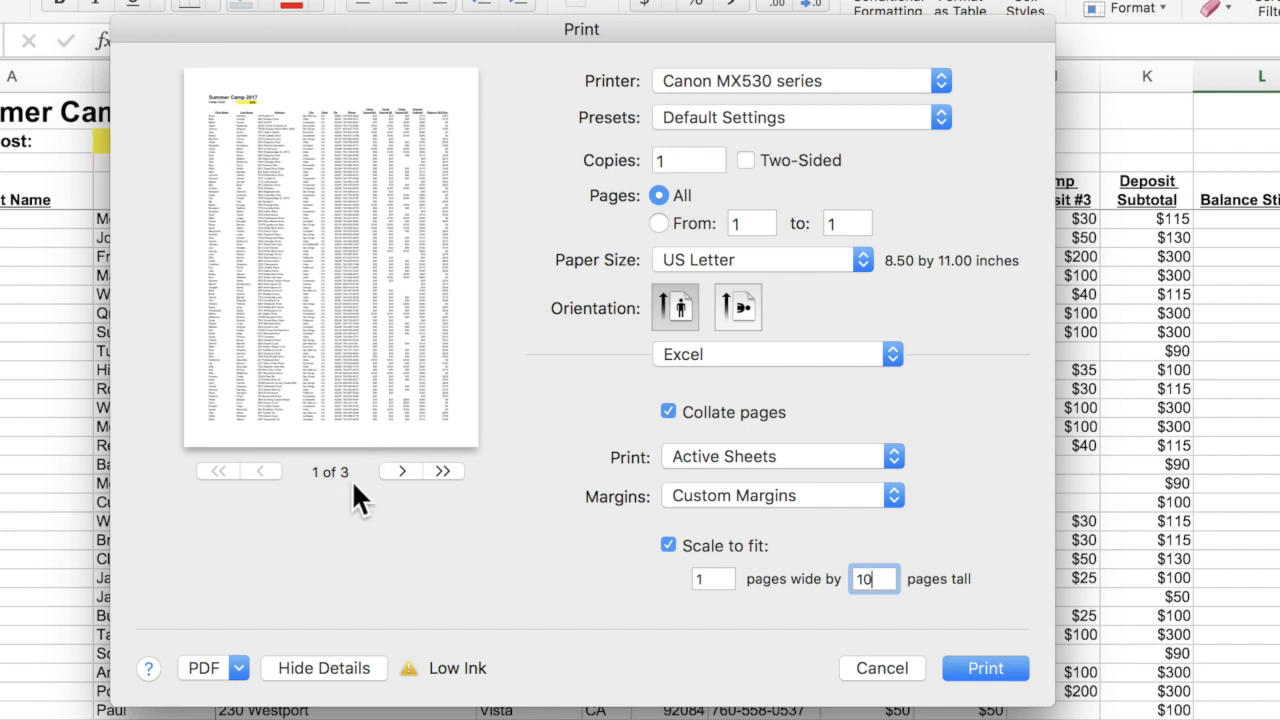
click(401, 471)
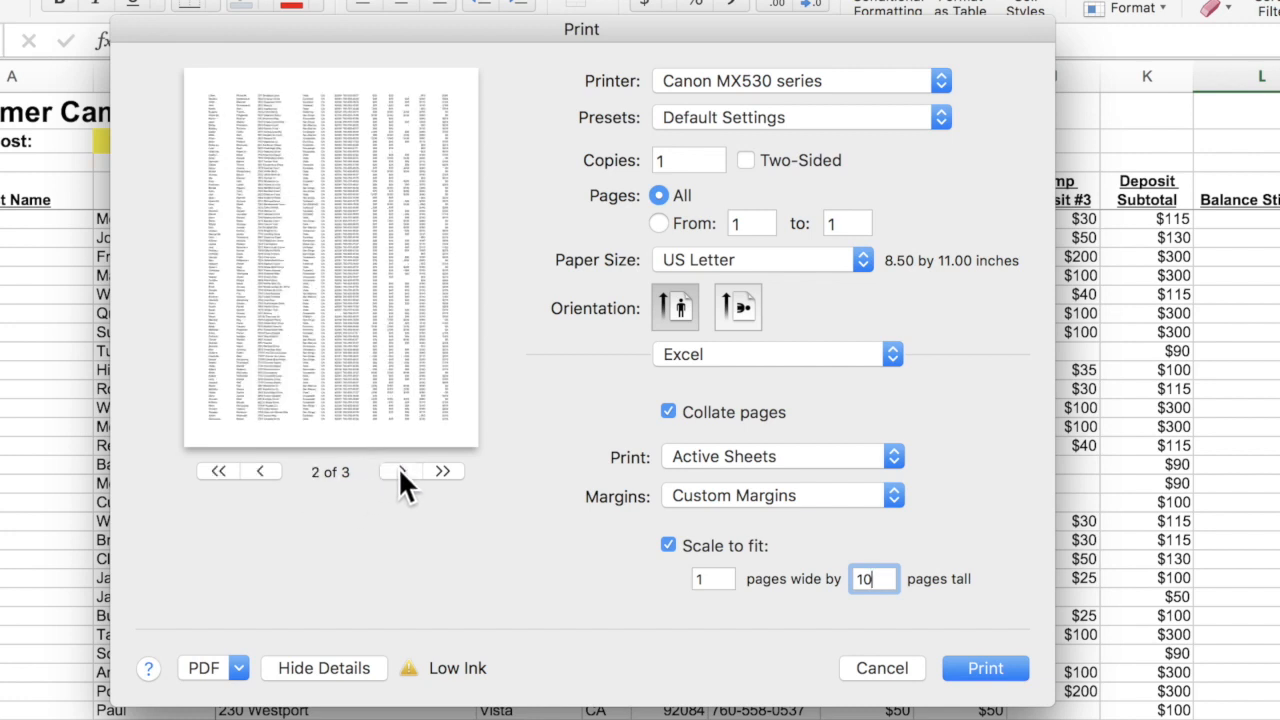
click(401, 471)
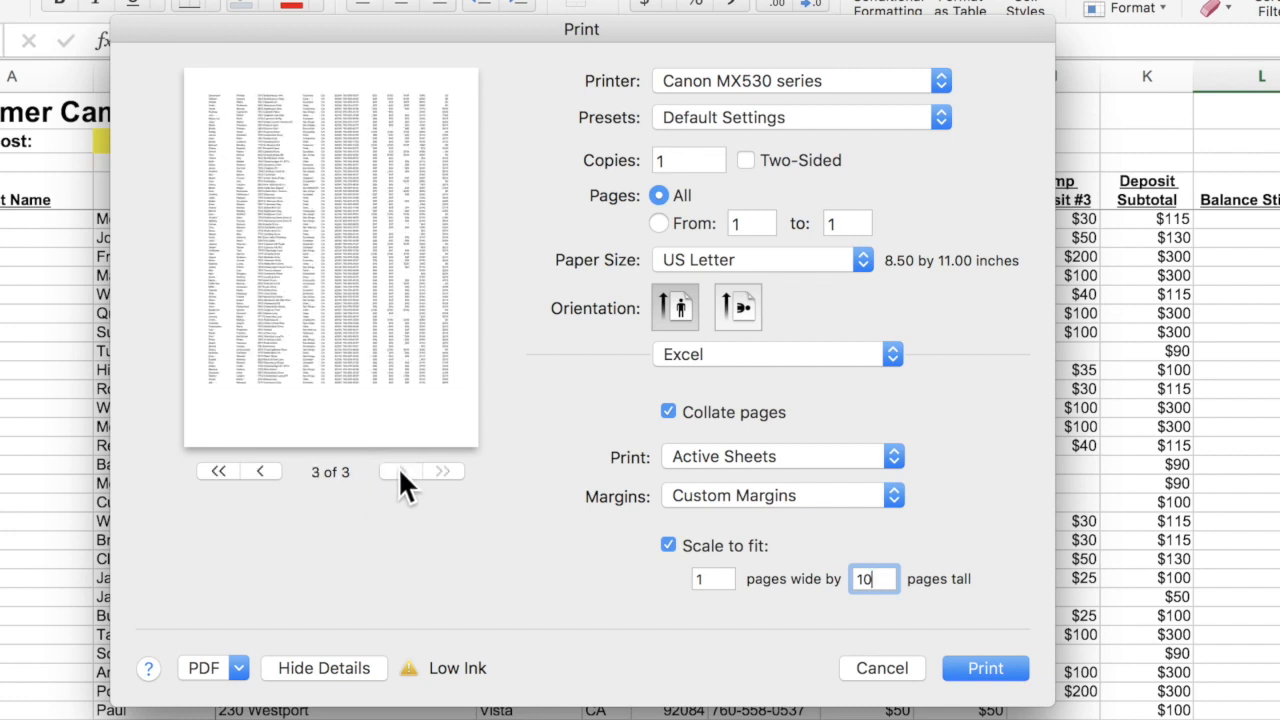
Page back and forth through the three-page preview, ending on page 1.
click(262, 471)
click(262, 471)
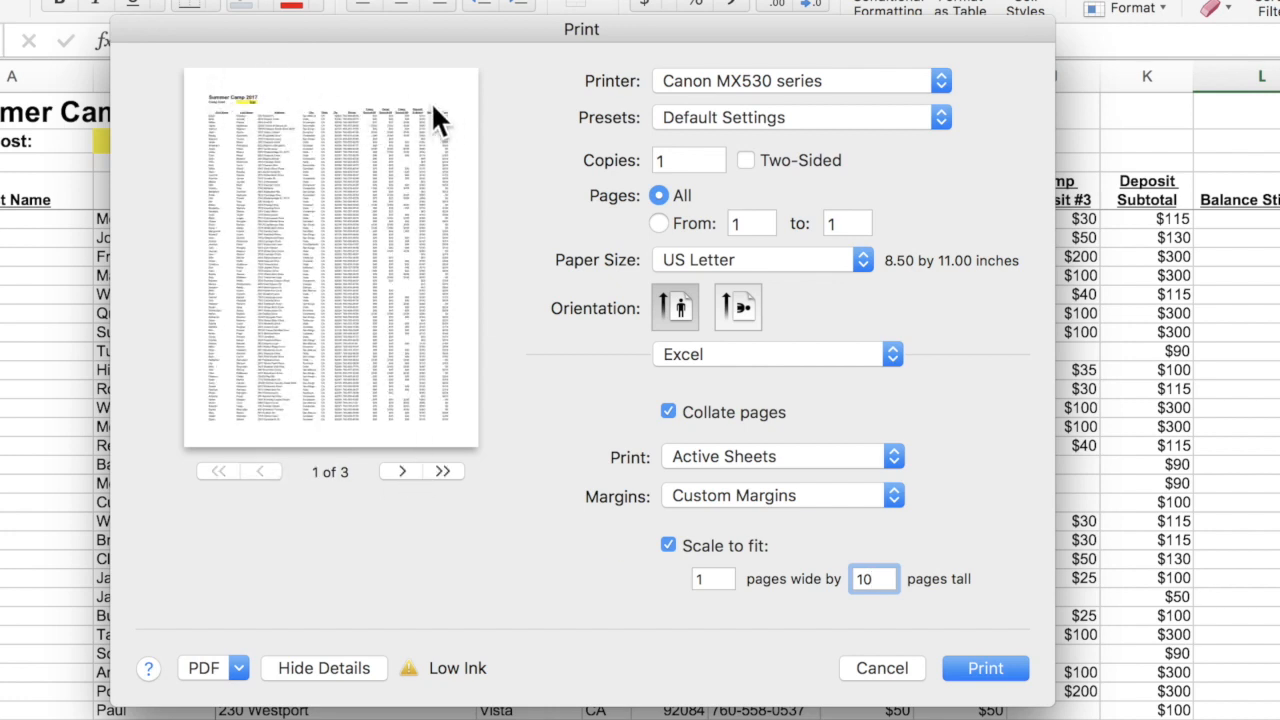
click(402, 470)
click(402, 469)
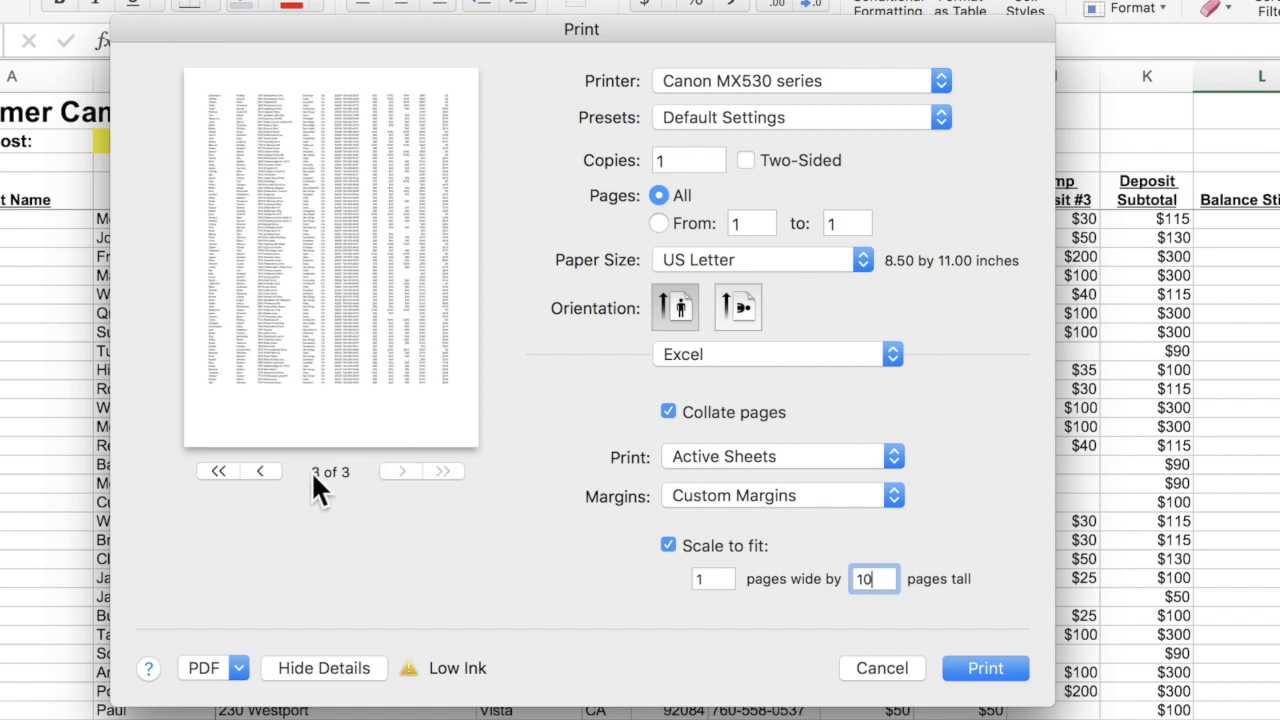
click(261, 469)
click(261, 470)
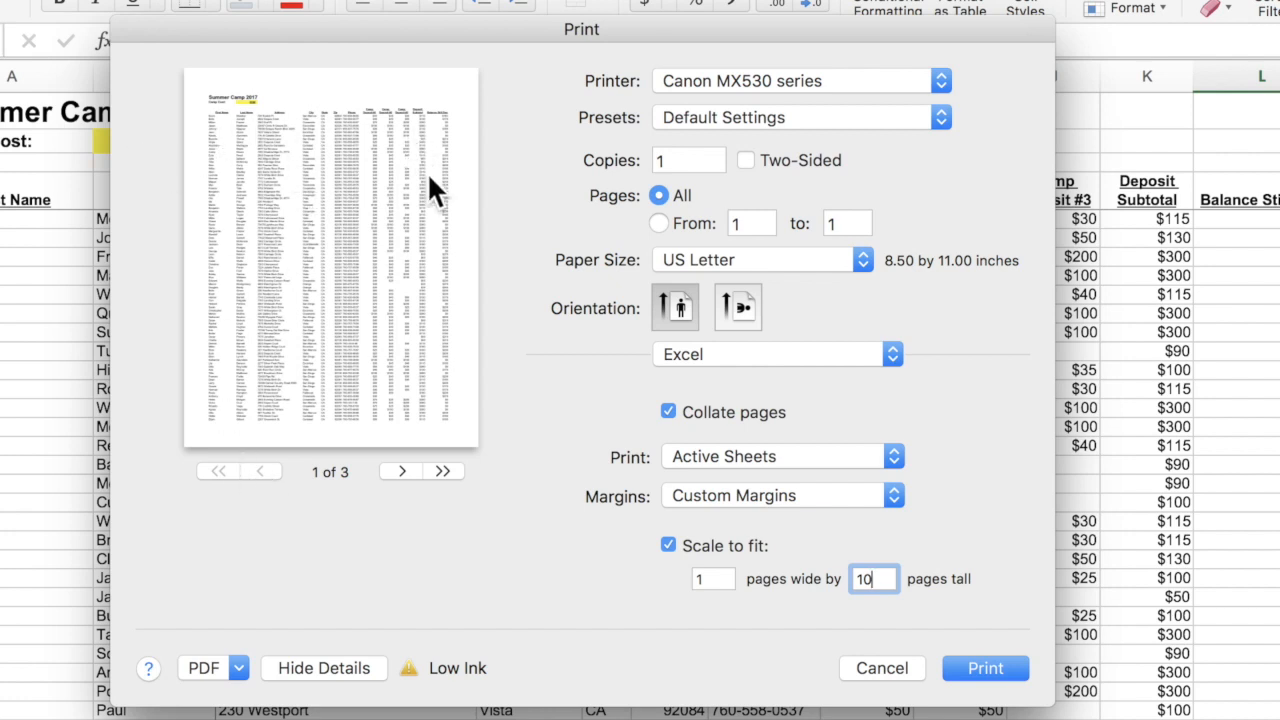
Switch the printout to landscape and preview pages 2 through 4 of 6.
click(746, 307)
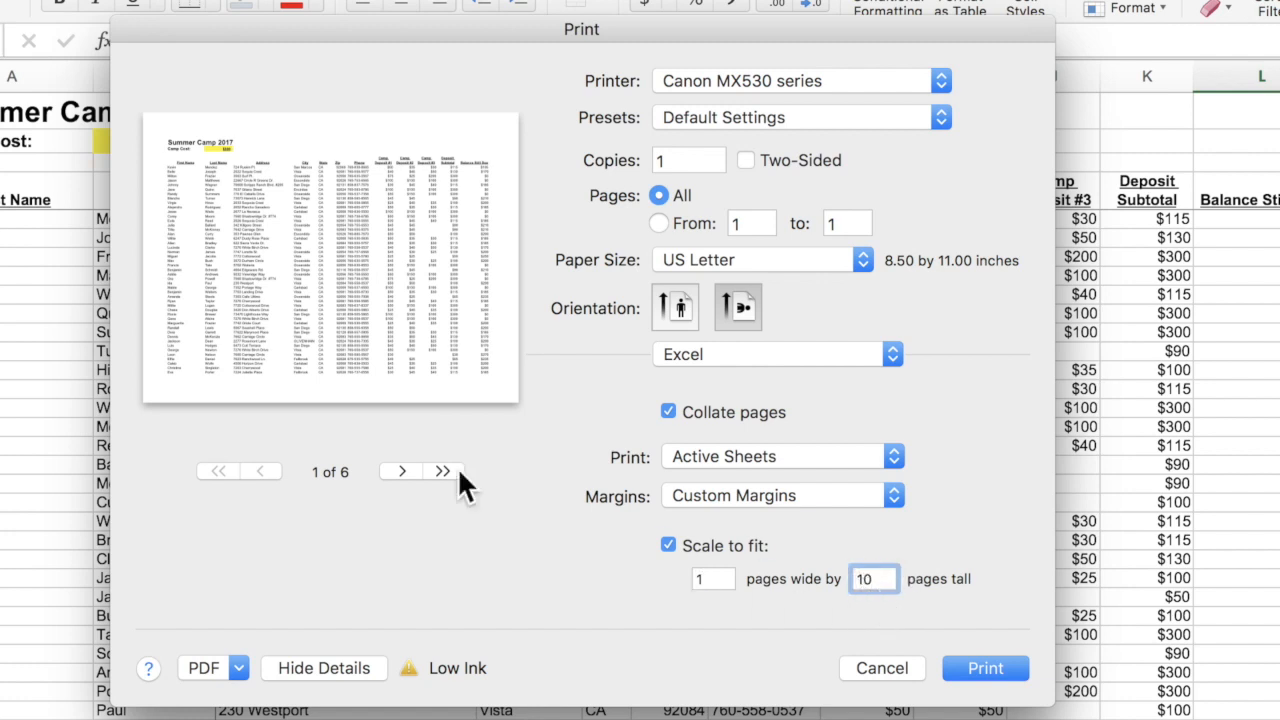
click(398, 470)
click(398, 470)
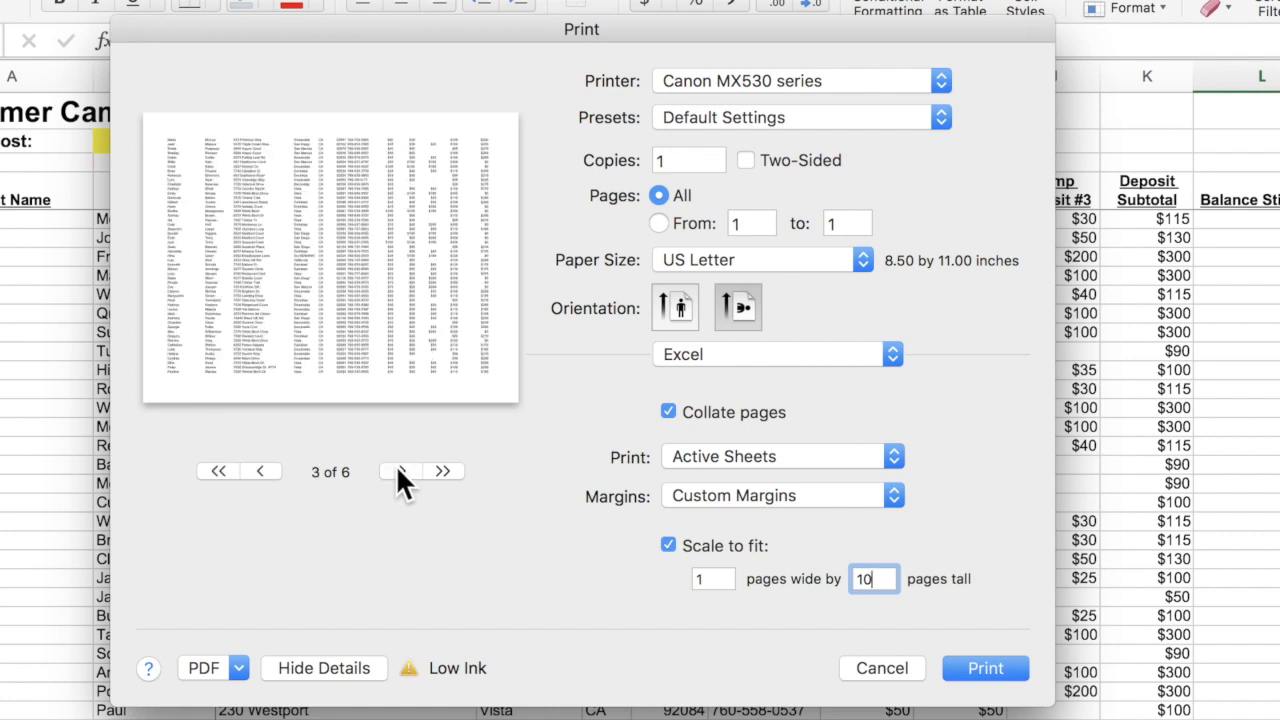
click(398, 470)
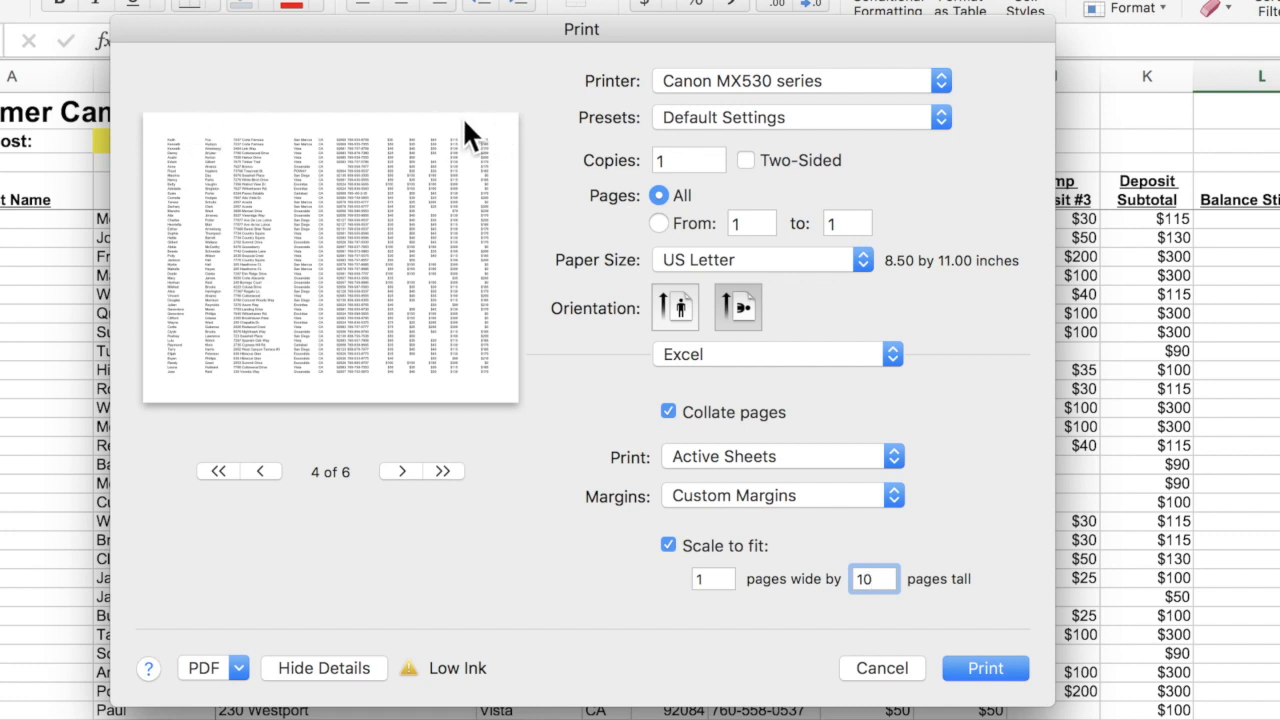
Step the preview back to page 1 and cancel the Print dialog without printing.
click(261, 468)
click(261, 468)
click(261, 468)
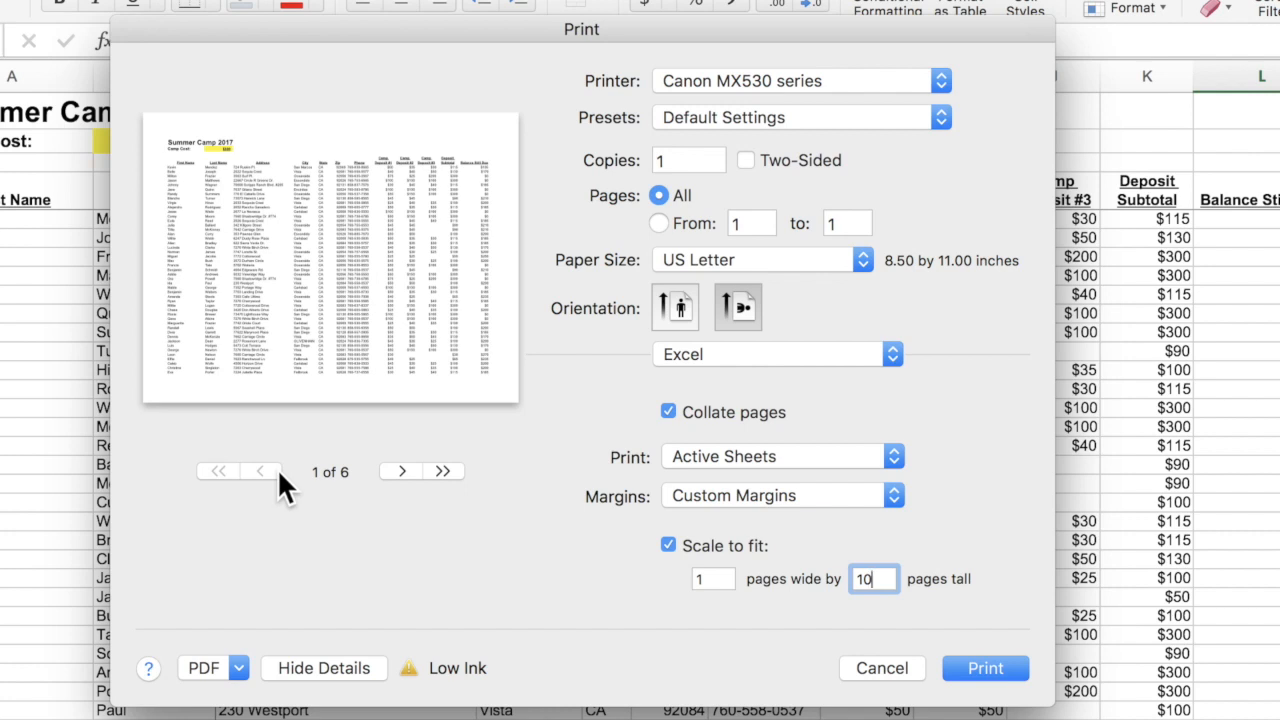
click(885, 670)
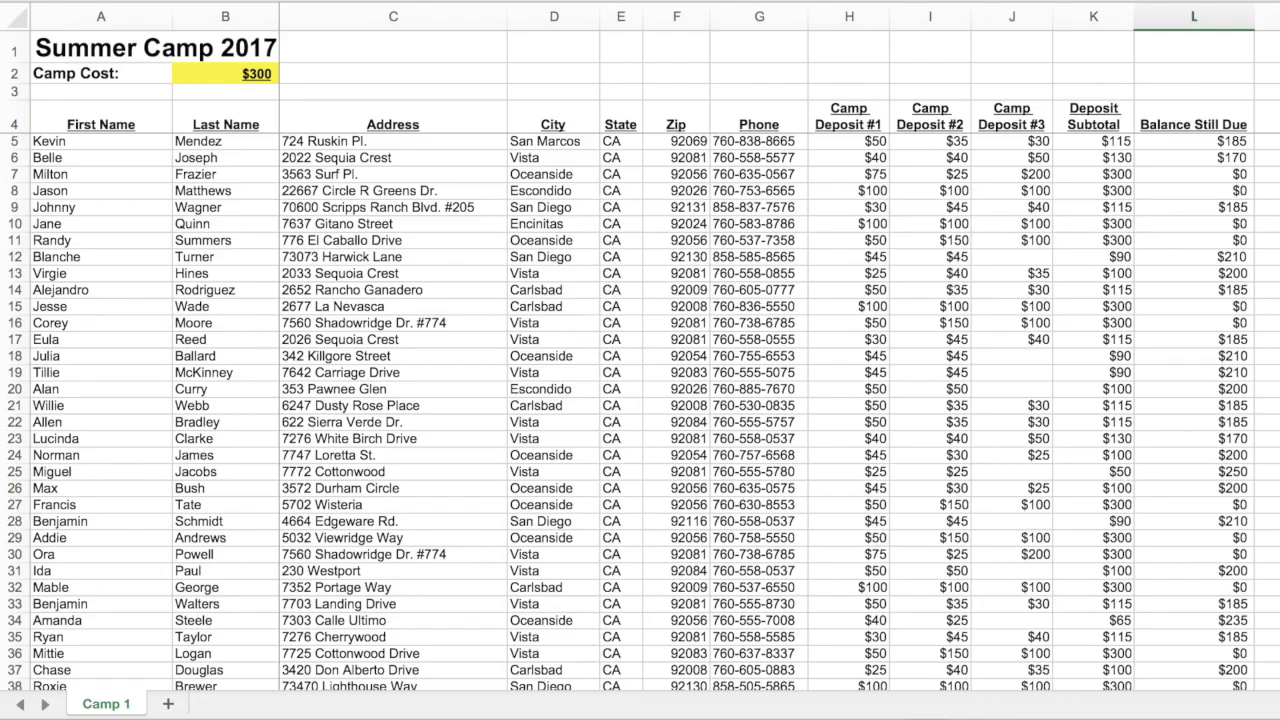
click(128, 0)
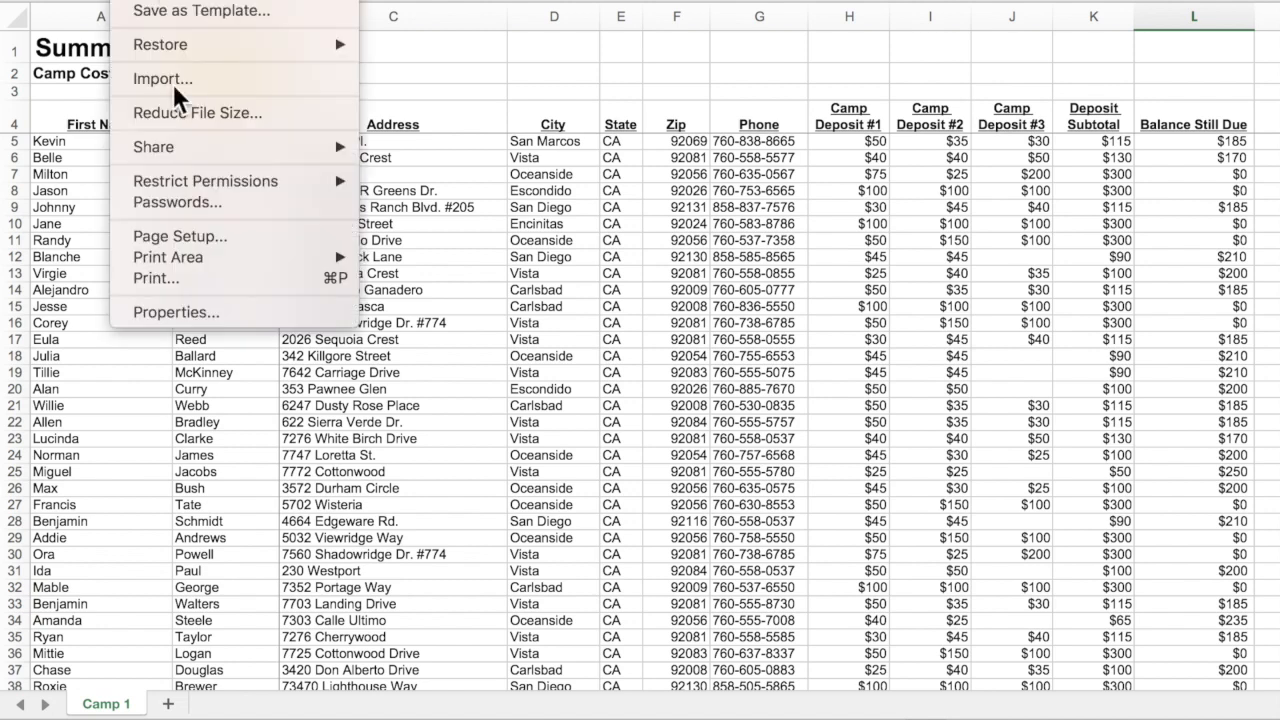
Open Page Setup and move from the Margins settings to the Header/Footer settings.
click(178, 236)
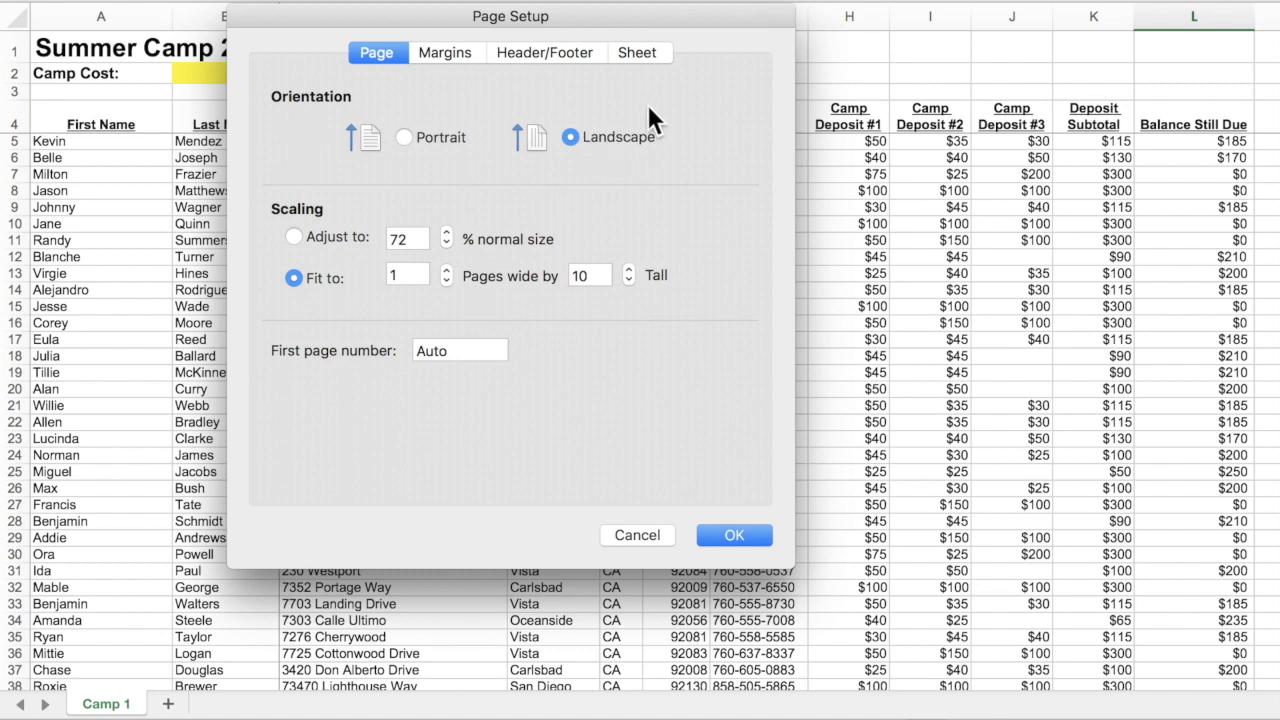
click(445, 53)
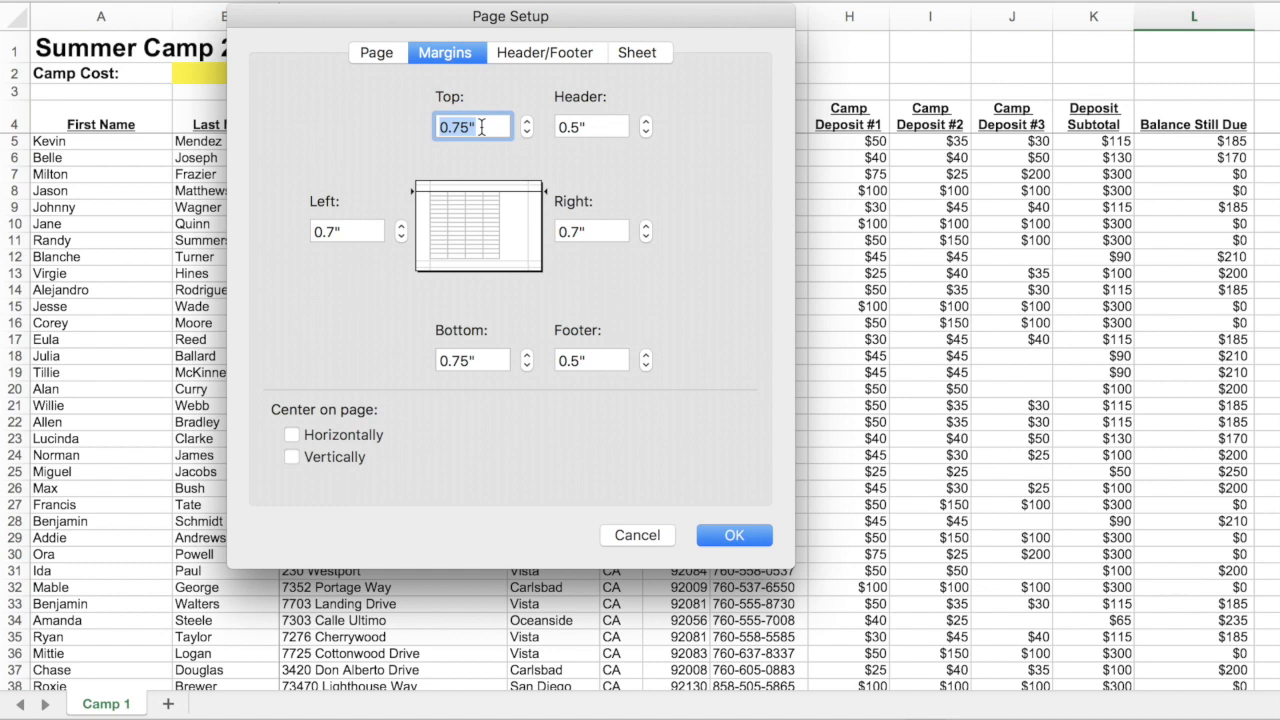
click(543, 52)
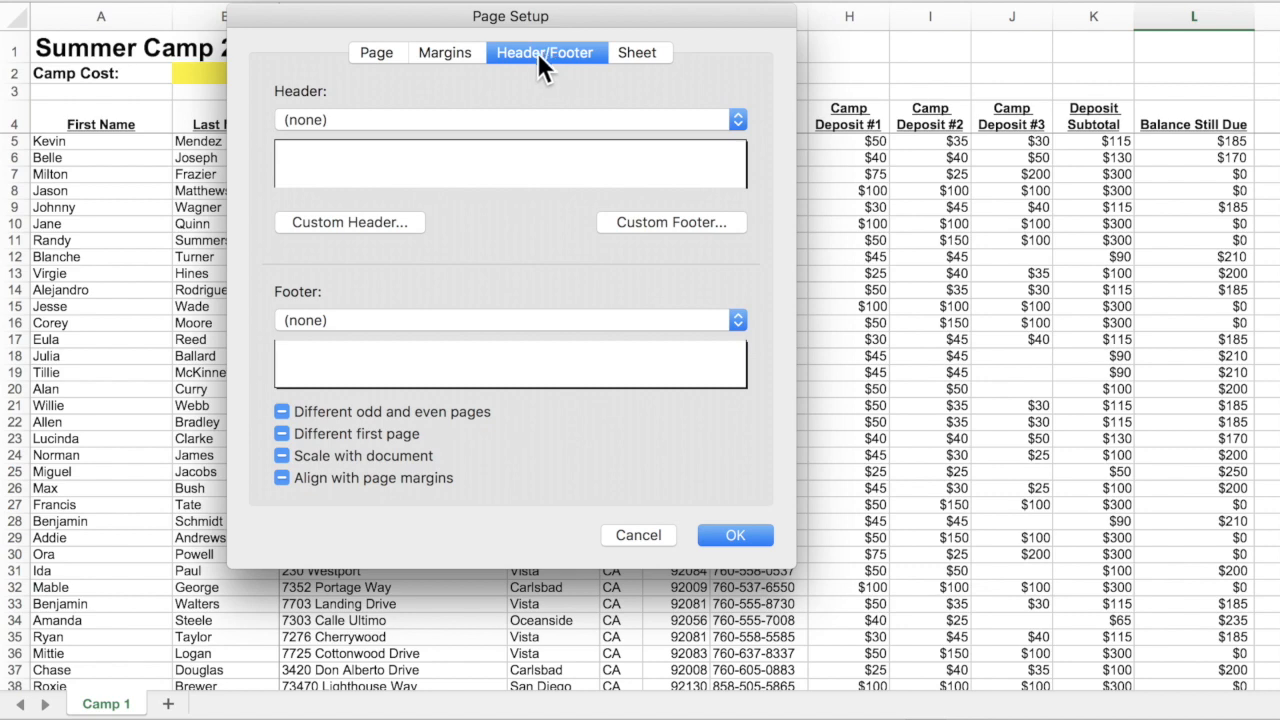
Set the page header to Camp List.xls and the footer to Page 1 of ?
click(737, 120)
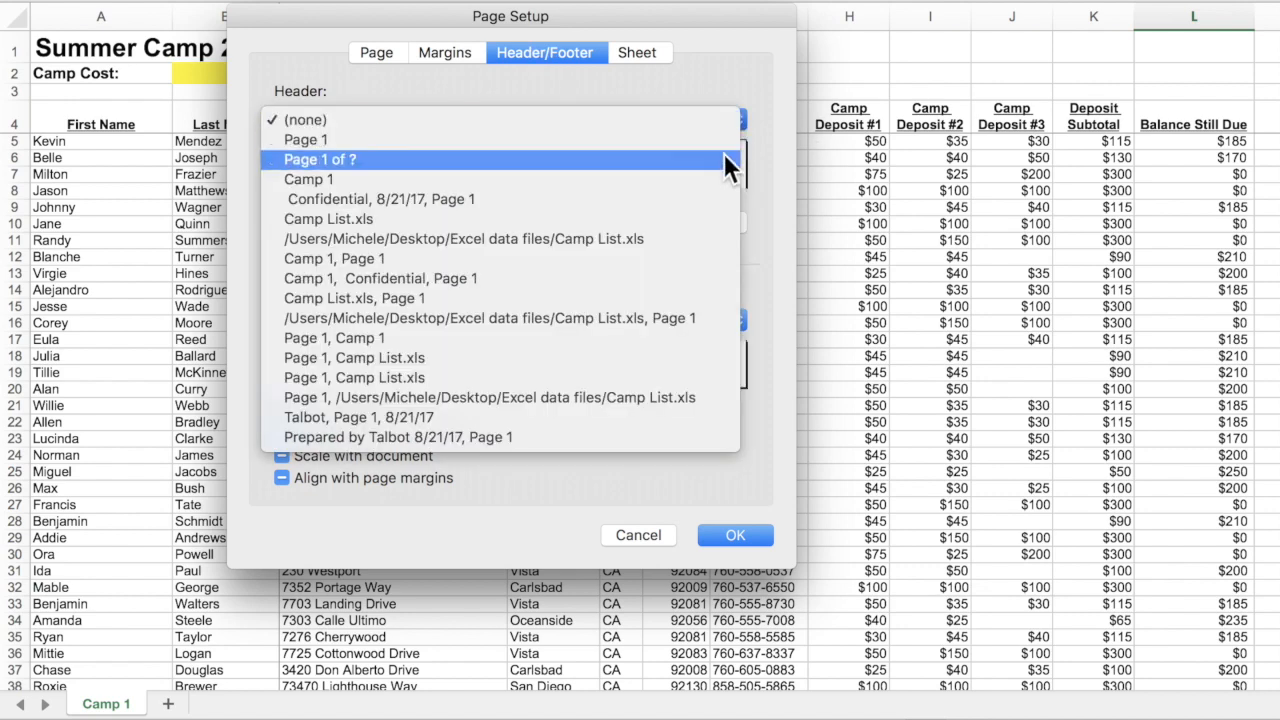
click(714, 212)
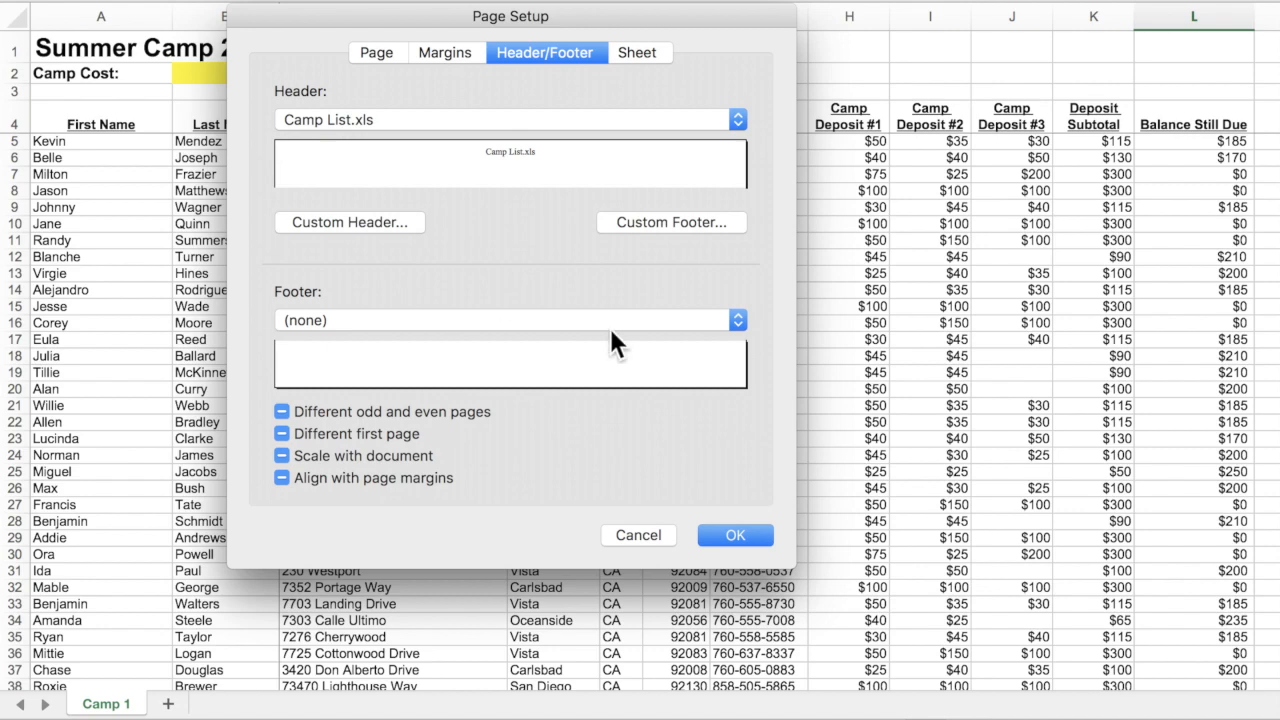
click(736, 319)
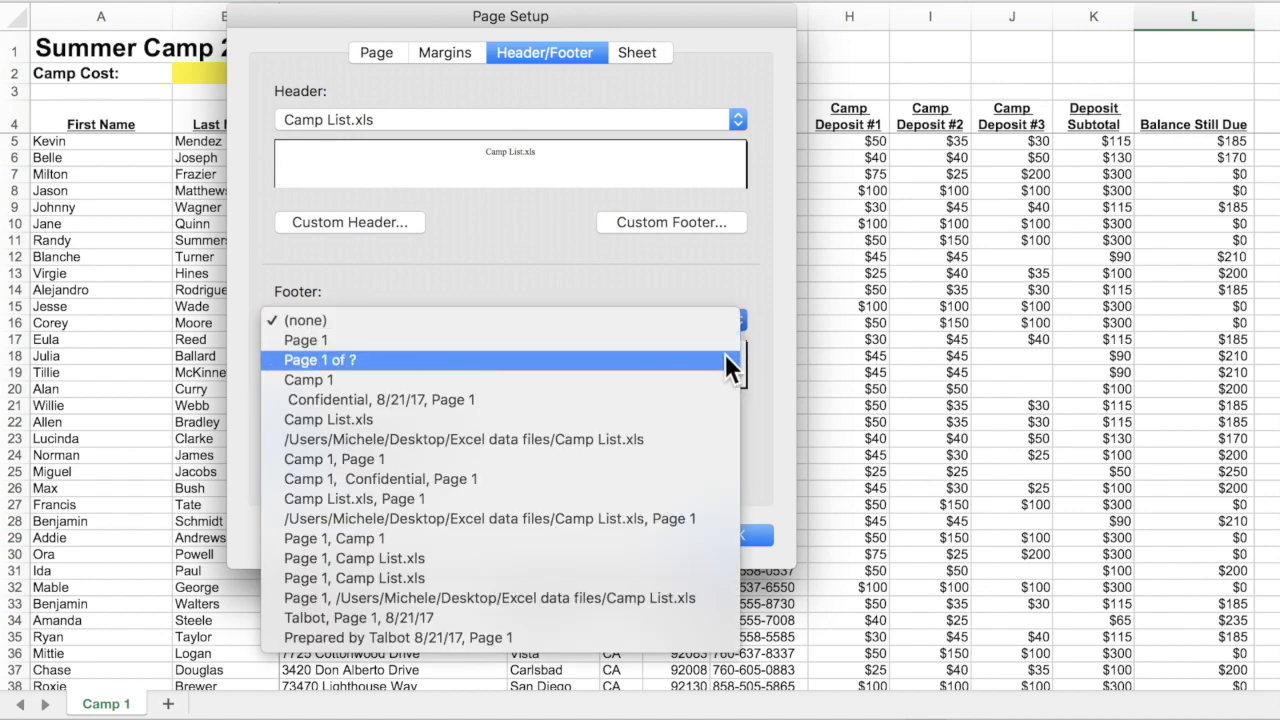
click(725, 358)
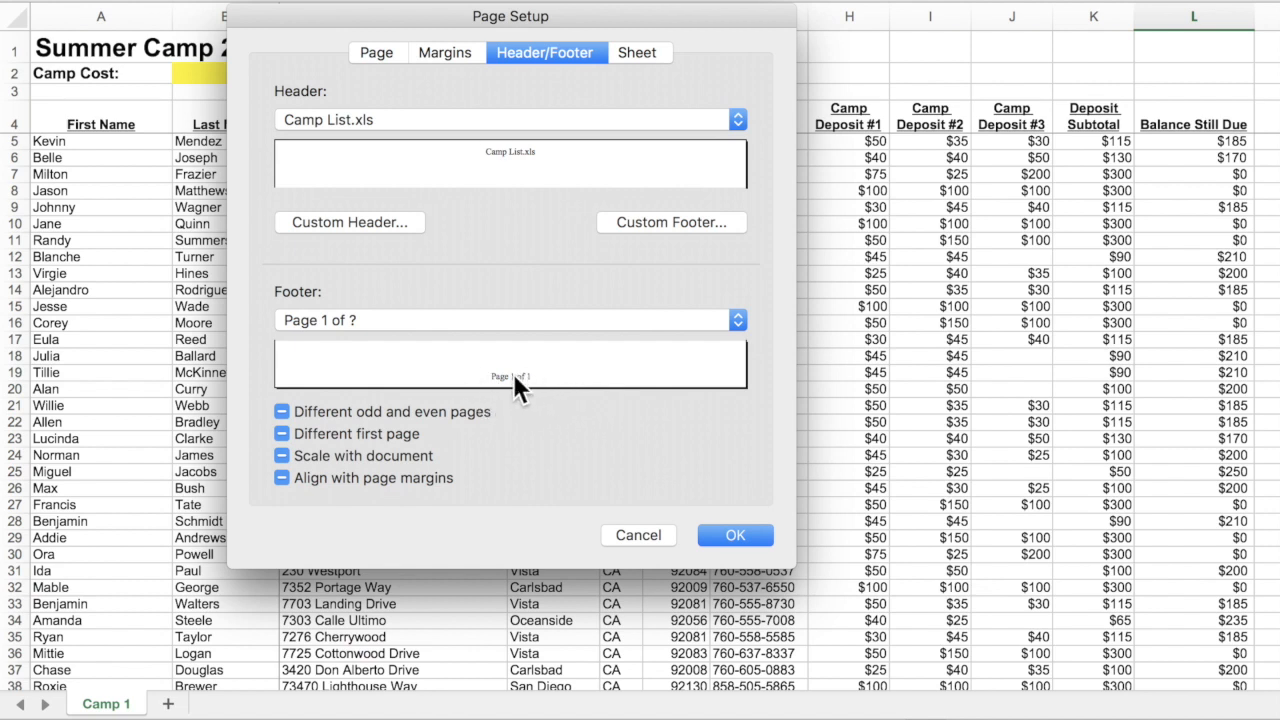
click(642, 52)
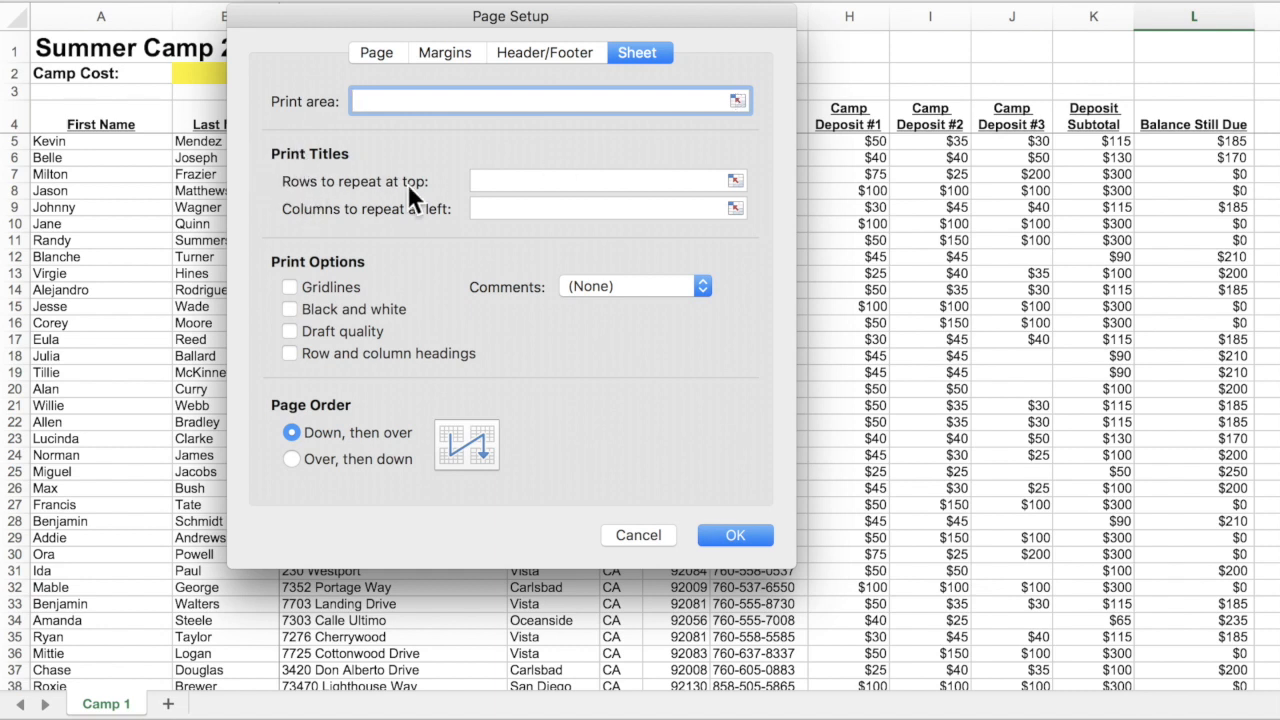
Set row 4 ($4:$4) as the title row repeating at the top of each page.
drag(433, 14, 768, 143)
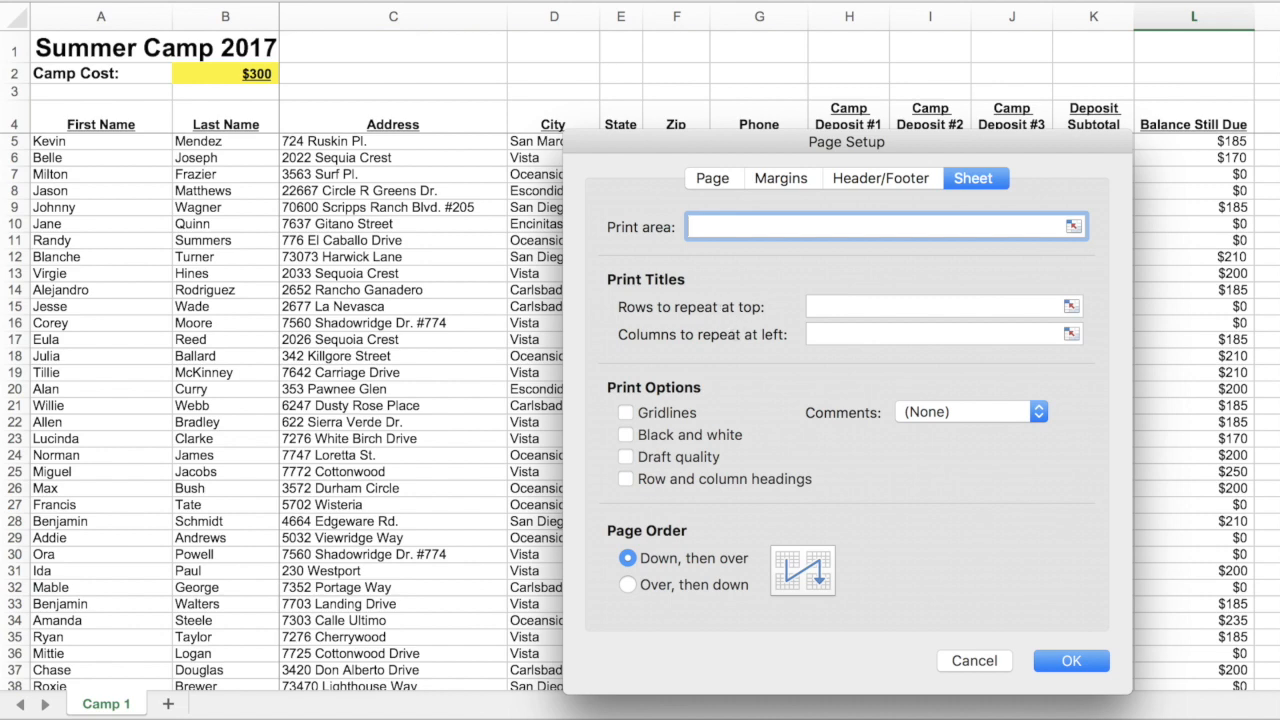
drag(750, 137, 544, 157)
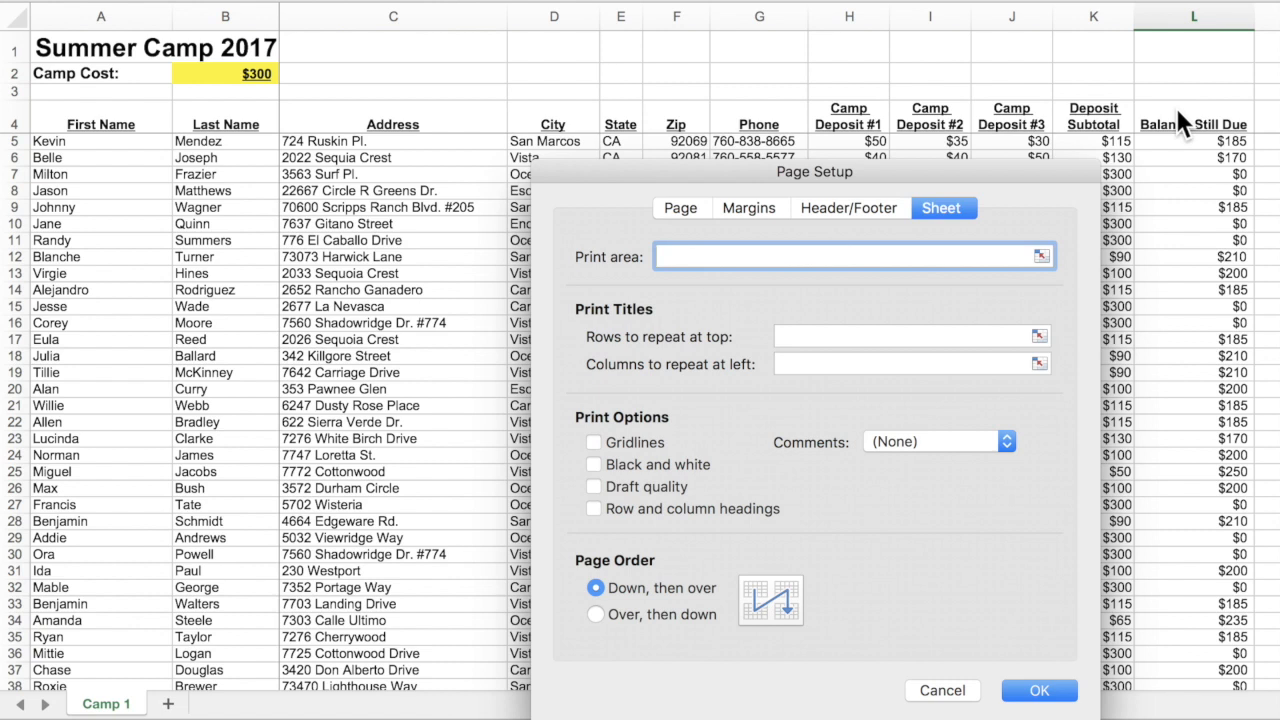
click(1040, 336)
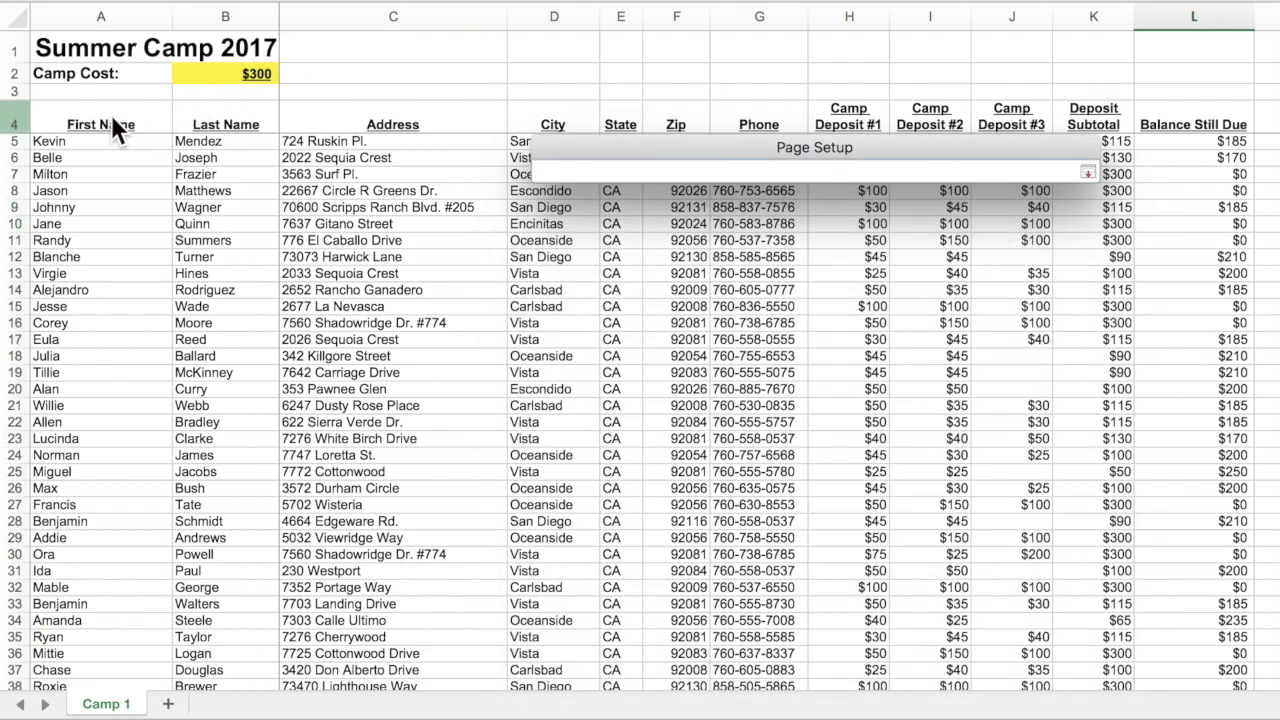
click(14, 124)
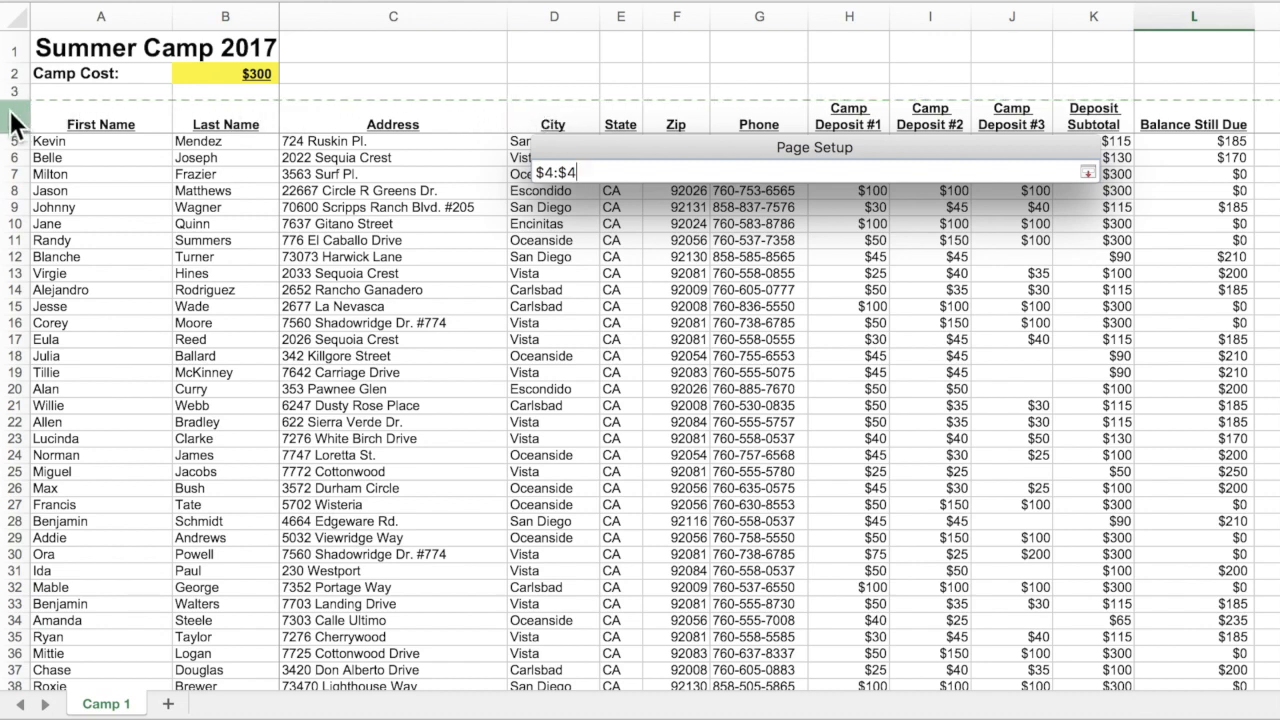
click(1088, 173)
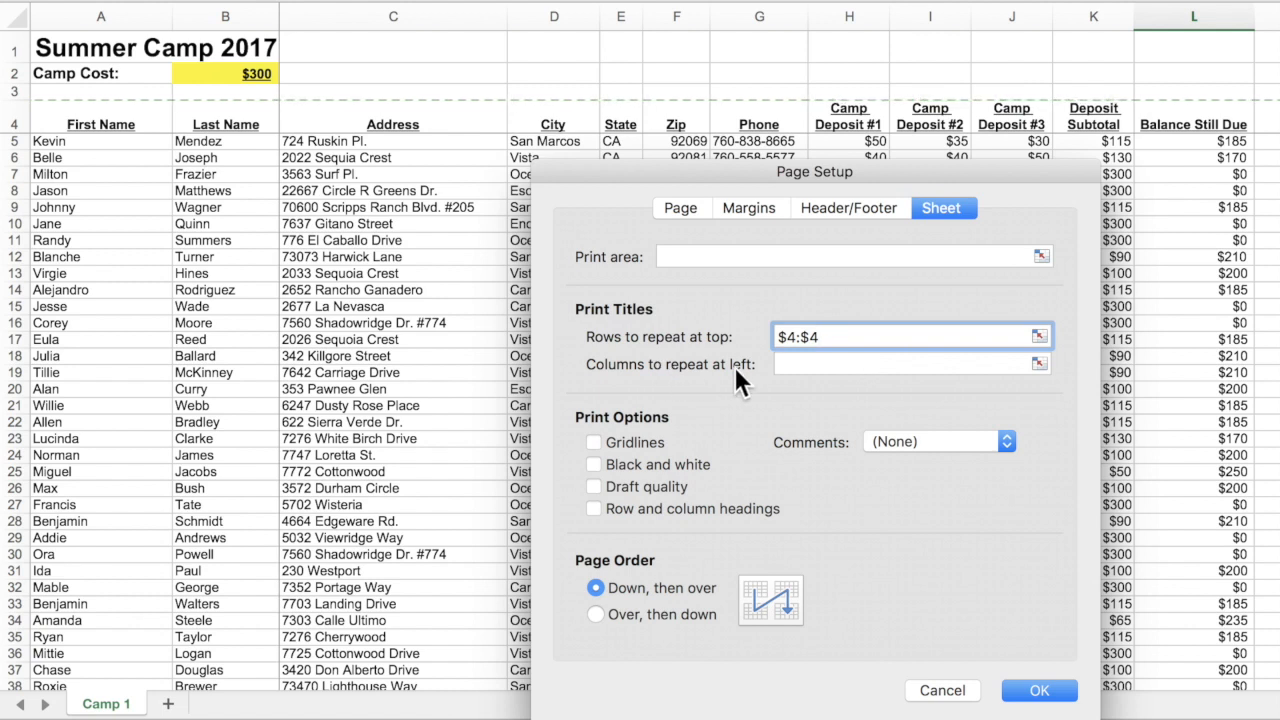
click(1039, 364)
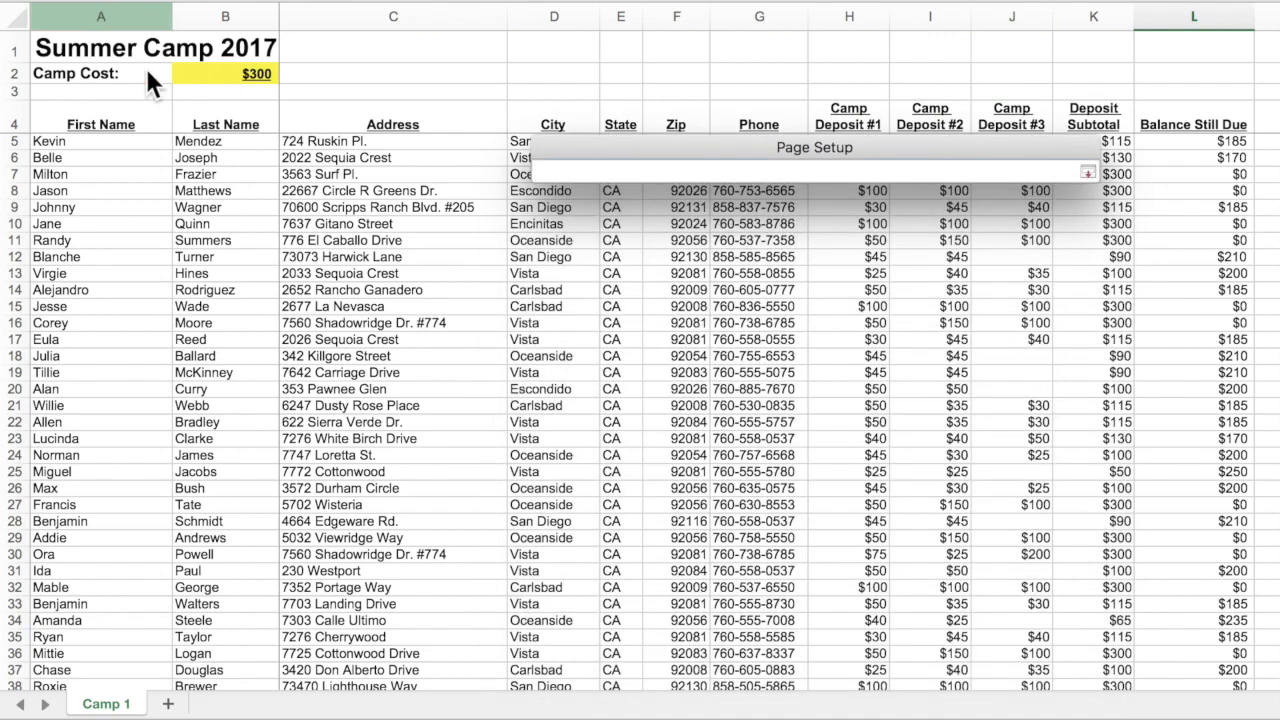
Set columns $A:$B to repeat at left and confirm Page Setup with OK.
drag(98, 12, 265, 22)
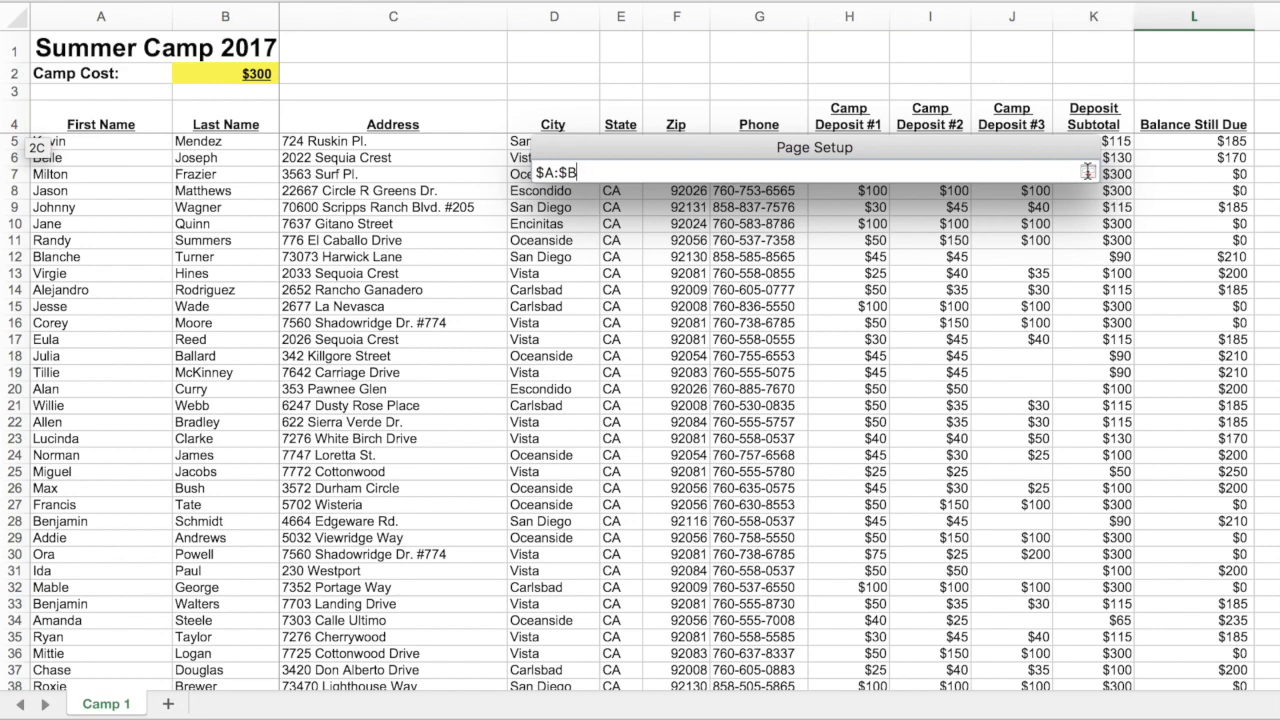
click(1087, 172)
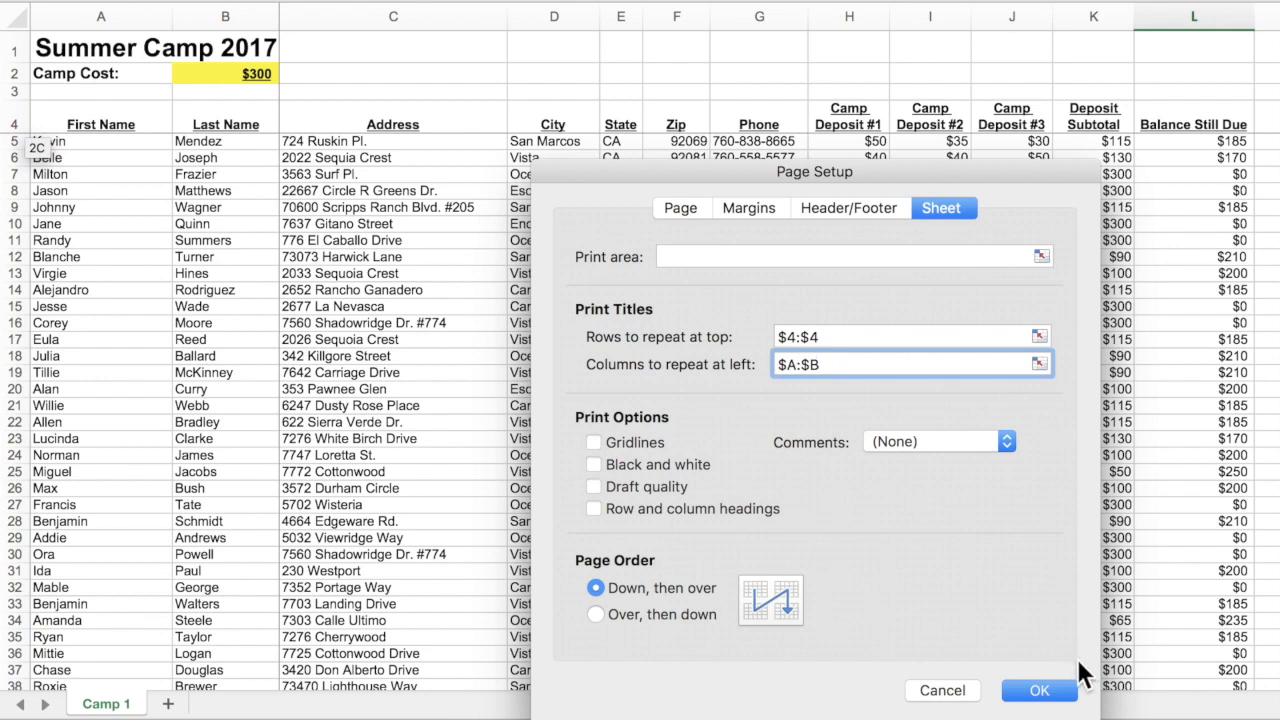
click(1066, 692)
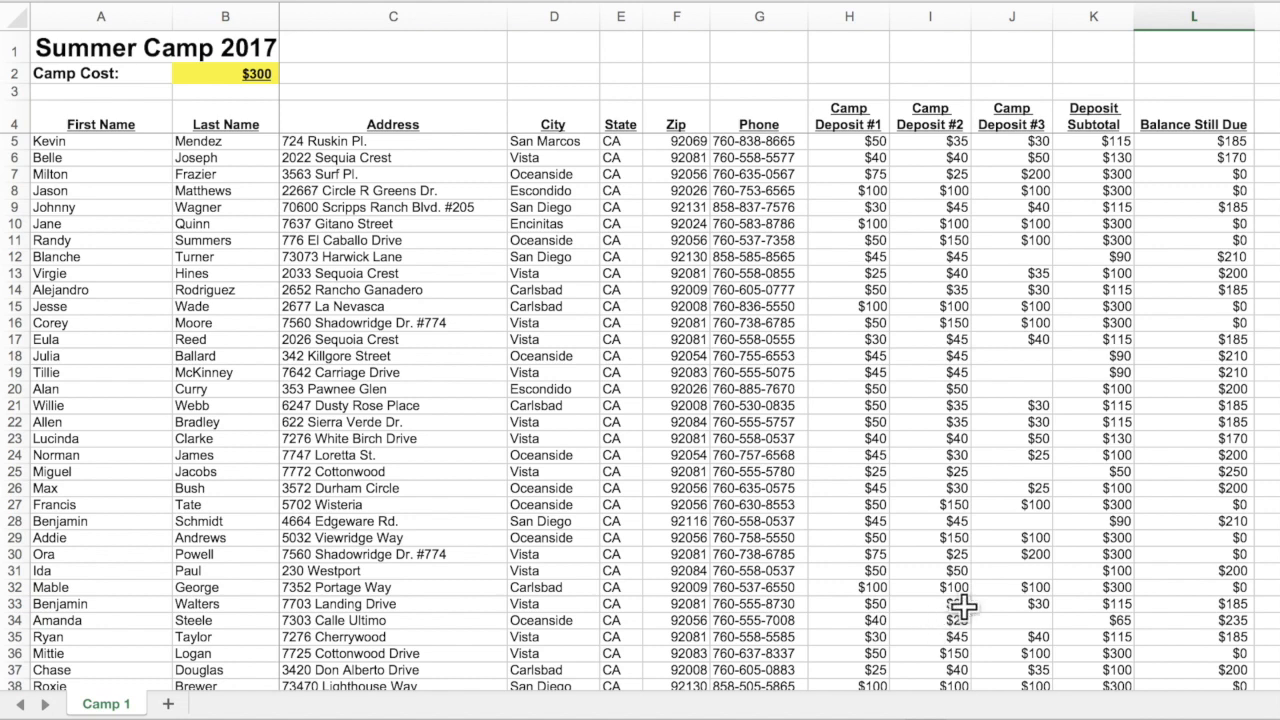
Page through the five-page print preview to page 4, then open the printout as a PDF in Preview.
click(130, 1)
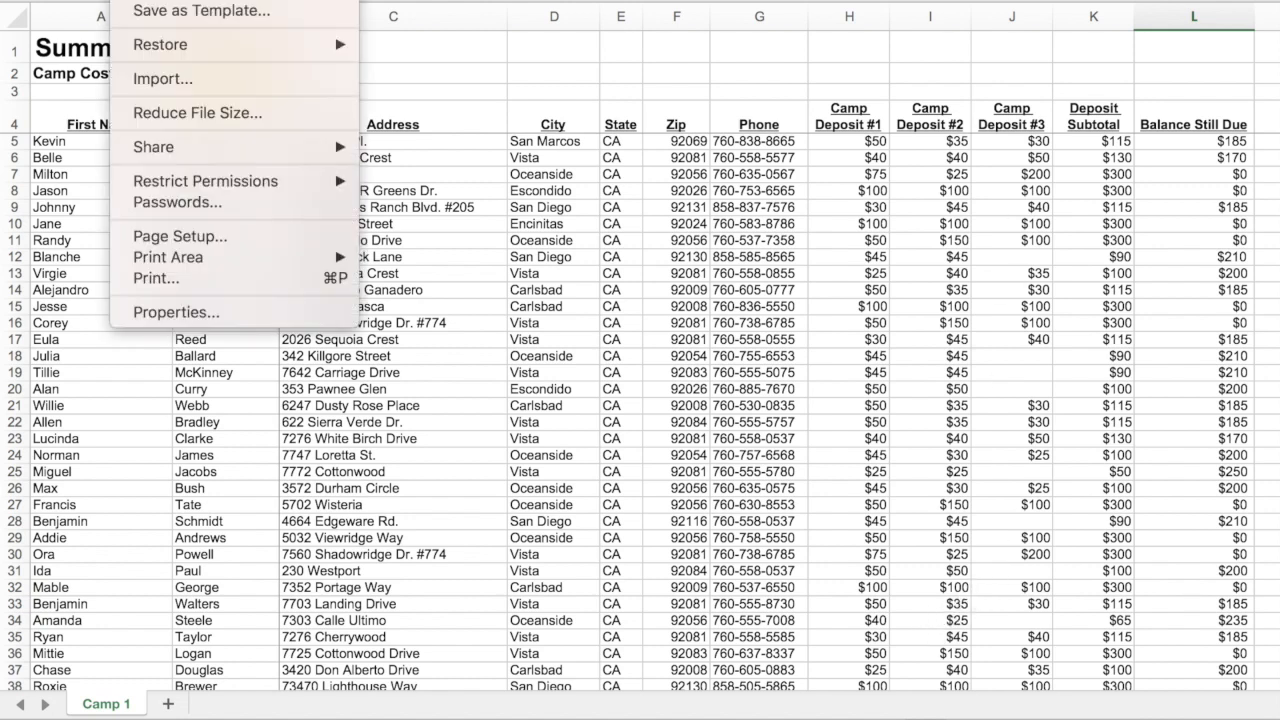
click(150, 280)
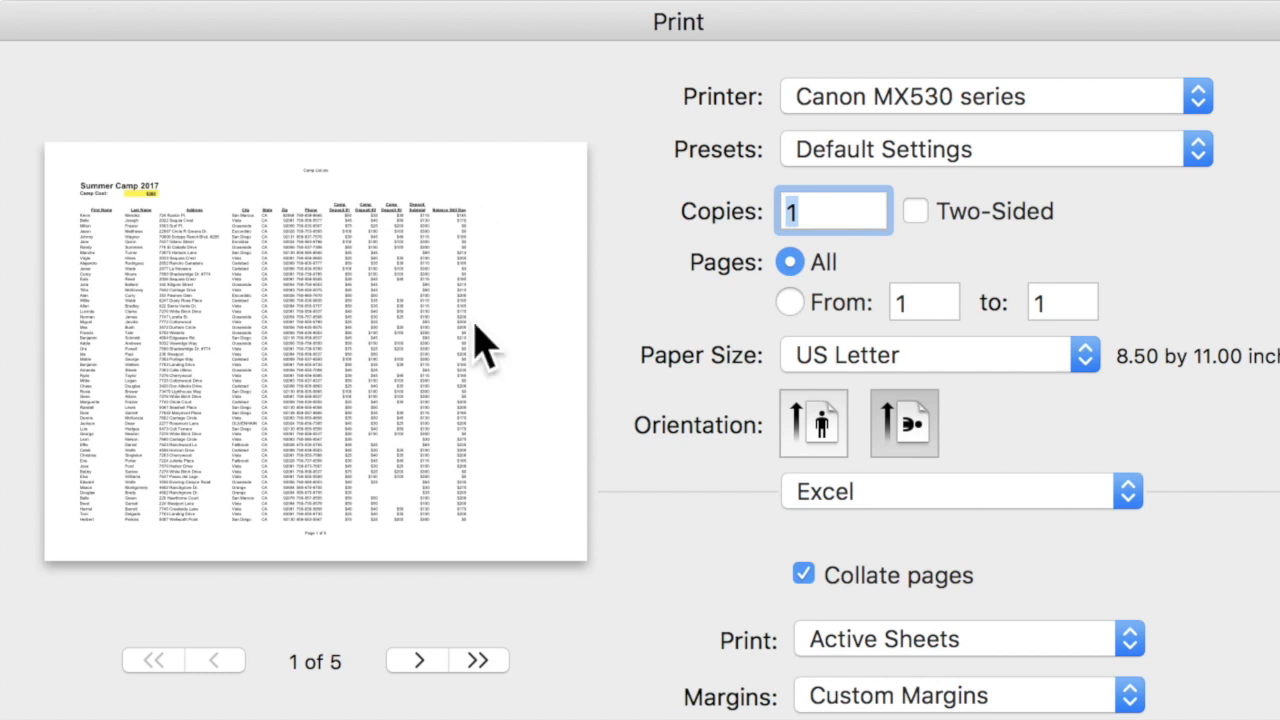
click(419, 661)
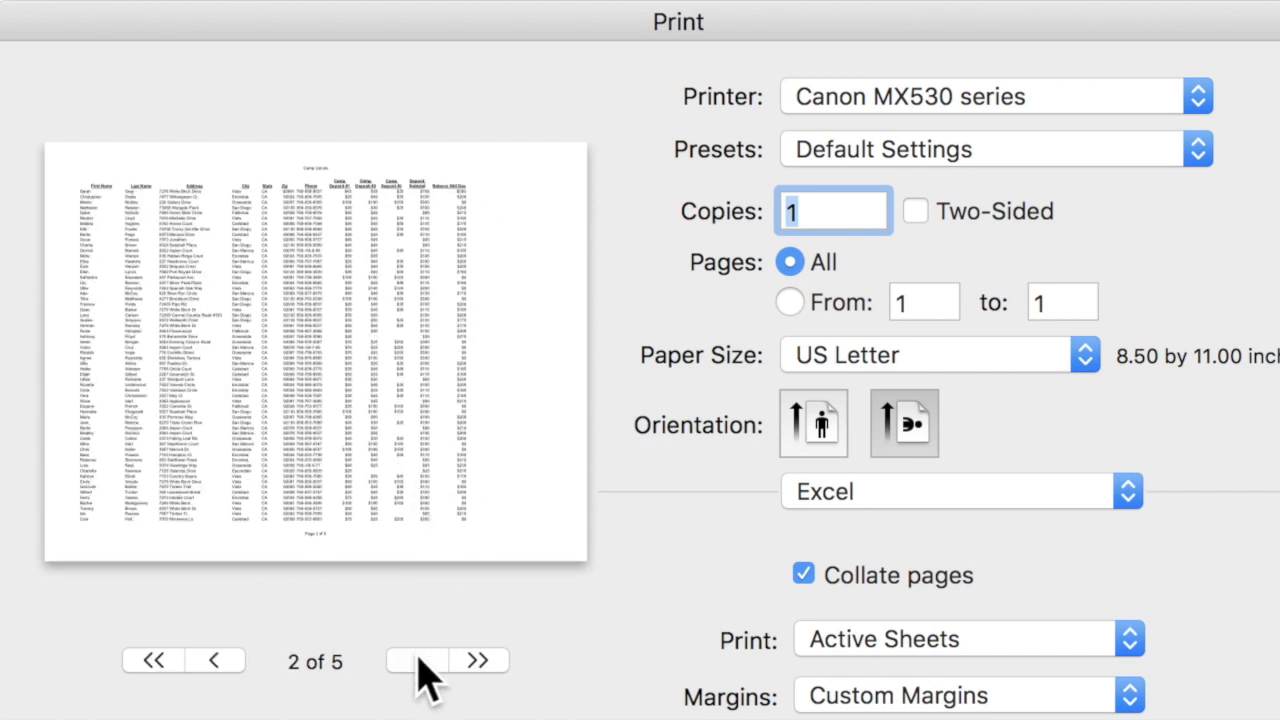
click(419, 661)
click(419, 661)
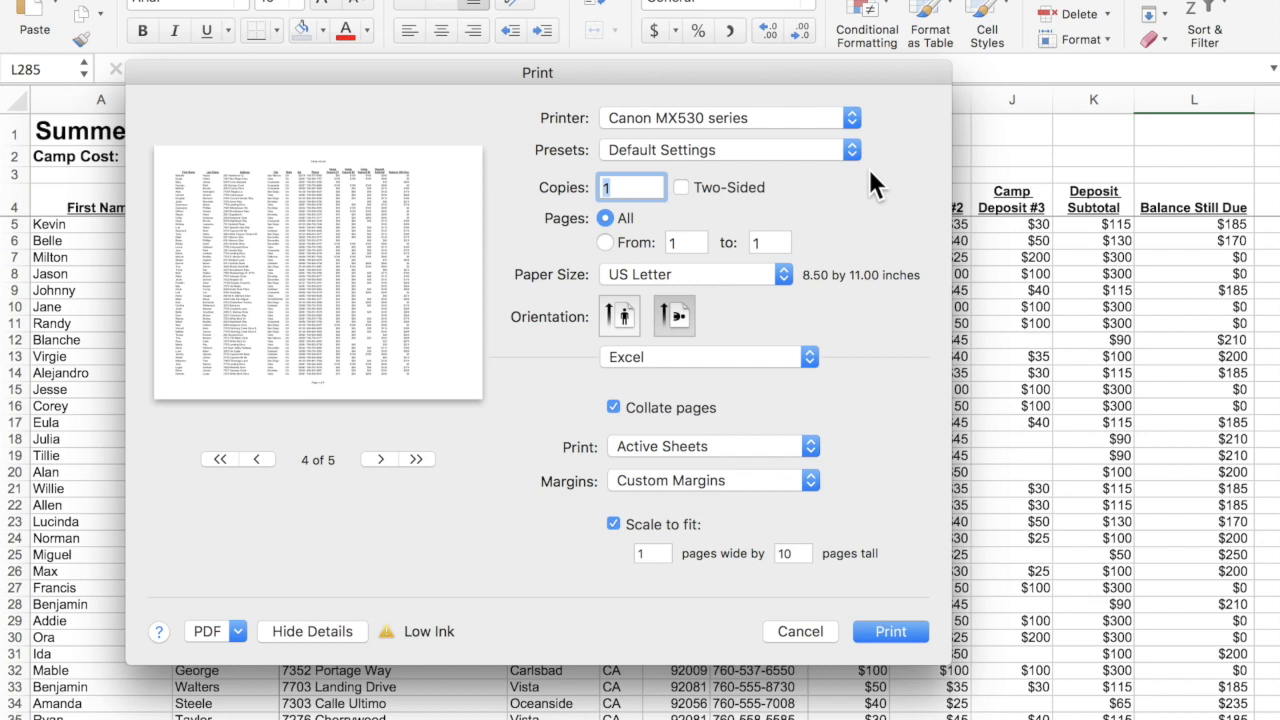
click(237, 631)
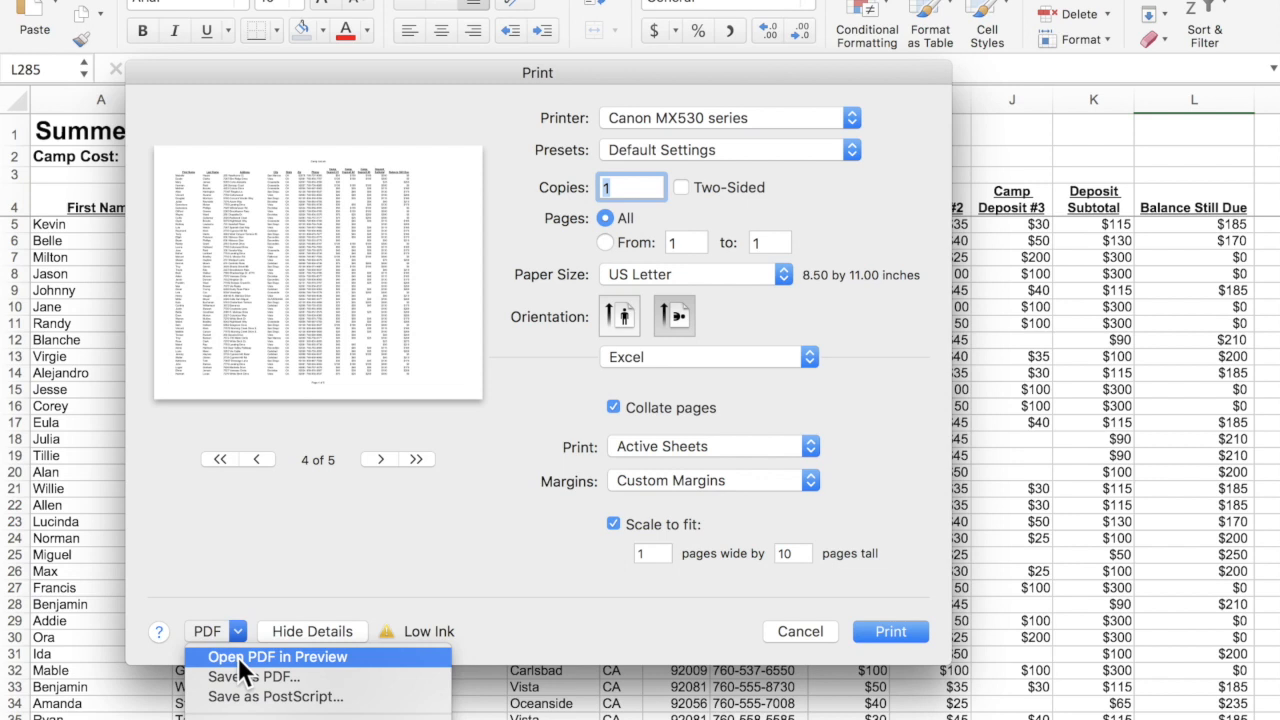
click(238, 657)
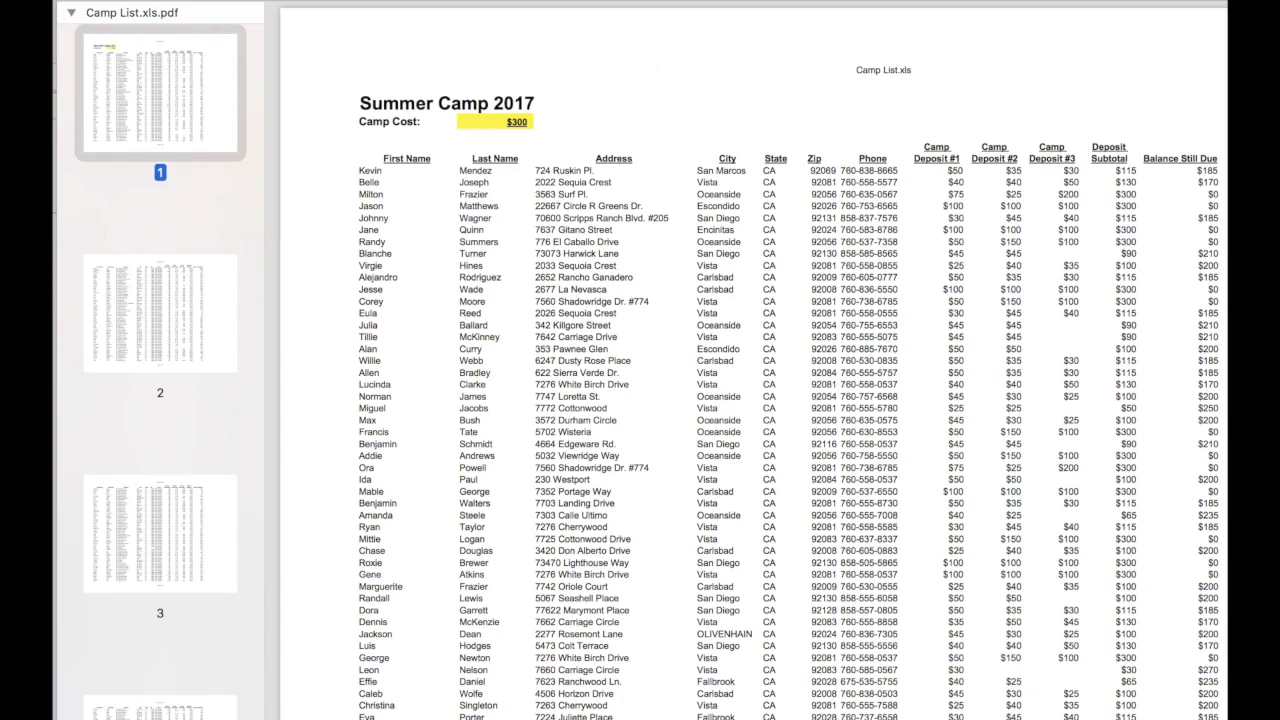
Look over pages 2 and 3 of Camp List.xls.pdf, then close Preview and return to Excel.
scroll(752, 364, down, 4)
scroll(752, 364, up, 3)
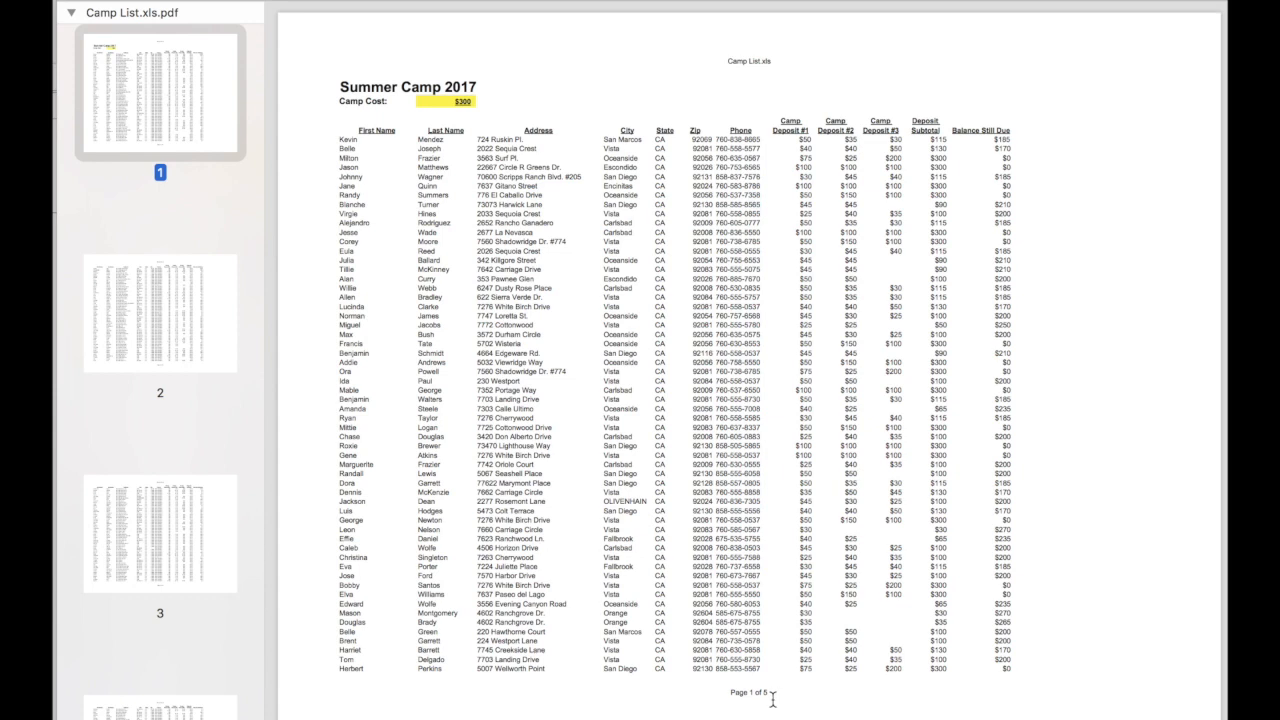
click(183, 327)
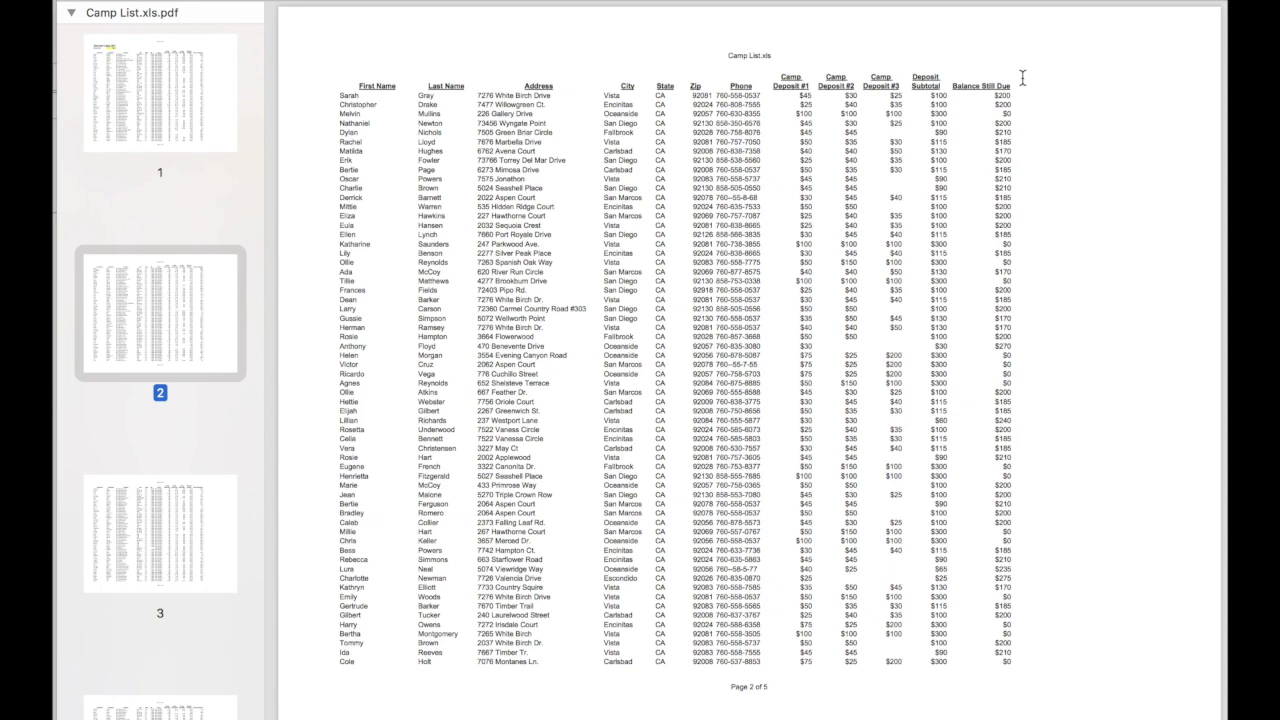
click(197, 548)
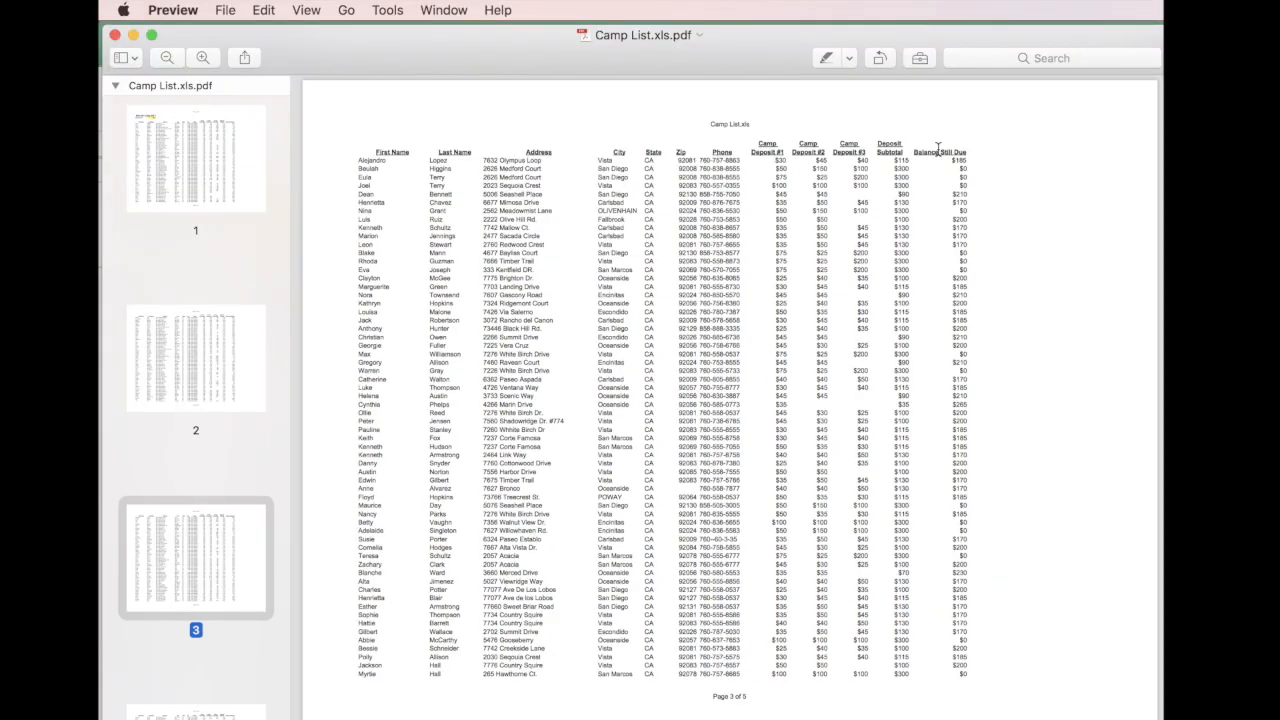
click(114, 35)
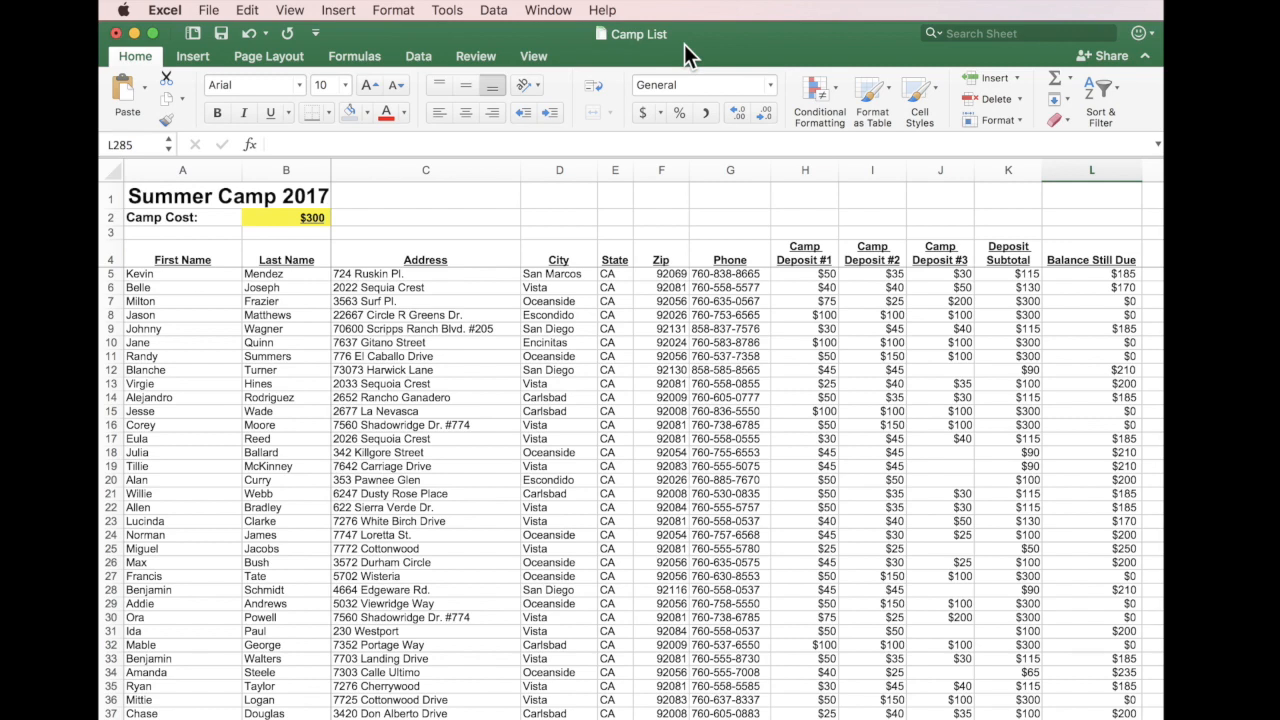
click(205, 12)
mouse_move(240, 371)
click(277, 390)
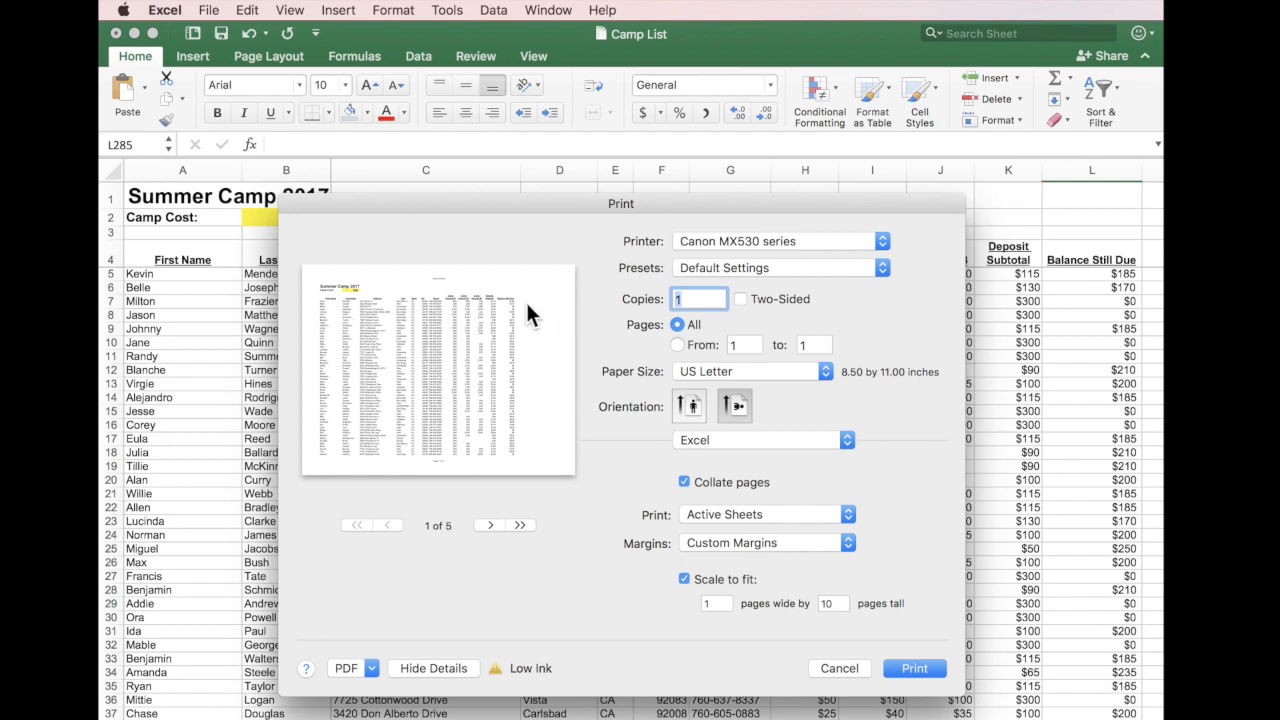
click(687, 403)
click(736, 405)
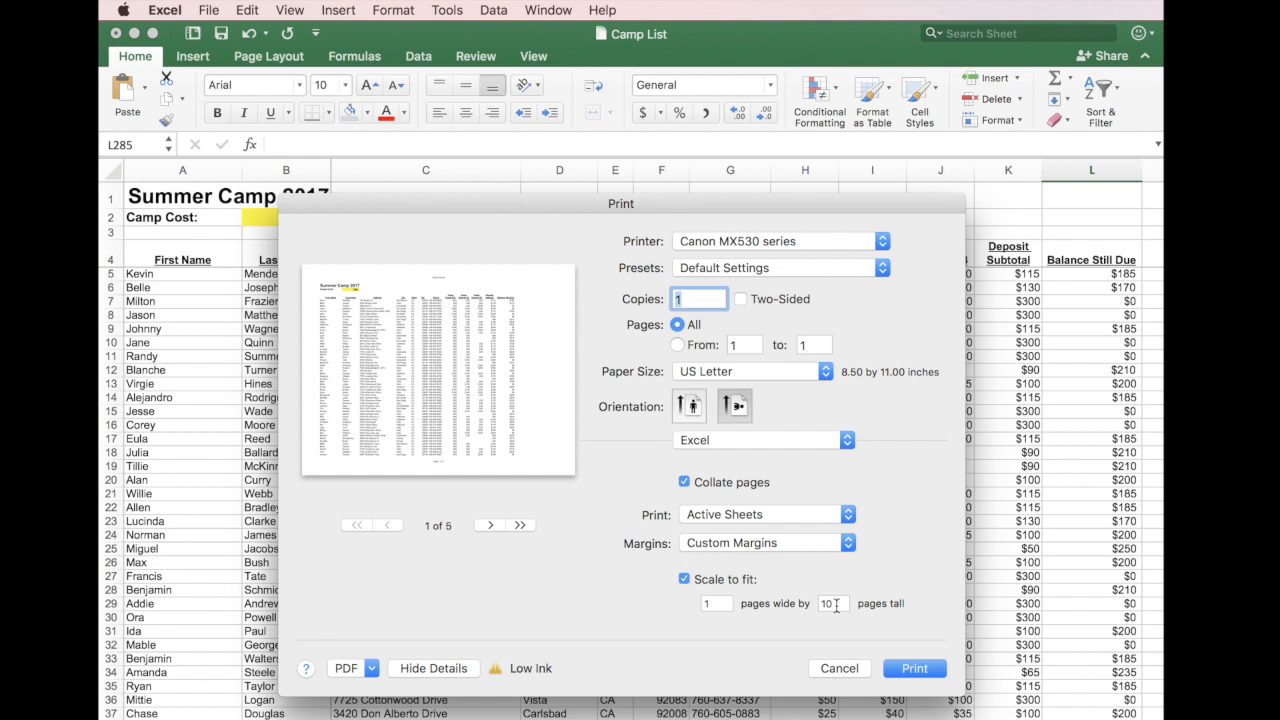
click(848, 675)
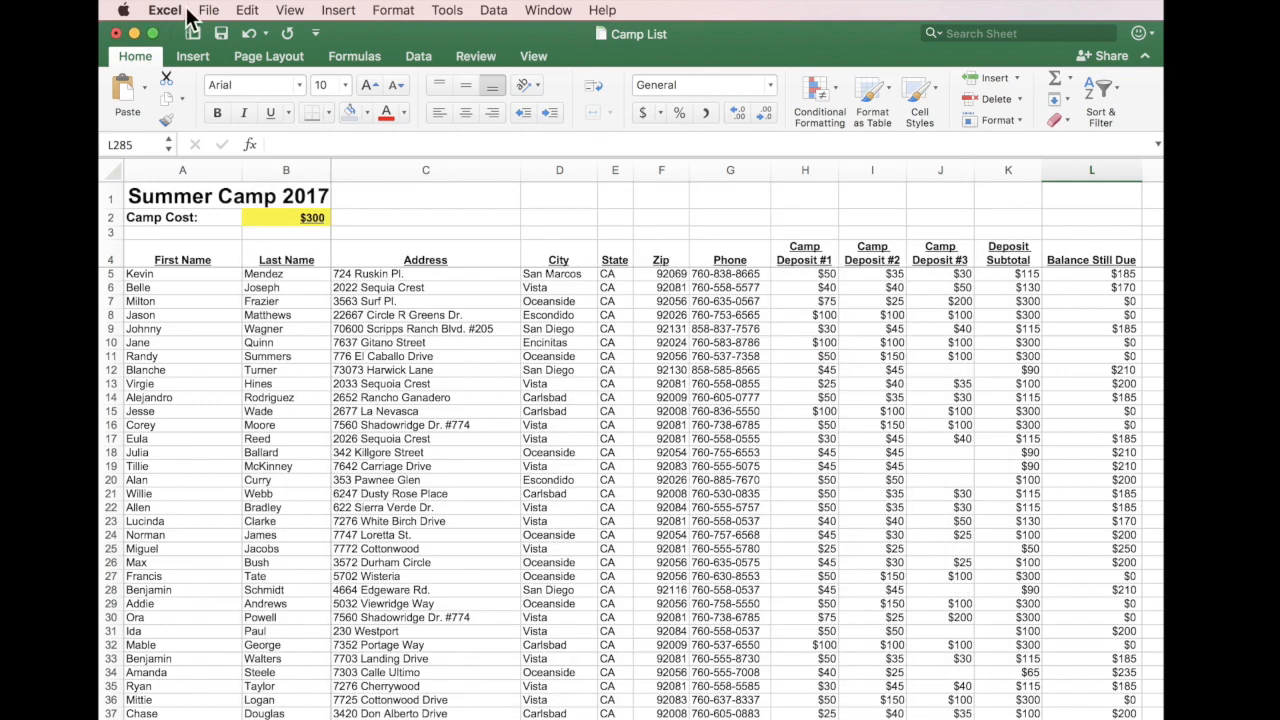
In Page Setup, set Rows to repeat at top to $1:$4 by selecting rows 1–4 on the sheet.
click(208, 10)
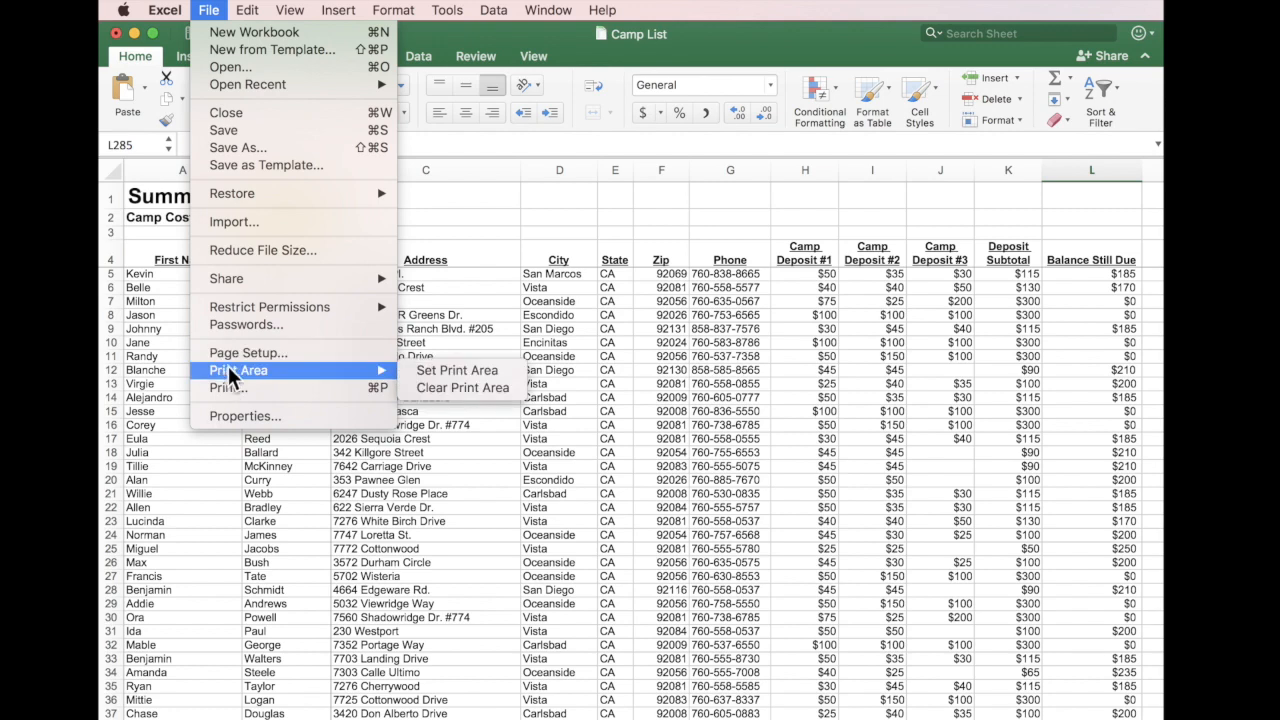
click(229, 353)
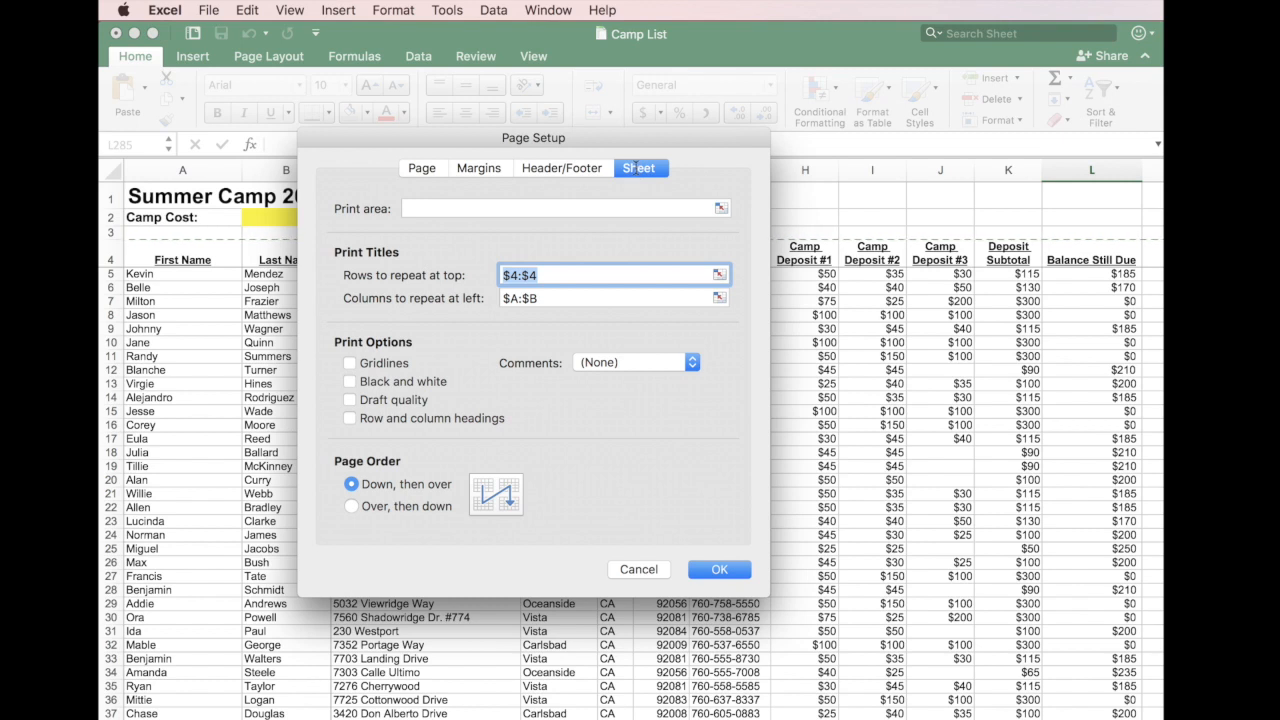
click(720, 278)
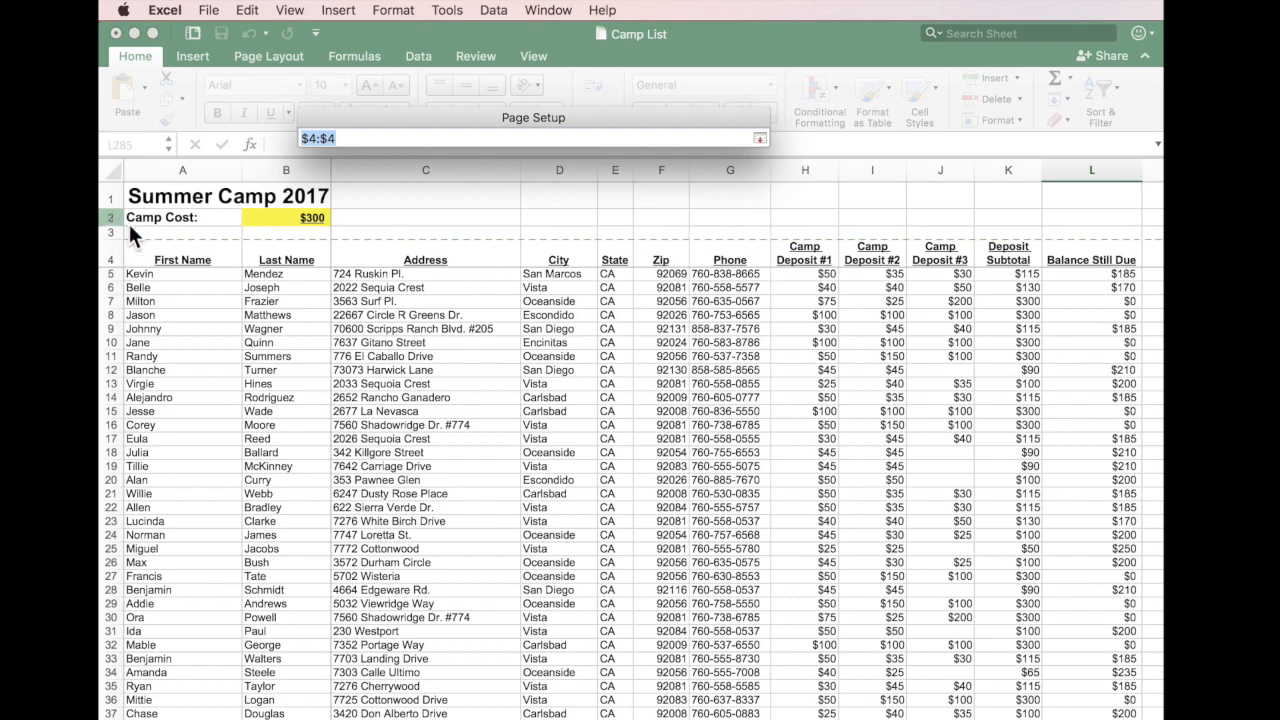
drag(110, 195, 110, 255)
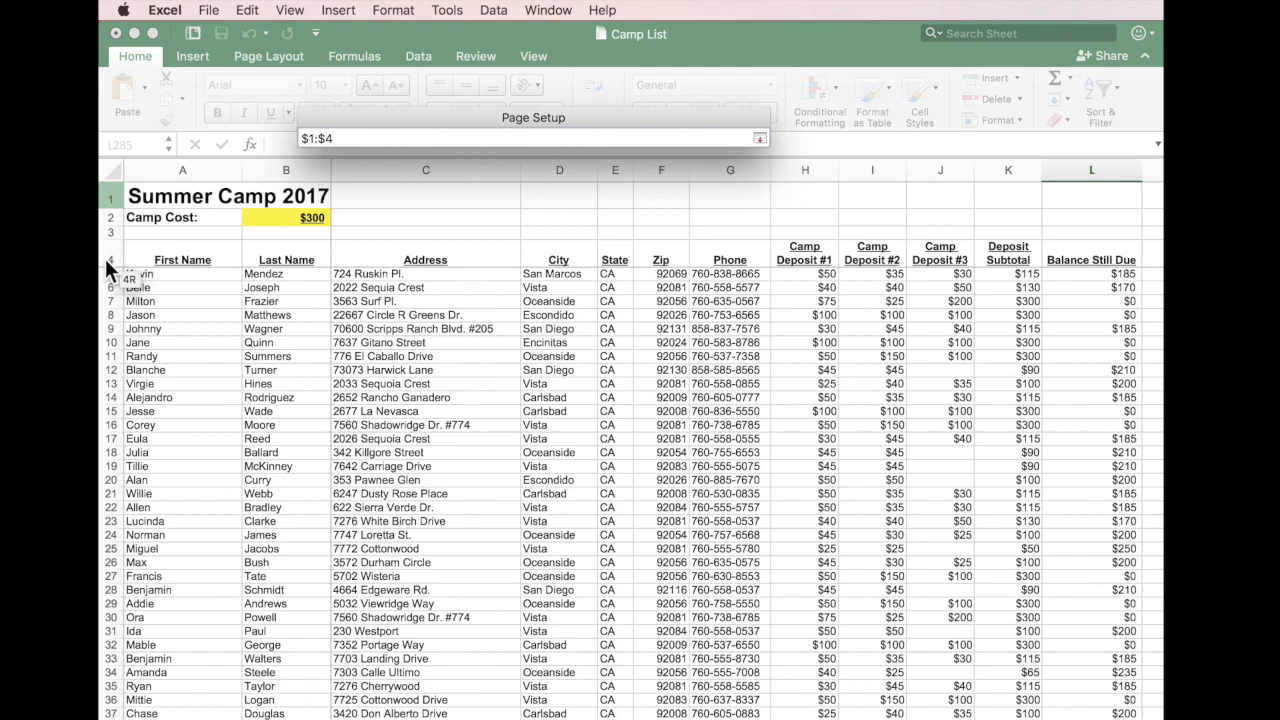
click(761, 139)
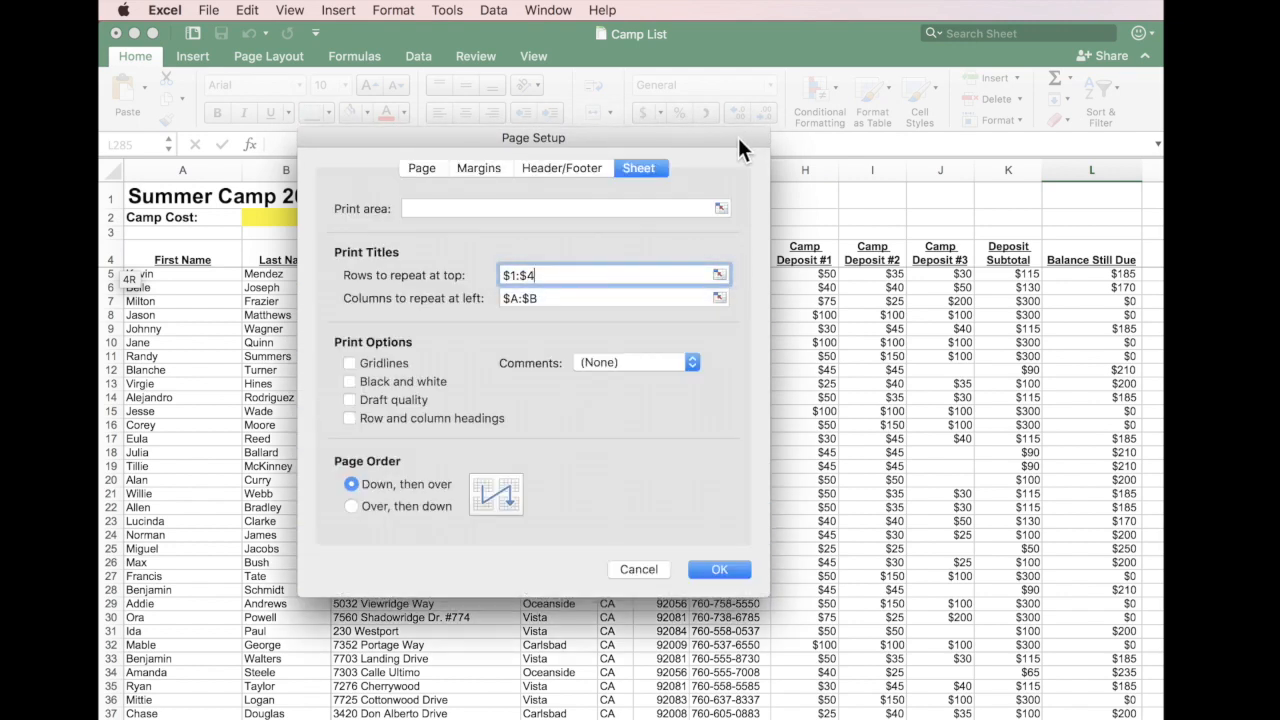
click(733, 570)
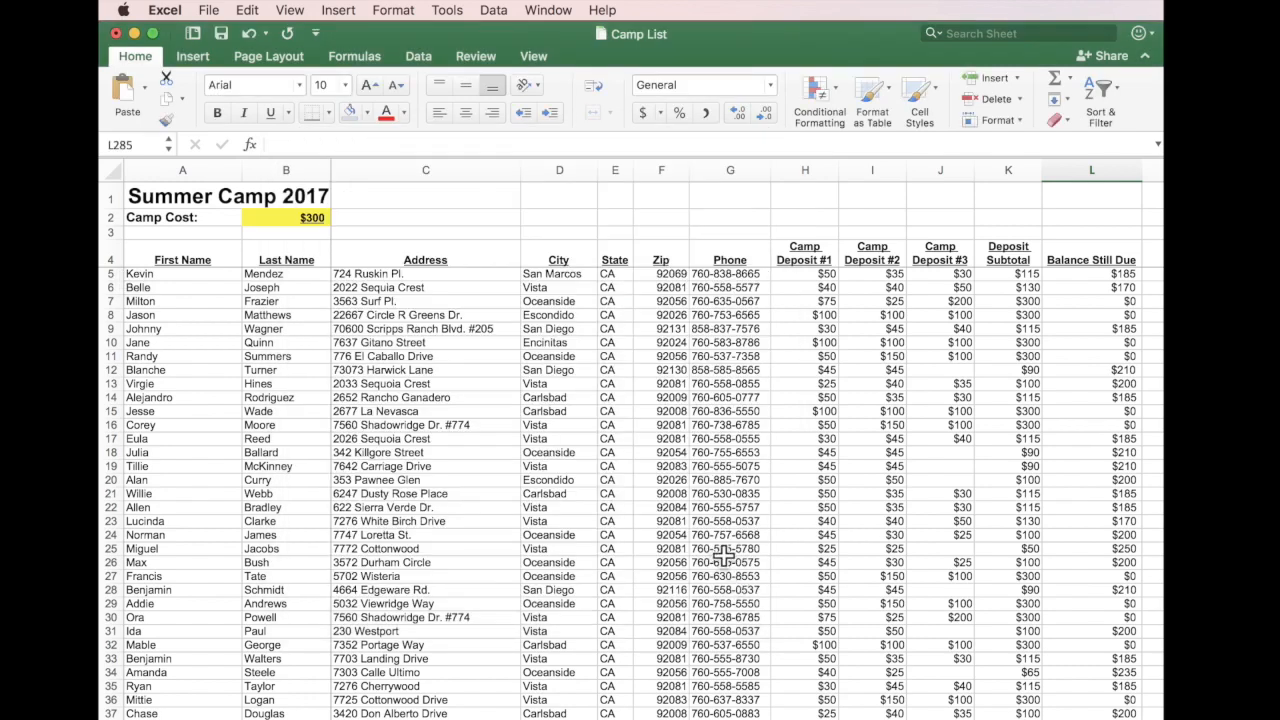
click(207, 10)
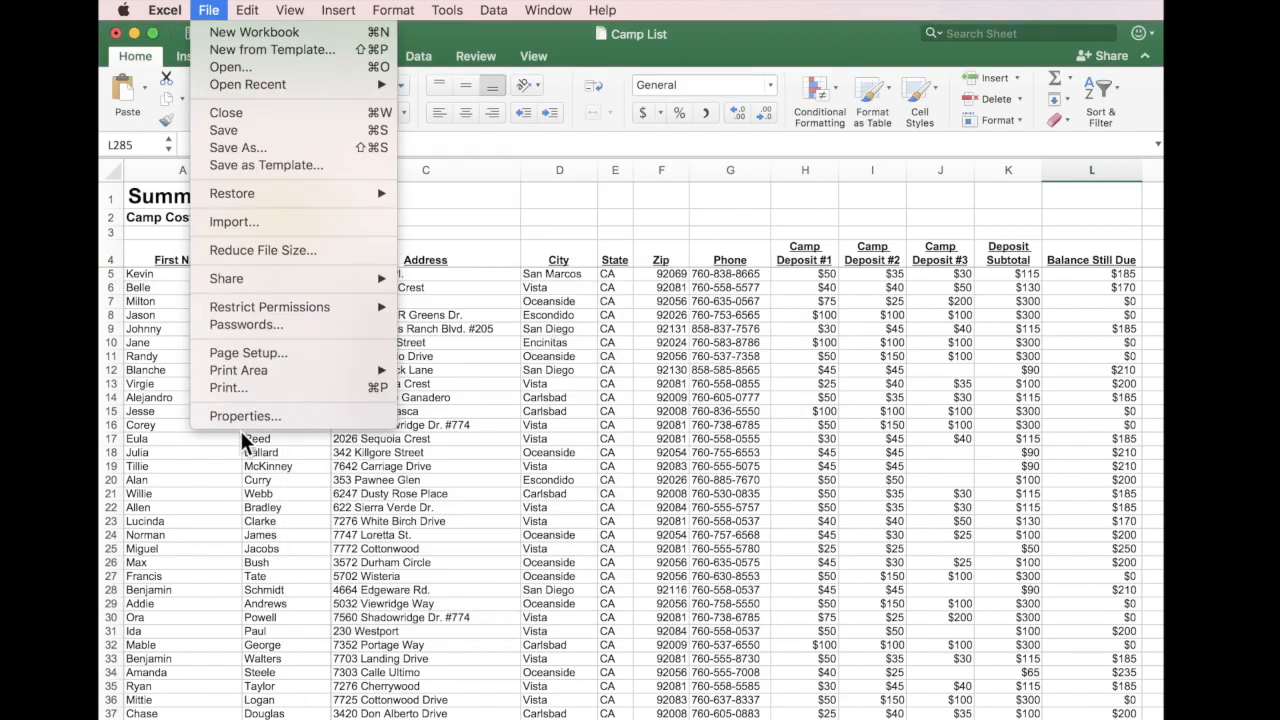
Preview pages 2 and 3 of the updated printout, then open it as a PDF in Preview.
click(246, 388)
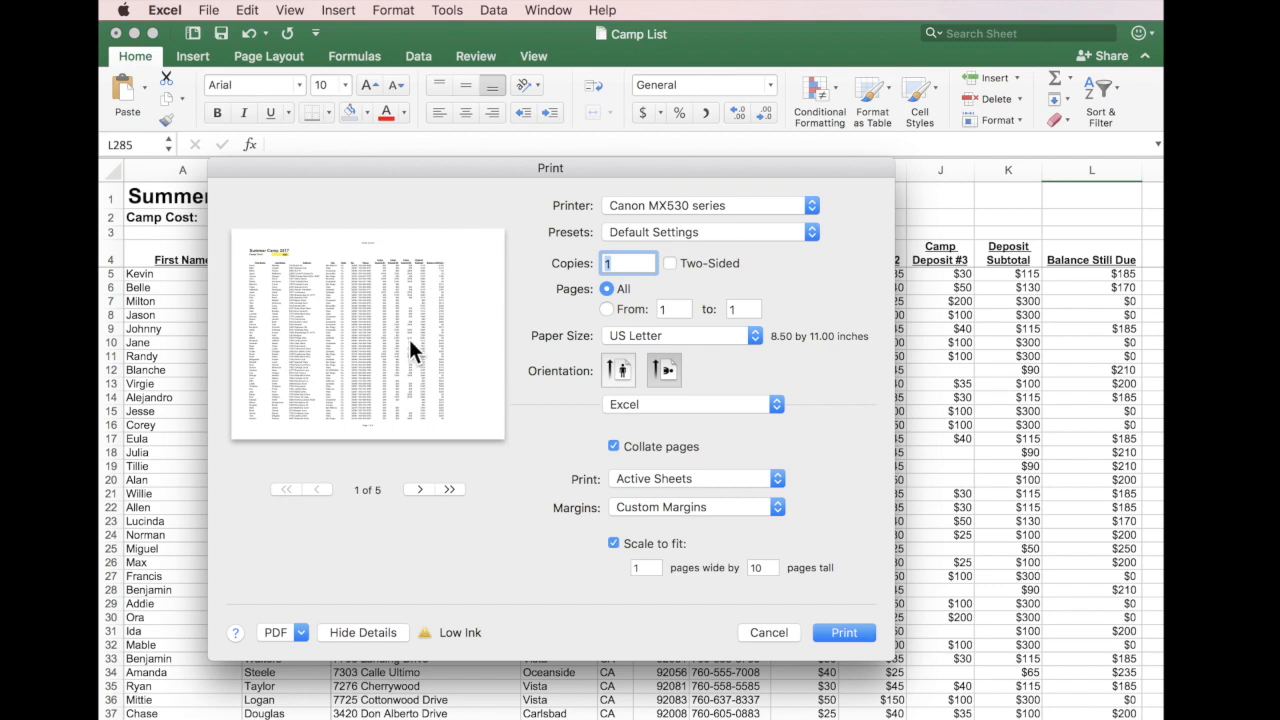
click(418, 489)
click(416, 488)
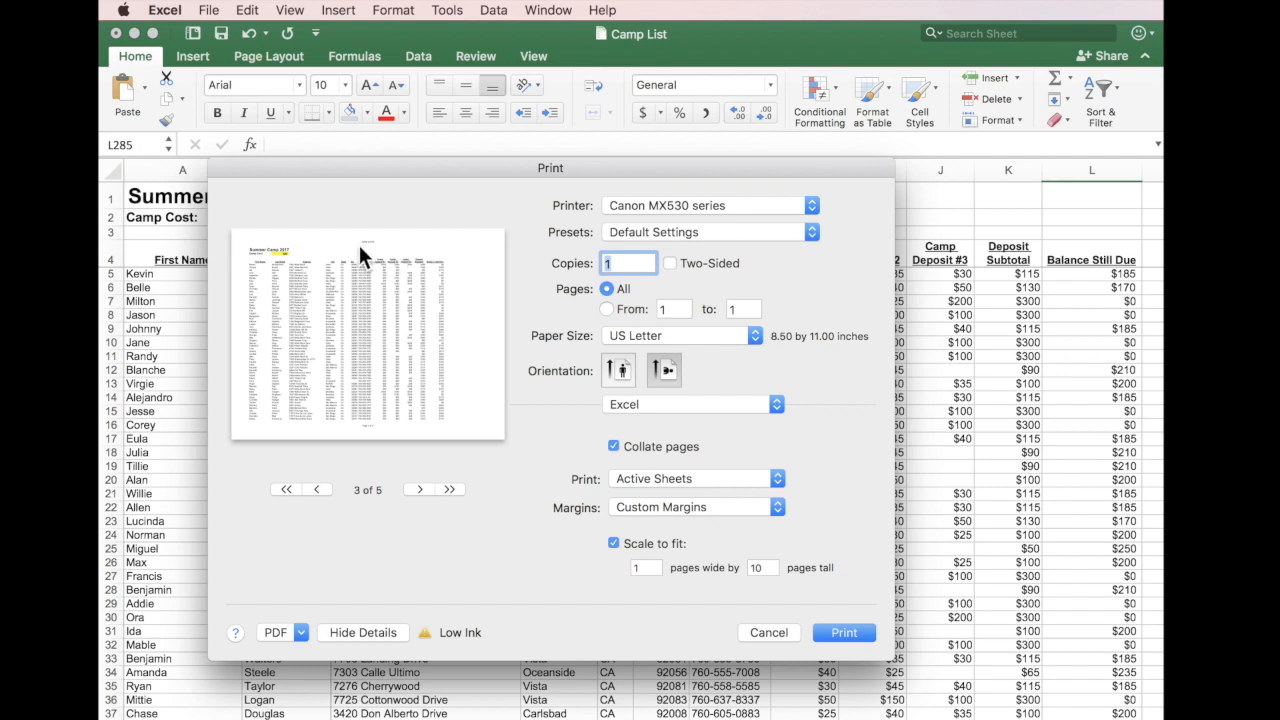
click(300, 631)
click(300, 652)
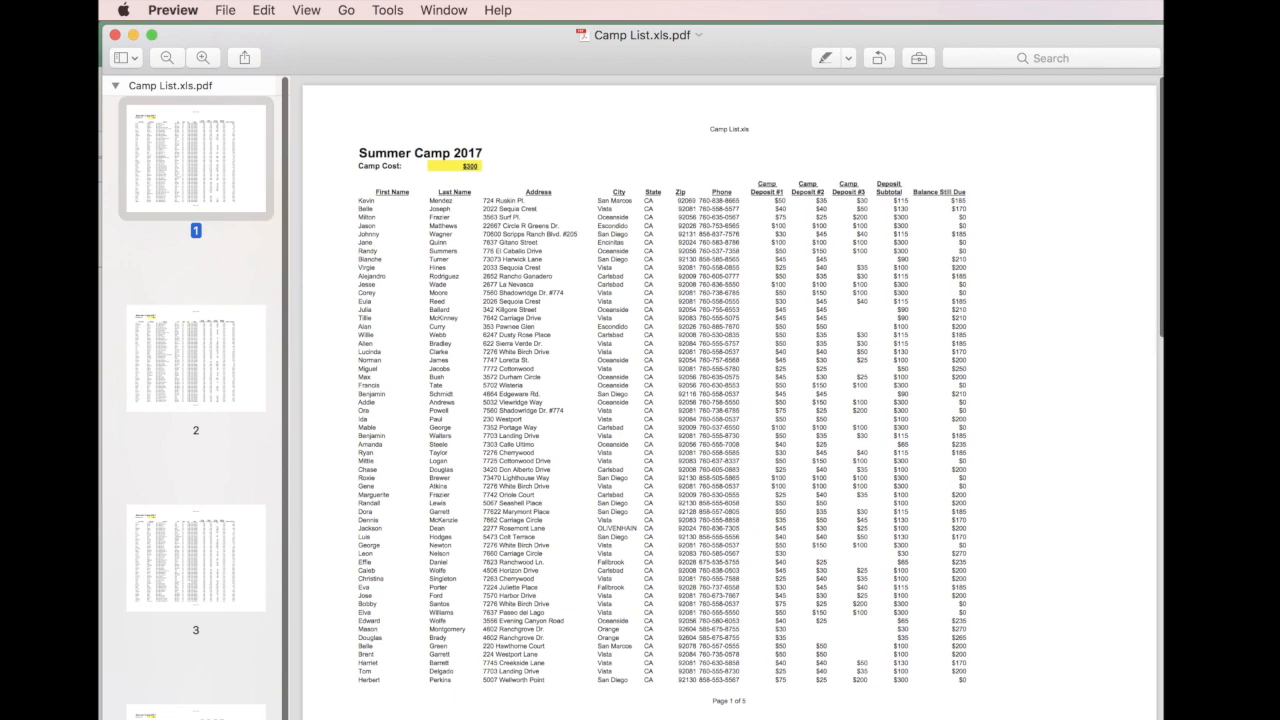
View page 2 of the Camp List PDF from Preview's thumbnail sidebar.
click(193, 340)
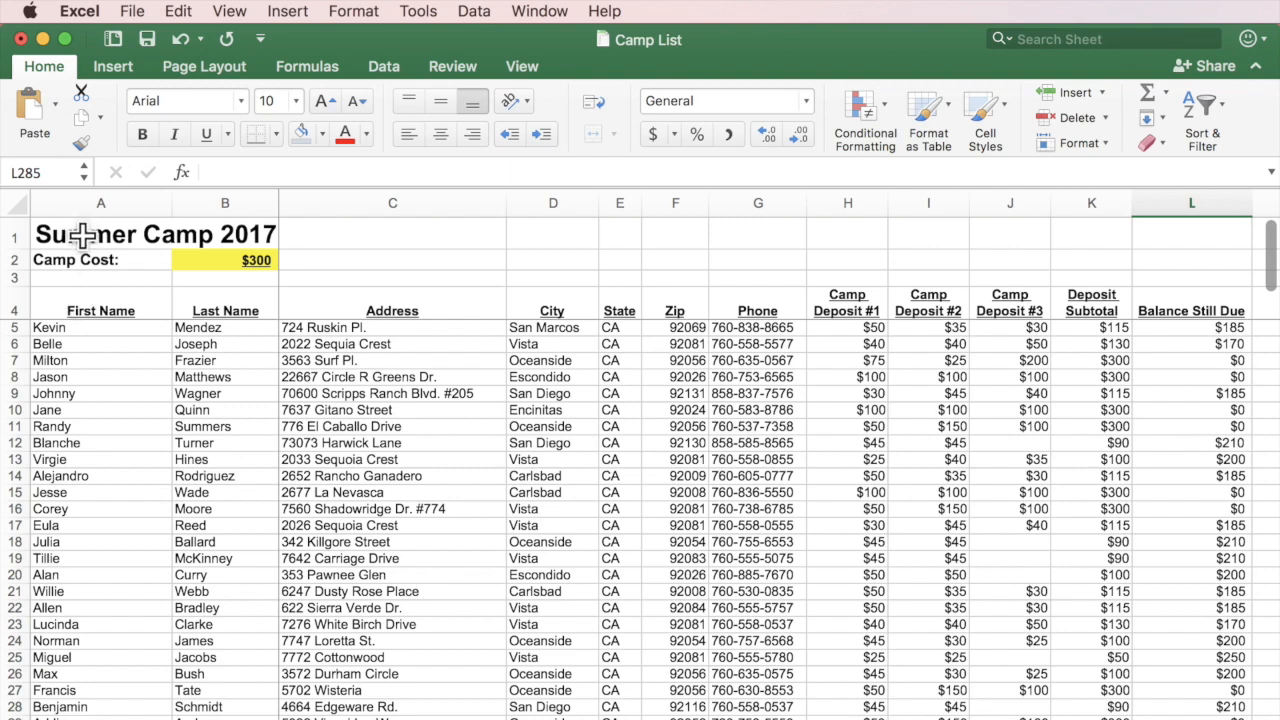
click(67, 304)
drag(137, 309, 1198, 449)
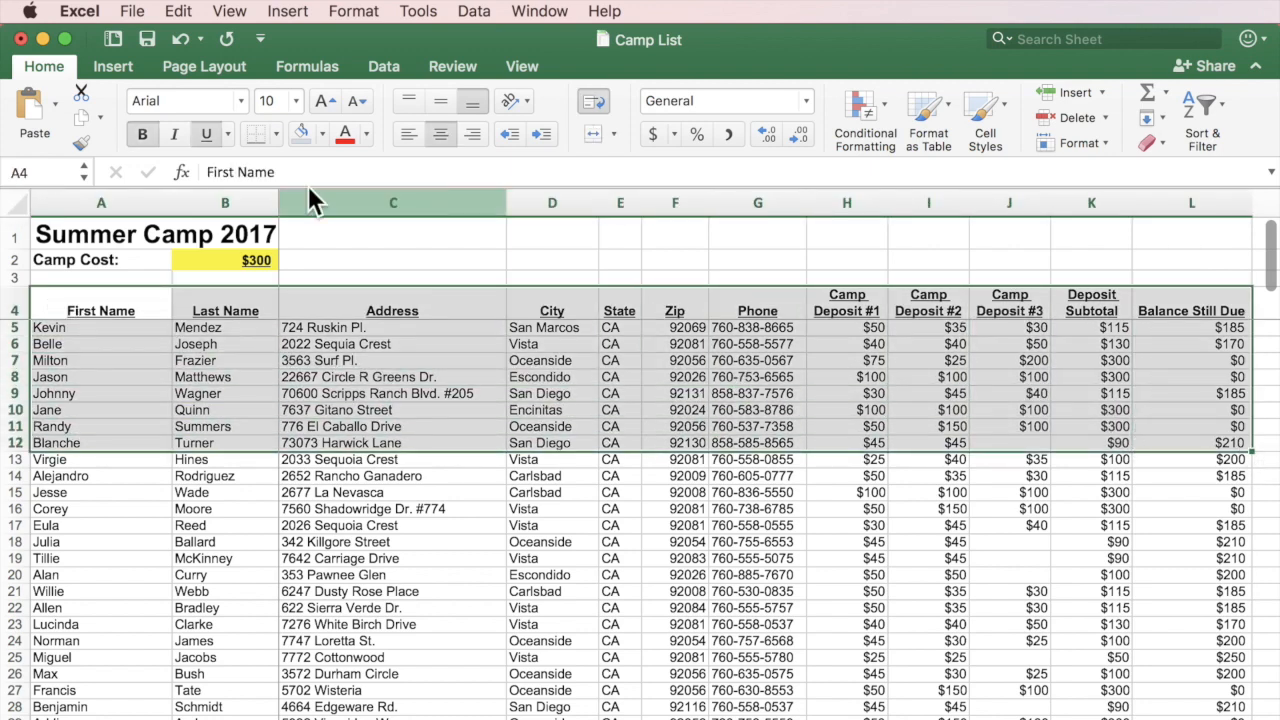
click(124, 278)
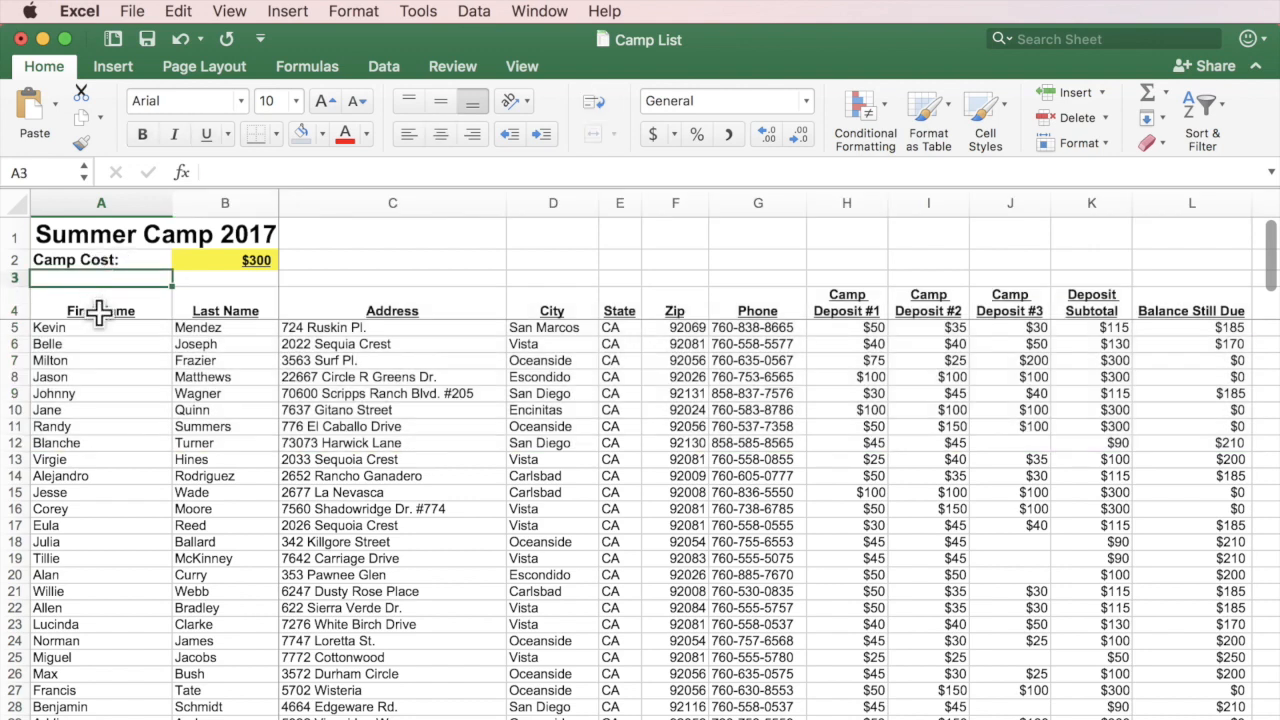
click(12, 278)
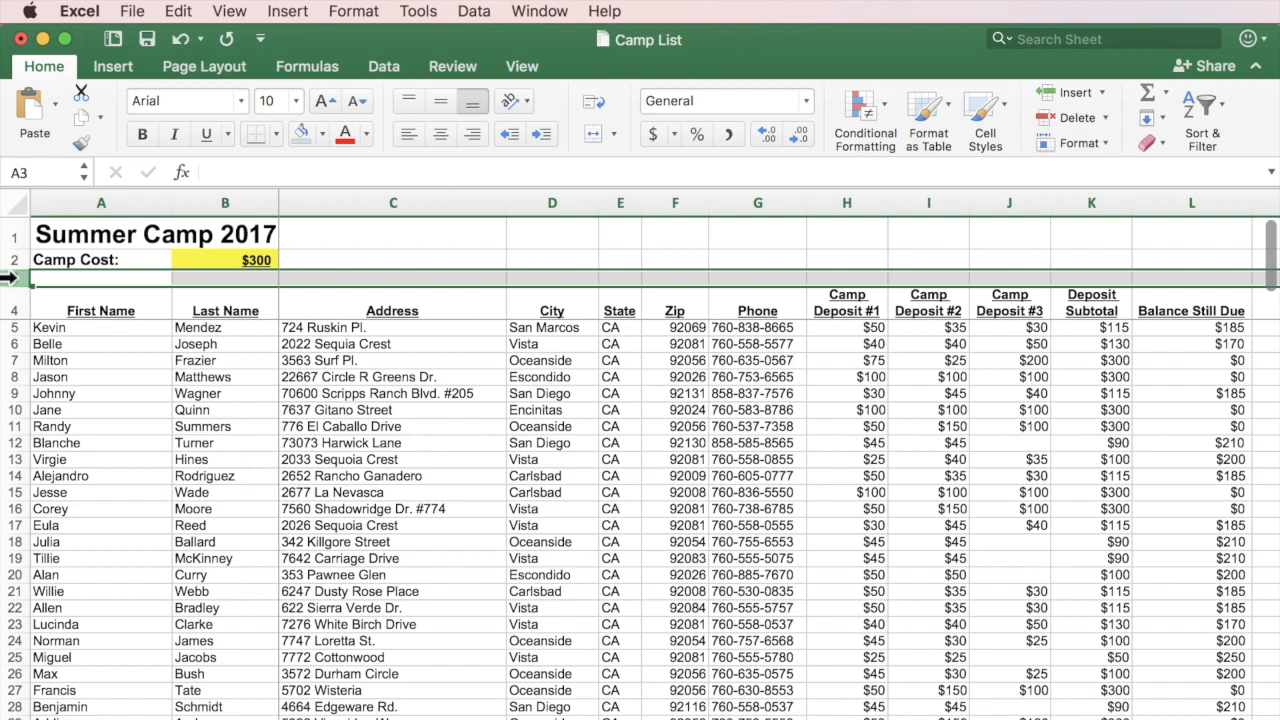
click(405, 377)
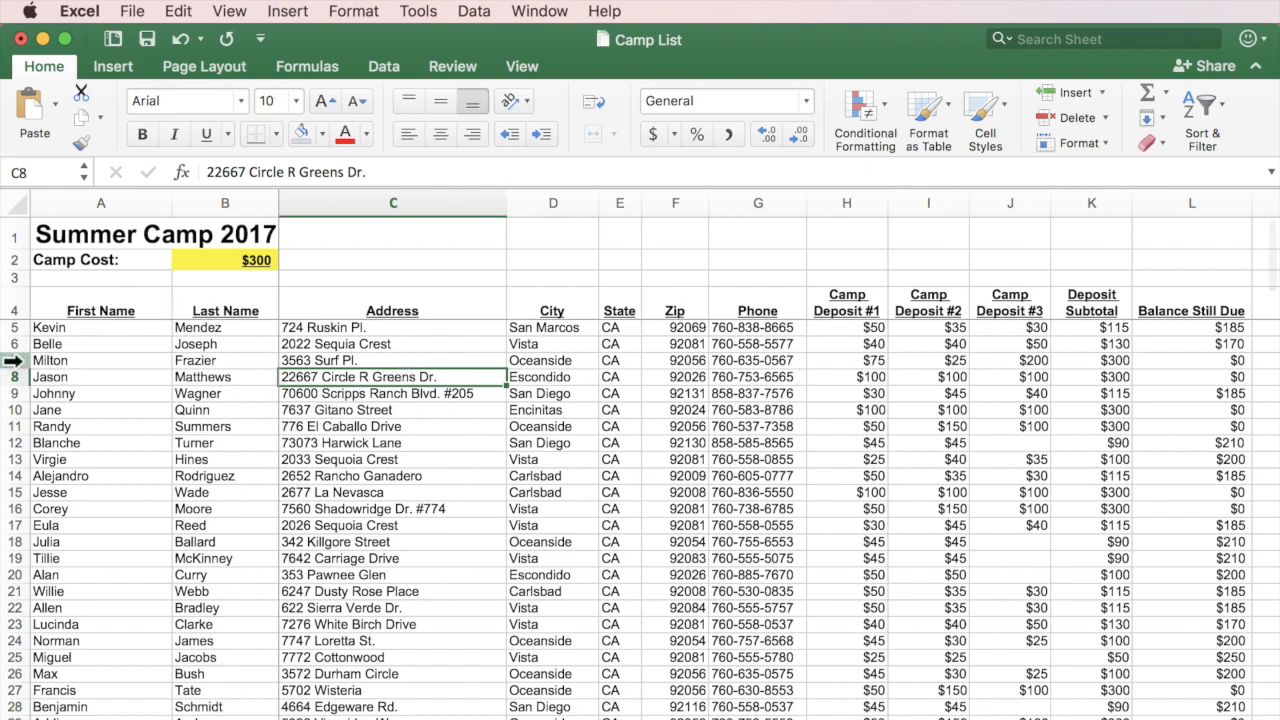
click(10, 360)
click(8, 426)
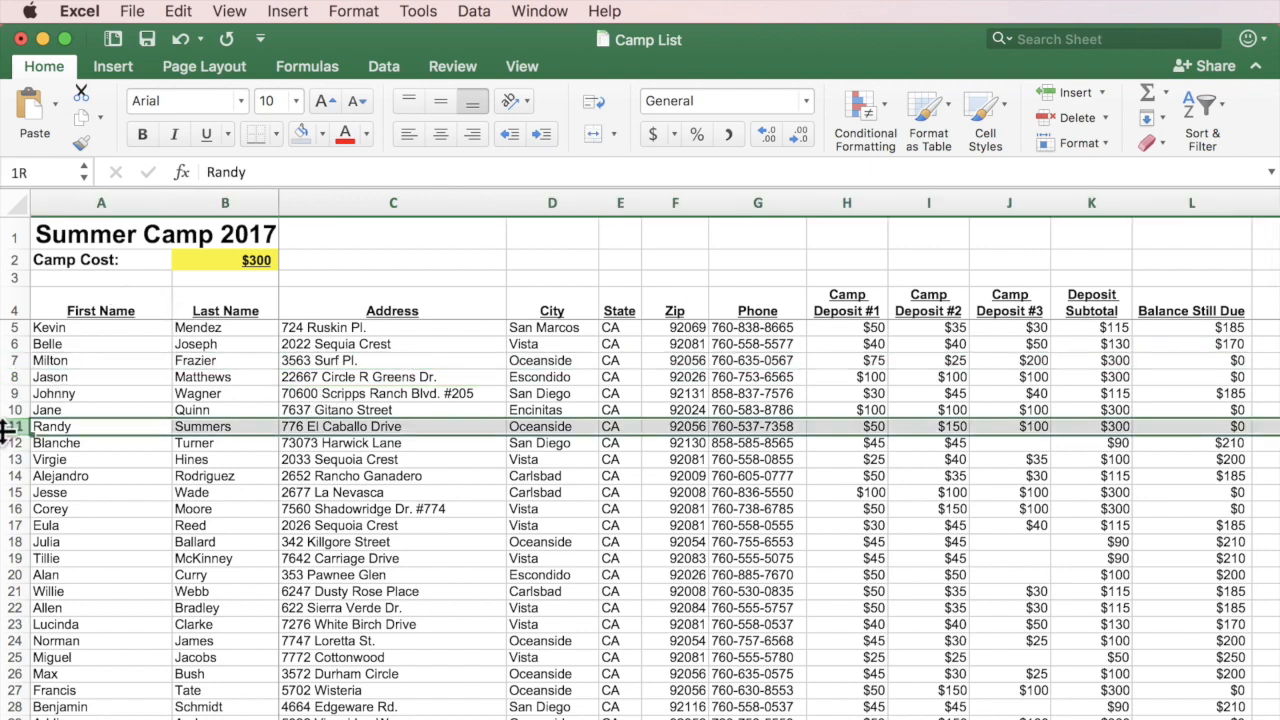
click(12, 558)
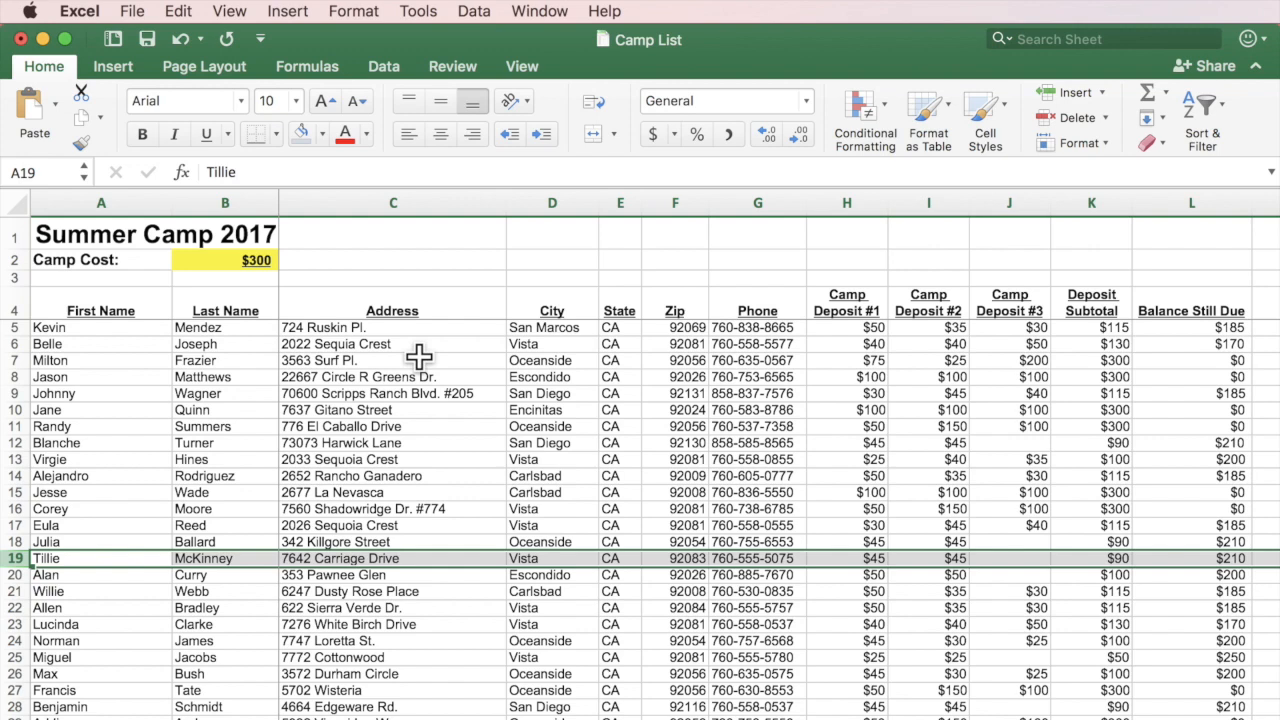
click(236, 329)
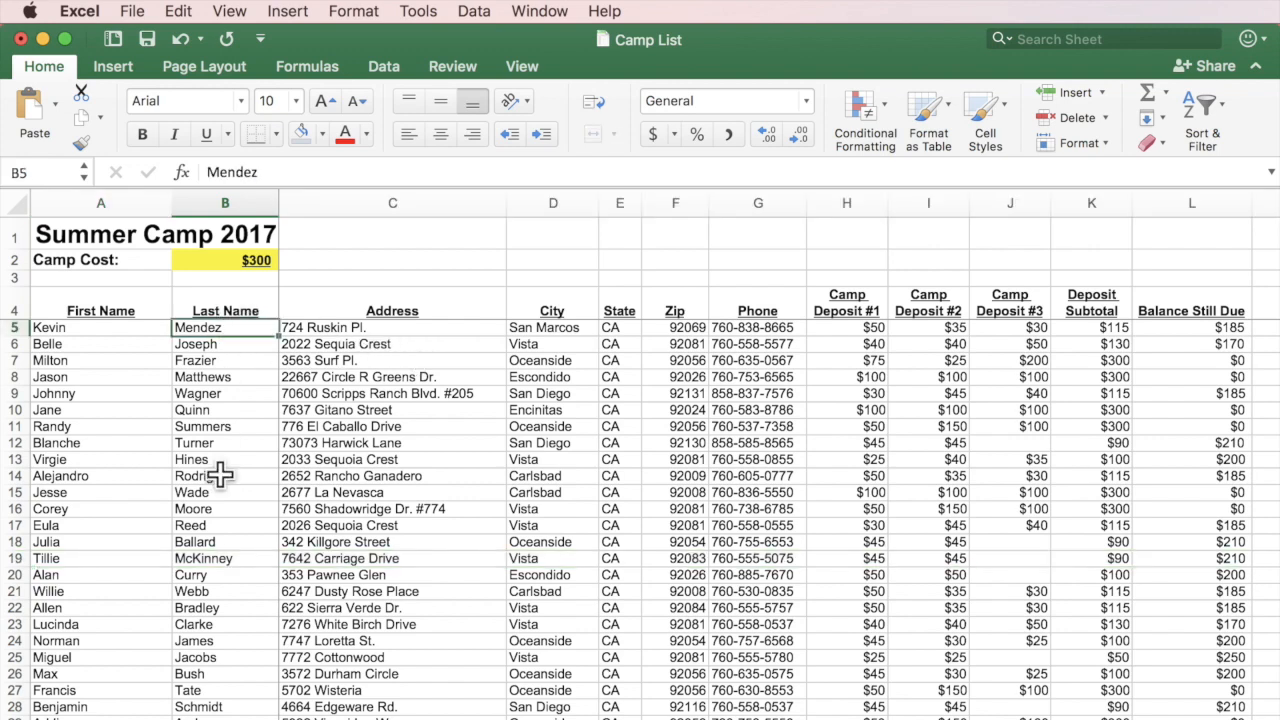
click(218, 426)
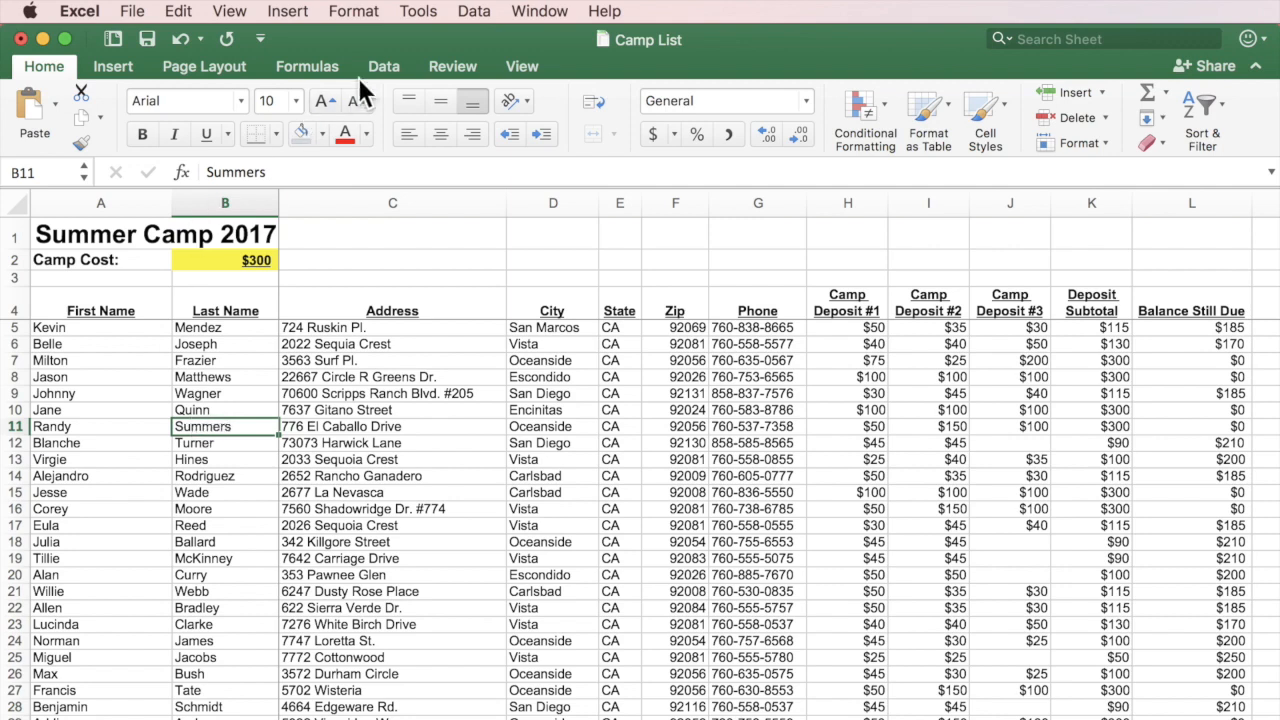
click(385, 68)
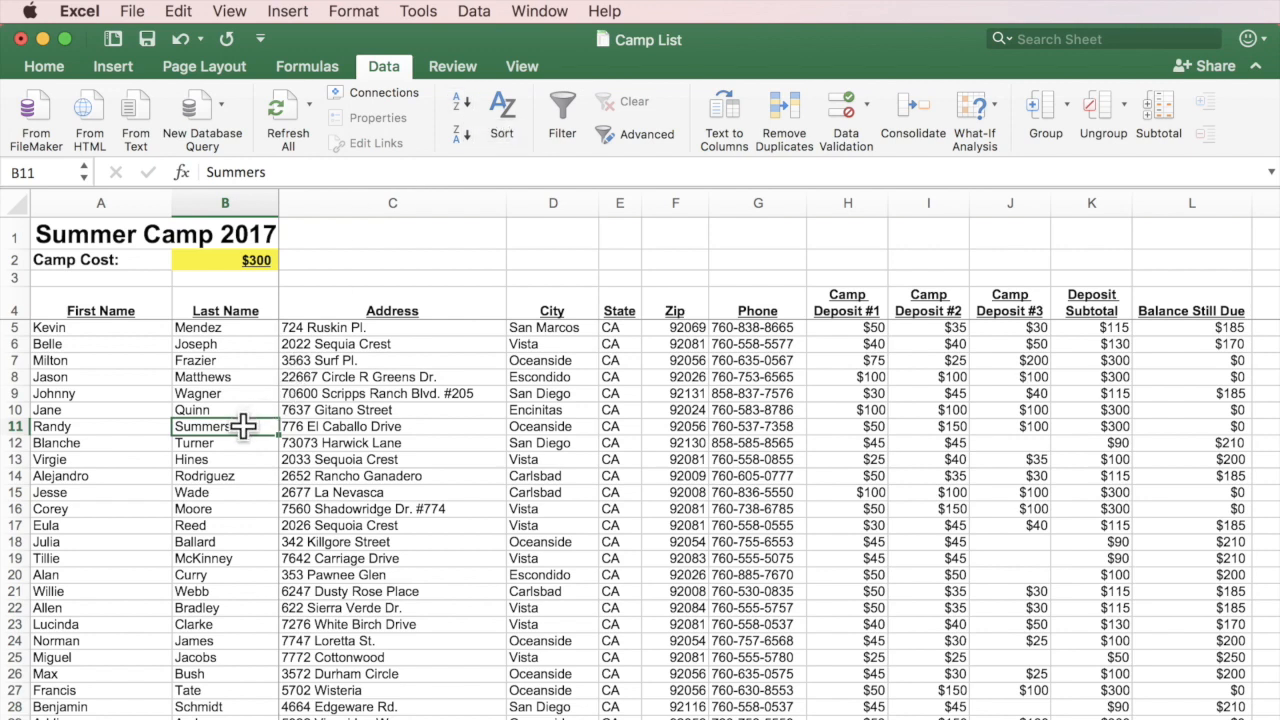
Sort the campers by Last Name A to Z, then Z to A so Zimmerman, Young and Wright lead.
click(462, 96)
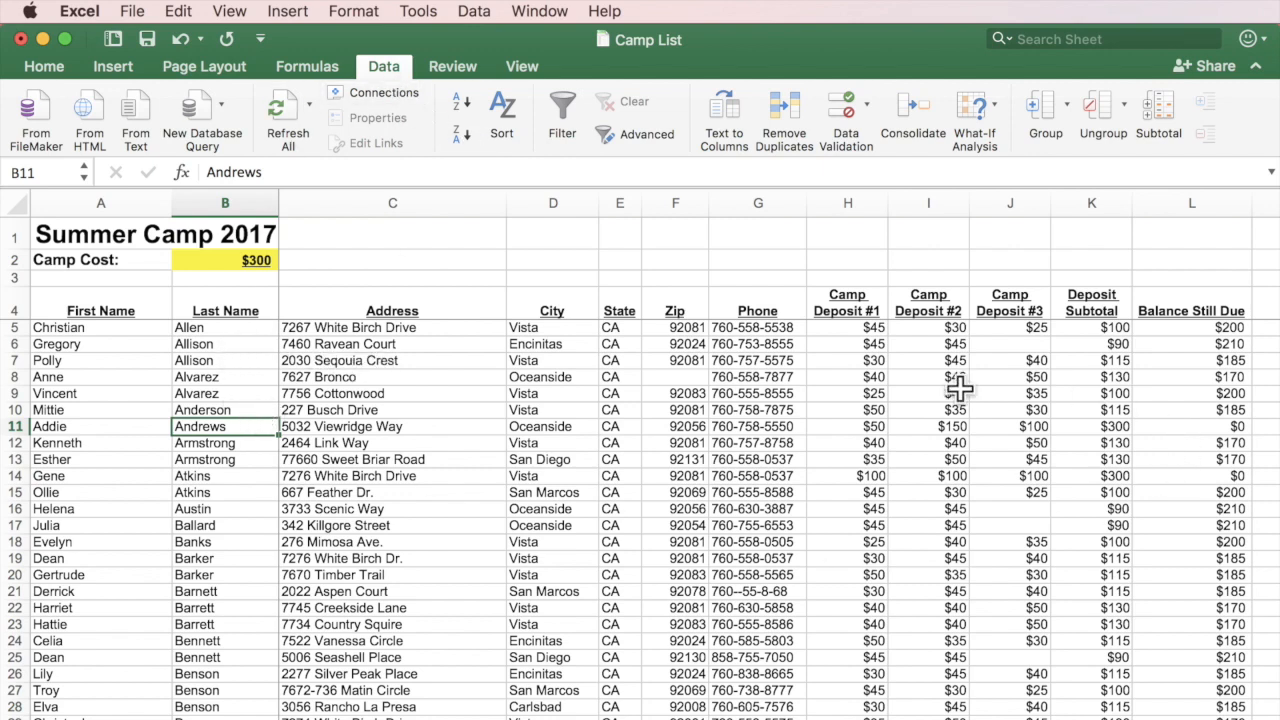
click(463, 129)
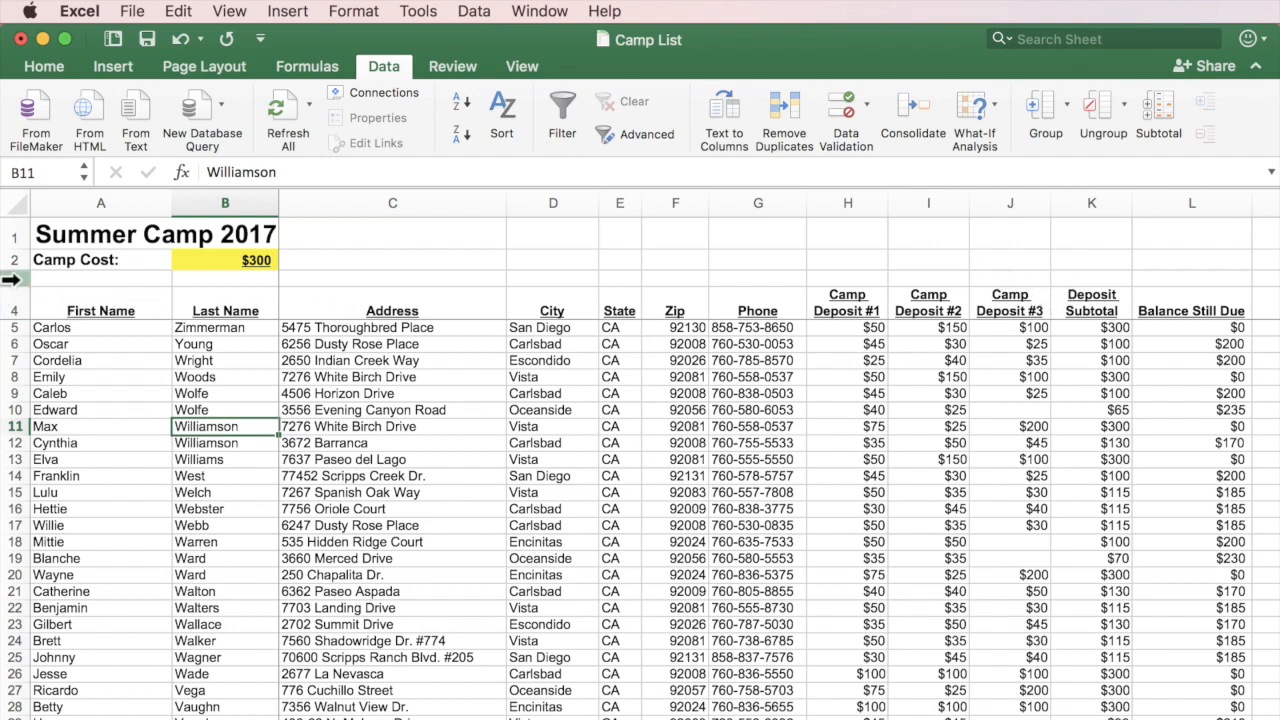
click(15, 279)
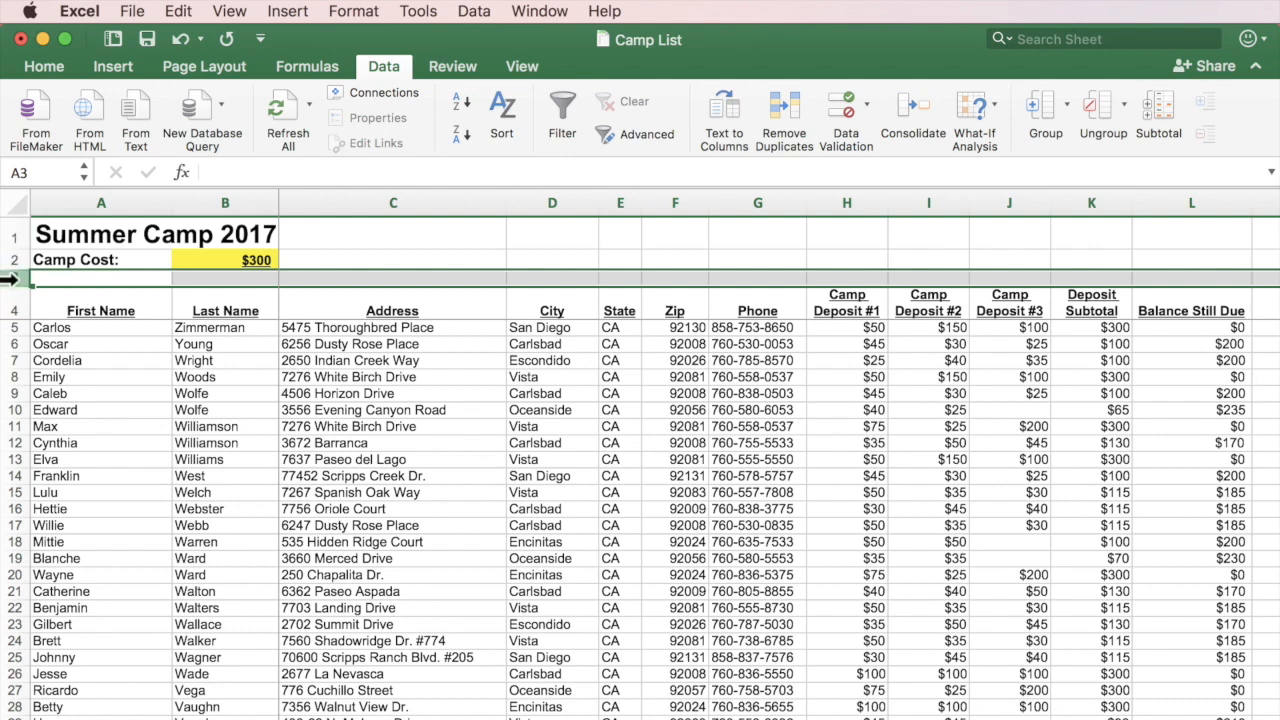
click(560, 440)
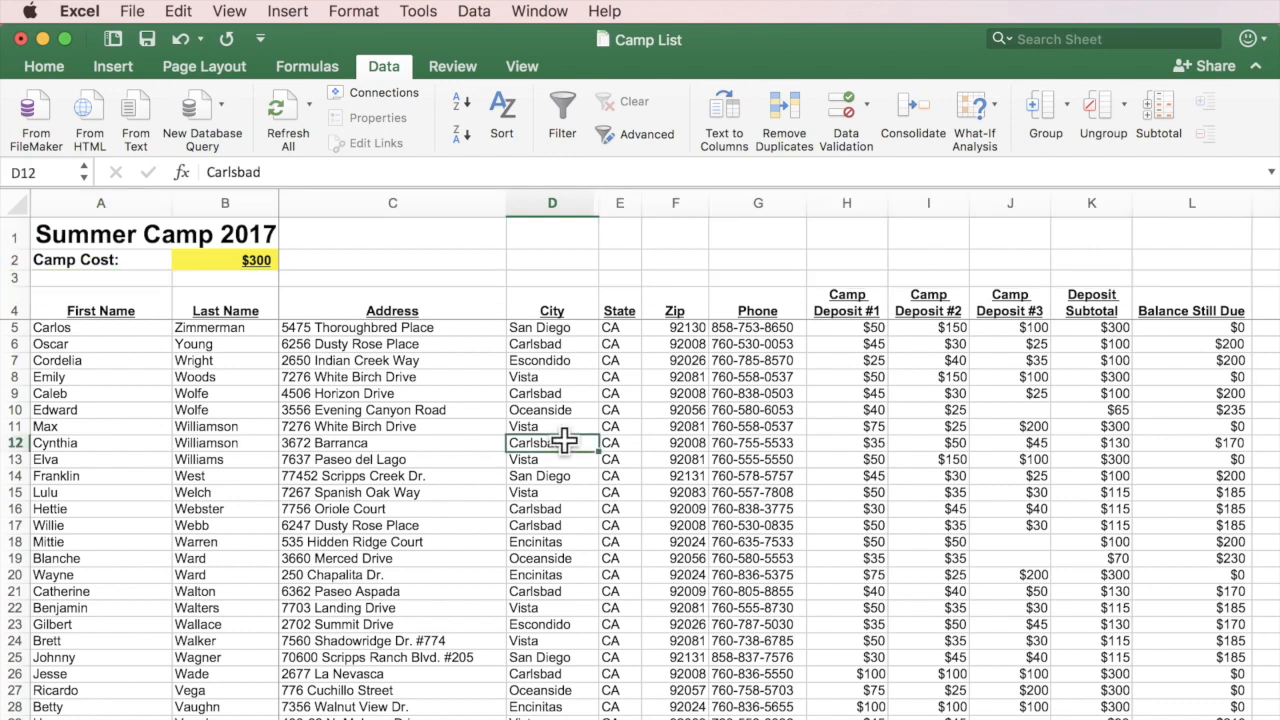
click(216, 332)
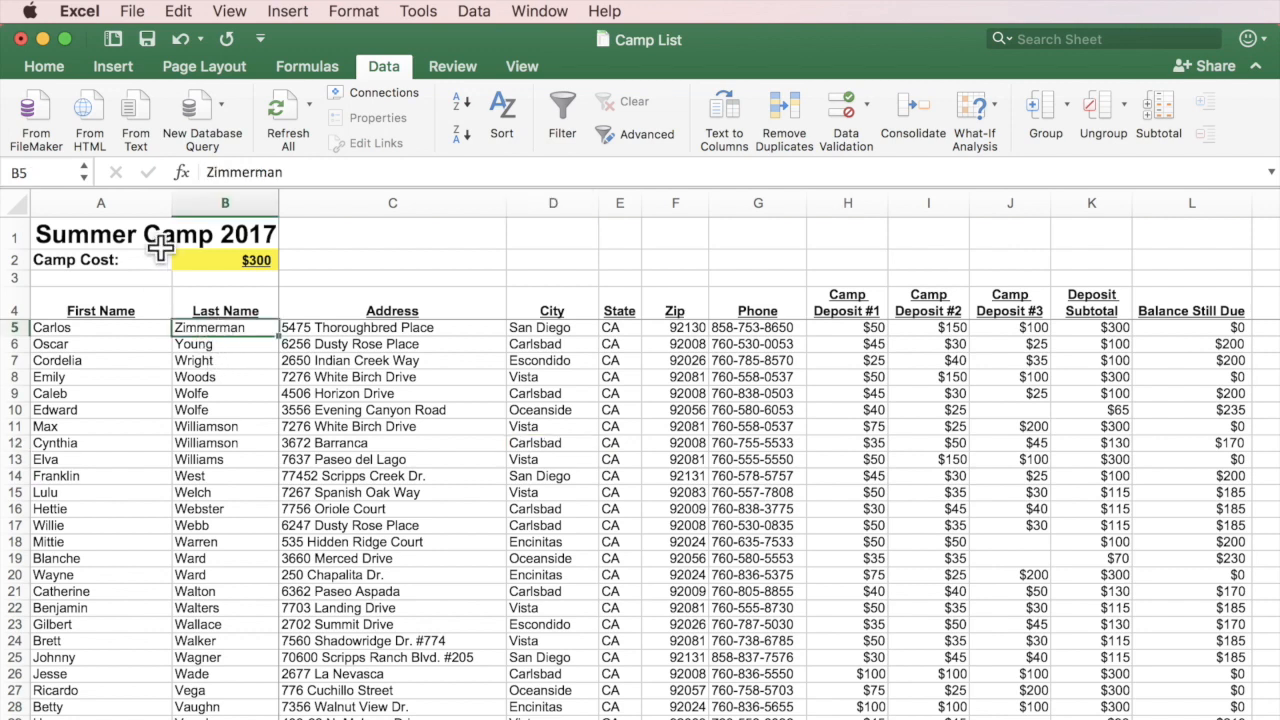
click(215, 489)
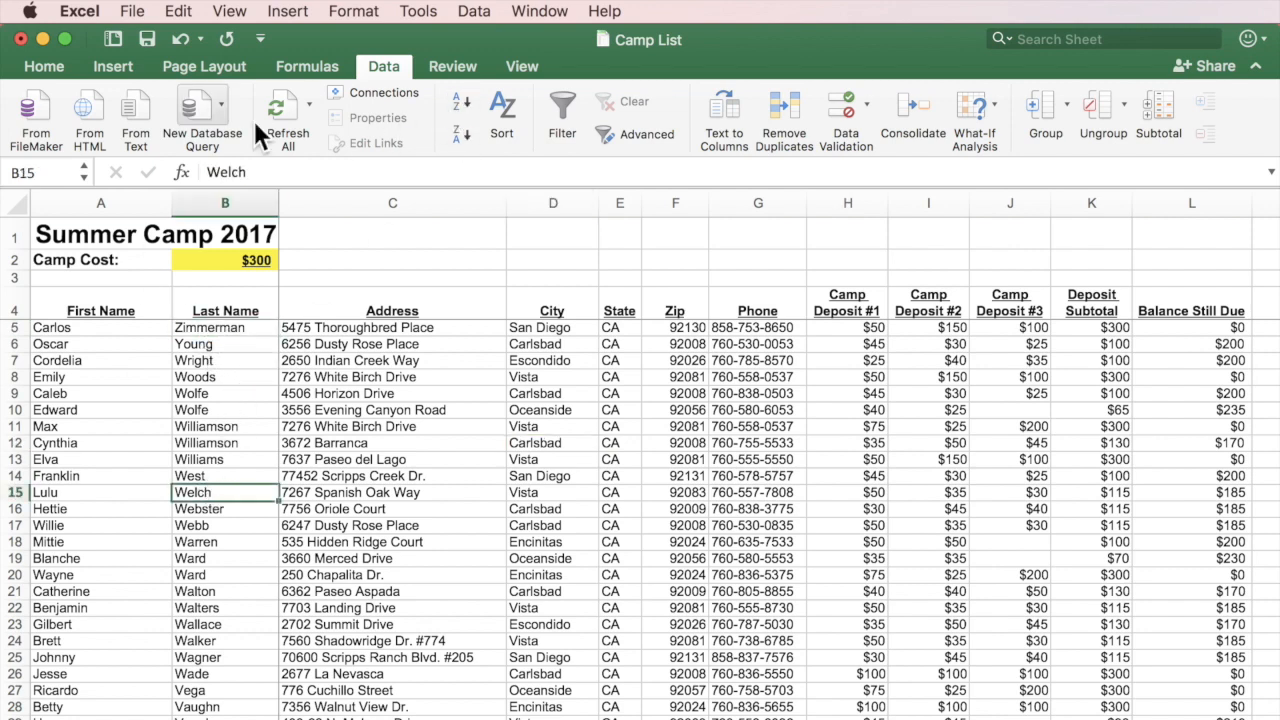
click(465, 101)
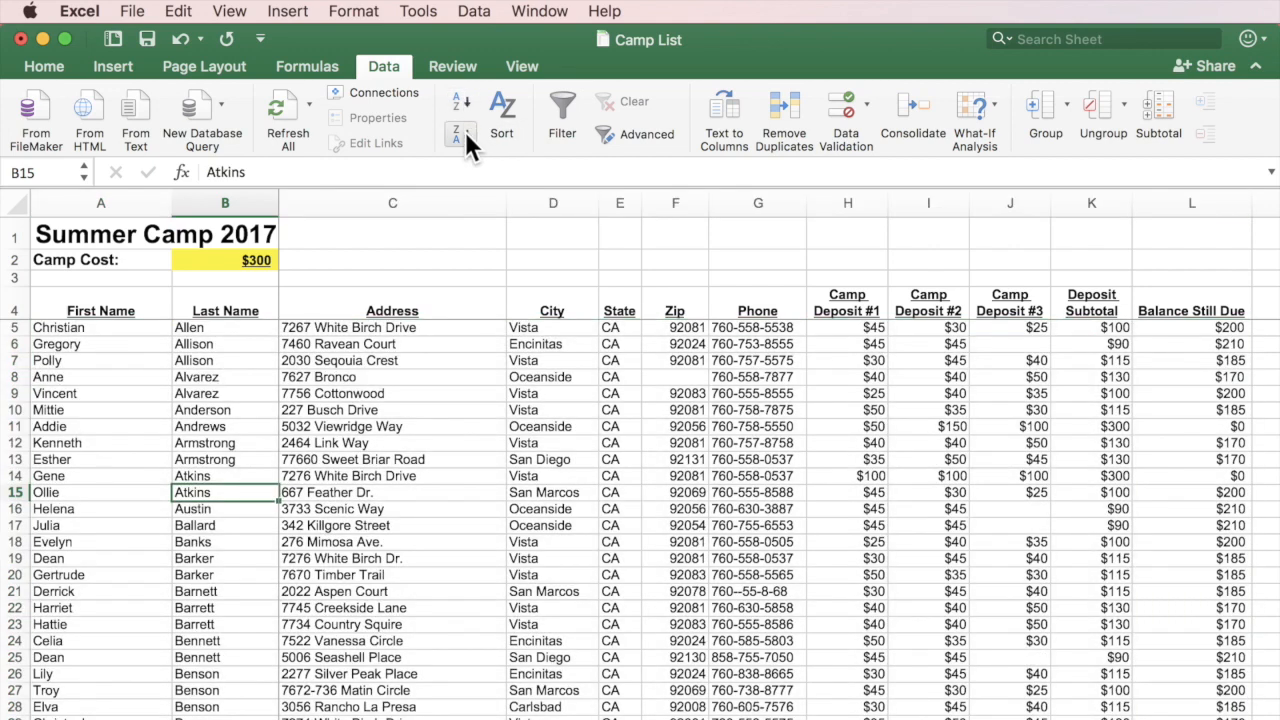
click(465, 131)
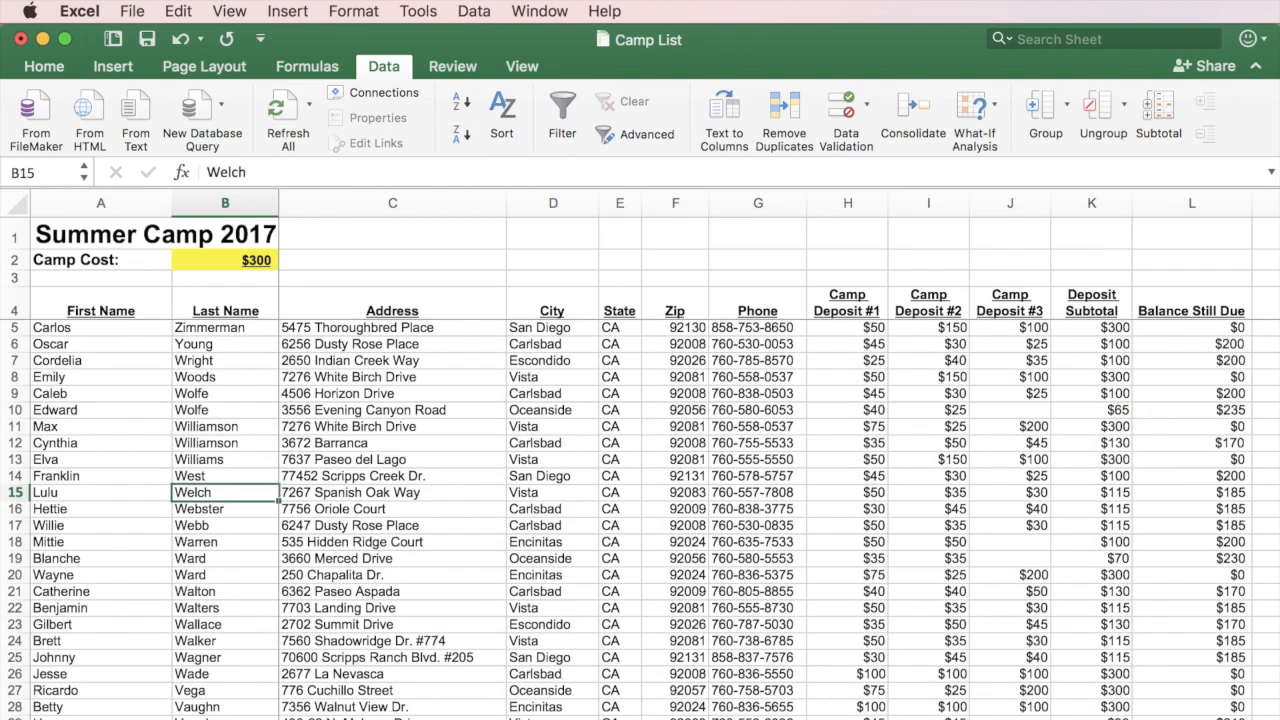
click(1217, 345)
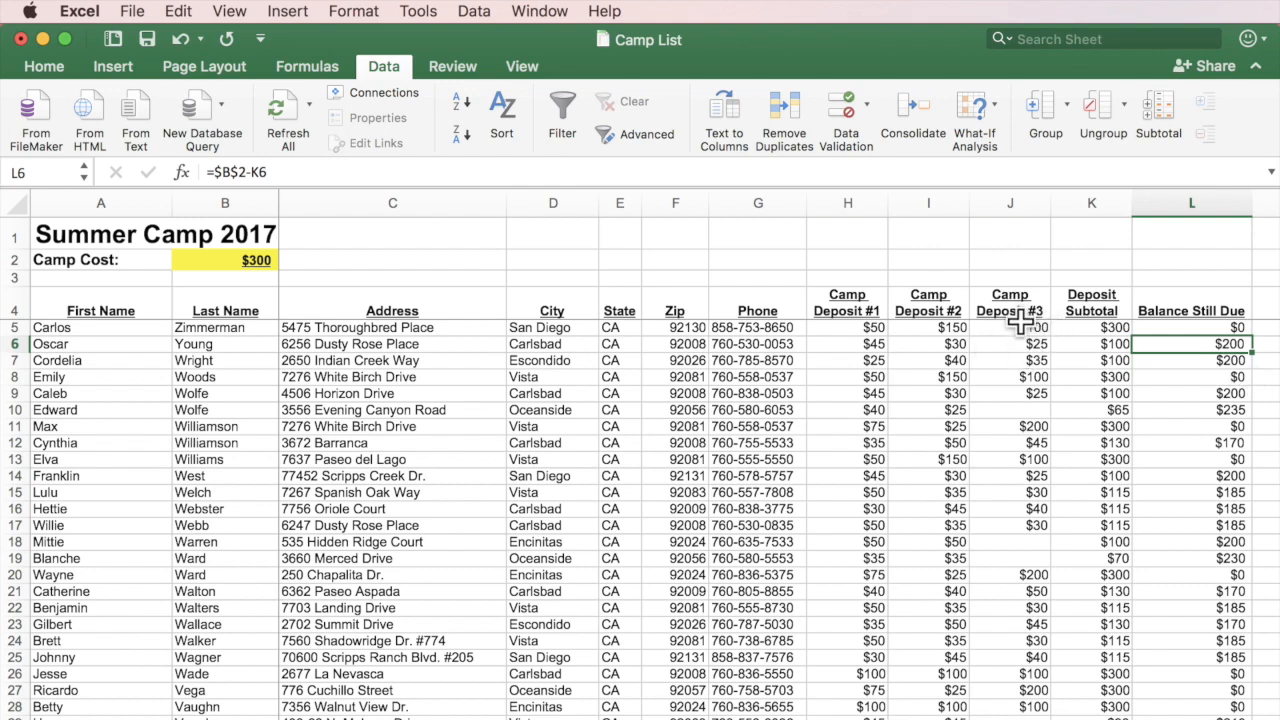
Sort the camper rows by Camp Deposit #3, smallest first and then largest first.
click(1023, 413)
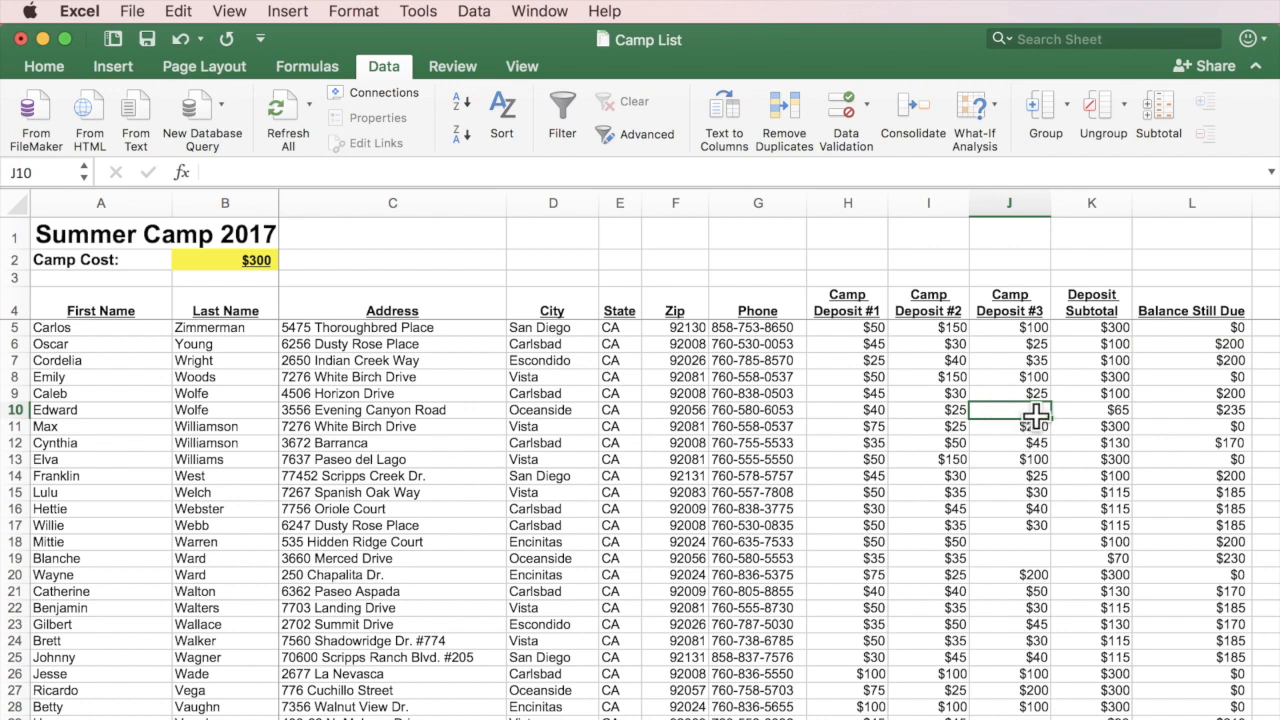
click(1010, 560)
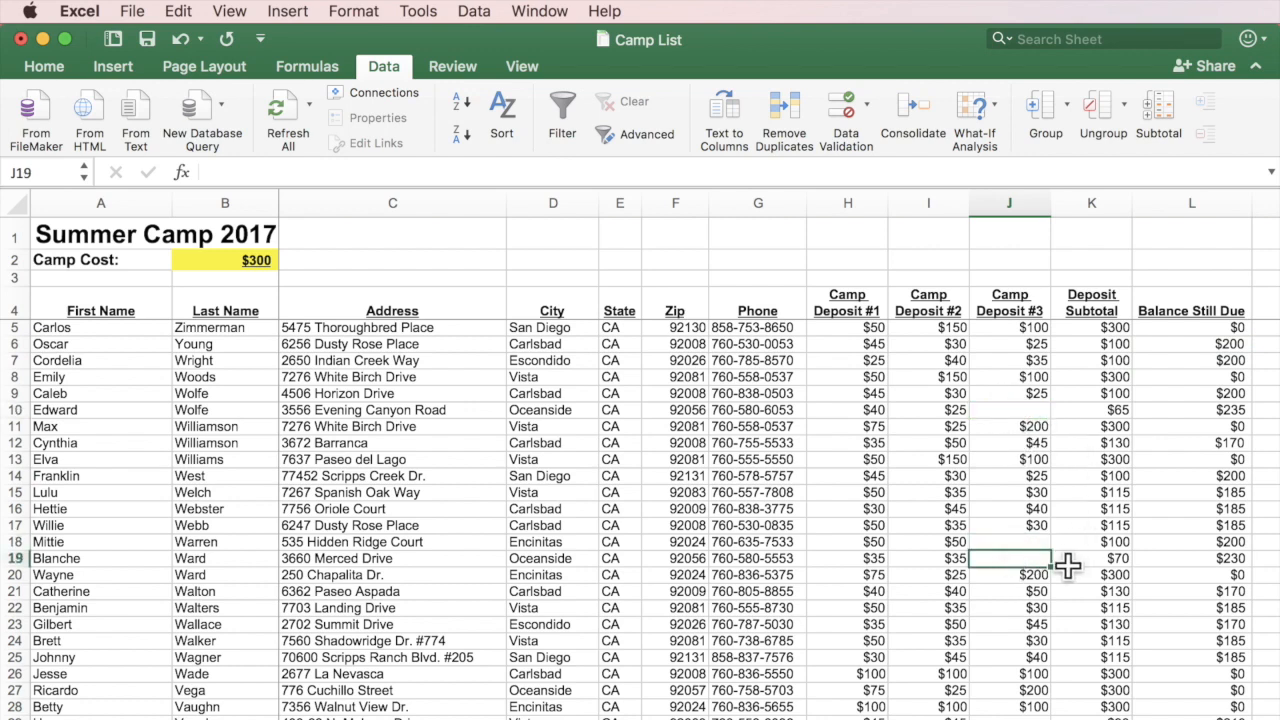
click(1033, 377)
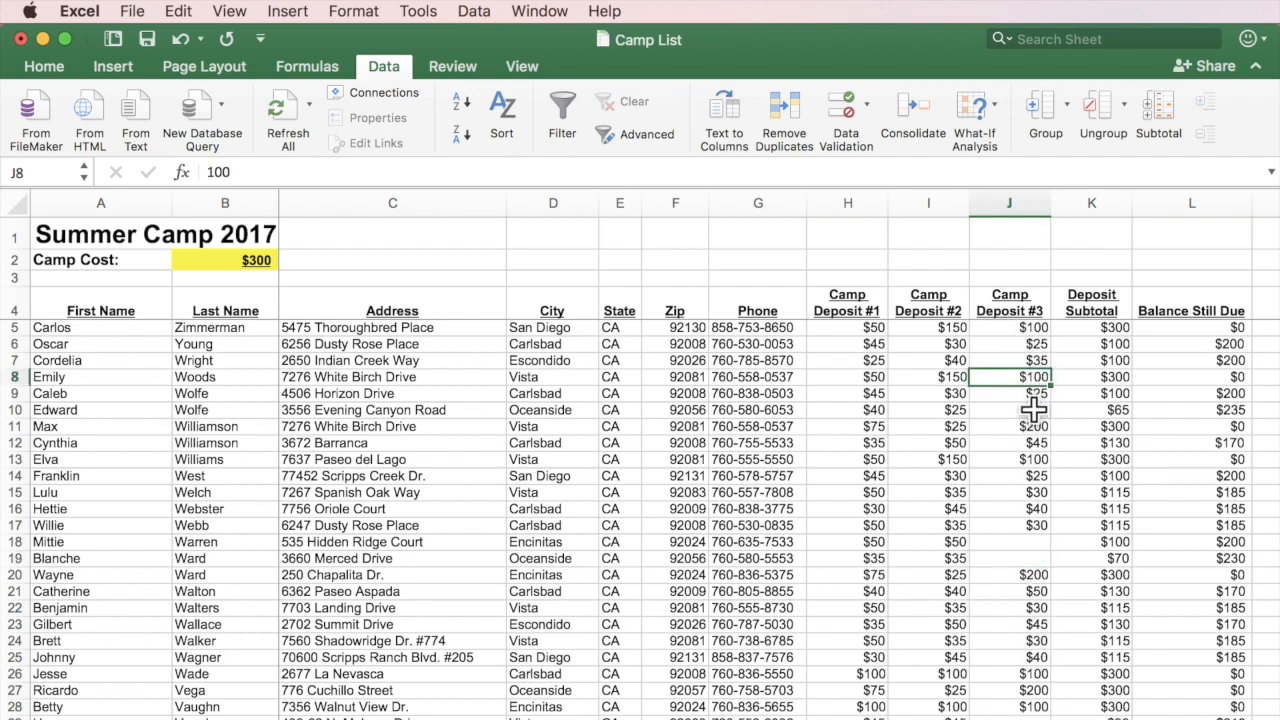
click(1035, 408)
click(1033, 377)
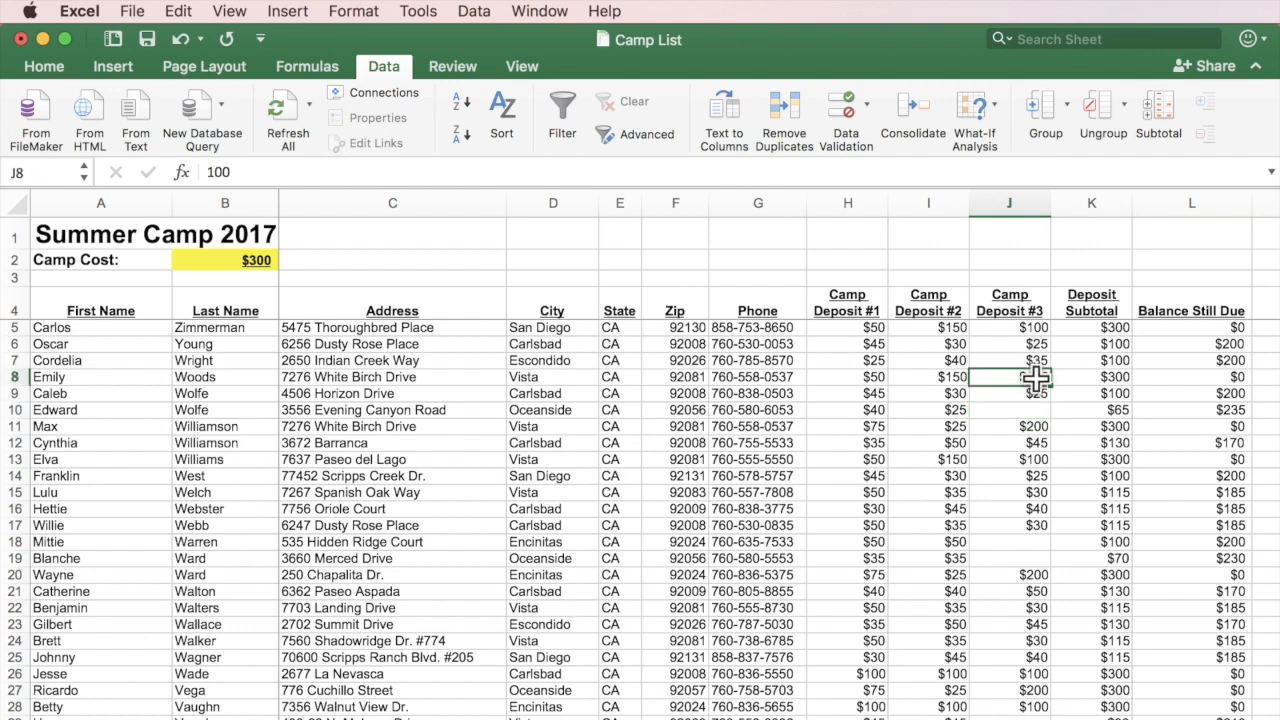
click(460, 105)
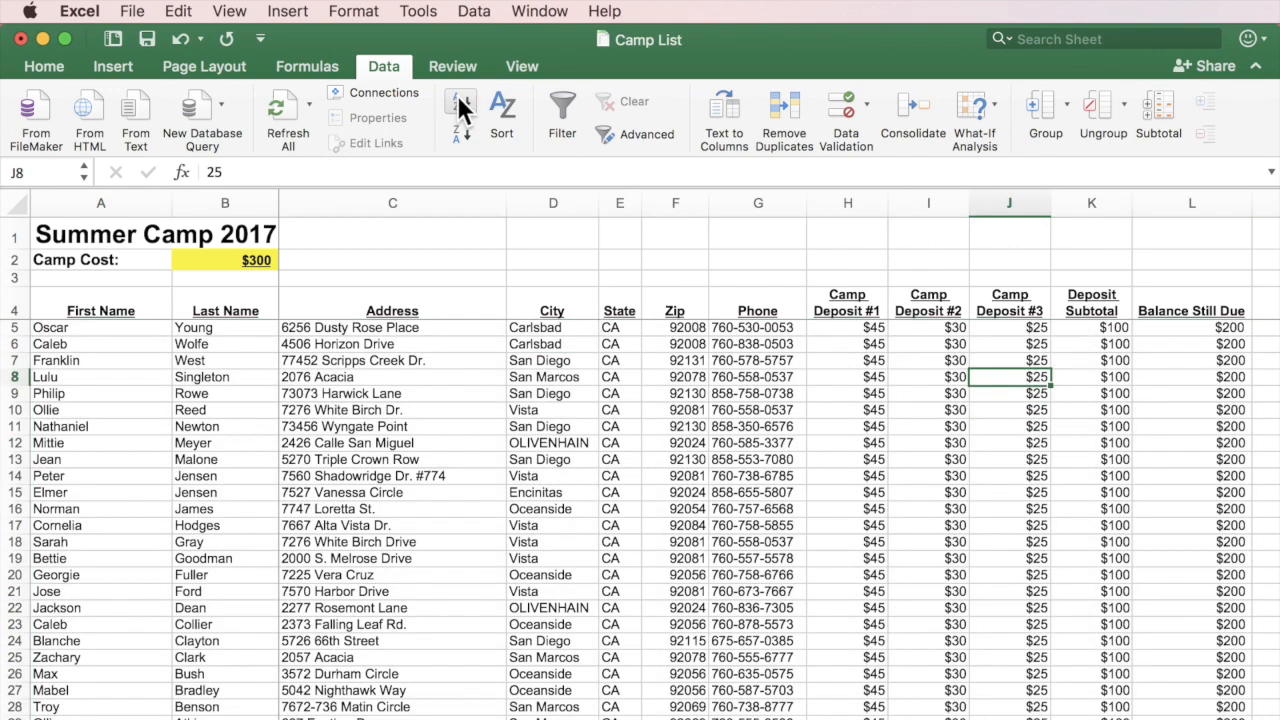
click(456, 133)
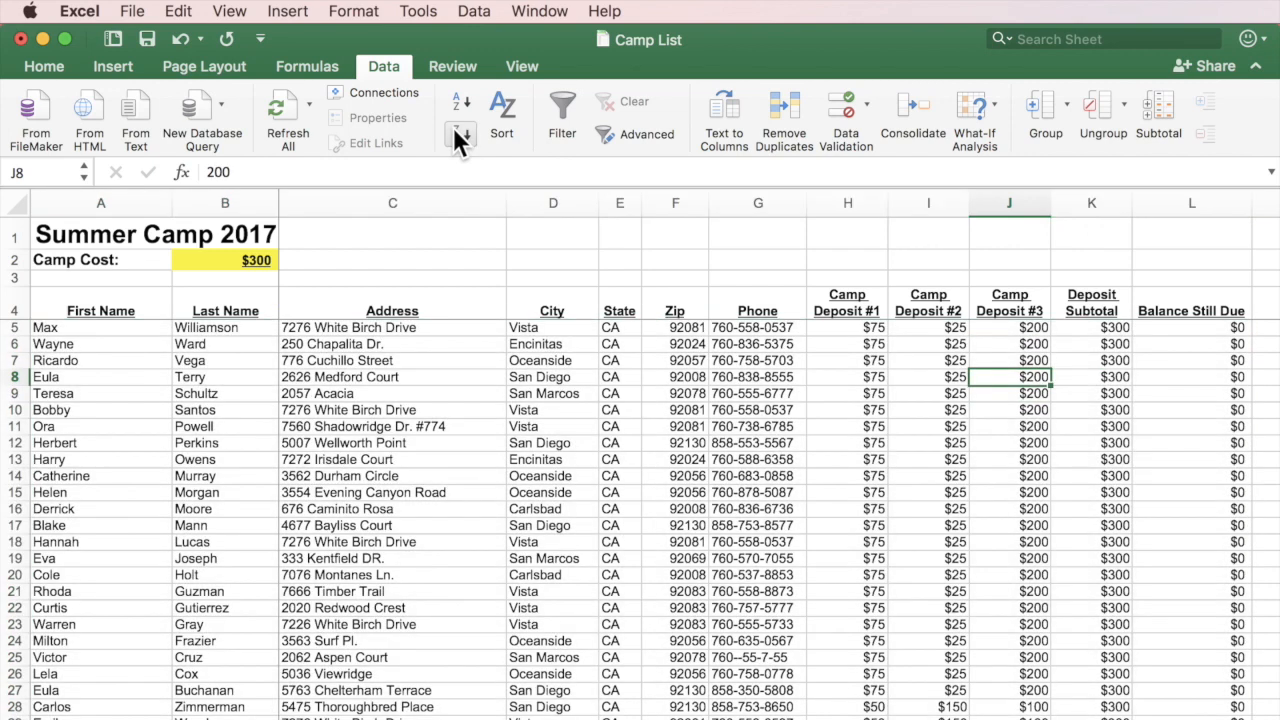
Sort by Balance Still Due largest to smallest, starting at $275, and open the Sort dialog.
click(1210, 330)
click(1217, 411)
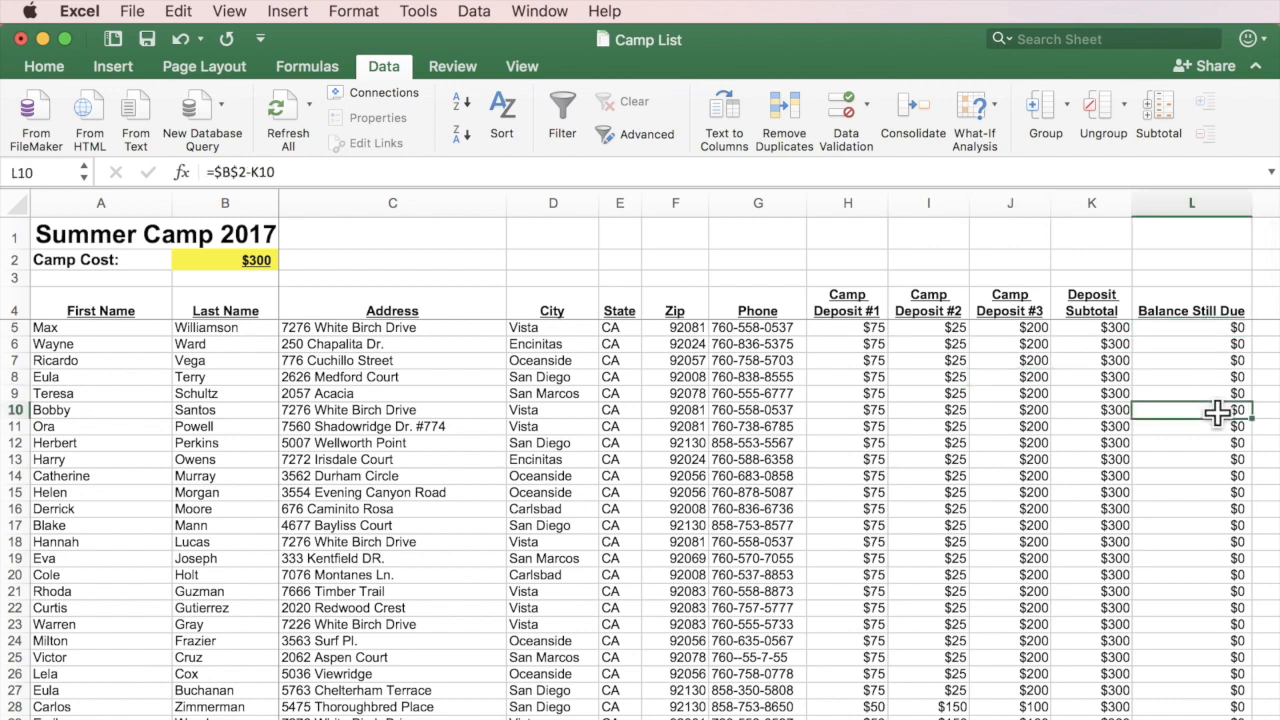
click(456, 100)
click(455, 118)
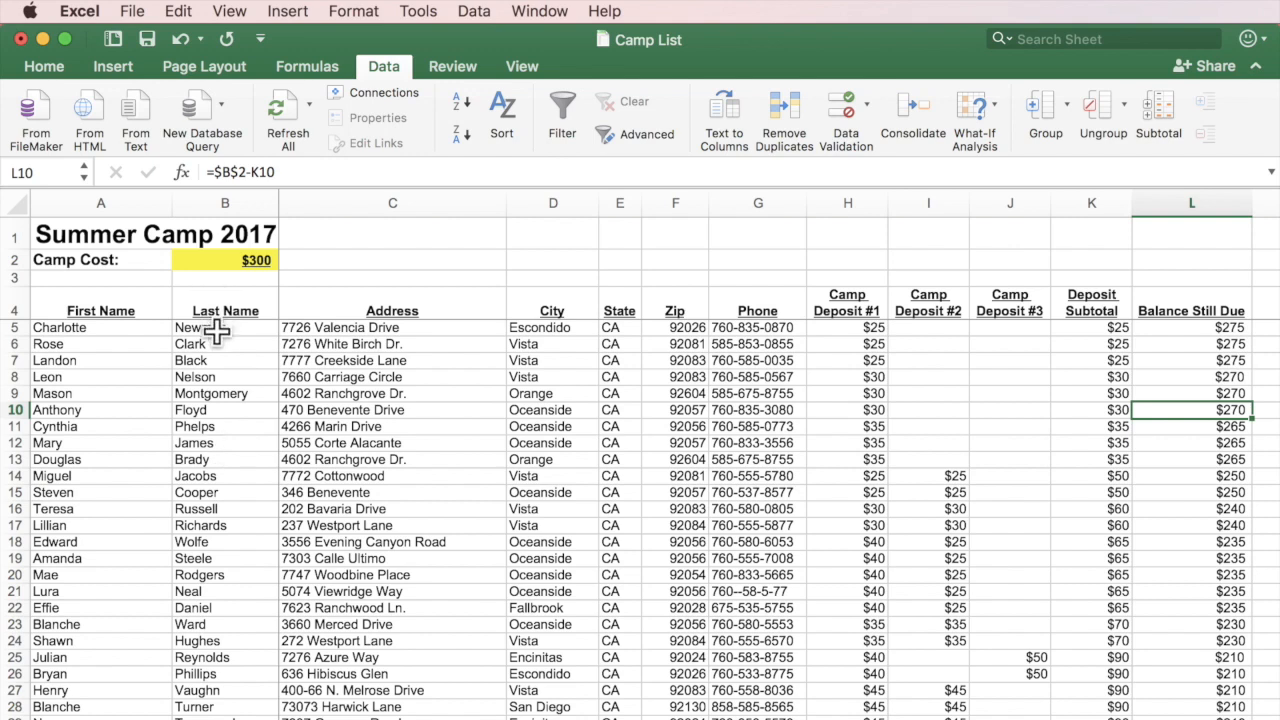
click(206, 378)
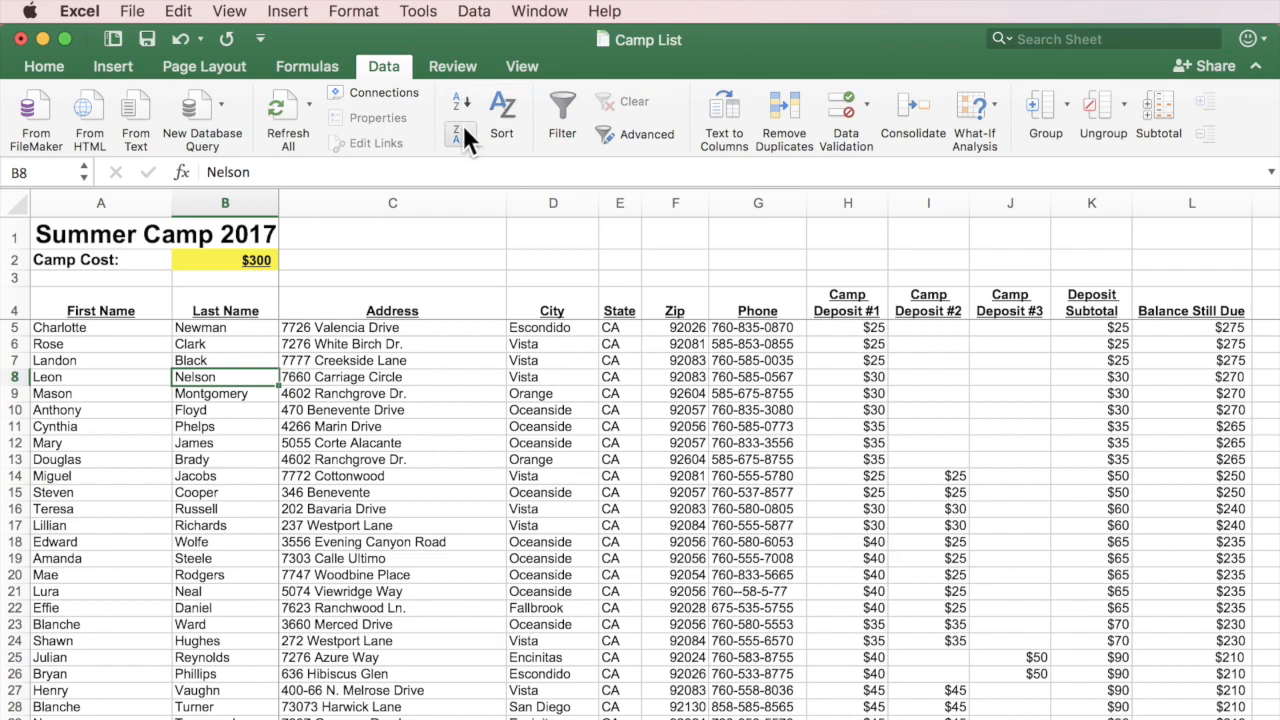
click(501, 112)
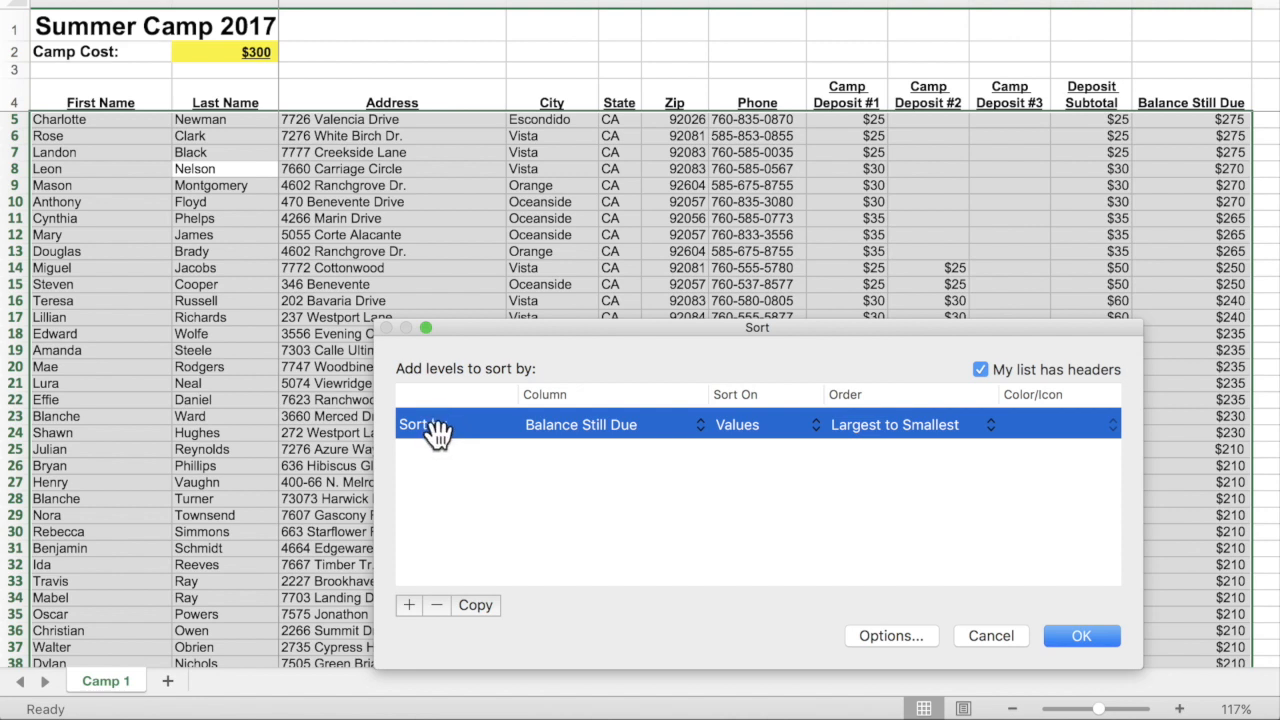
Set Last Name as the Sort by column, keeping the header row option checked.
click(655, 423)
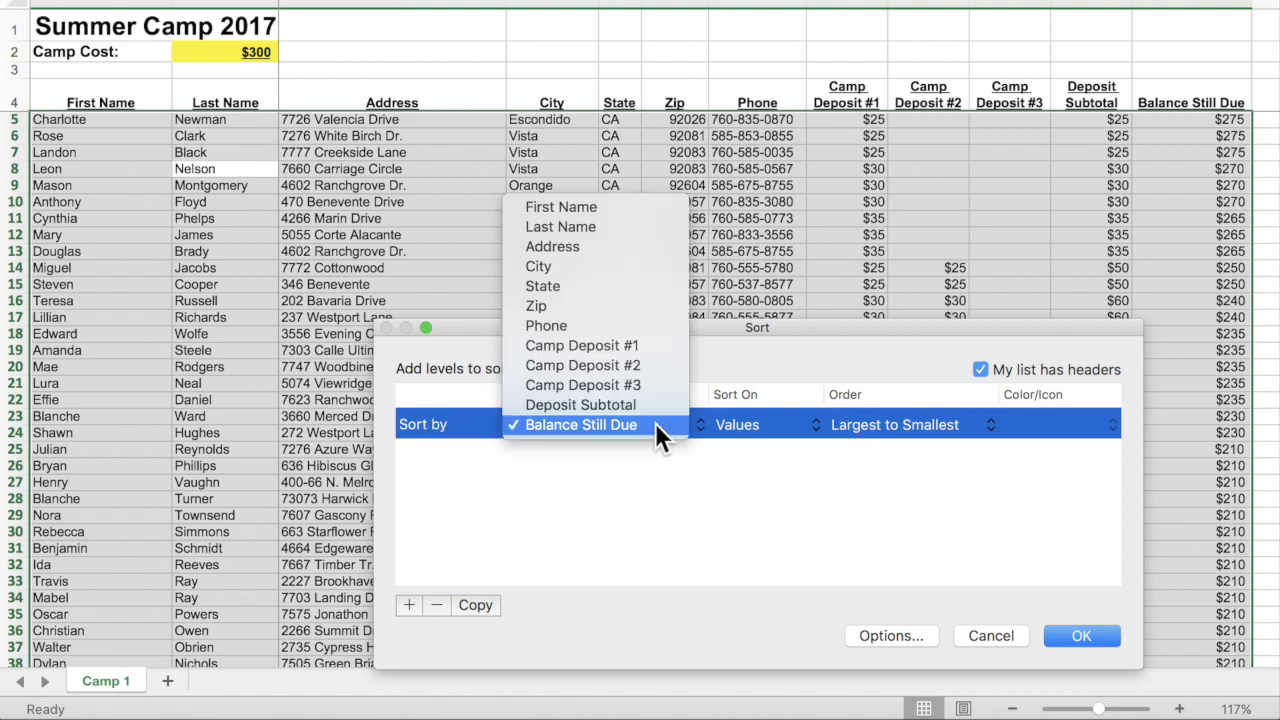
click(656, 235)
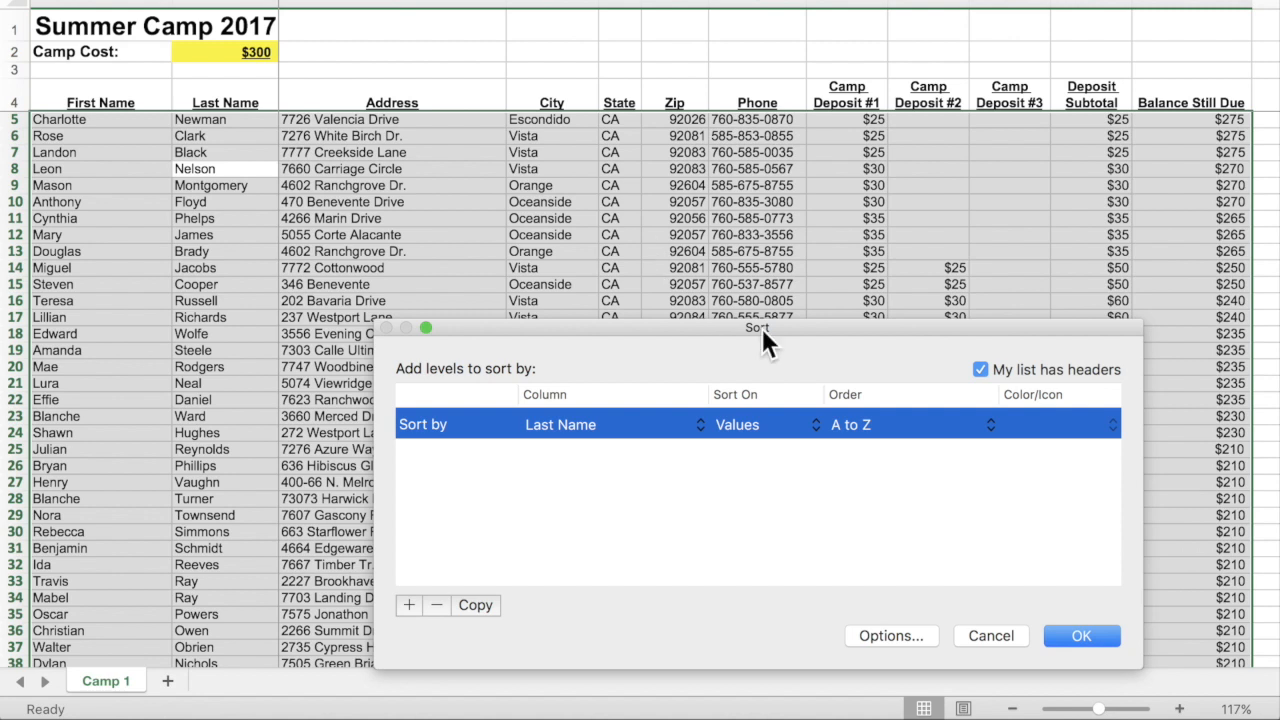
click(980, 369)
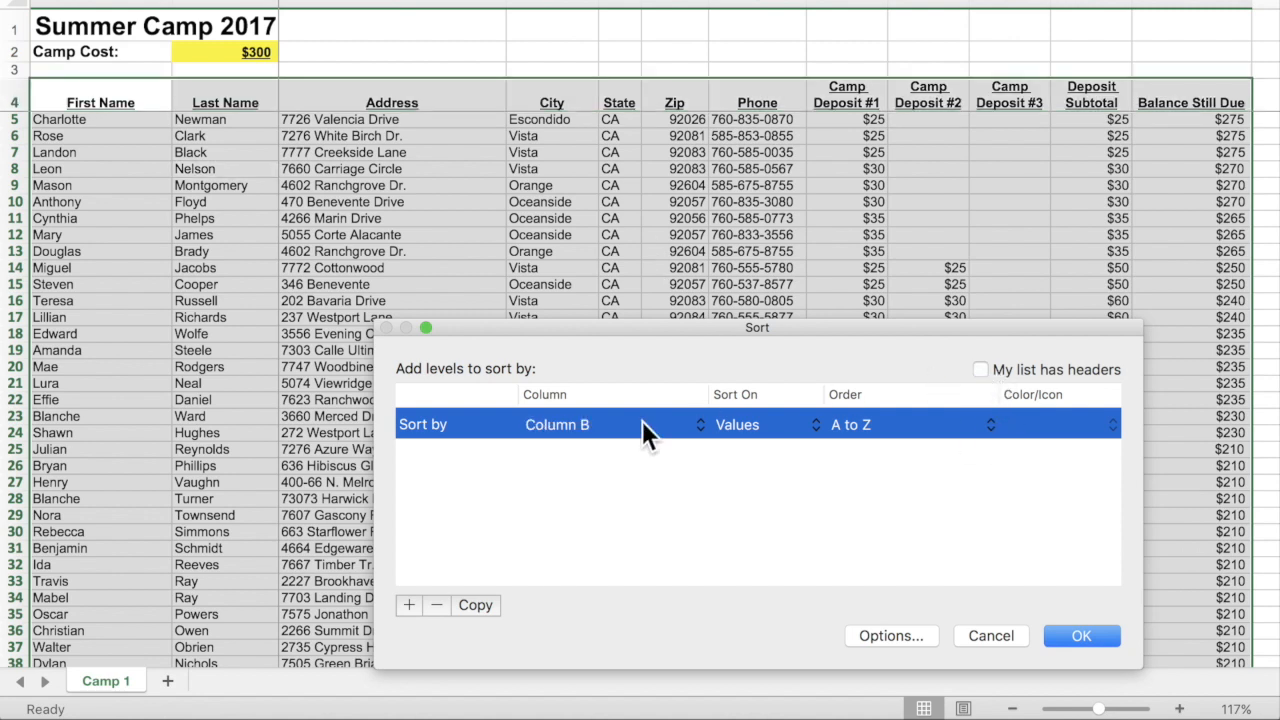
click(640, 424)
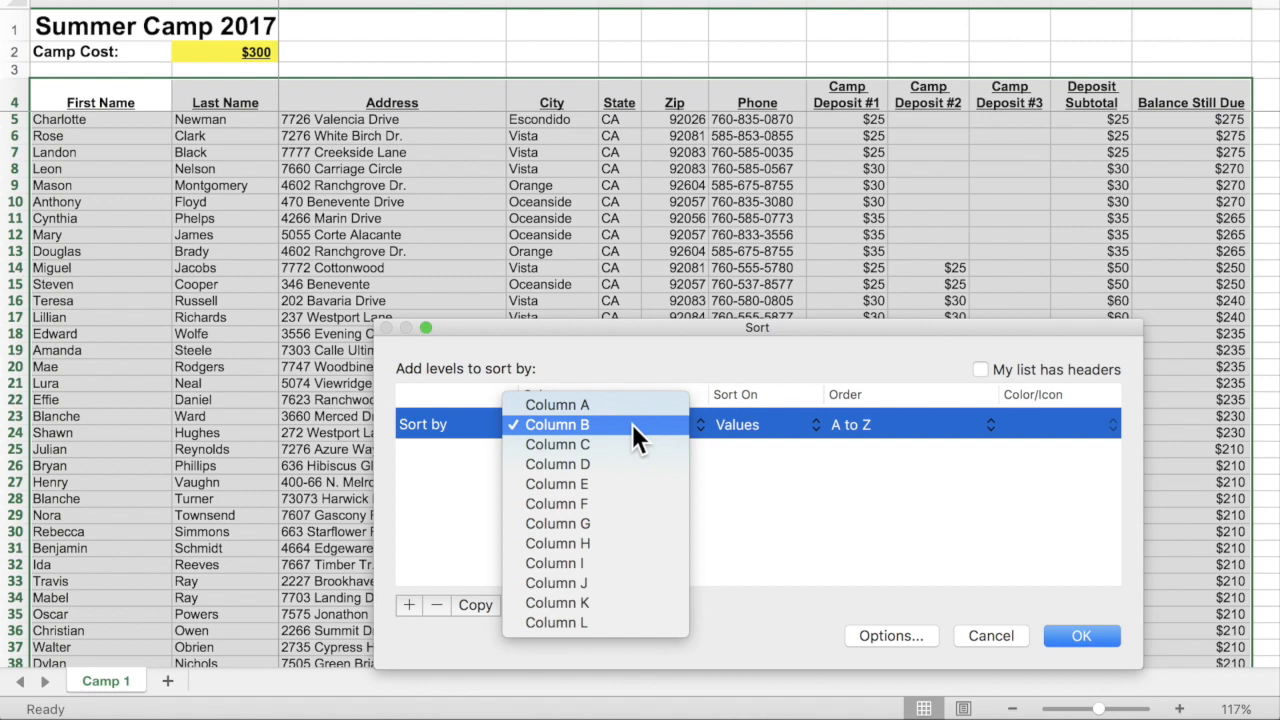
click(646, 422)
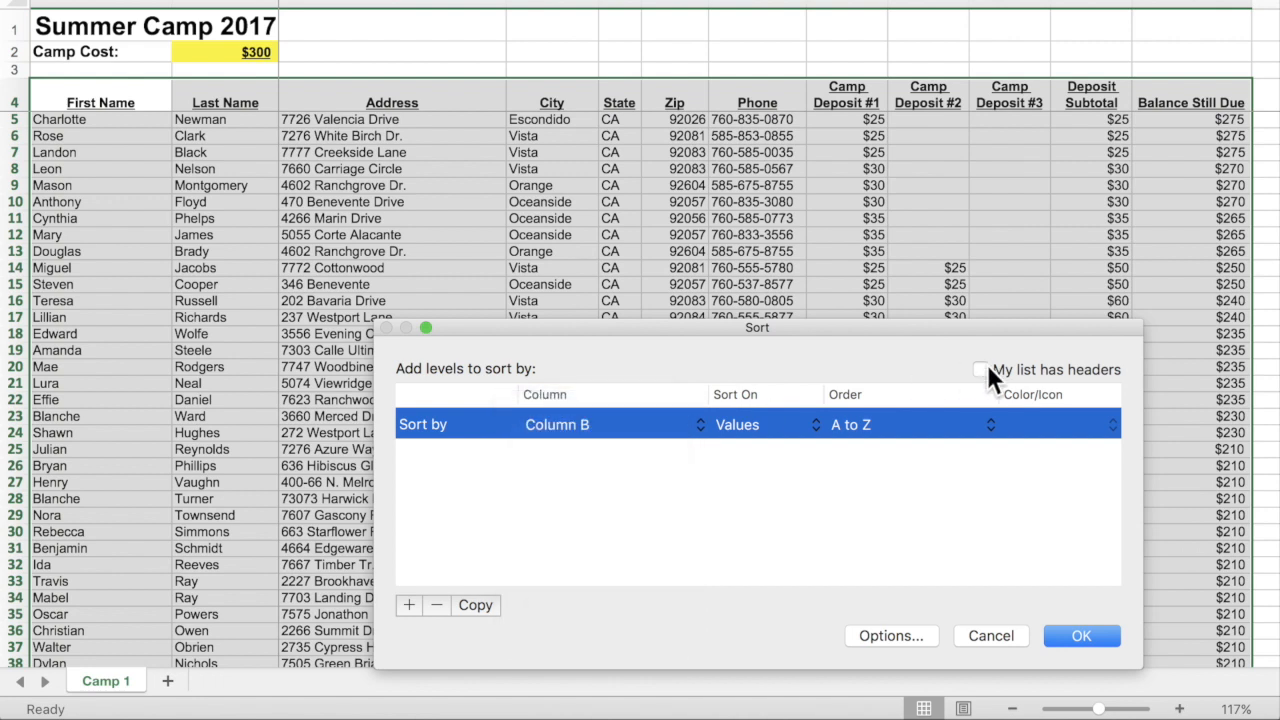
click(980, 369)
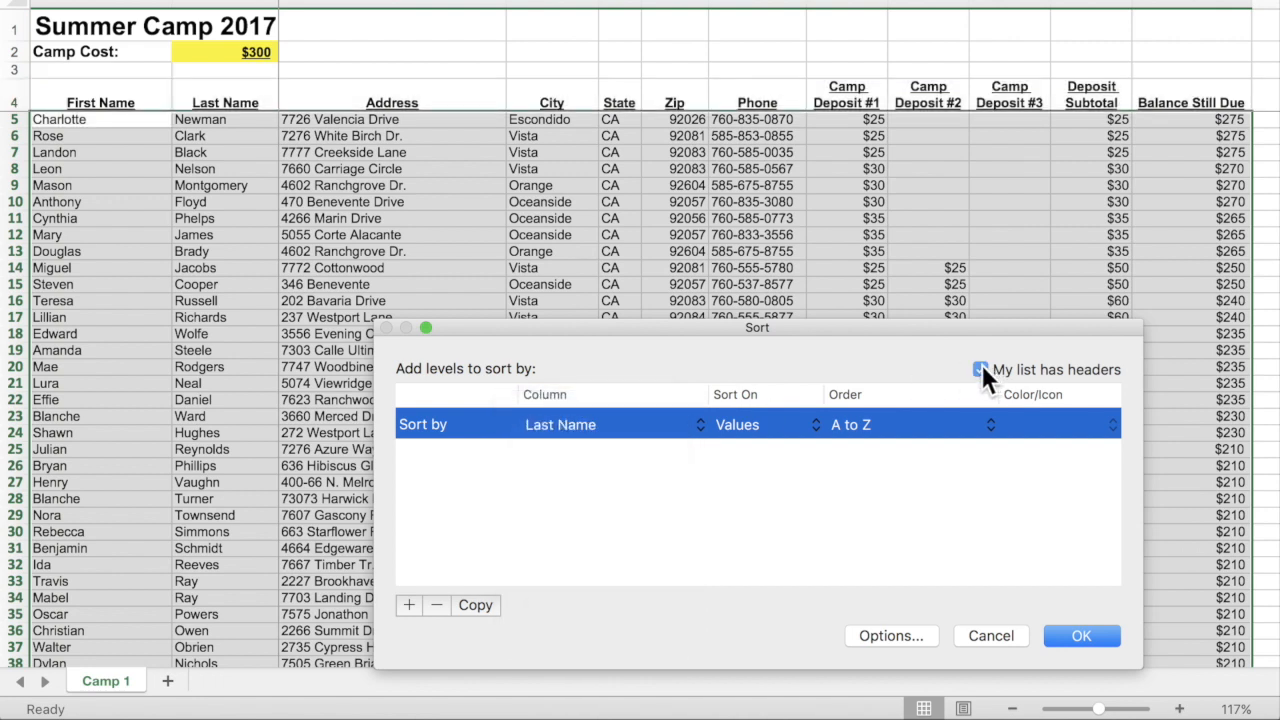
click(650, 425)
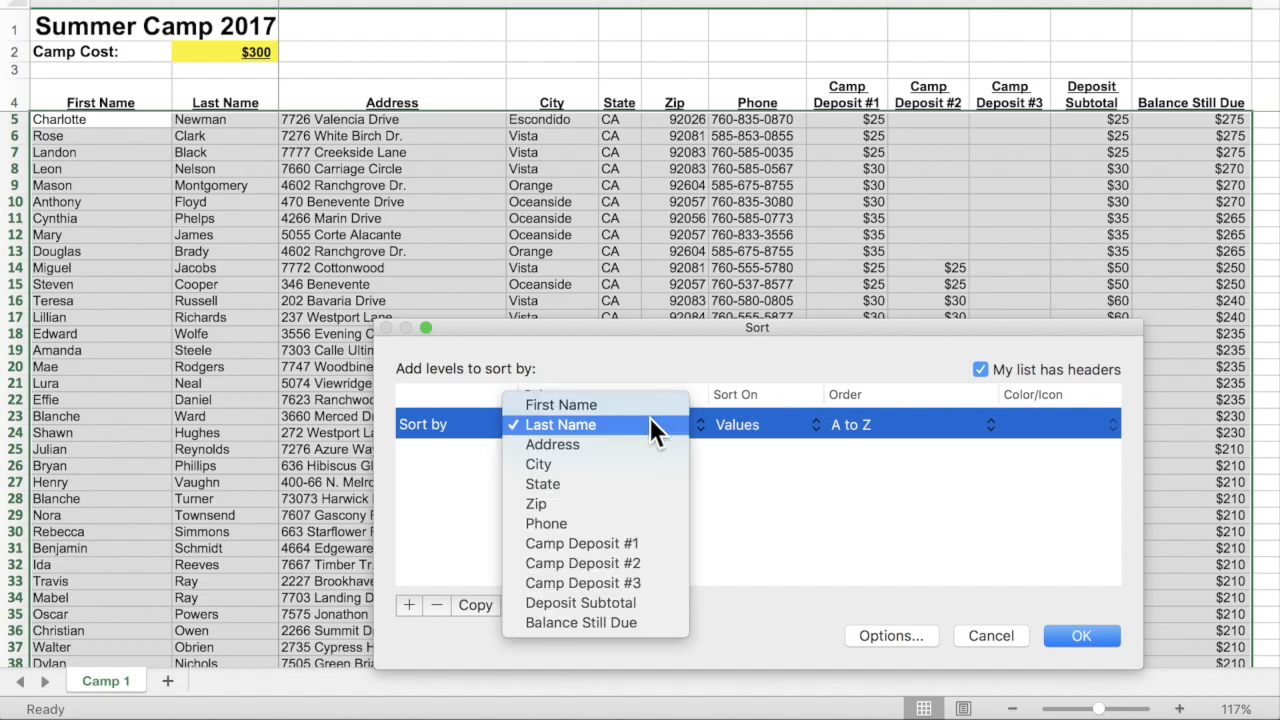
click(650, 424)
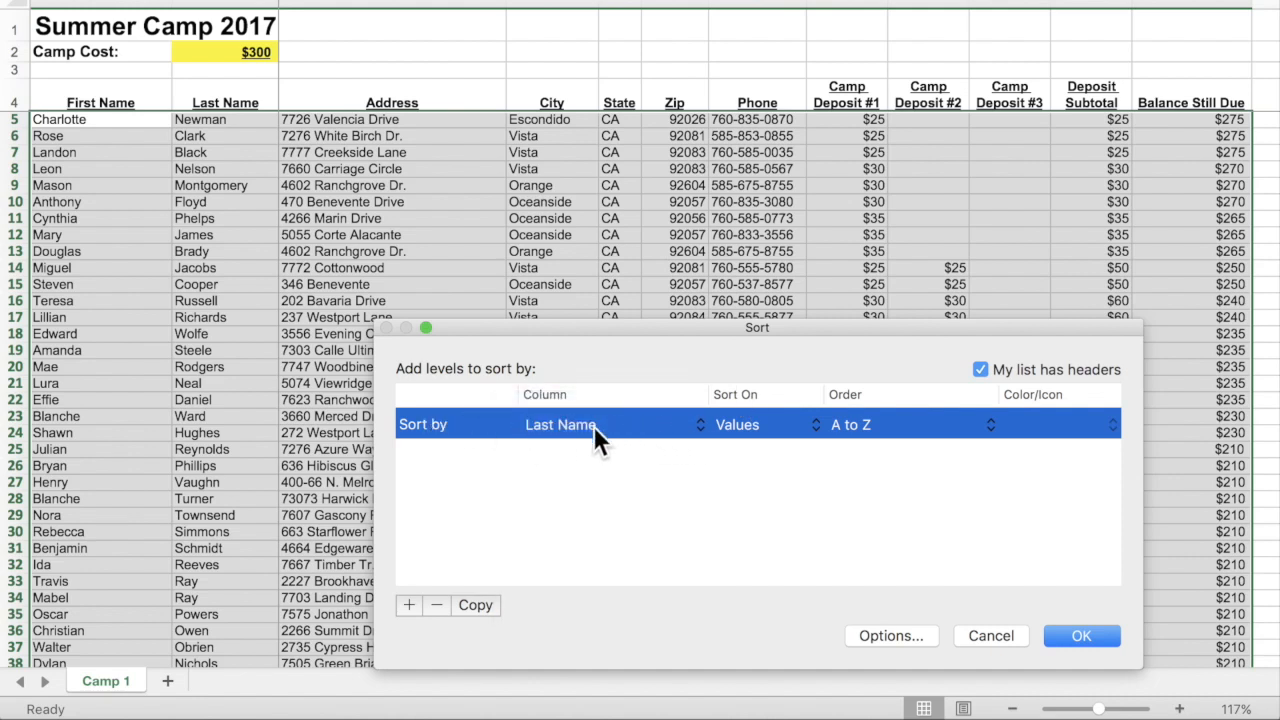
Add a Then by level for First Name, keep A to Z order, and apply the sort.
click(408, 604)
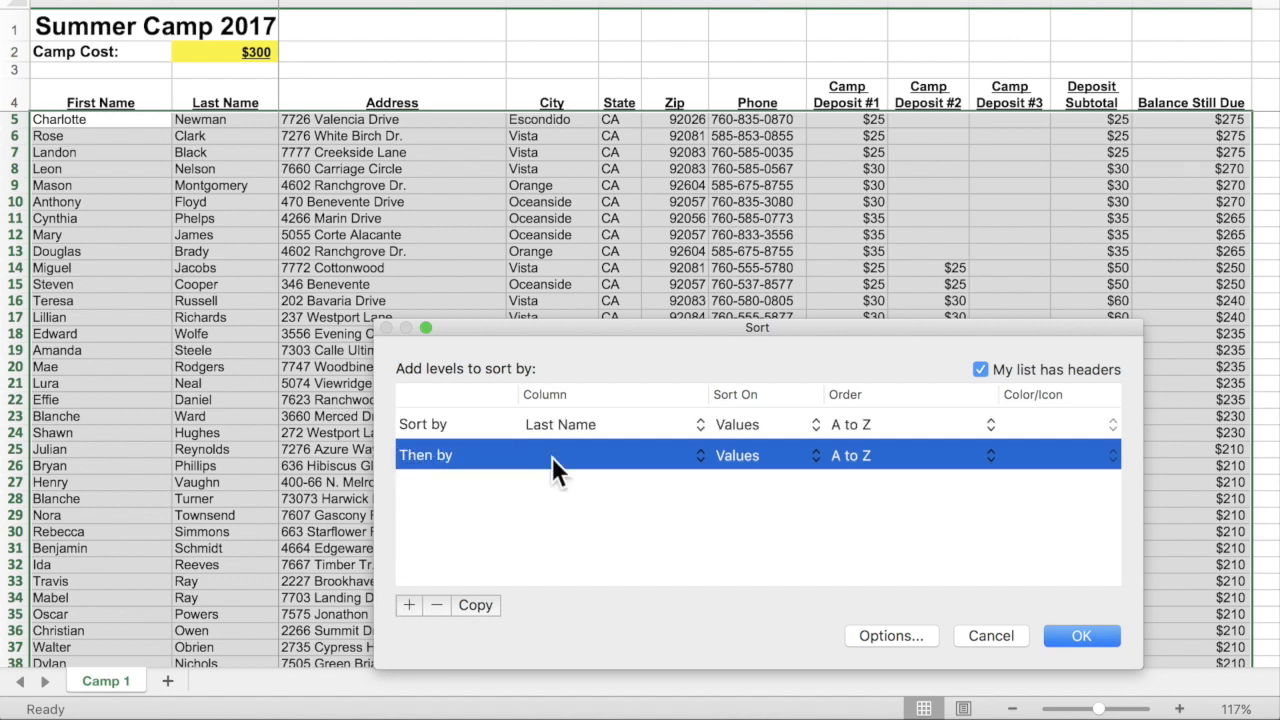
click(578, 455)
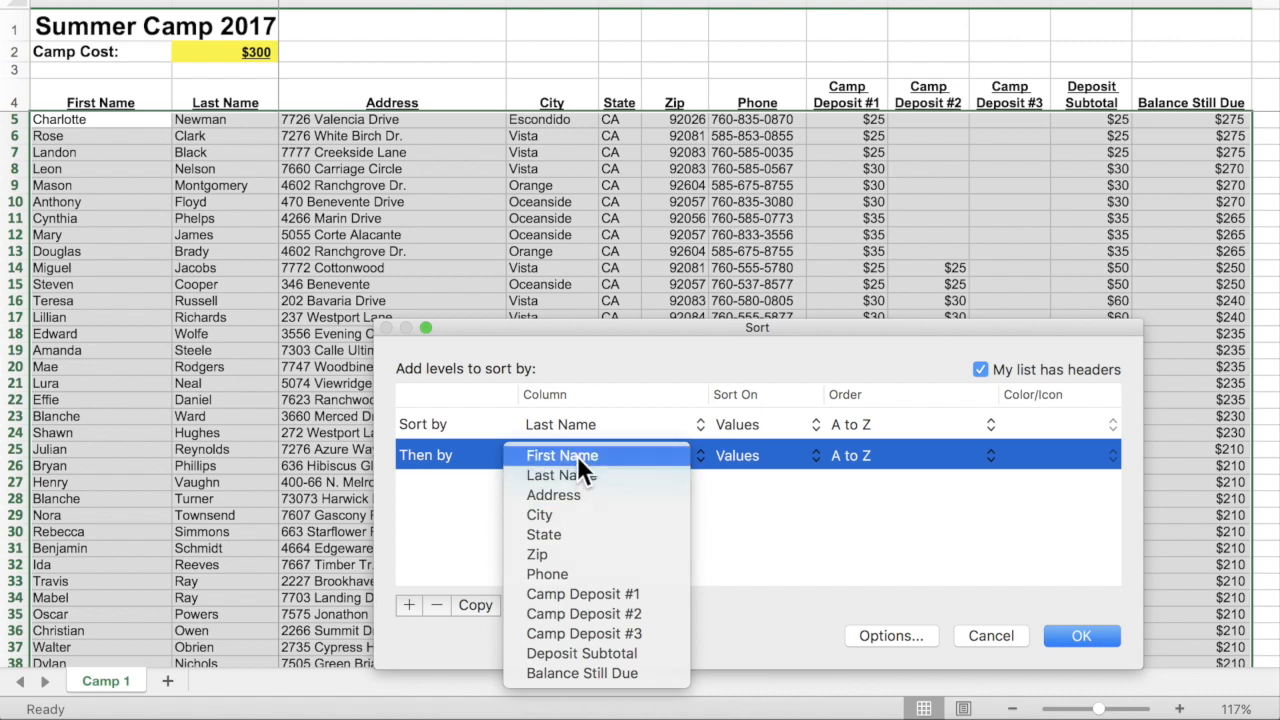
click(577, 455)
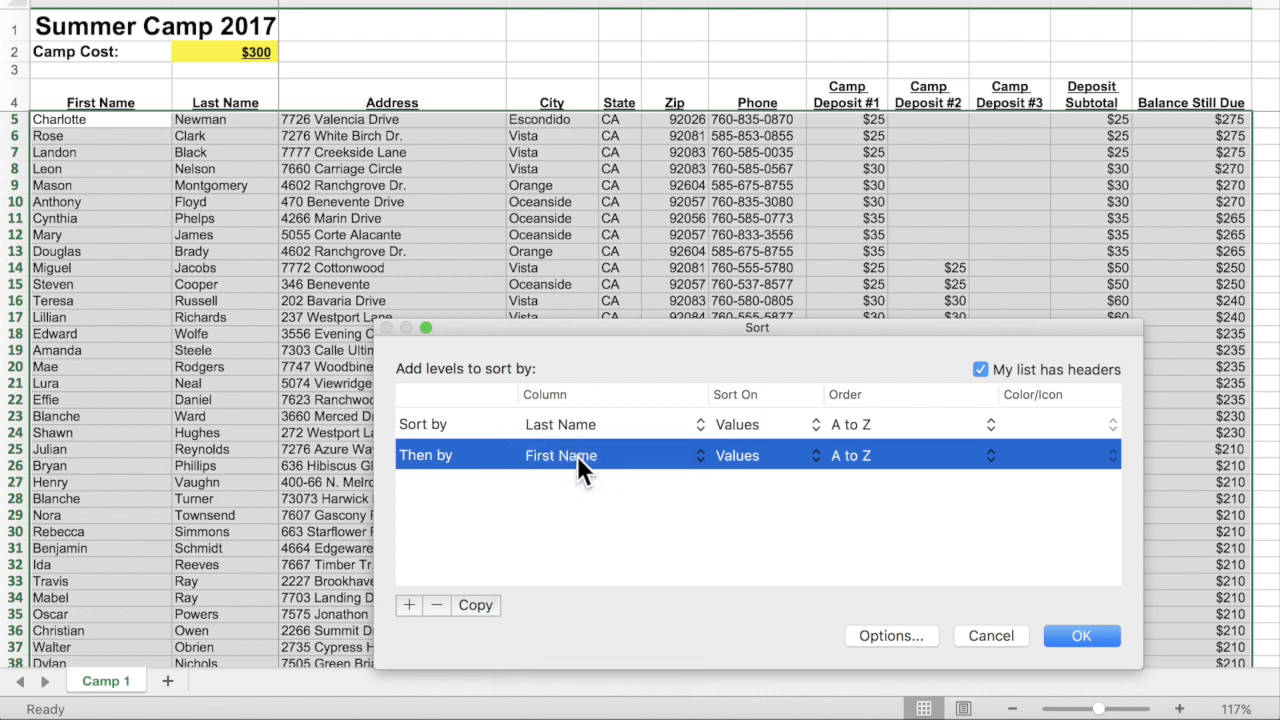
click(870, 428)
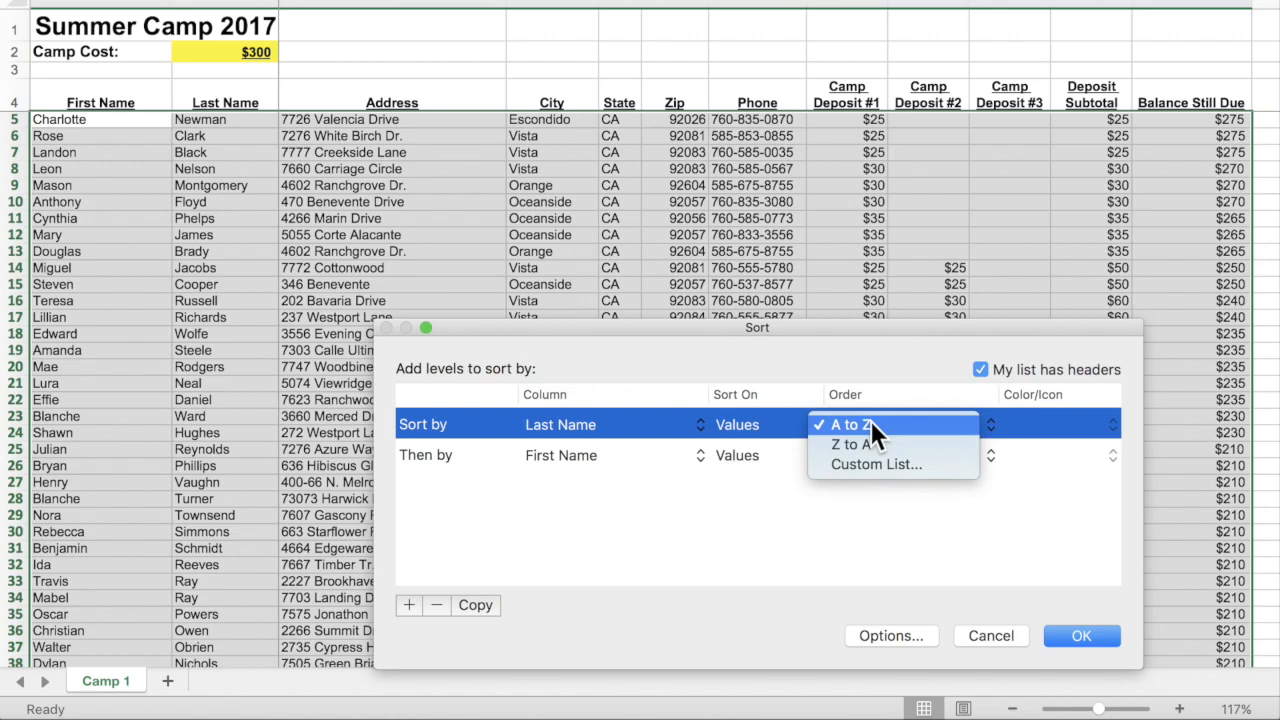
click(870, 424)
click(1093, 631)
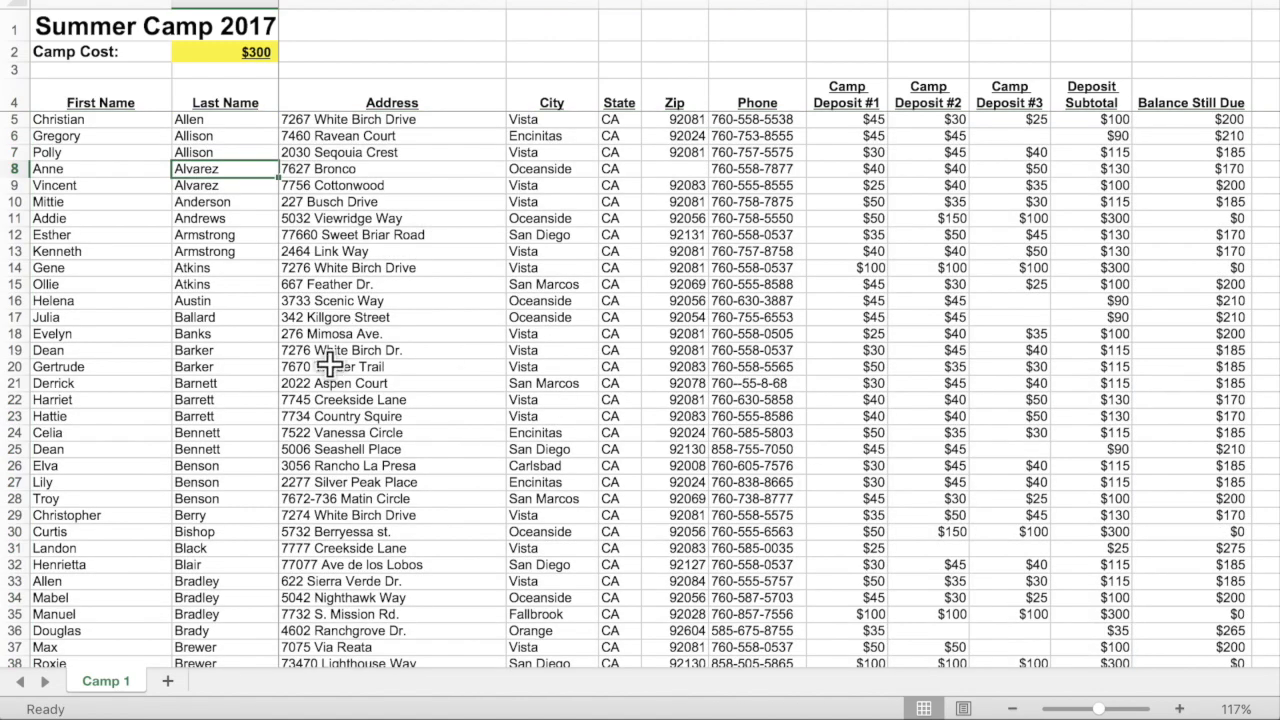
click(222, 350)
click(220, 370)
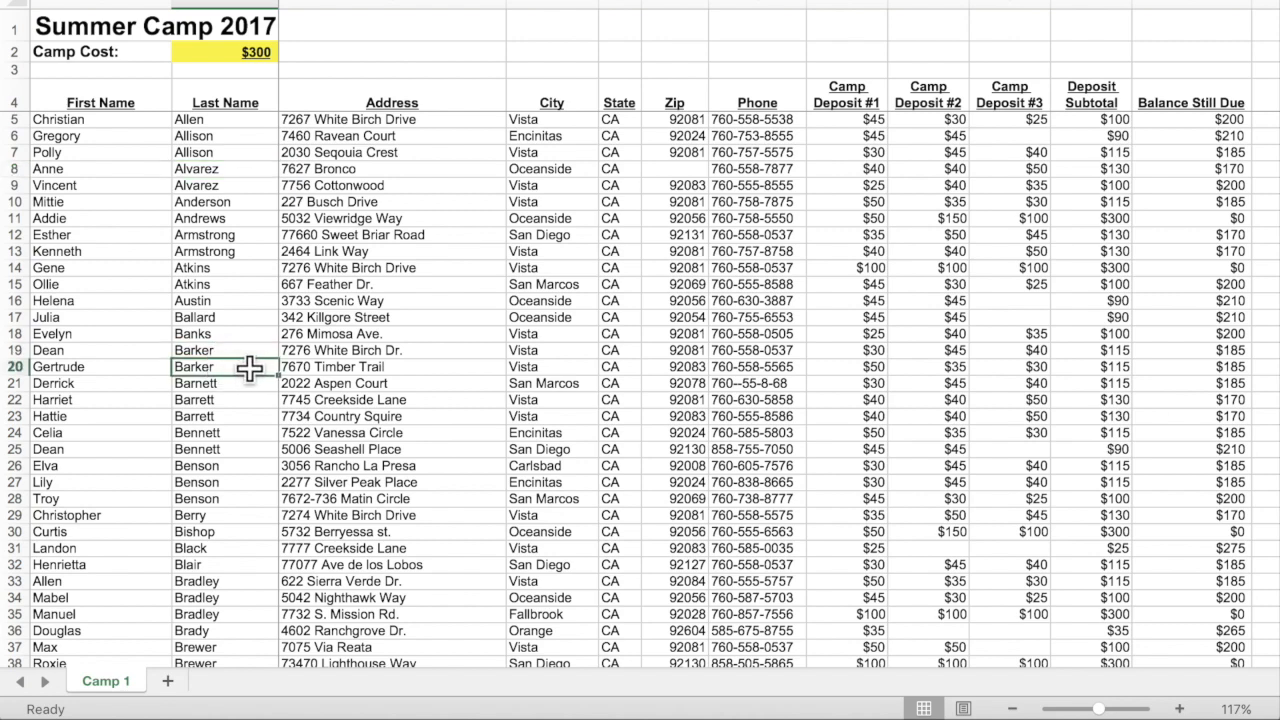
click(238, 432)
click(250, 448)
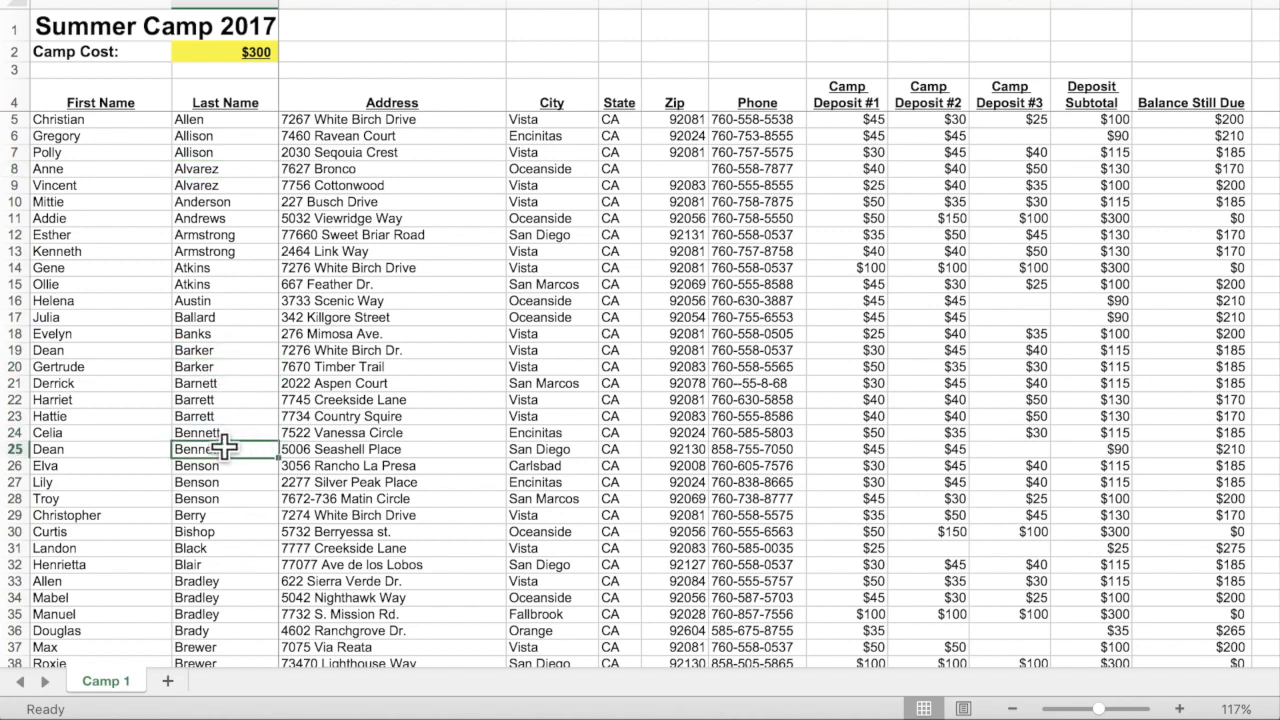
click(84, 434)
click(75, 450)
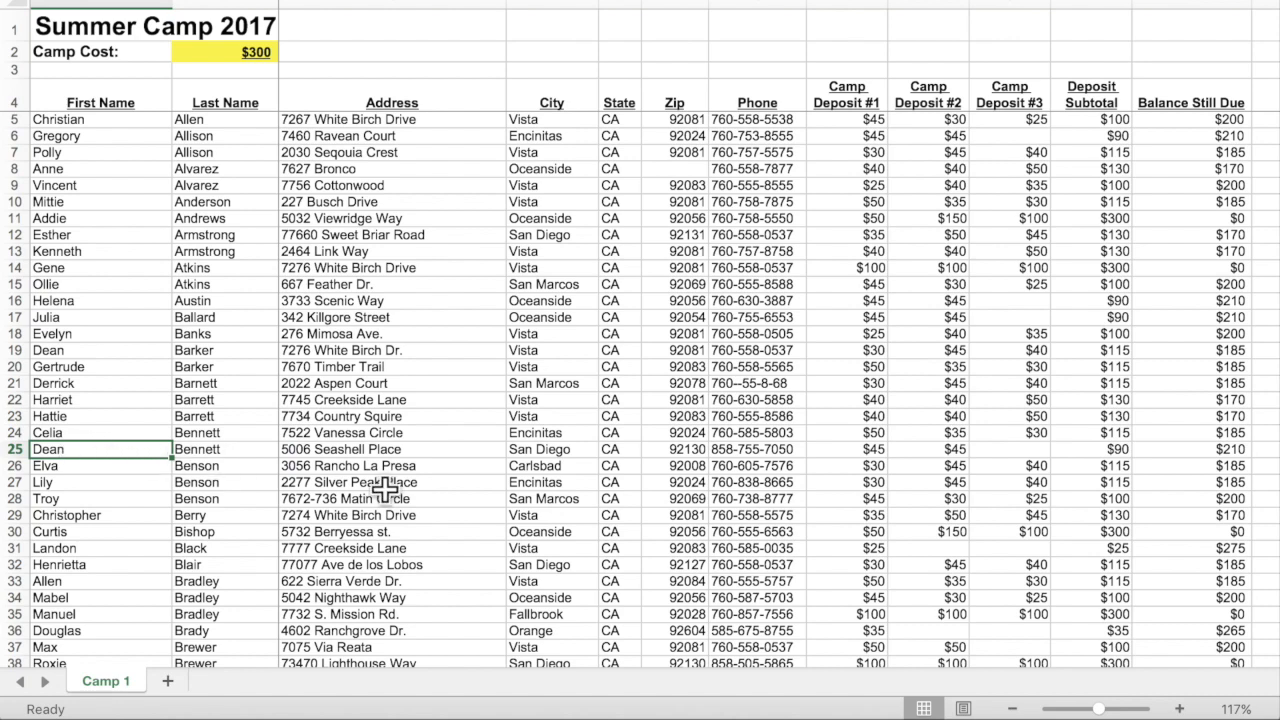
click(560, 152)
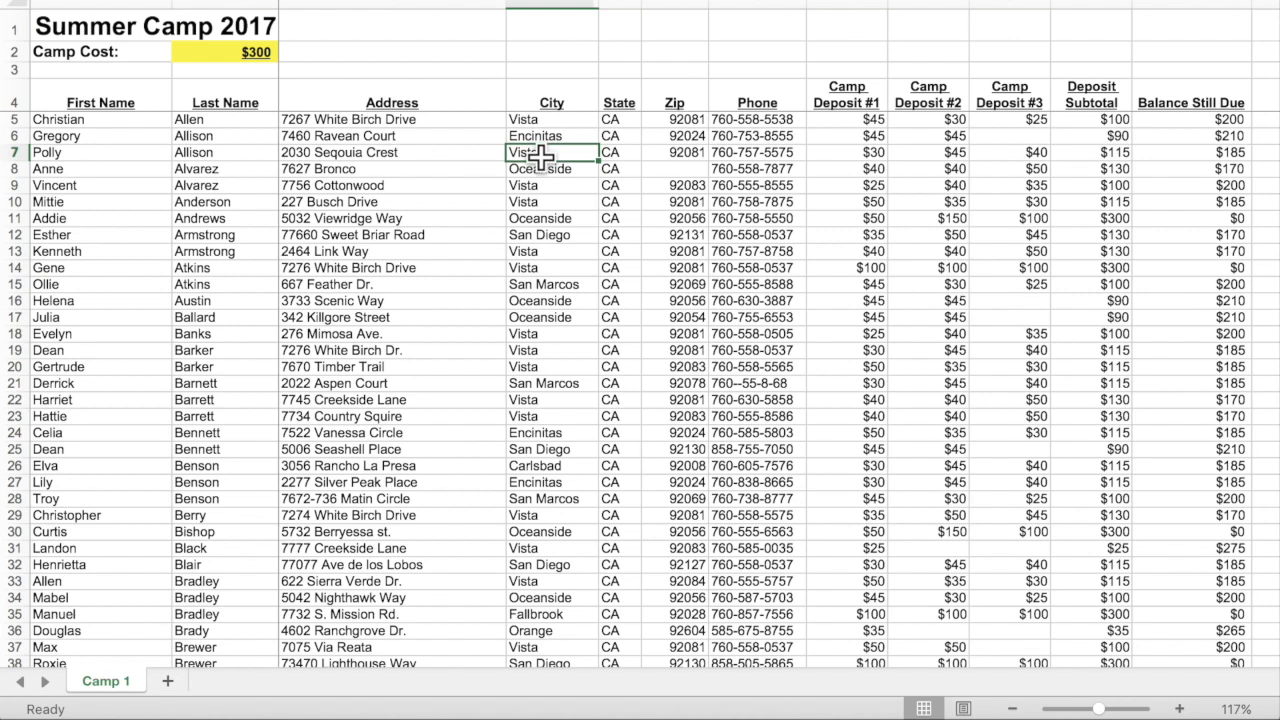
Set Sort levels to City, Last Name and First Name, all A to Z, so Carlsbad campers lead.
click(520, 2)
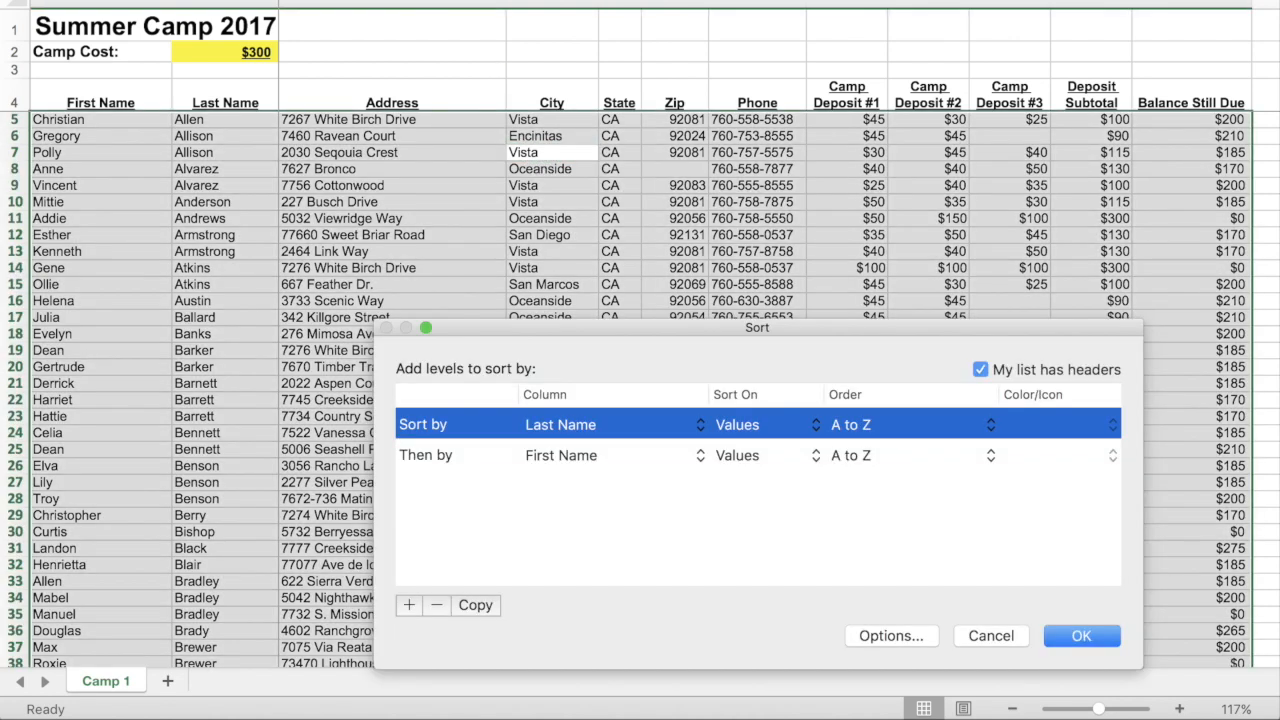
click(581, 427)
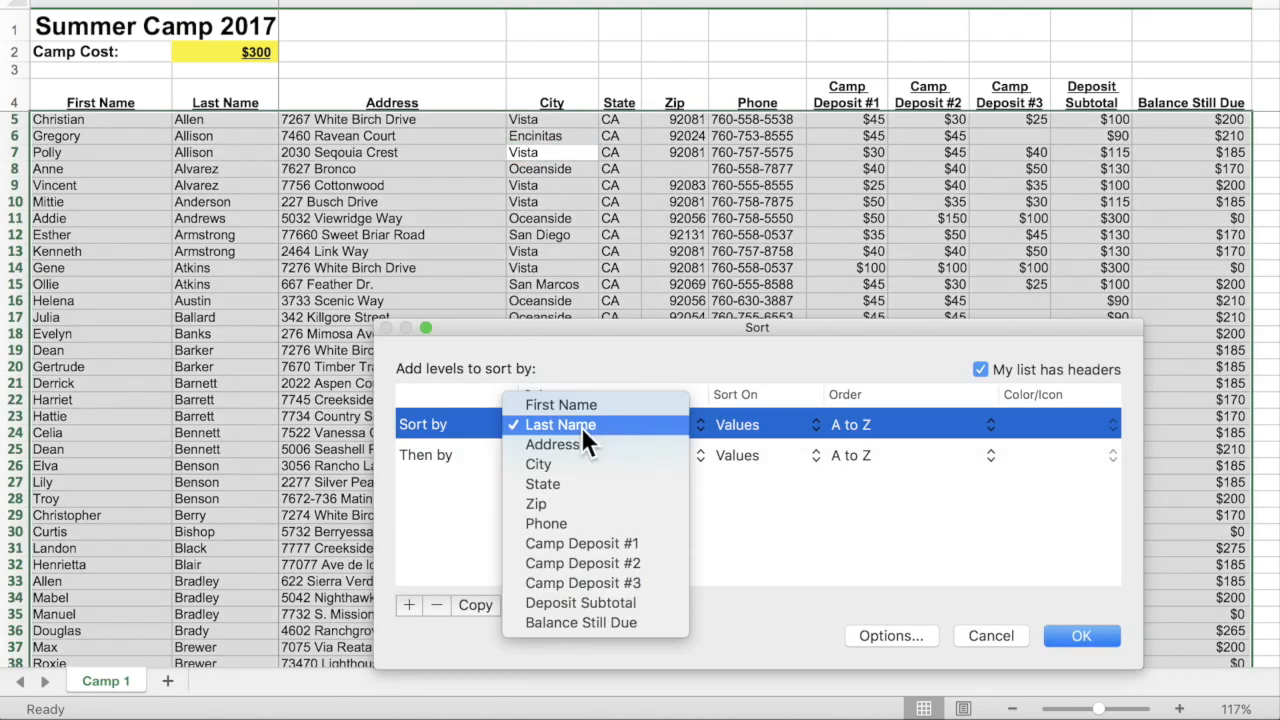
click(579, 466)
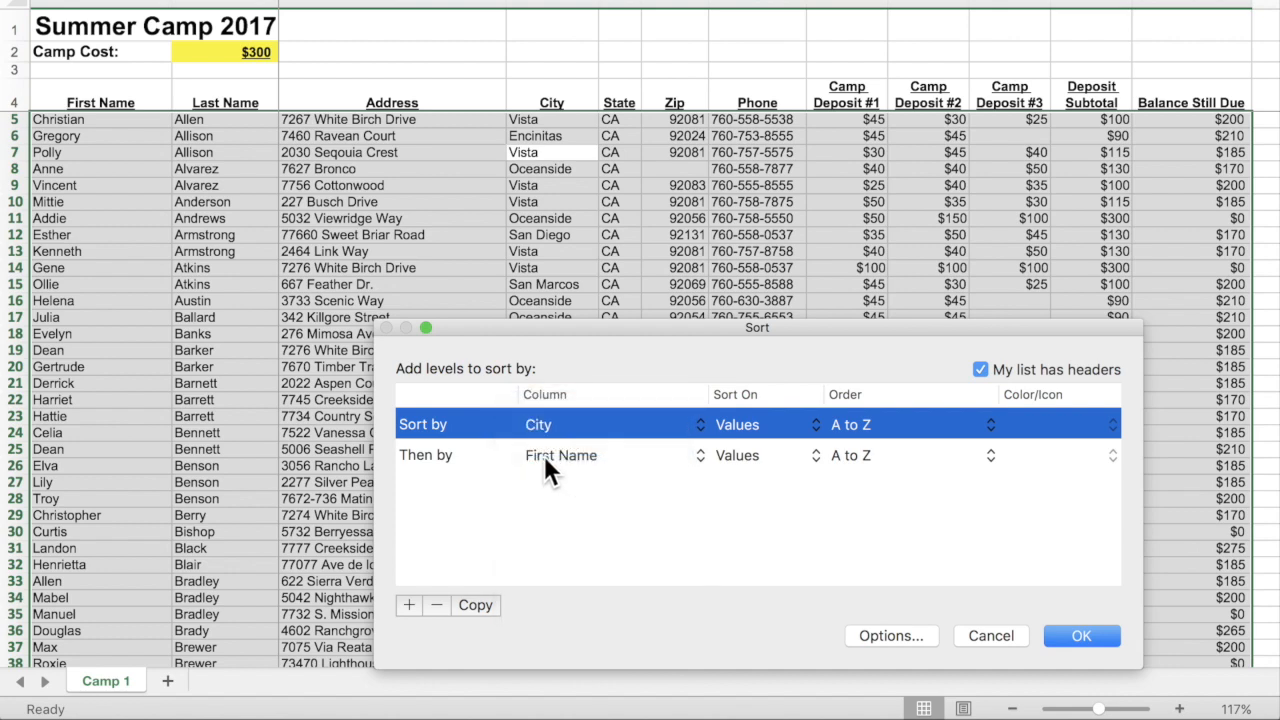
click(565, 454)
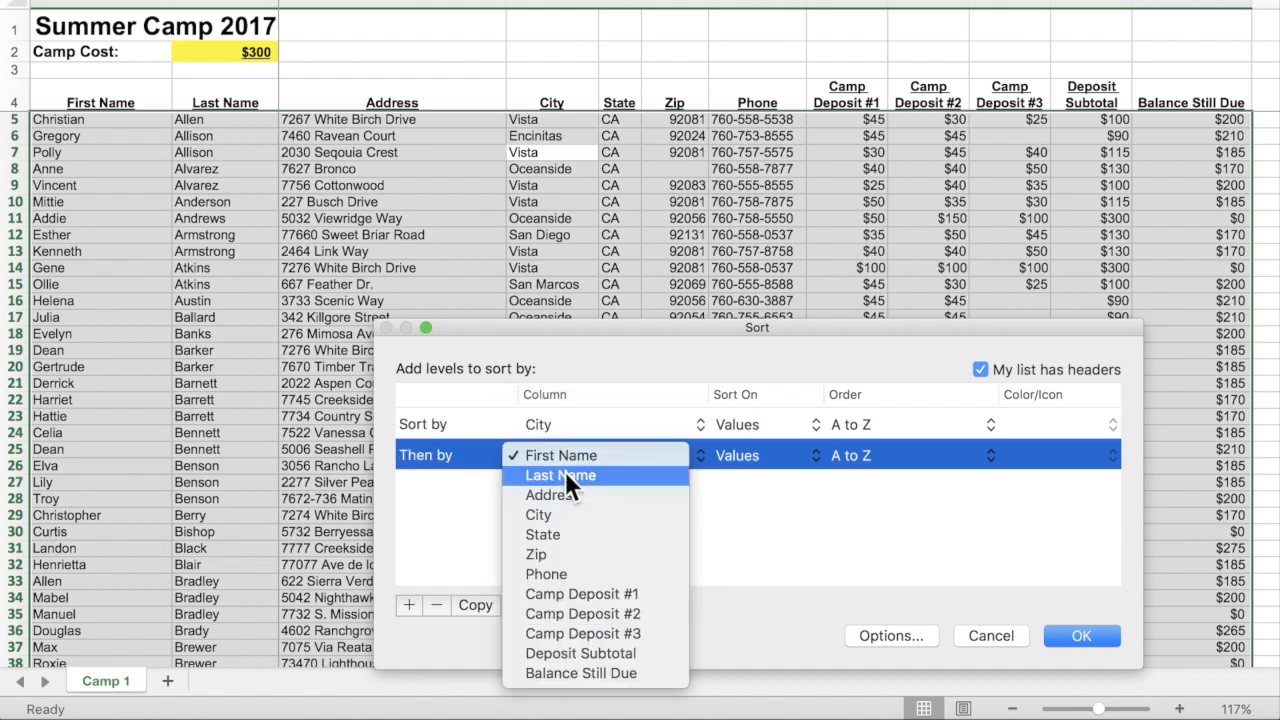
click(563, 472)
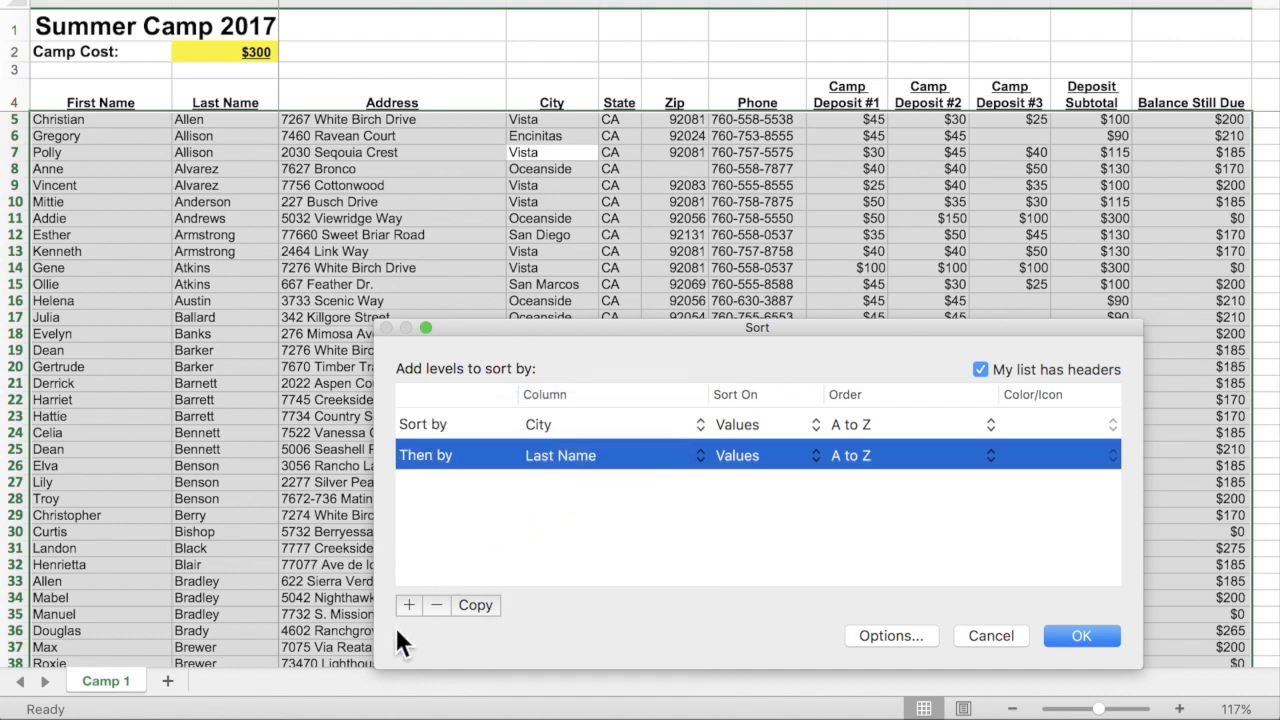
click(406, 602)
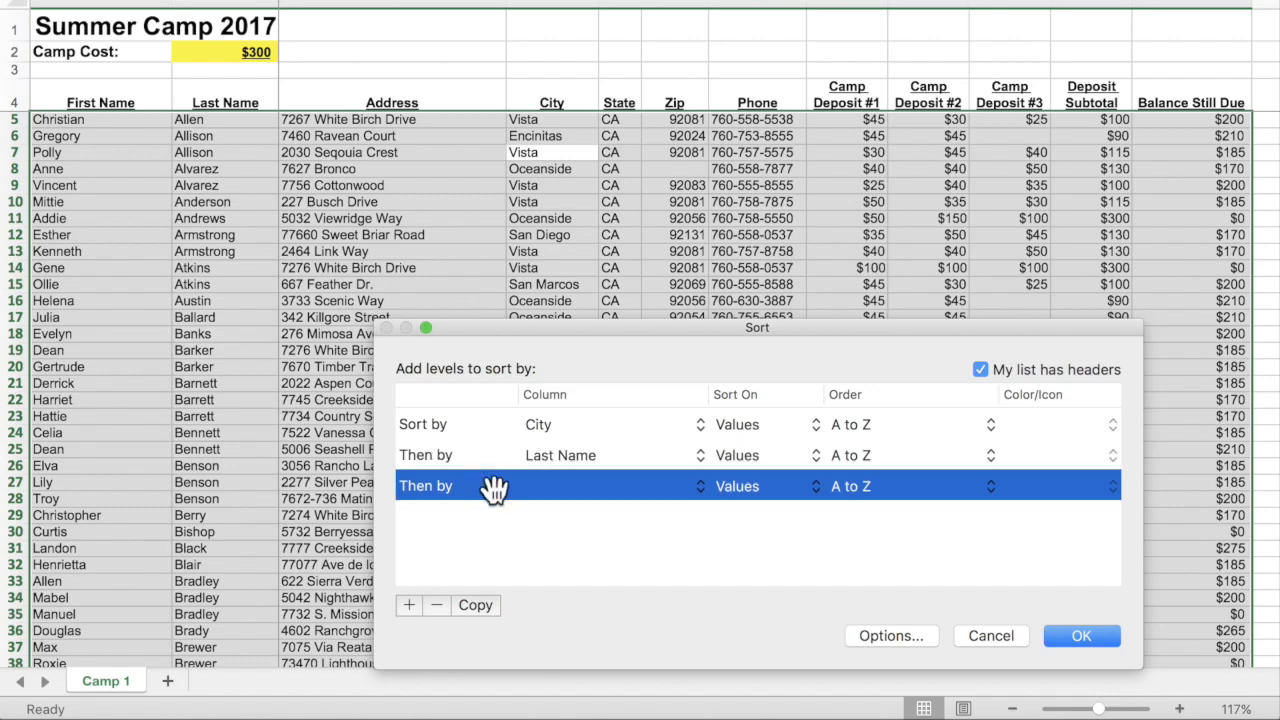
click(569, 487)
click(570, 490)
click(1084, 635)
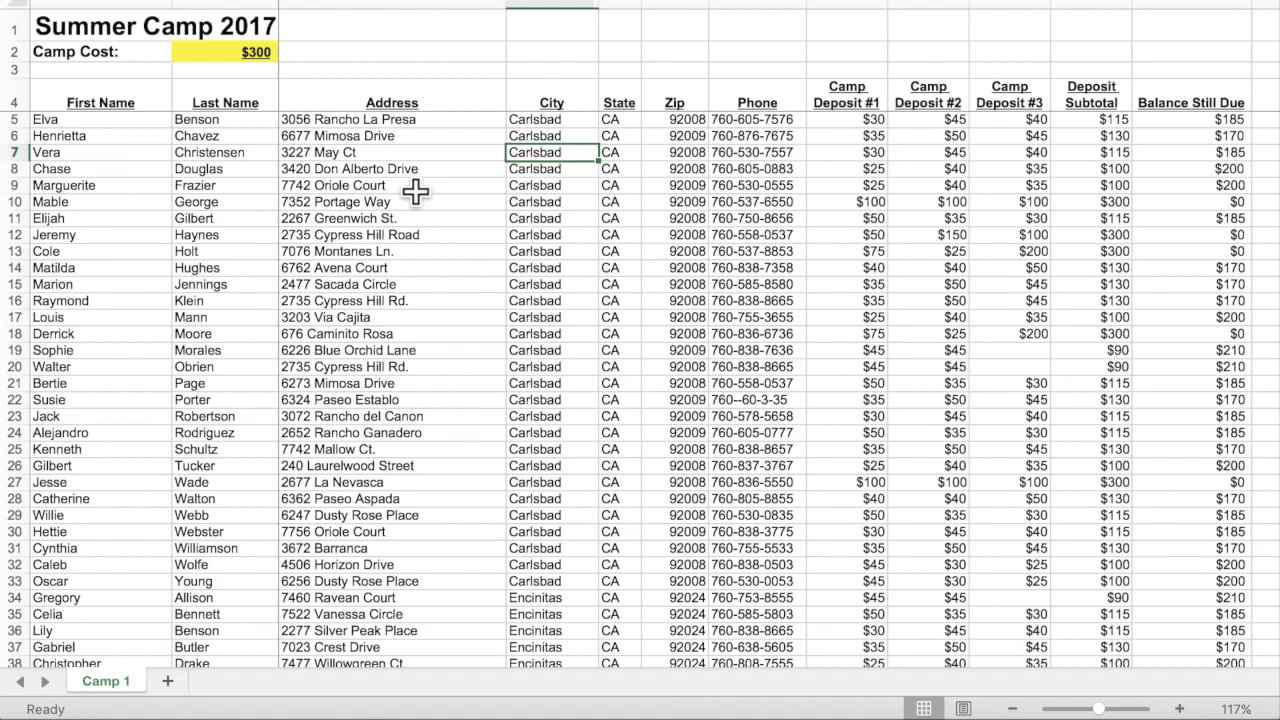
scroll(425, 211, down, 10)
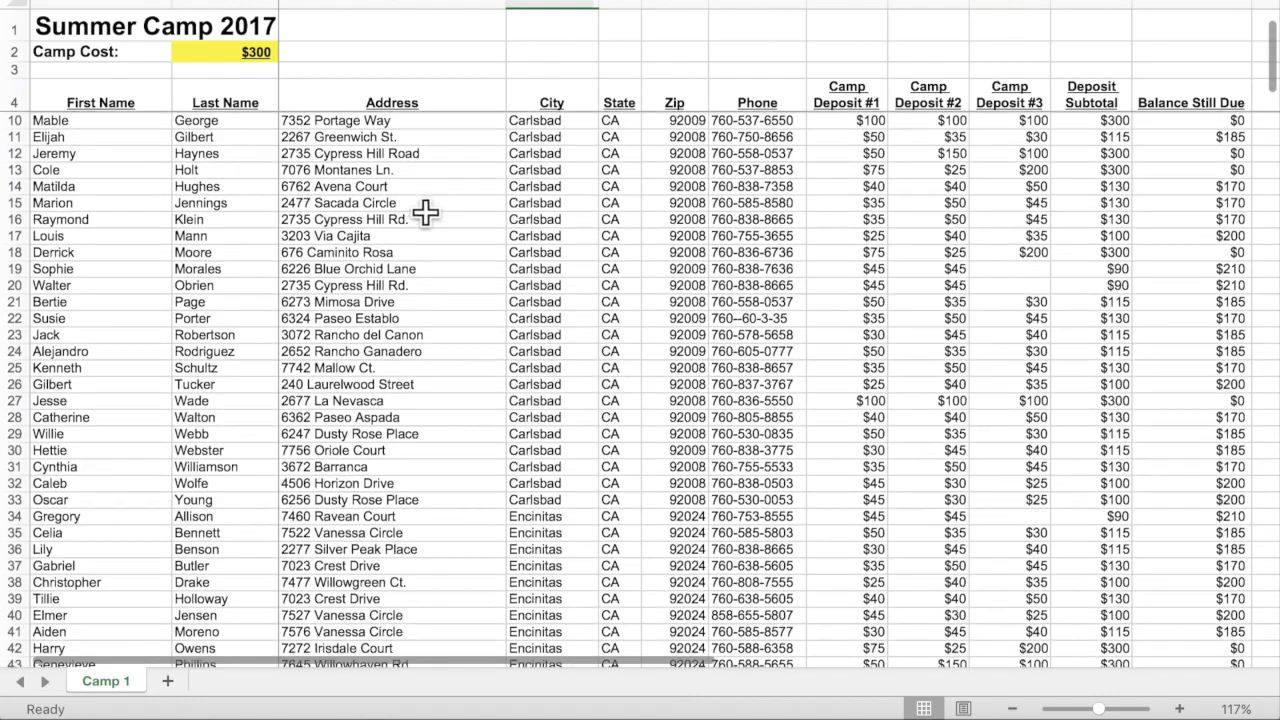
scroll(425, 211, up, 10)
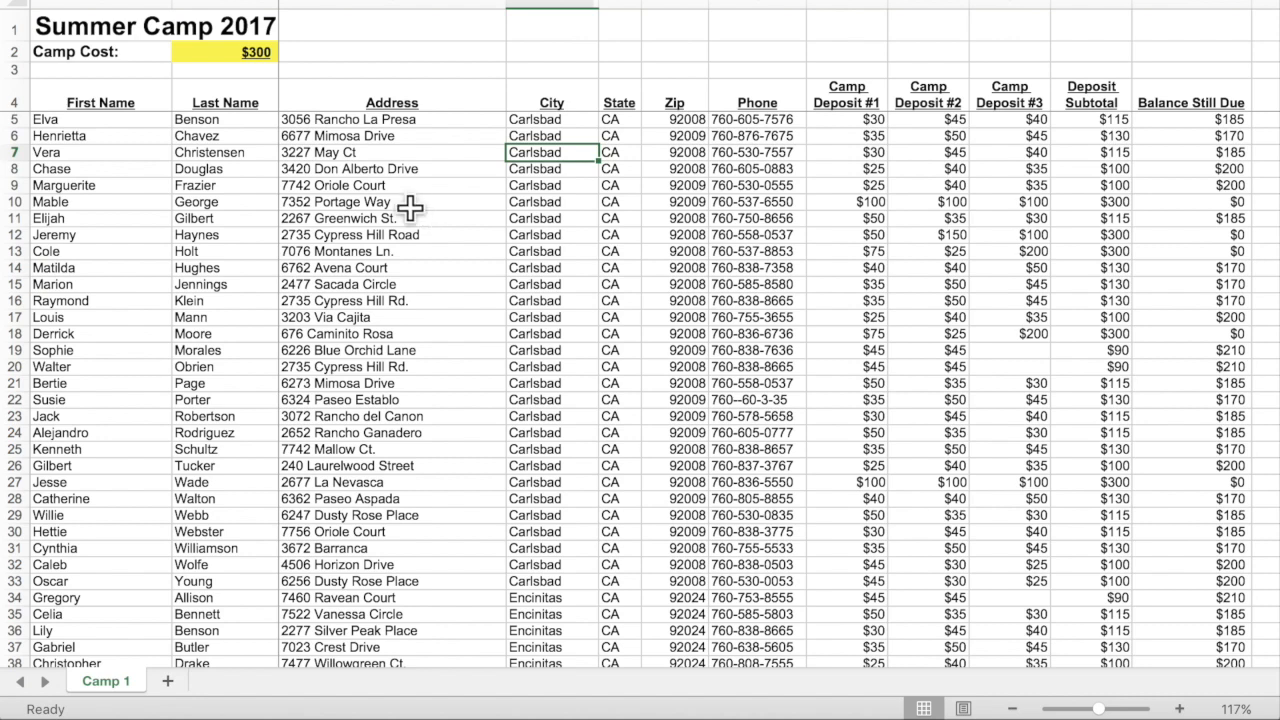
click(1190, 121)
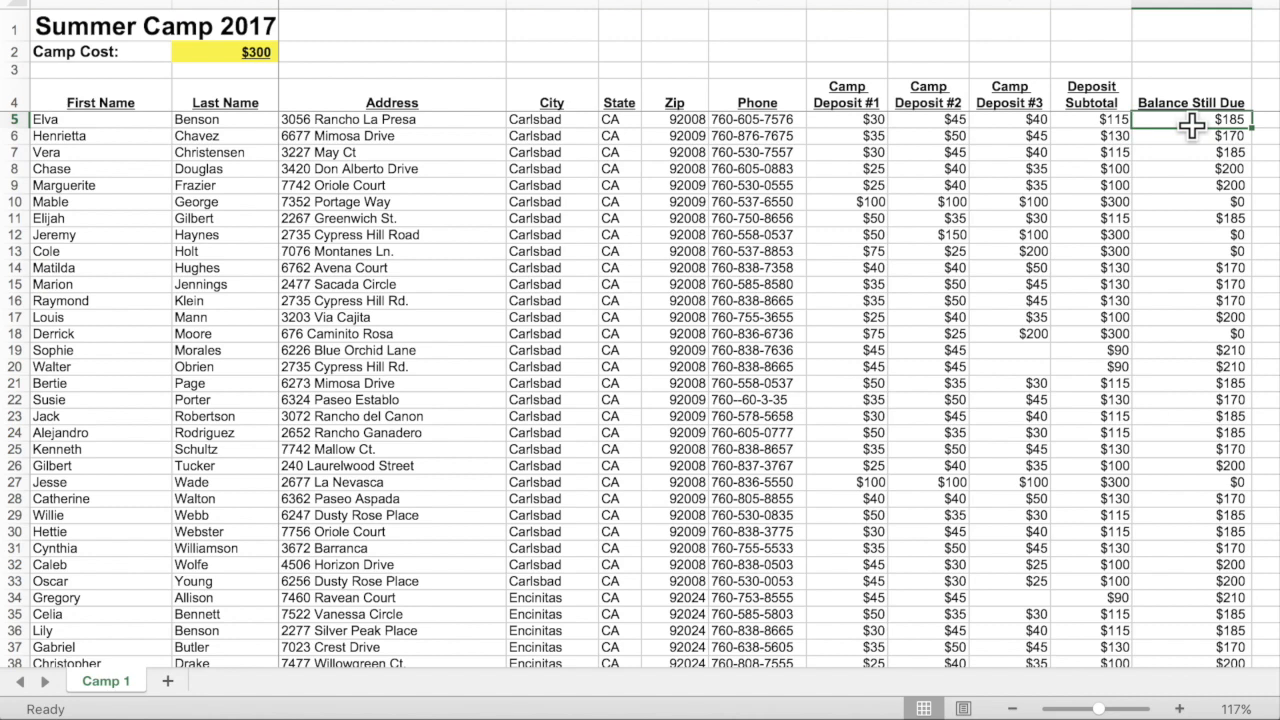
click(1194, 184)
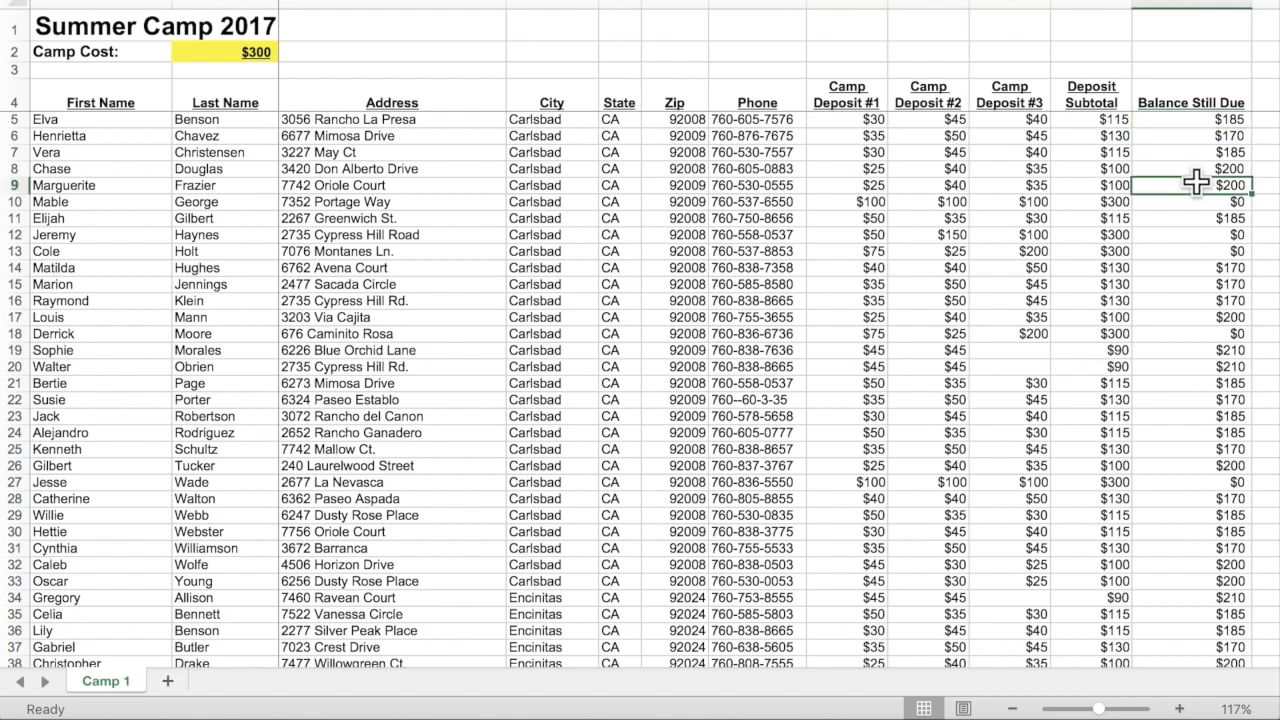
Change the first sort level to Balance Still Due, Largest to Smallest, keeping the name levels.
key(super+shift+r)
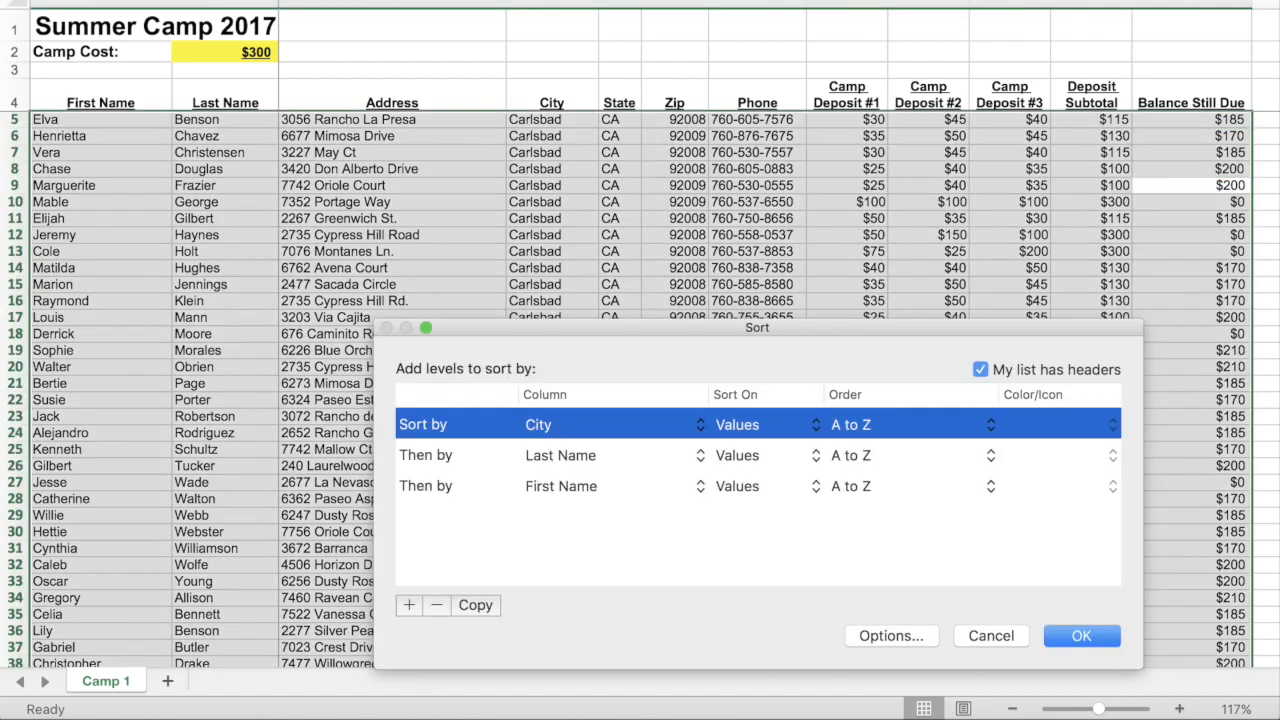
click(606, 424)
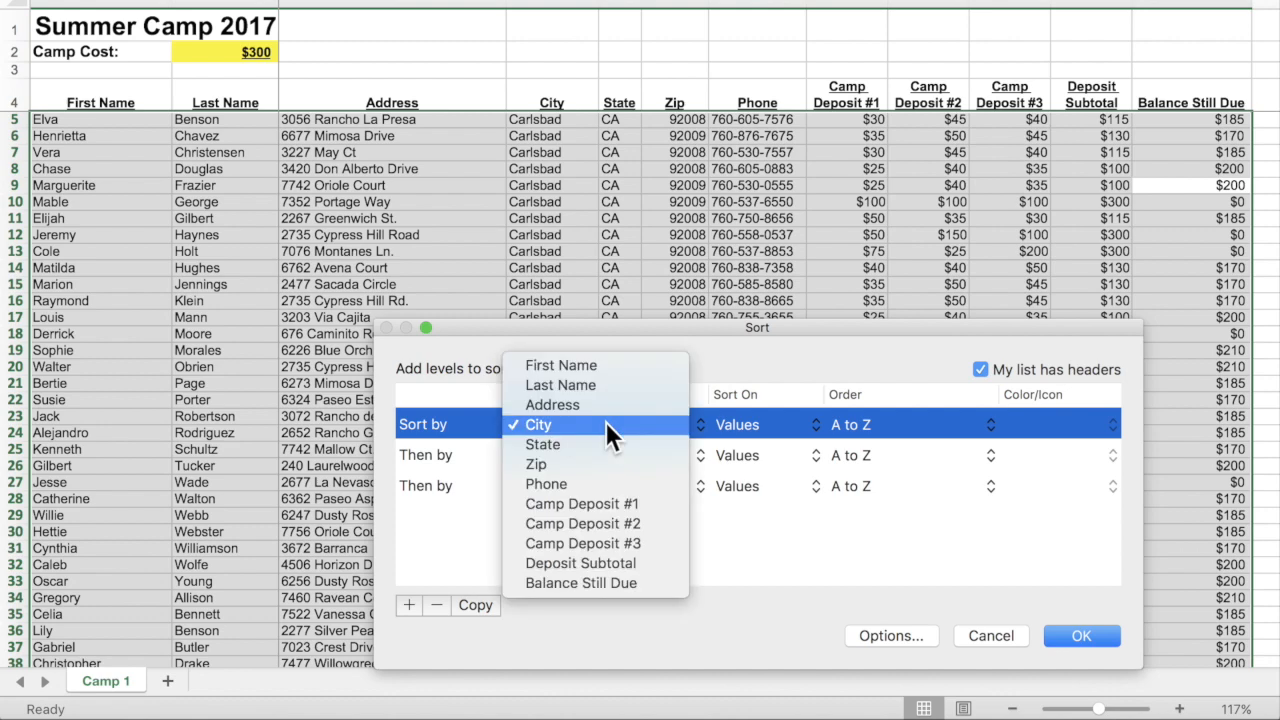
click(606, 580)
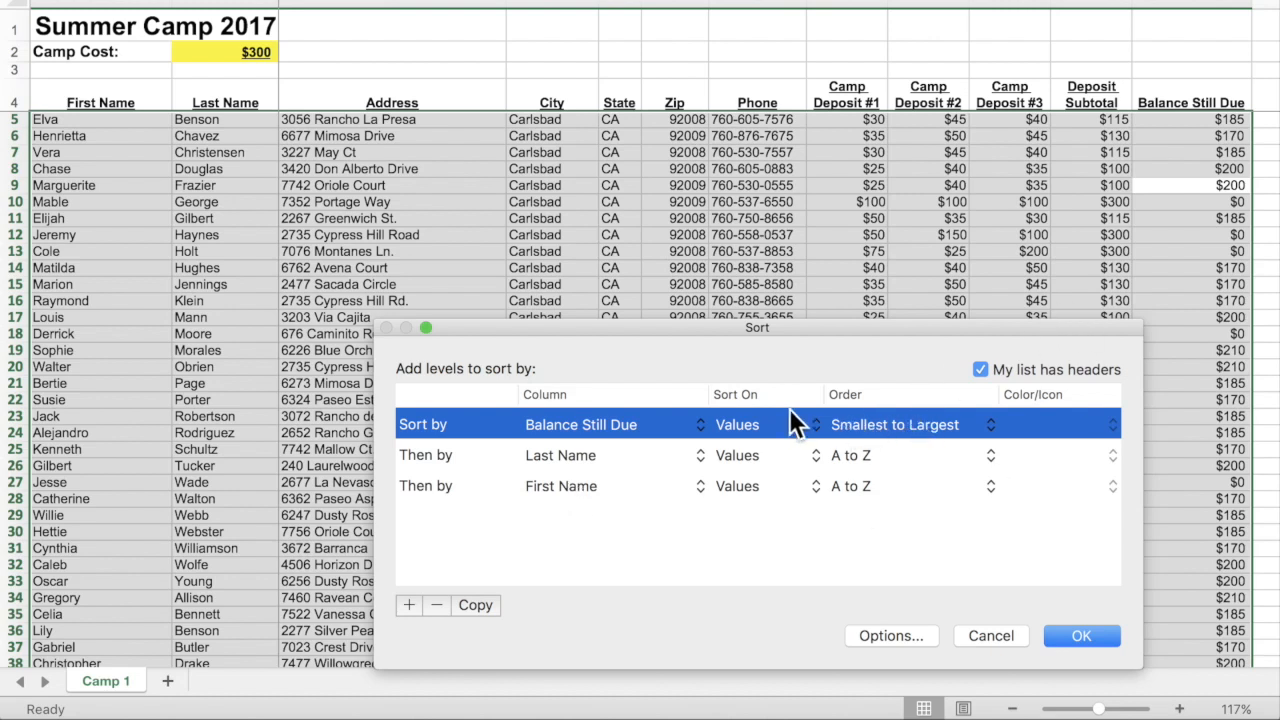
click(922, 420)
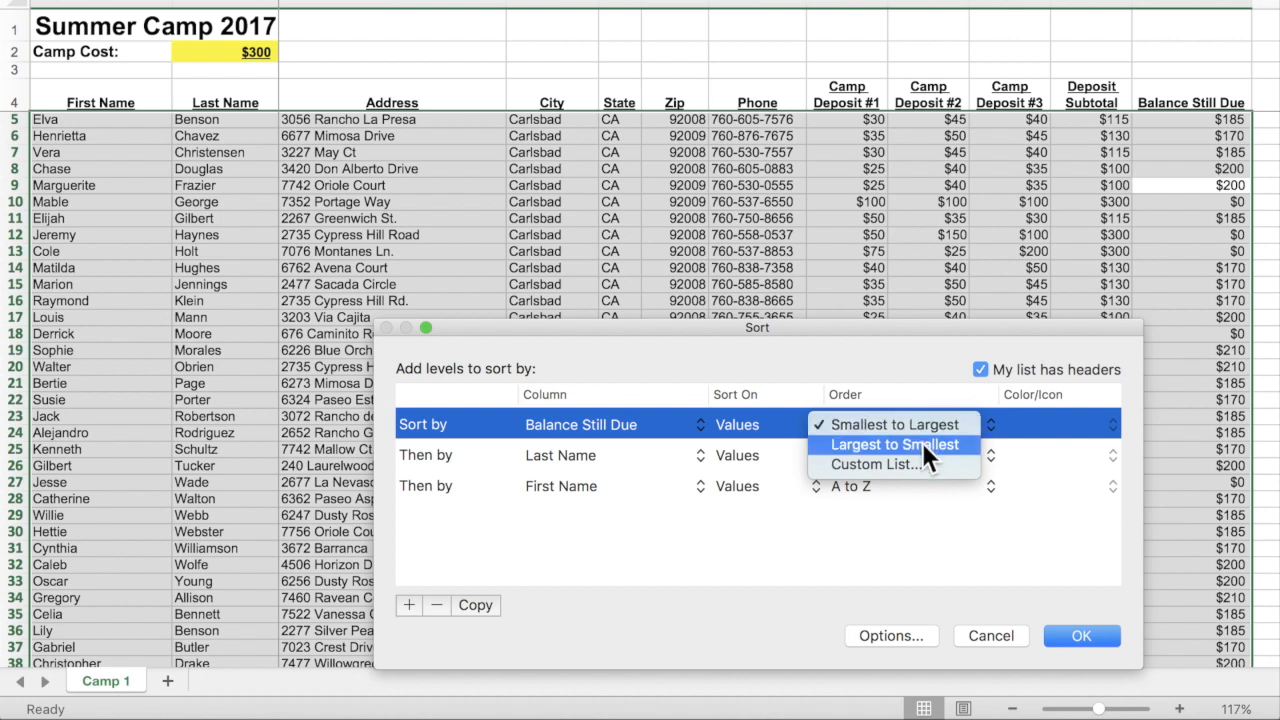
click(922, 444)
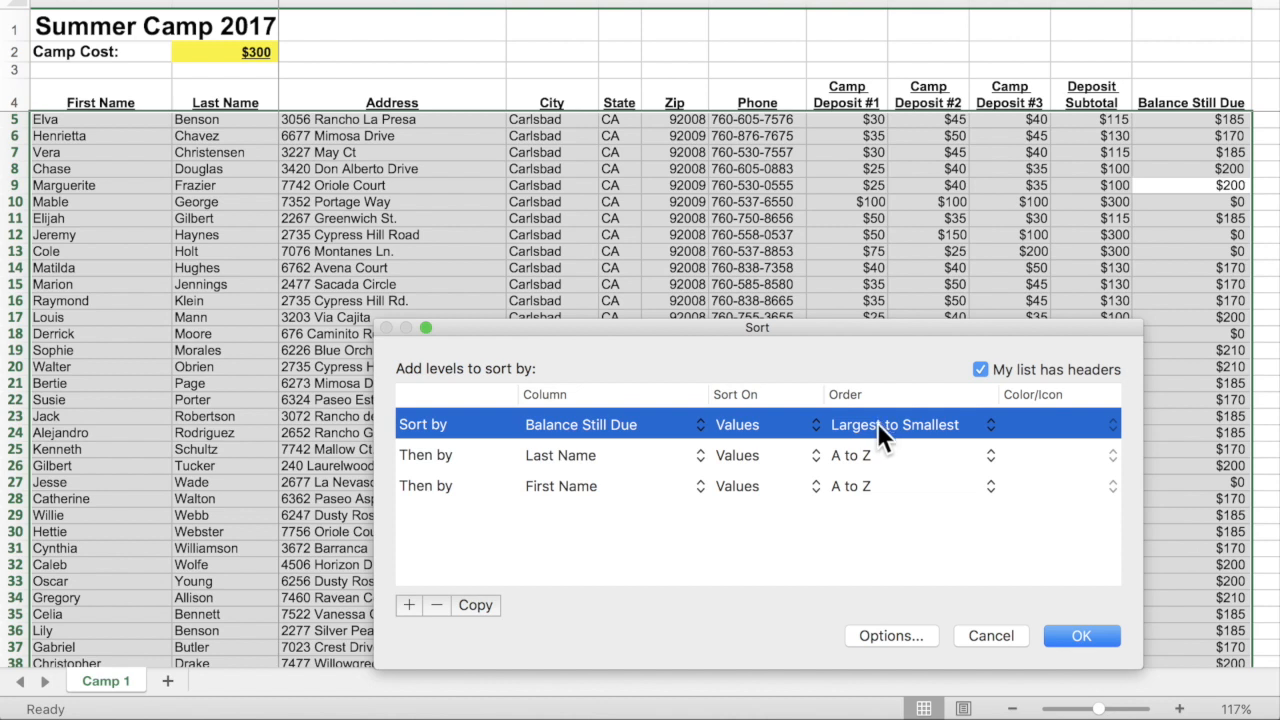
click(1081, 636)
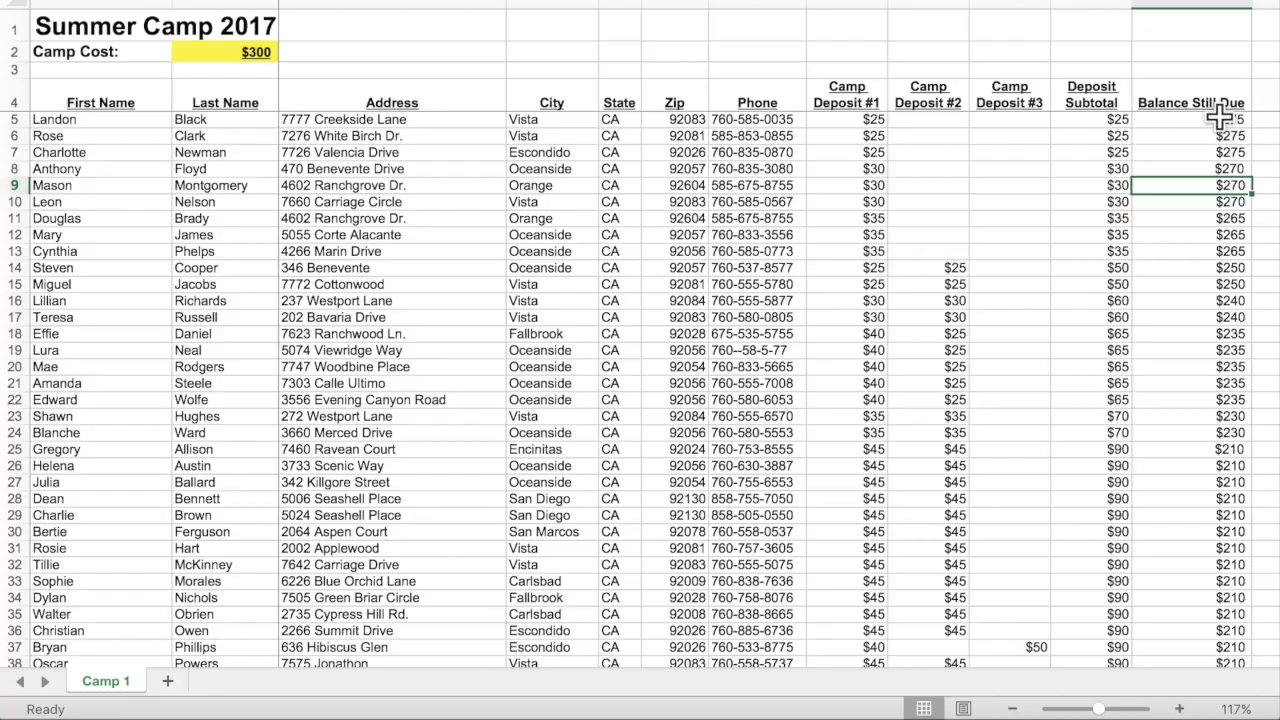
Select from cell A1 down to row 215, the last camper with a balance still due.
scroll(1200, 568, down, 8)
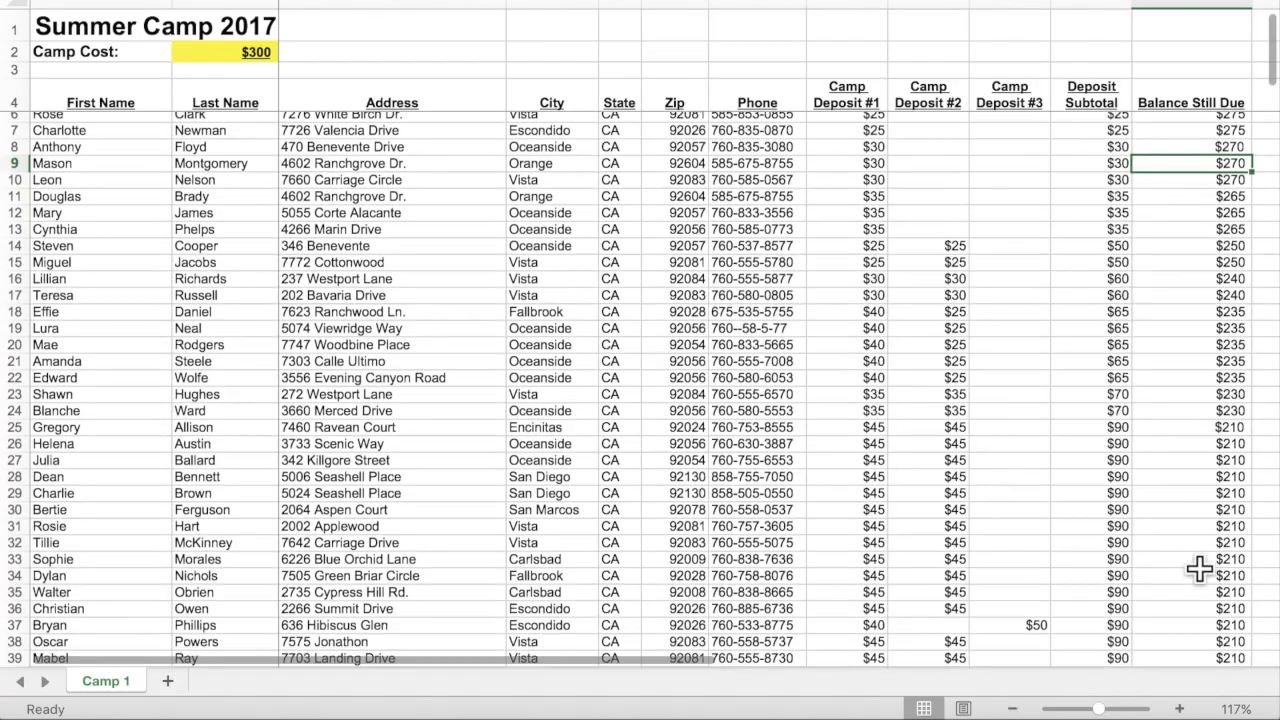
scroll(1200, 568, down, 20)
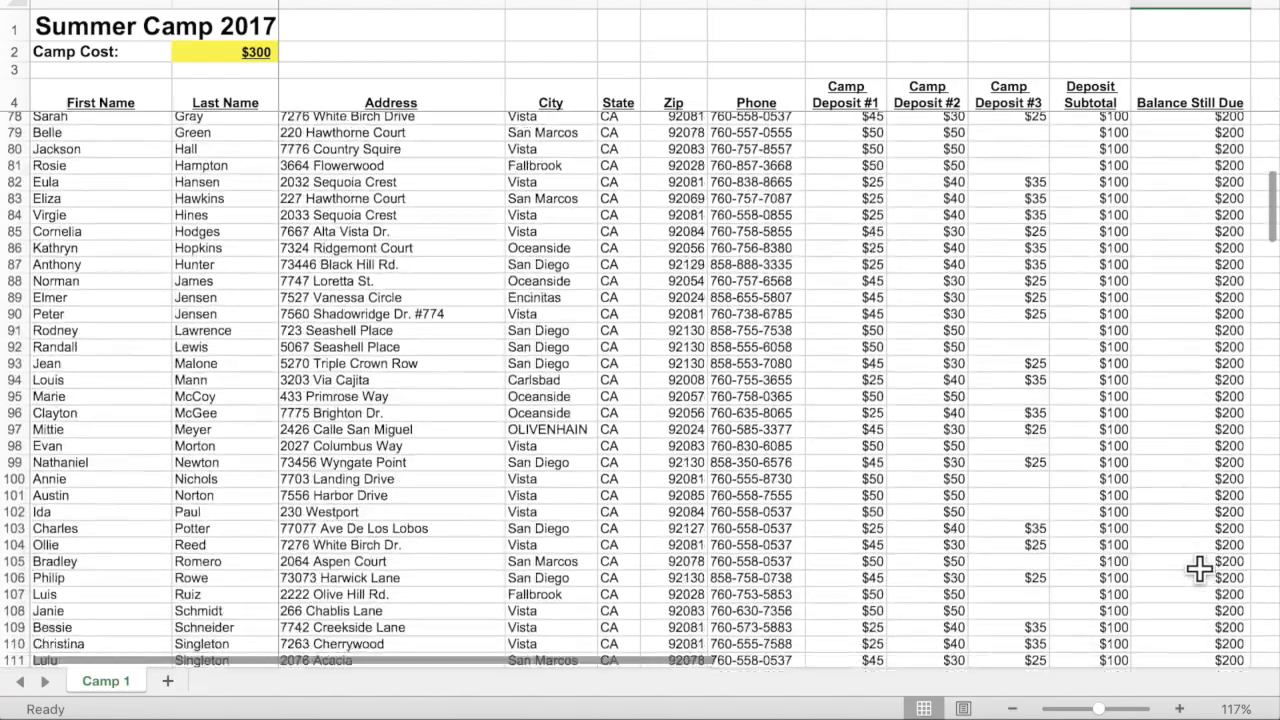
scroll(1197, 513, down, 16)
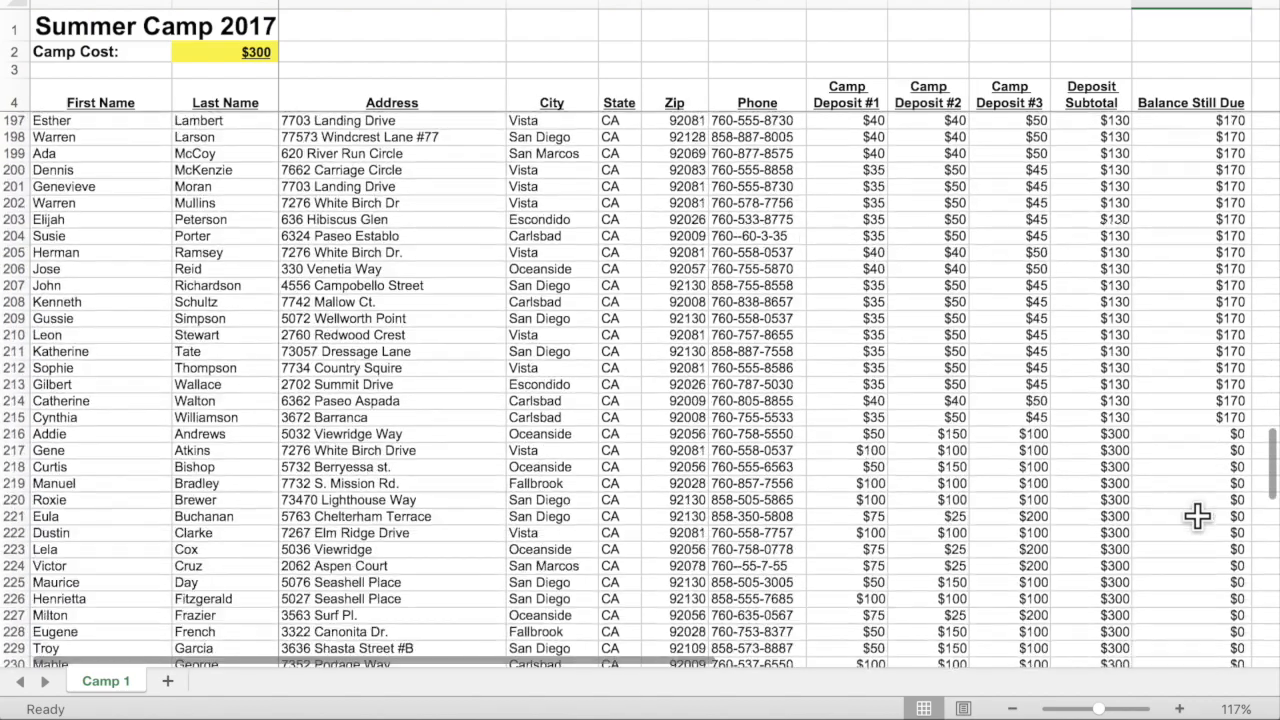
scroll(1198, 515, up, 4)
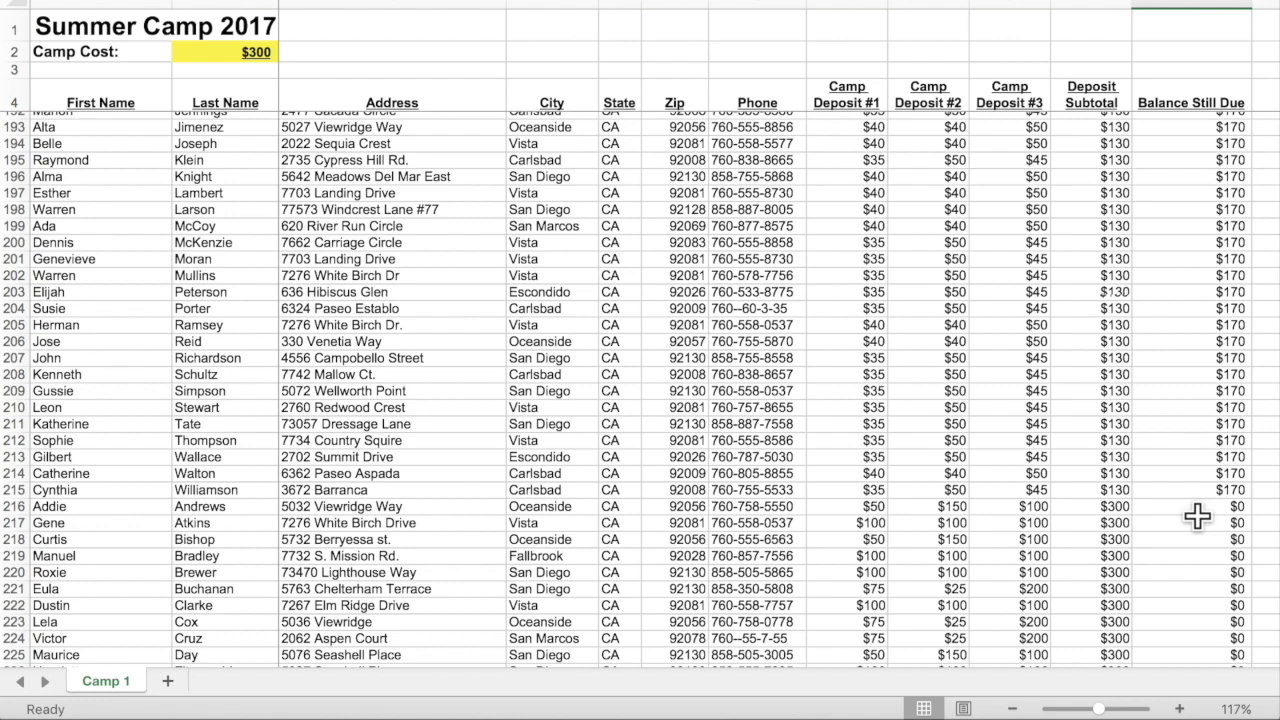
drag(1229, 489, 37, 8)
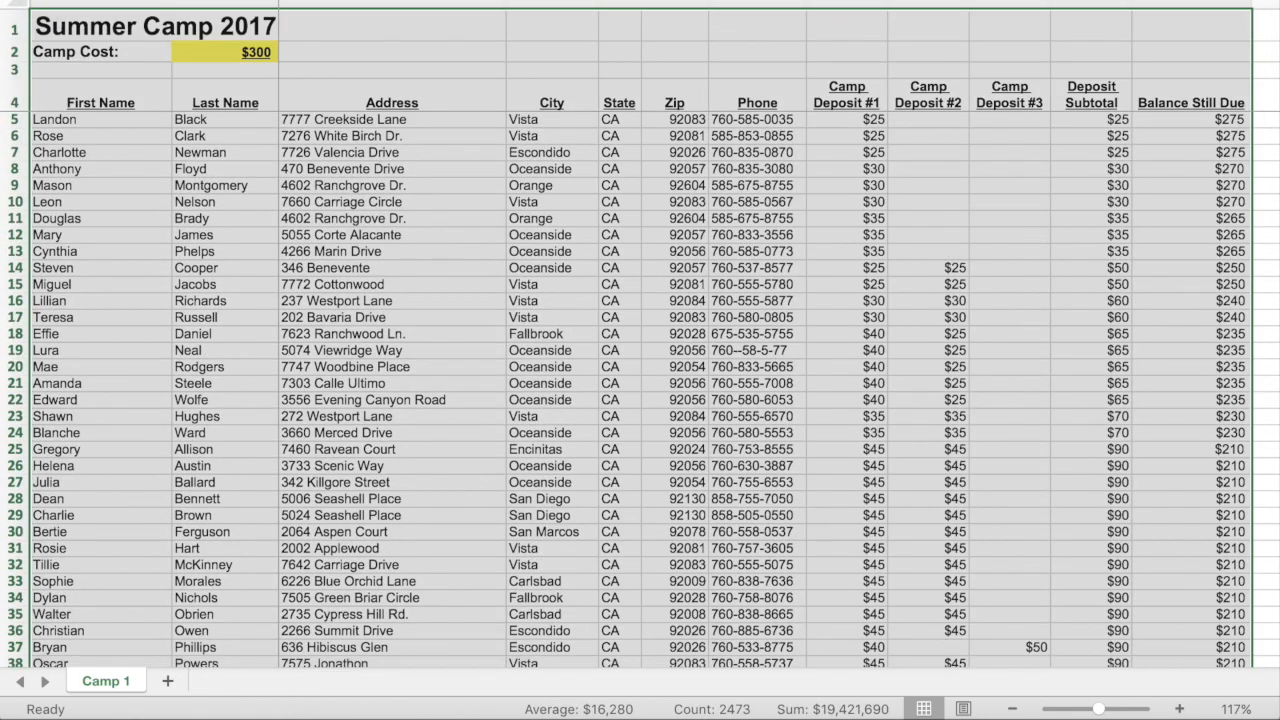
Set the selected A1-to-row-215 range as the print area and check its boundary.
click(131, 1)
mouse_move(200, 233)
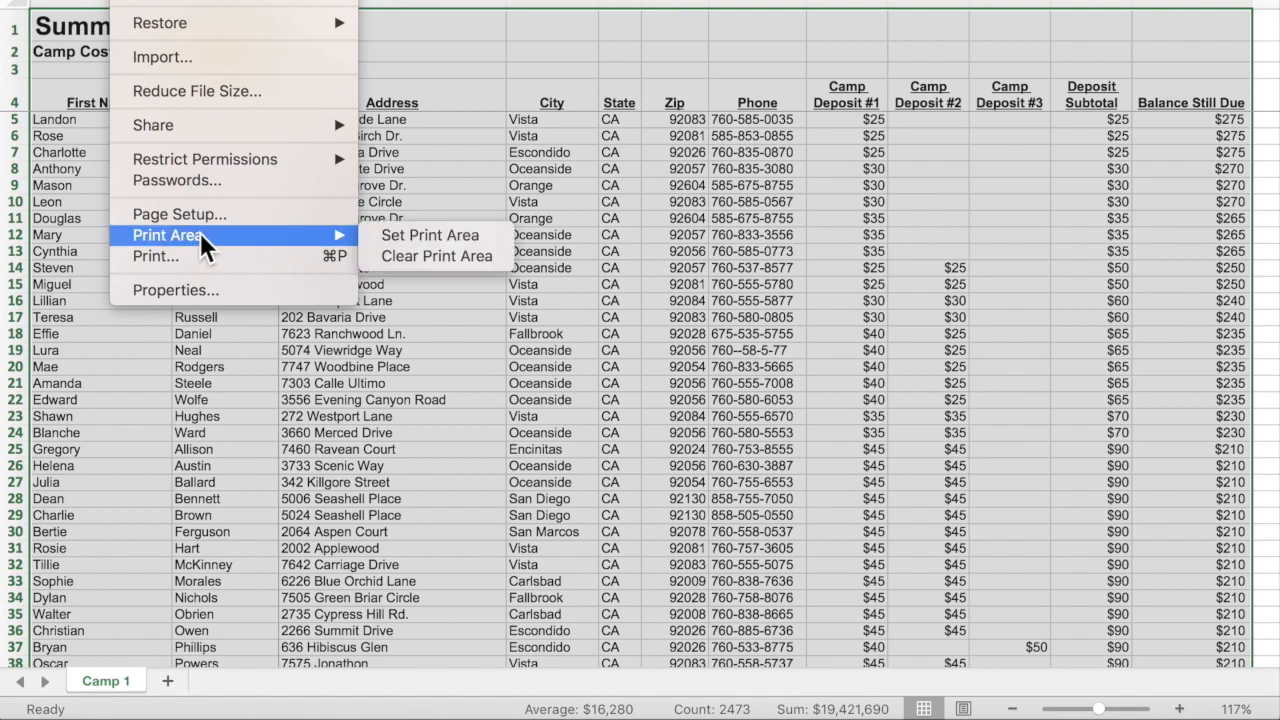
click(399, 235)
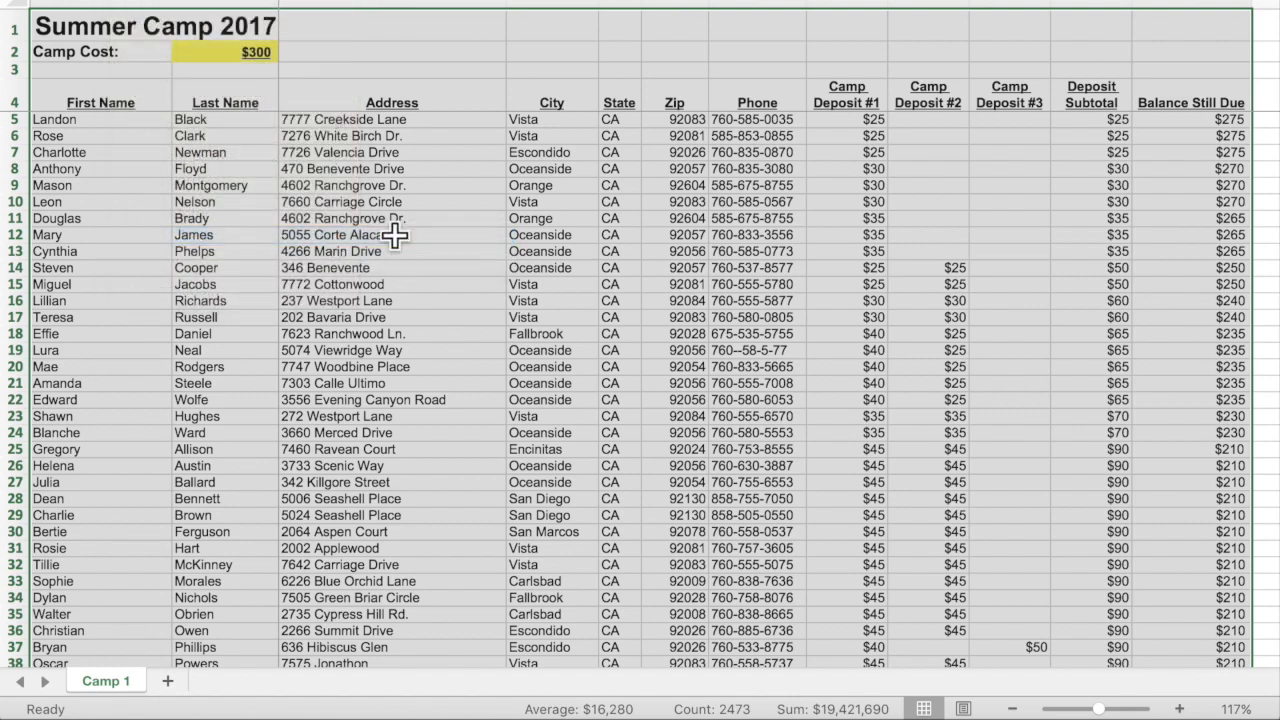
scroll(396, 235, down, 20)
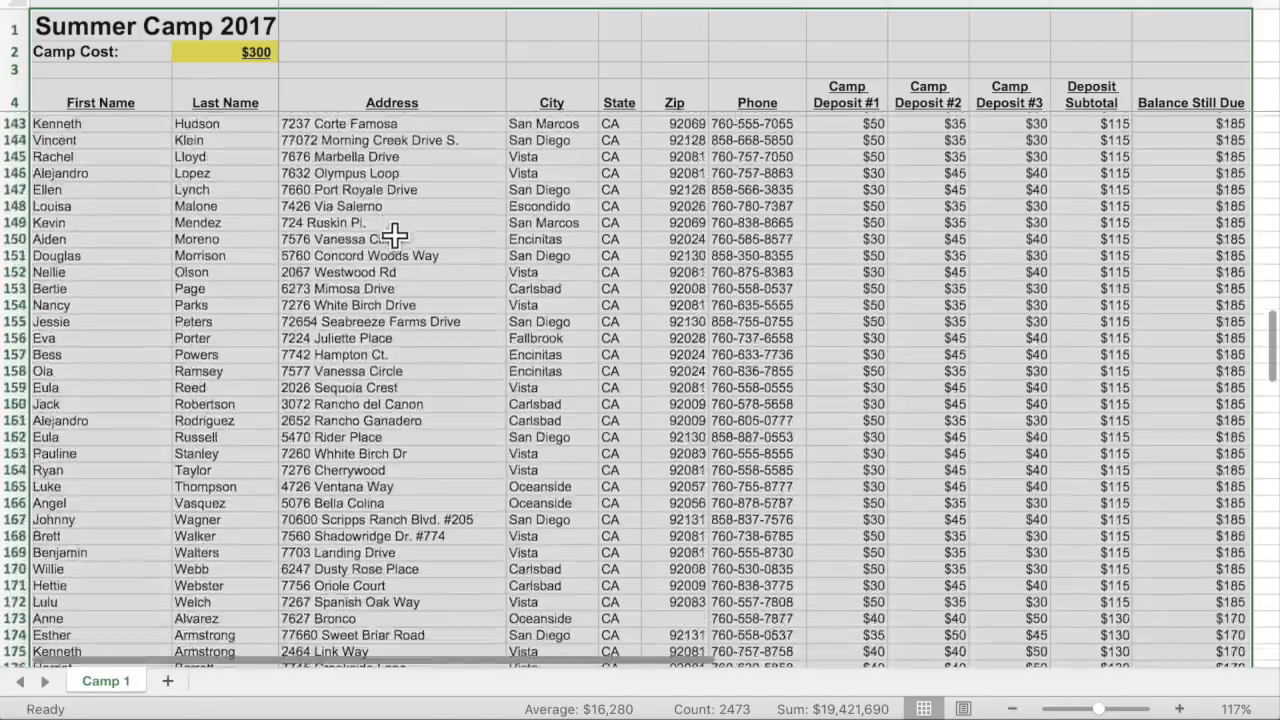
scroll(396, 235, down, 20)
scroll(396, 235, up, 8)
scroll(396, 235, up, 2)
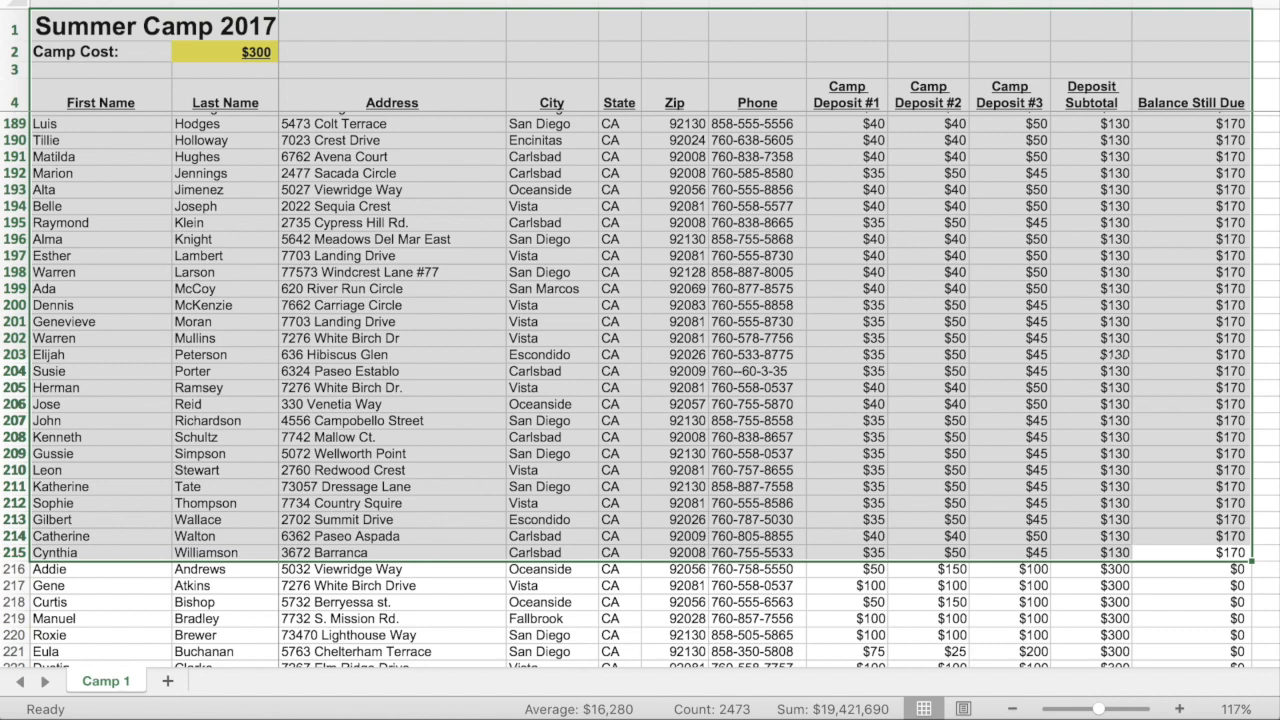
click(174, 255)
drag(1211, 83, 247, 43)
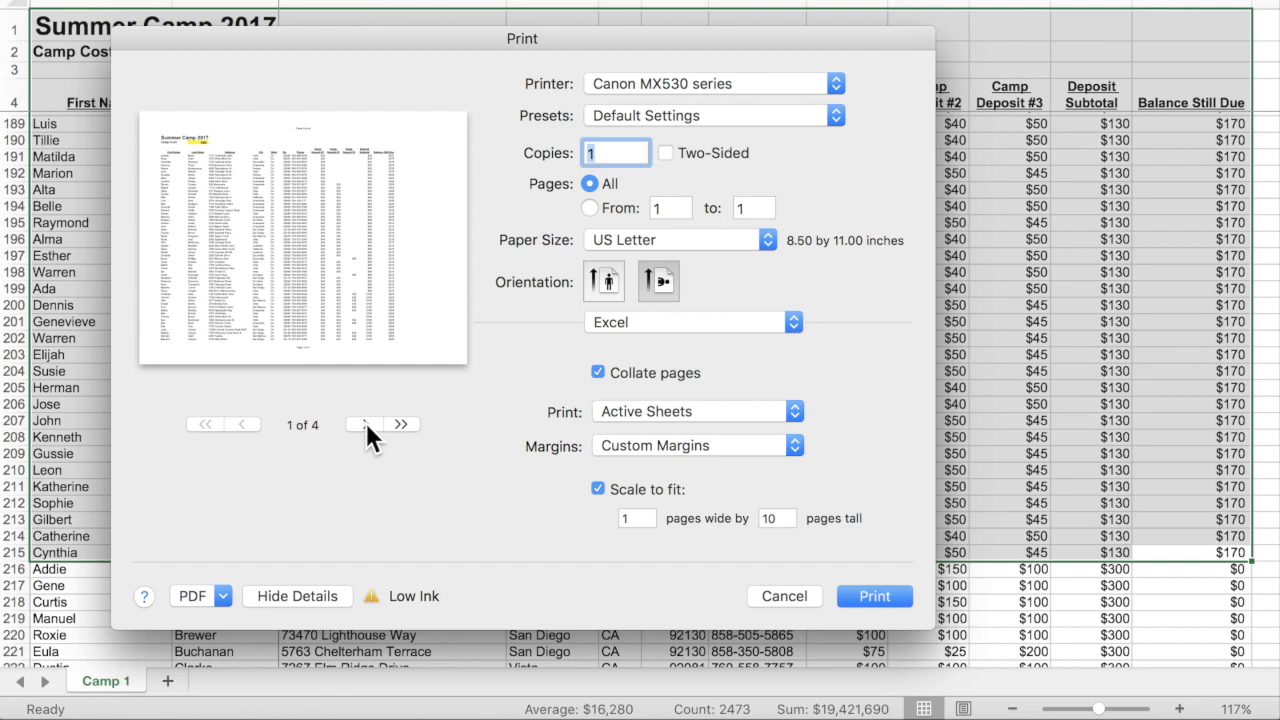
click(784, 598)
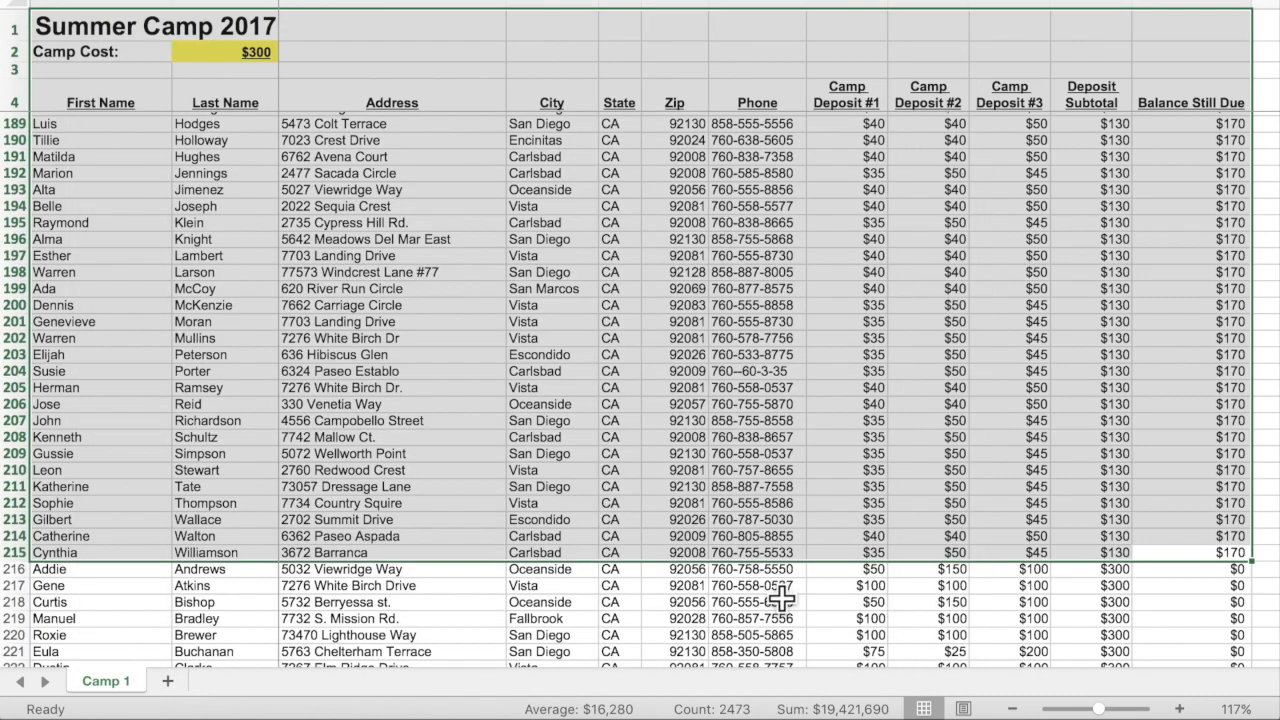